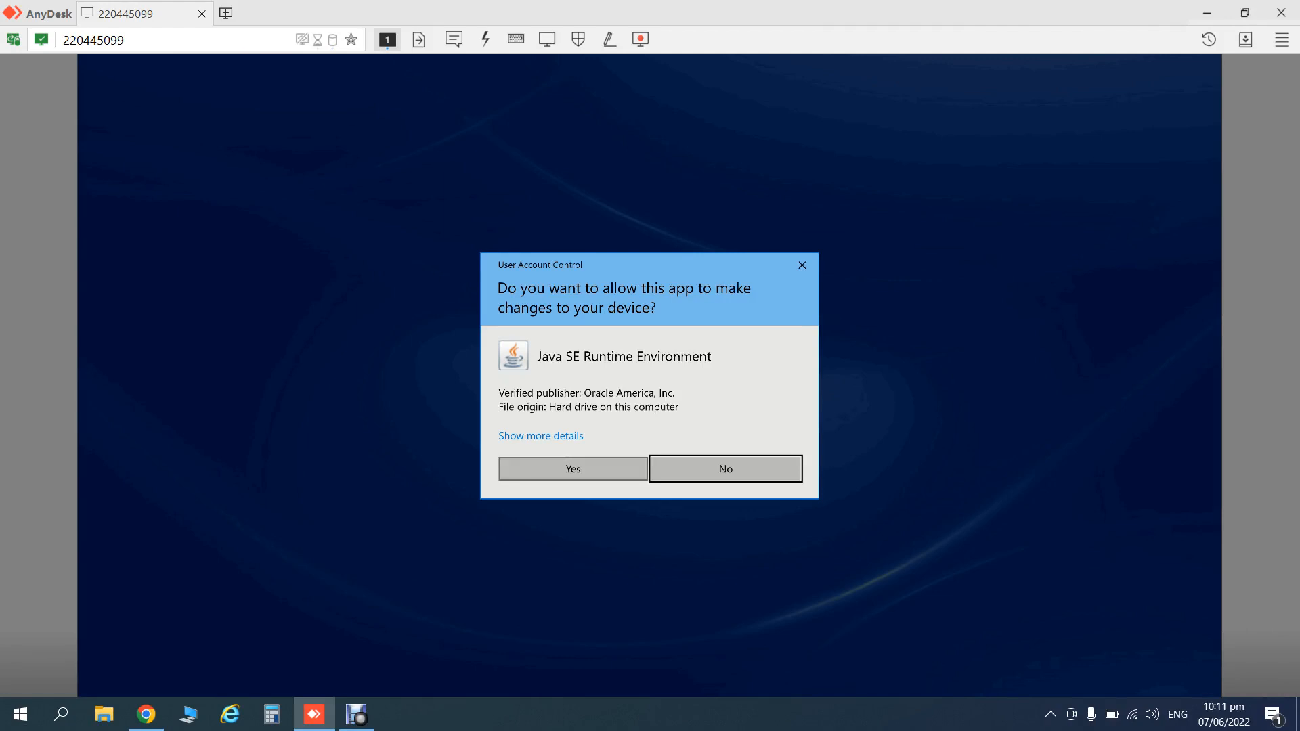
- Run the JDK 8 Update 221 installer, keeping the default features and default JRE folder
click(572, 469)
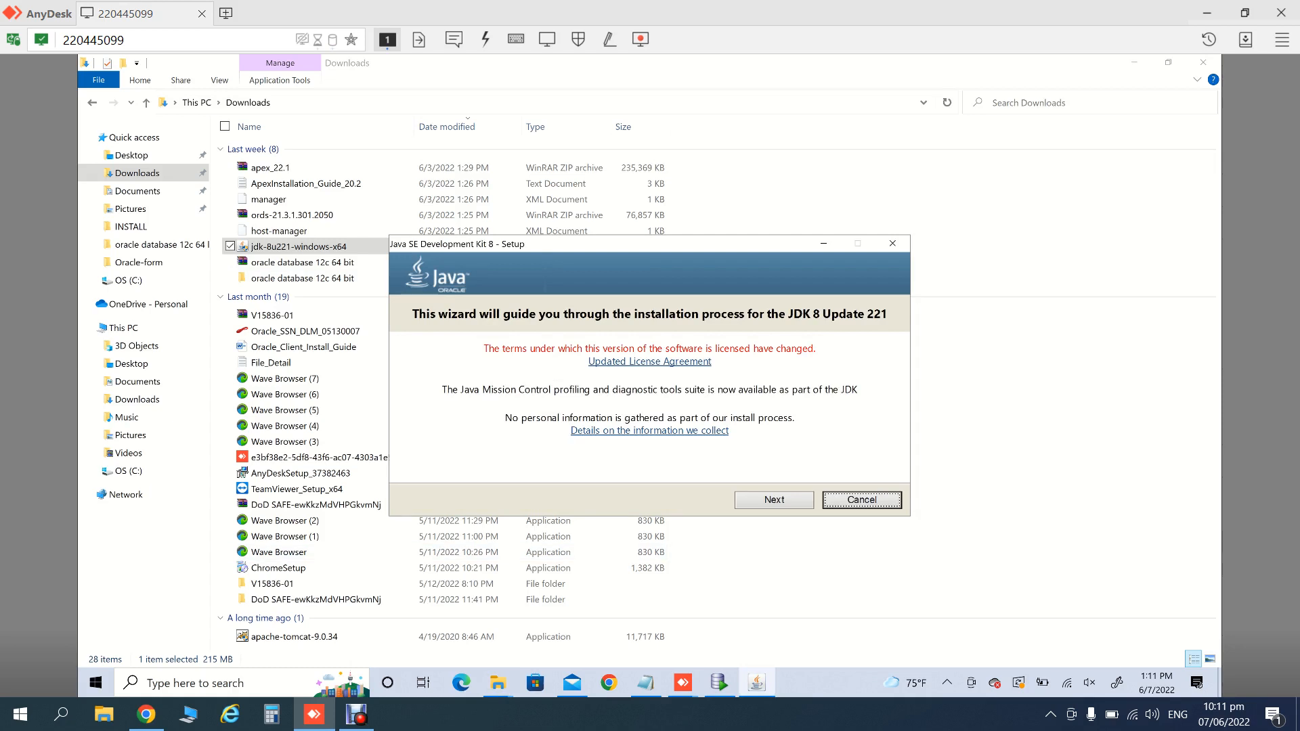
click(774, 500)
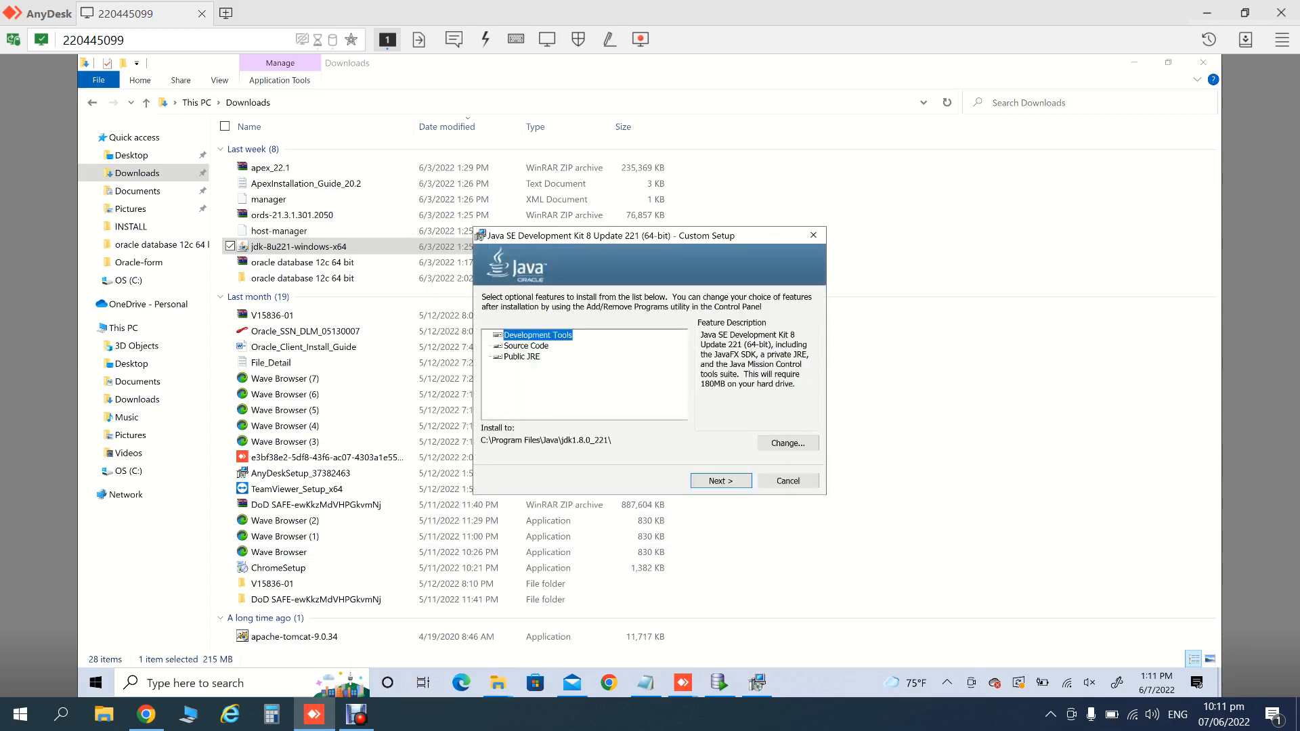
click(720, 481)
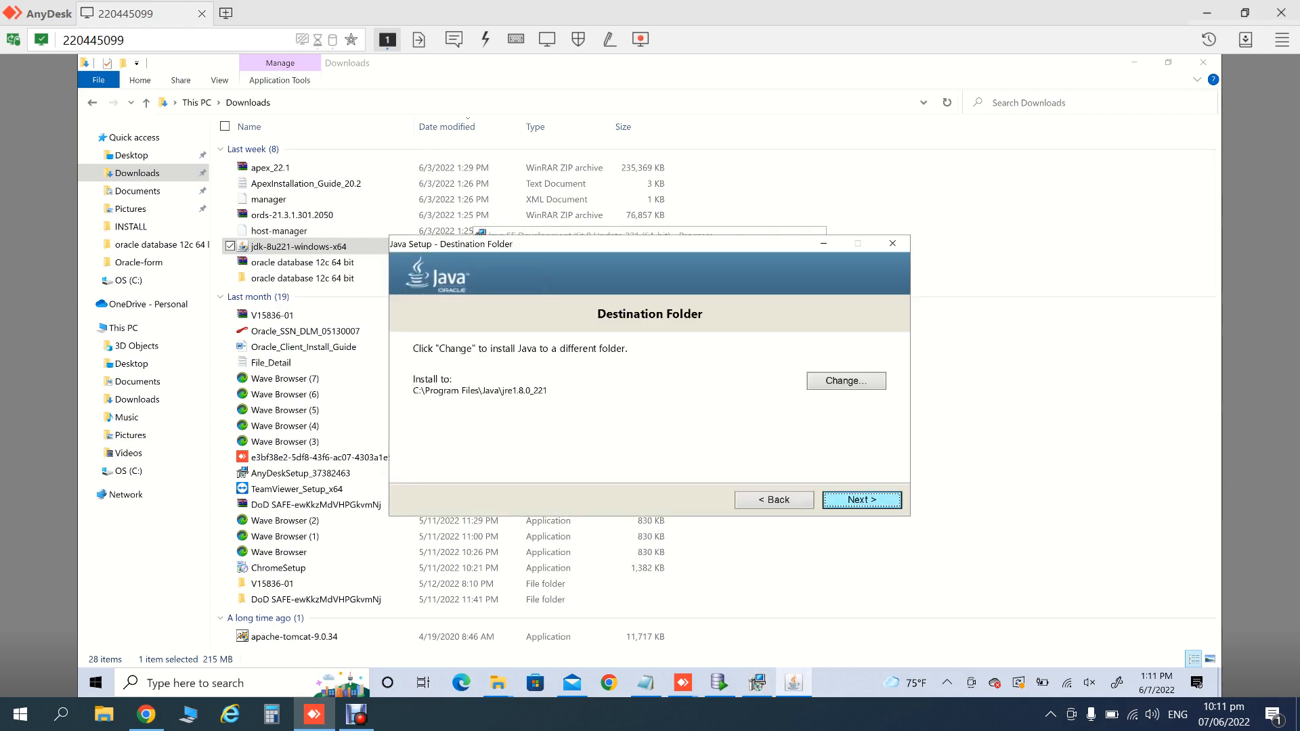
key(Return)
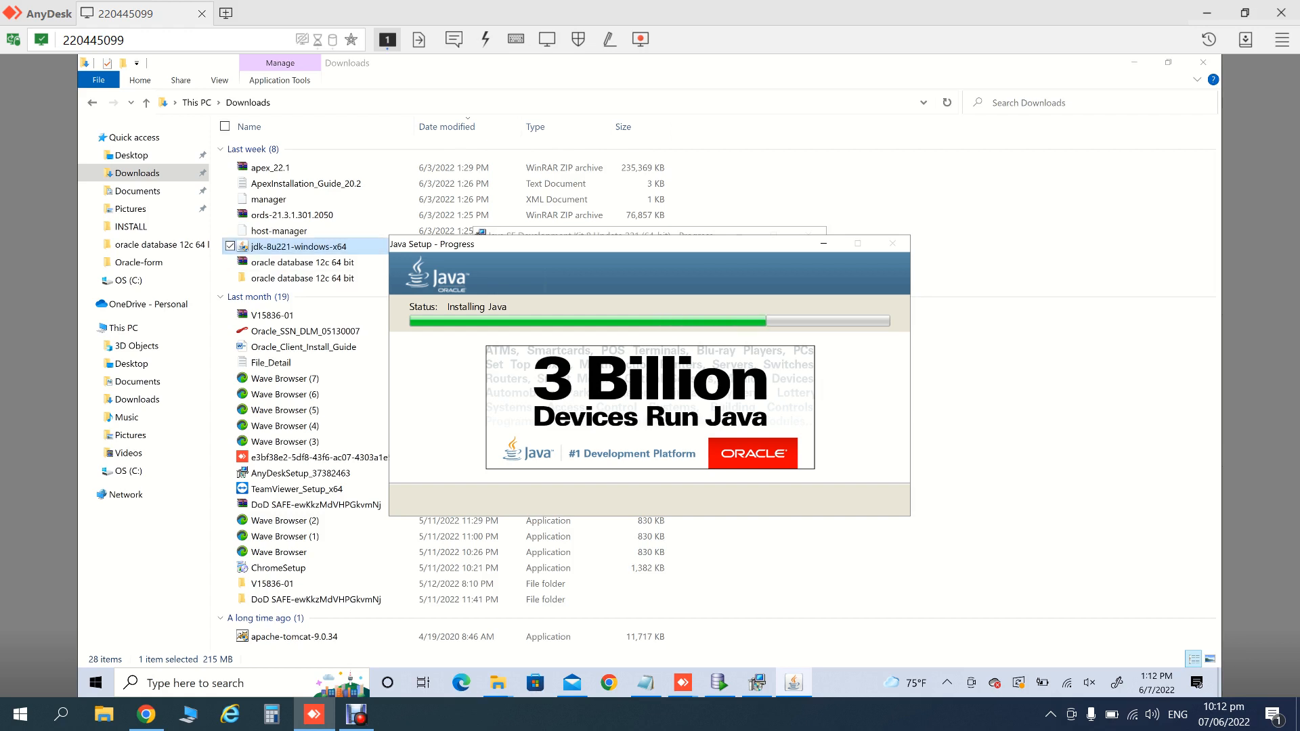
click(302, 215)
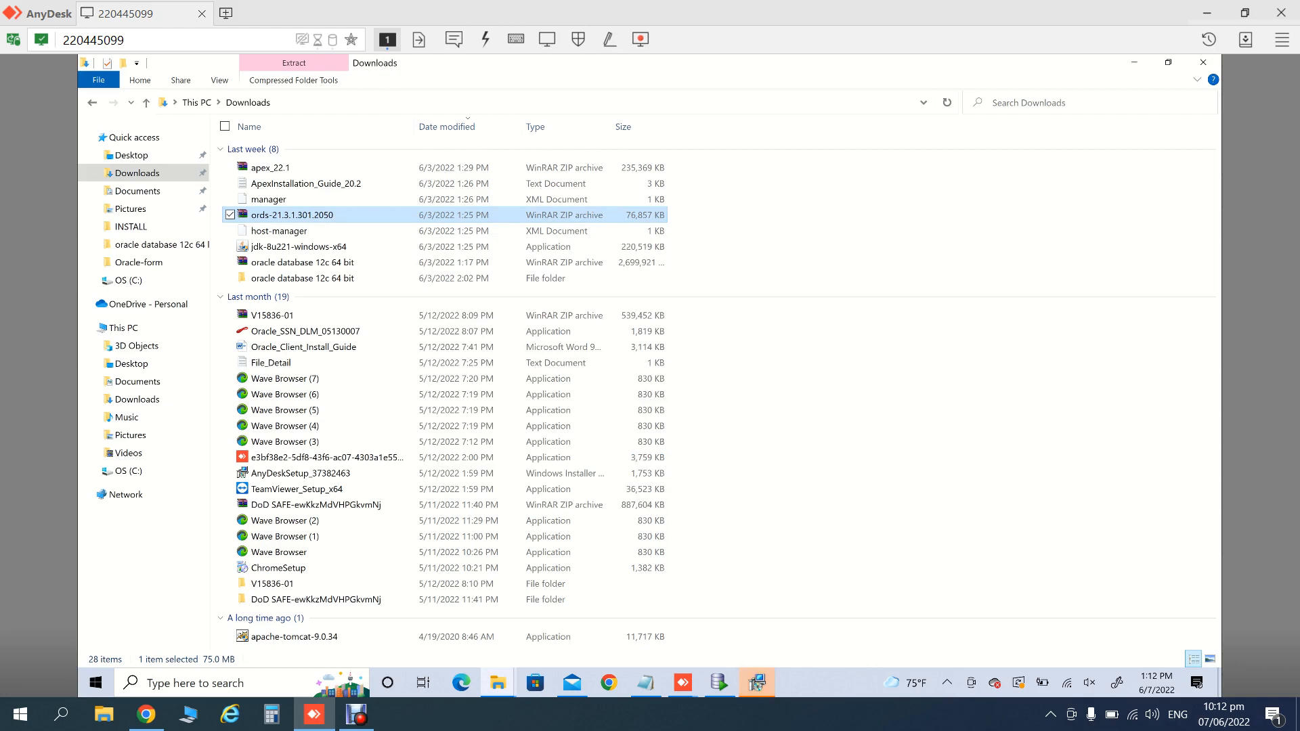
- Close the completed JDK installer and browse to C:\Program Files\Java
click(757, 682)
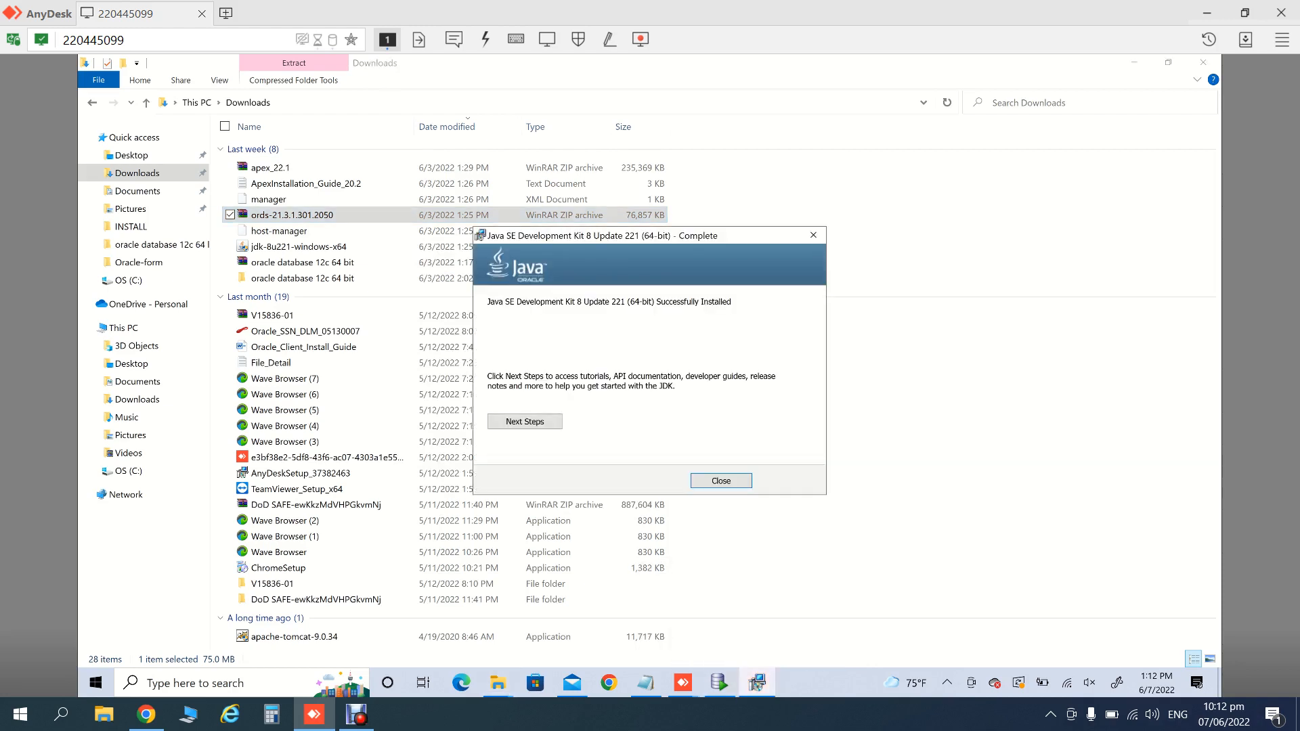
click(721, 480)
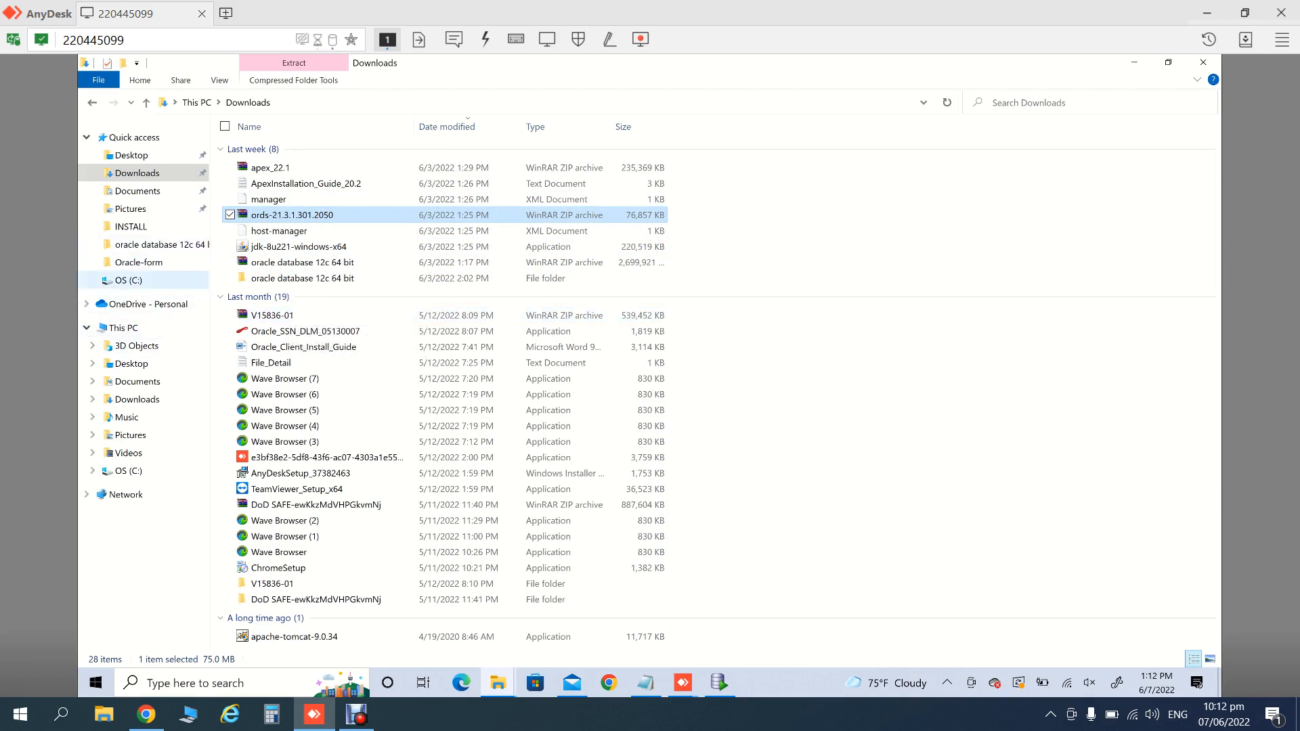
click(128, 280)
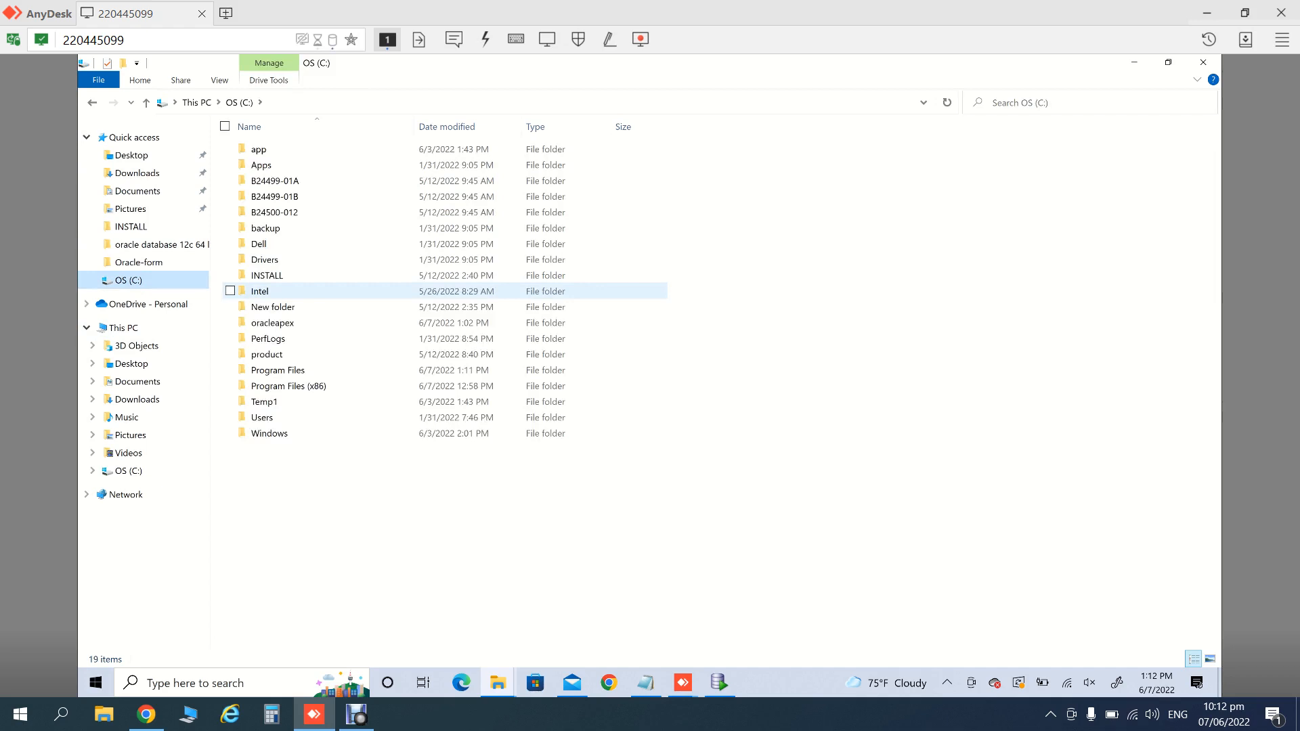
click(278, 370)
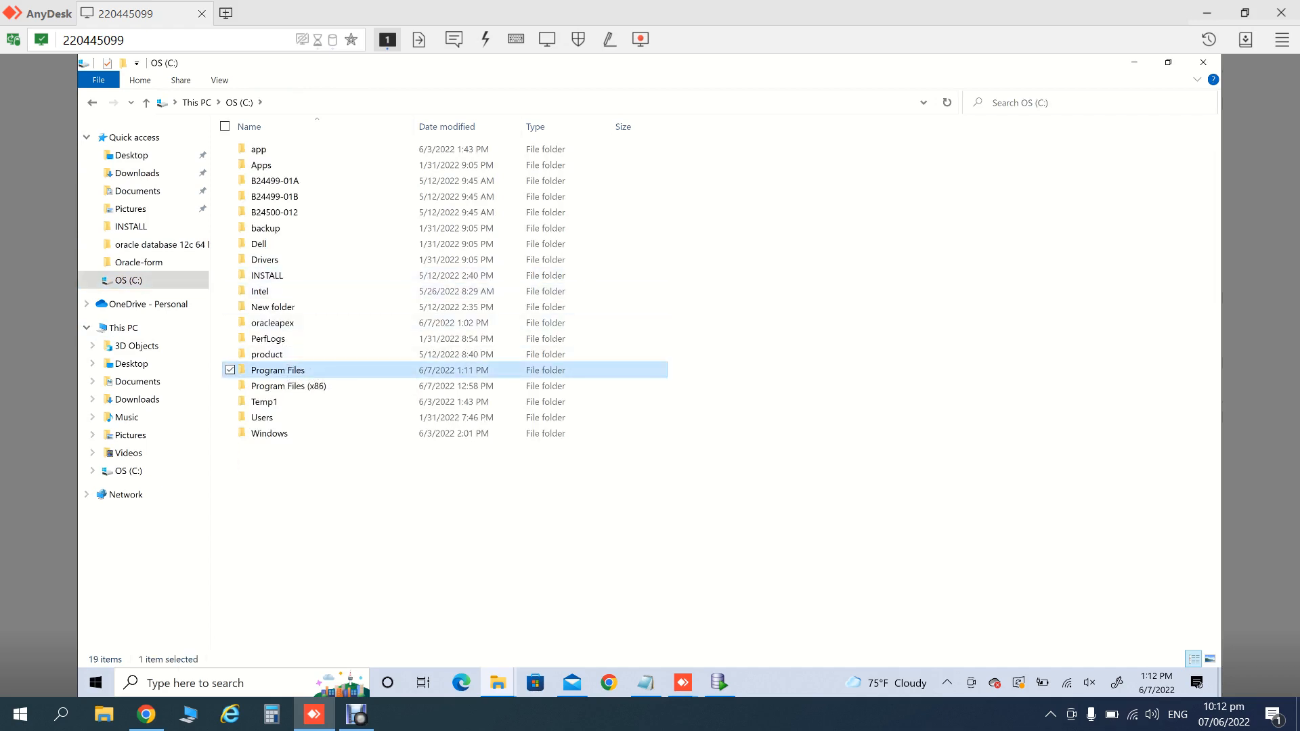
double_click(278, 370)
key(d)
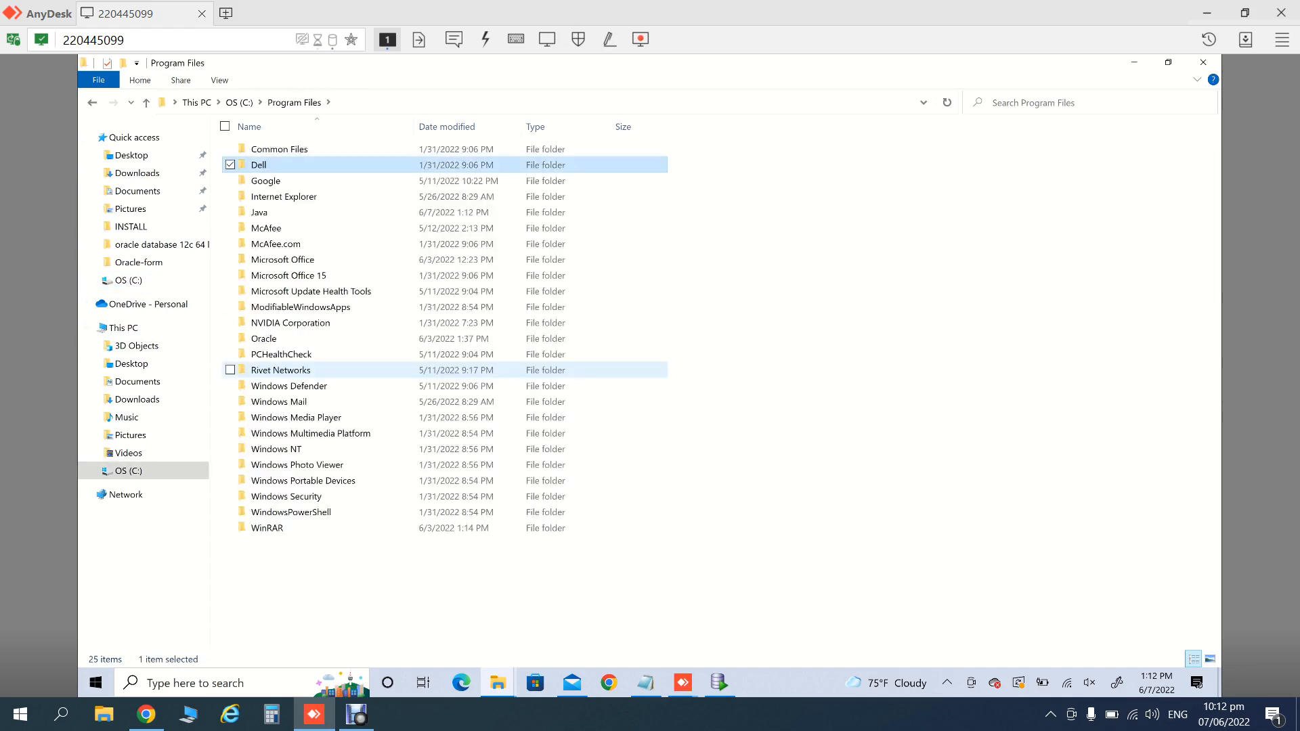
key(g)
key(j)
key(Return)
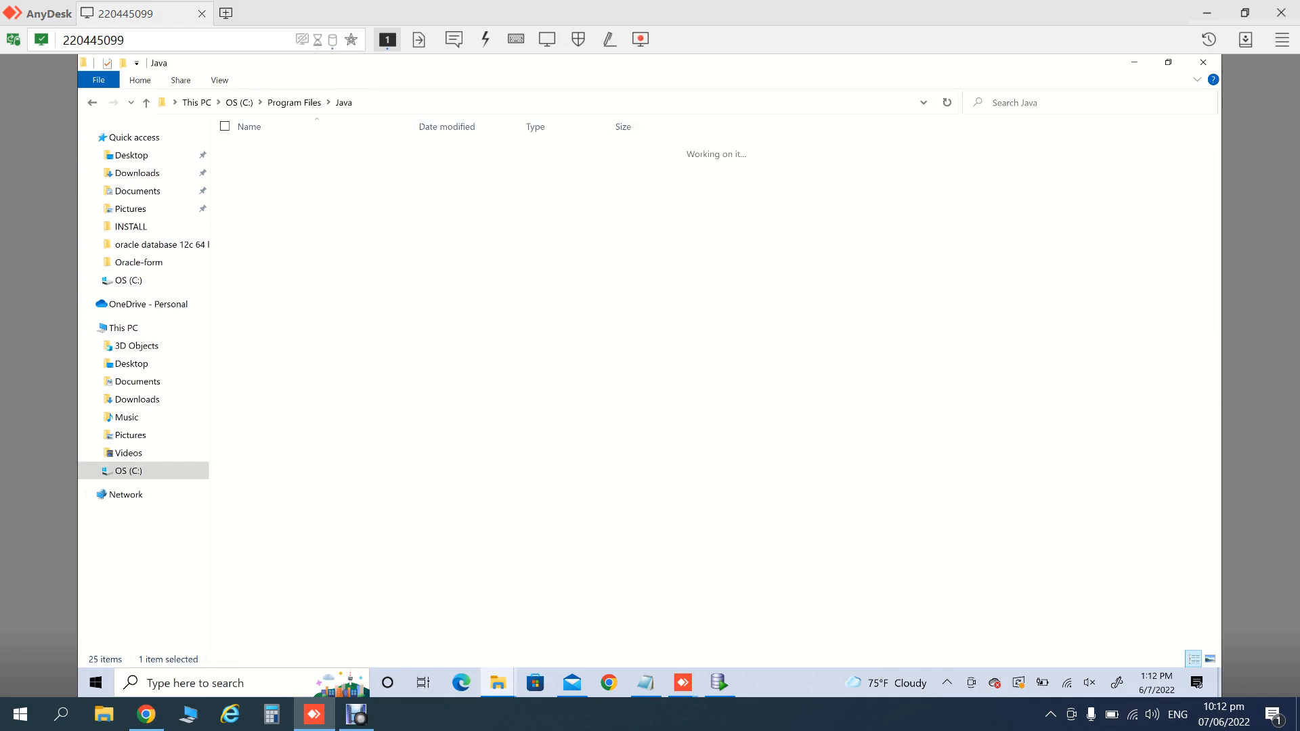
- Open jdk1.8.0_221\bin, copy its address-bar path, then open This PC's About page
key(Down)
key(Up)
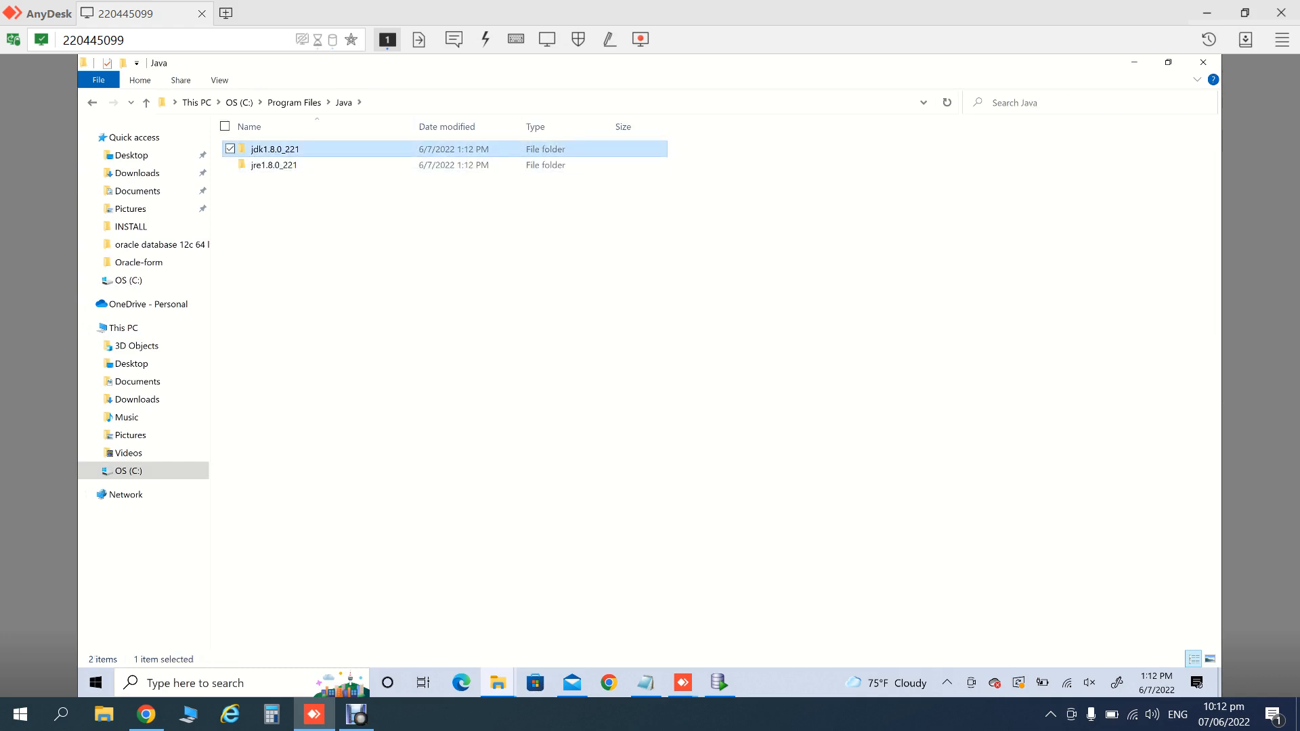
key(Return)
key(Down)
key(Up)
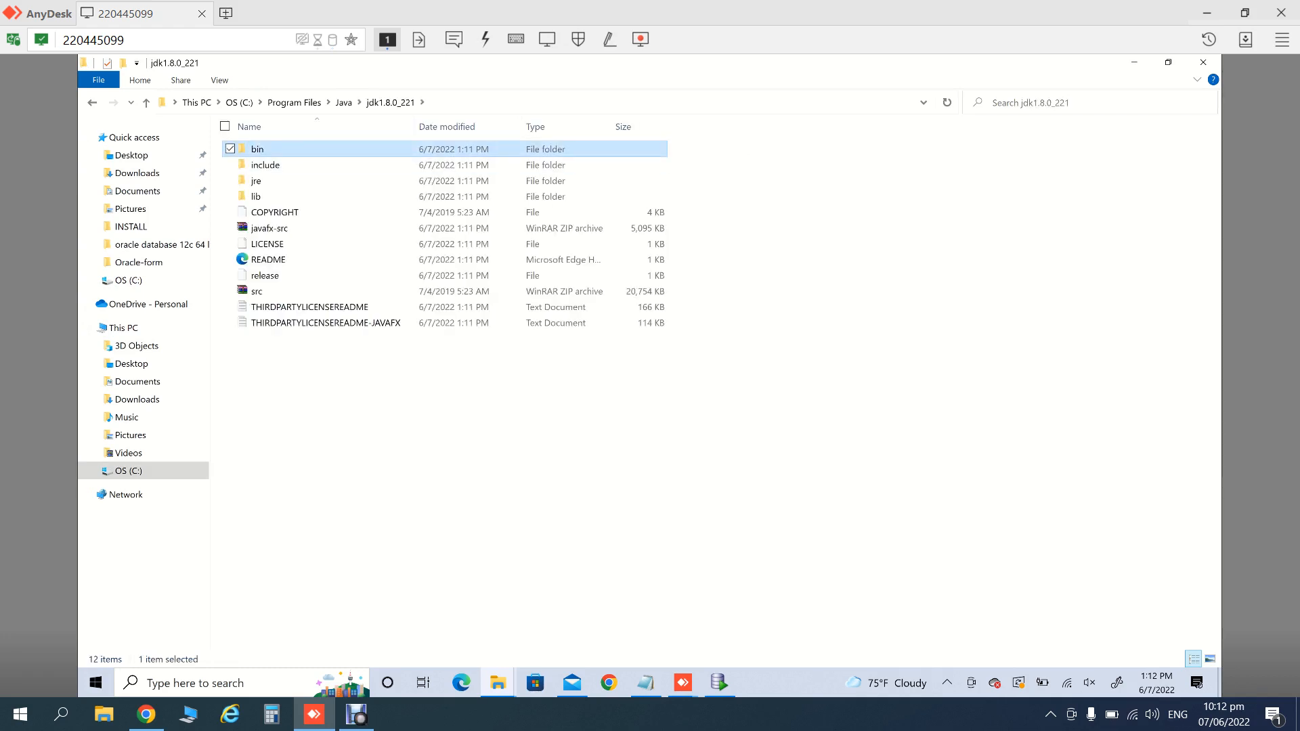
key(Return)
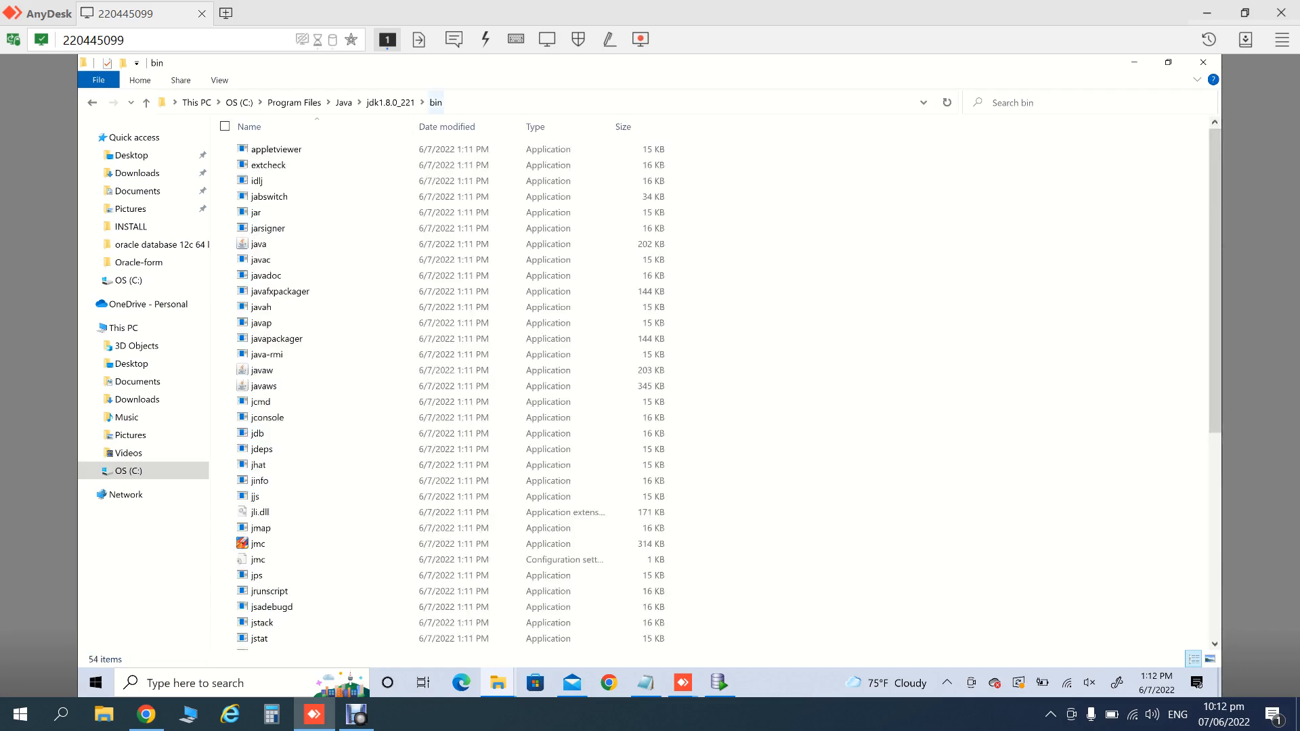
key(alt+d)
key(ctrl+c)
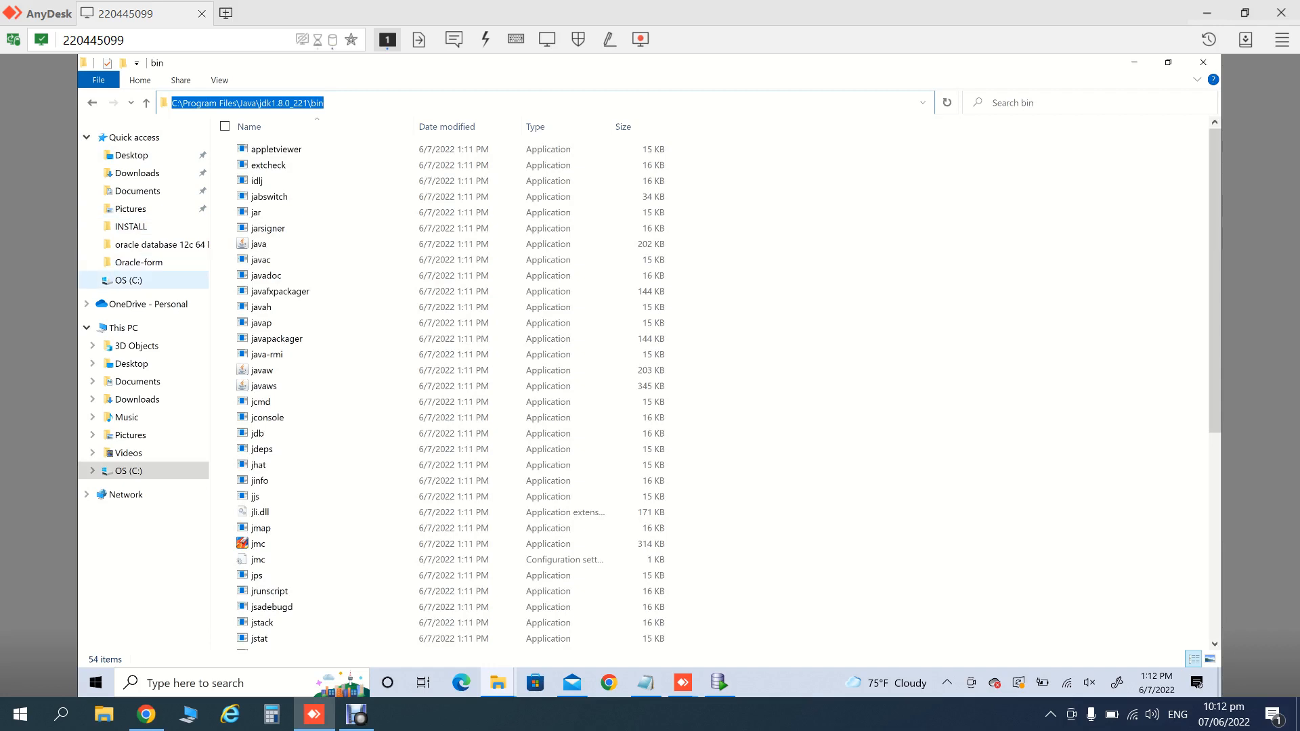
right_click(81, 325)
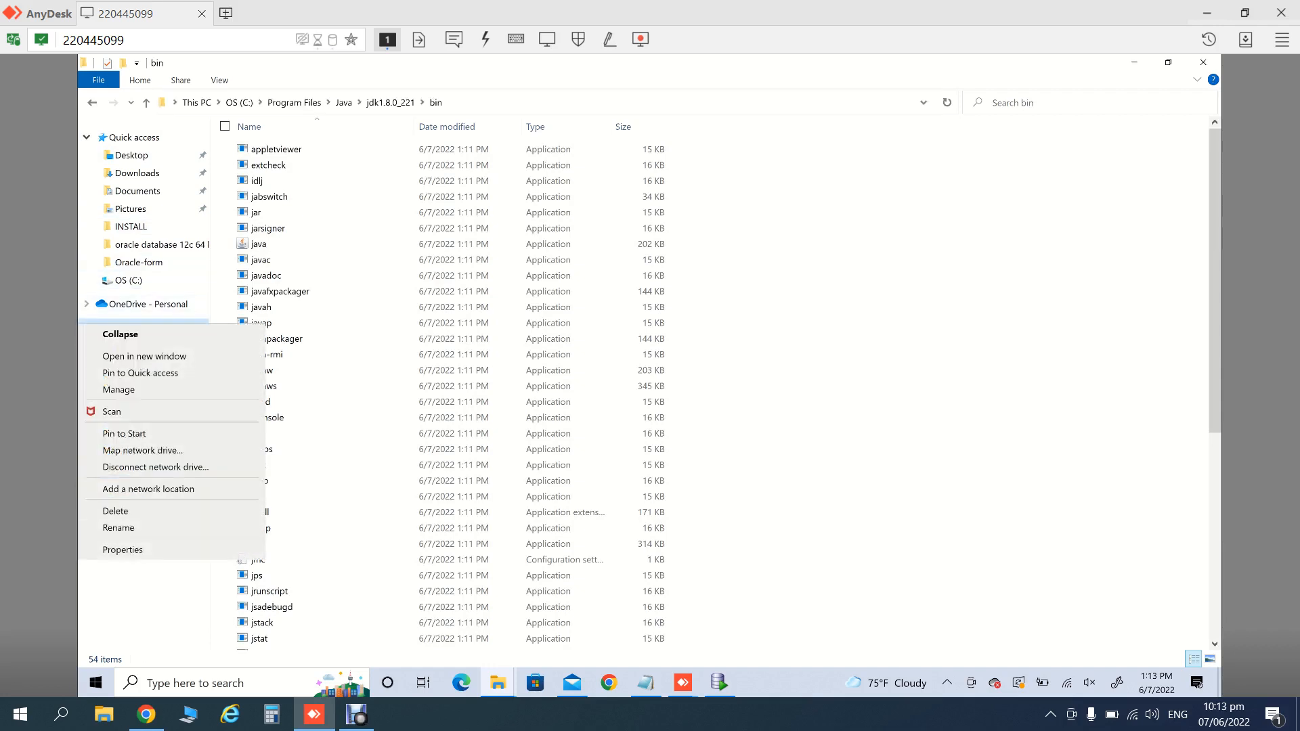
click(123, 550)
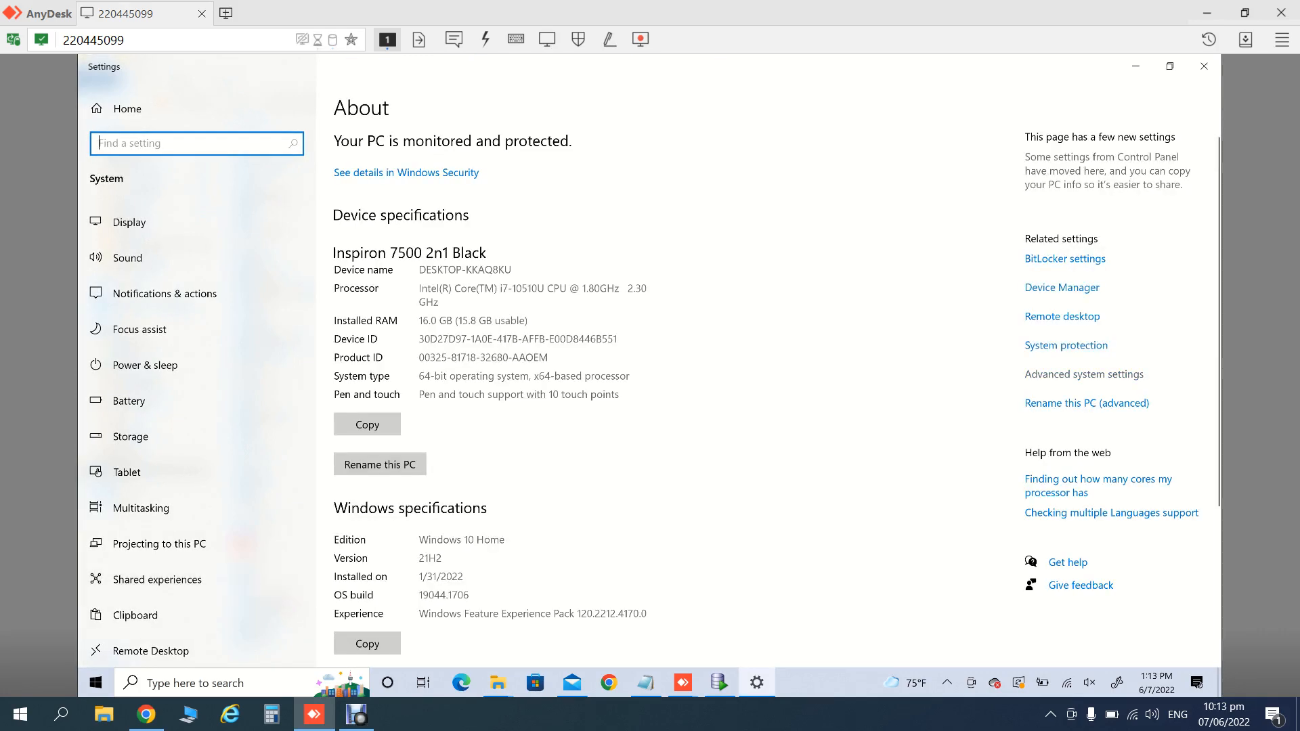
- Via Advanced system settings, create system variable JAVA_HOME with the pasted jdk1.8.0_221\bin path
click(1084, 375)
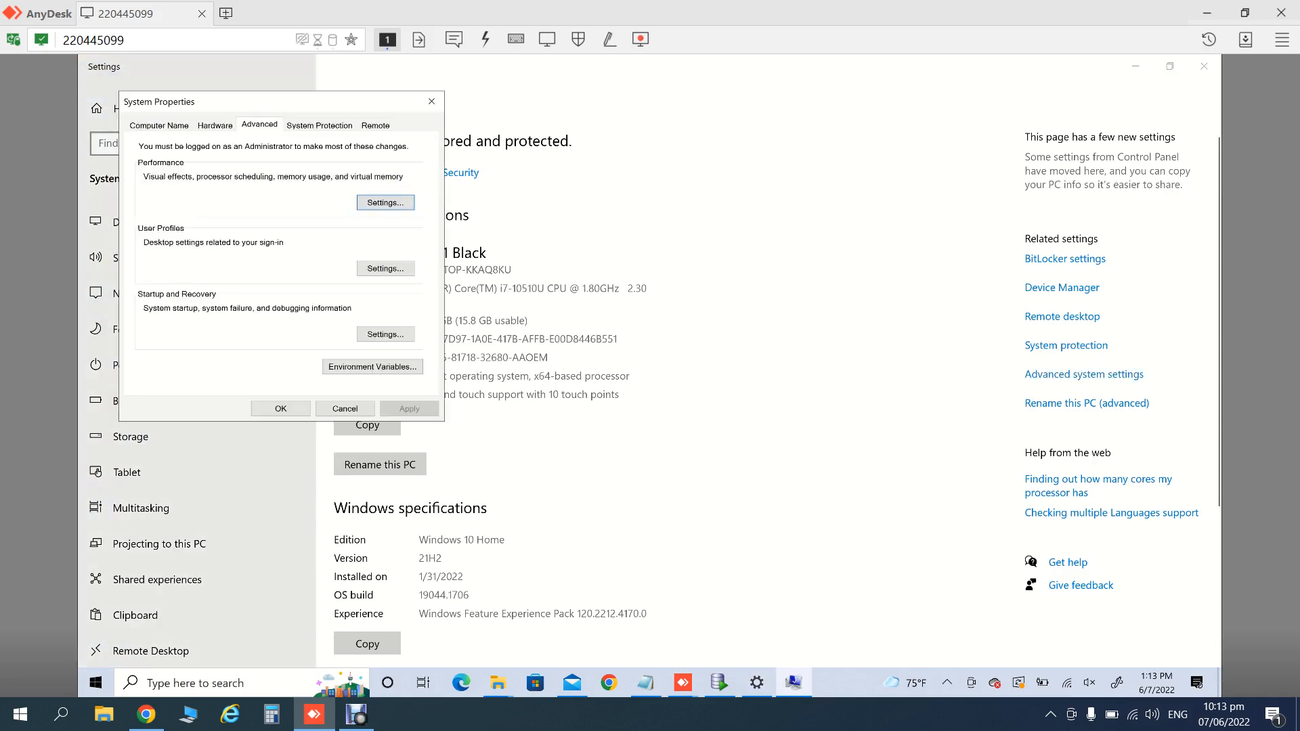
click(372, 366)
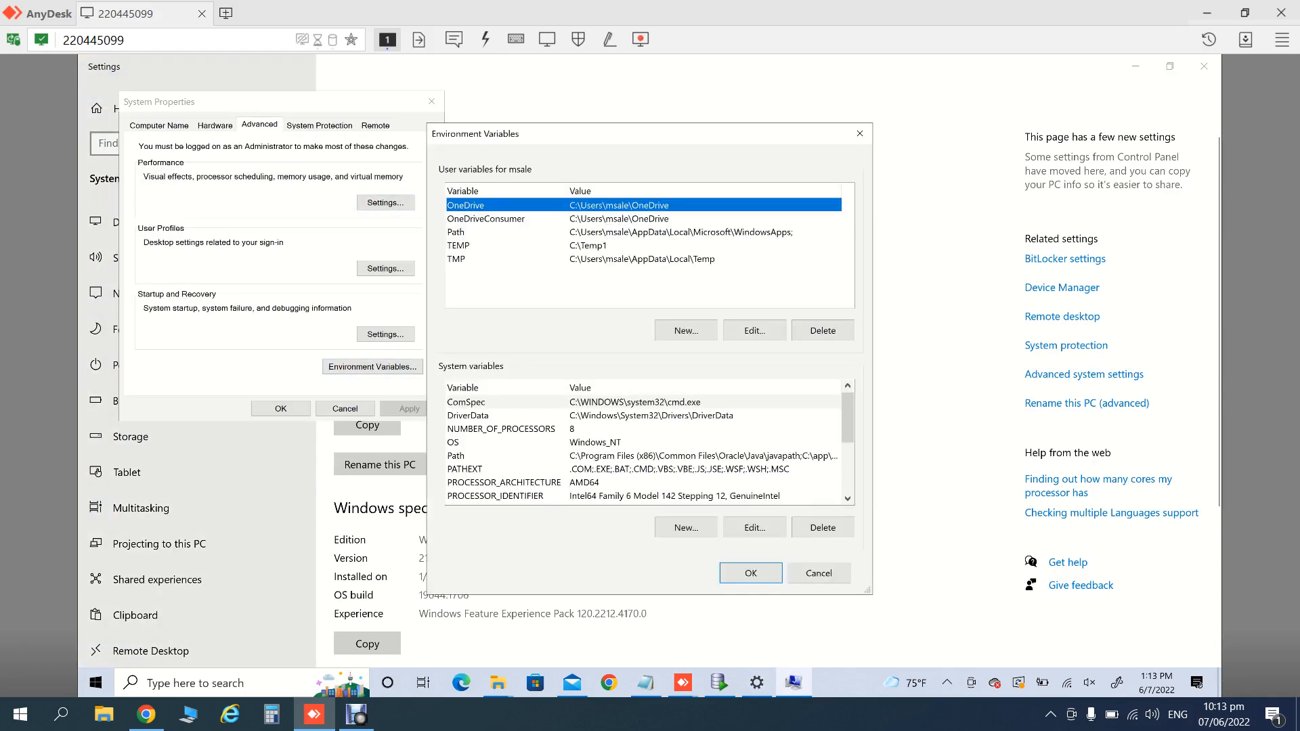
click(595, 442)
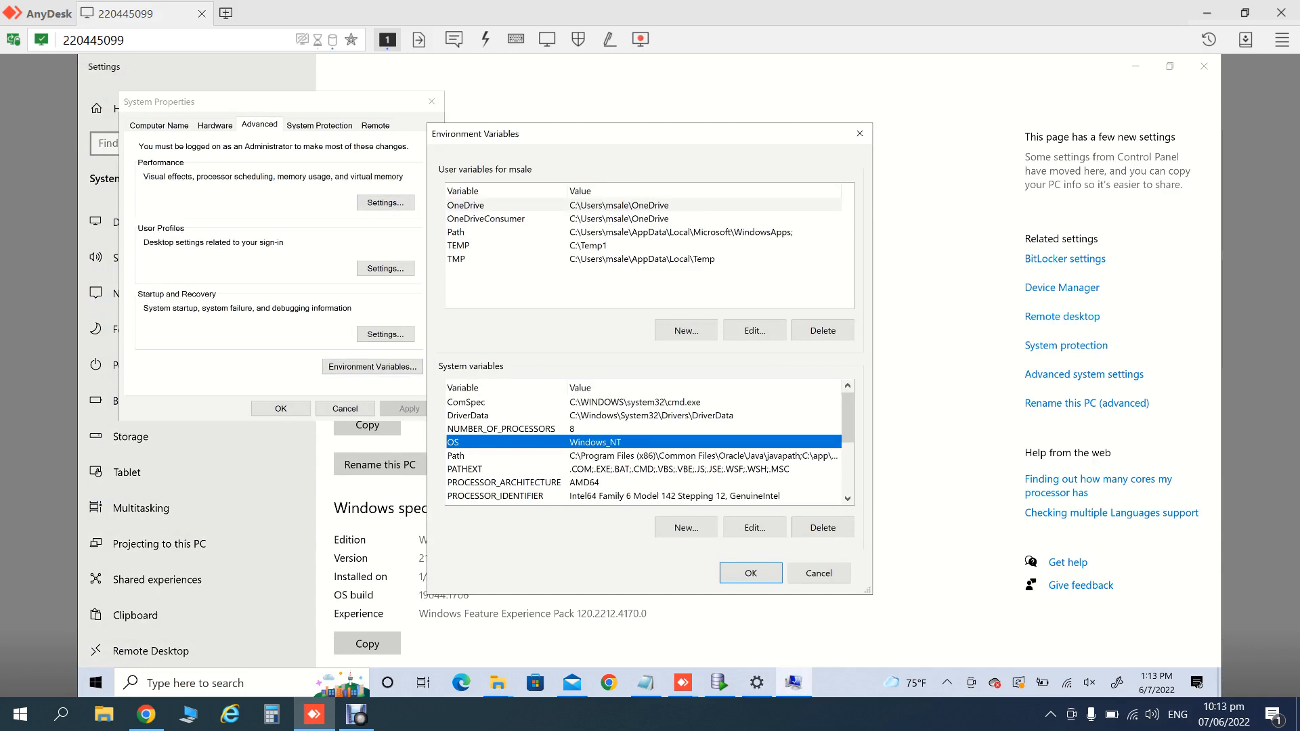
click(686, 527)
text(J)
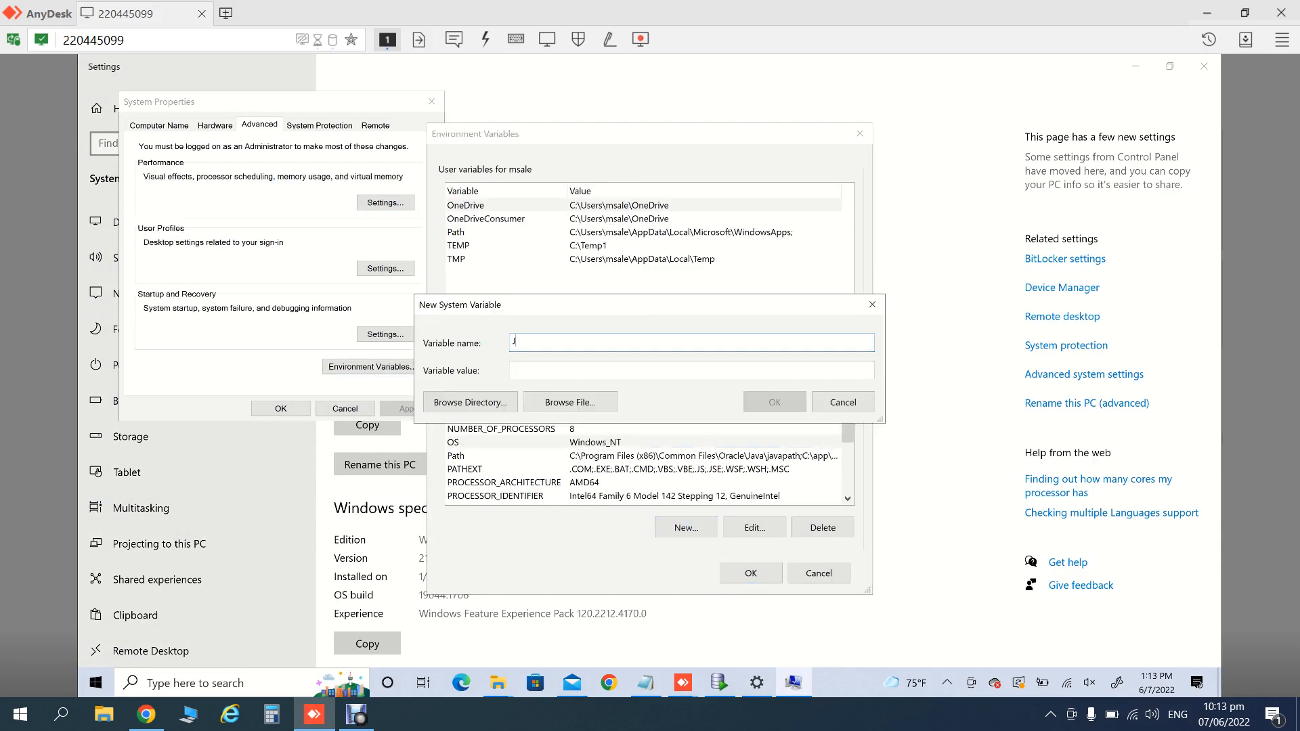
text(AVA_HOMR)
key(shift+Tab)
key(Right)
key(ctrl+v)
key(Return)
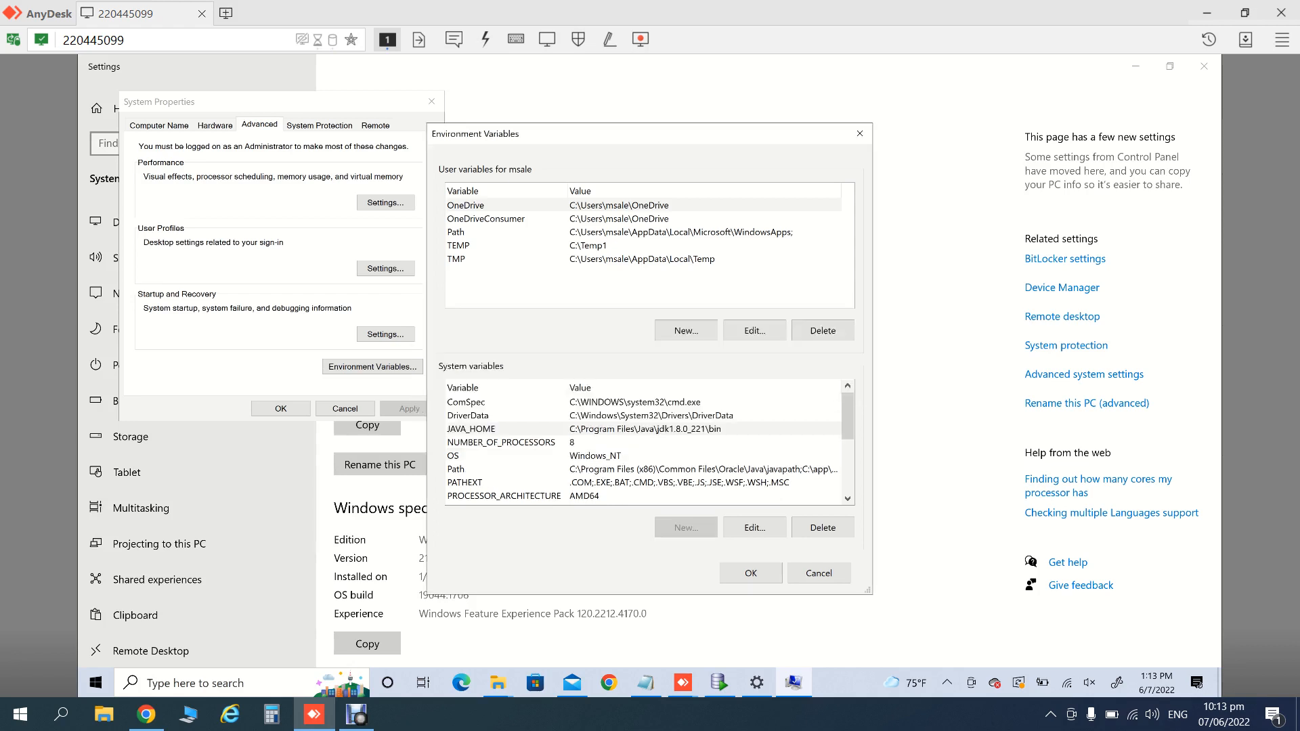
- Add C:\Program Files\Java\jdk1.8.0_221\bin to the system Path and move it to the top
click(467, 469)
click(468, 483)
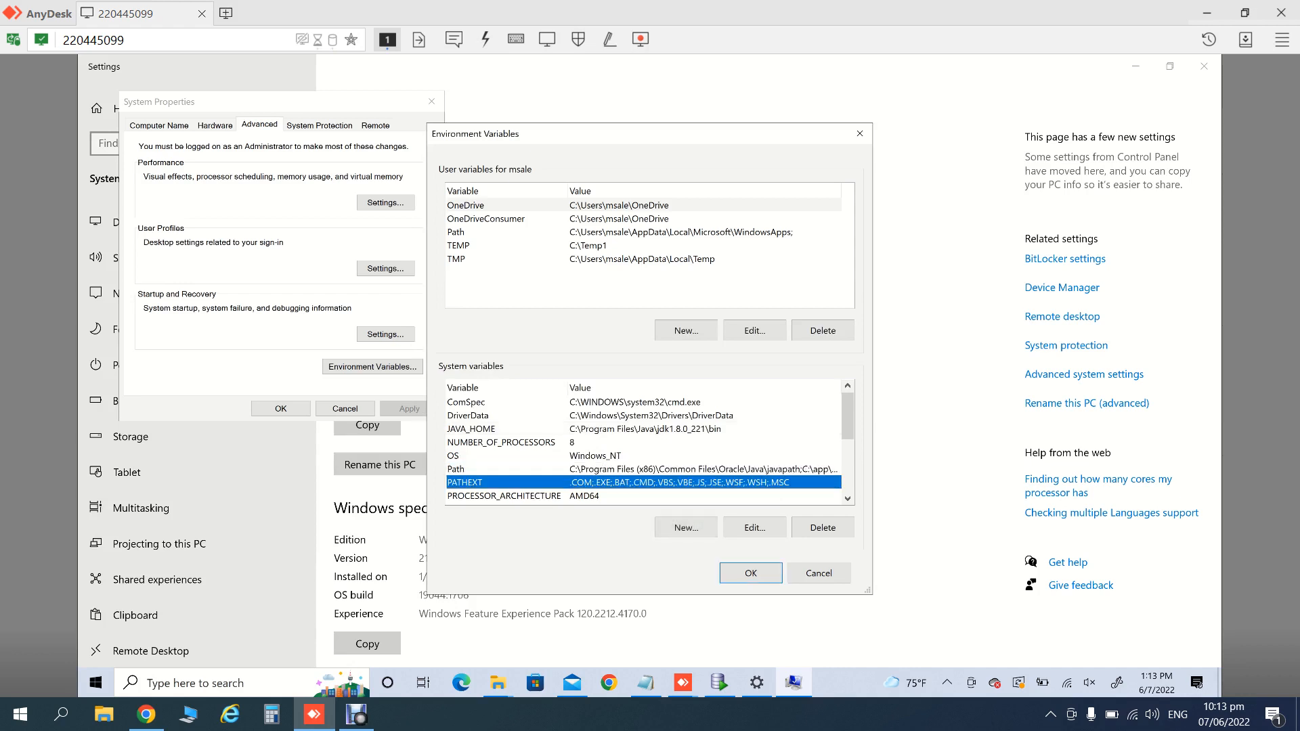
click(467, 469)
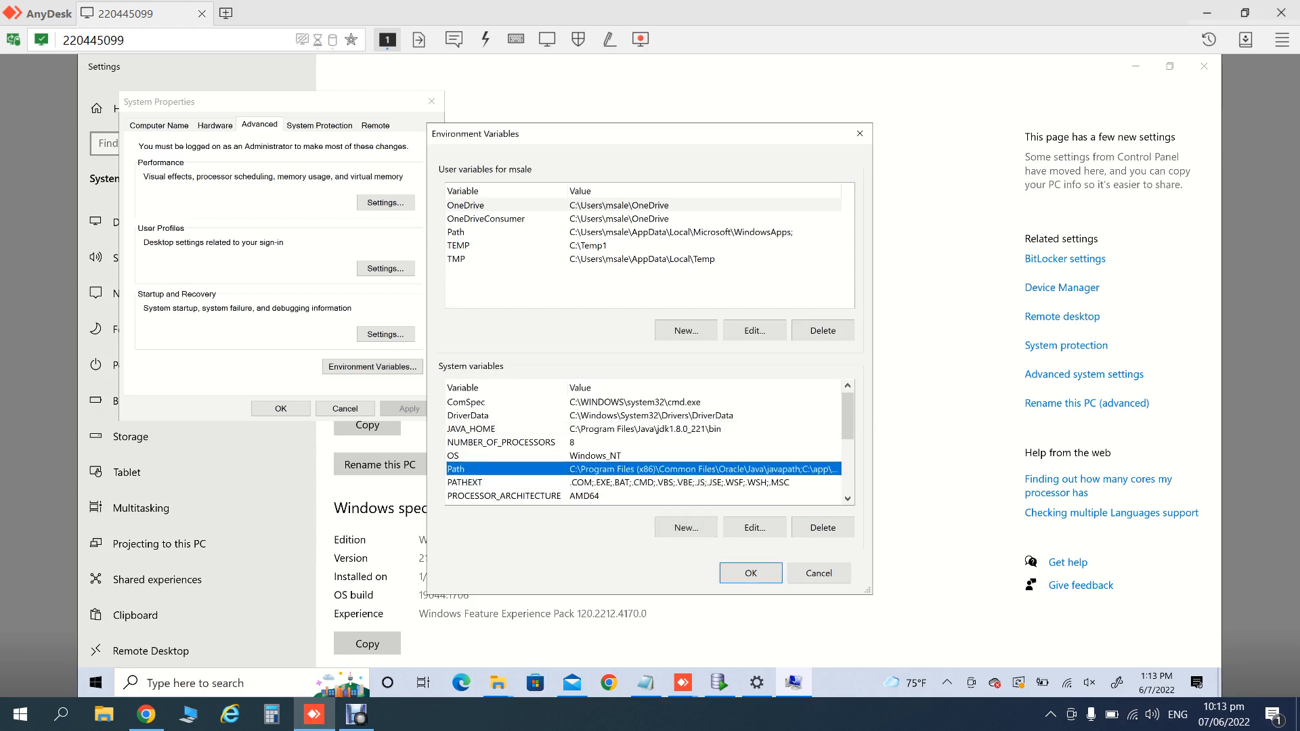
click(754, 527)
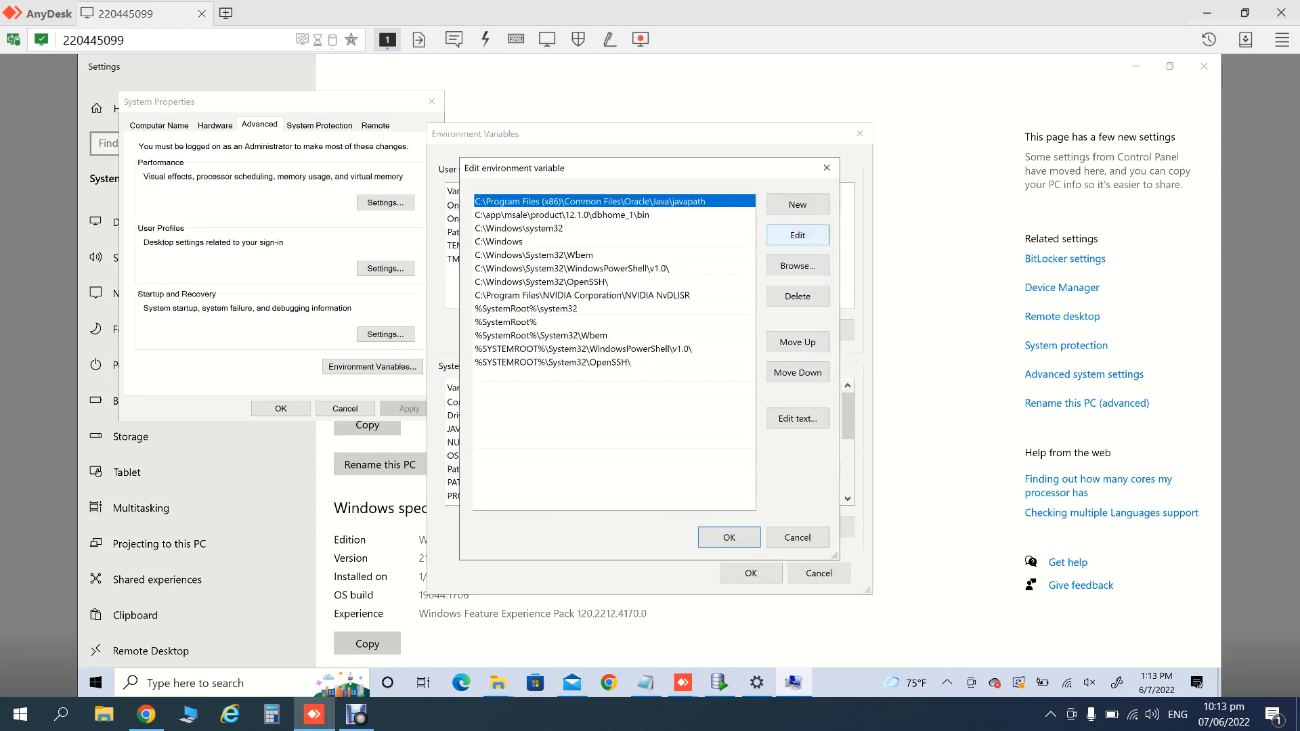
click(797, 204)
key(ctrl+v)
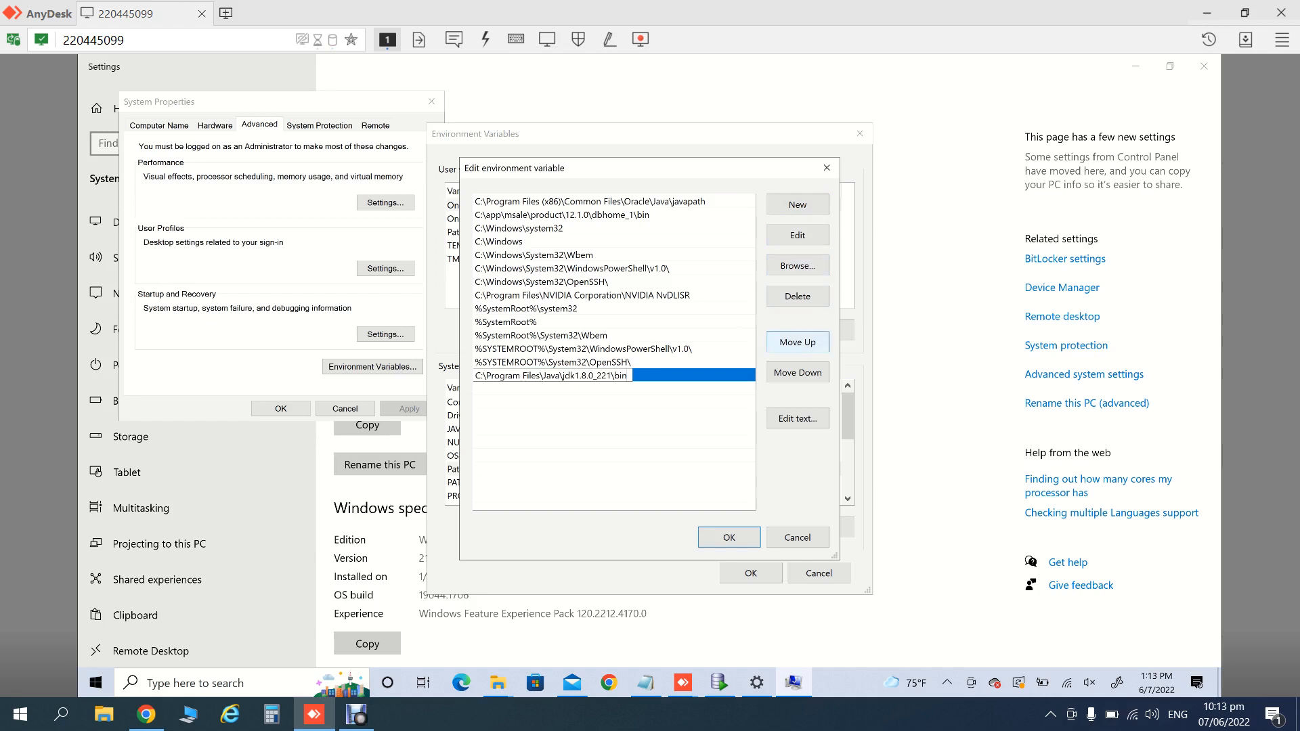
click(797, 342)
click(798, 342)
click(798, 342)
click(798, 342)
click(797, 342)
click(798, 342)
click(798, 342)
click(797, 342)
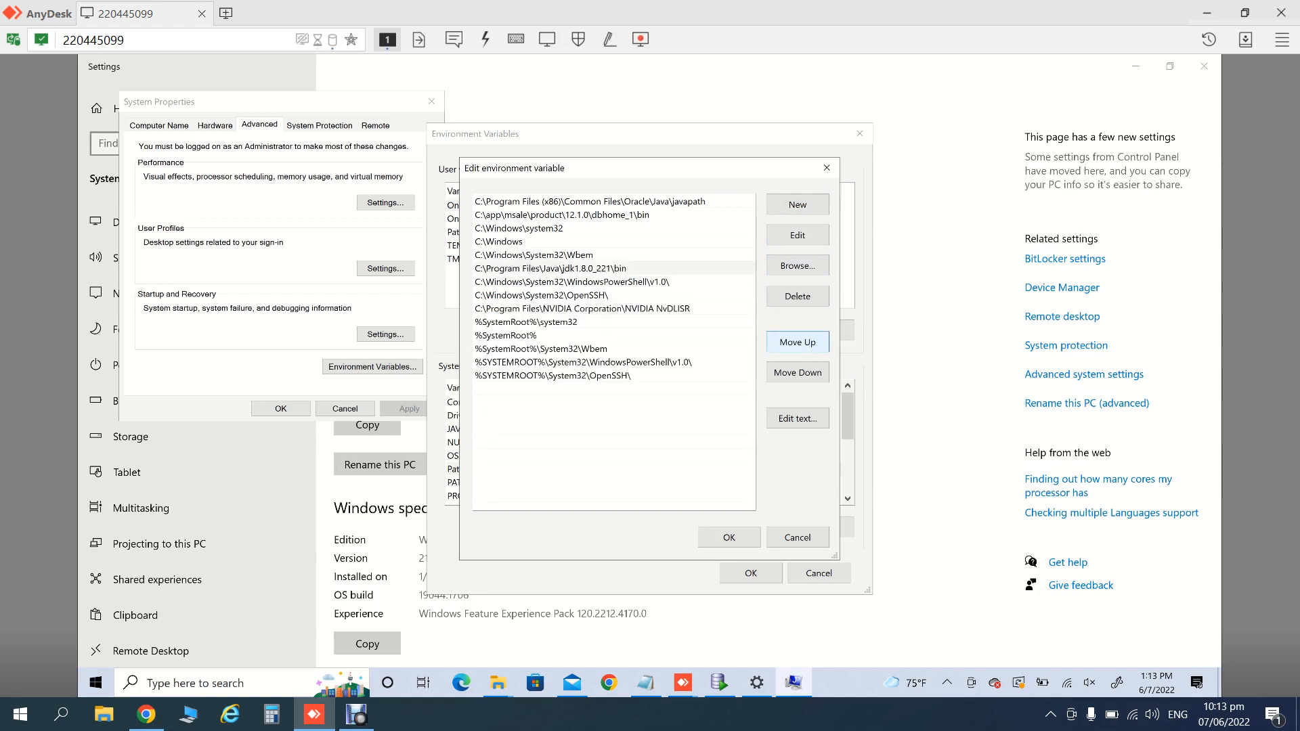
click(798, 342)
click(798, 342)
click(797, 342)
click(797, 342)
click(797, 342)
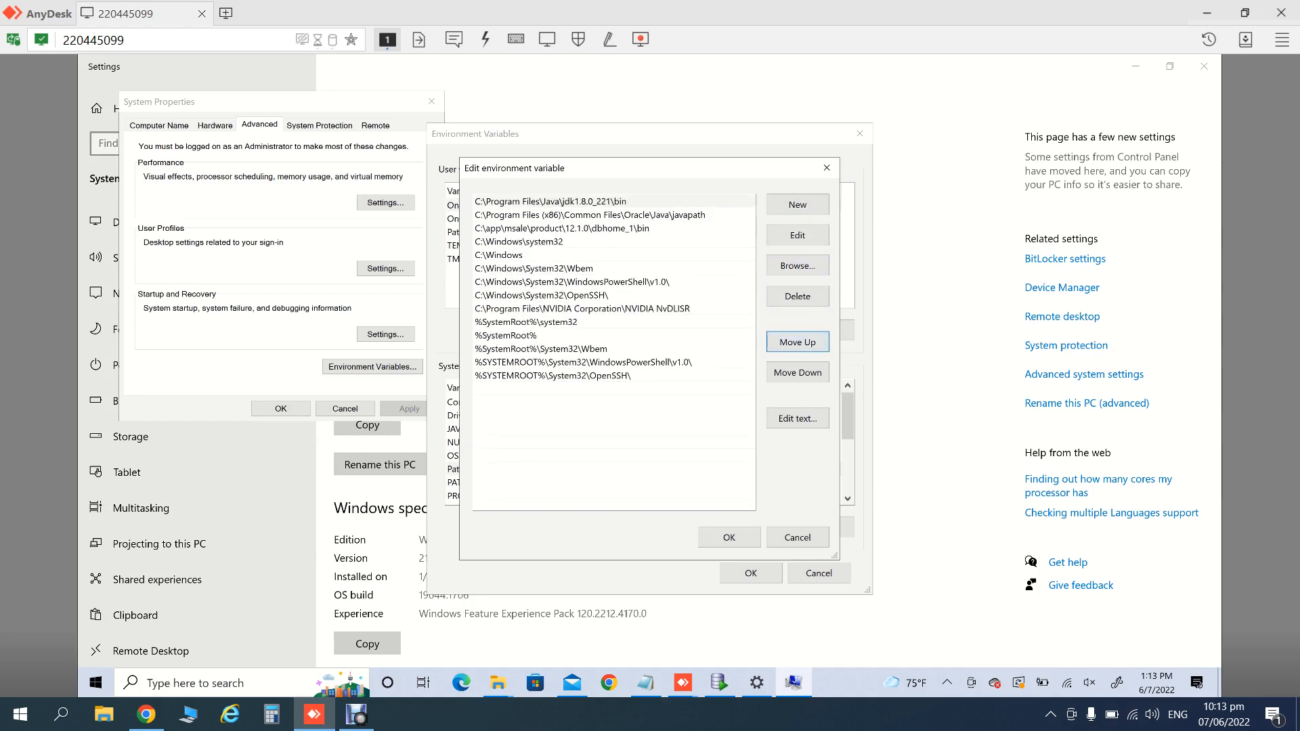
- Confirm the Path and environment variable changes and close System Properties
click(729, 537)
click(751, 573)
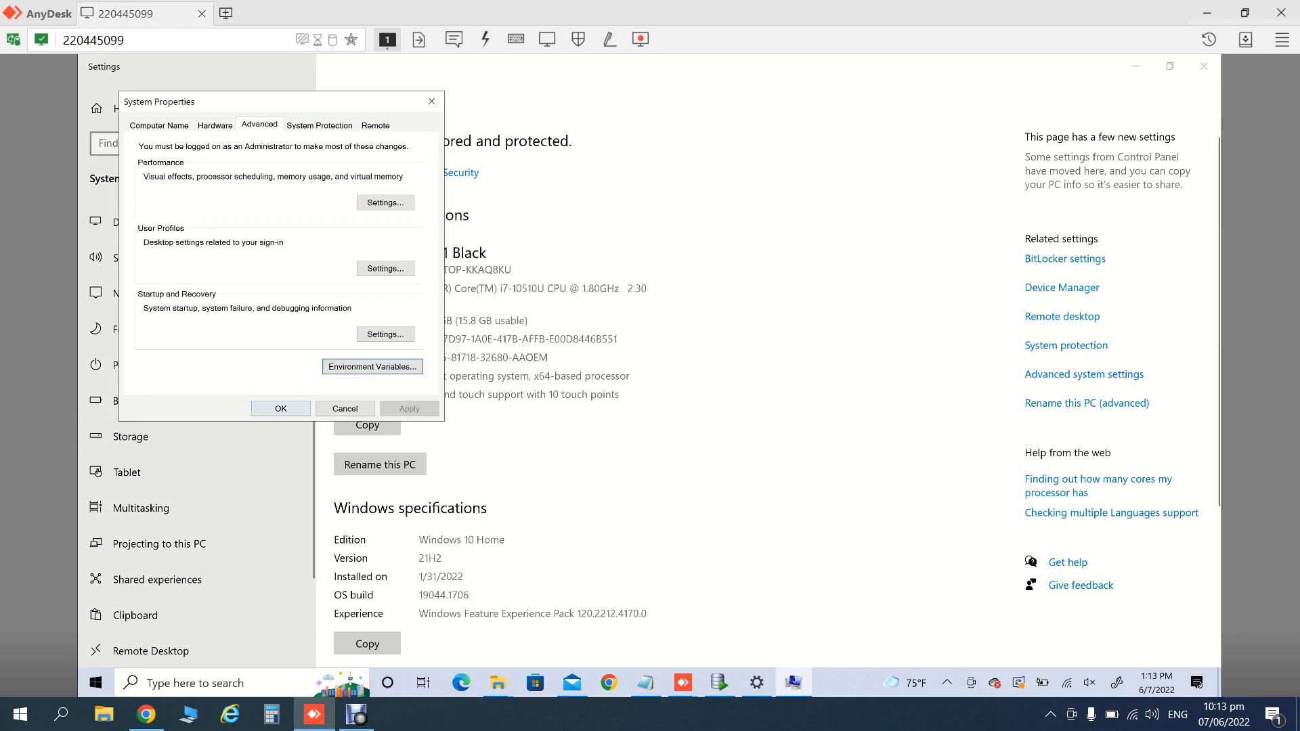
click(281, 408)
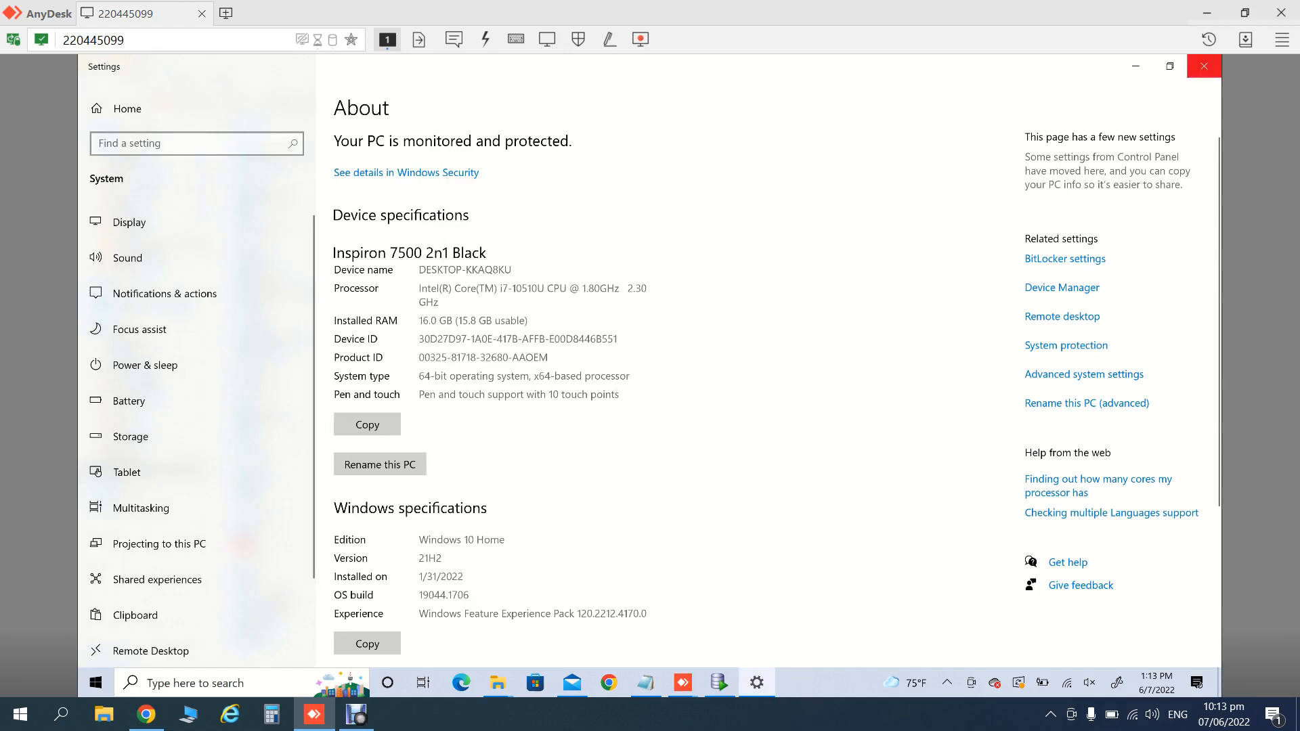
- Close Settings and launch the apache-tomcat-9.0.34 installer from Downloads
click(1204, 66)
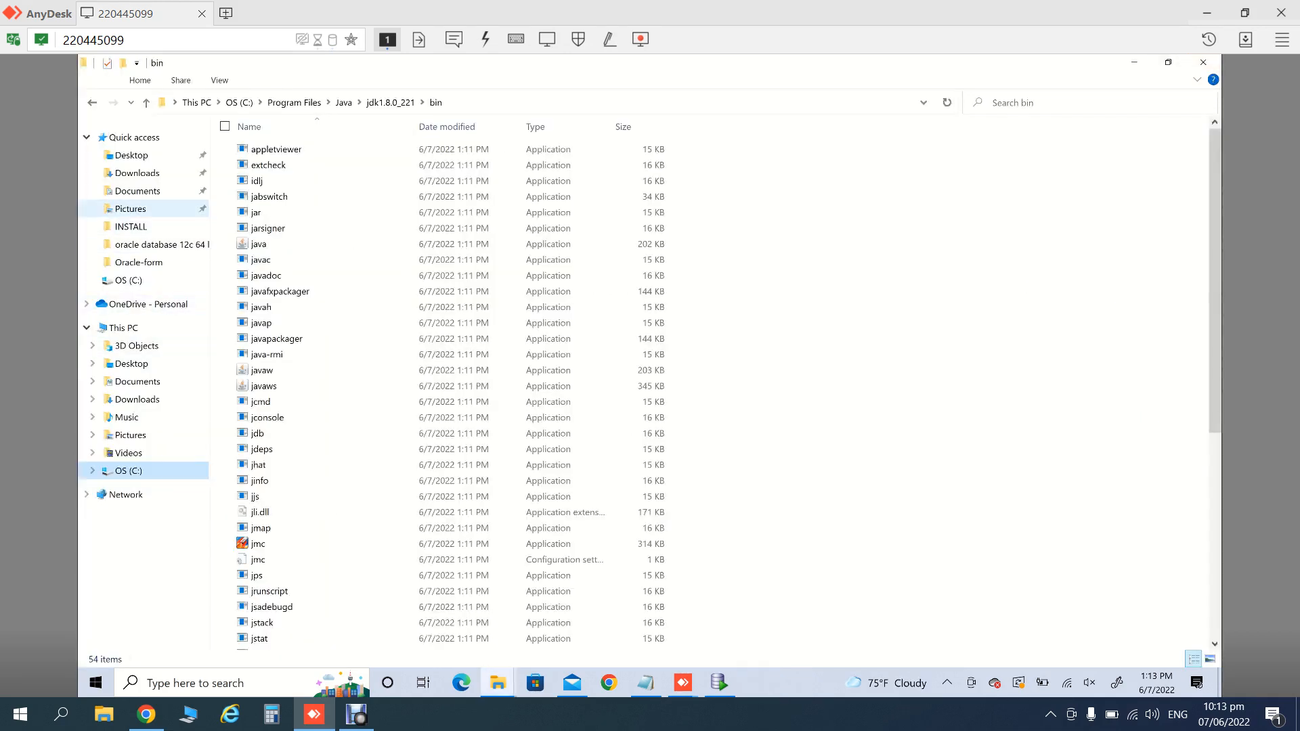
click(138, 173)
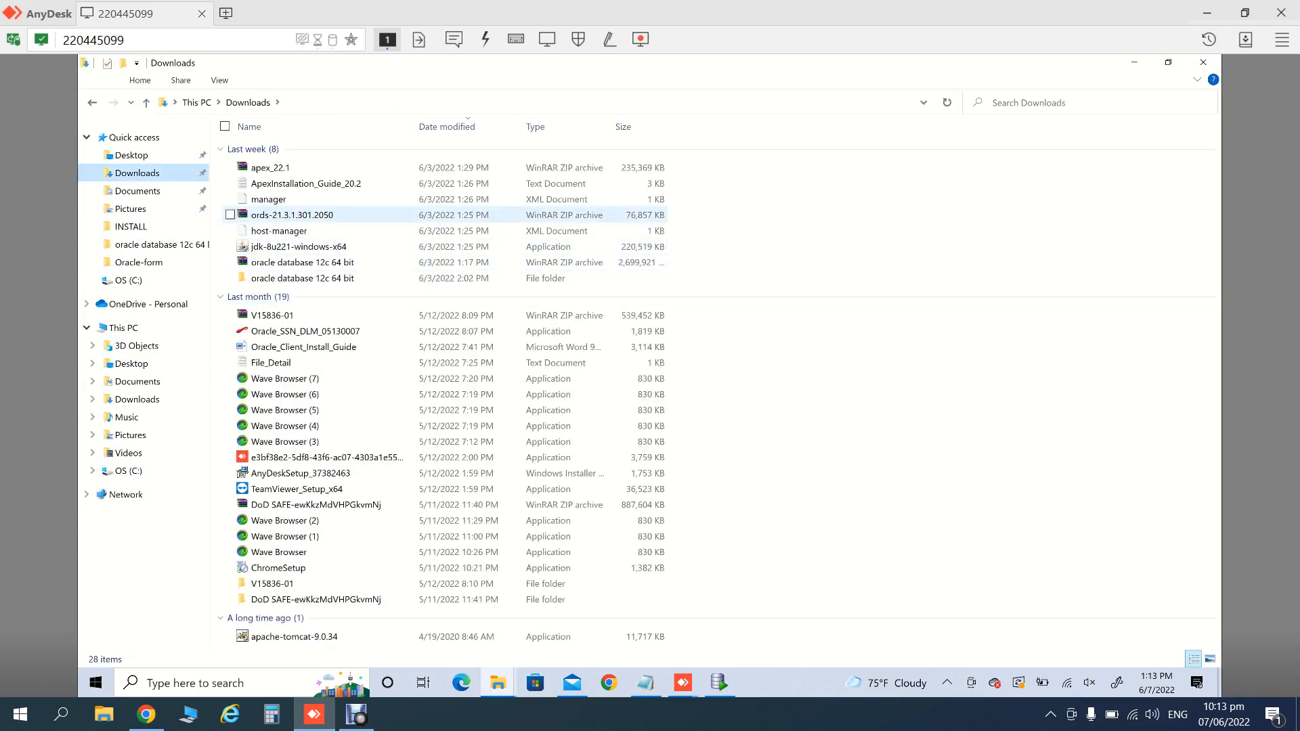
click(299, 248)
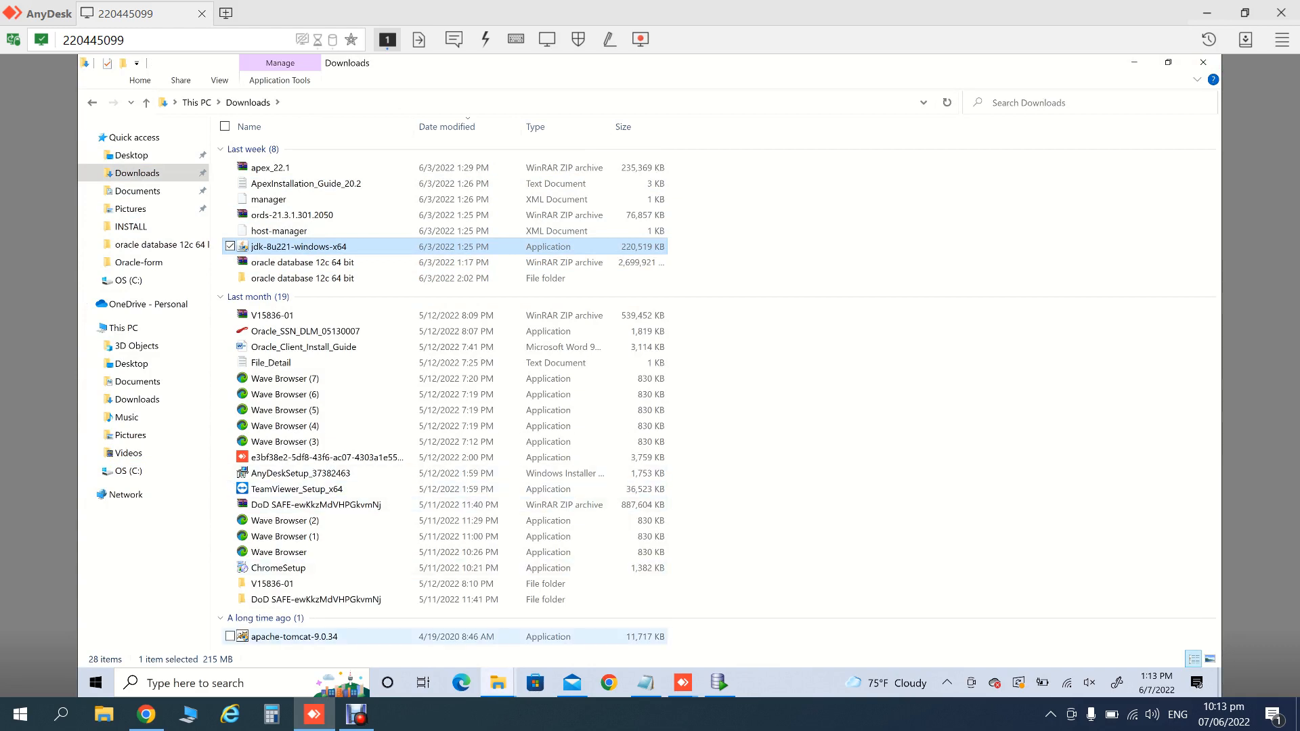
click(294, 638)
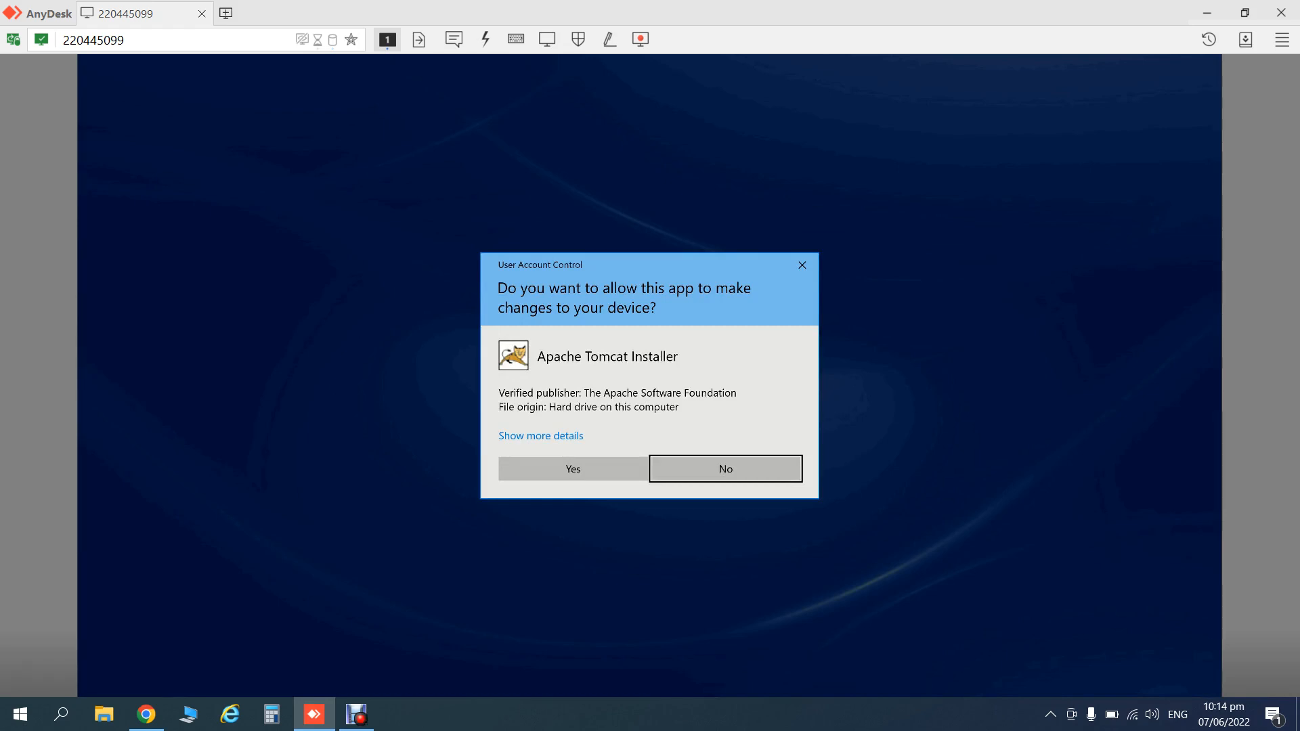
- Allow the Tomcat installer, accept the license, and add Host Manager and Examples components
click(573, 469)
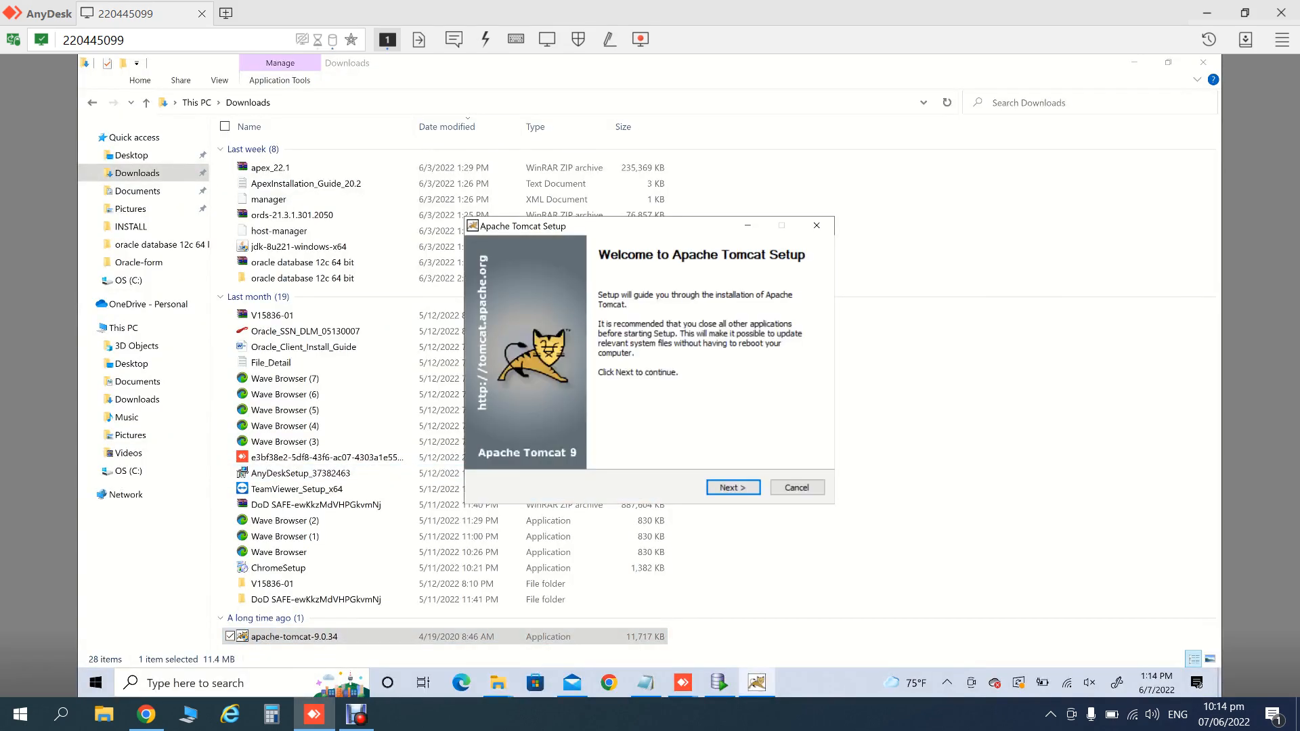
click(734, 487)
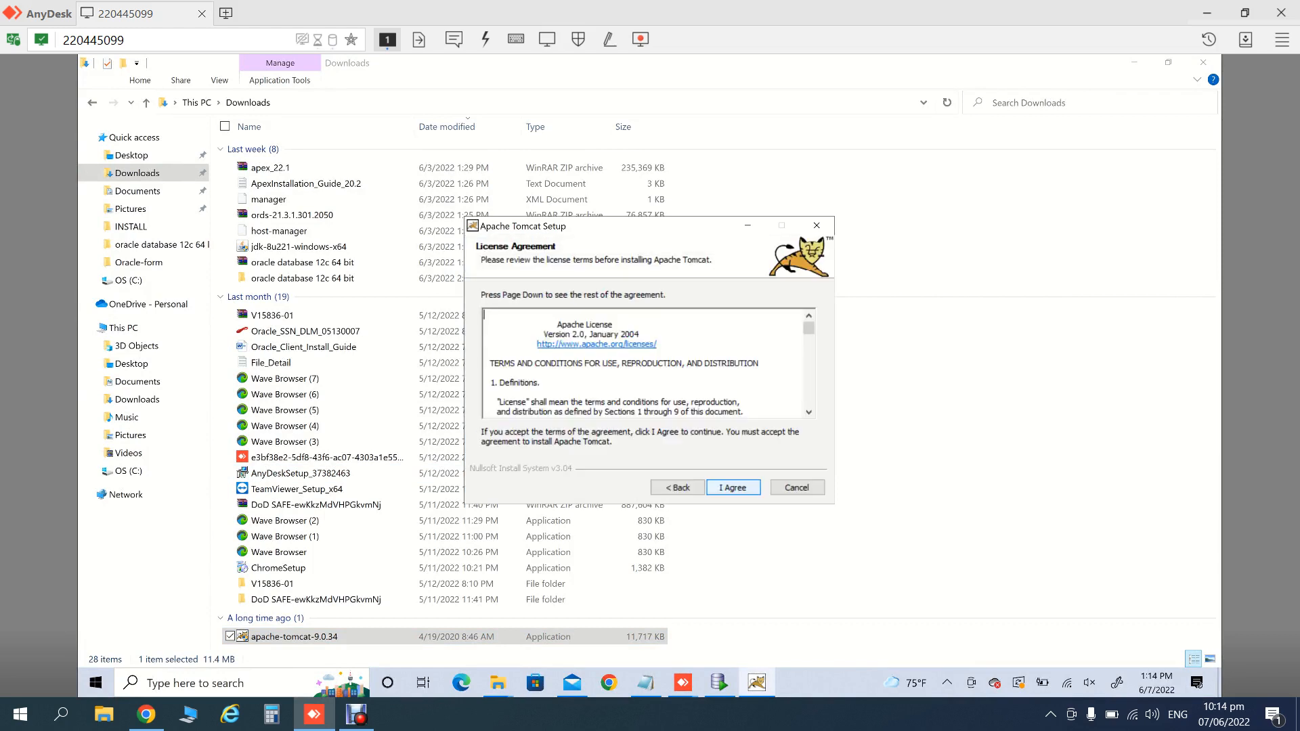
click(734, 488)
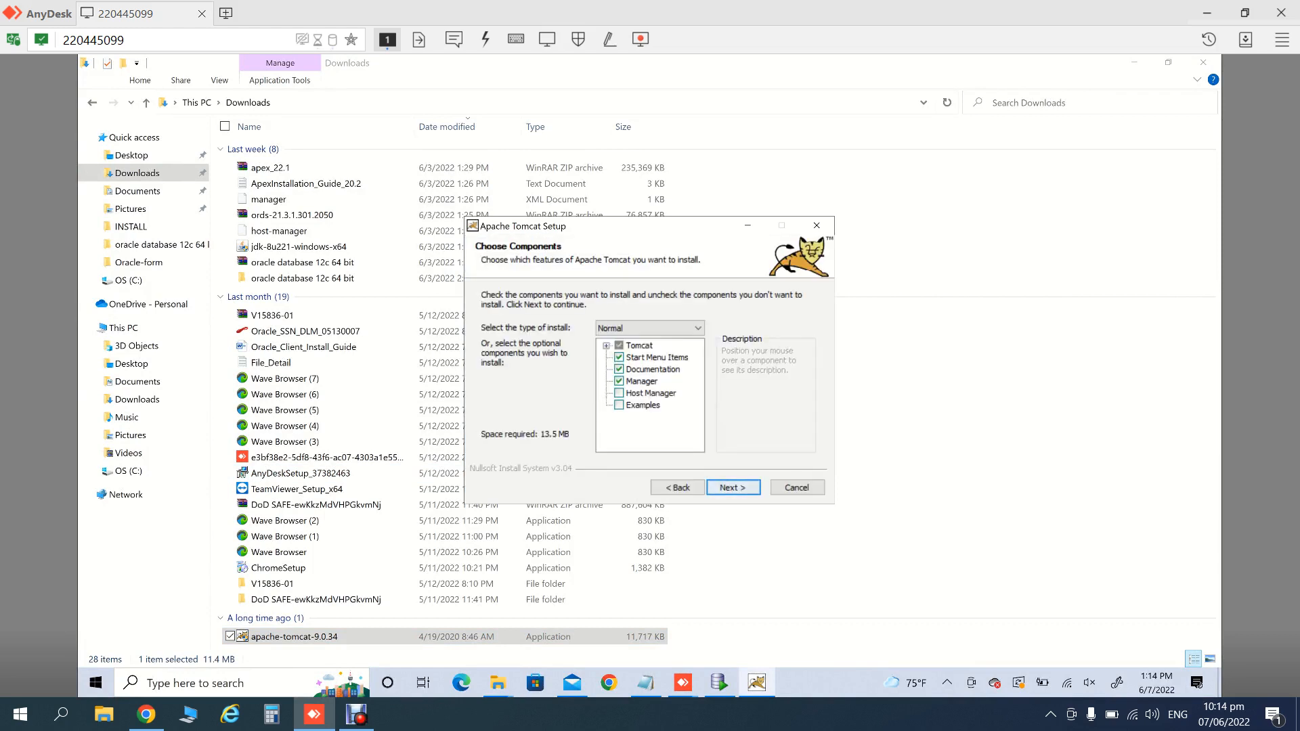
click(619, 394)
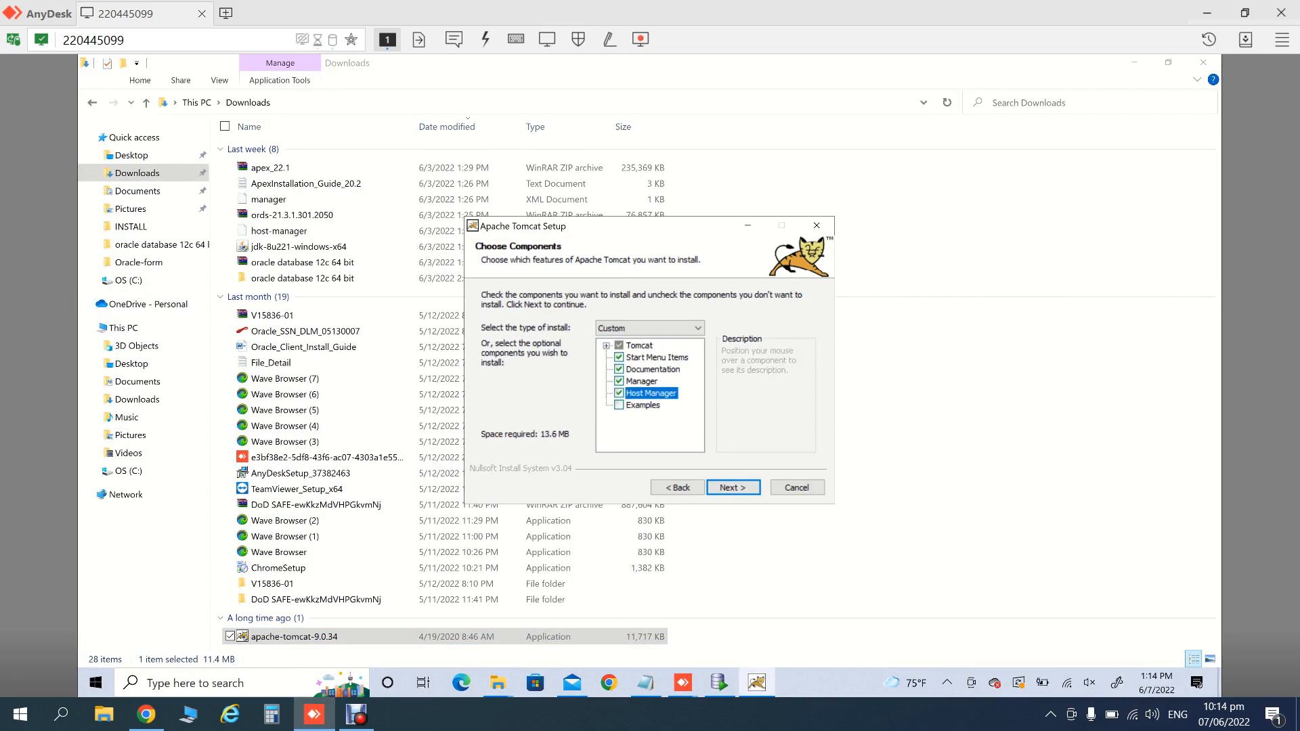
click(619, 405)
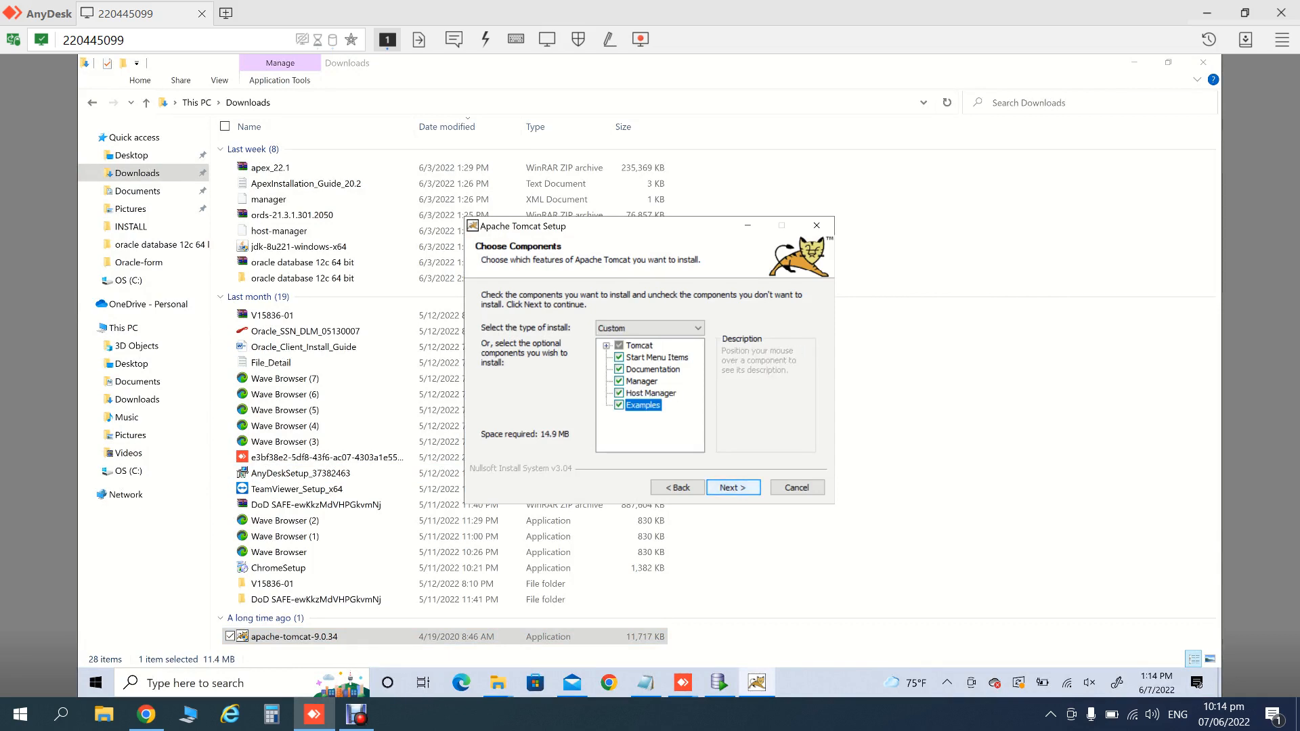
click(733, 488)
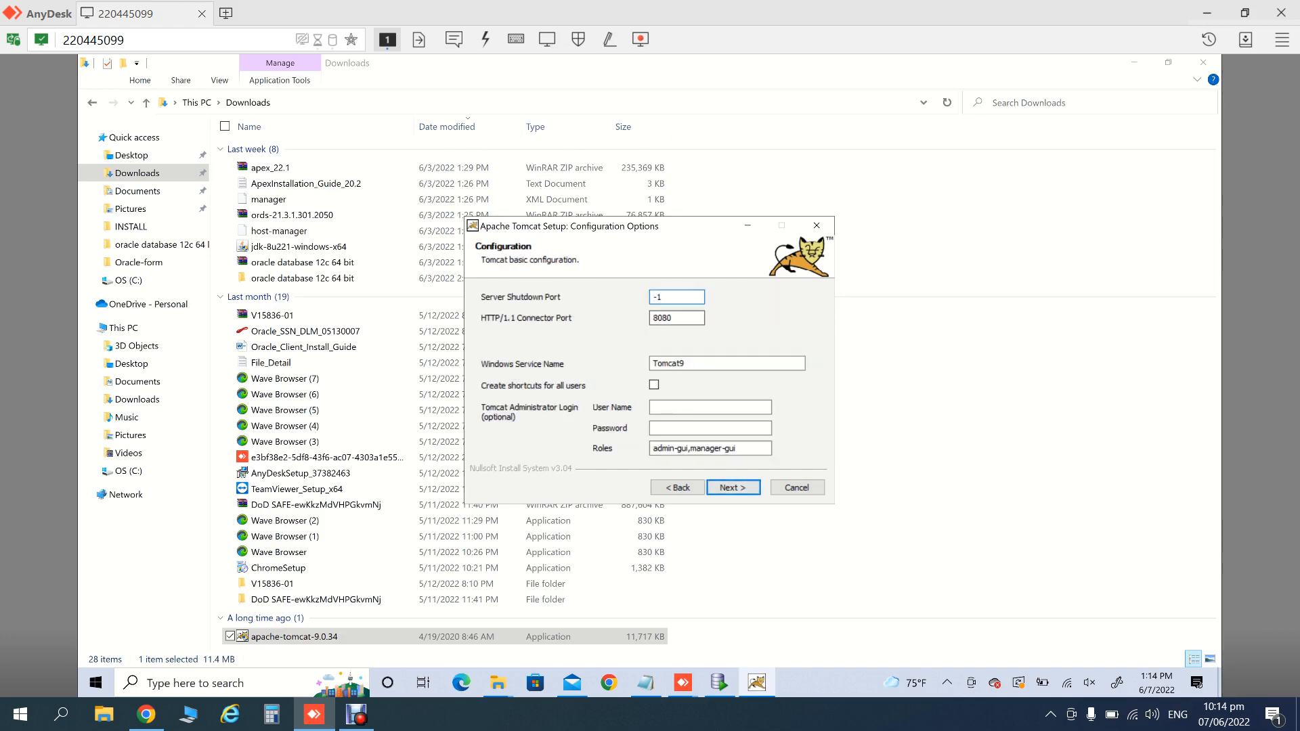
- Set the Tomcat shutdown port to 8181 and the HTTP connector port to 8081
double_click(658, 298)
key(BackSpace)
text(818)
key(Tab)
key(BackSpace)
text(8)
text(1)
- Enable shortcuts for all users, enter the administrator user name and password, and complete installation
key(Tab)
key(Tab)
key(space)
key(Tab)
text(admin)
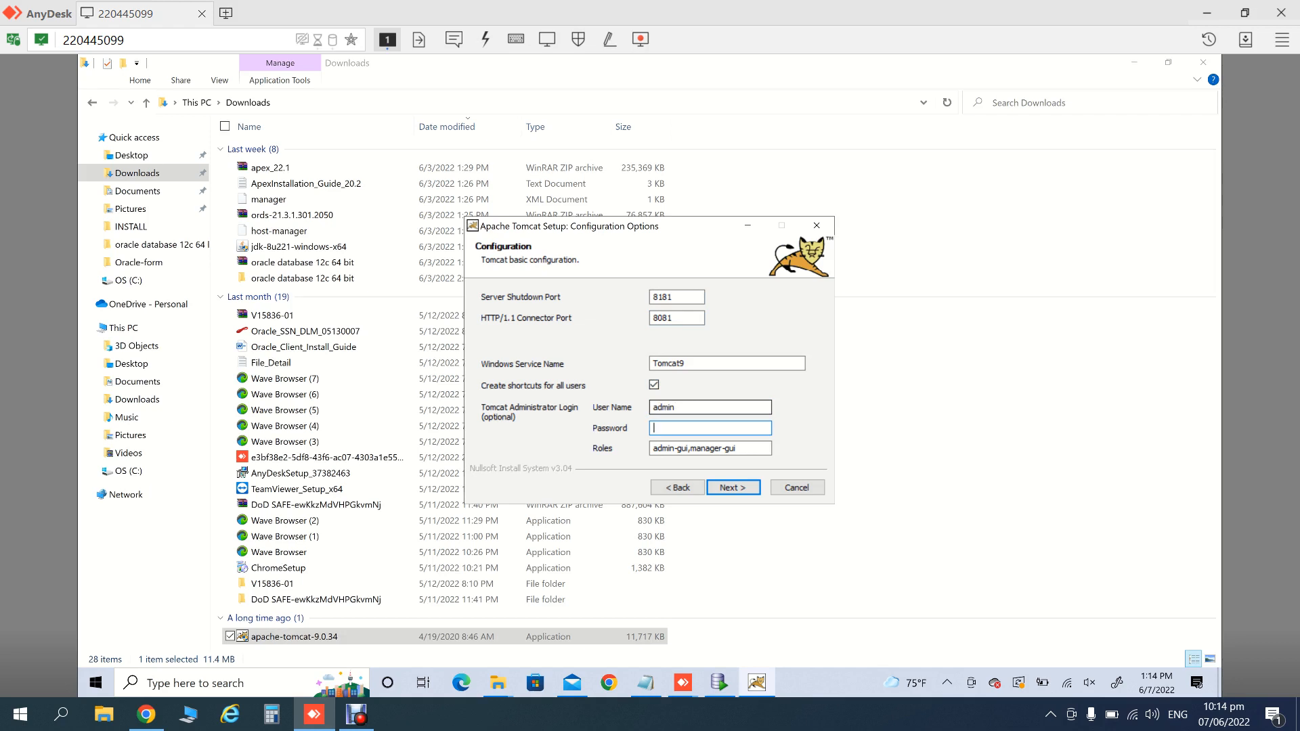
text(admin12)
key(Return)
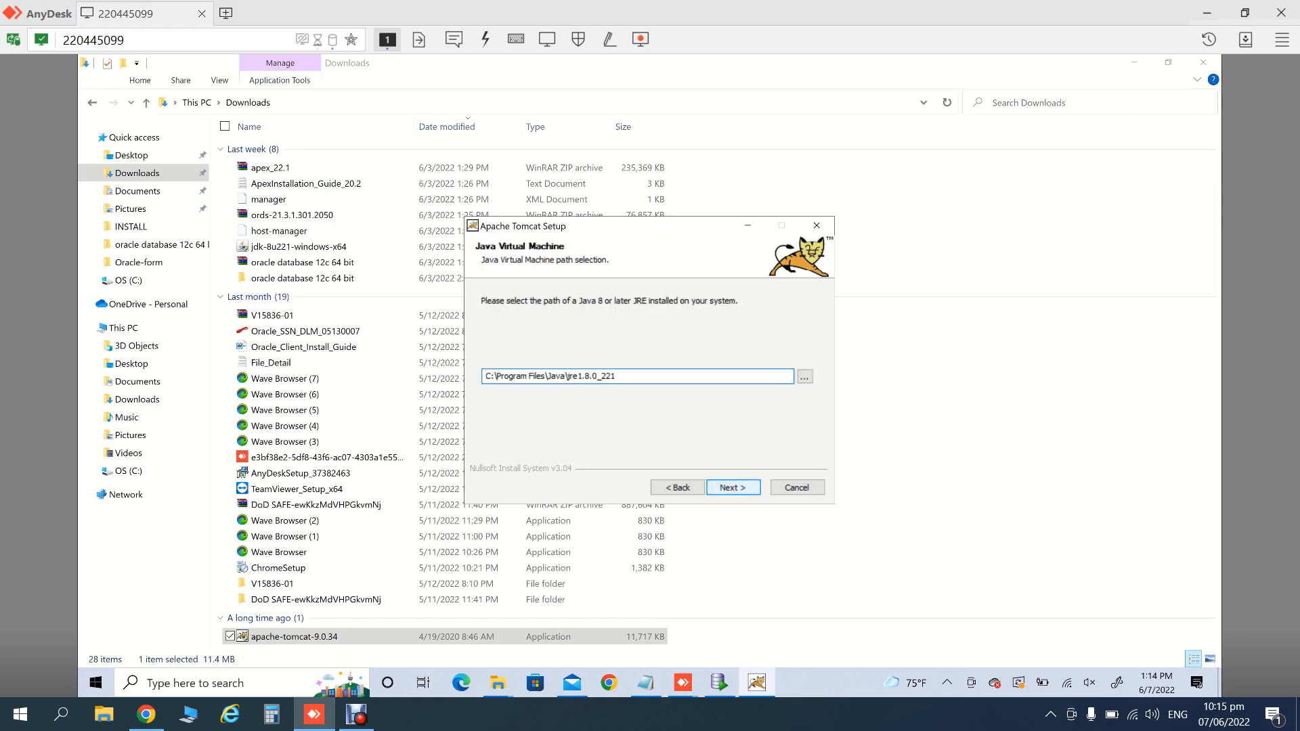
key(Return)
key(Return)
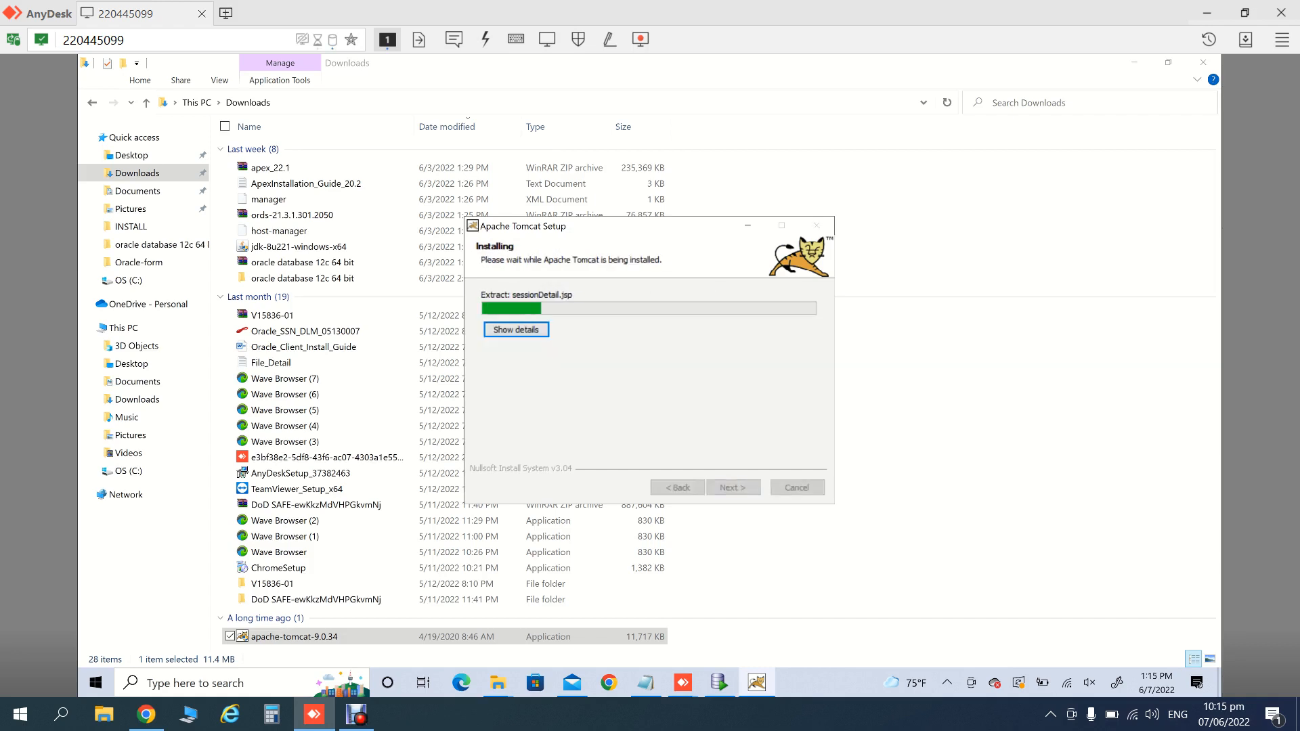
key(Return)
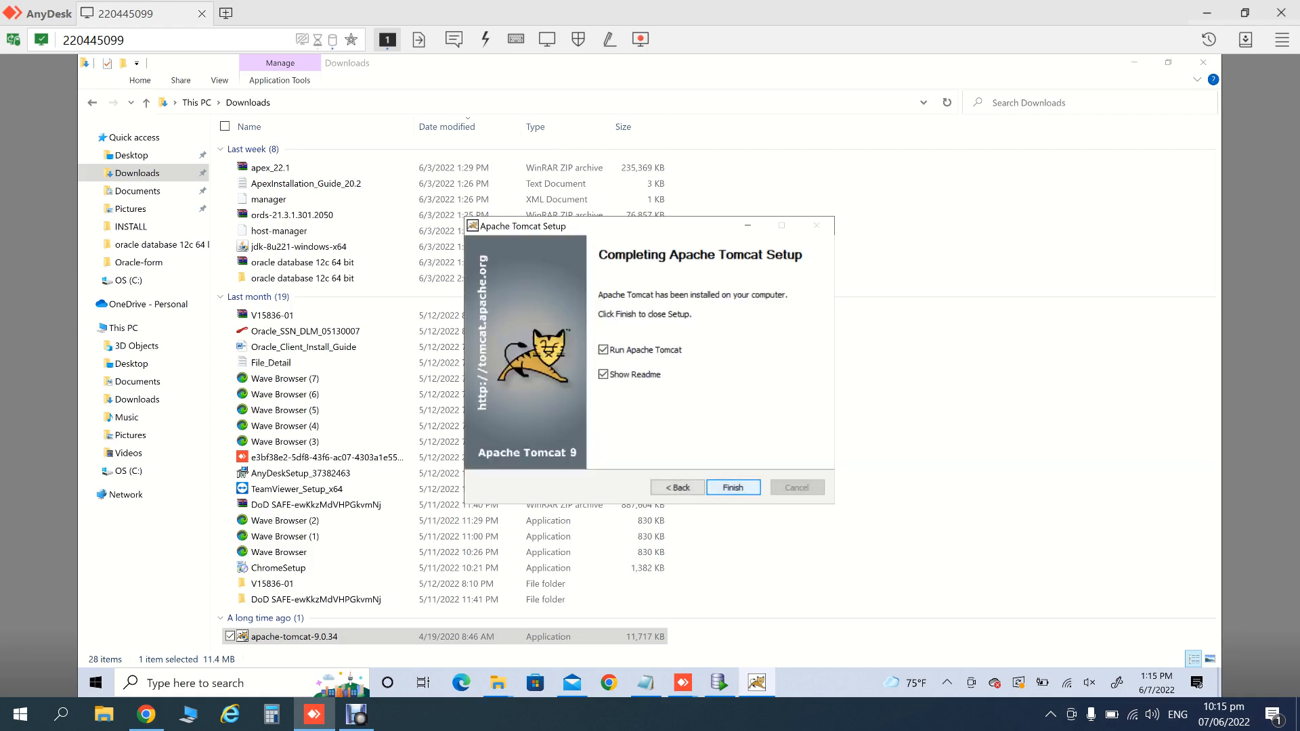
- Finish Tomcat setup with the service started, close the RELEASE-NOTES window, and open Windows search
key(Return)
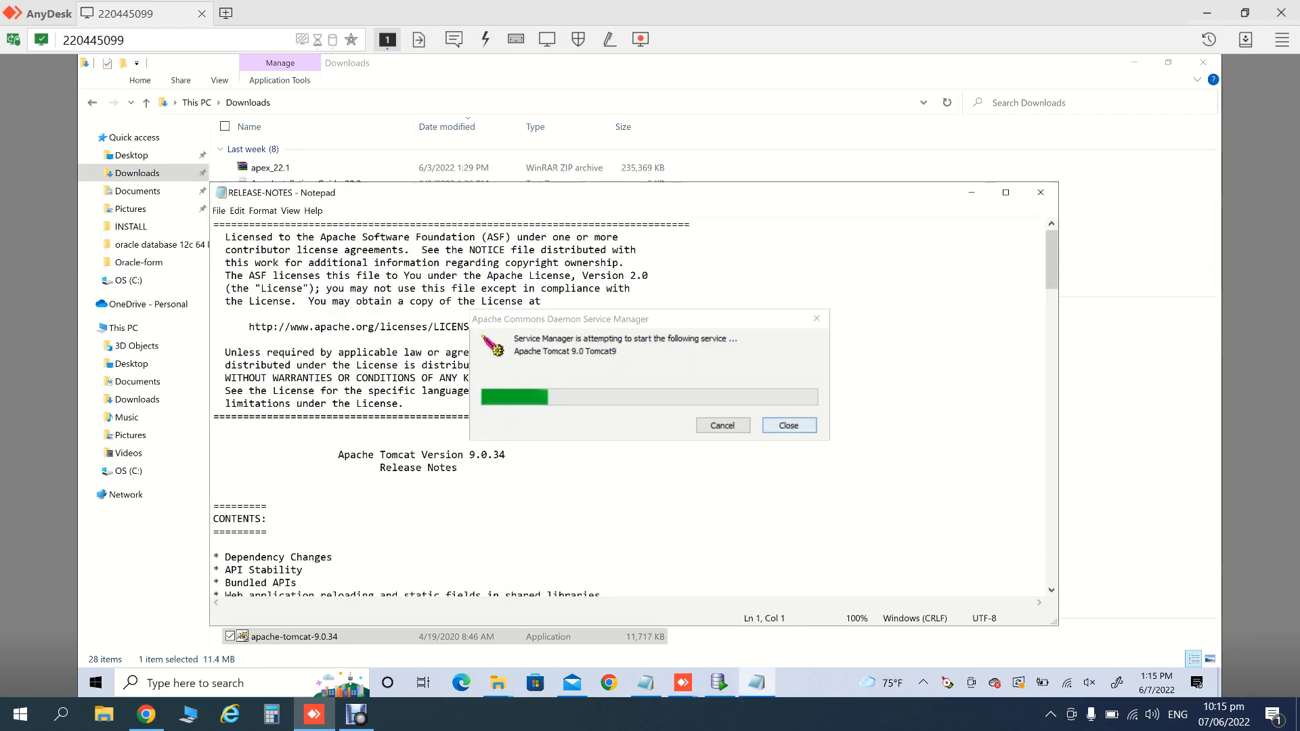
click(1040, 193)
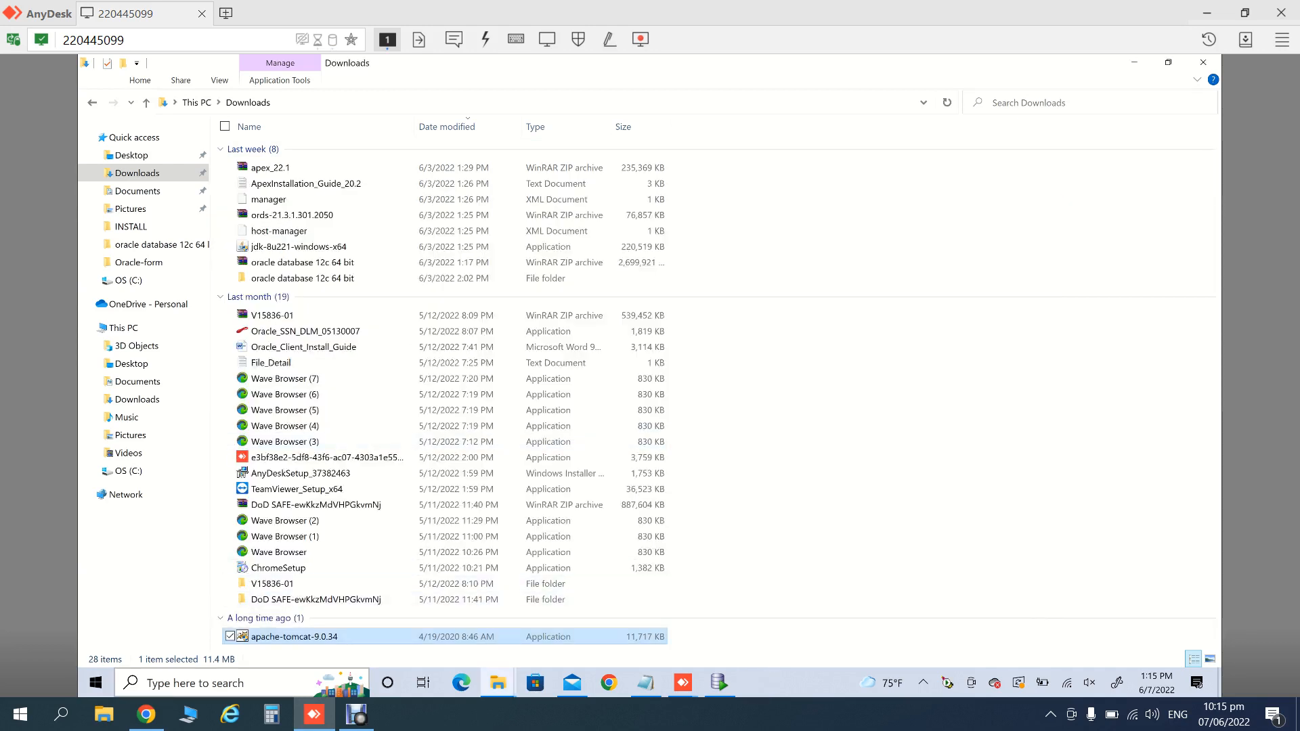
click(237, 683)
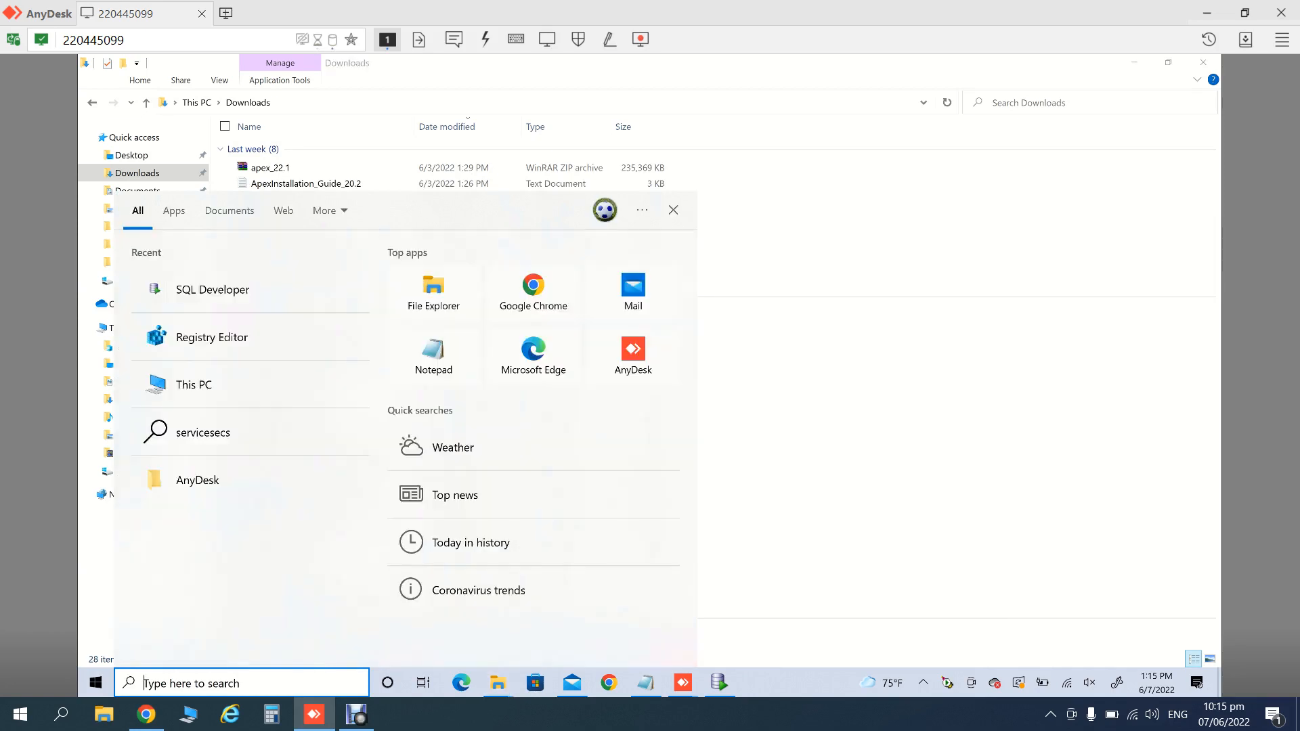
- Open the Services app and the Apache Tomcat 9.0 Tomcat9 service properties
text(sese)
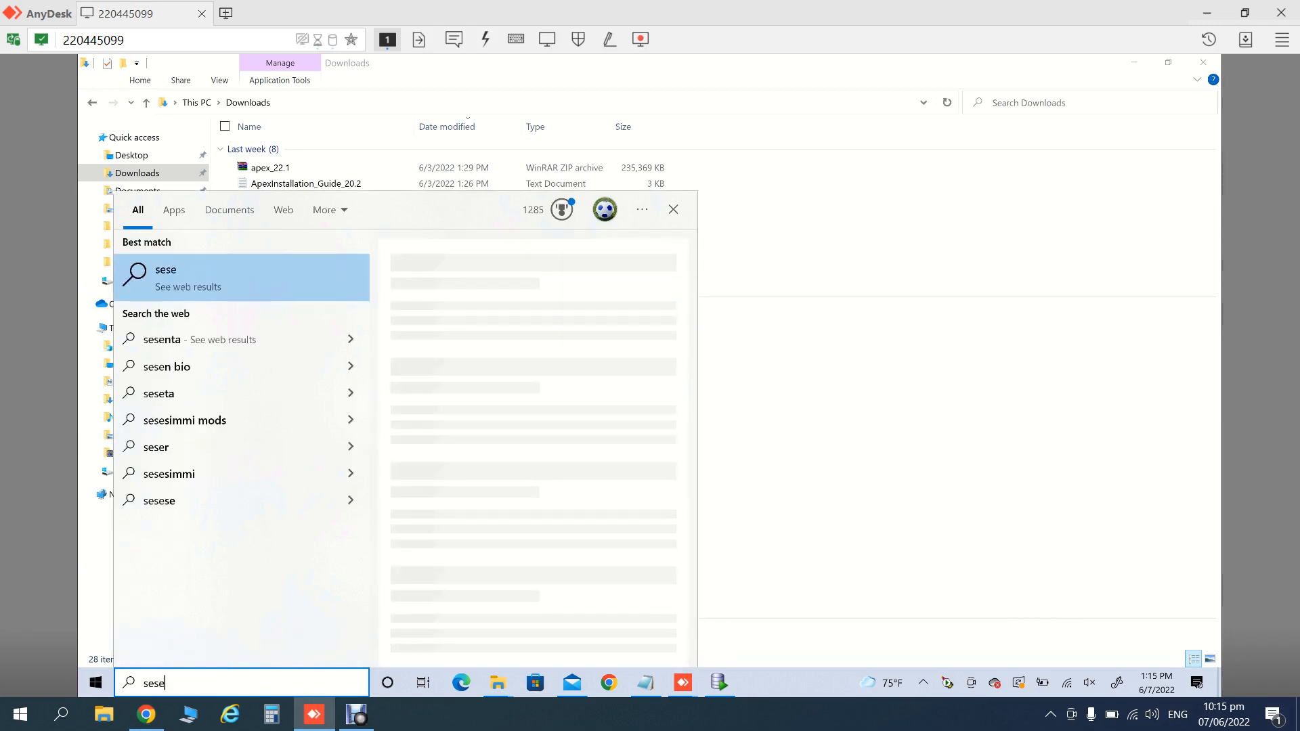
key(BackSpace)
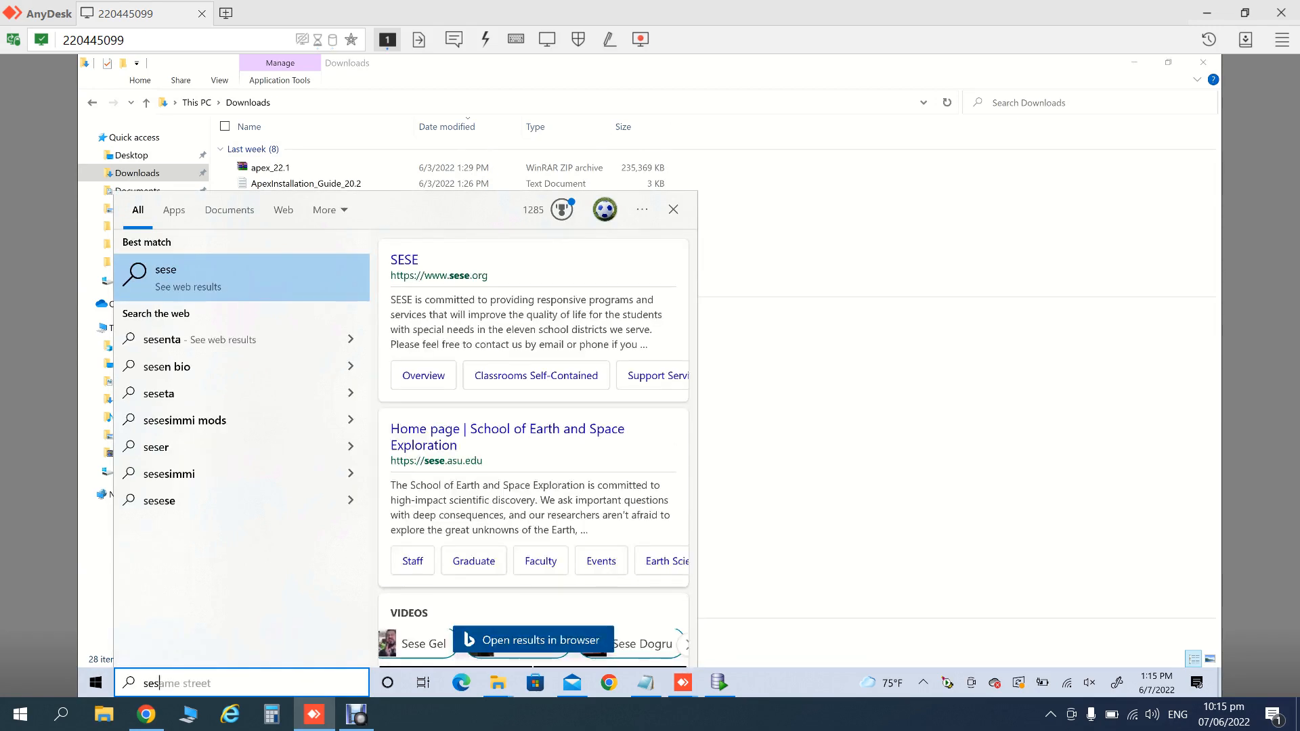
key(BackSpace)
text(r)
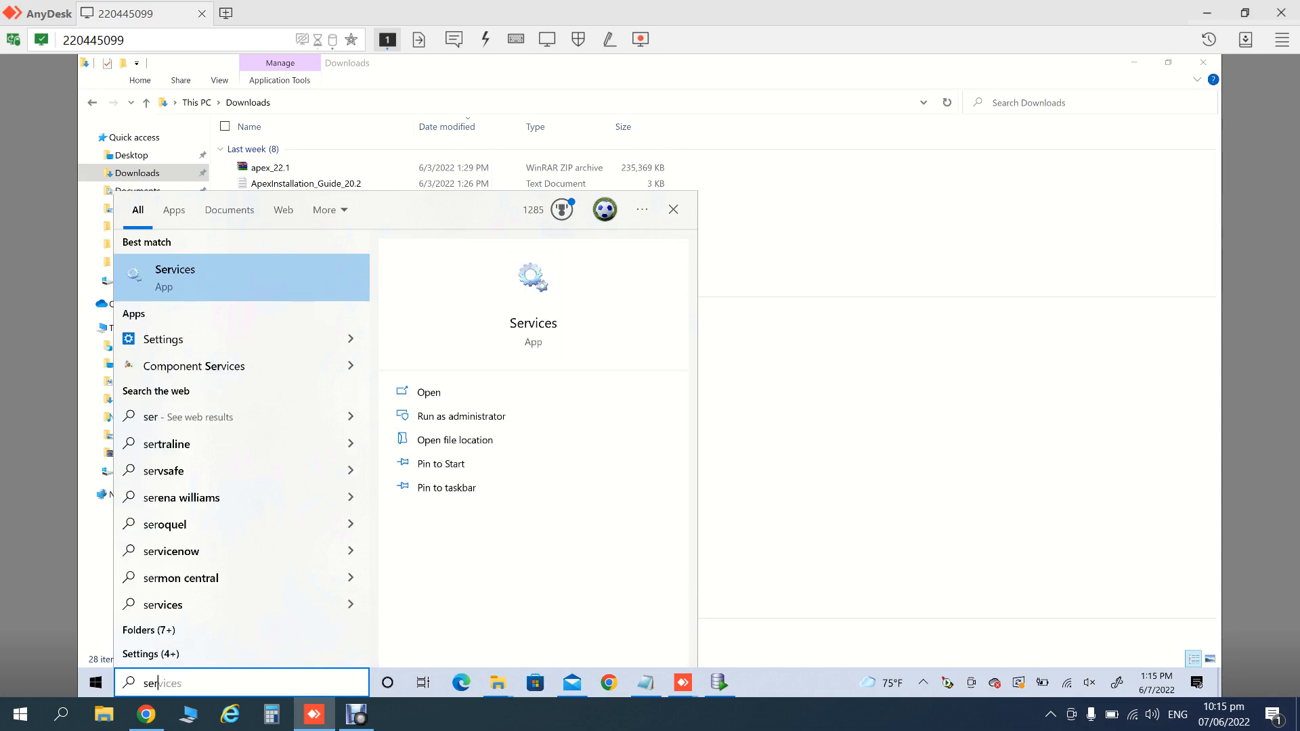
key(Return)
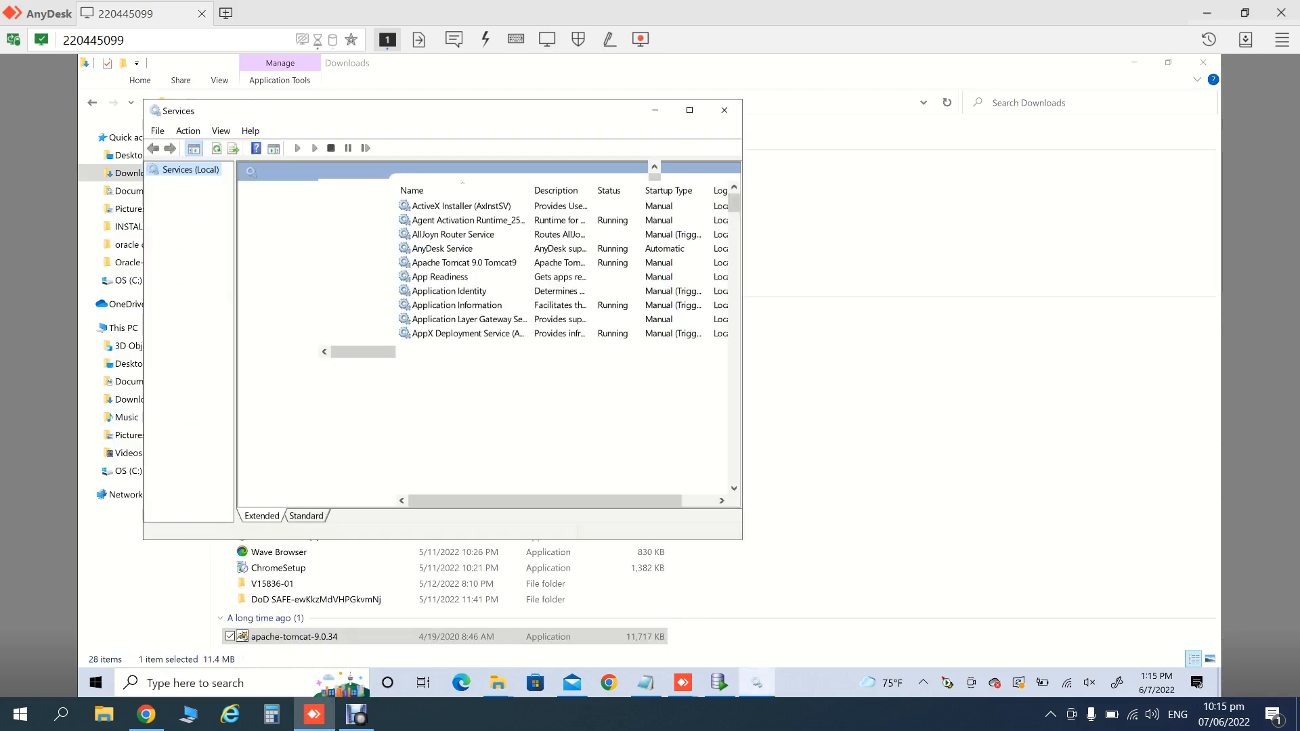
click(450, 292)
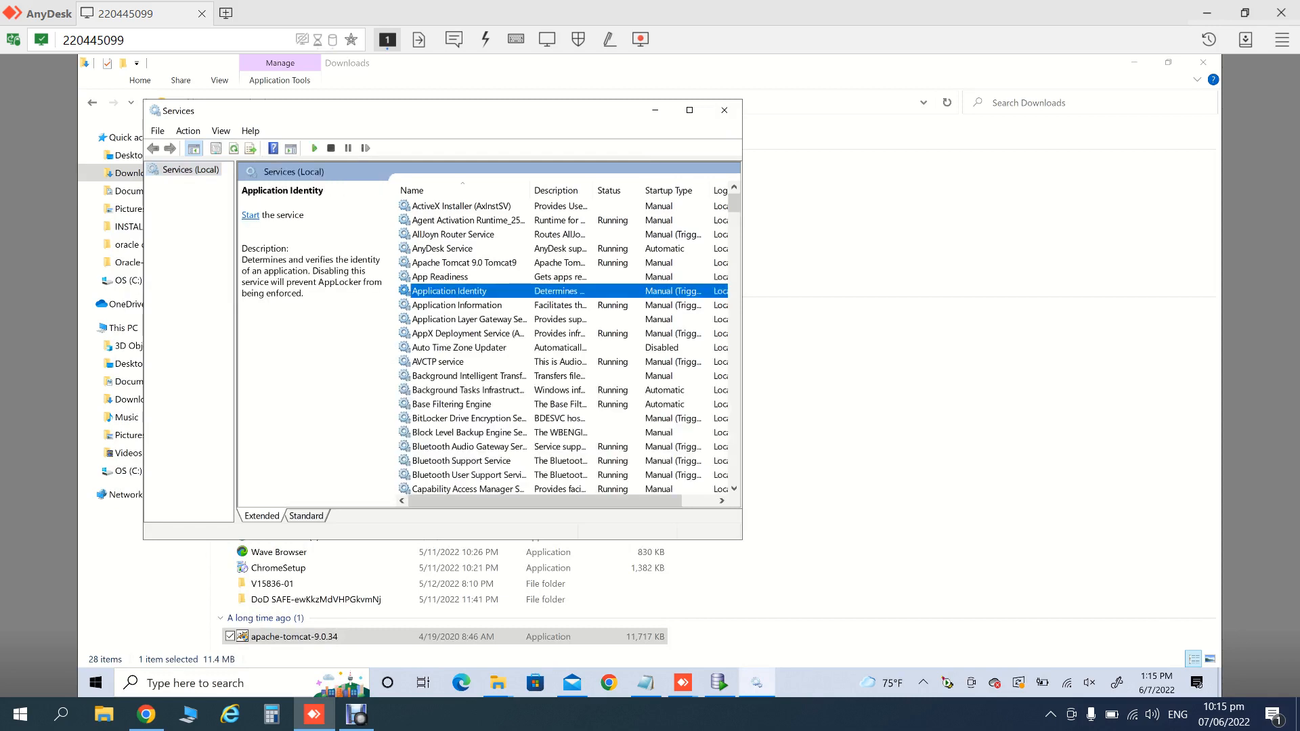
click(464, 263)
right_click(468, 262)
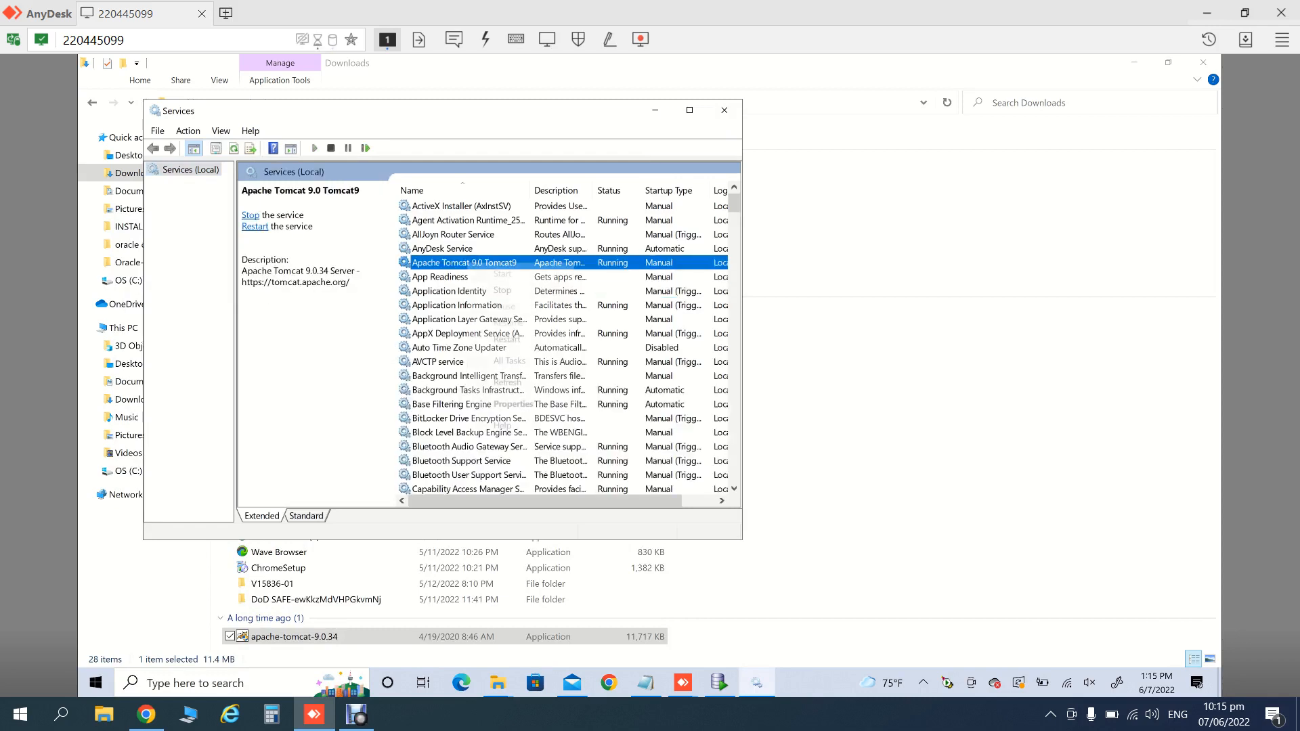
mouse_move(510, 361)
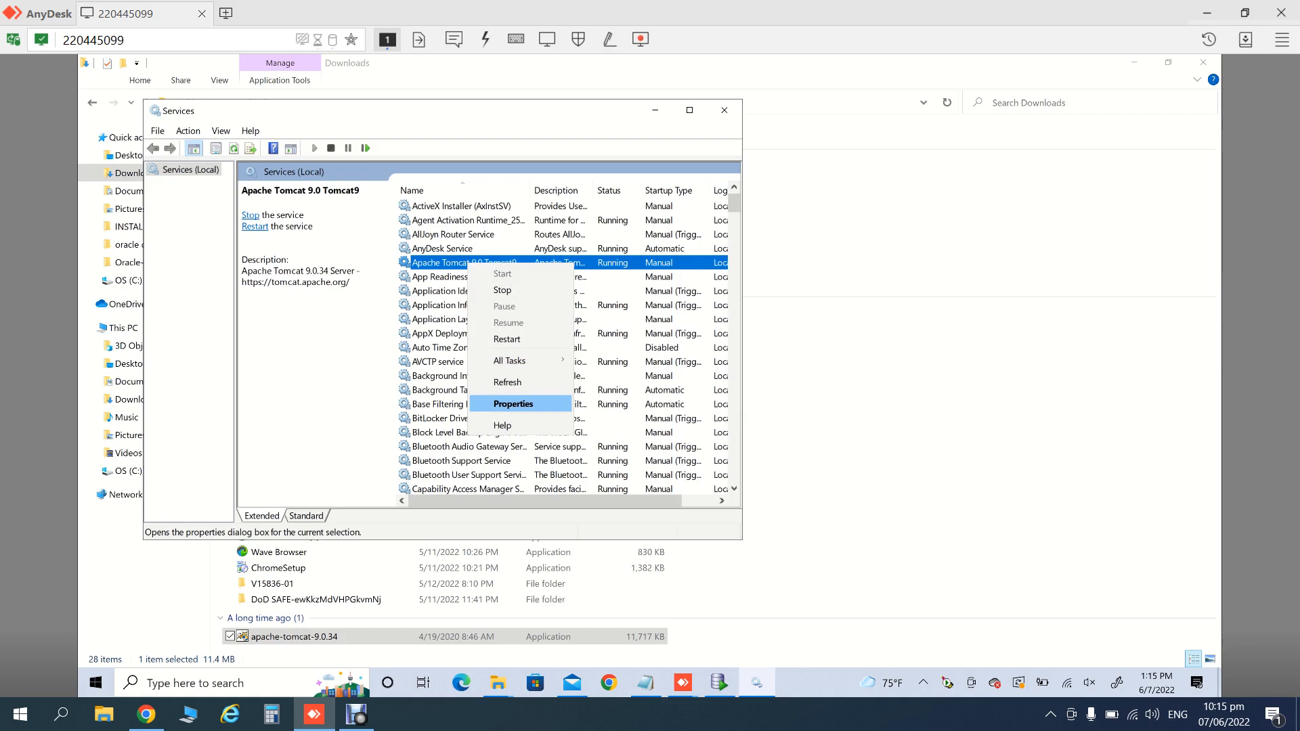
click(513, 403)
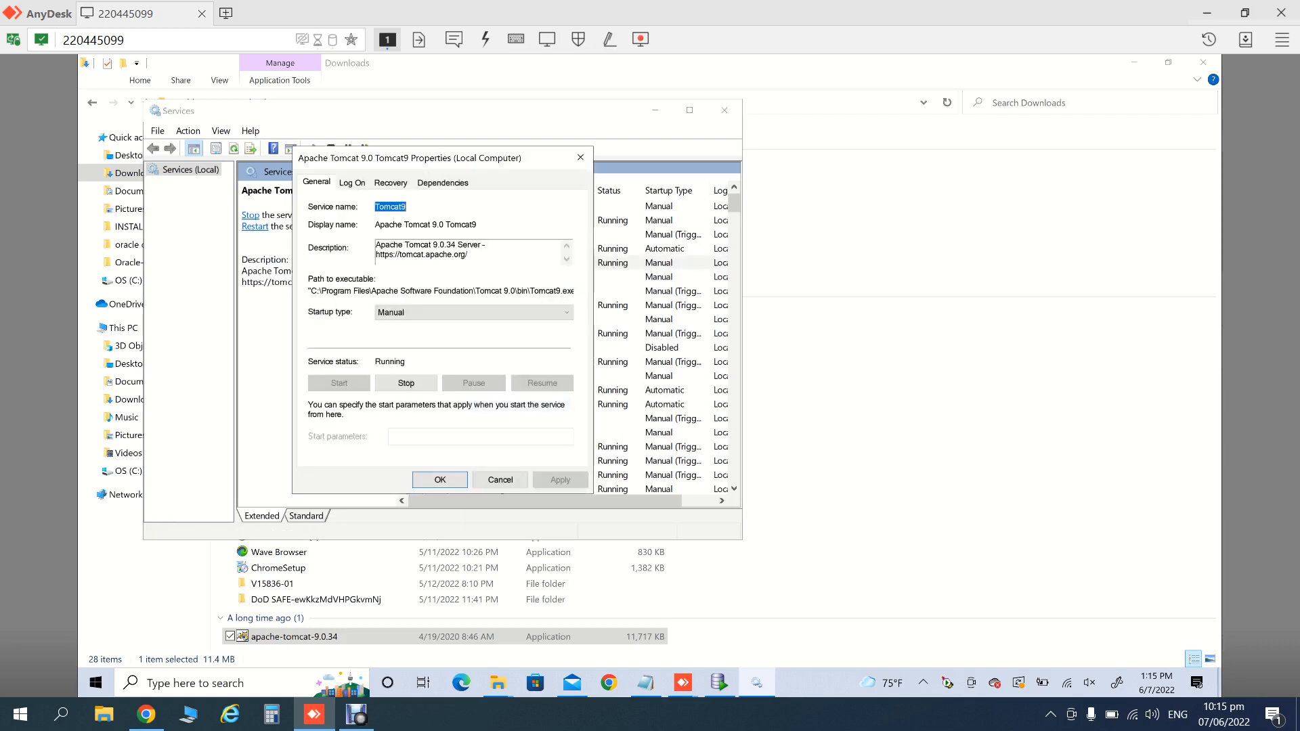
- Set the Tomcat9 startup type to Automatic, apply it, and close Services
click(474, 313)
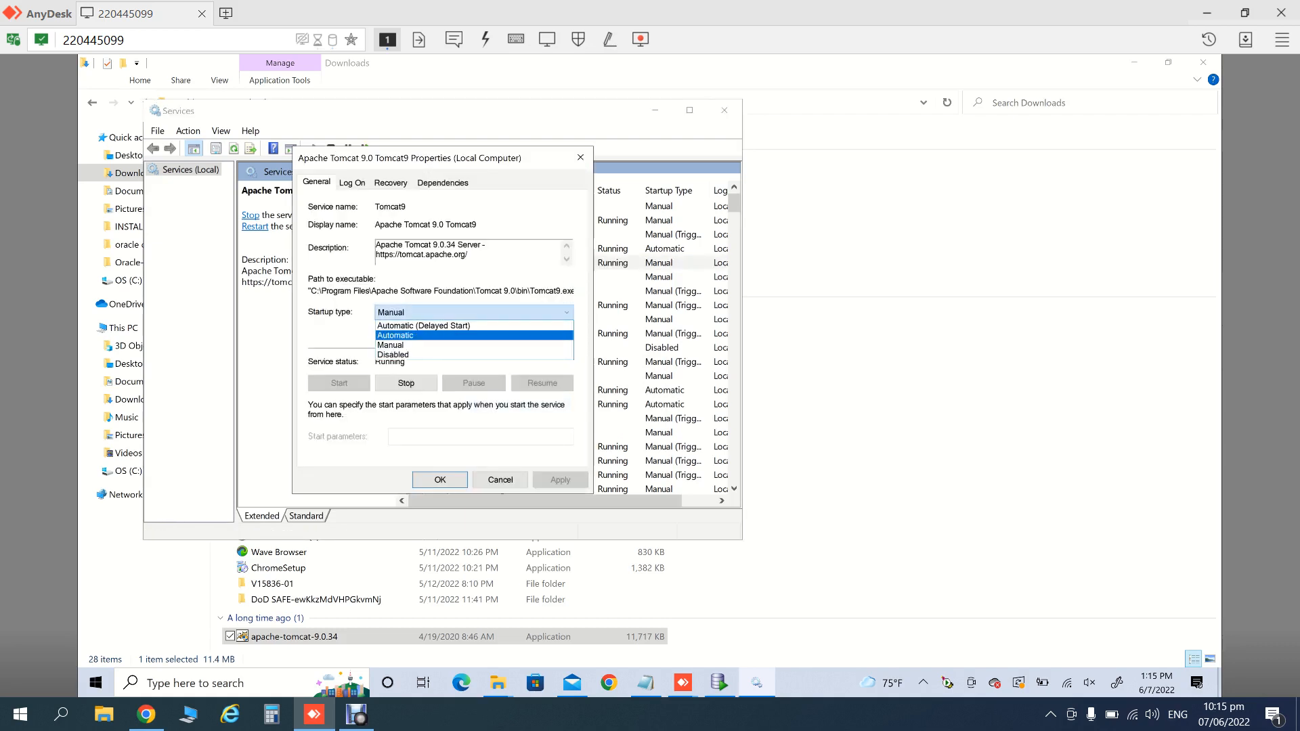
click(474, 336)
click(560, 479)
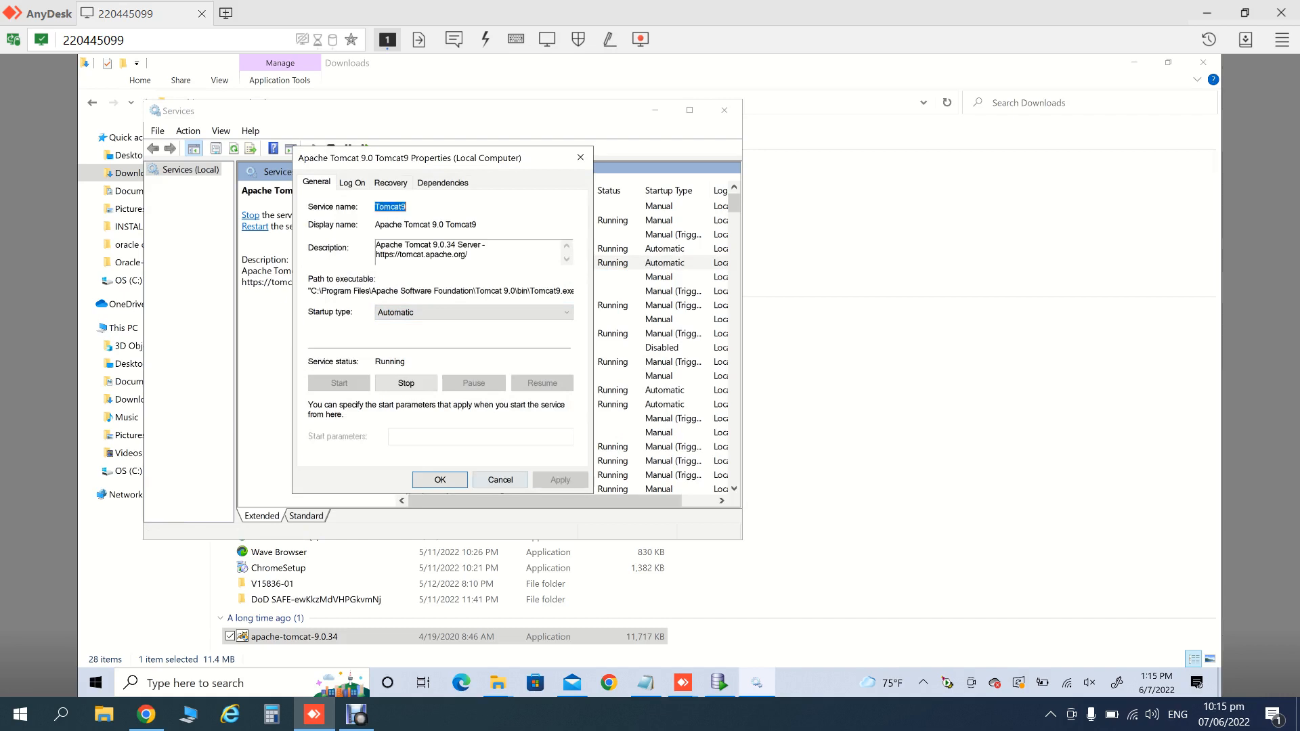
click(439, 479)
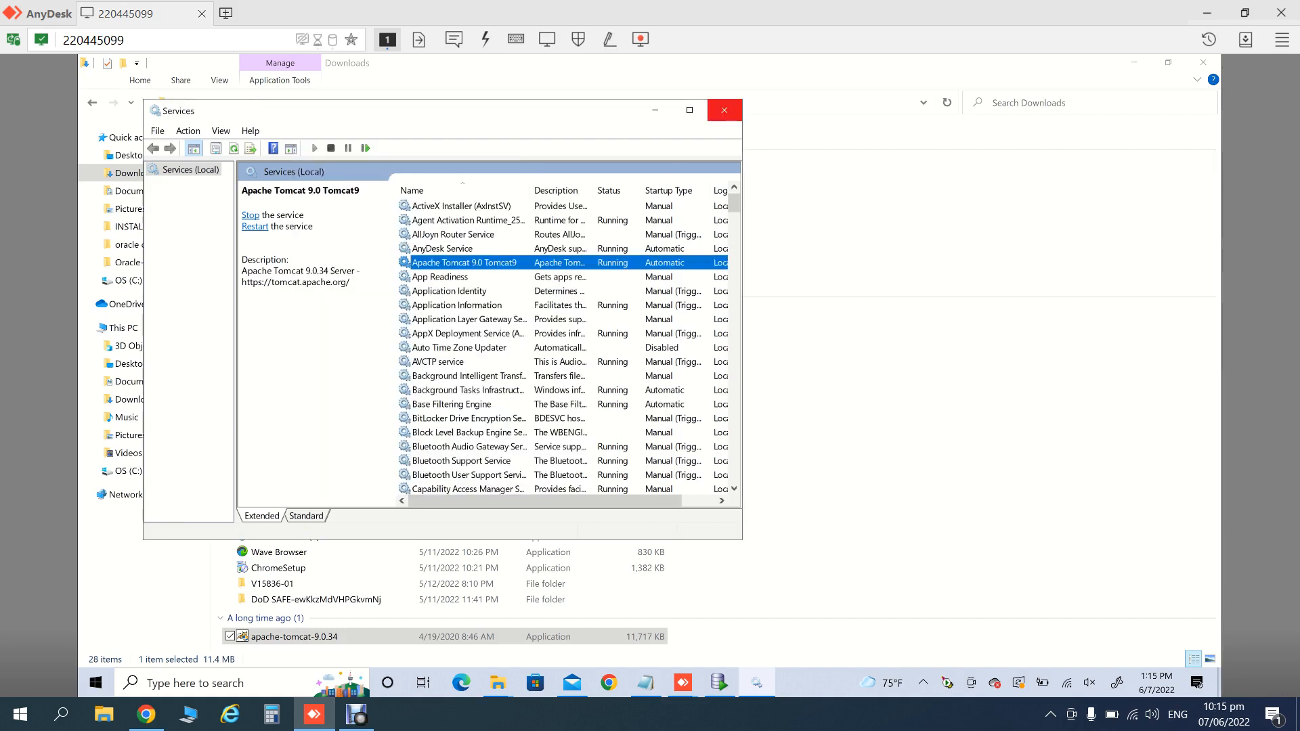
click(724, 109)
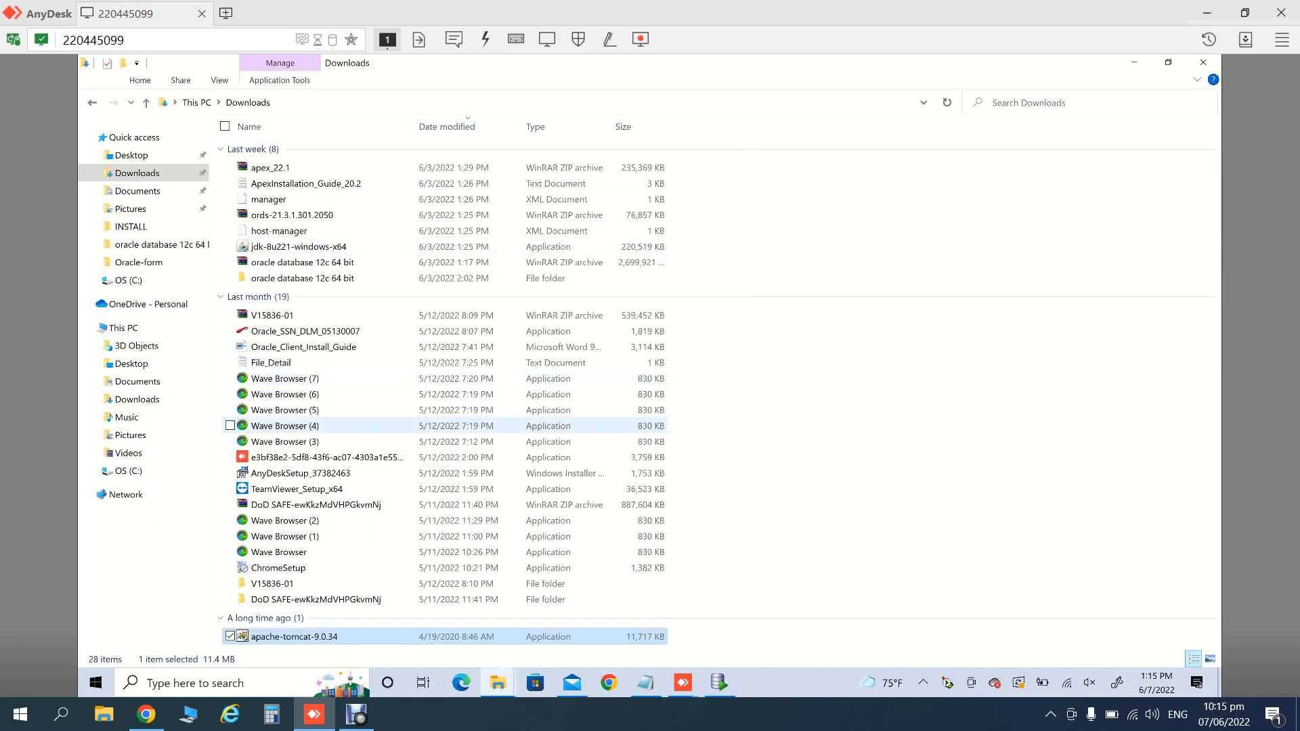
- Open the ApexInstallation_Guide_20.2 notes and browse to the C:\app folder
double_click(306, 183)
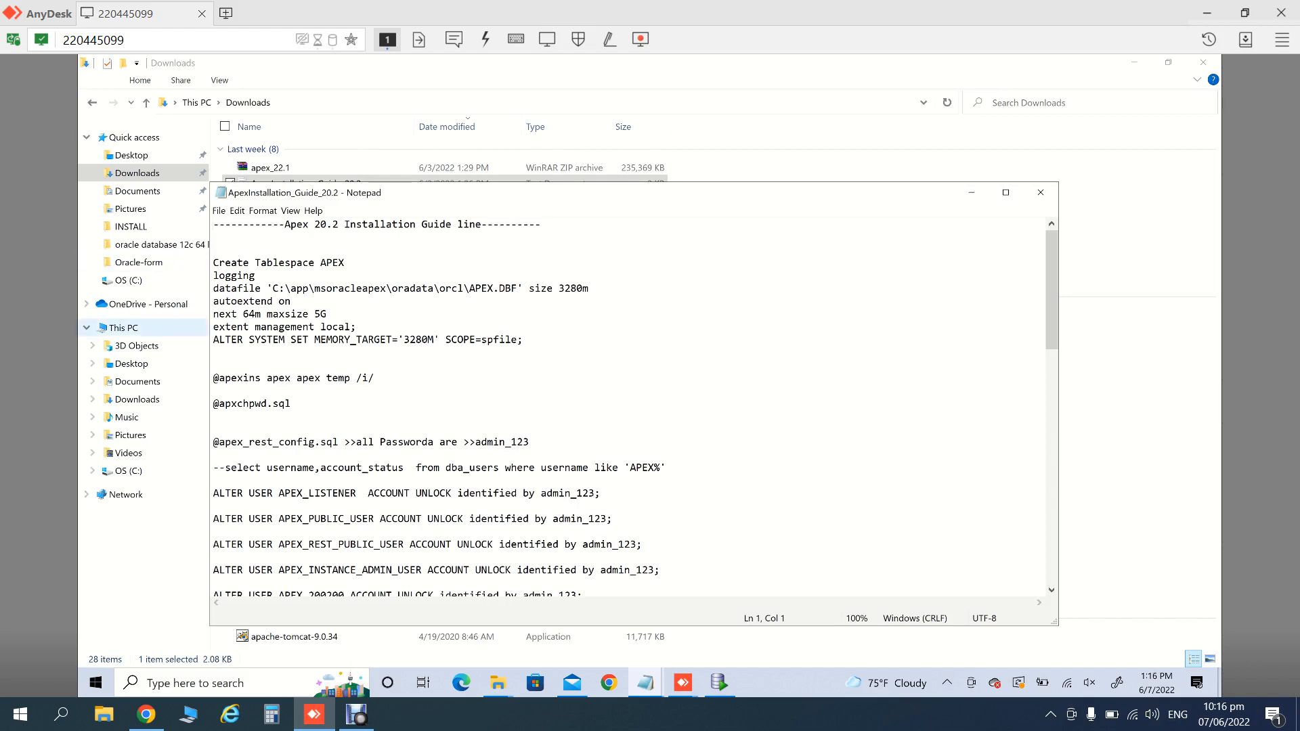
click(124, 327)
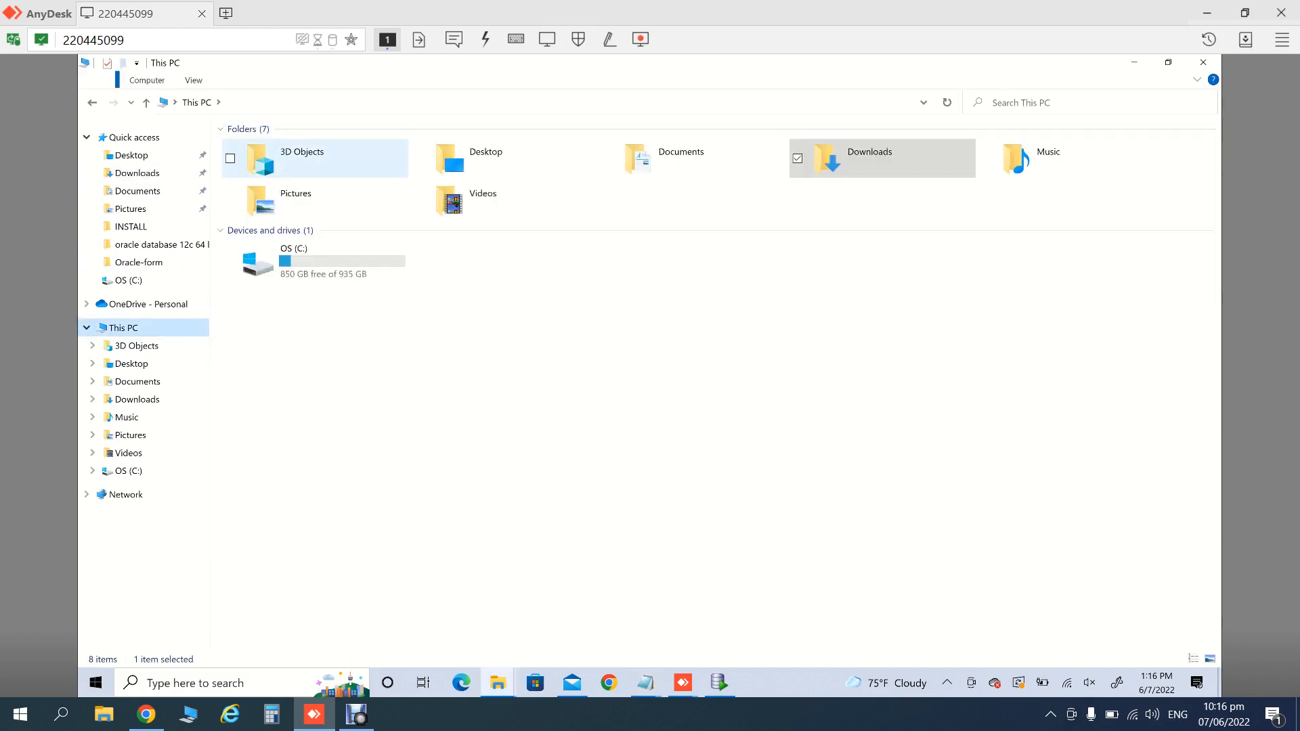
double_click(261, 261)
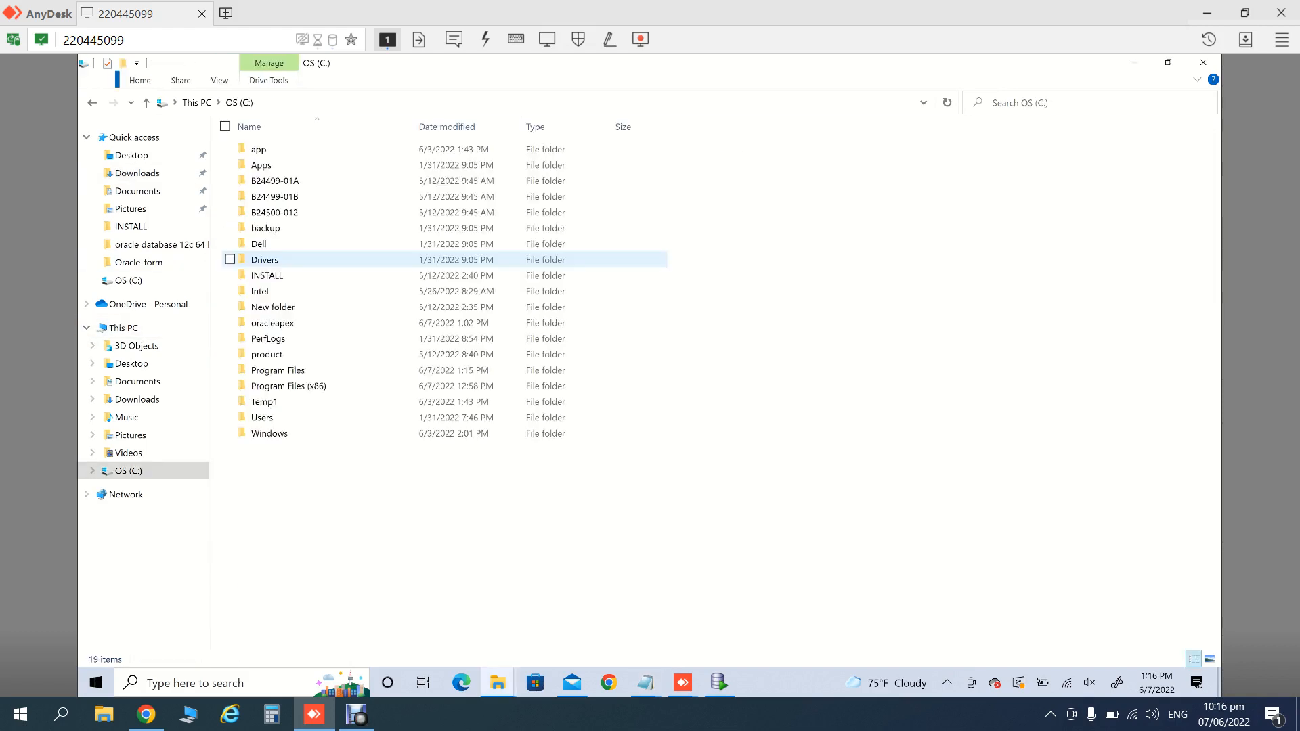
key(Down)
key(Down)
key(Up)
key(Up)
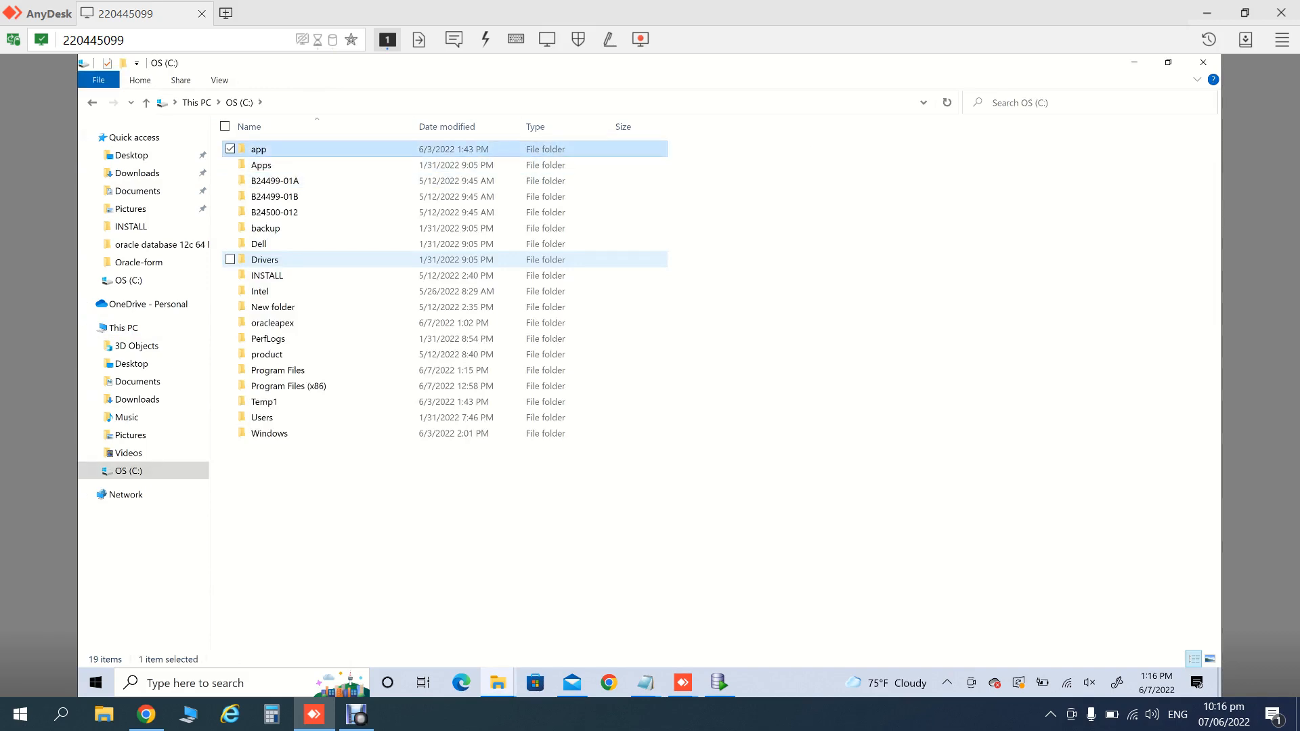
key(Return)
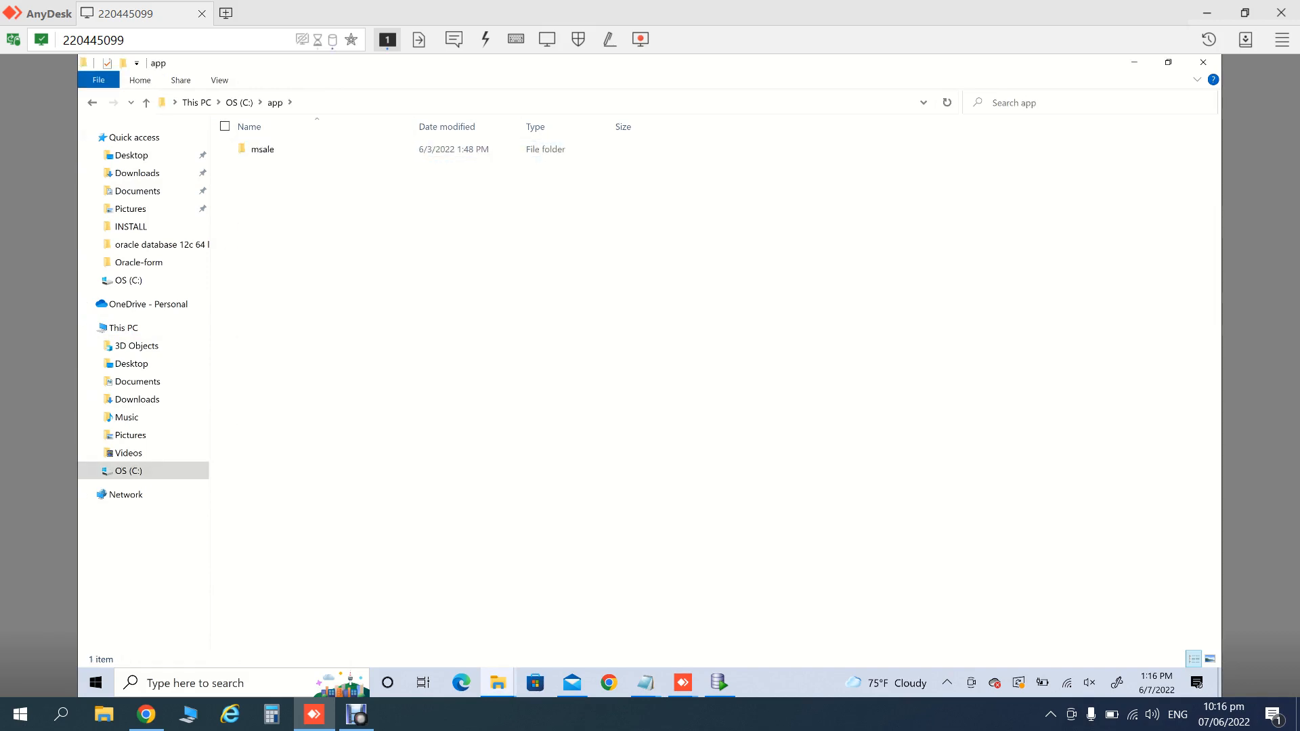
- Open msale > oradata > orcl and select its full path in the address bar
key(Return)
key(Down)
key(Down)
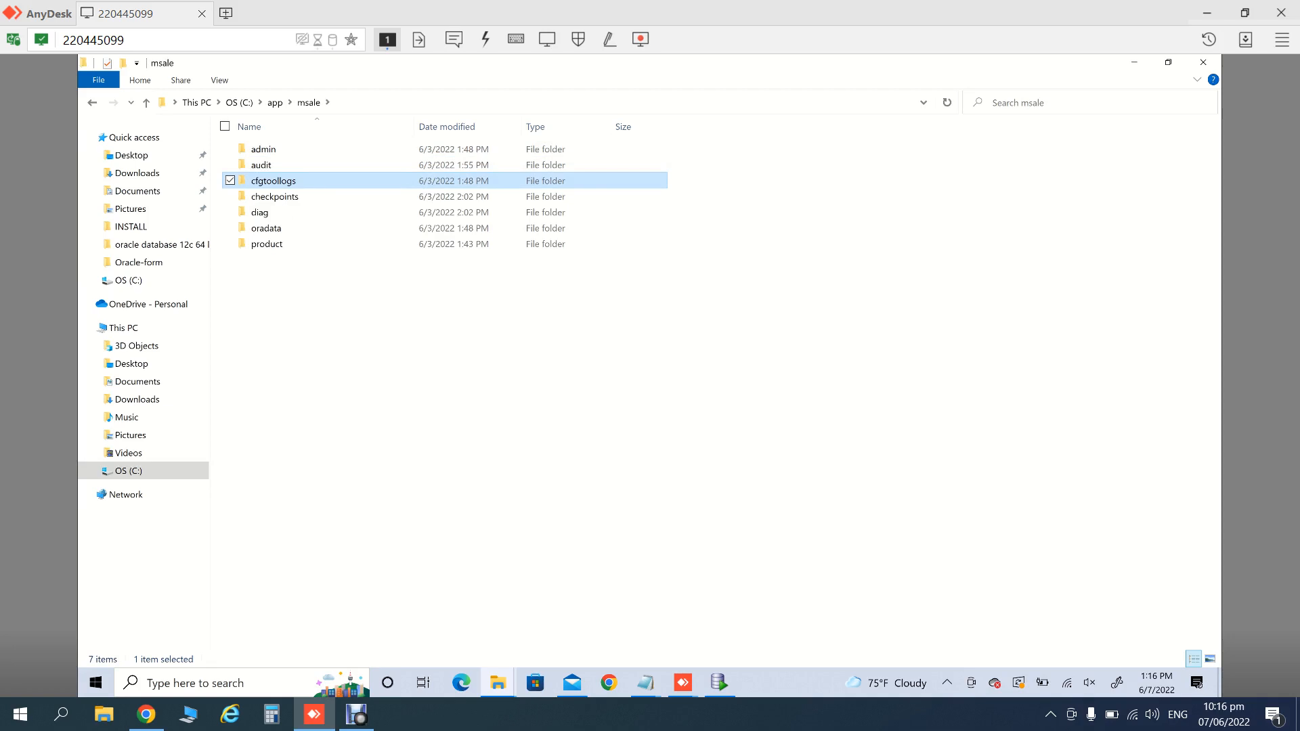
key(Down)
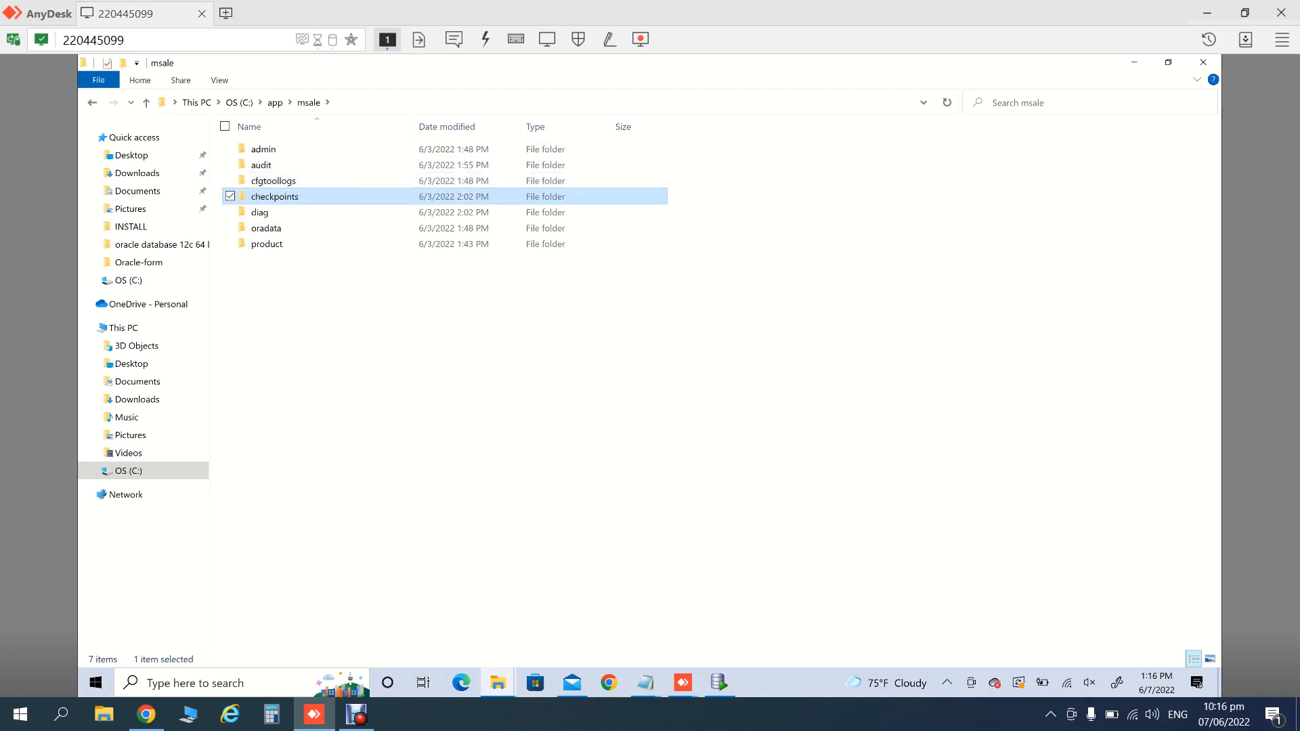
key(Down)
key(Down)
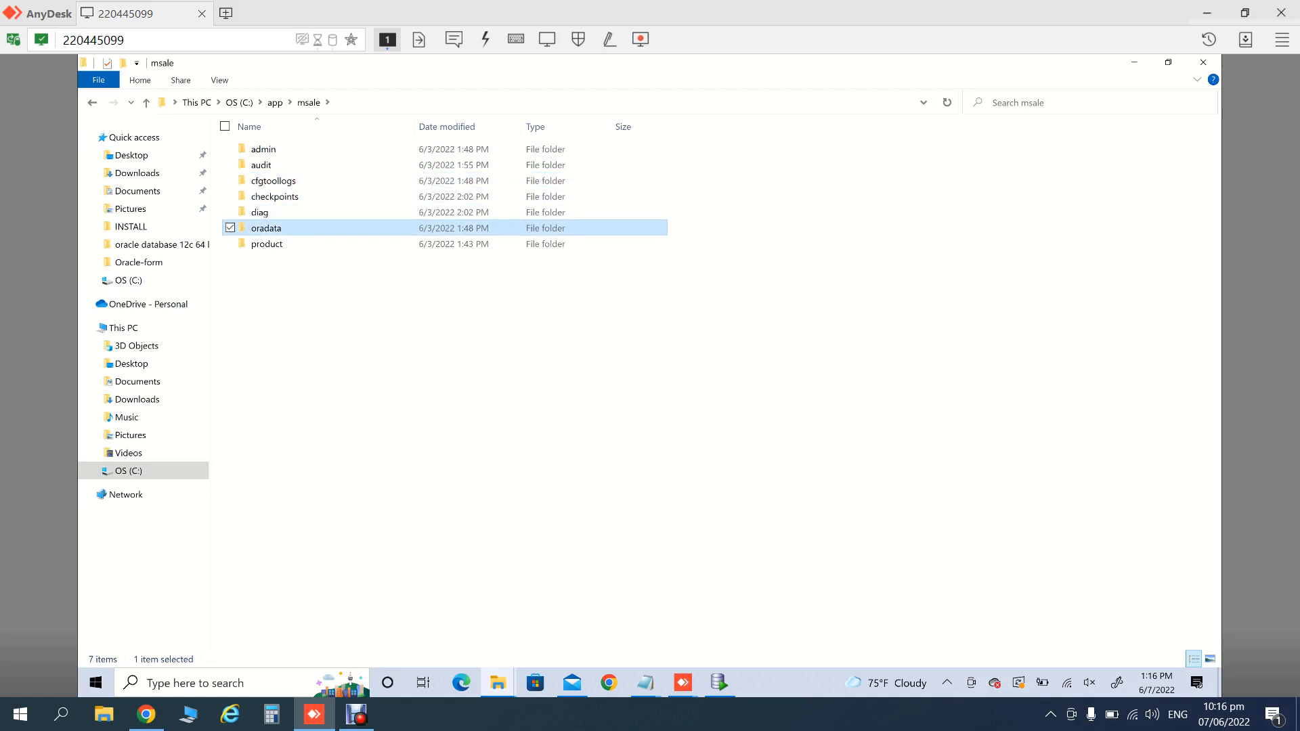
key(Return)
key(Down)
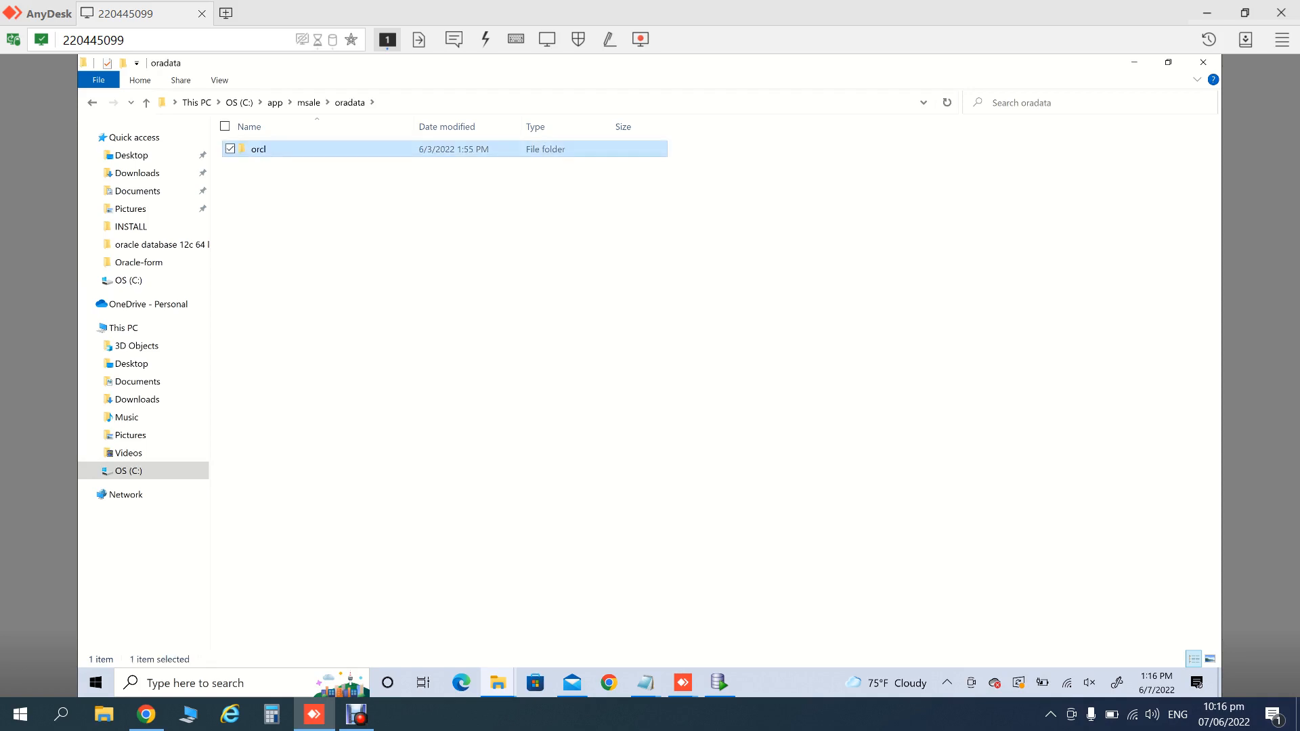
key(Return)
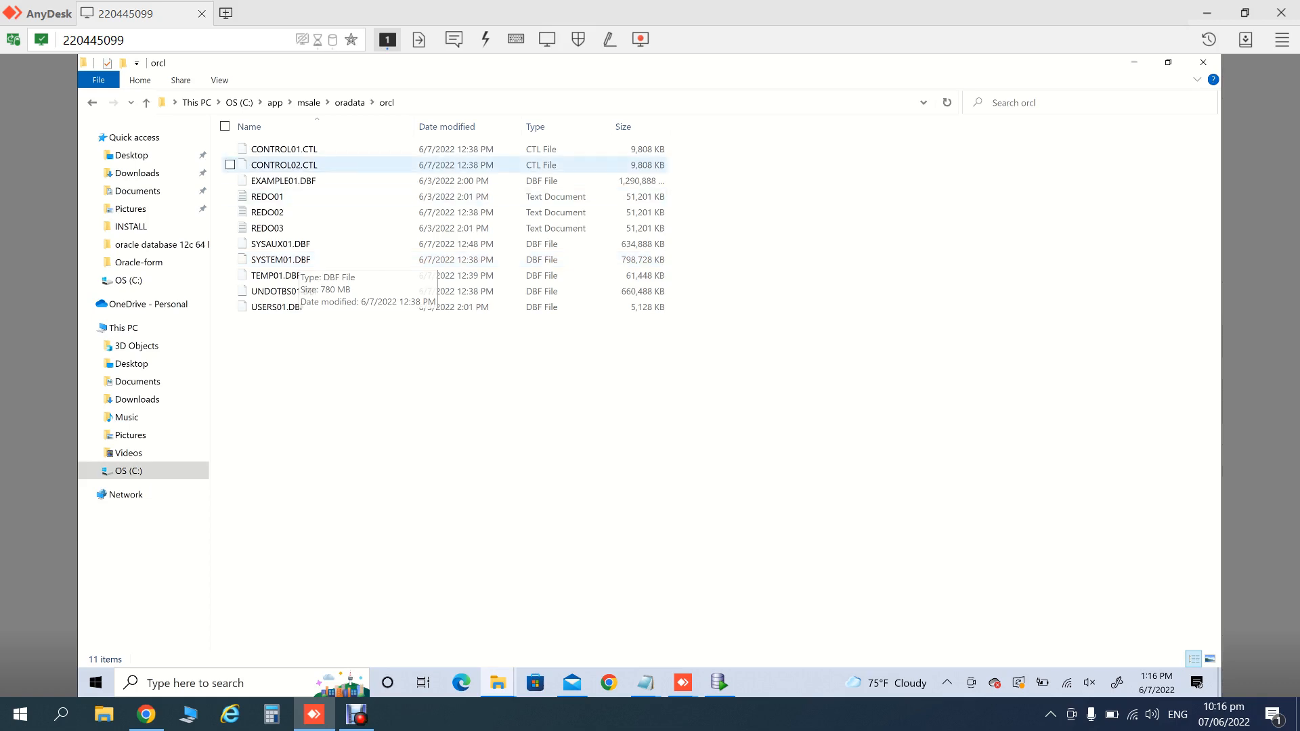
click(467, 103)
key(ctrl+c)
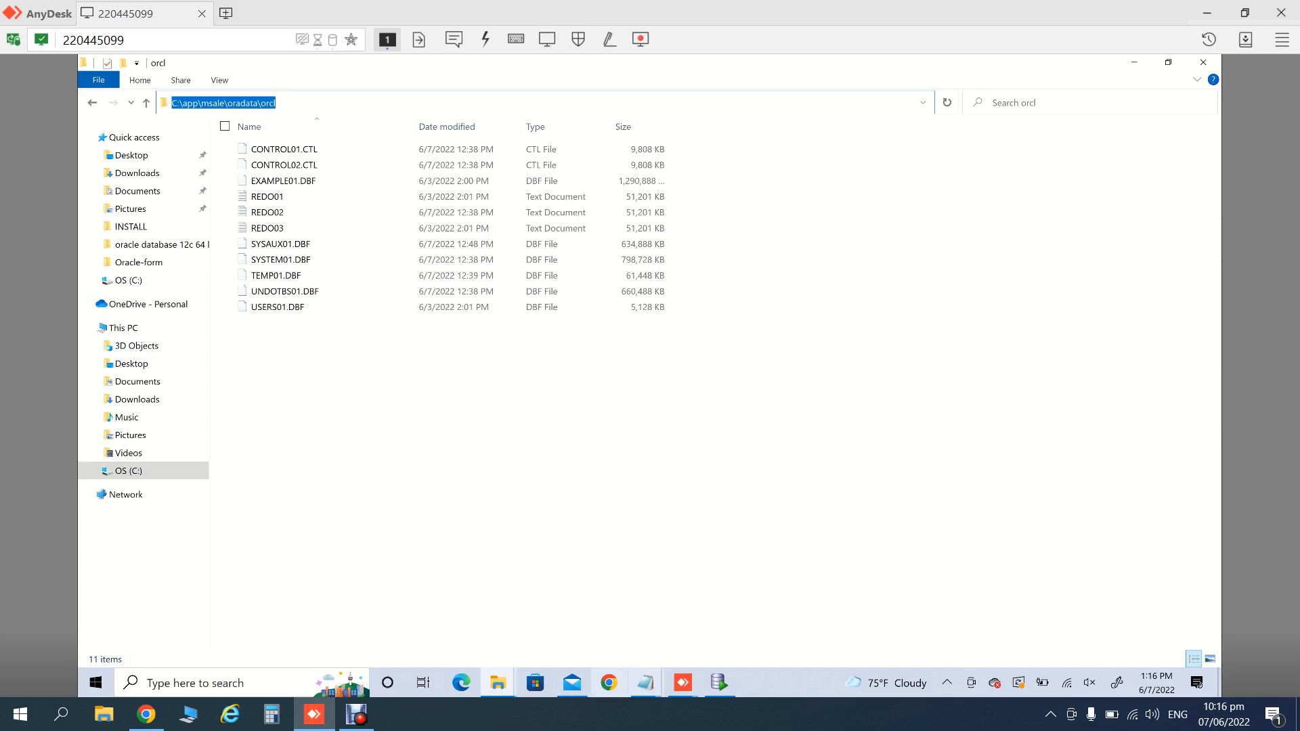
click(646, 683)
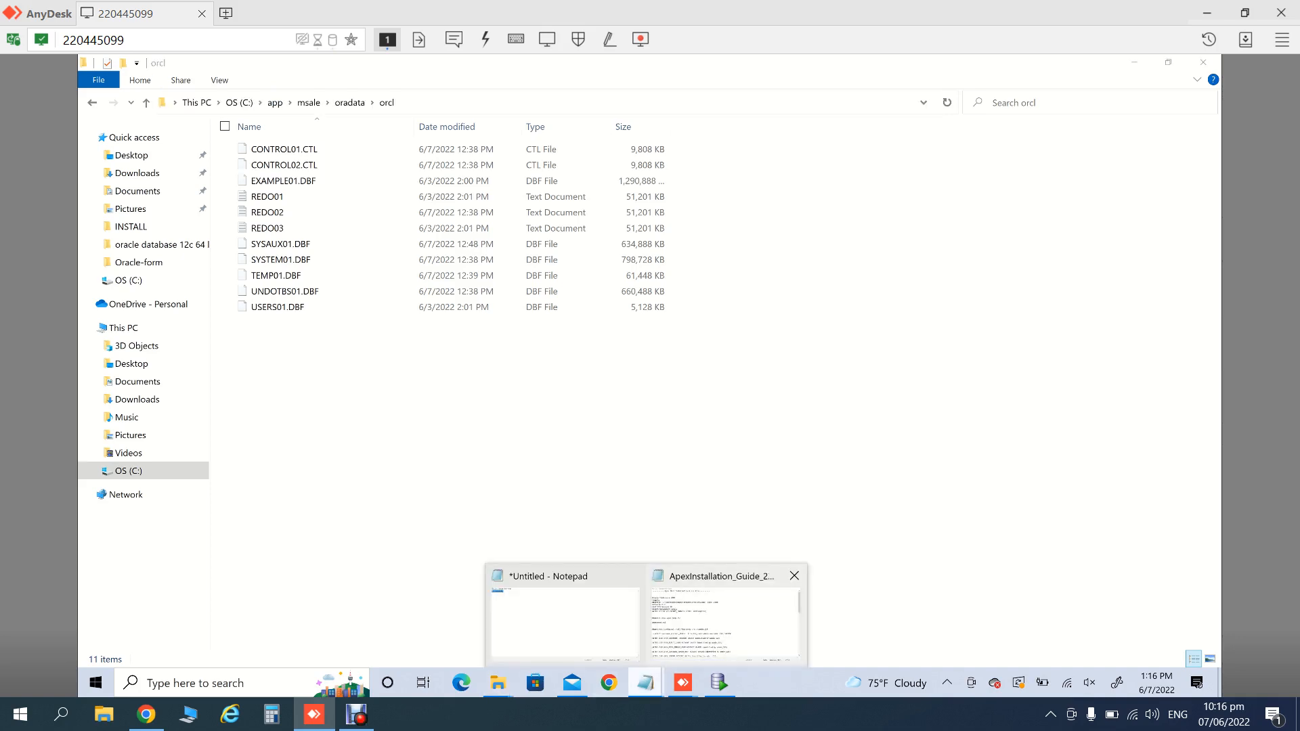
- Replace the old datafile path in the guide with C:\app\msale\oradata\orcl and save it
click(725, 620)
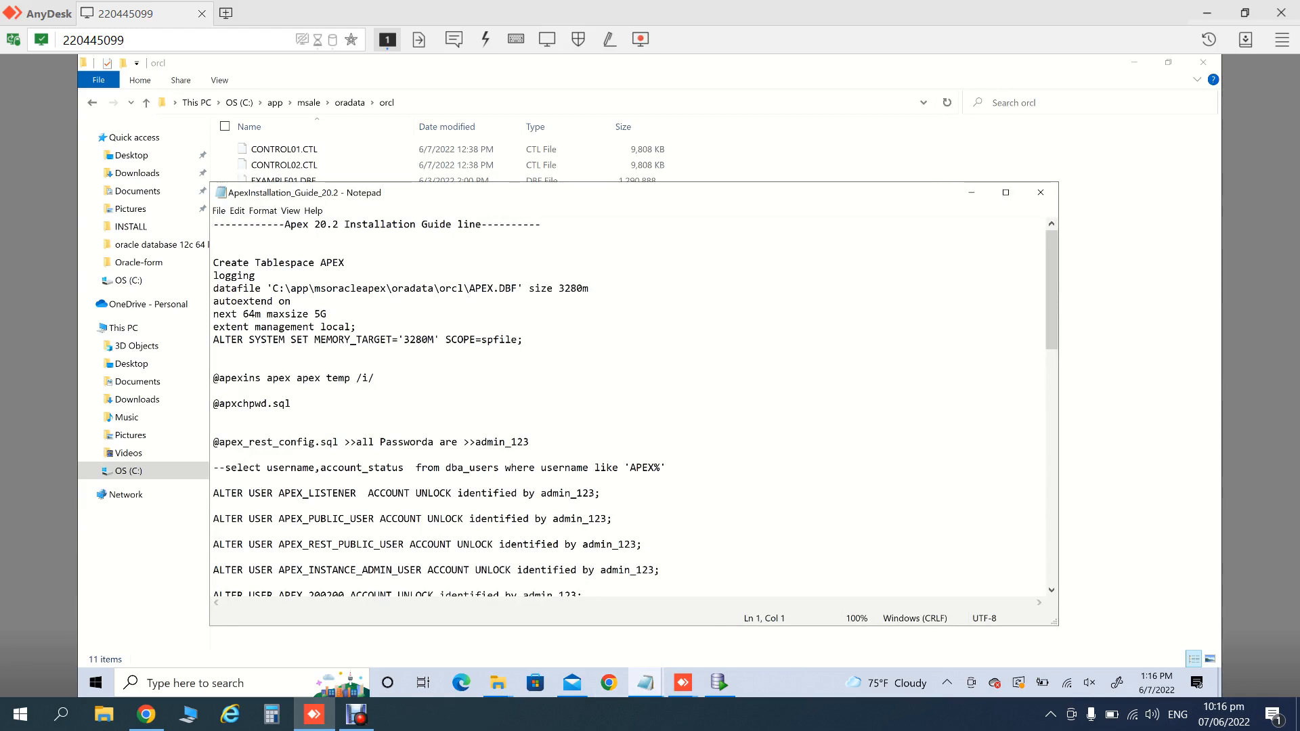
click(273, 288)
key(shift+Right)
key(shift+Right)
key(shift+Right)
key(shift+Right)
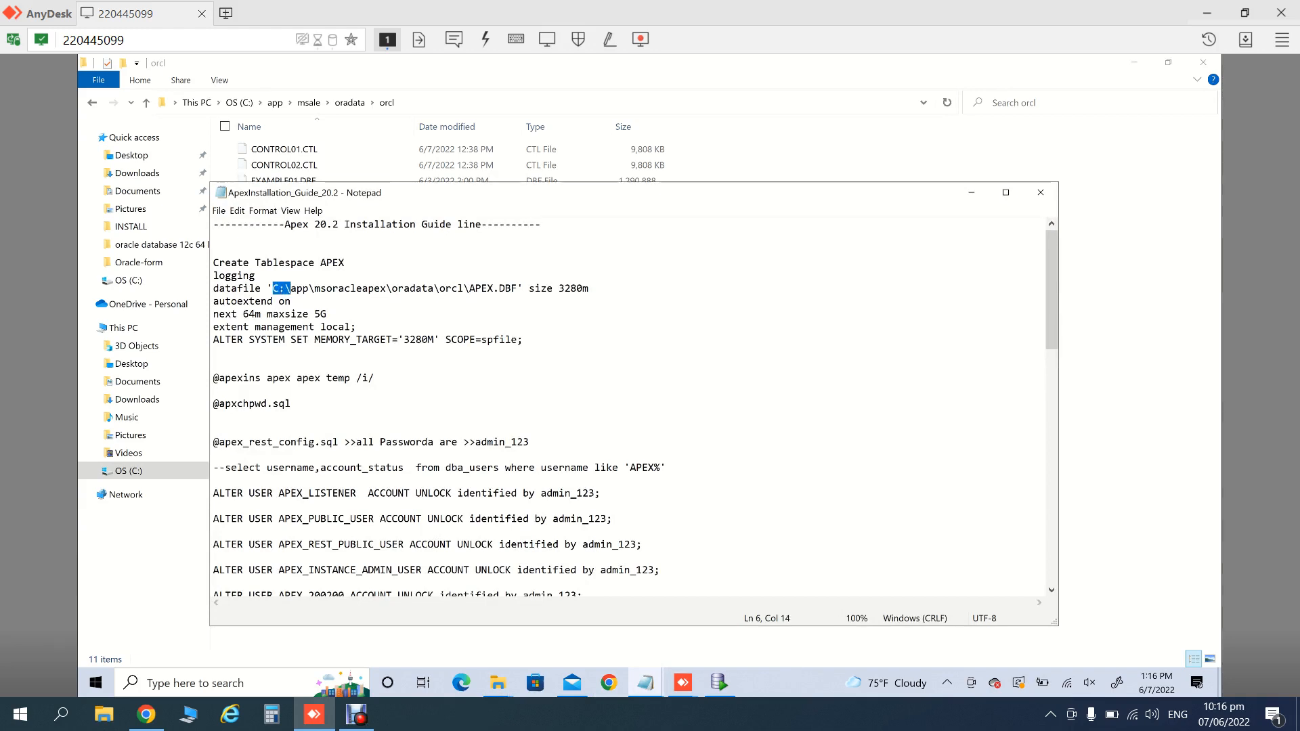
key(shift+Right)
key(shift+Right)
key(shift+Right)
key(shift+Right)
key(shift+Right)
key(shift+Right)
key(shift+Right)
key(shift+Right)
key(shift+Right)
key(shift+Right)
key(shift+Right)
key(shift+Right)
key(shift+Right)
key(shift+Right)
key(shift+Right)
key(shift+Right)
key(shift+Right)
key(shift+Right)
key(shift+Right)
key(shift+Right)
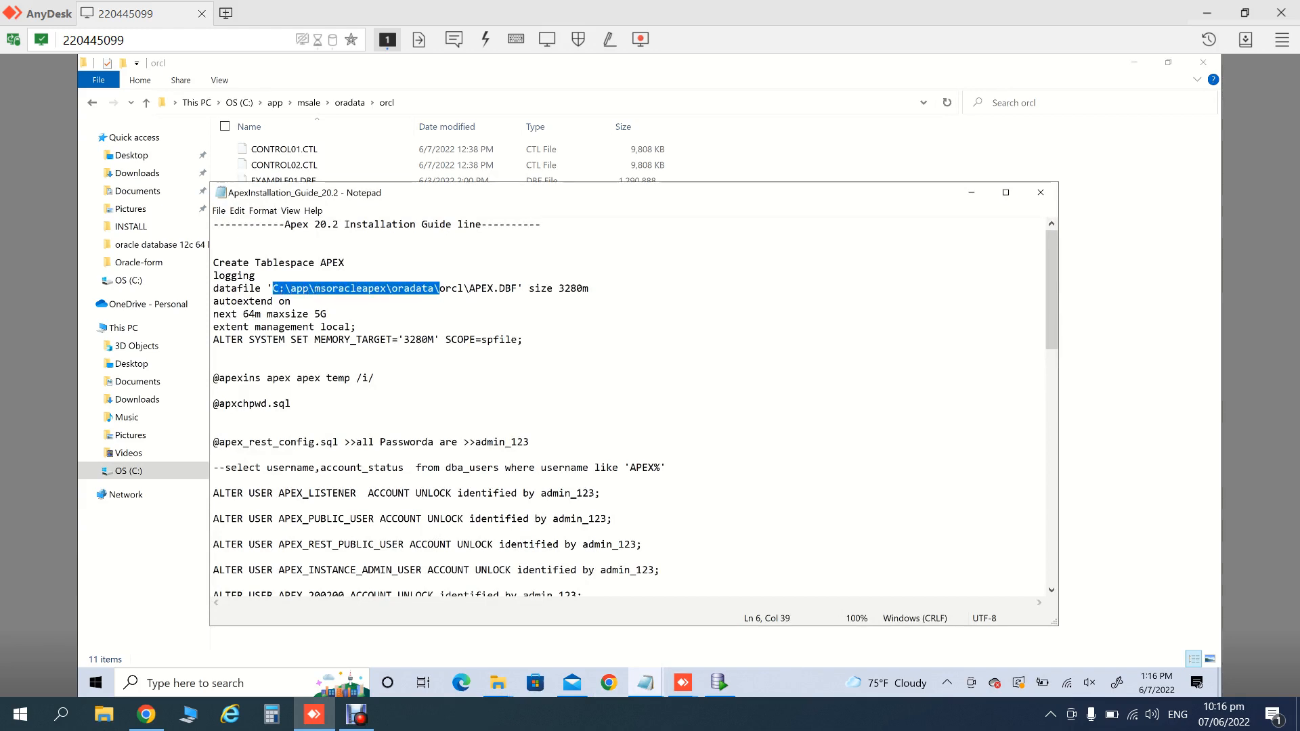
key(shift+Right)
key(shift+Right)
key(shift+Right)
key(shift+Right)
key(ctrl+v)
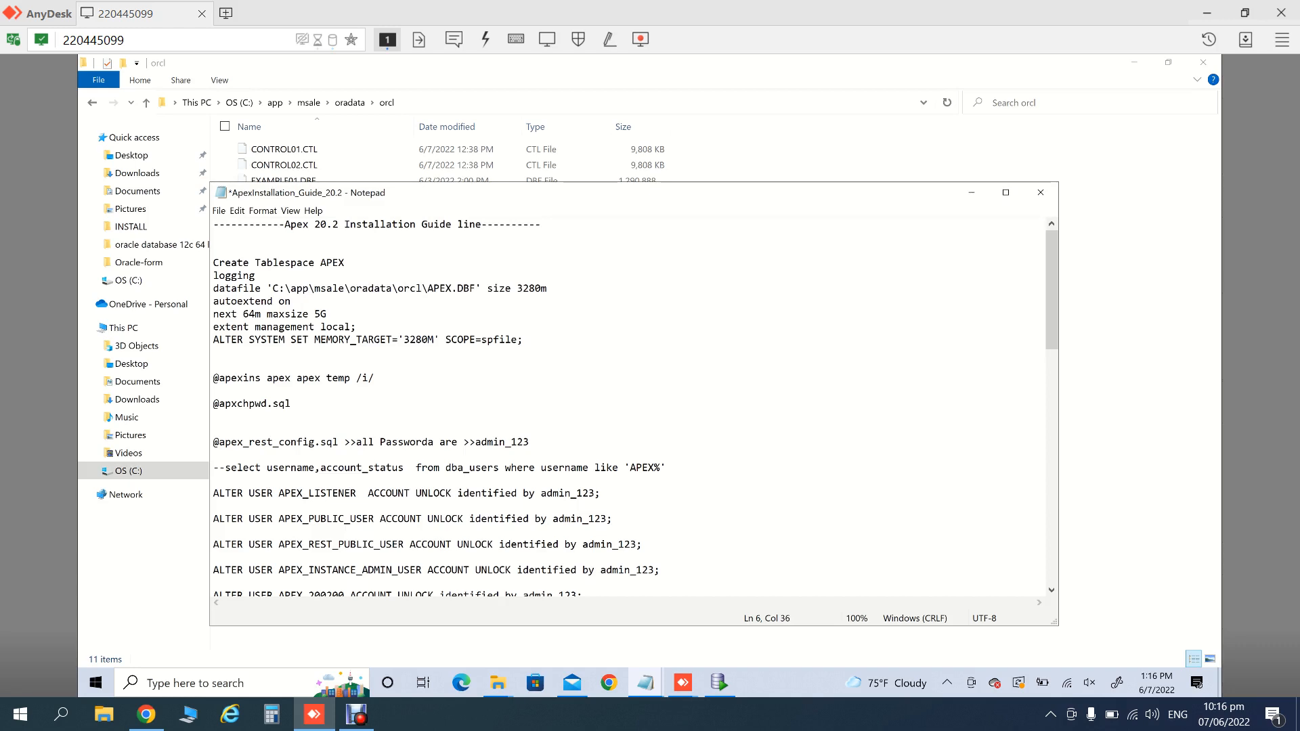
key(ctrl+s)
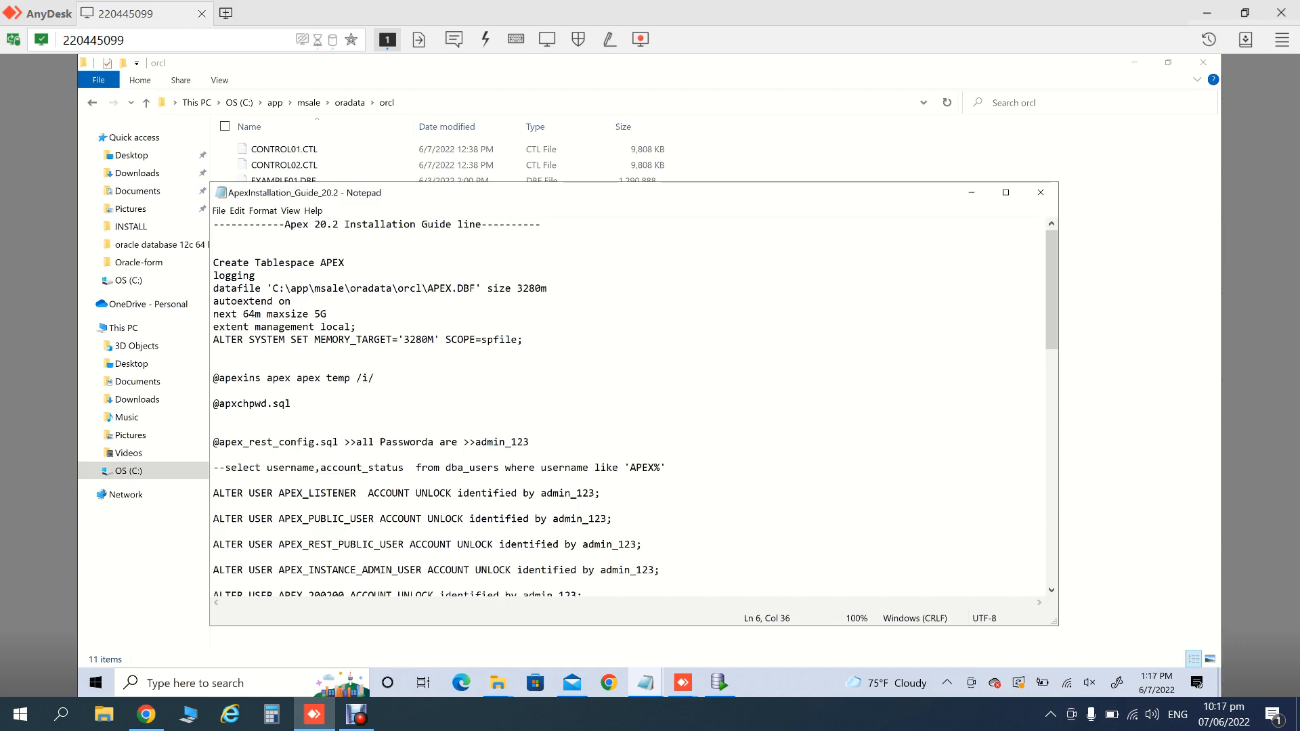
- Select the Create Tablespace statement block in the installation guide
click(213, 263)
drag(213, 262, 355, 327)
key(ctrl+c)
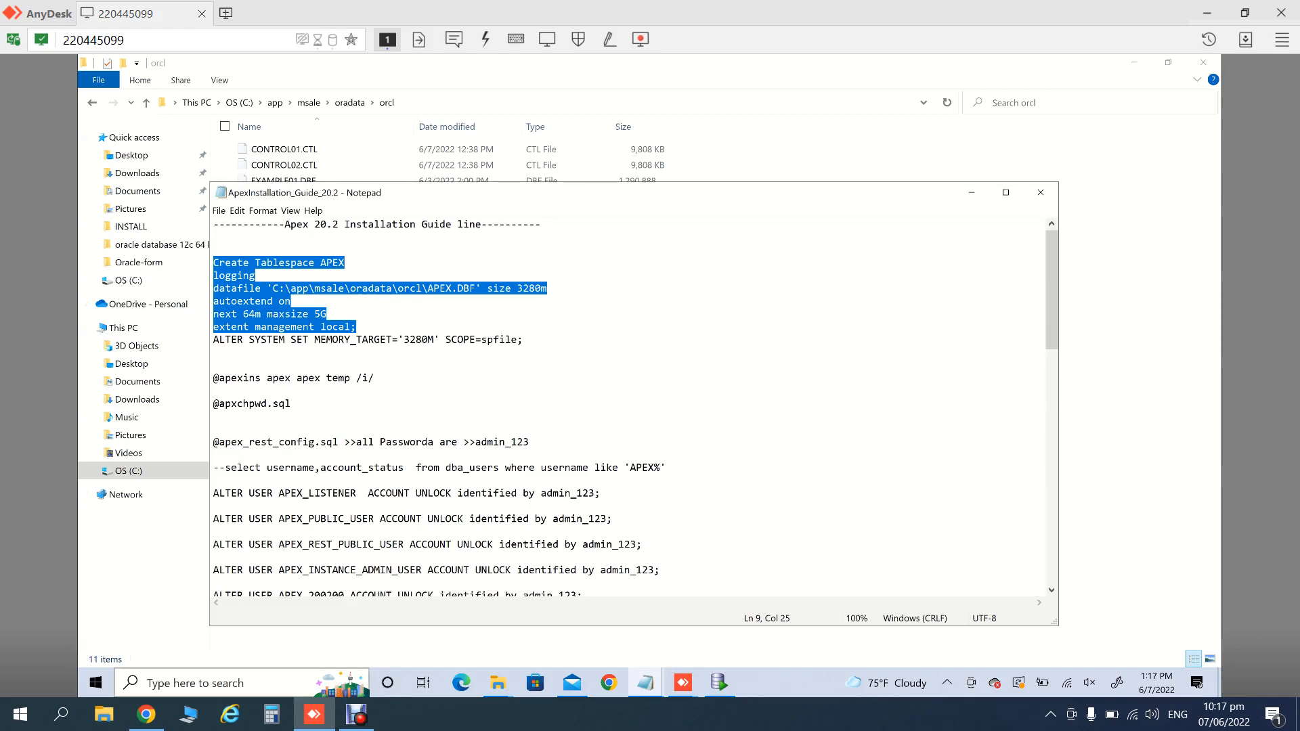
click(237, 683)
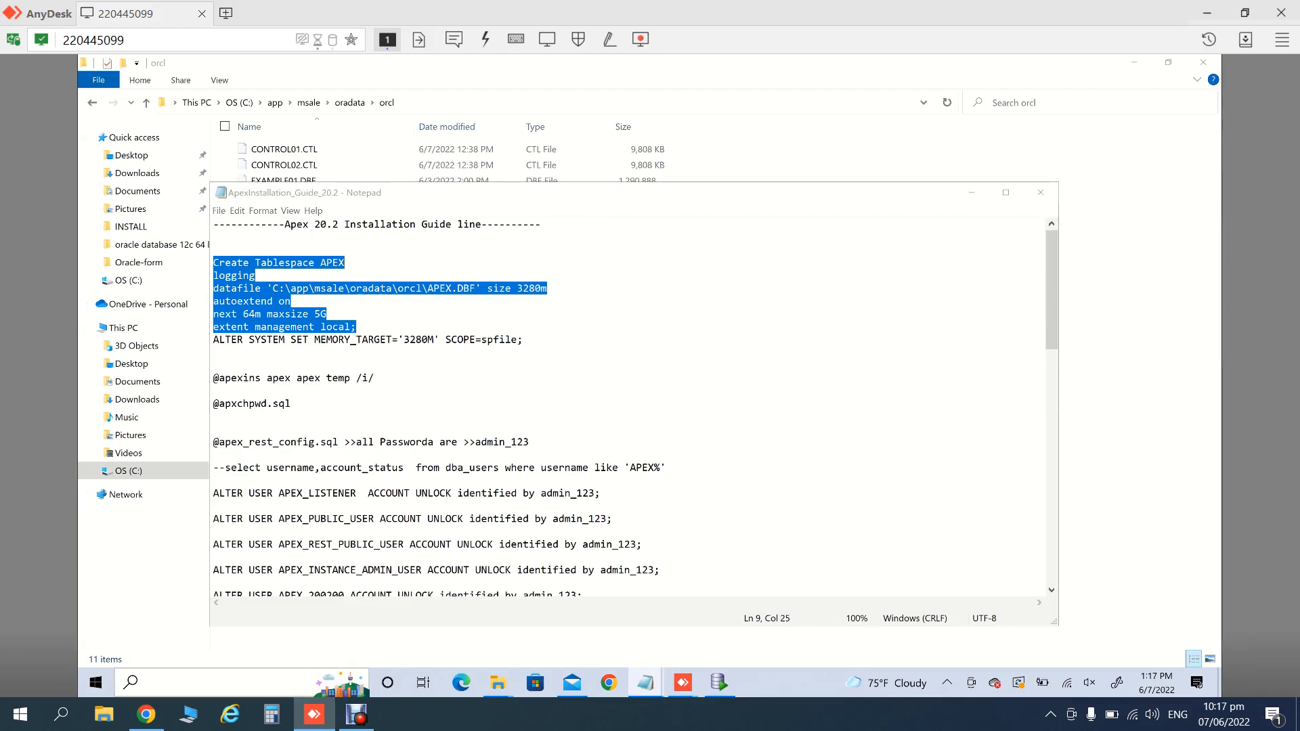
- Launch SQL Plus from Windows search and close SQL Developer
text(sql)
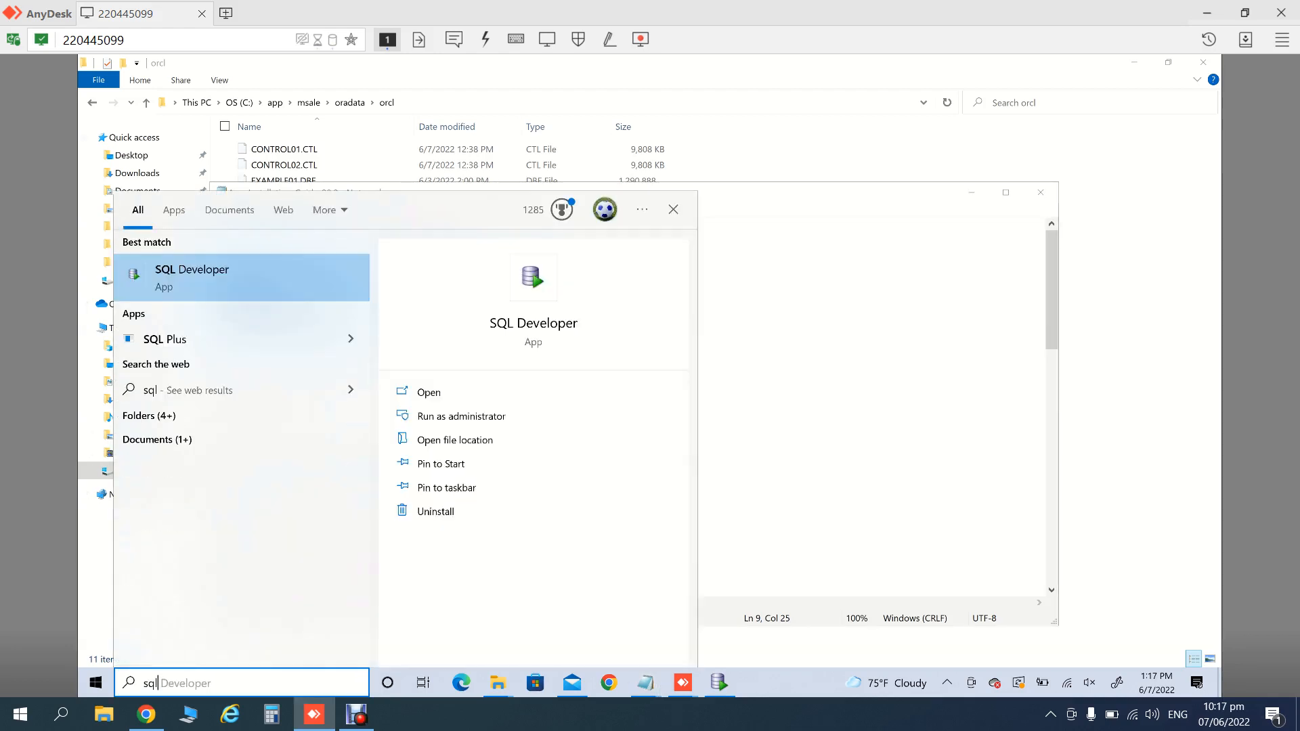
key(Down)
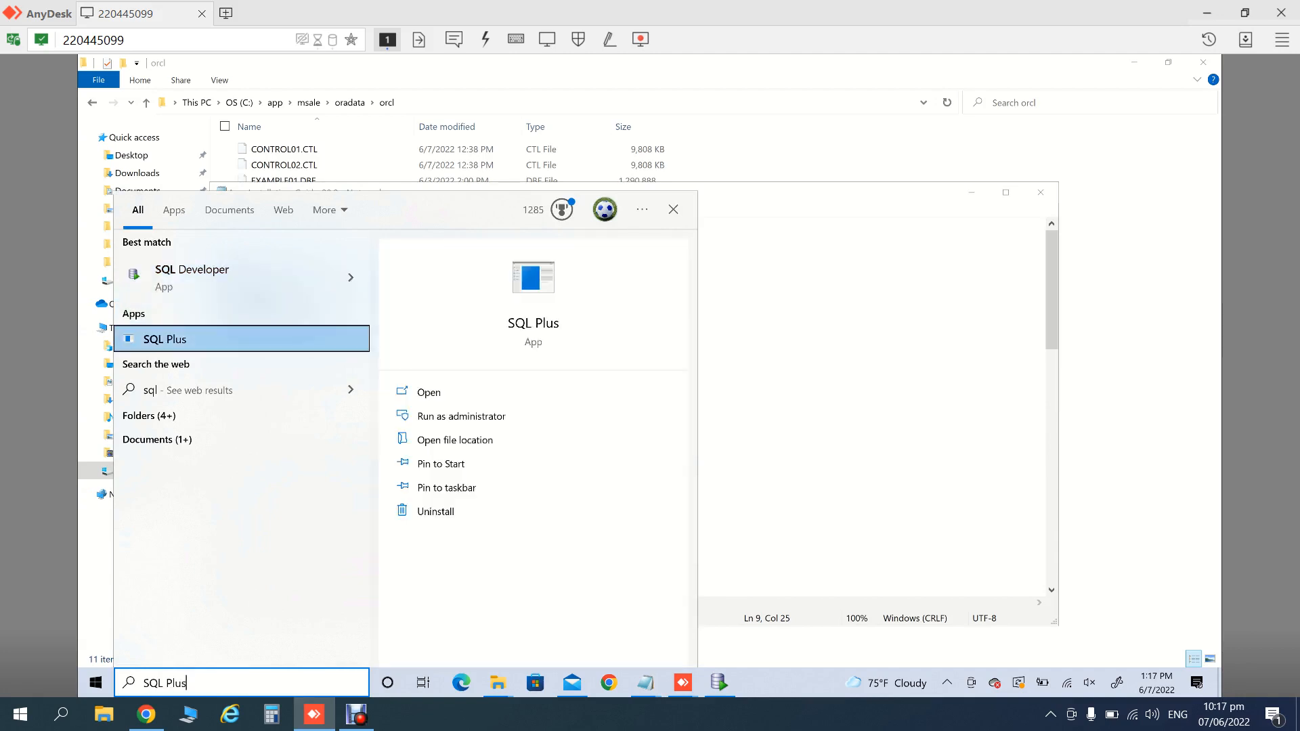
key(Return)
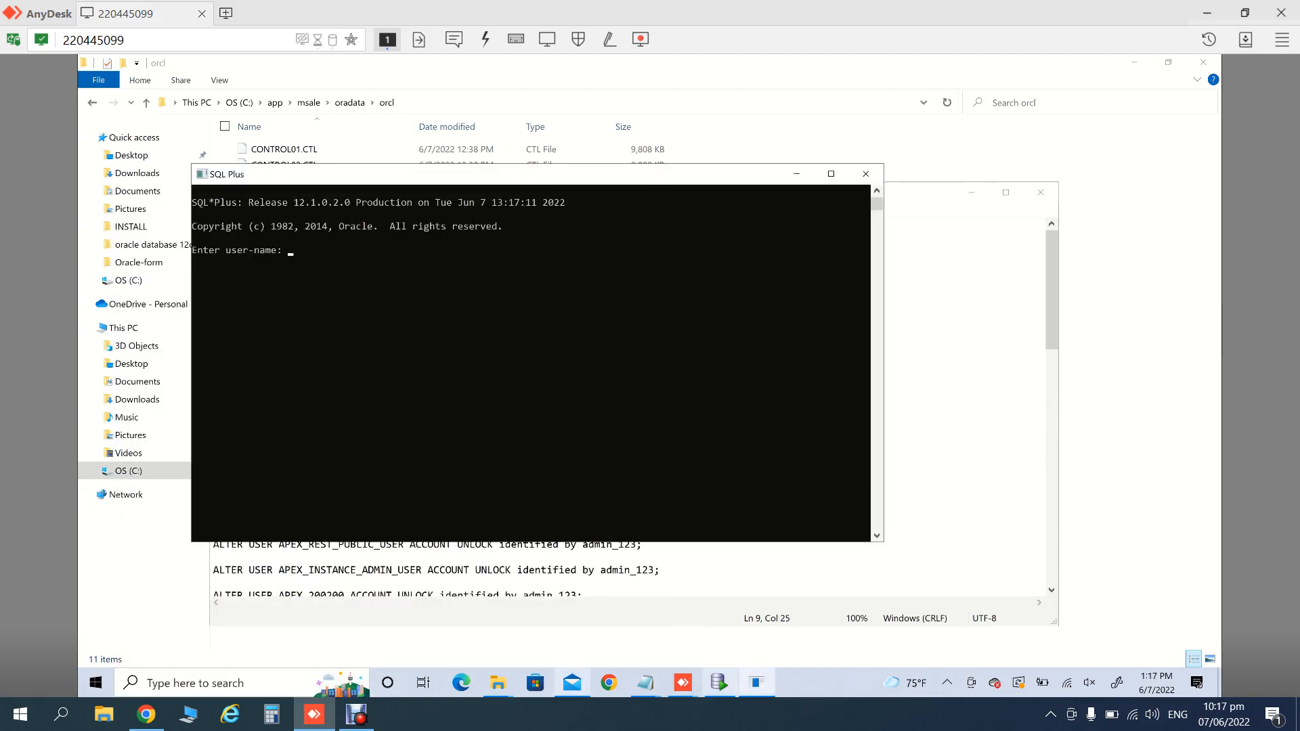
click(719, 683)
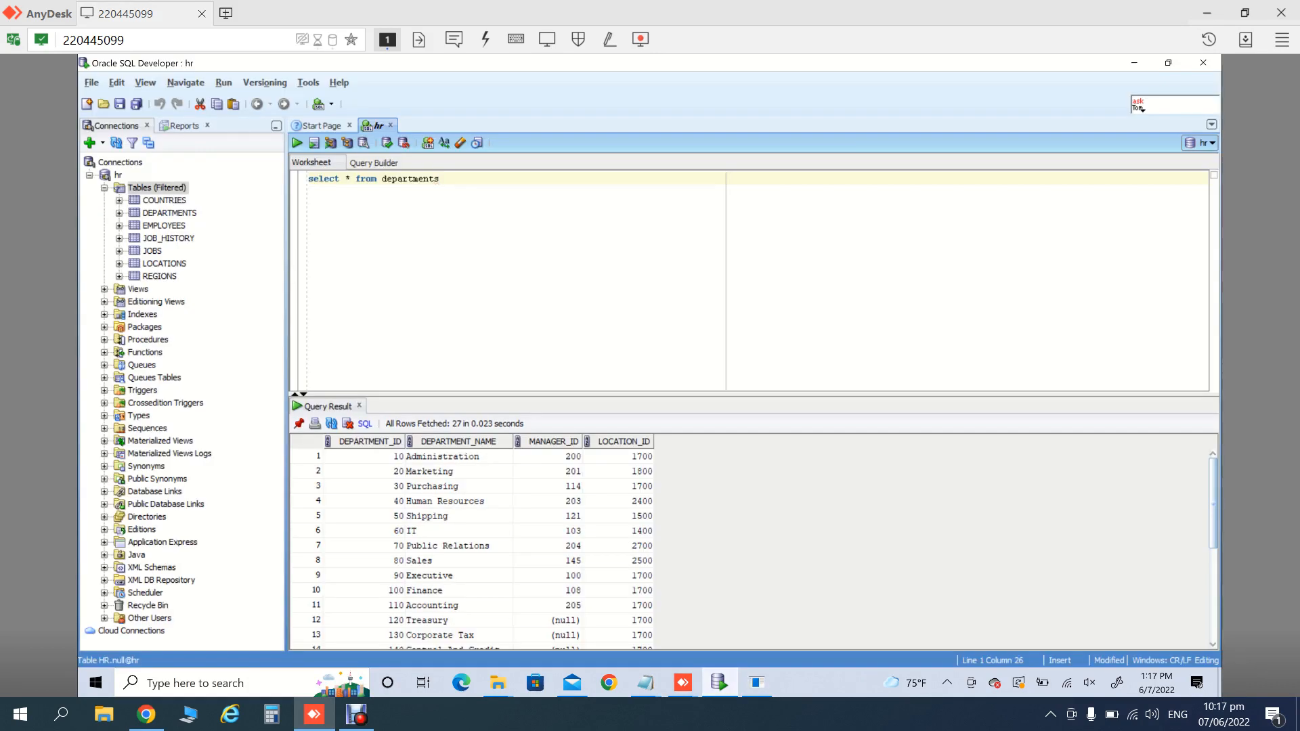
click(1203, 62)
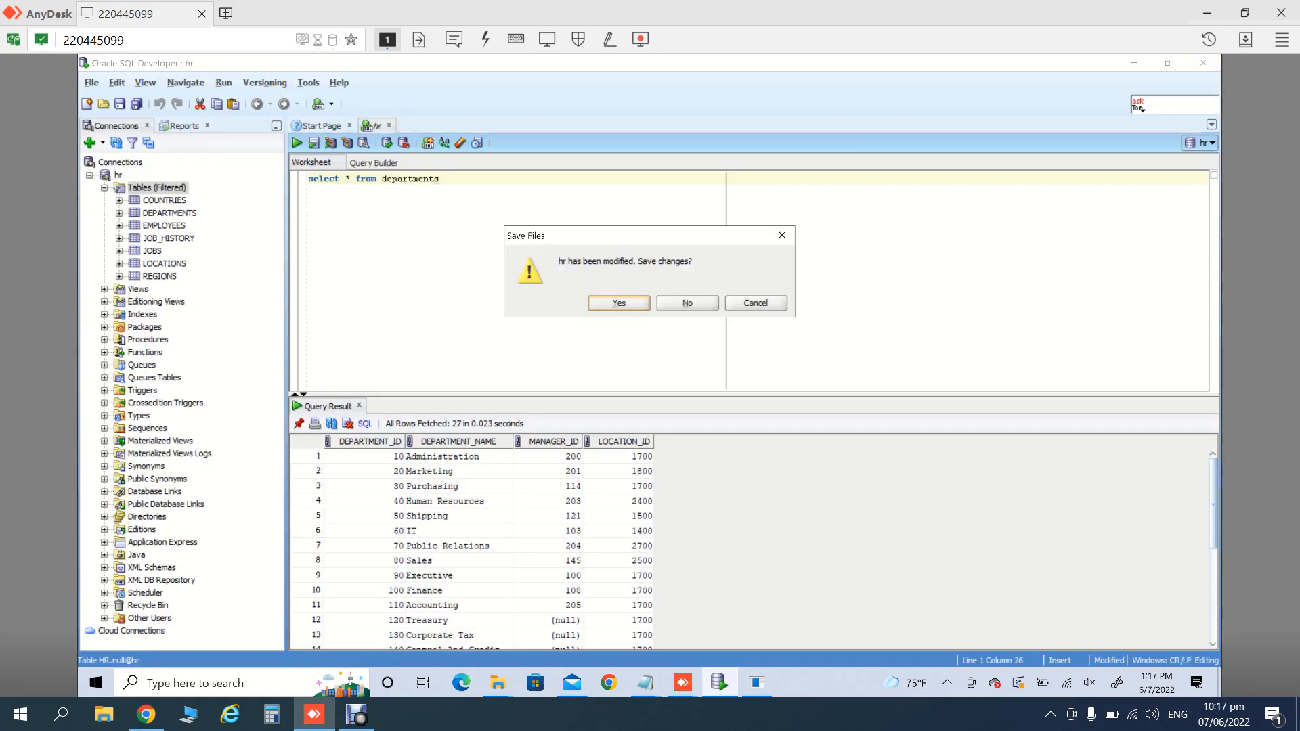
click(688, 304)
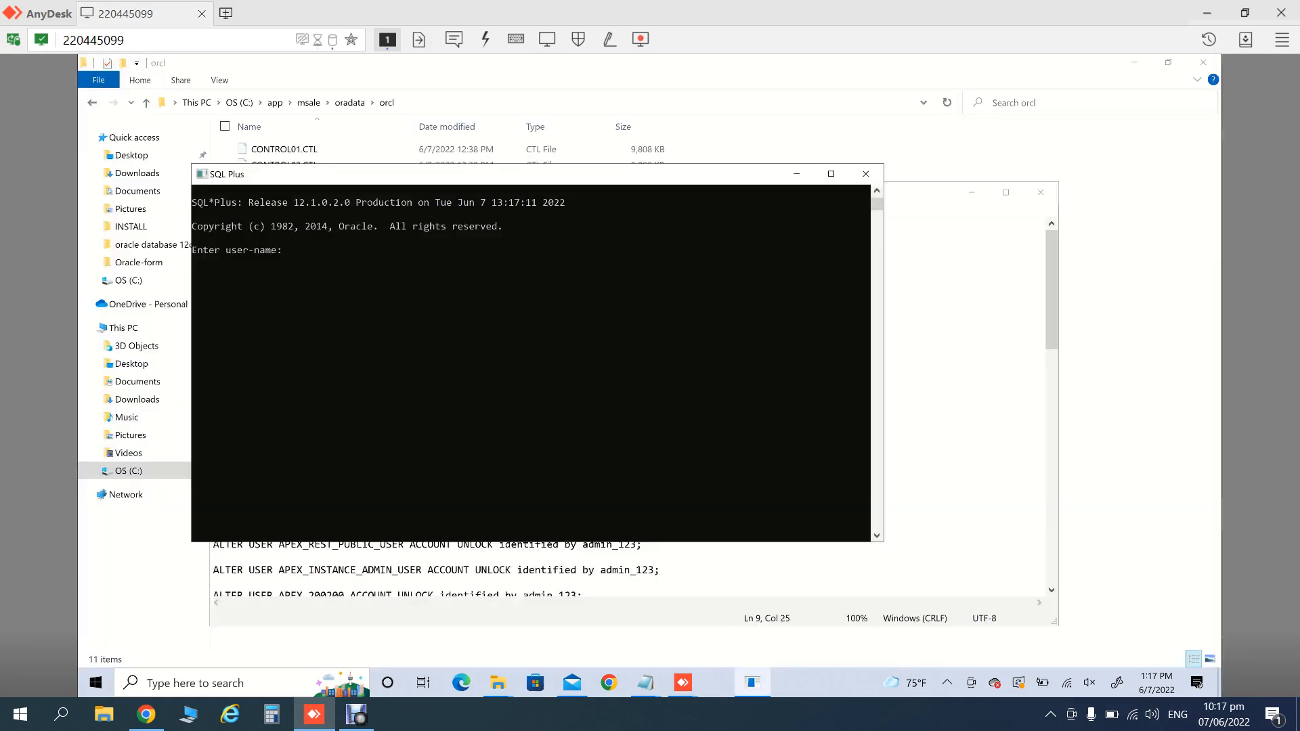
- Log in to orcl as sys with SYSDBA rights and run the Create Tablespace APEX statement
text(sys)
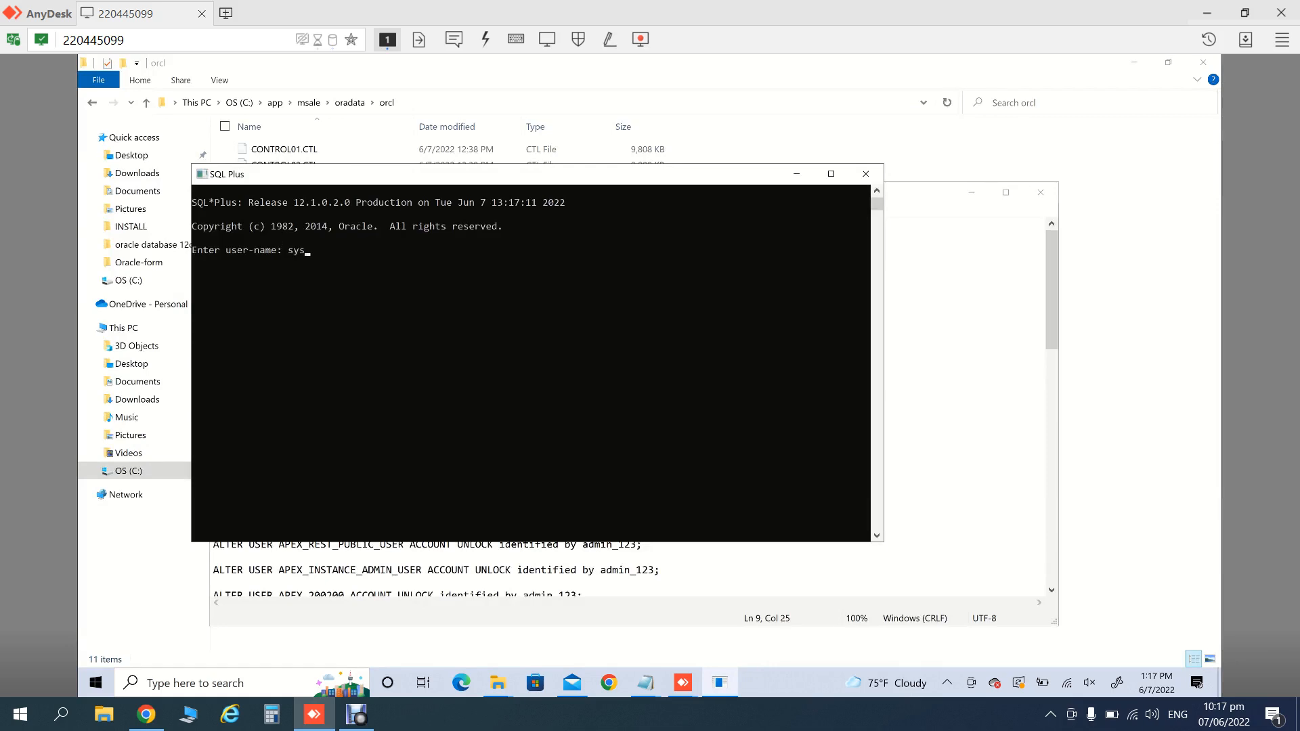
text(/oracle@orcl as sysdba)
key(Return)
key(ctrl+v)
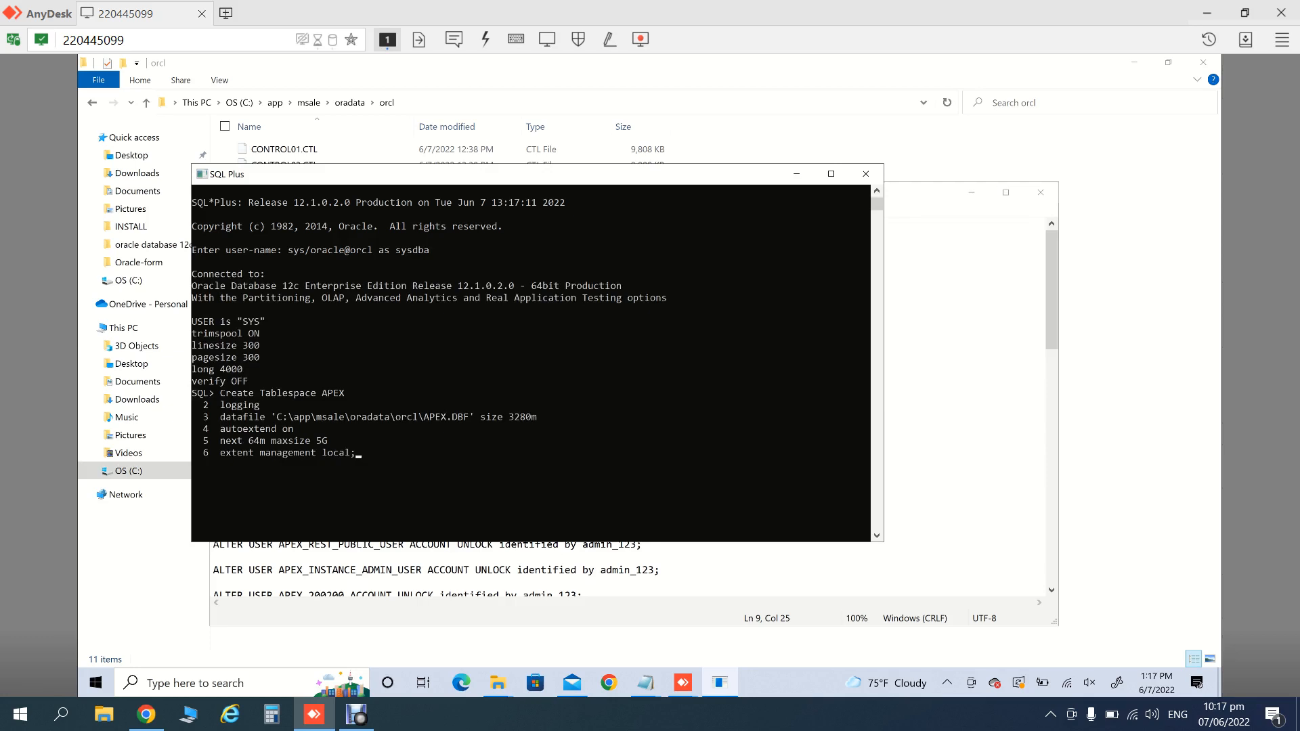
key(Return)
- Copy the ALTER SYSTEM line from the guide and run it to set MEMORY_TARGET to 3280M
click(474, 558)
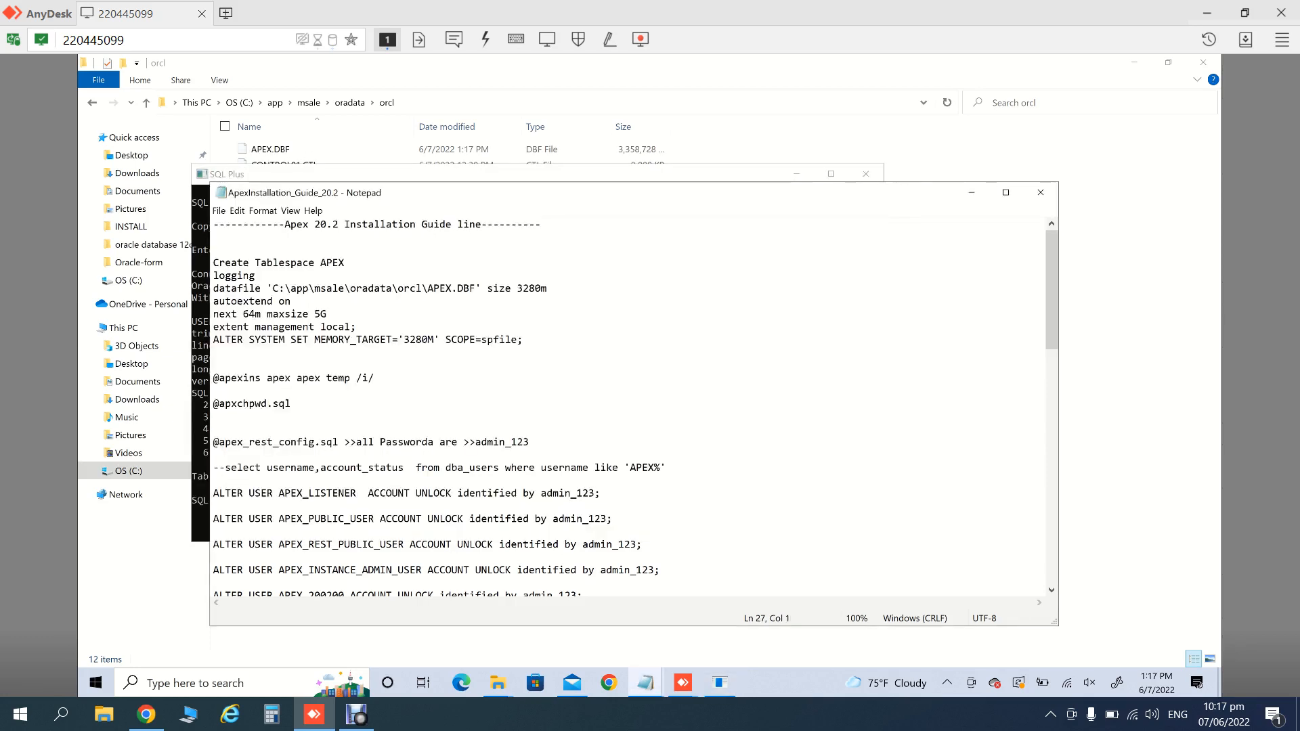
drag(524, 340, 213, 340)
key(ctrl+c)
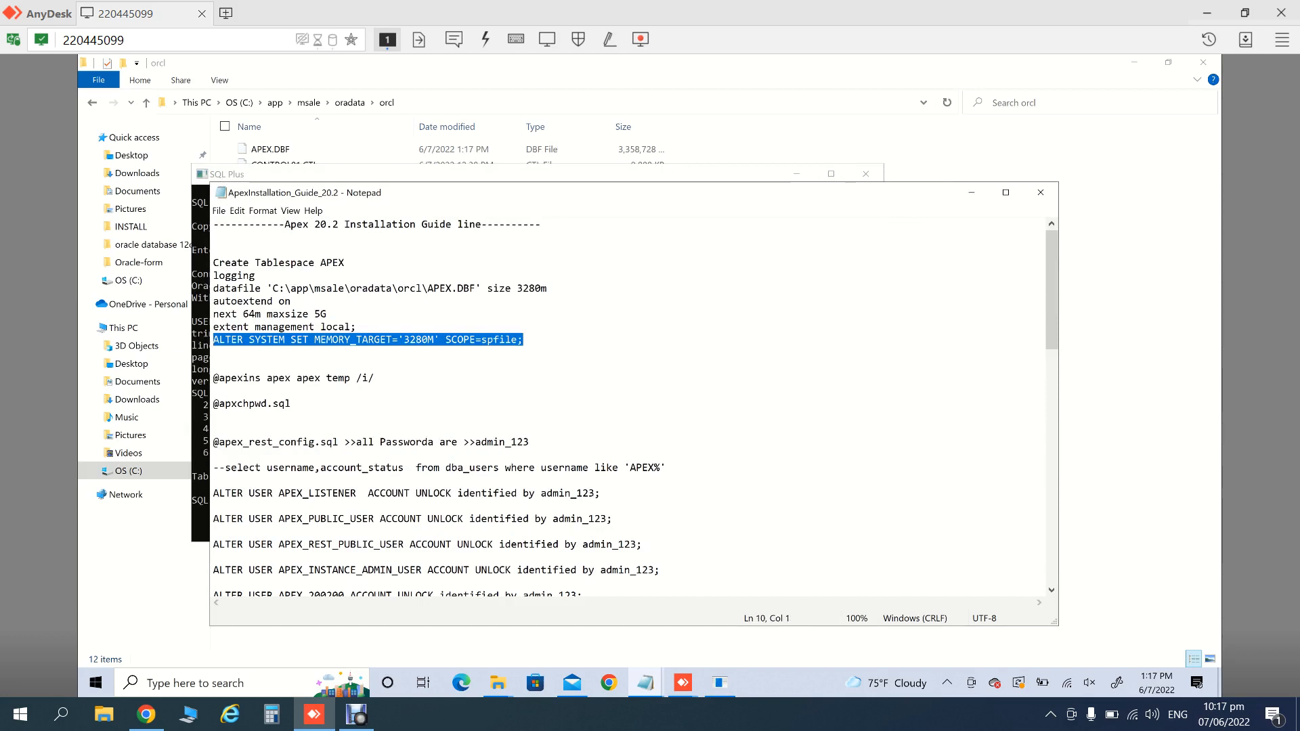
click(971, 192)
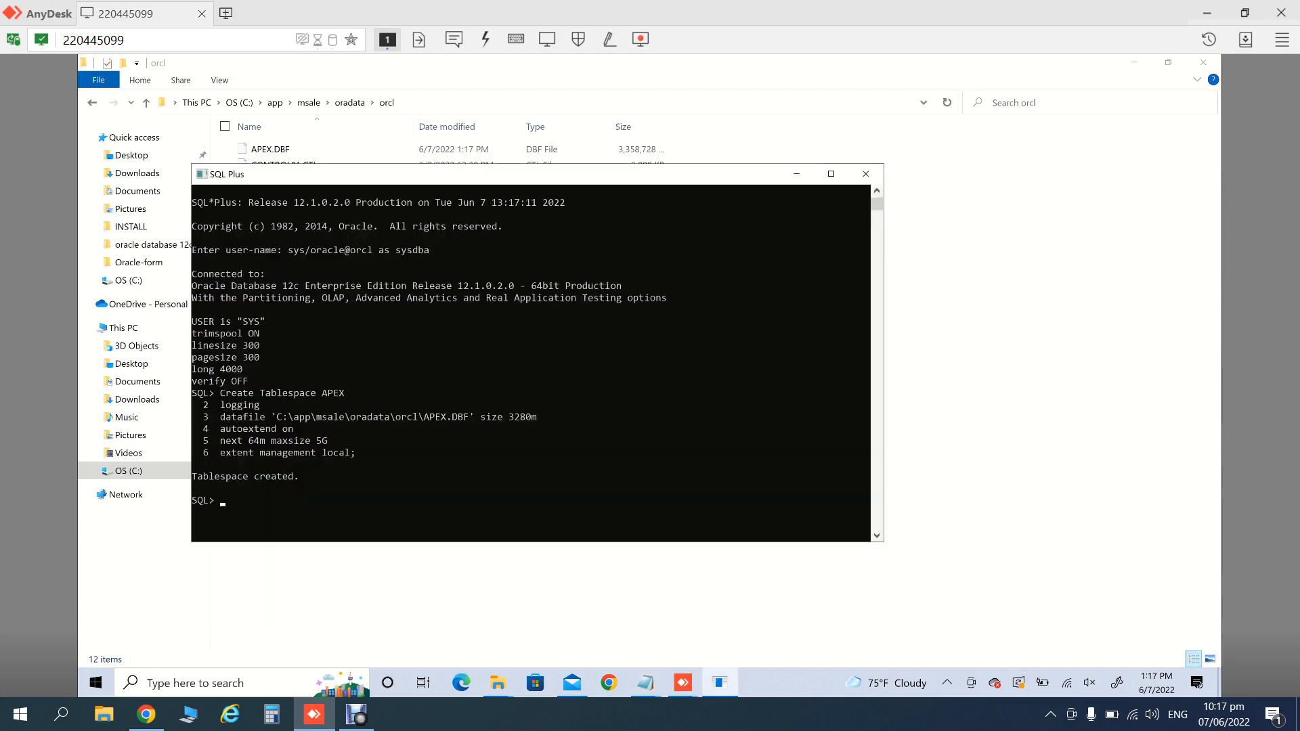
key(ctrl+v)
key(Return)
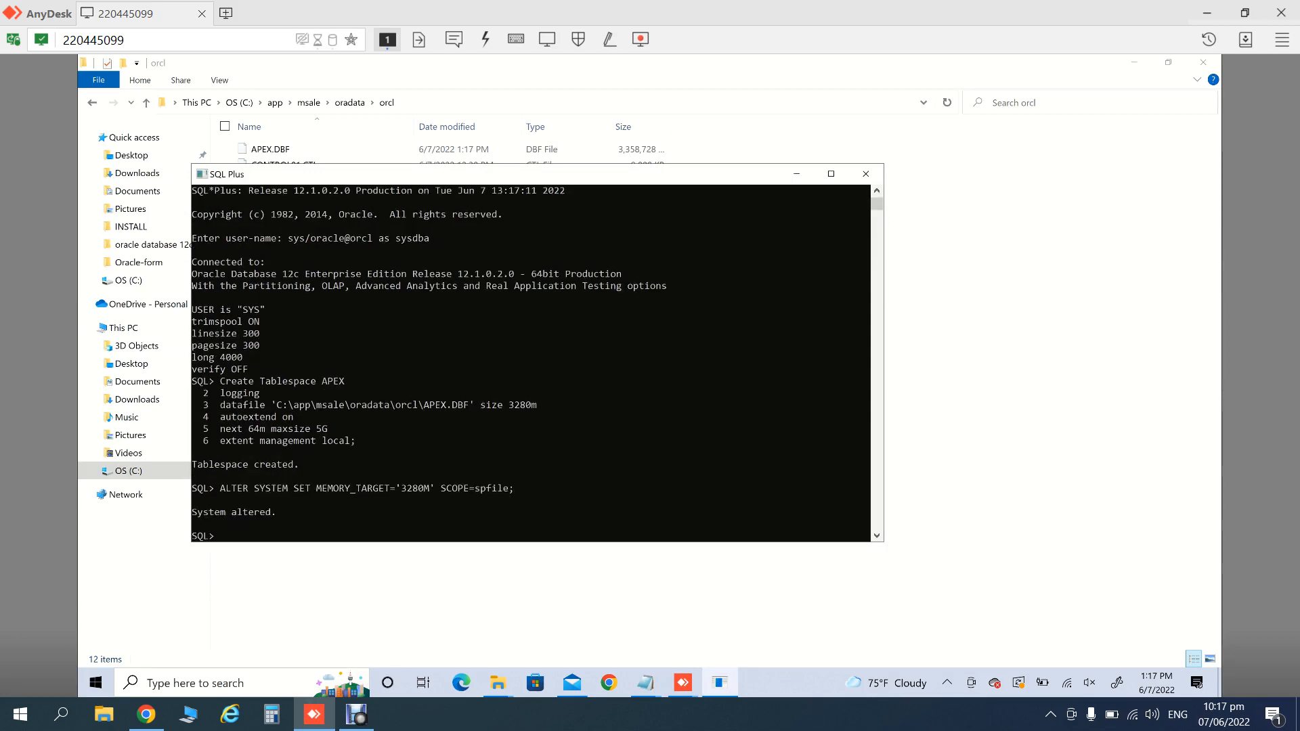
- Return to SQL Plus and exit it
click(646, 683)
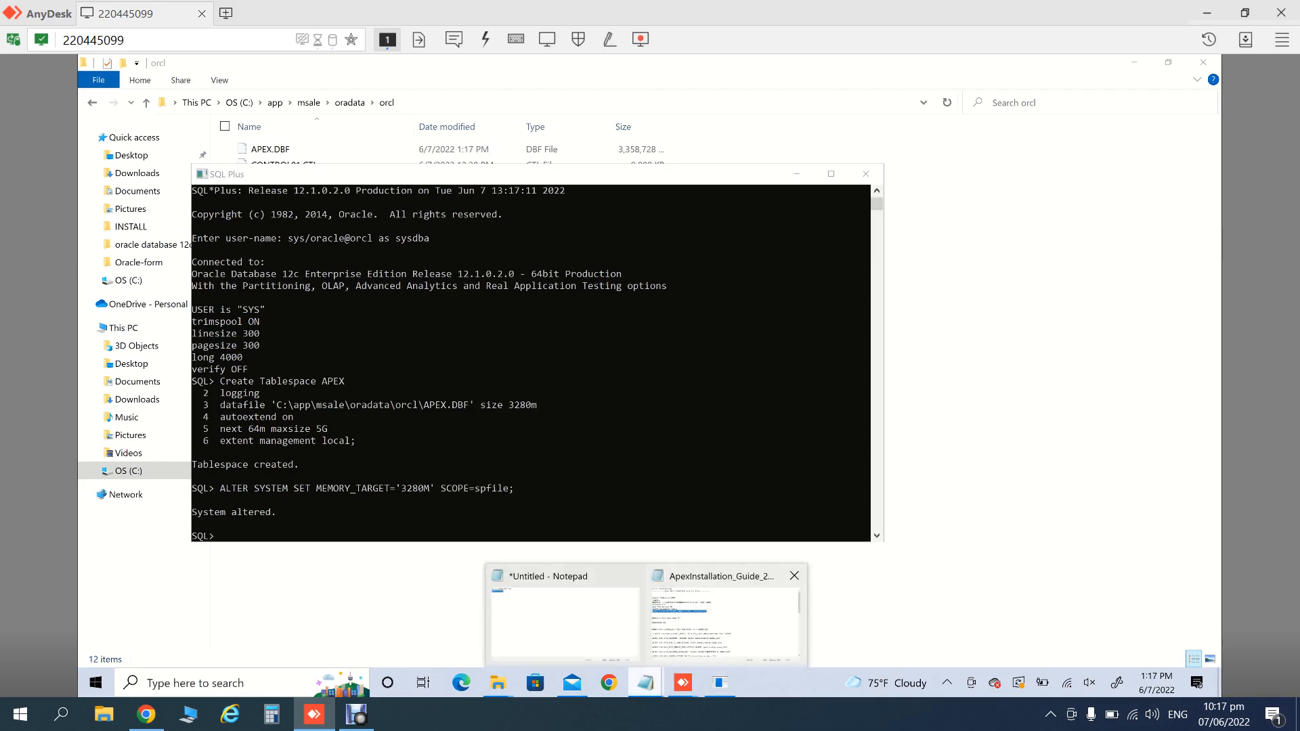
click(721, 620)
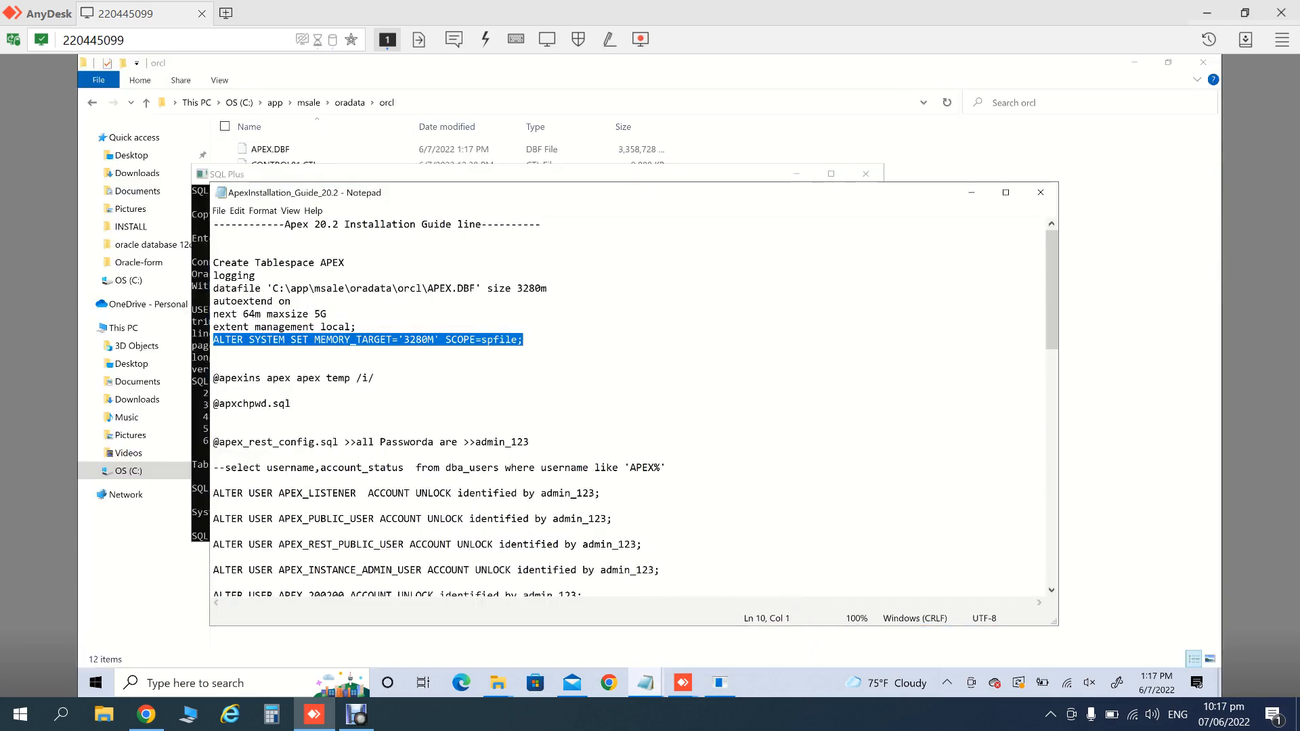
key(alt+Tab)
text(e)
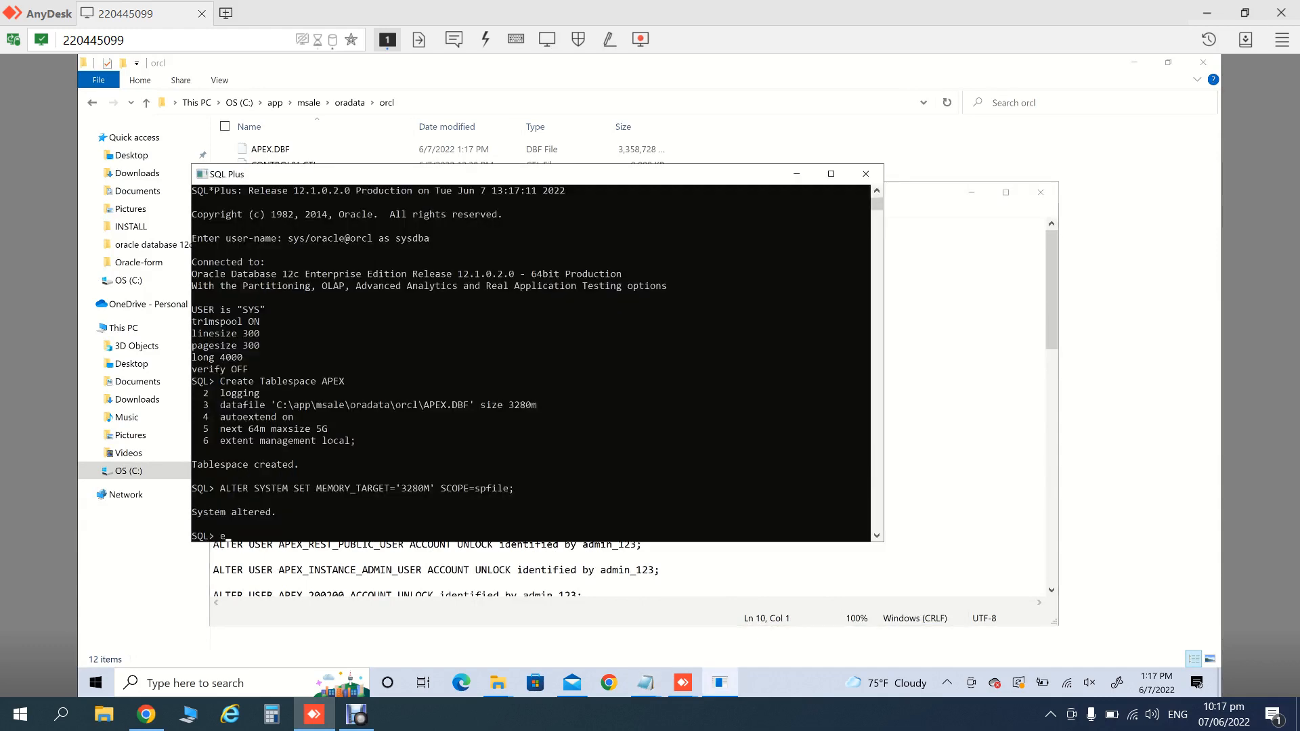
text(xit)
key(Return)
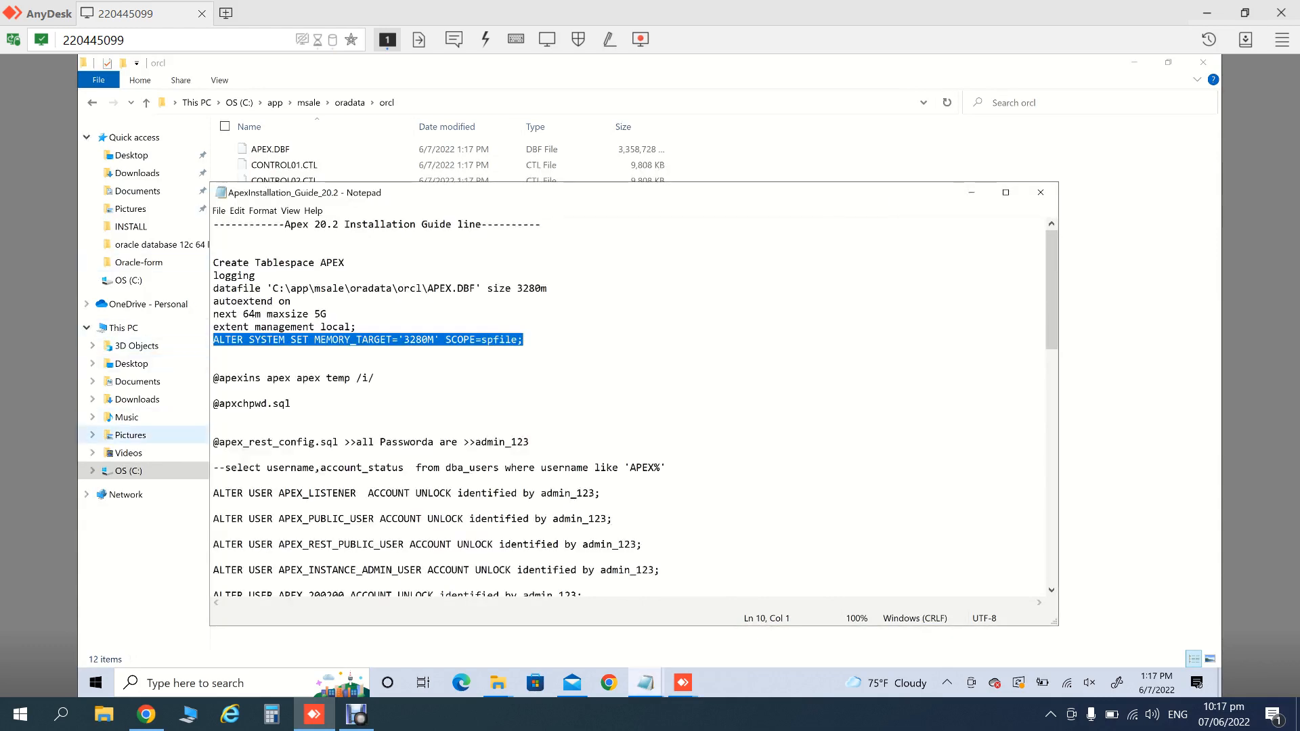
- Browse to C:\oracleapex\apex_22.1\apex in File Explorer and copy its path
click(129, 471)
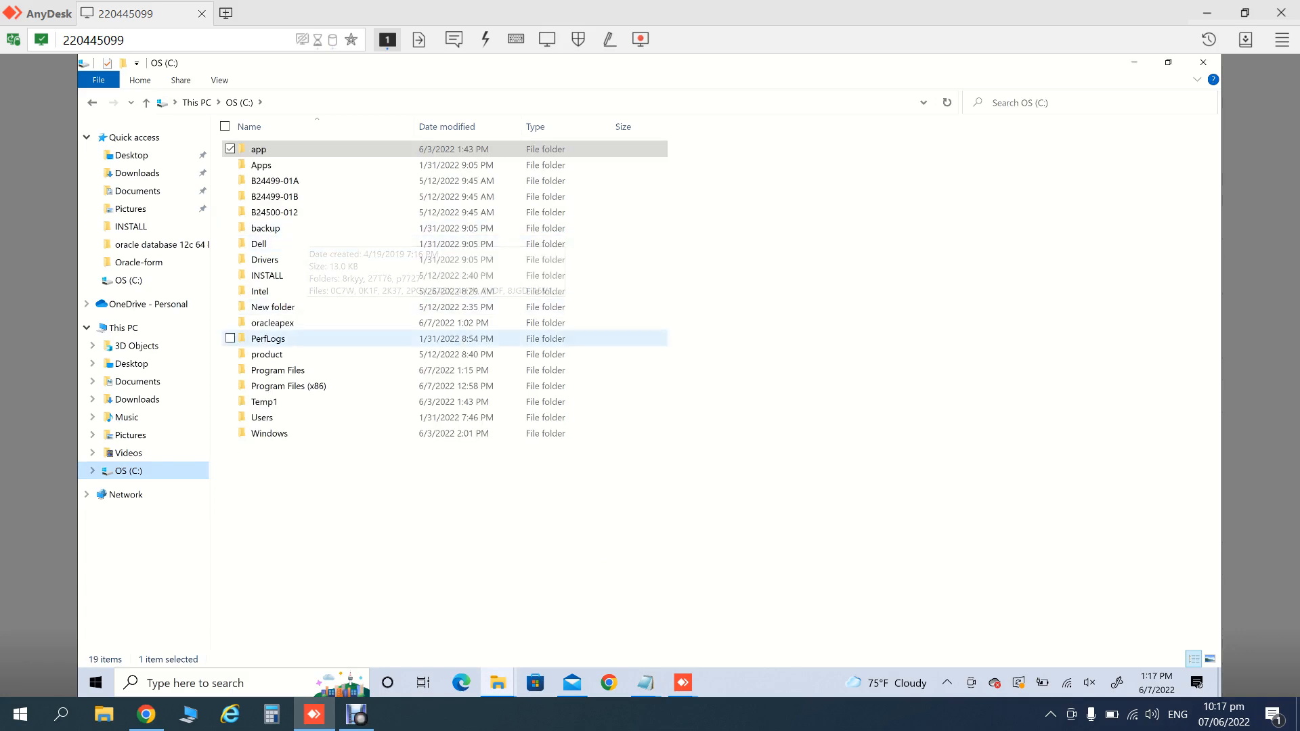
double_click(272, 323)
double_click(263, 149)
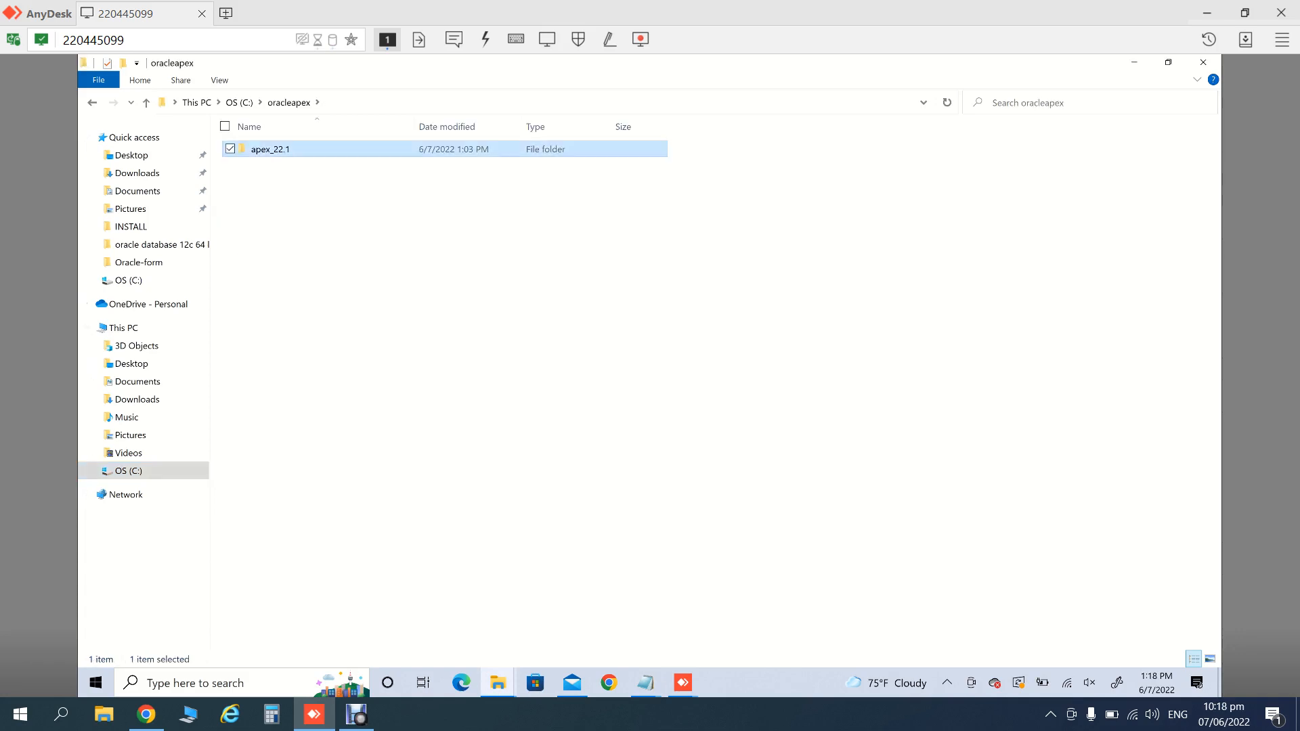
double_click(261, 149)
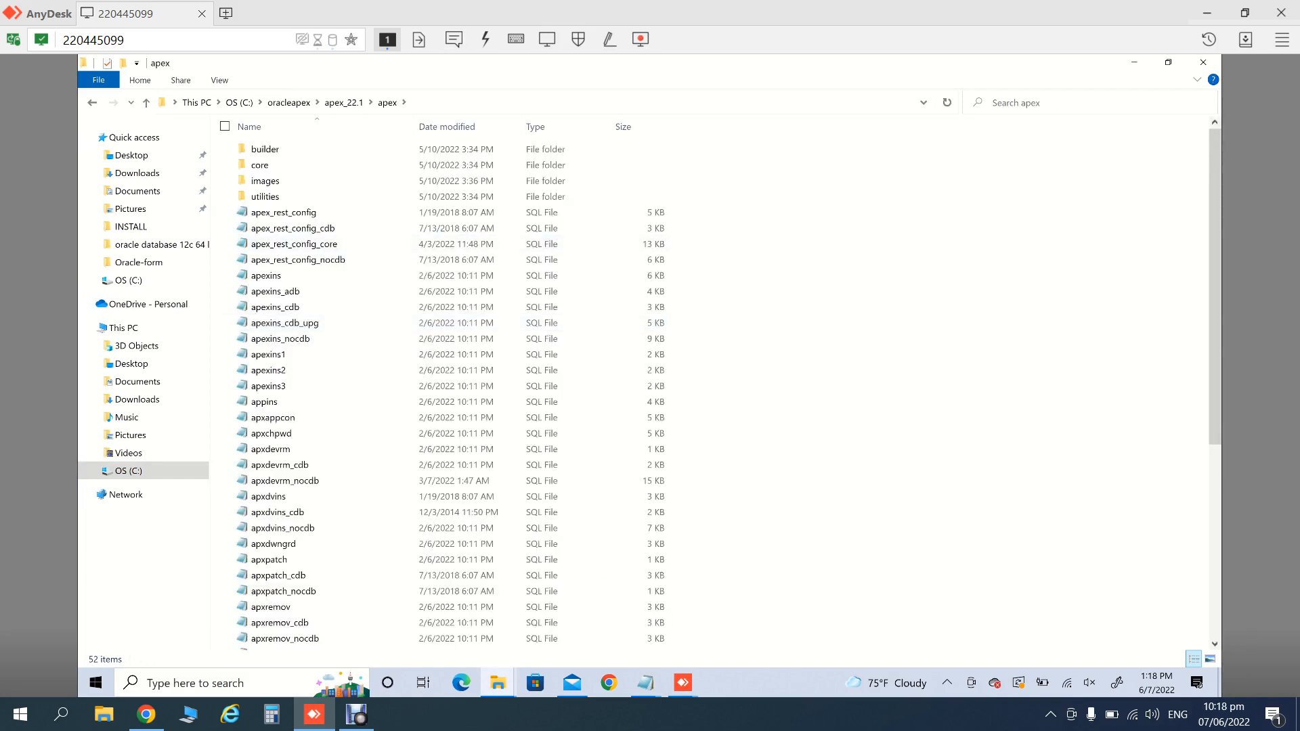
click(474, 103)
key(ctrl+c)
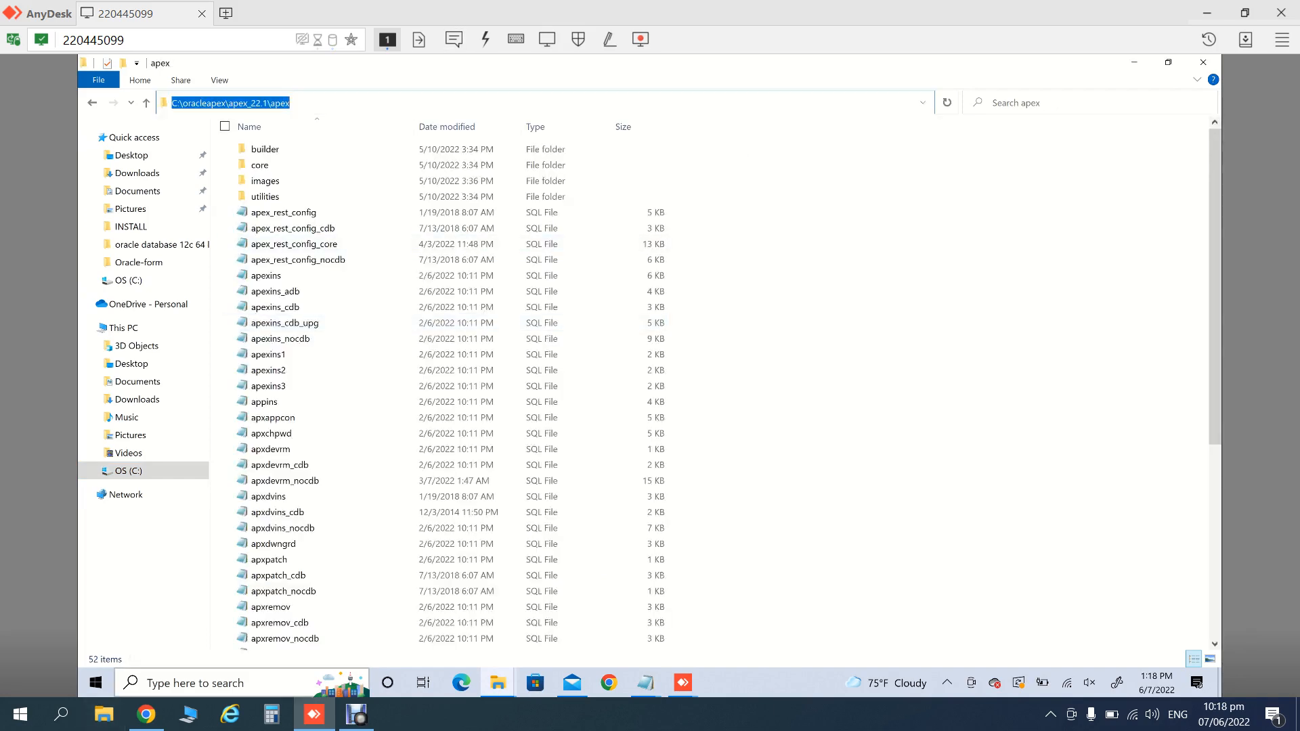
- Search for cmd and run Command Prompt as administrator
click(95, 683)
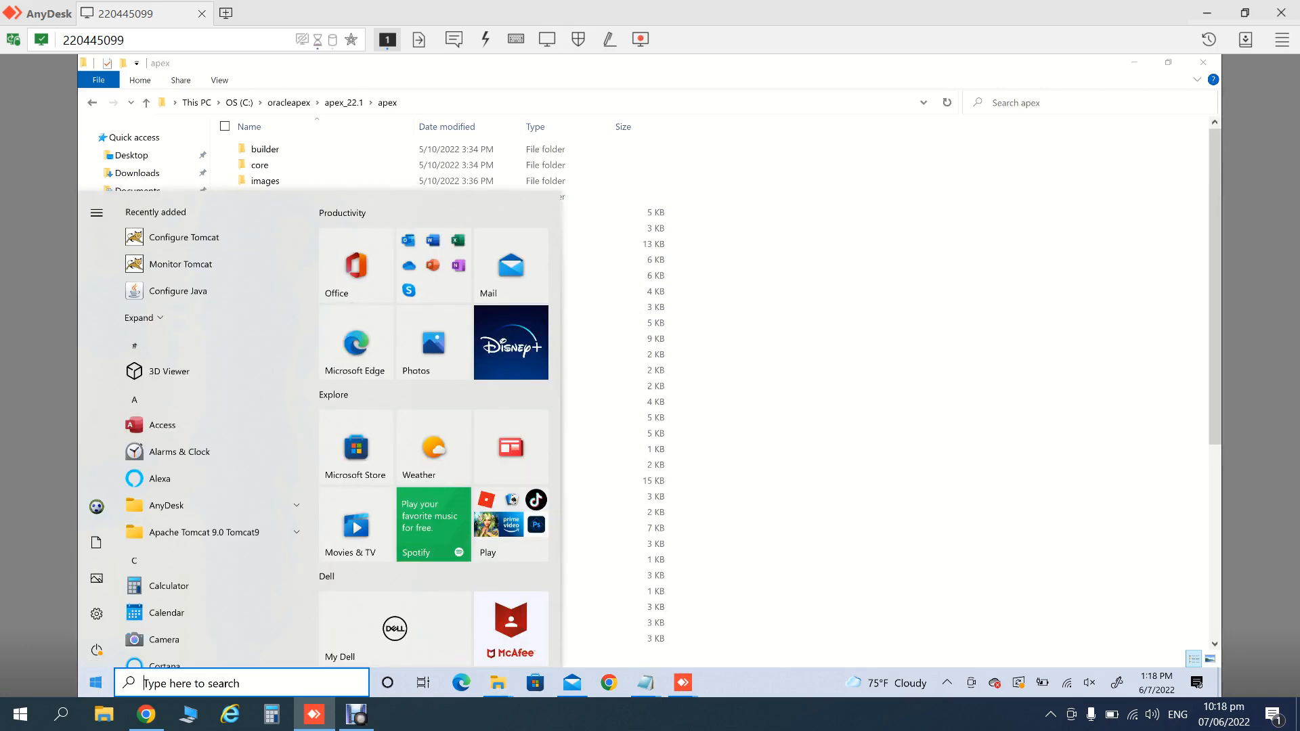
text(c)
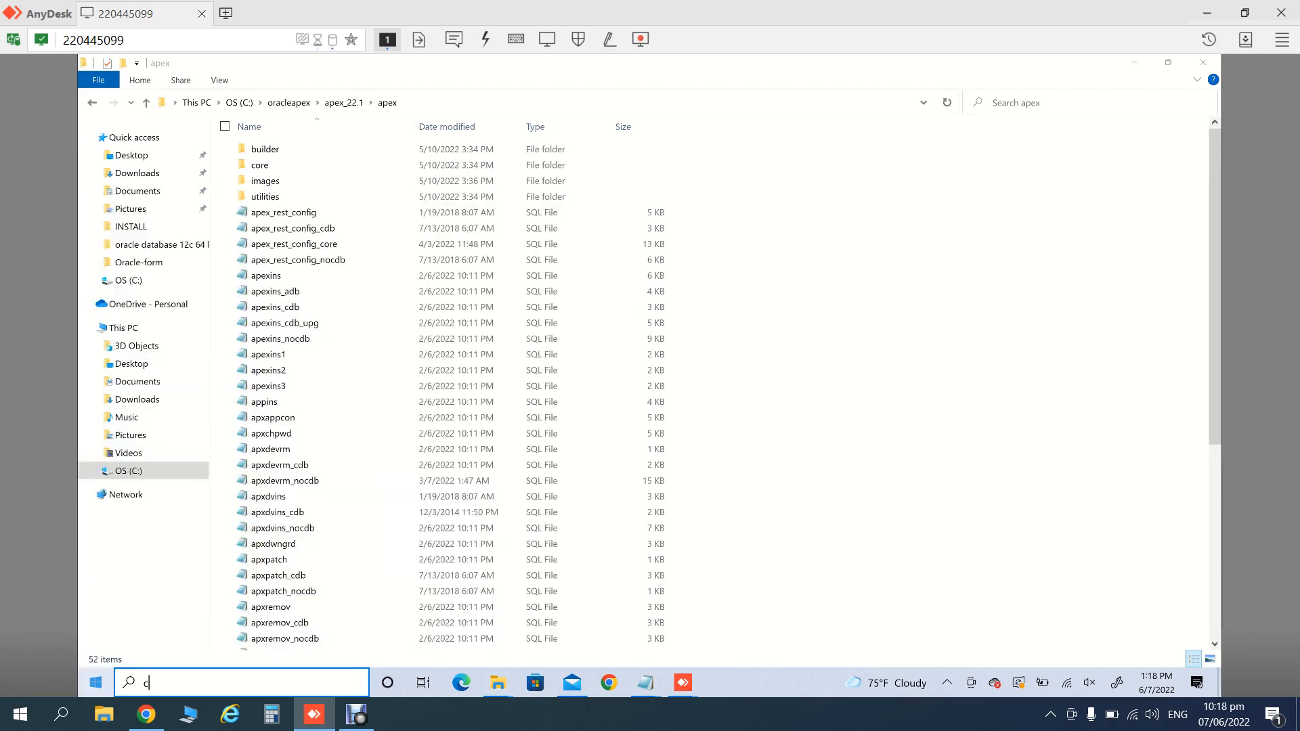
text(md)
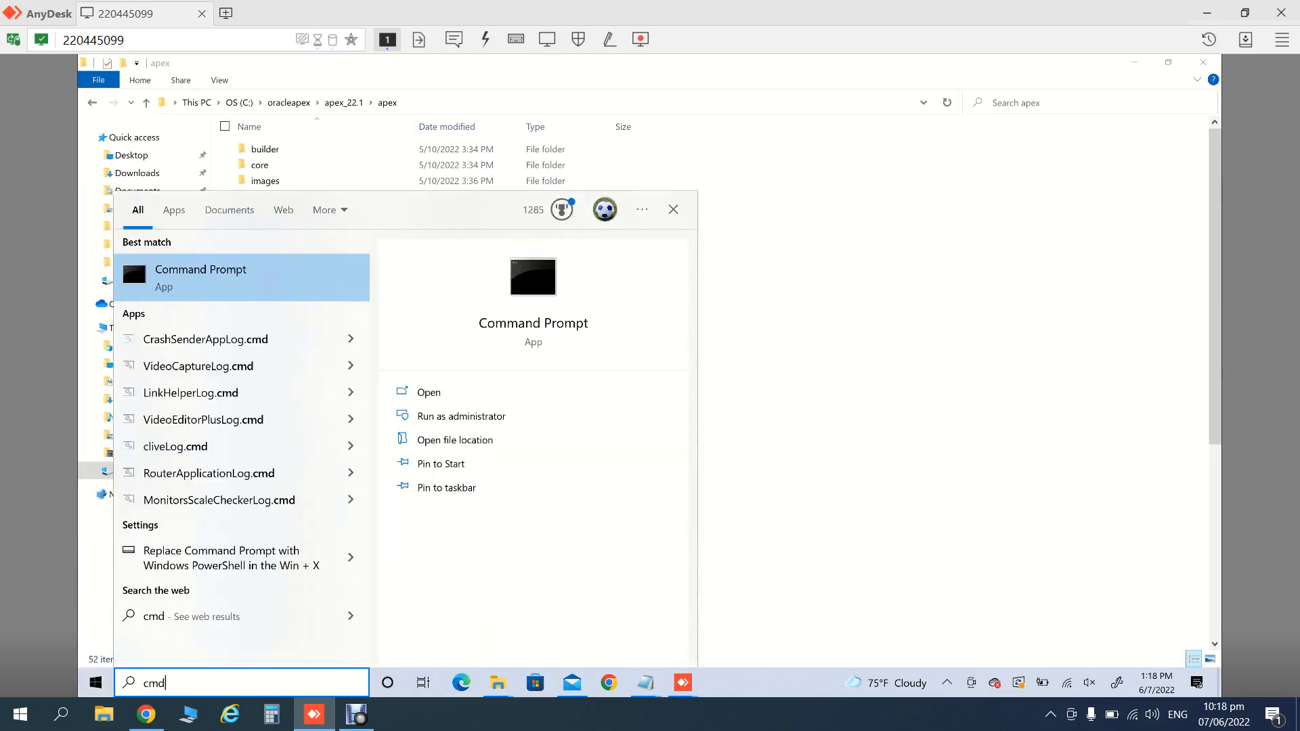
right_click(237, 269)
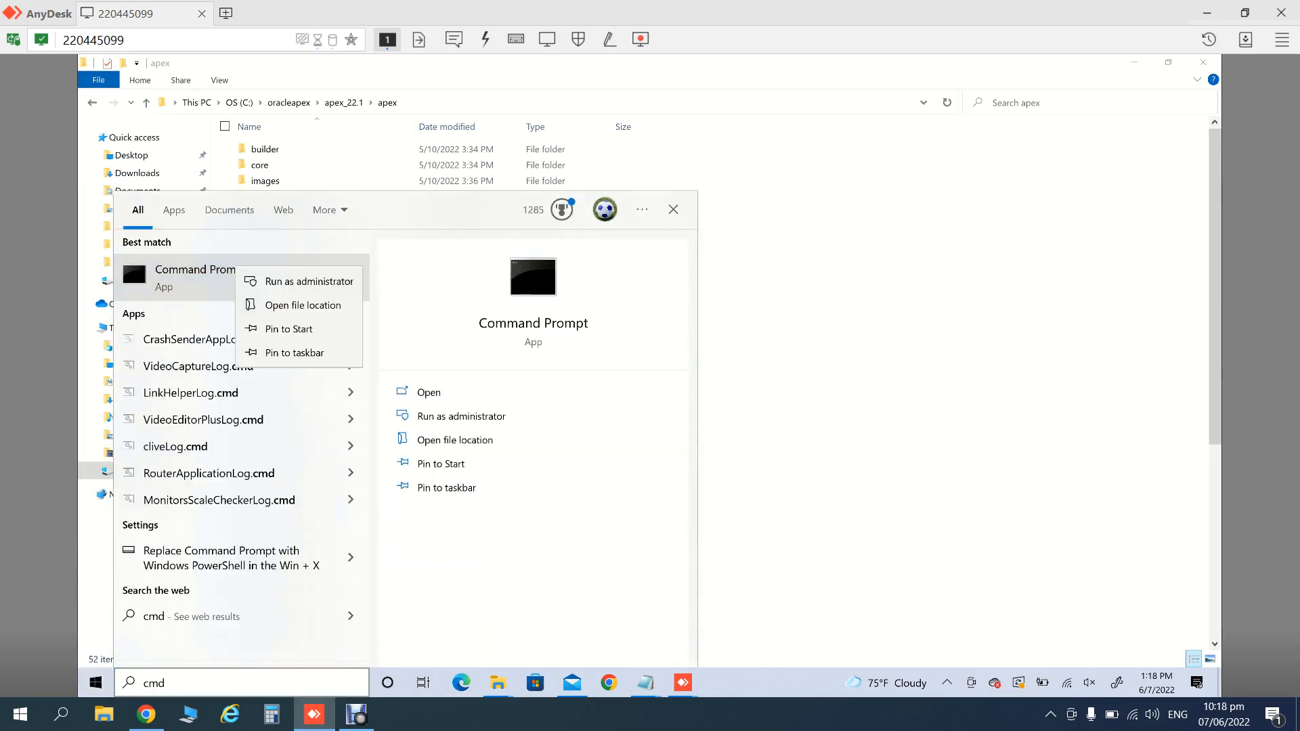
click(309, 281)
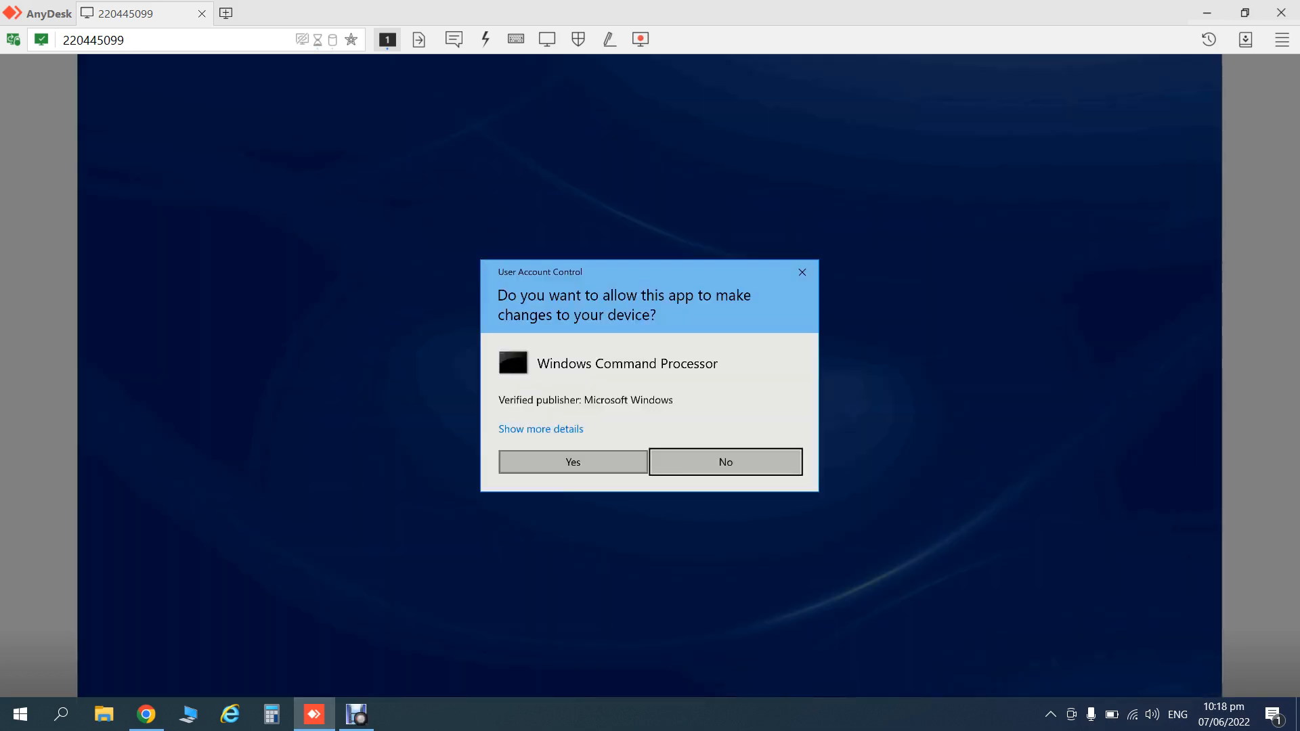
- Approve the administrator prompt and change directory to C:\oracleapex\apex_22.1\apex
click(573, 462)
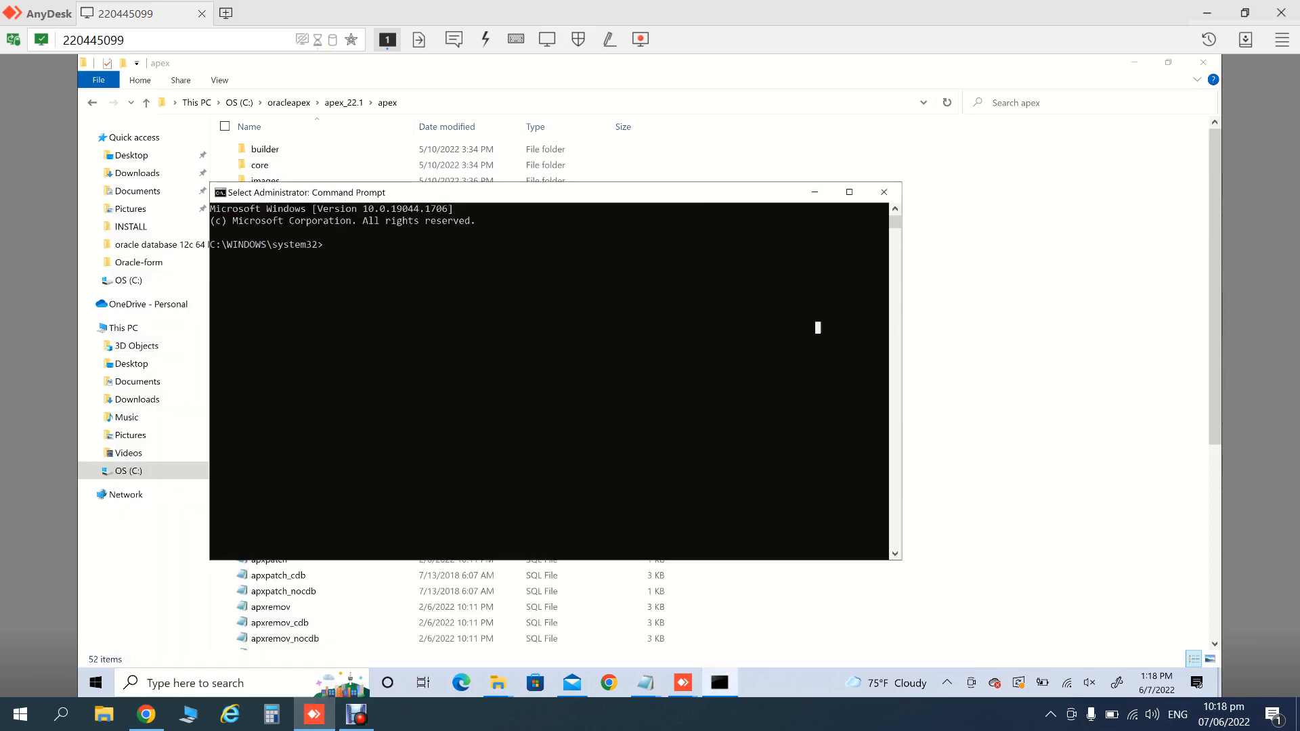
text(cd)
key(ctrl+v)
key(Return)
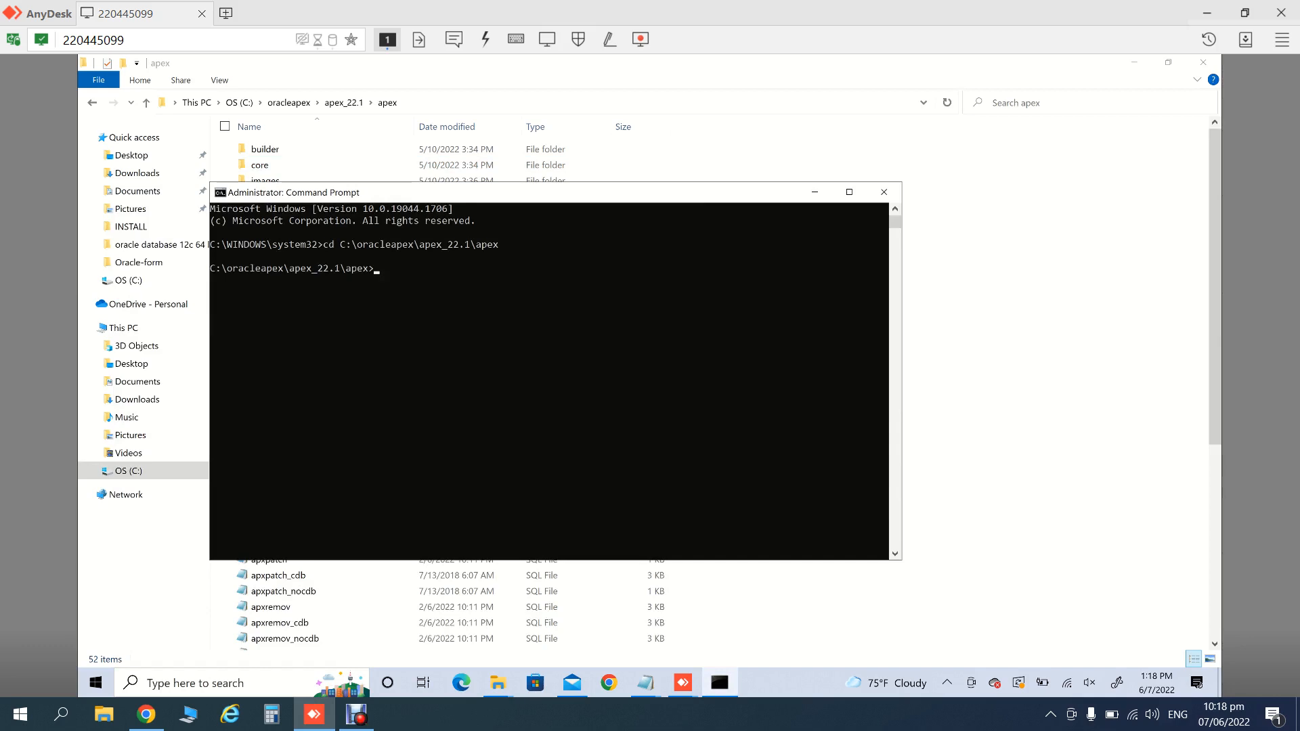
- Start SQL*Plus and connect to orcl as SYS with SYSDBA rights
text(sqlplus)
key(Return)
text(s)
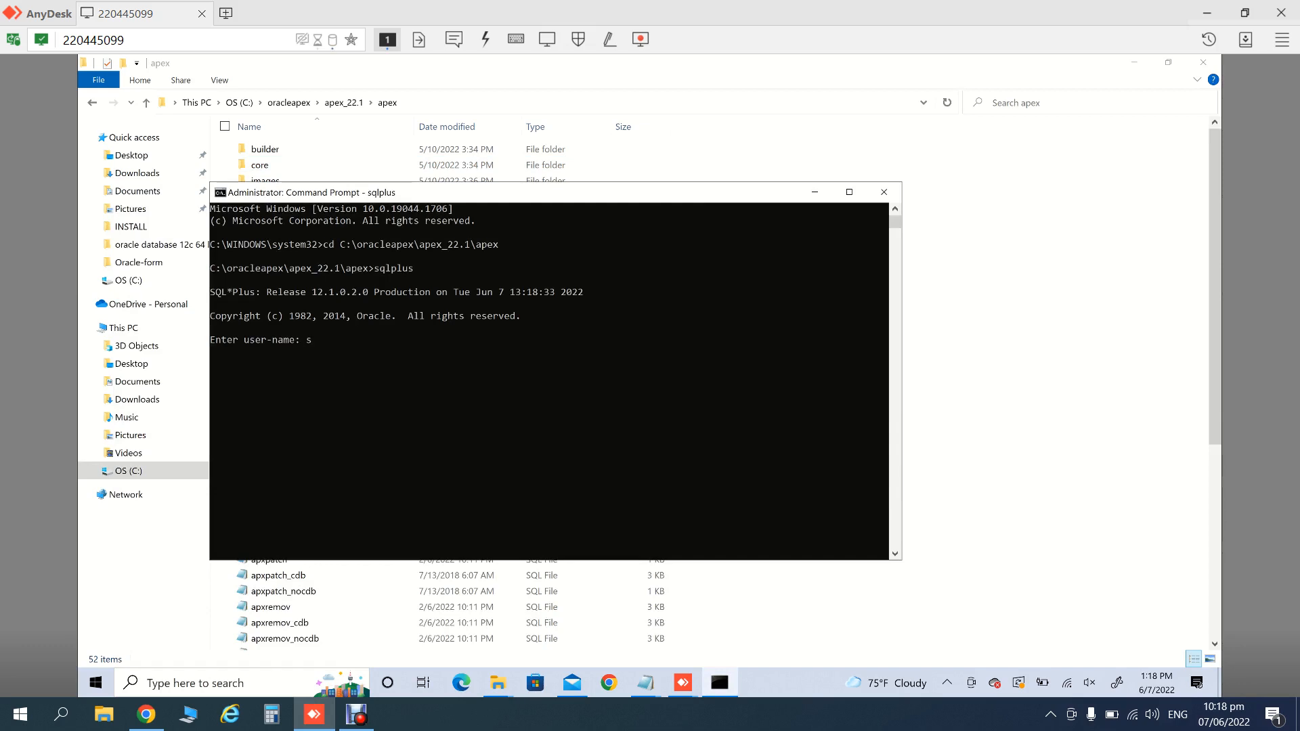
text(ys/oracle@orcl as sysdba)
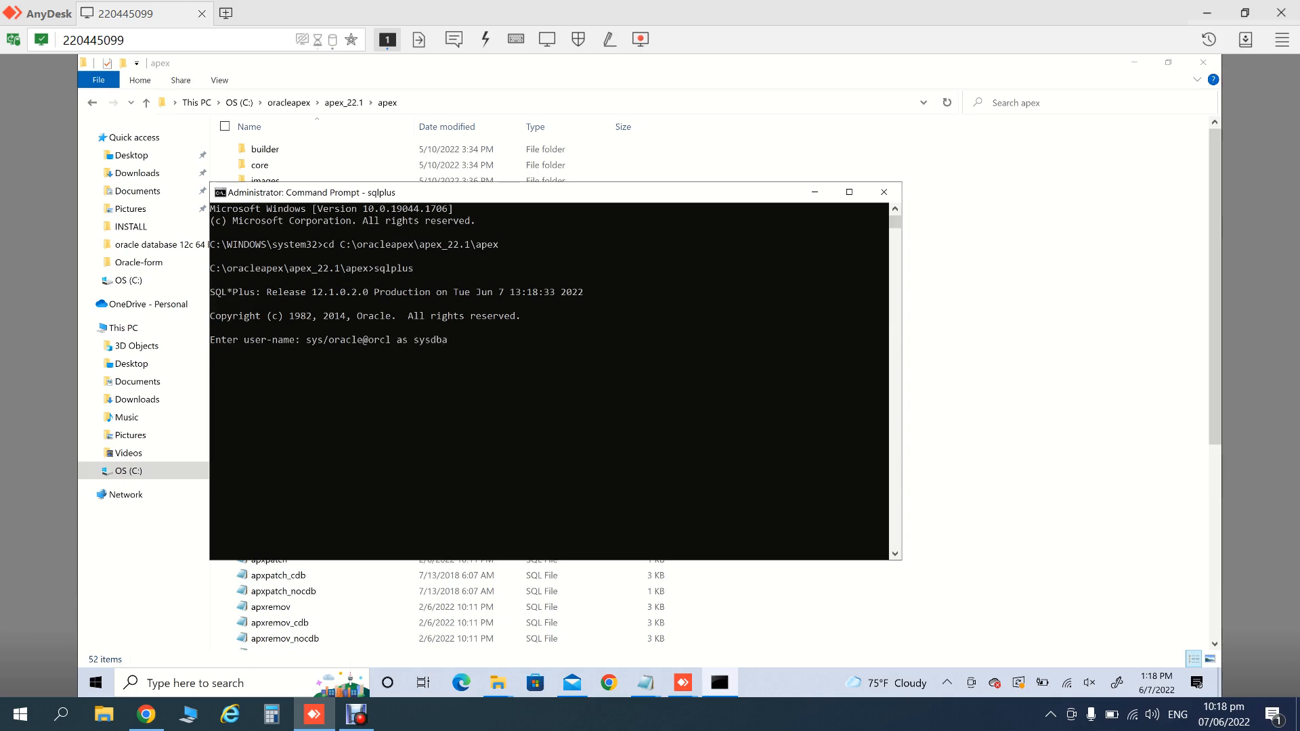
key(Return)
click(646, 684)
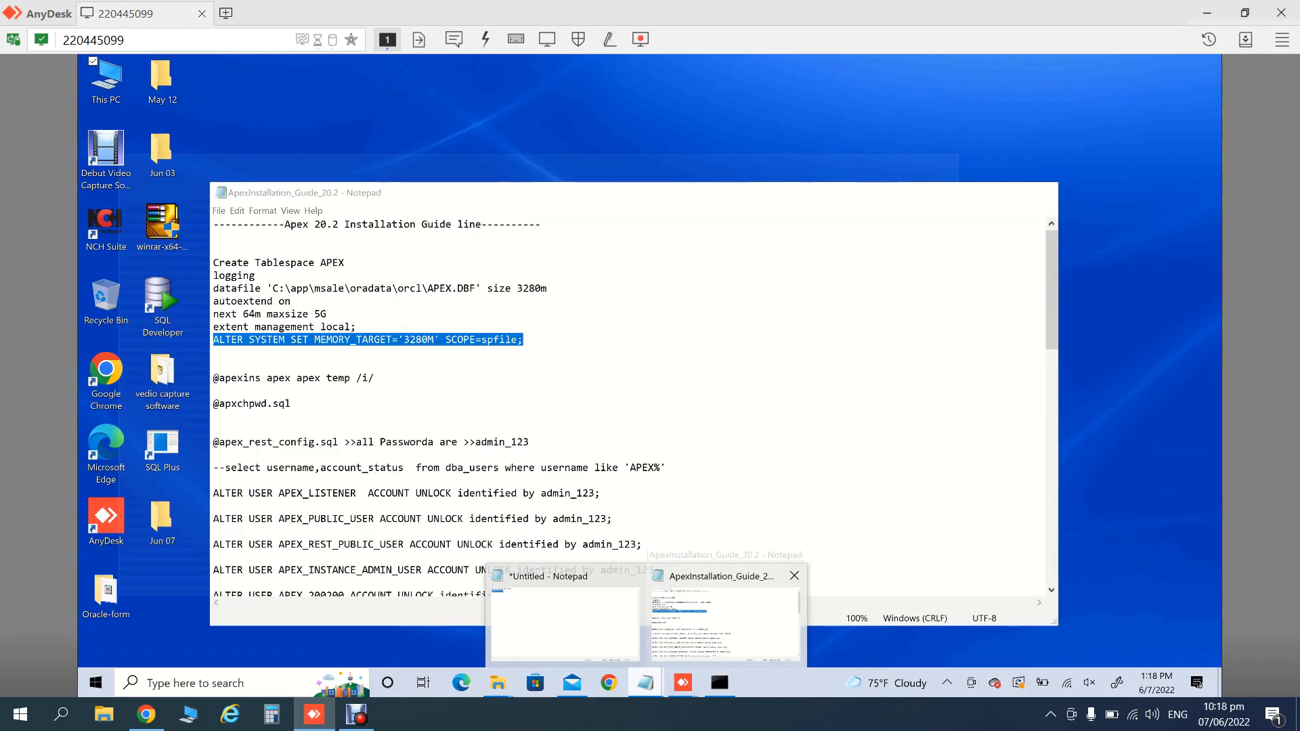
click(724, 619)
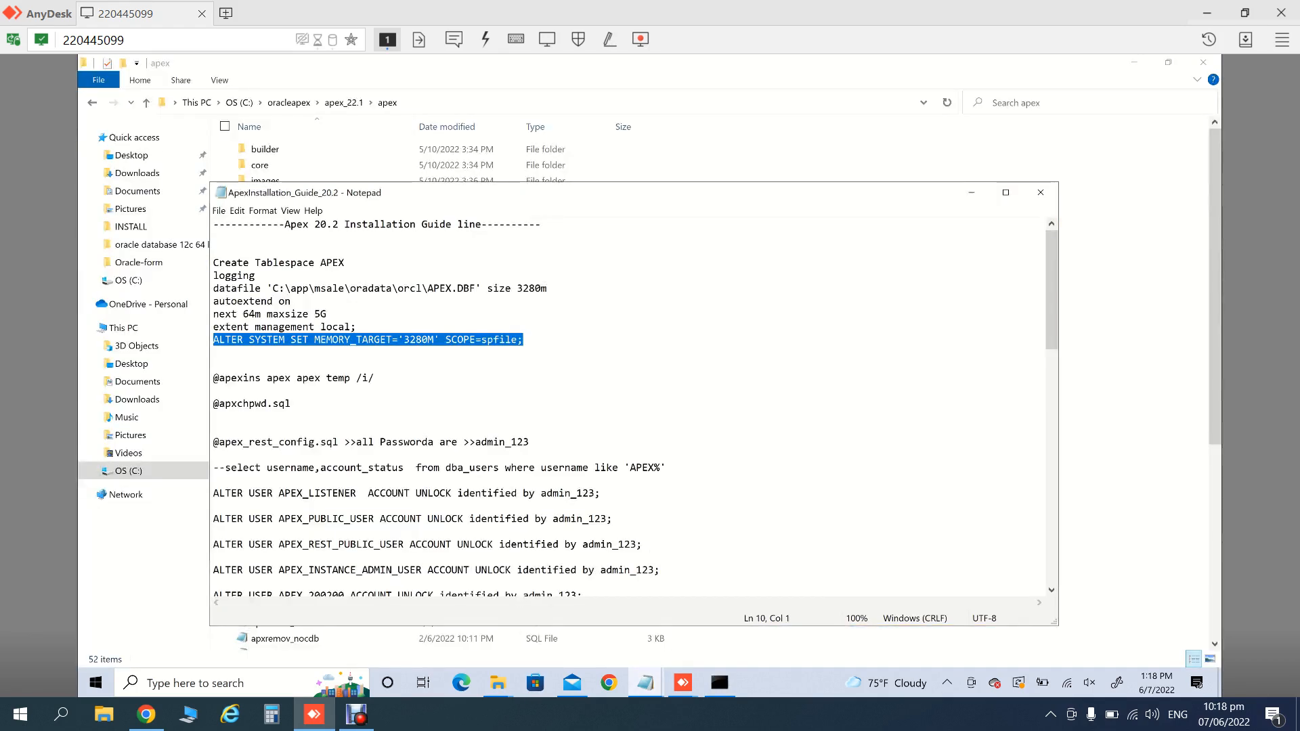
drag(375, 378, 213, 379)
key(ctrl+c)
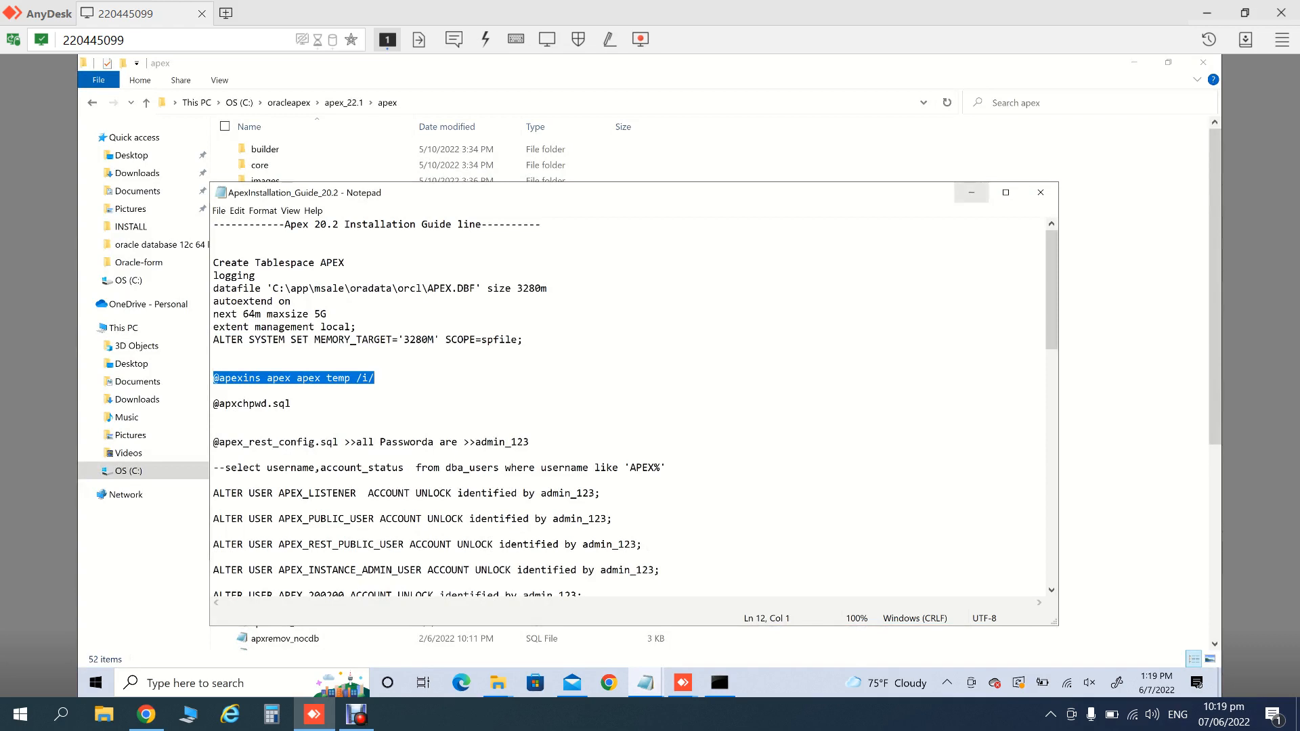
click(972, 193)
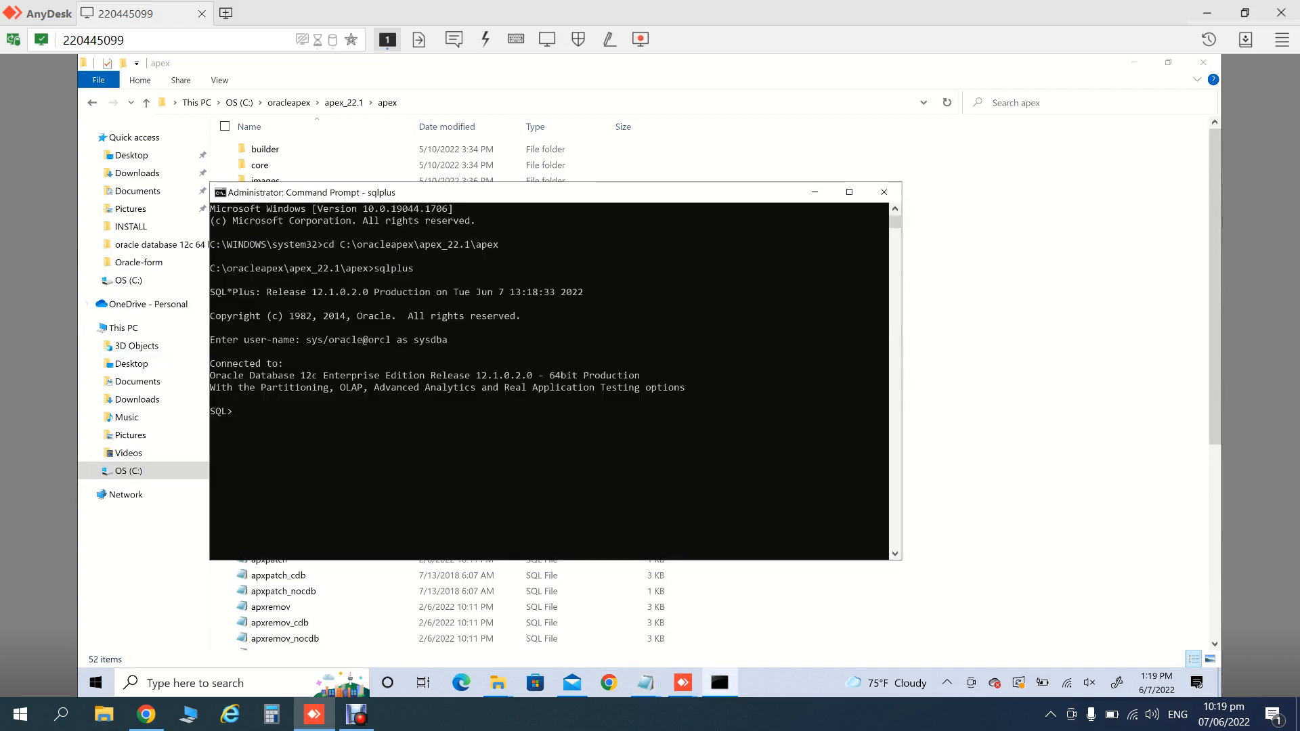
key(Return)
key(ctrl+v)
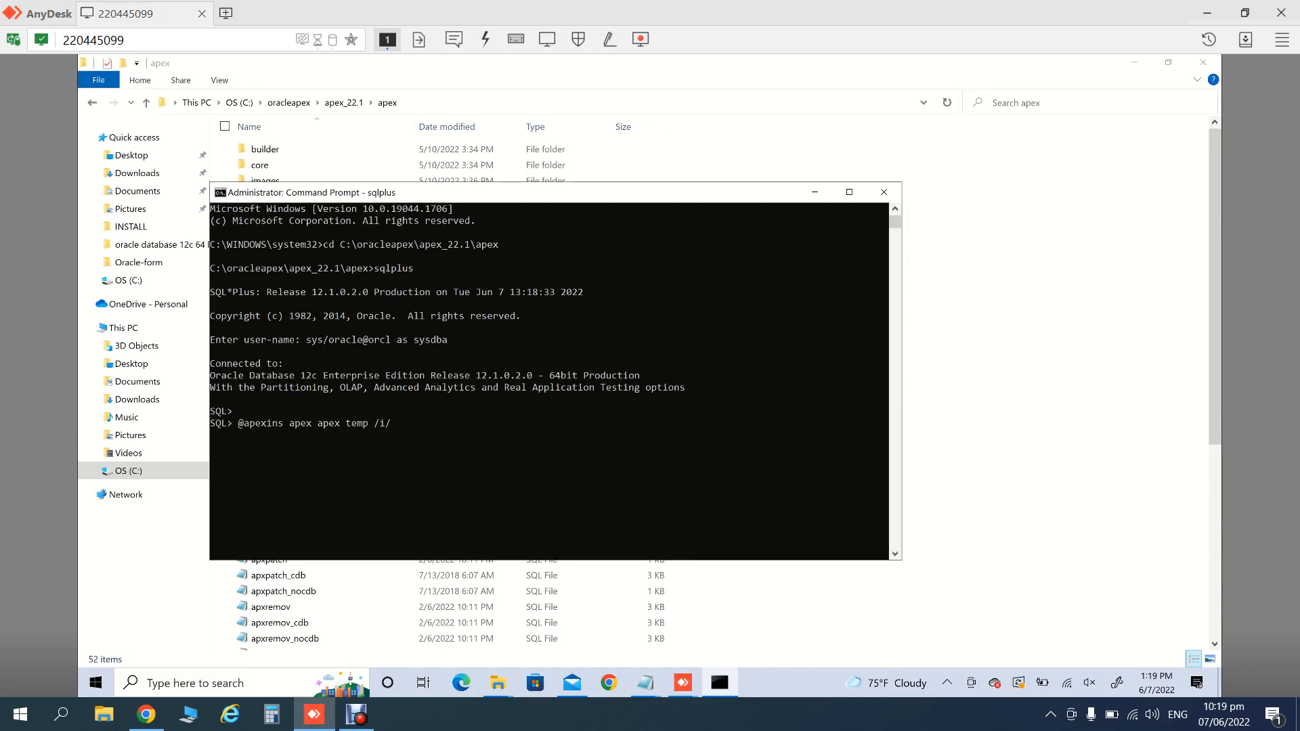
key(Return)
- Check the guide briefly, then return to the console to watch the install progress
mouse_move(498, 683)
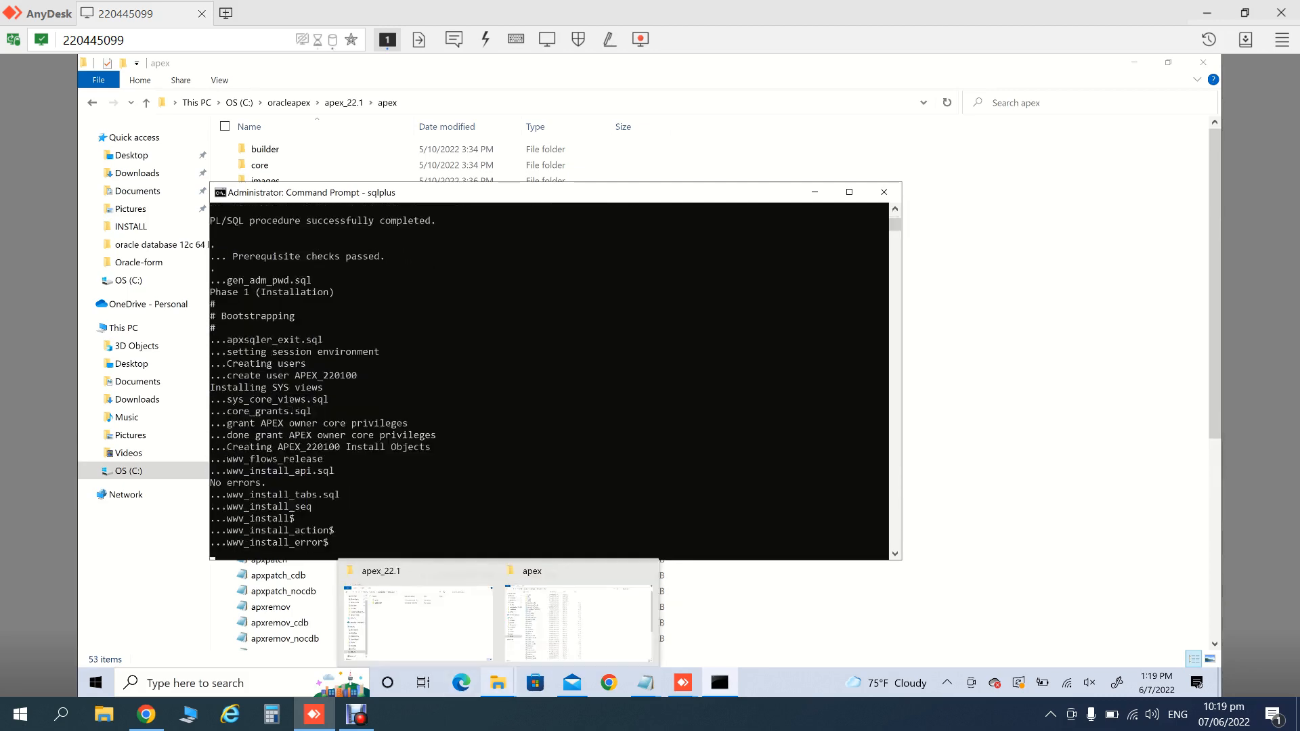
mouse_move(645, 682)
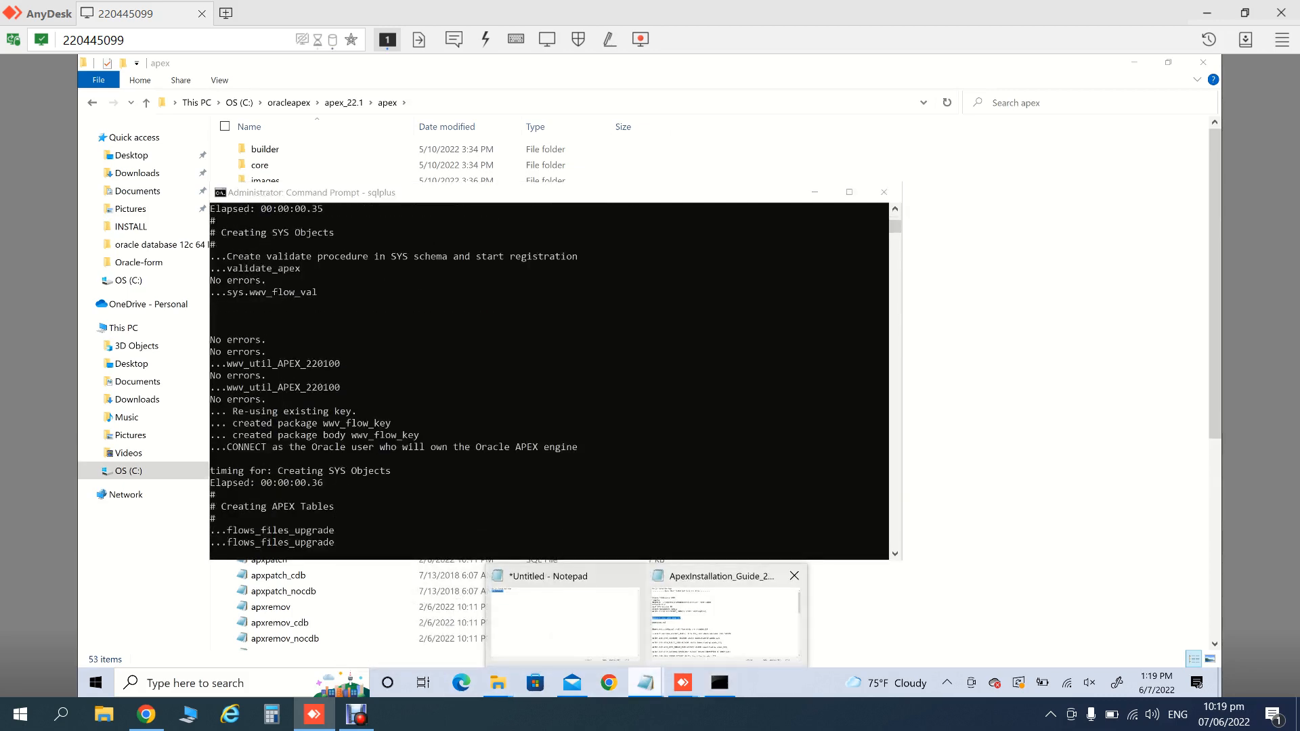
click(718, 616)
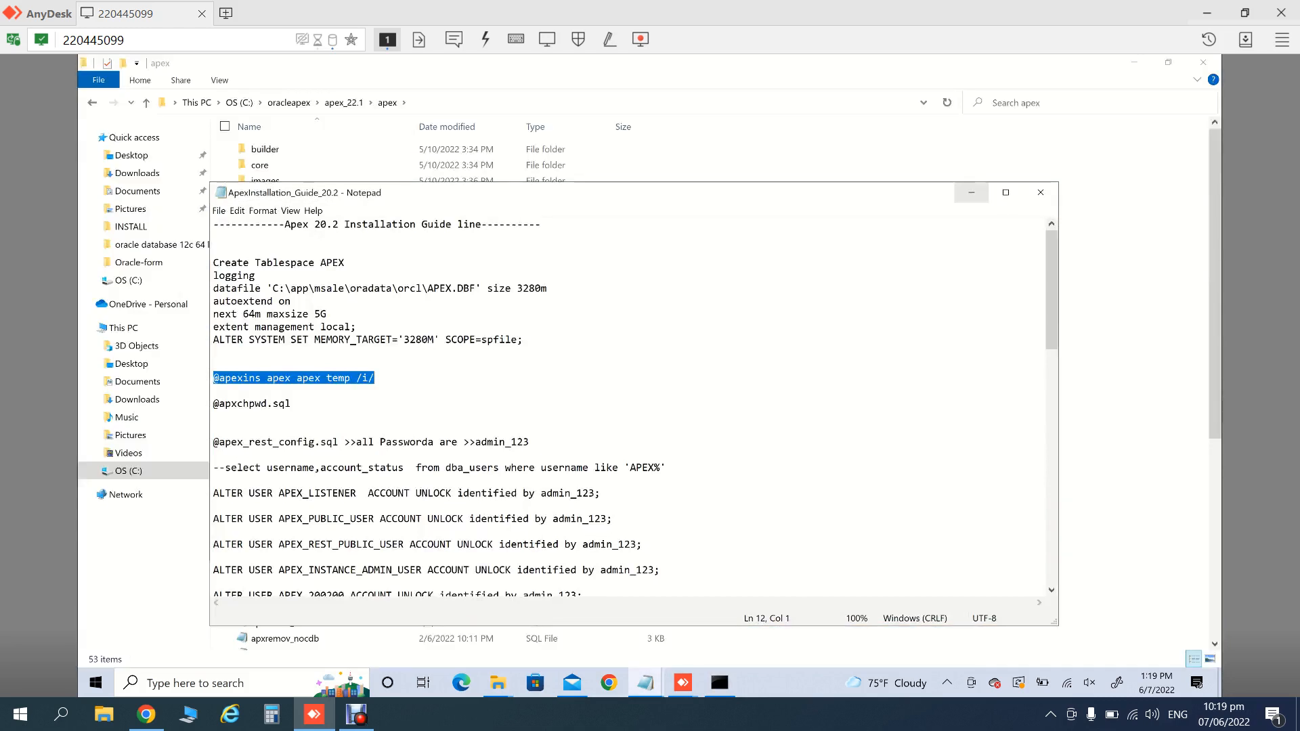
click(971, 192)
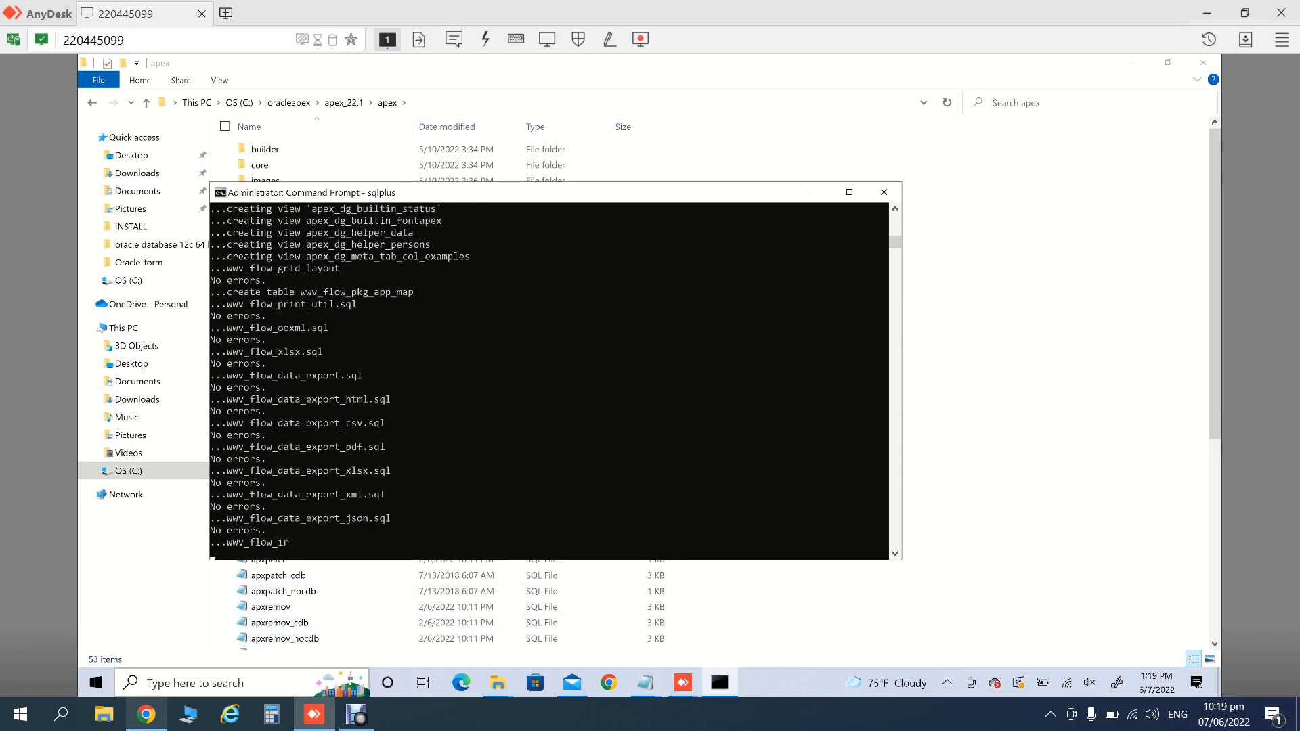
middle_click(146, 714)
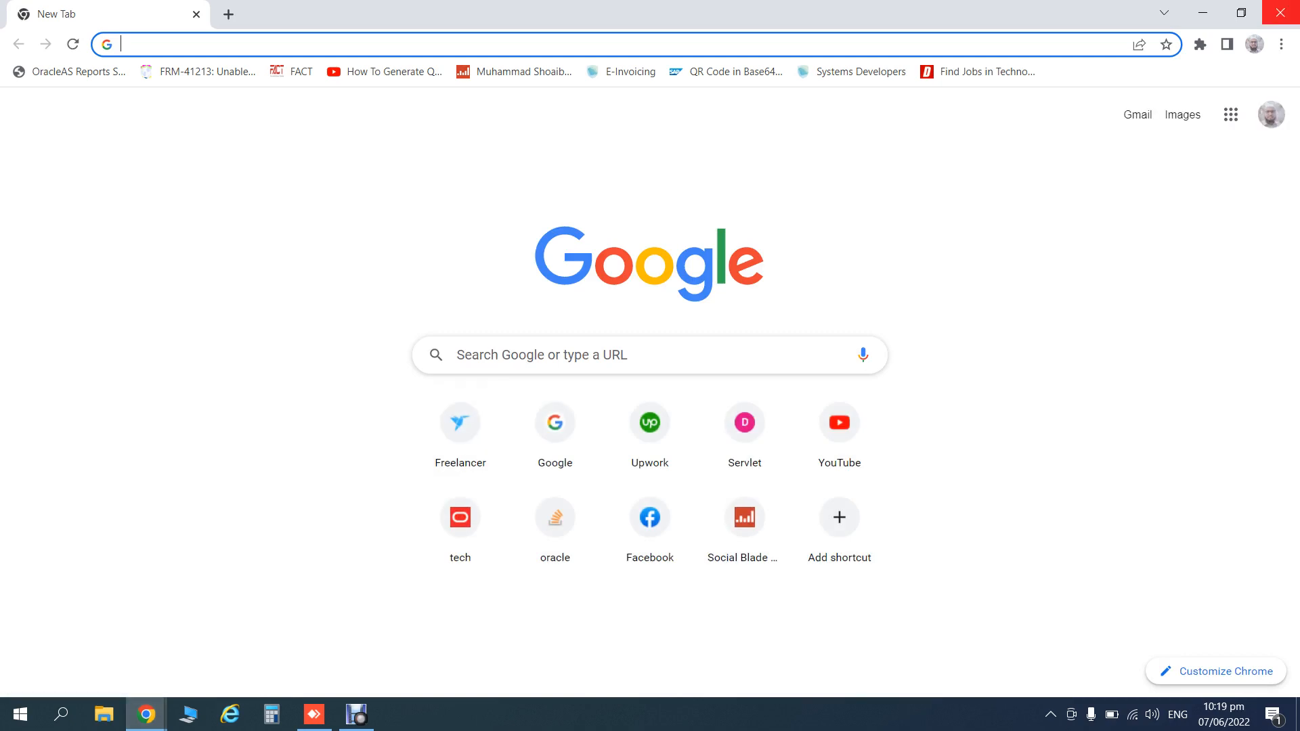
click(1279, 12)
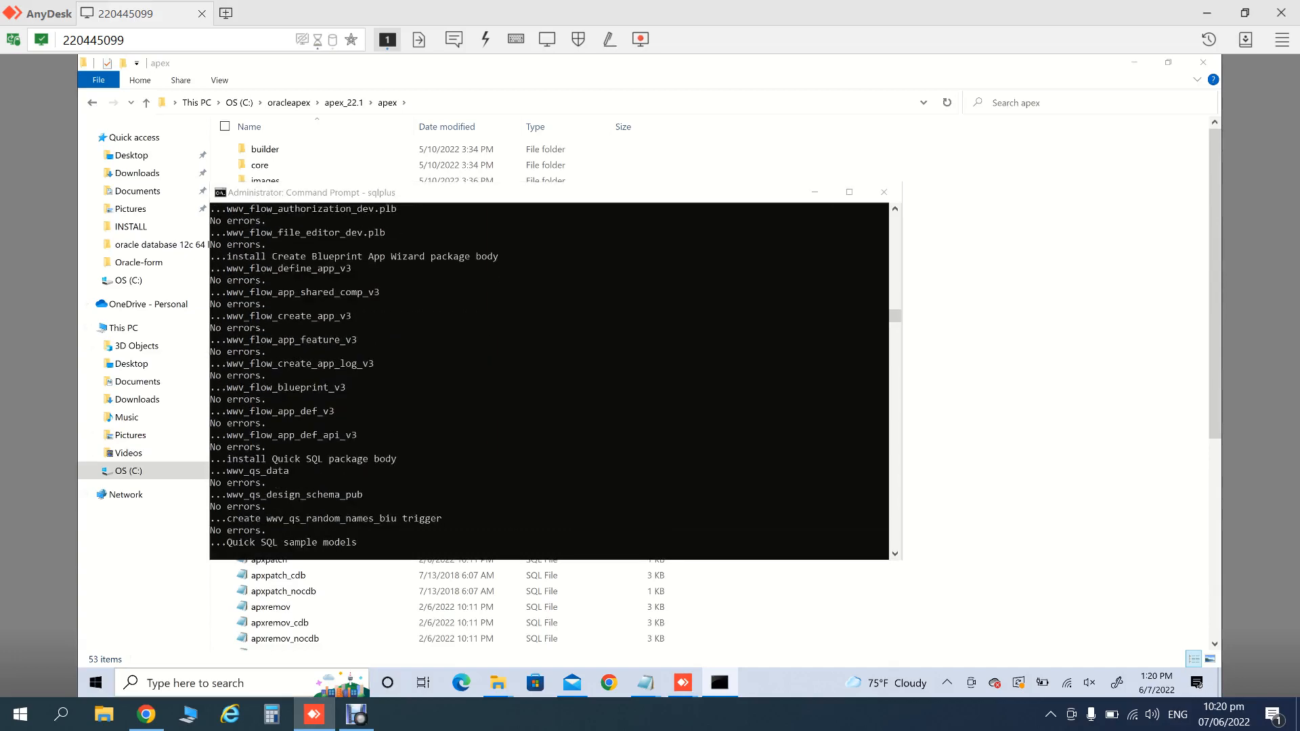
click(242, 684)
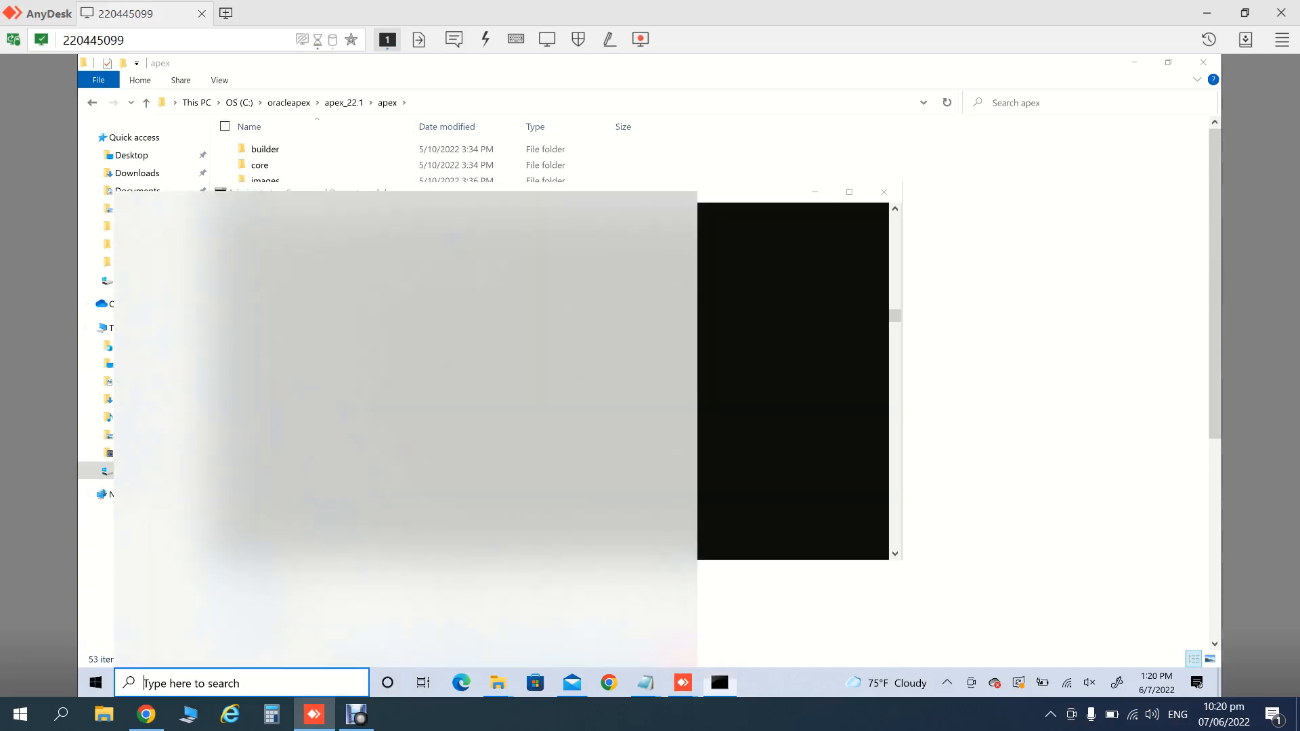
text(sql)
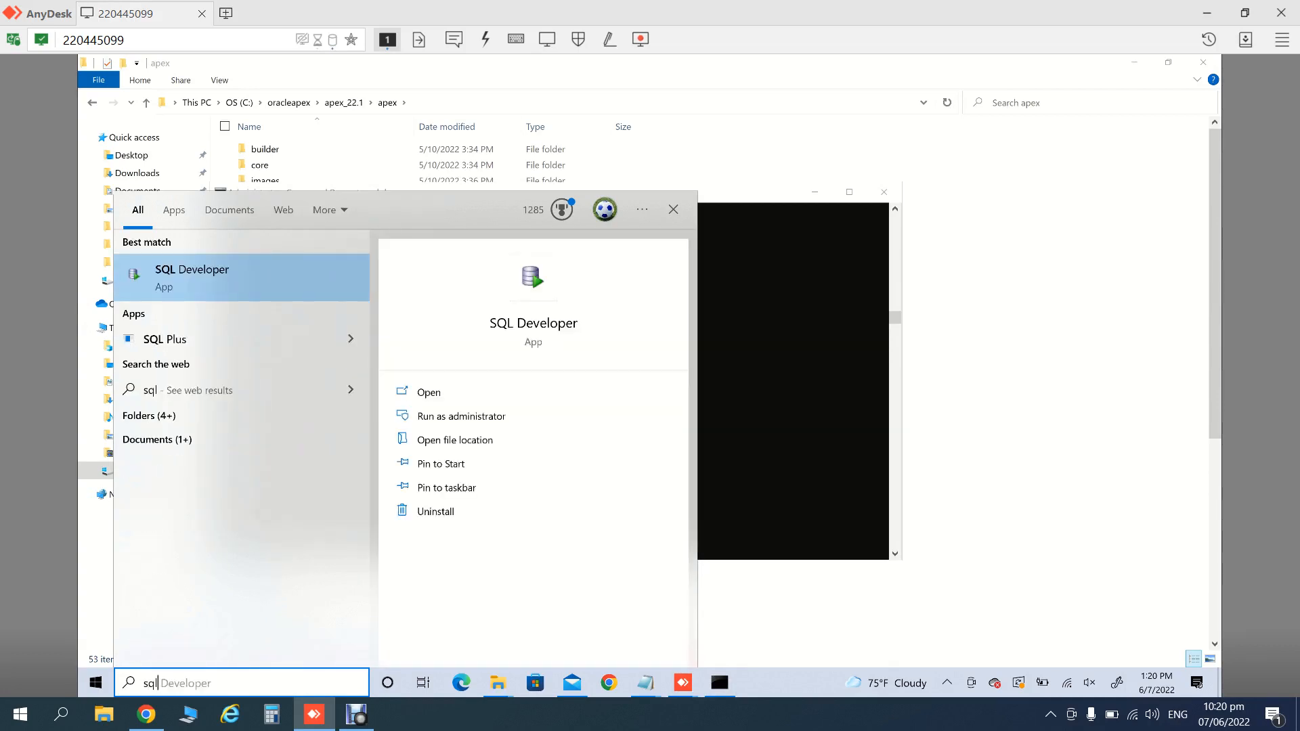
click(165, 340)
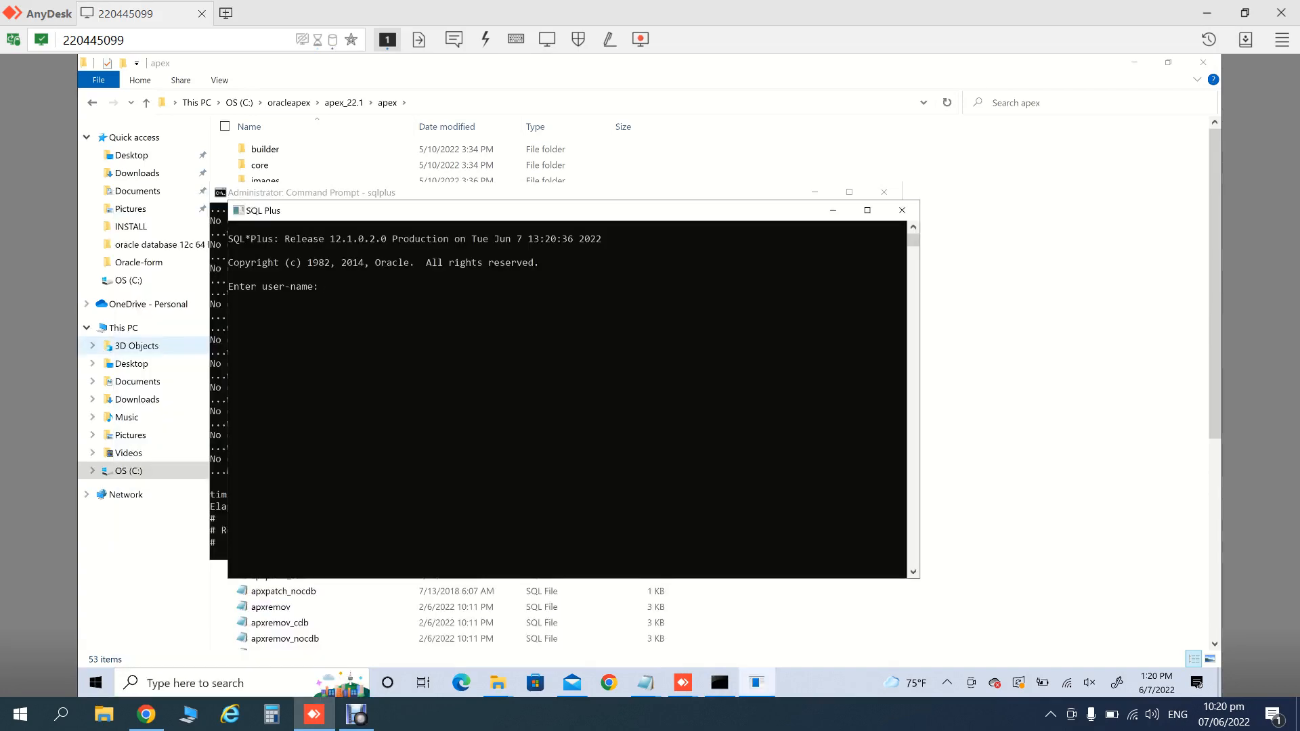
text(s)
key(BackSpace)
key(BackSpace)
key(BackSpace)
text(hr/hr@orcl)
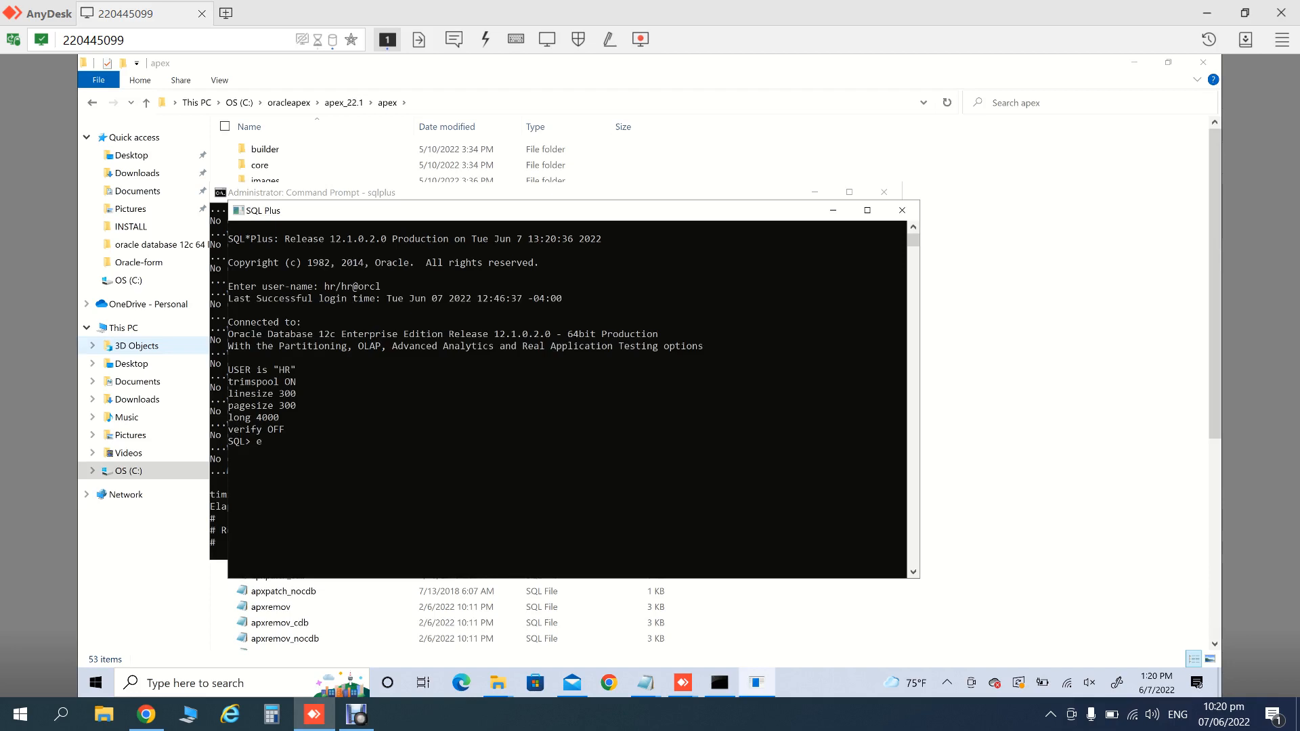
text(xit)
key(Return)
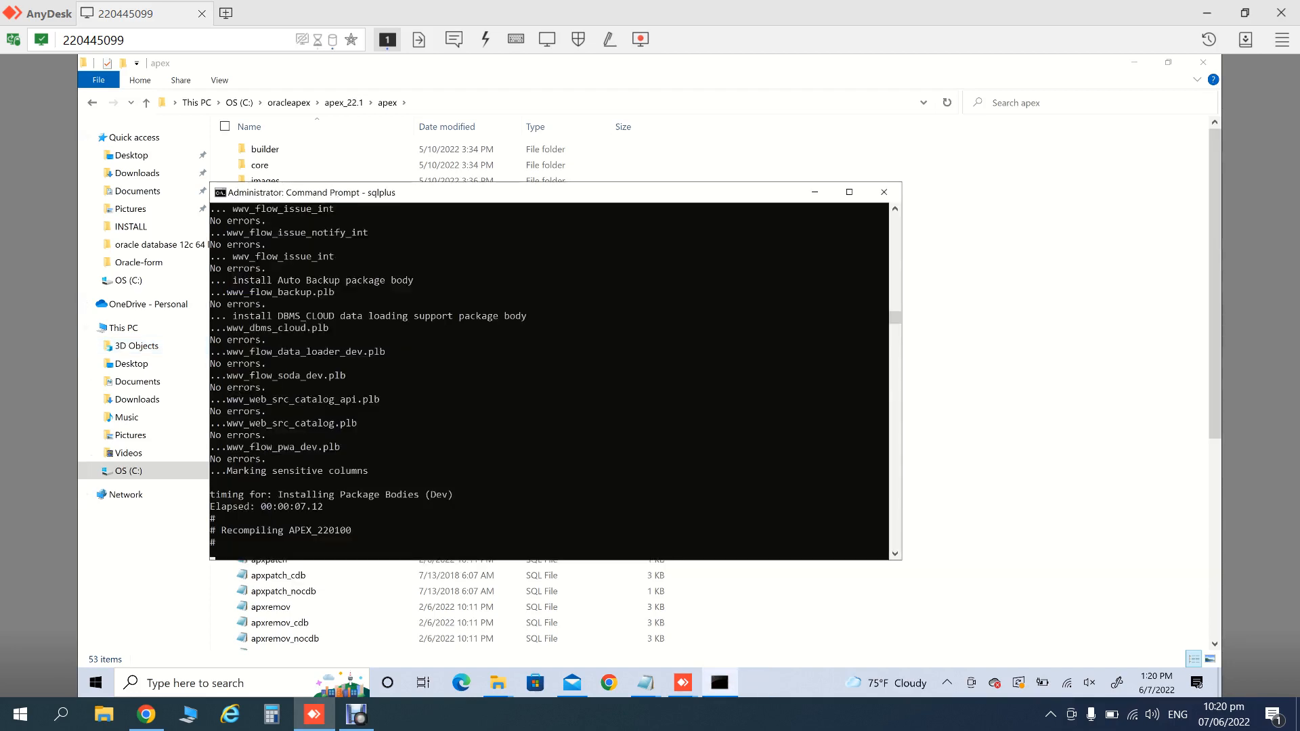
right_click(776, 678)
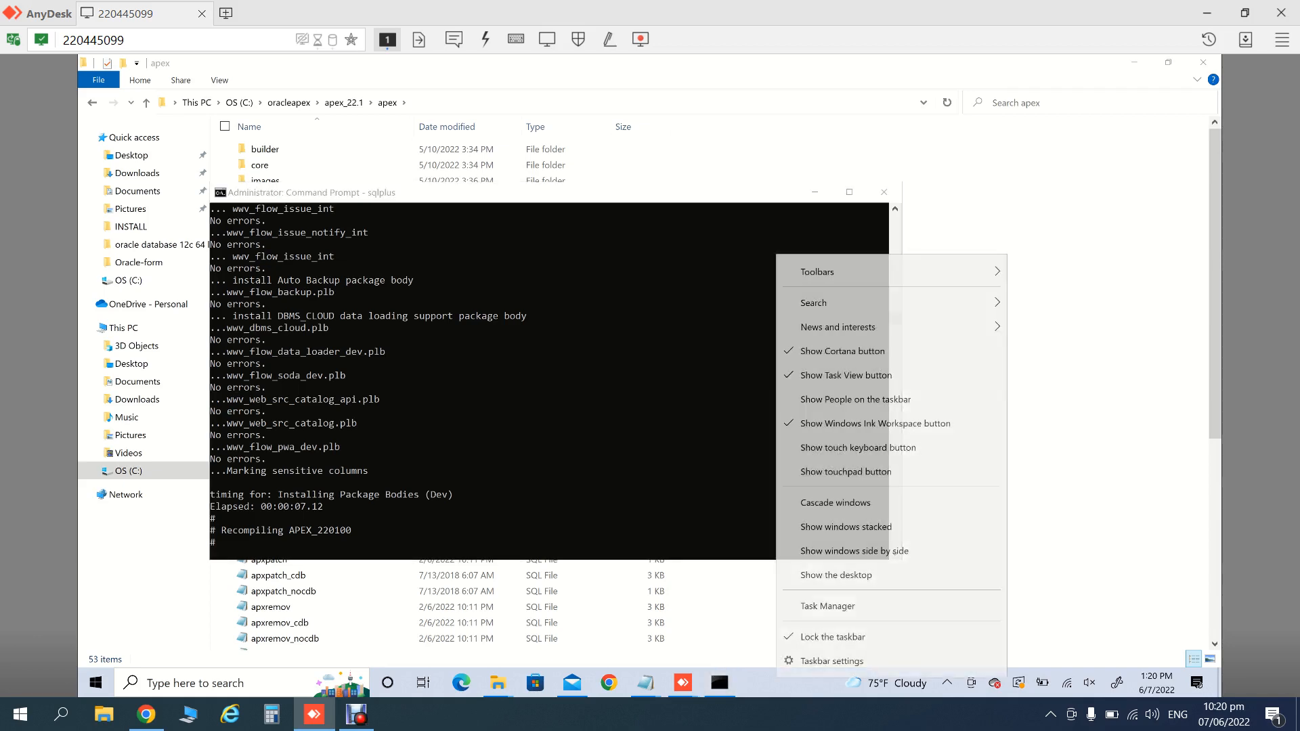
click(828, 606)
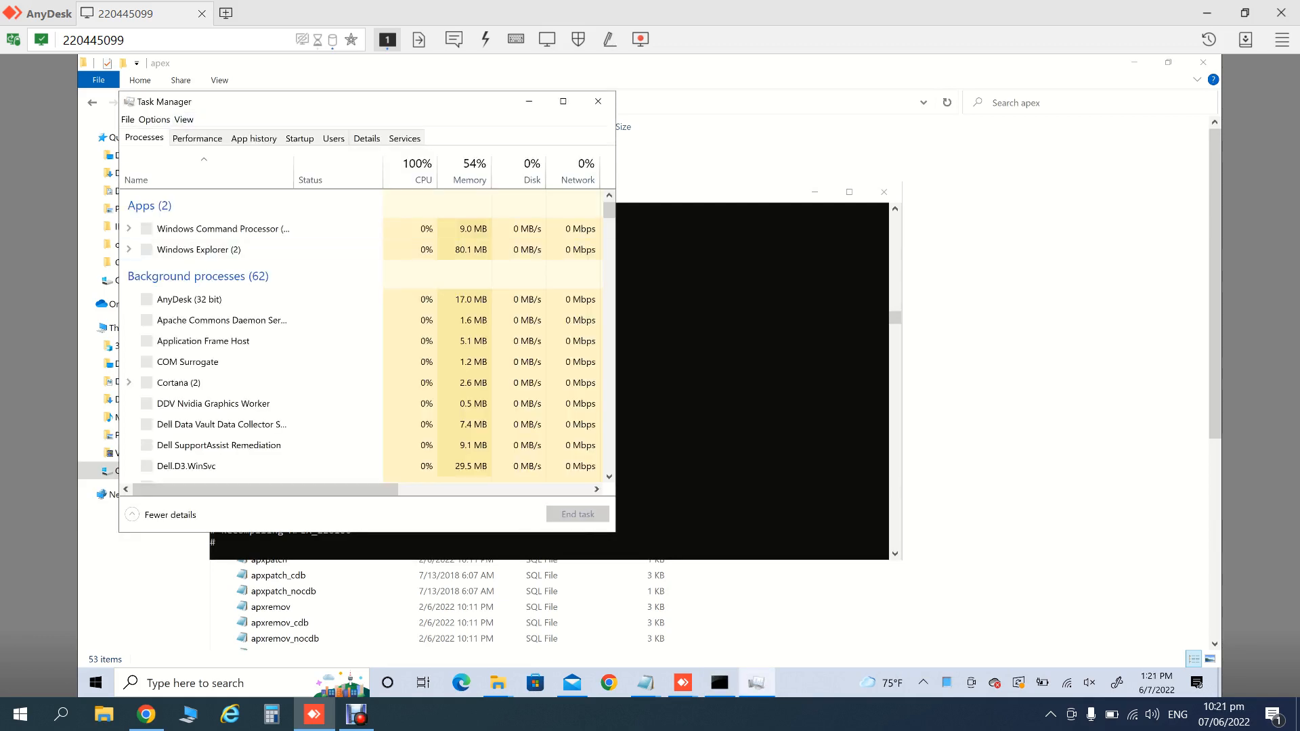
click(197, 138)
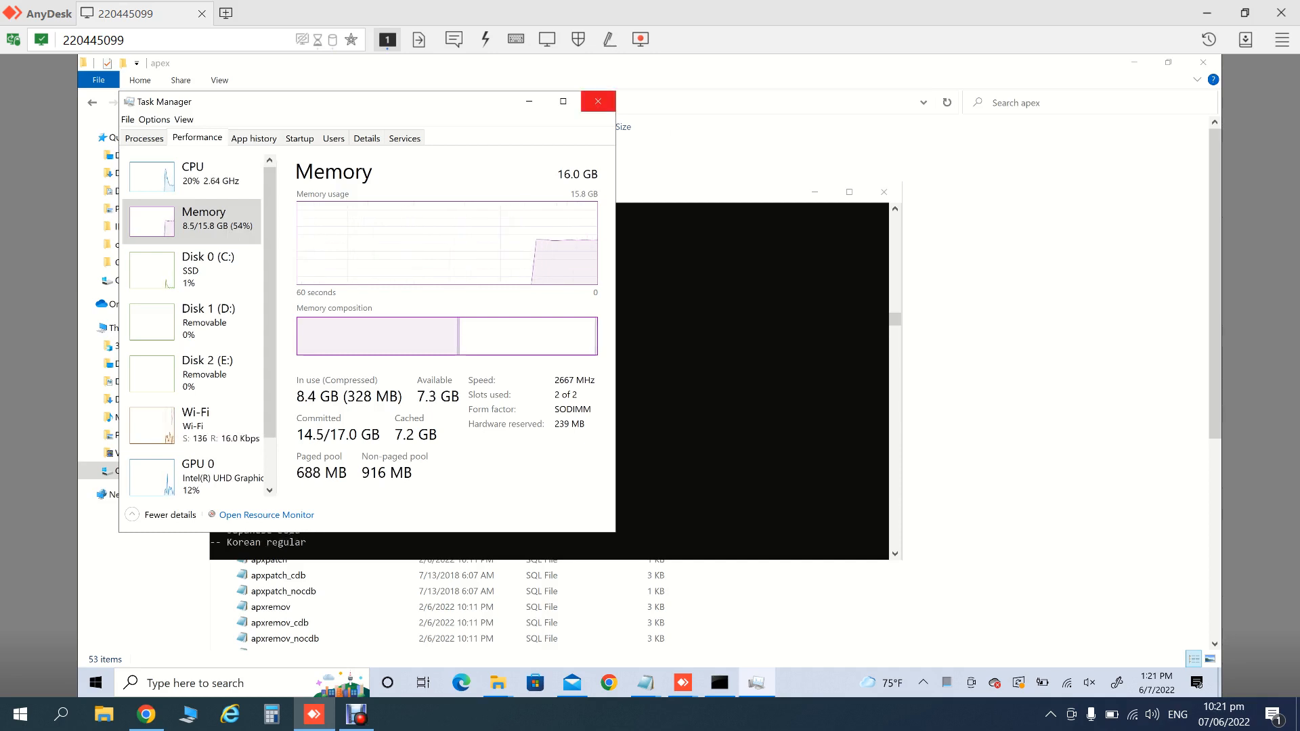
click(598, 101)
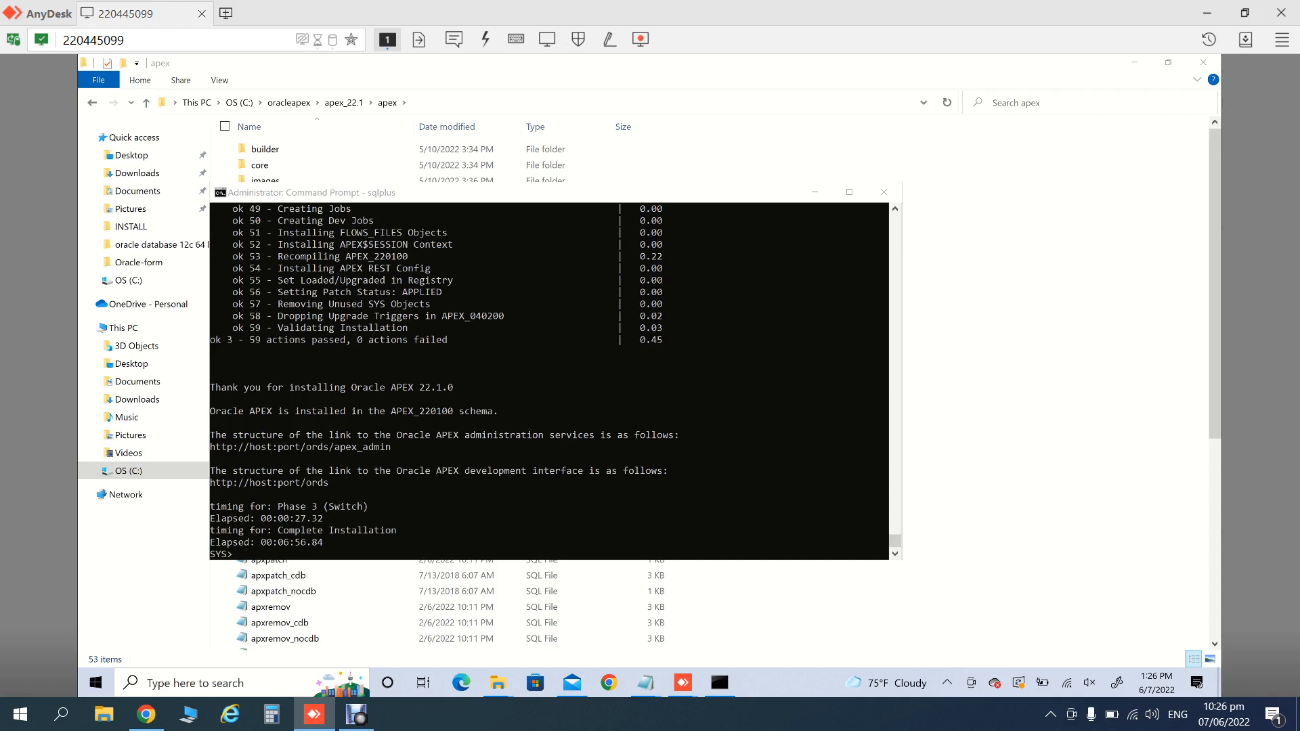
- Exit the SYS session, restart sqlplus and reconnect as SYSDBA using the recalled login
click(469, 193)
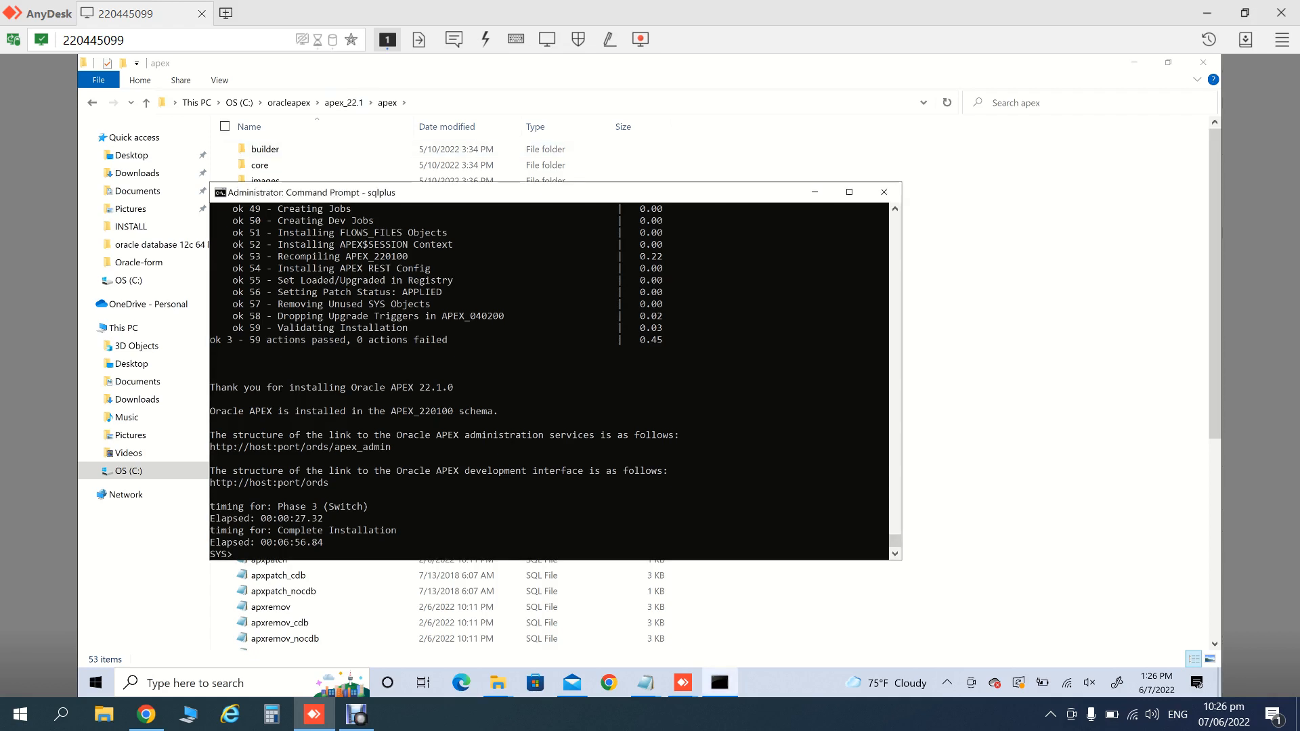
text(exit)
key(Return)
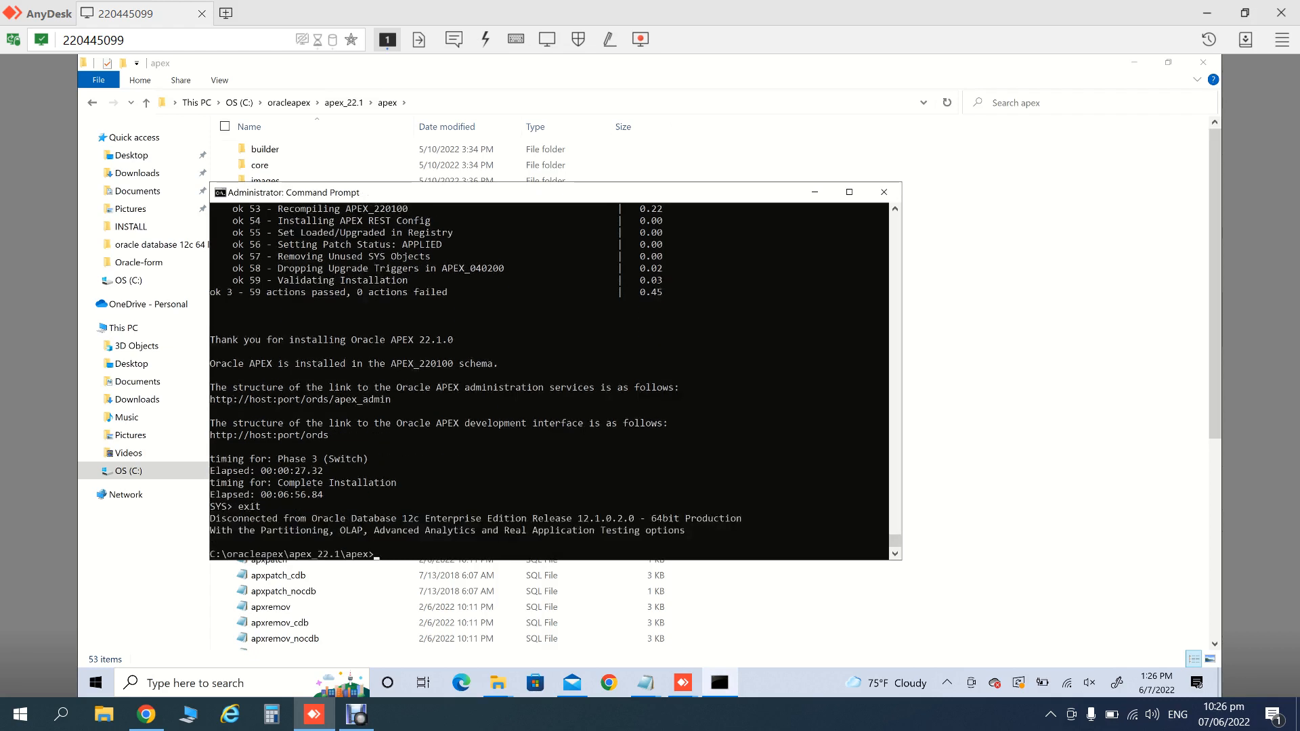
text(sqlplus)
key(Return)
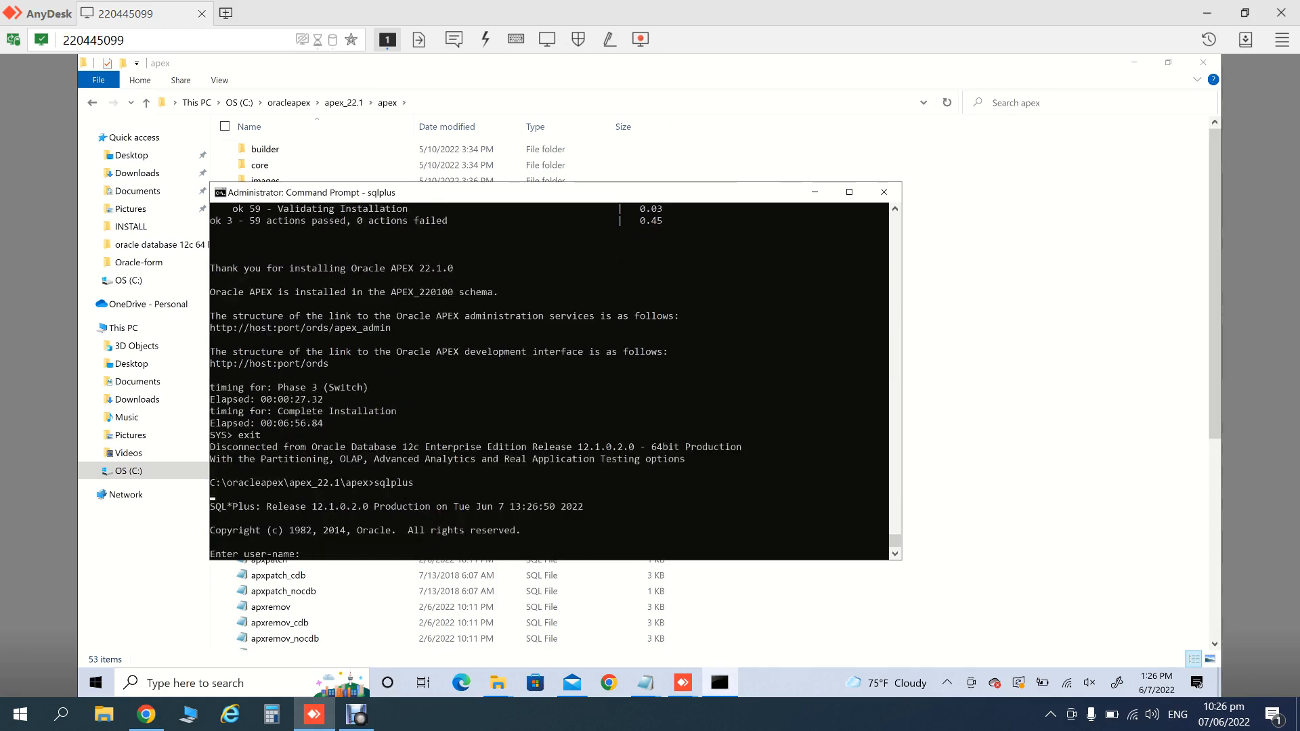
text(@apexins apex apex temp /i/)
key(Up)
key(Return)
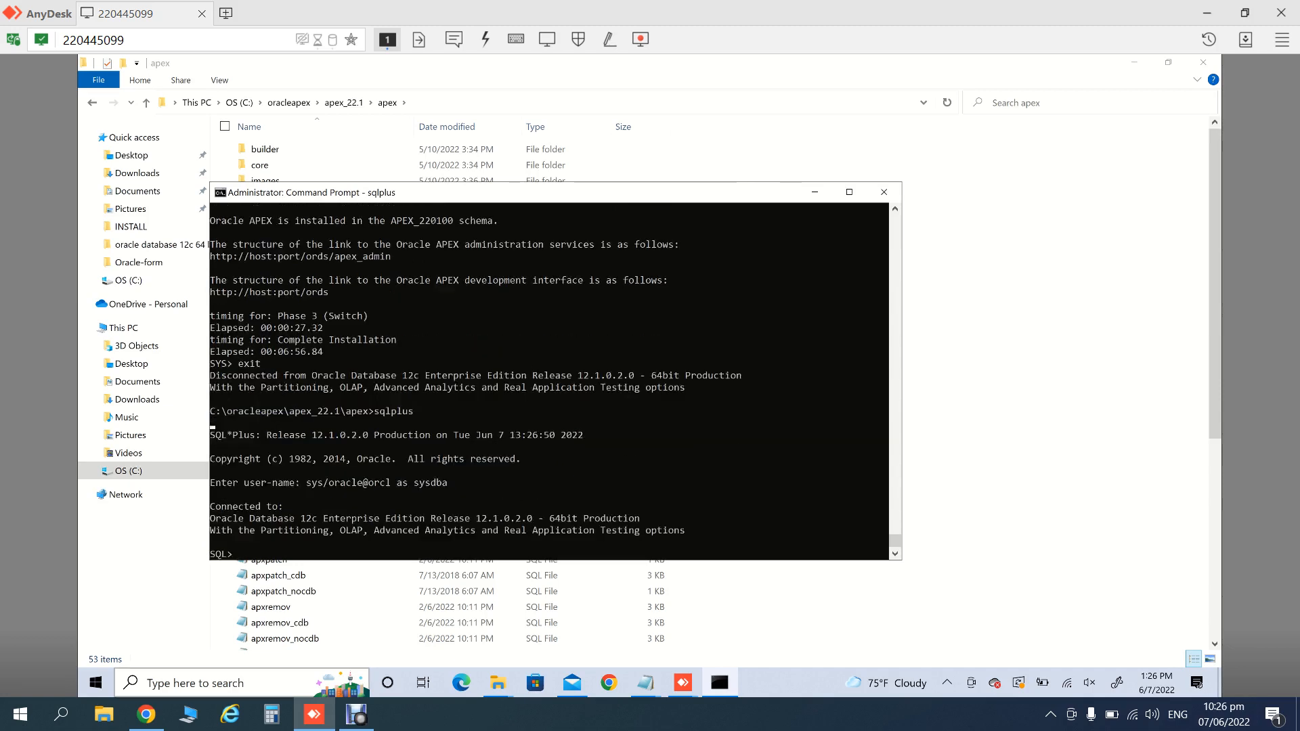
click(644, 682)
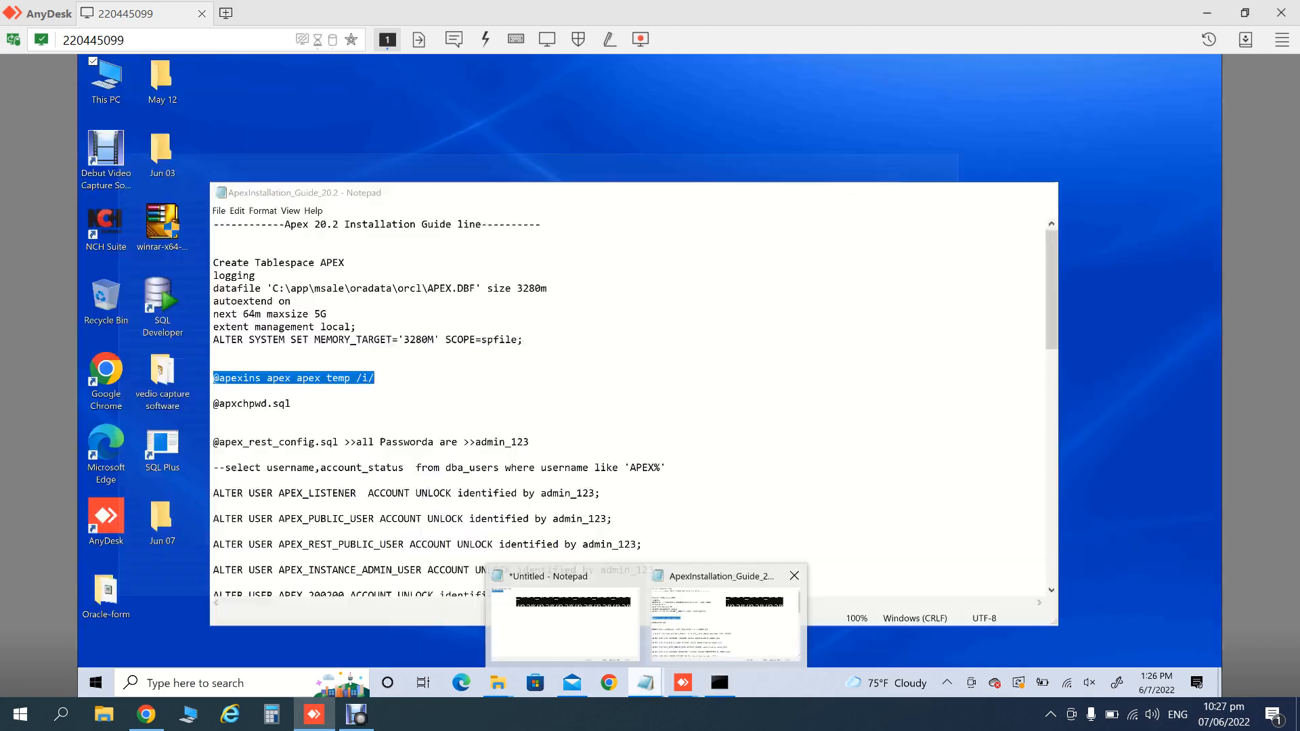
click(724, 621)
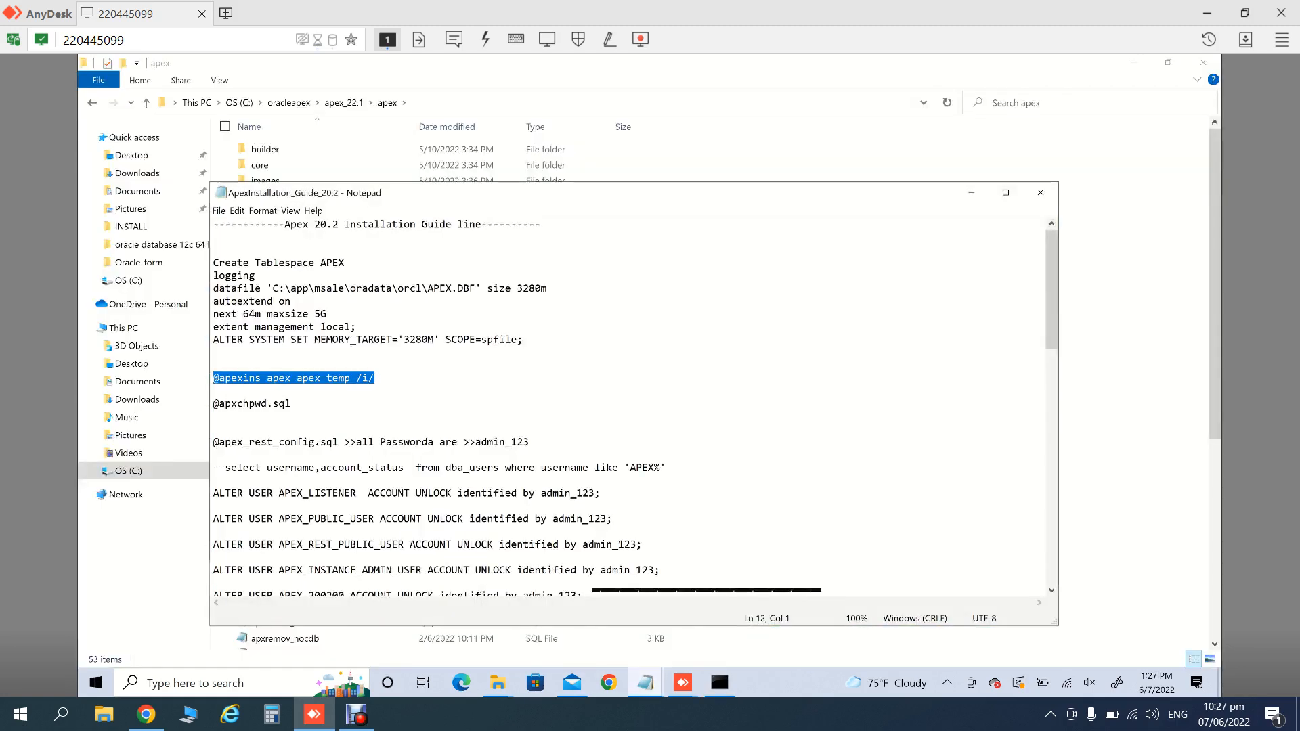
click(291, 404)
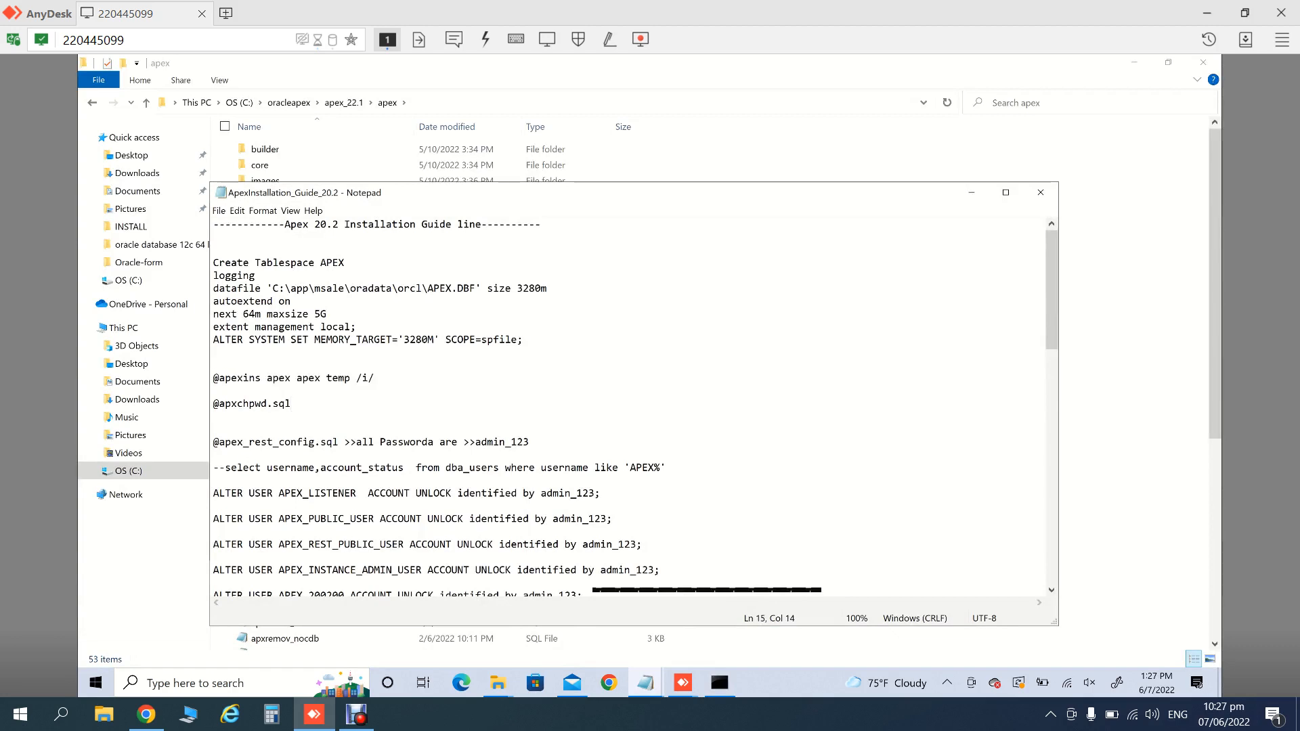
drag(291, 404, 213, 404)
key(ctrl+c)
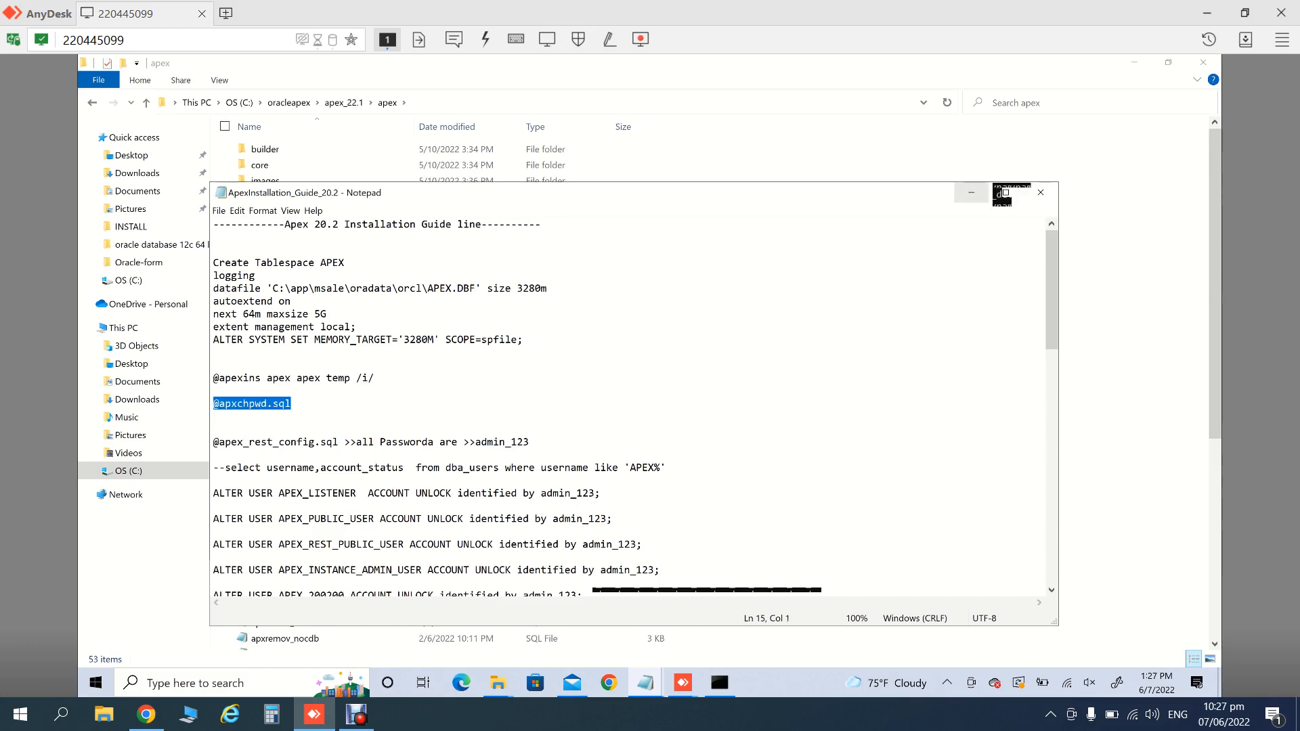
click(972, 193)
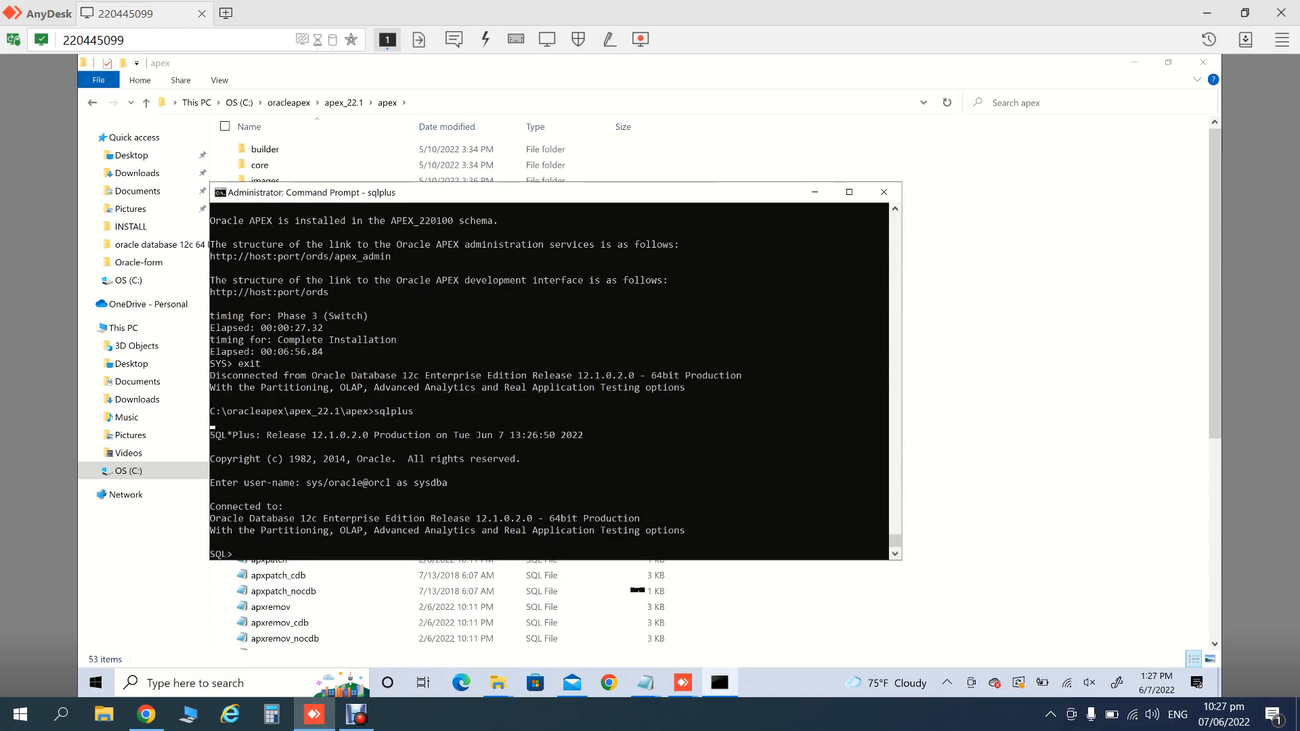
key(ctrl+v)
key(Return)
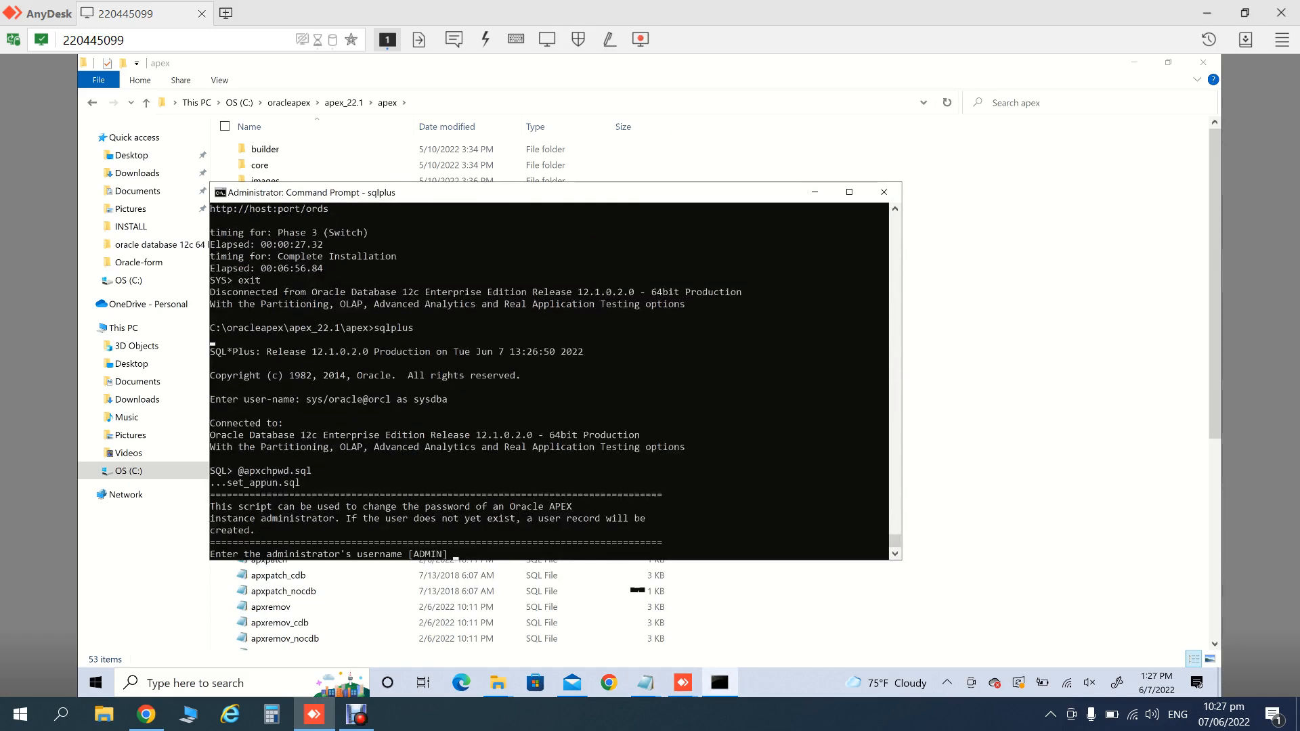
- Keep ADMIN as username, enter the administrator's e-mail and new password, then exit SQL*Plus
key(Return)
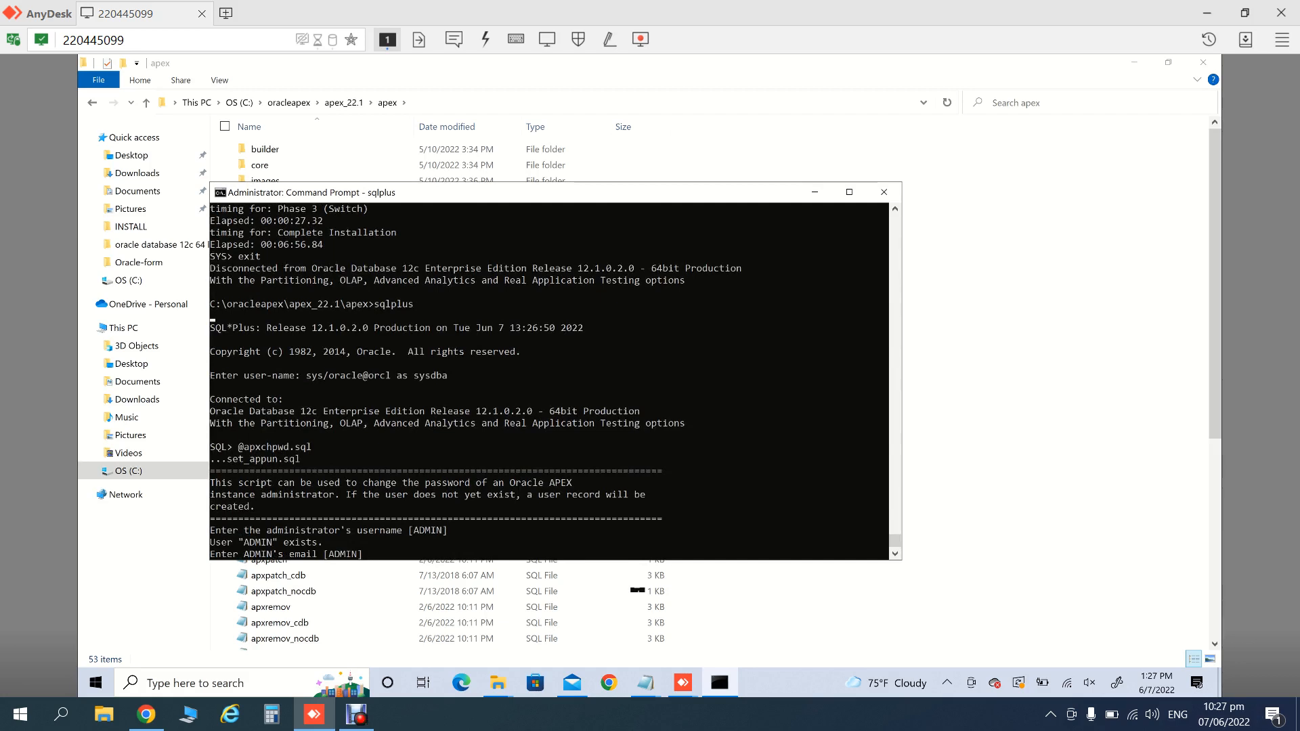
key(Return)
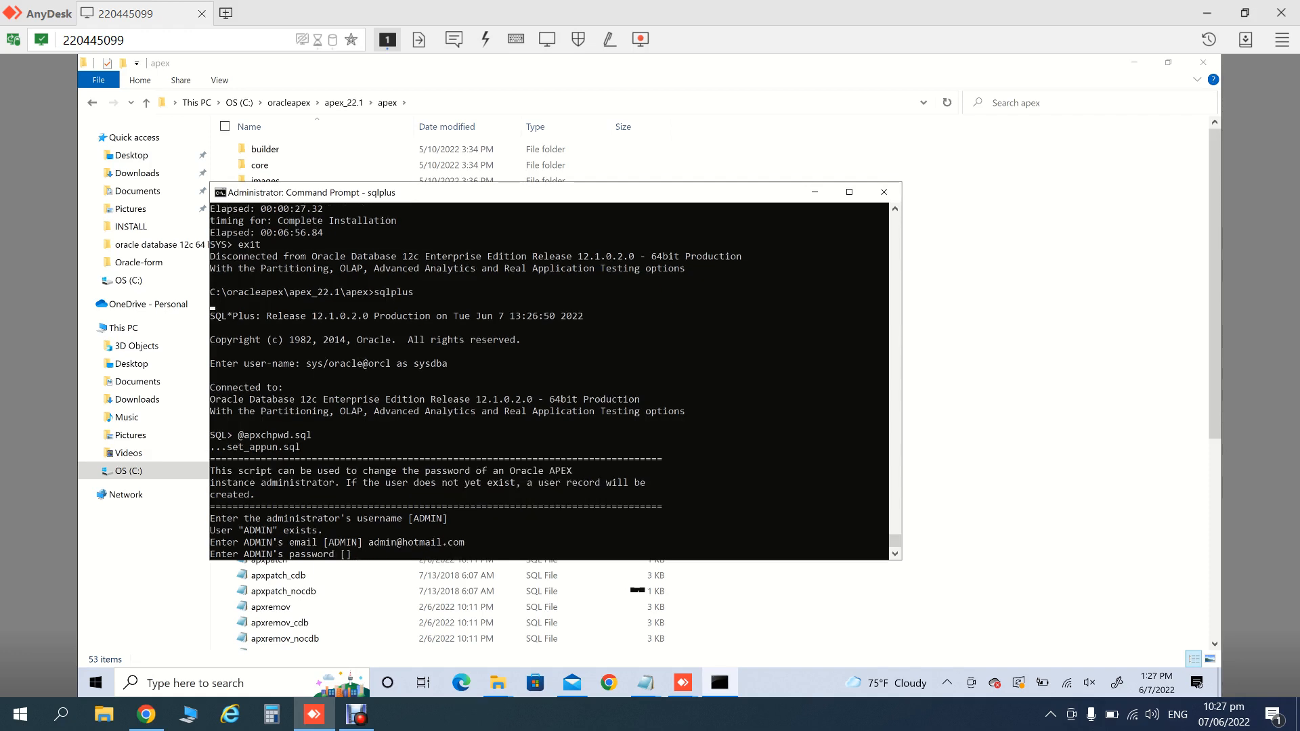
key(Return)
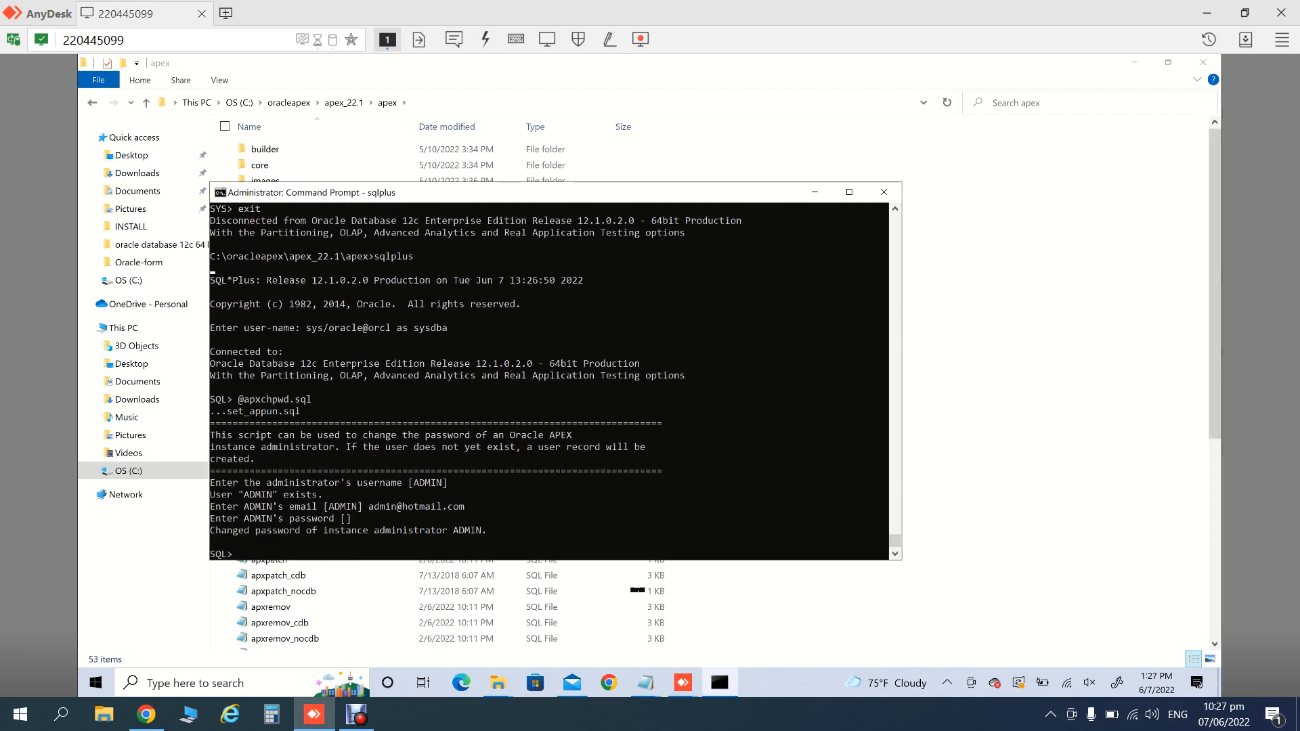
key(Up)
key(Up)
key(BackSpace)
key(BackSpace)
key(BackSpace)
key(BackSpace)
key(BackSpace)
key(BackSpace)
key(BackSpace)
key(BackSpace)
key(BackSpace)
key(BackSpace)
key(BackSpace)
key(BackSpace)
key(BackSpace)
key(BackSpace)
key(BackSpace)
key(BackSpace)
key(BackSpace)
text(exit)
key(Return)
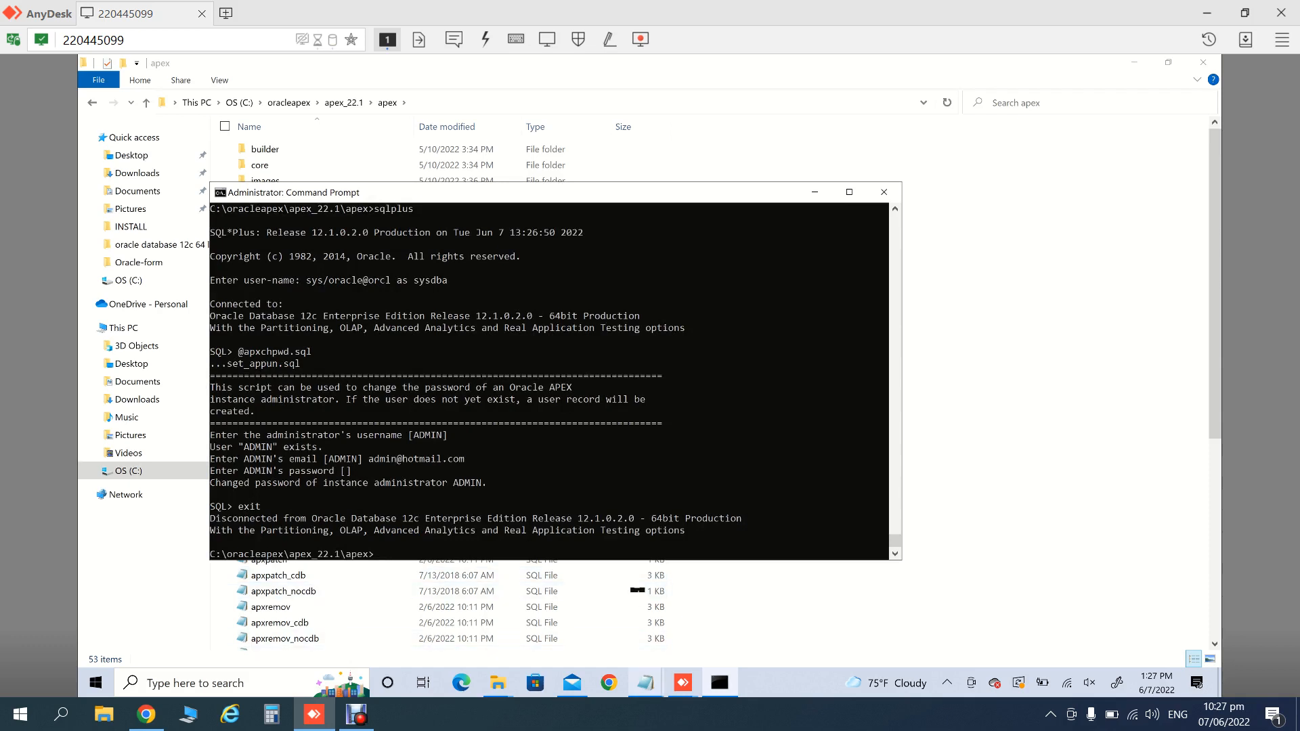
- Close the Command Prompt with exit
click(645, 682)
key(Escape)
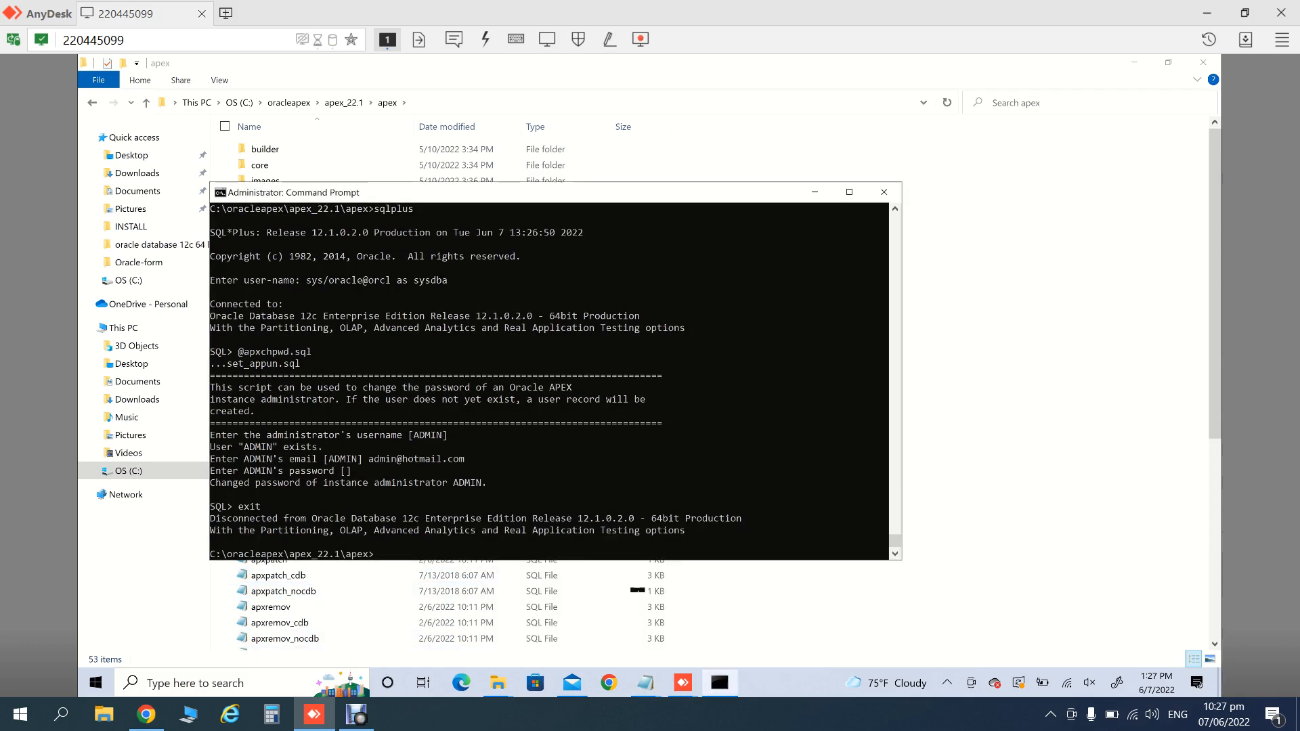
text(exit)
key(Return)
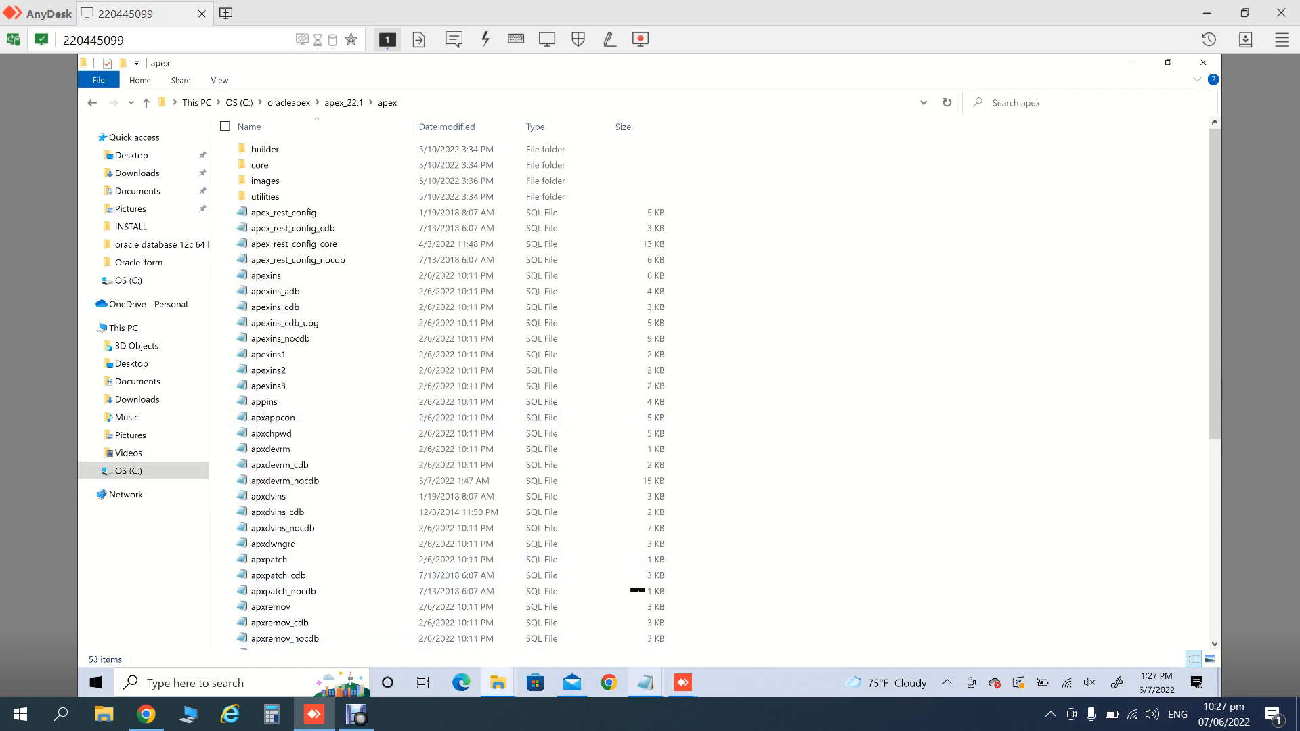
- Close the installation guide and discard the untitled Notepad note without saving
click(646, 682)
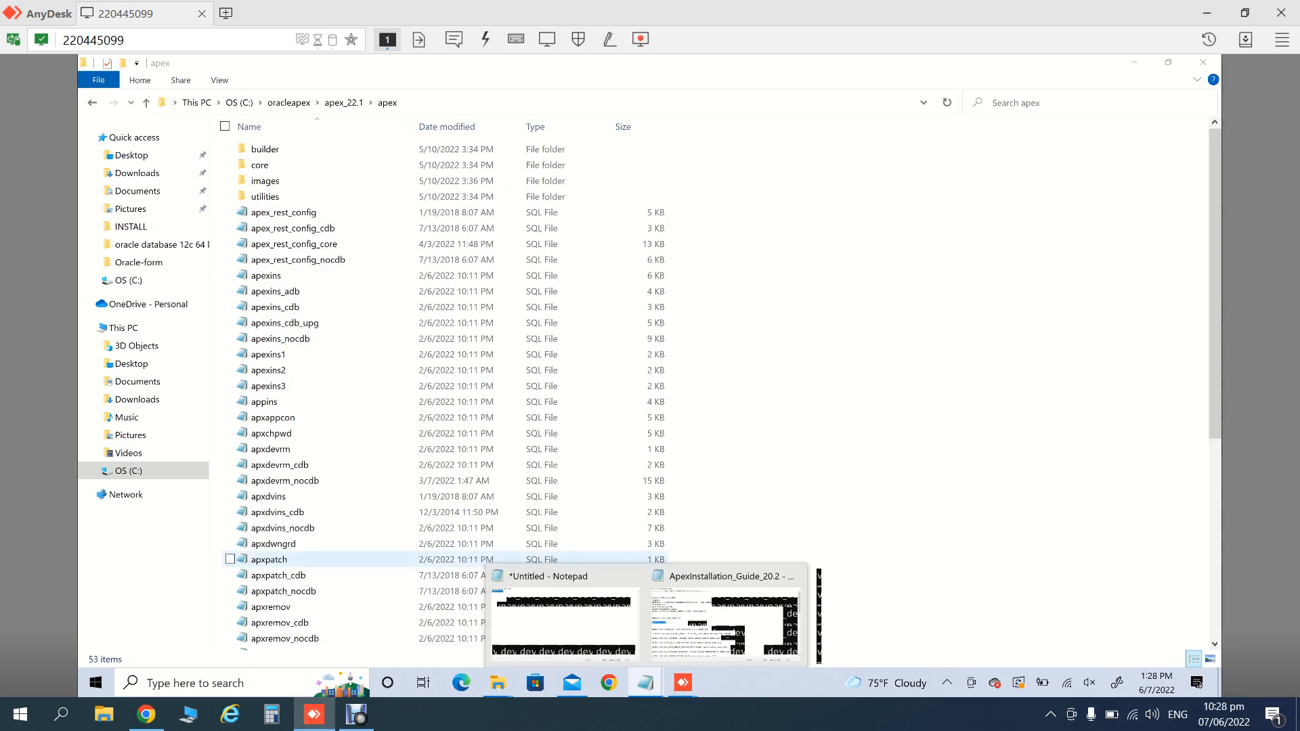
click(725, 620)
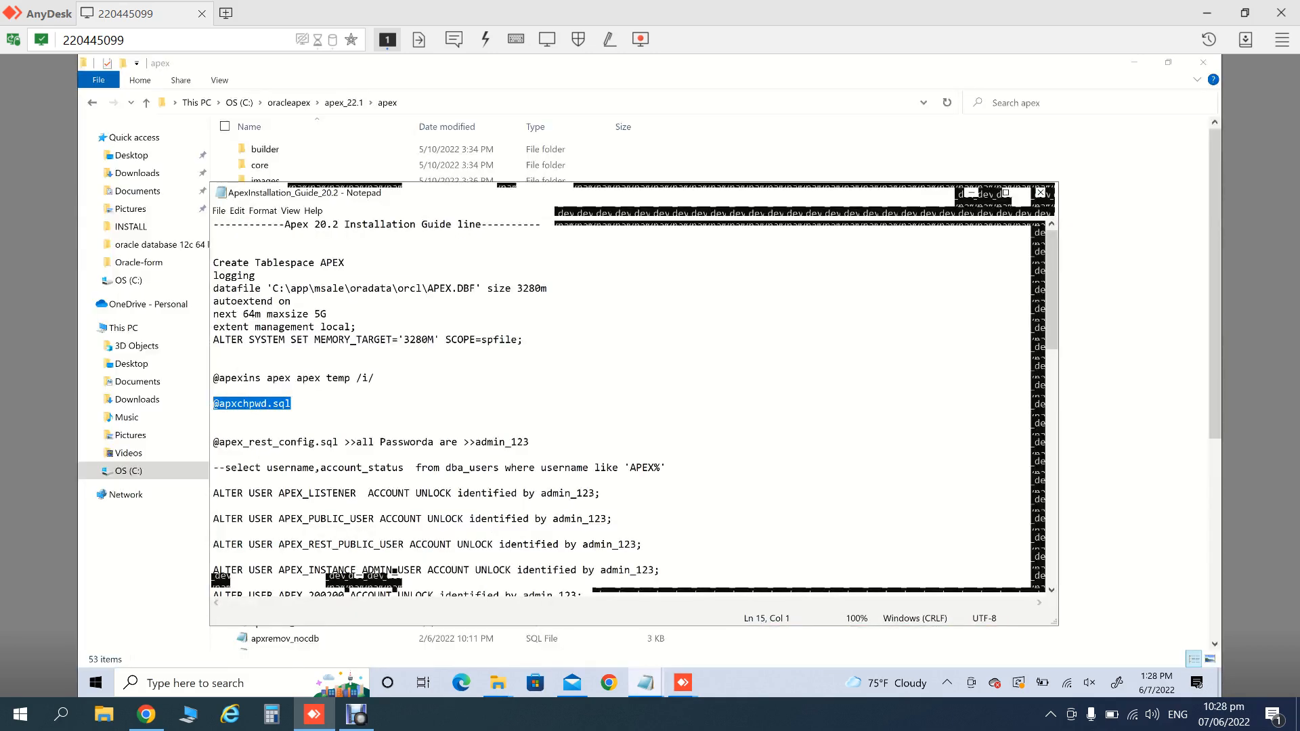
click(595, 468)
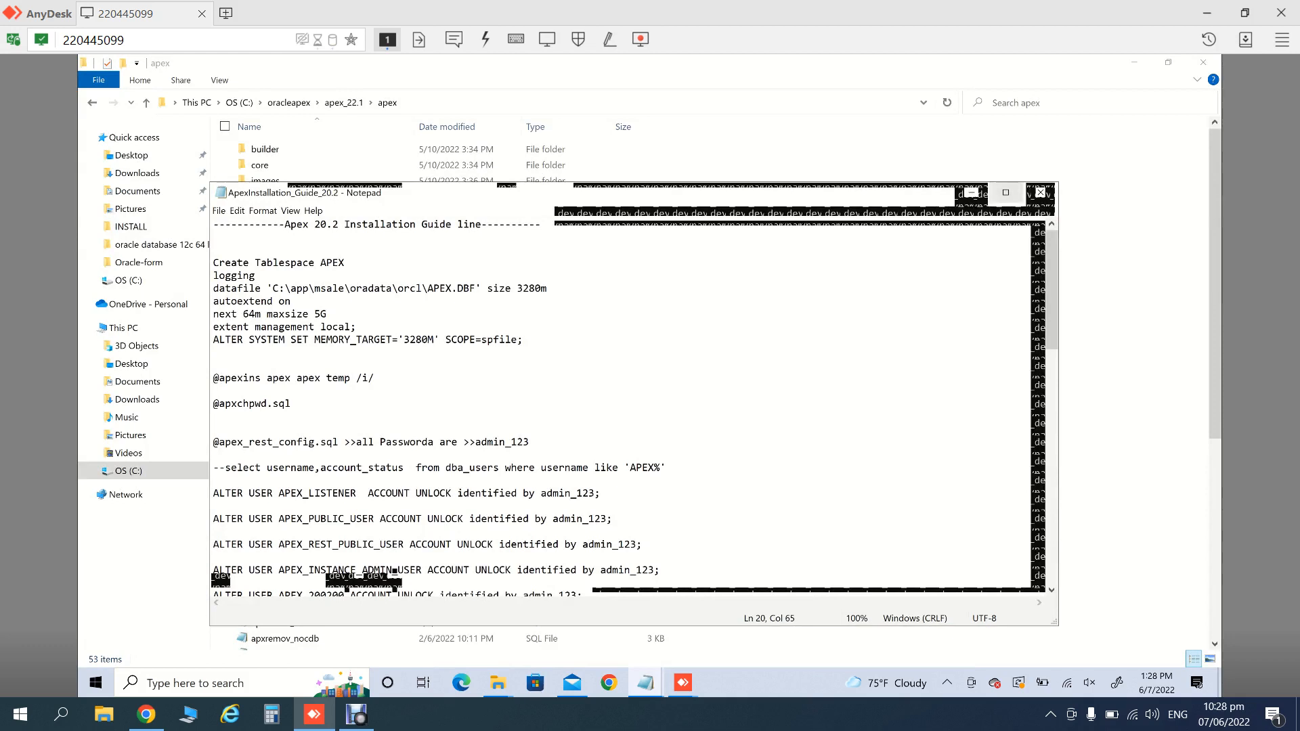
click(1041, 192)
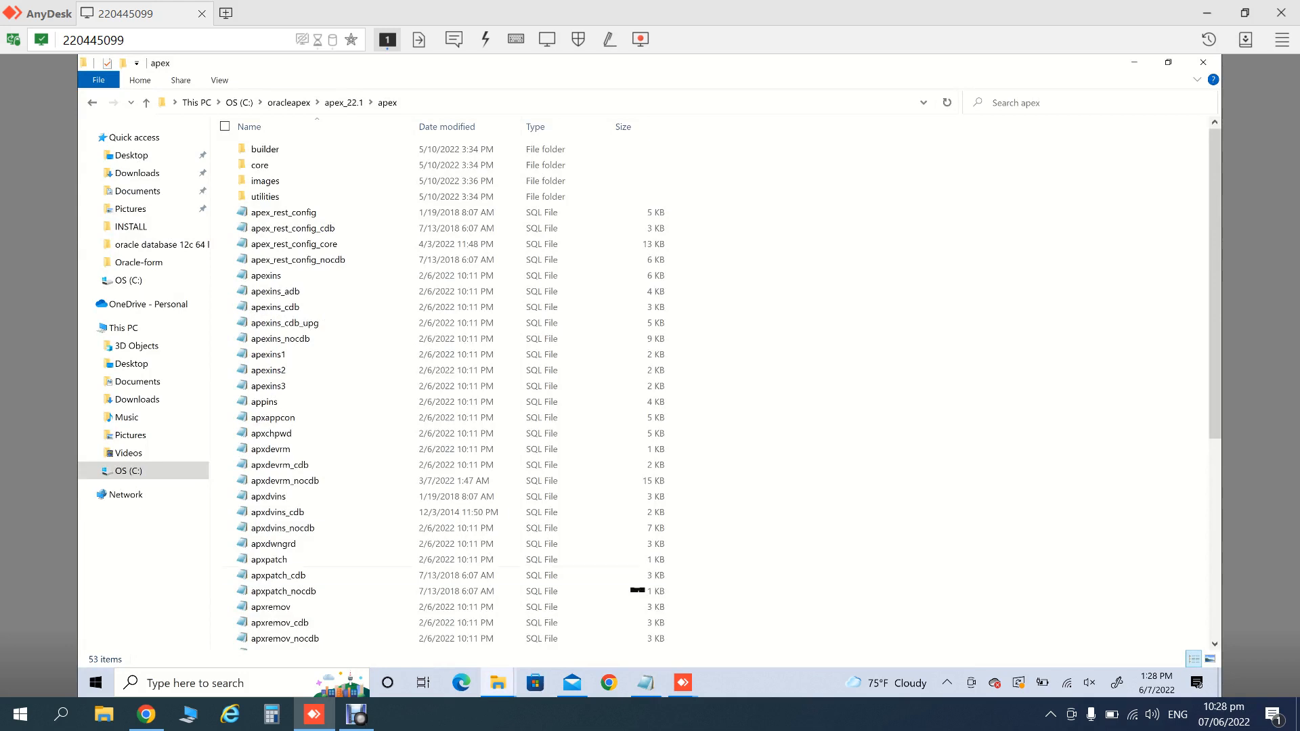
click(645, 683)
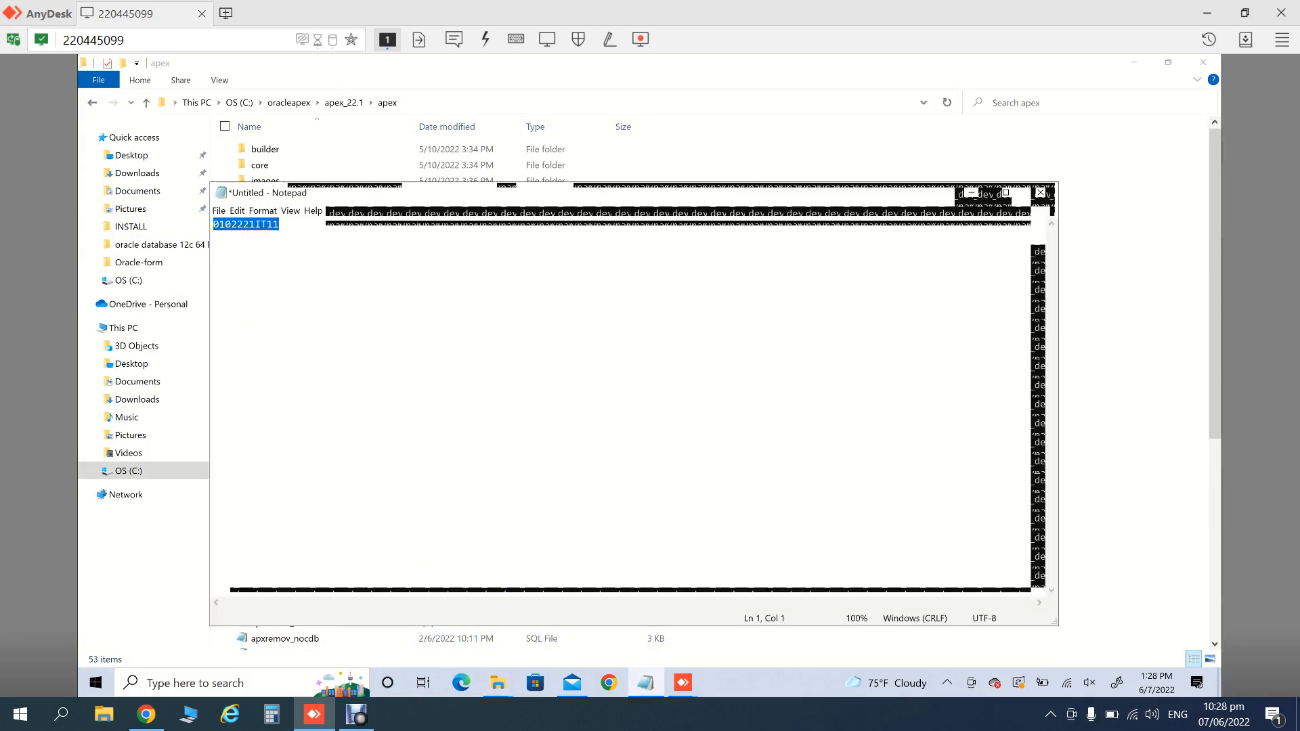
click(279, 224)
click(1041, 192)
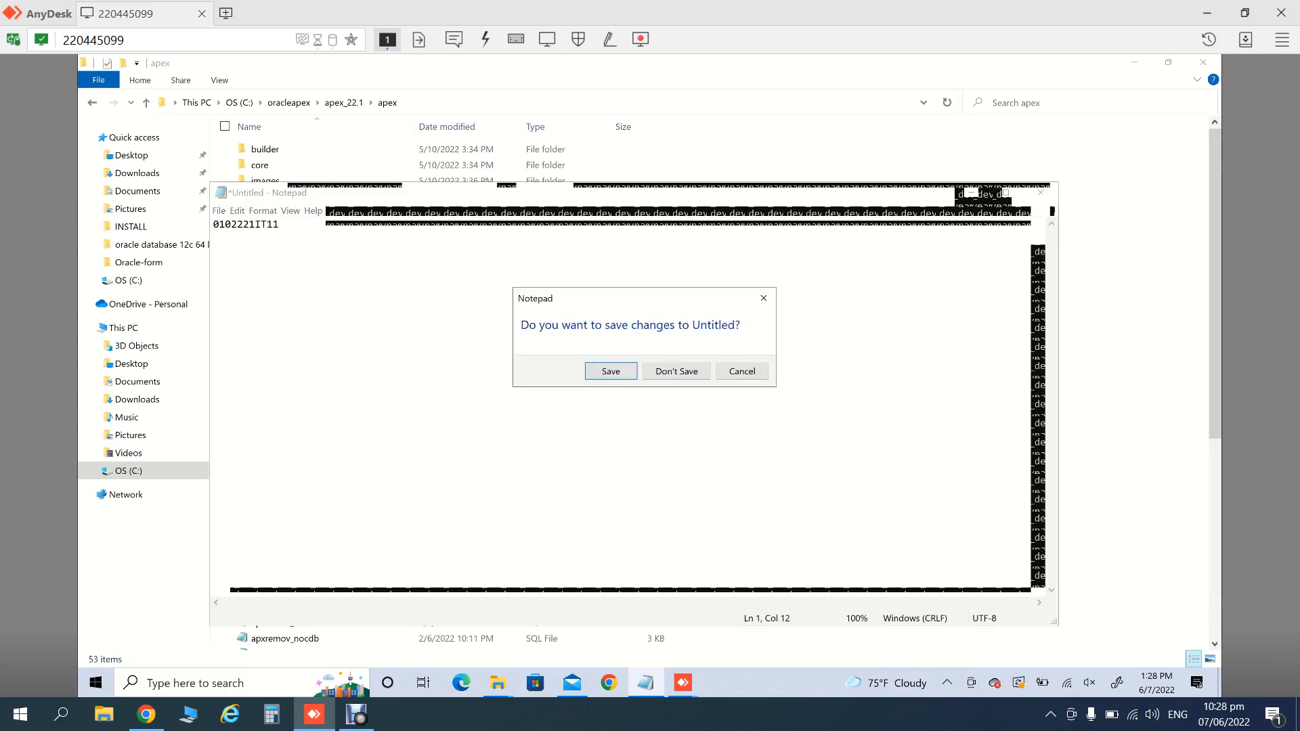
click(676, 371)
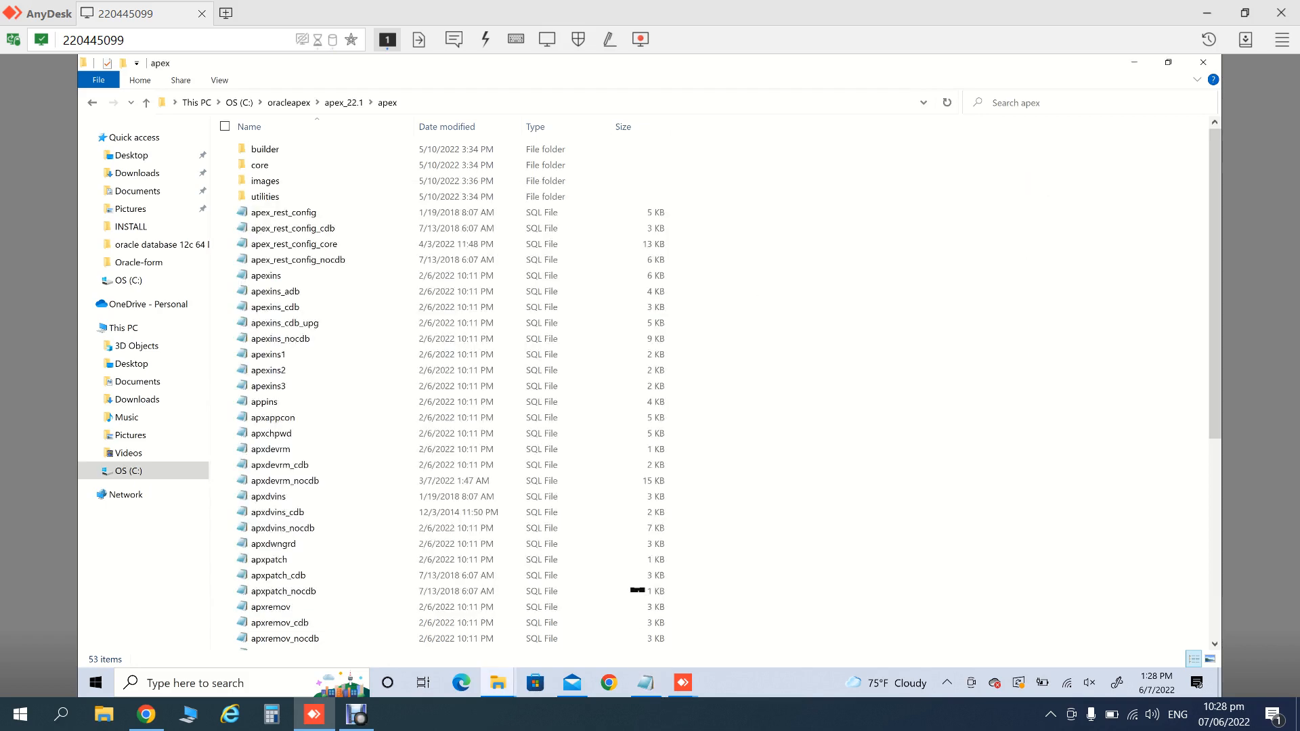
- Bring the Mail window forward and close it
mouse_move(572, 683)
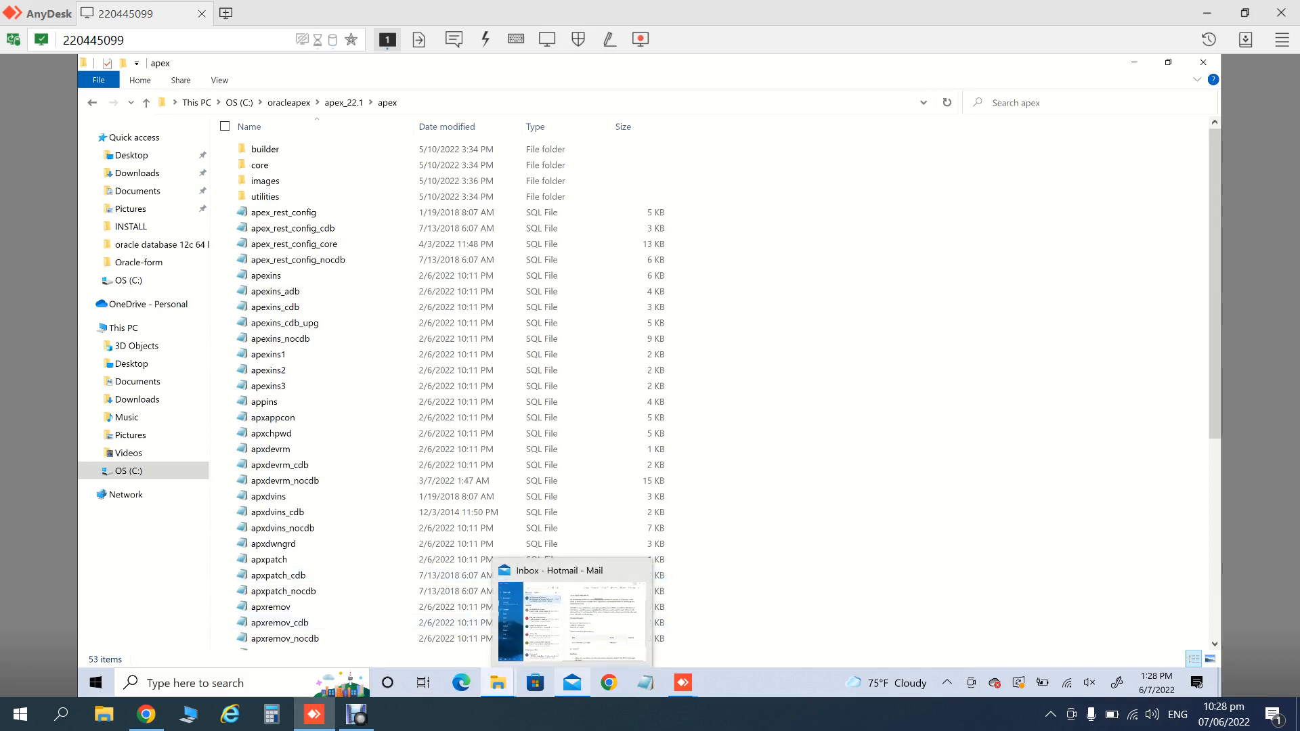
click(573, 683)
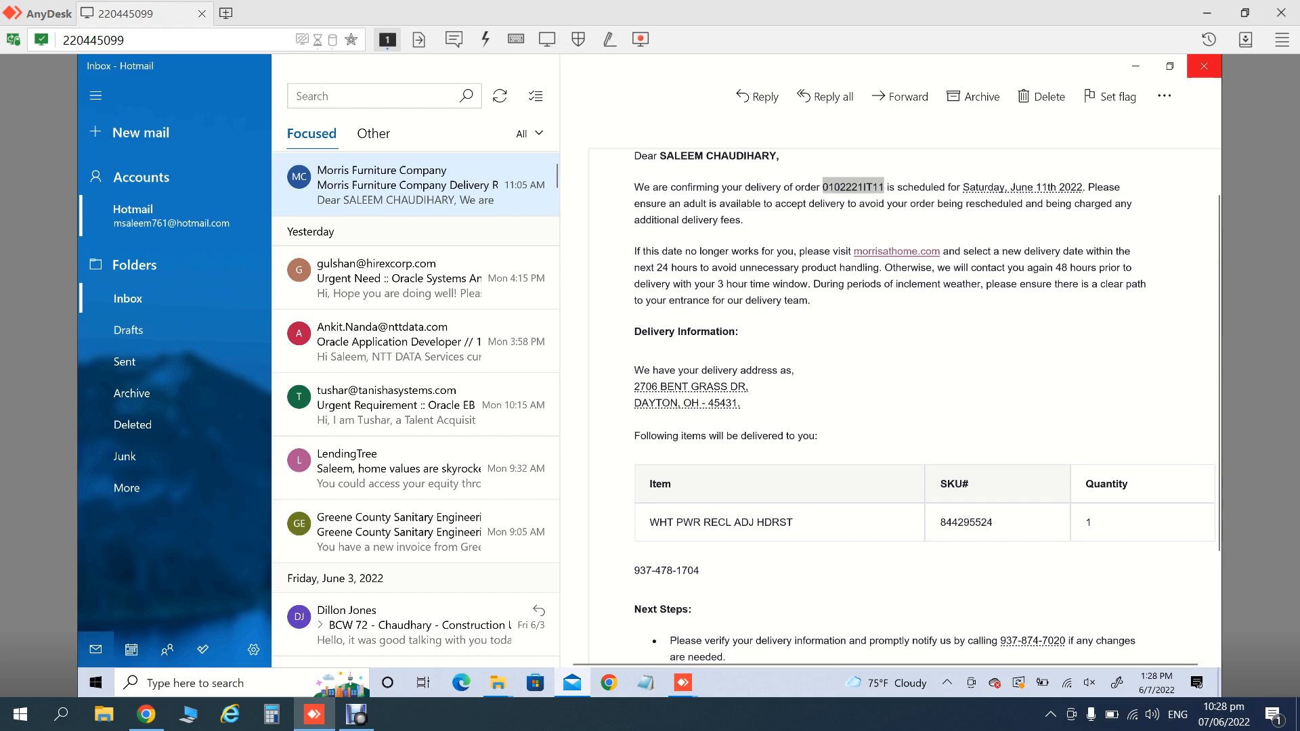
click(1204, 66)
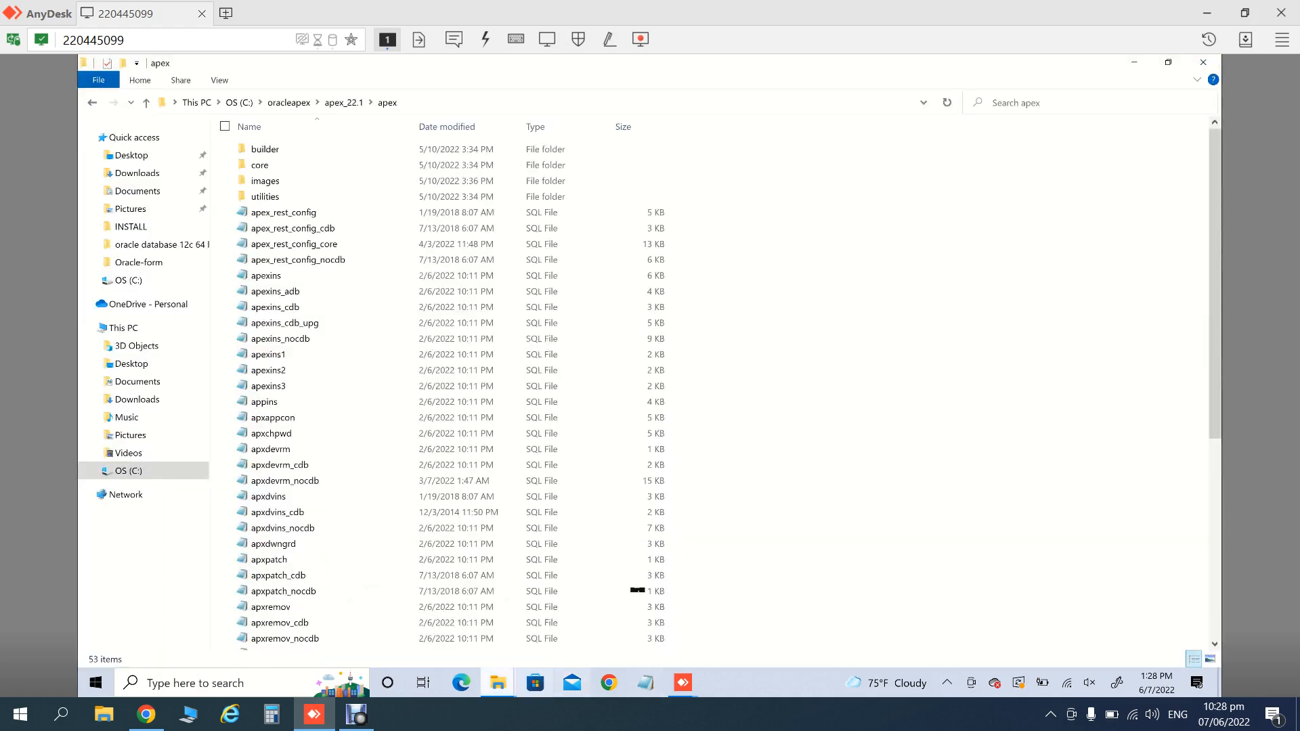
mouse_move(497, 682)
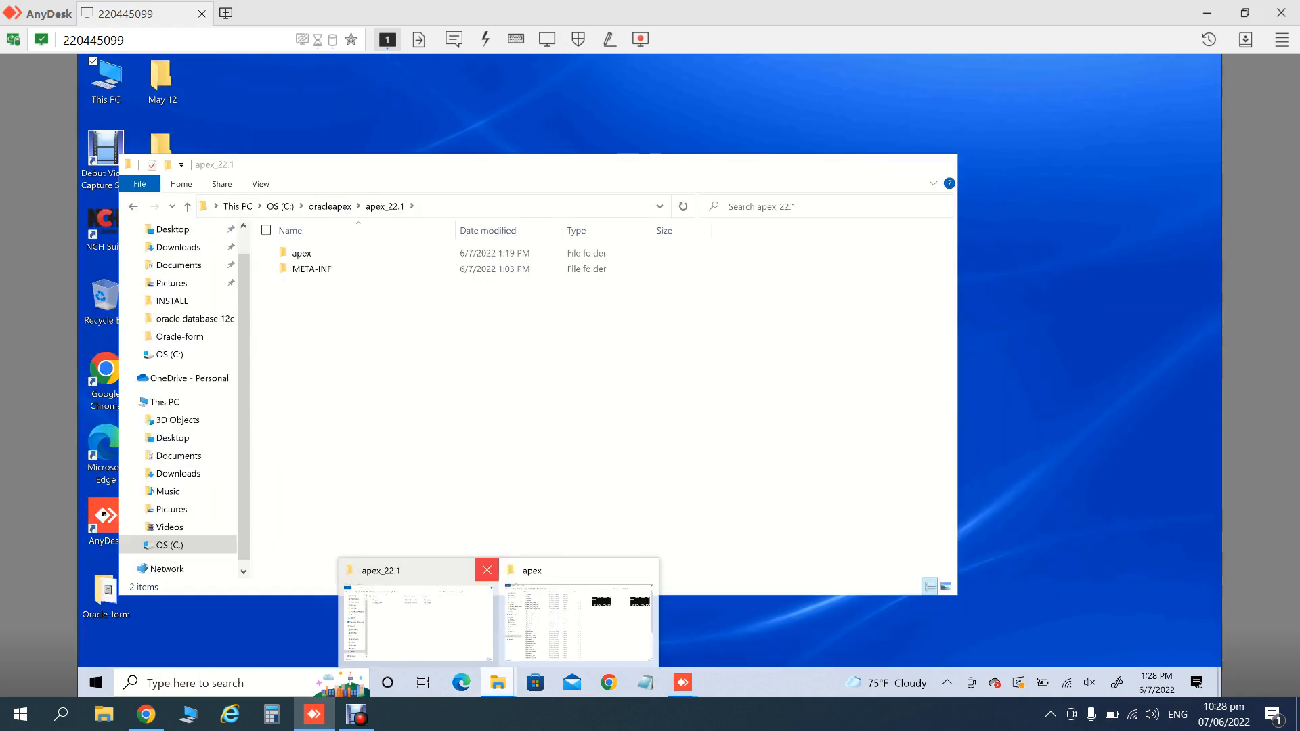
- Switch to the apex folder window and browse from drive C: to Downloads
click(486, 570)
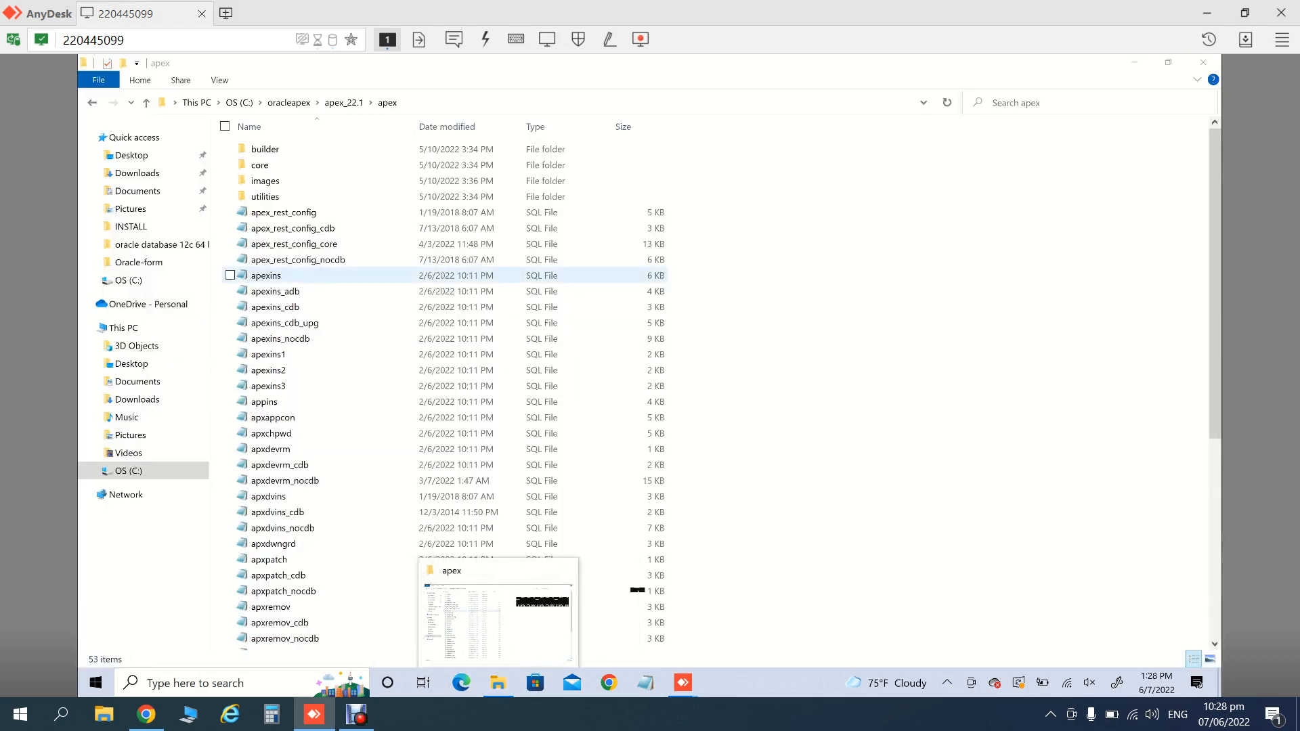
click(486, 572)
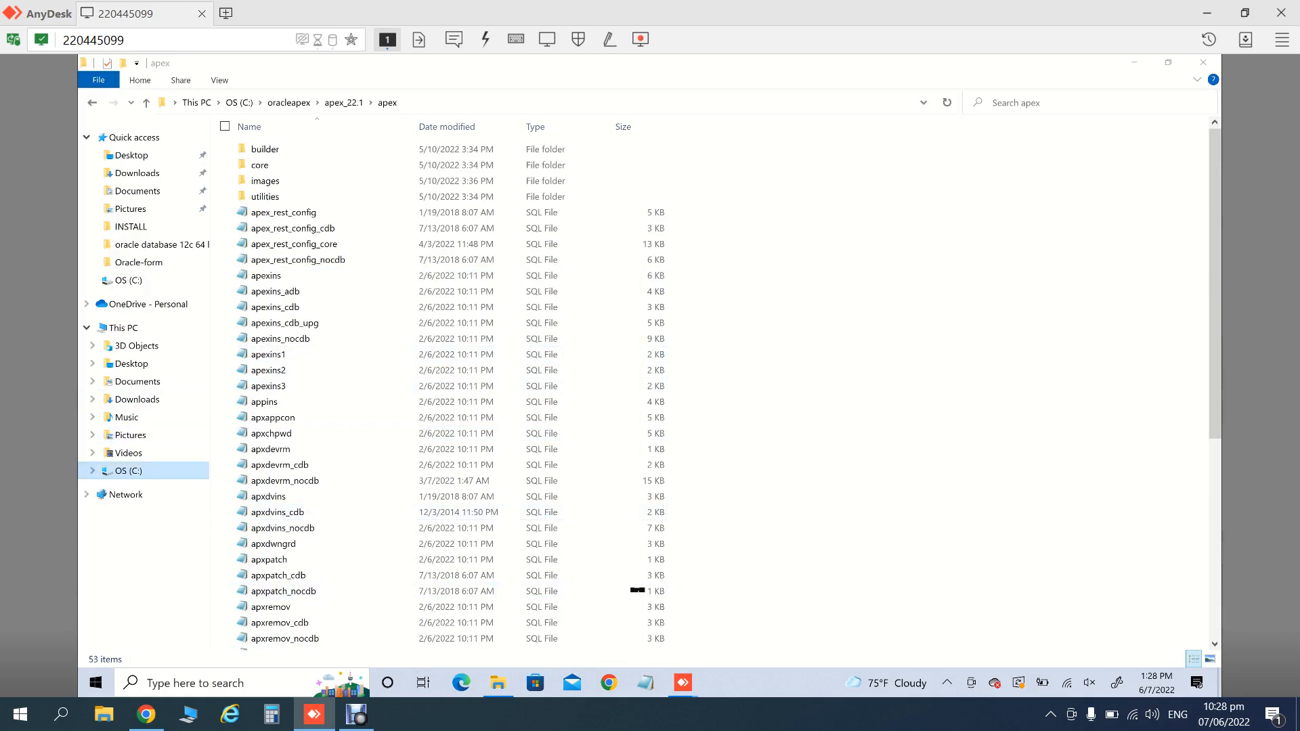
click(129, 471)
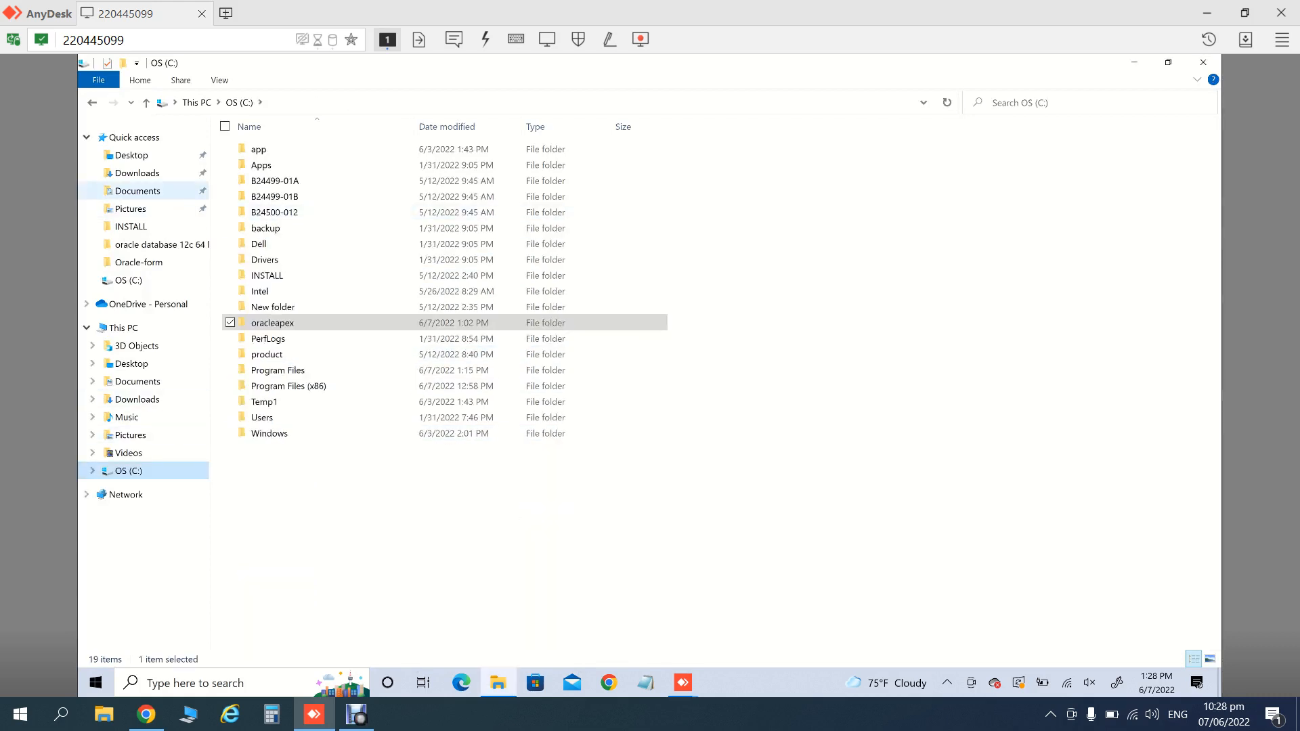
right_click(307, 518)
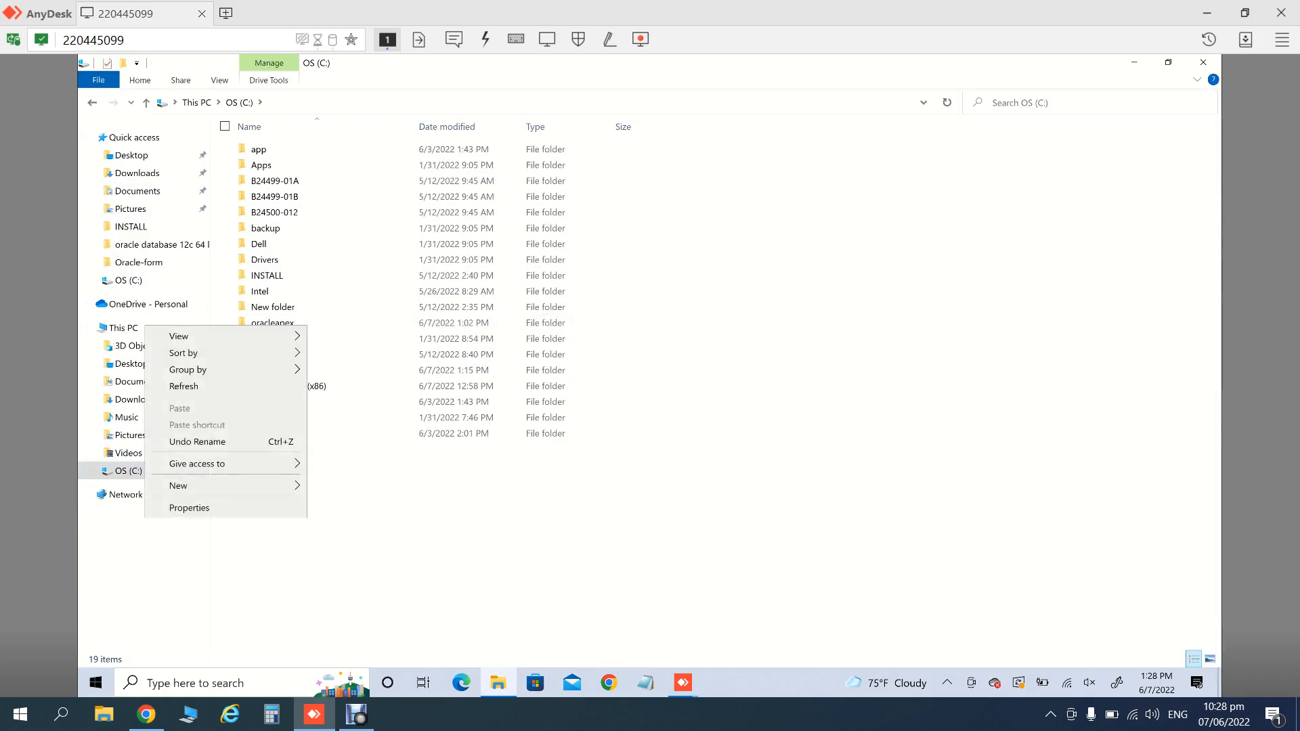
click(137, 191)
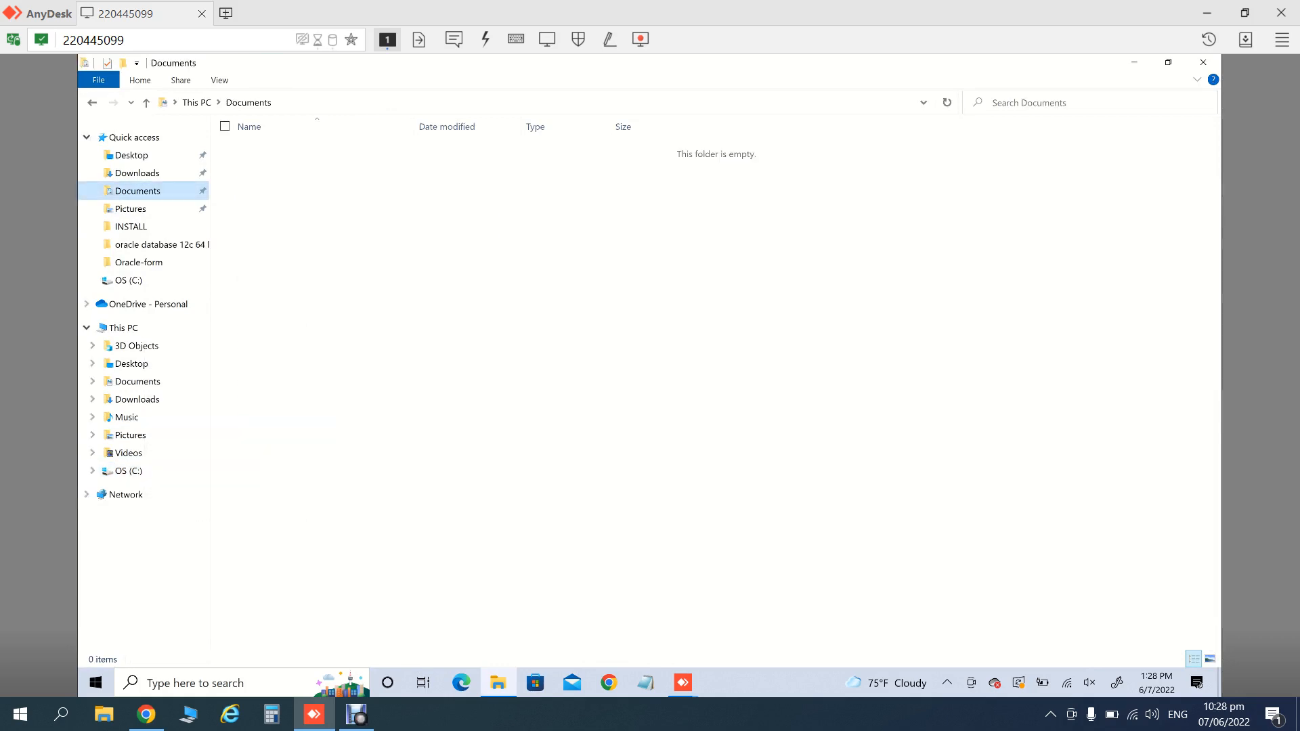
click(137, 173)
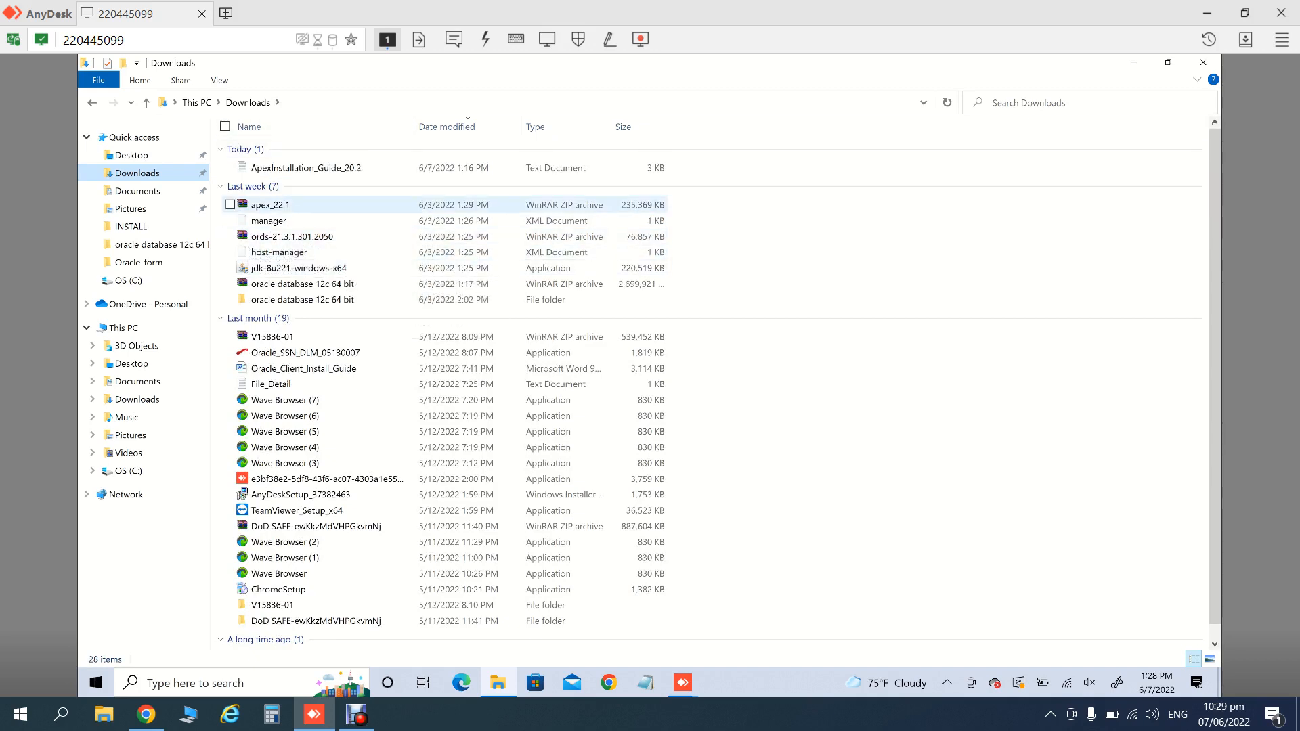
- Paste the ords-21.3.1.301.2050 archive into C:\, granting administrator permission
click(292, 237)
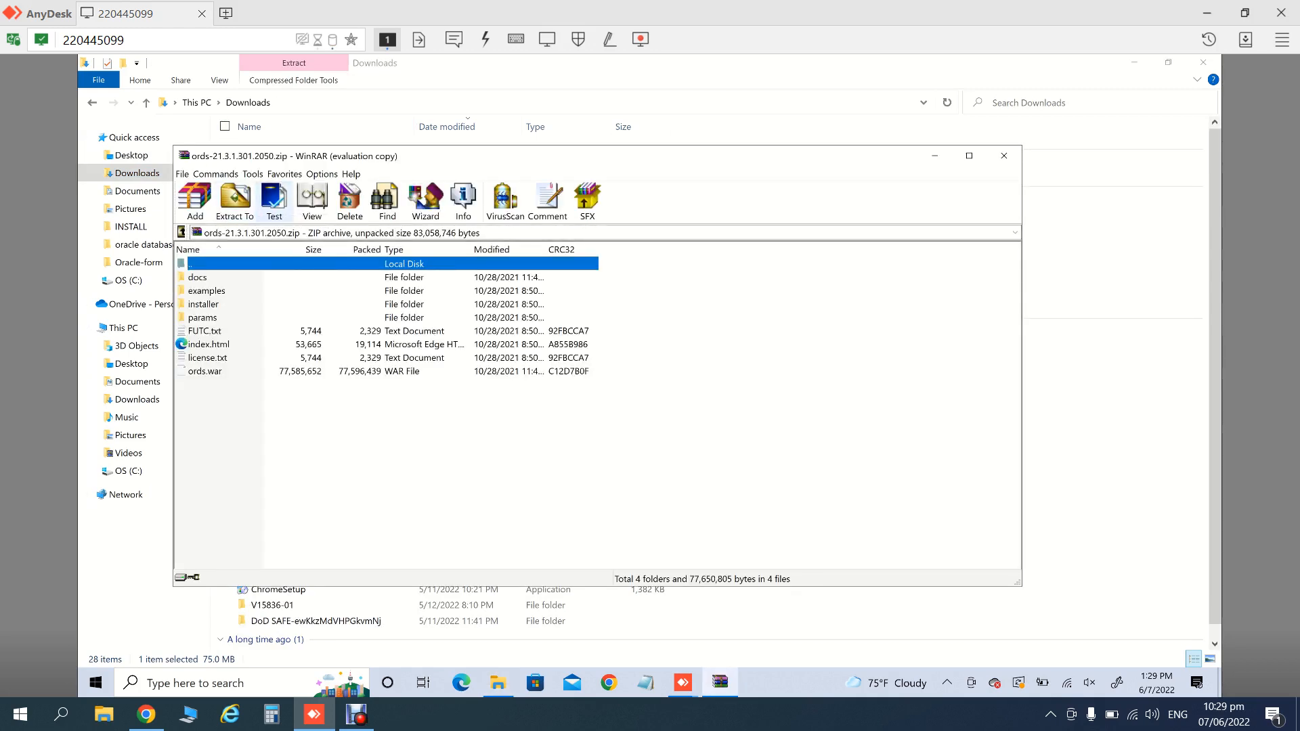
click(1005, 156)
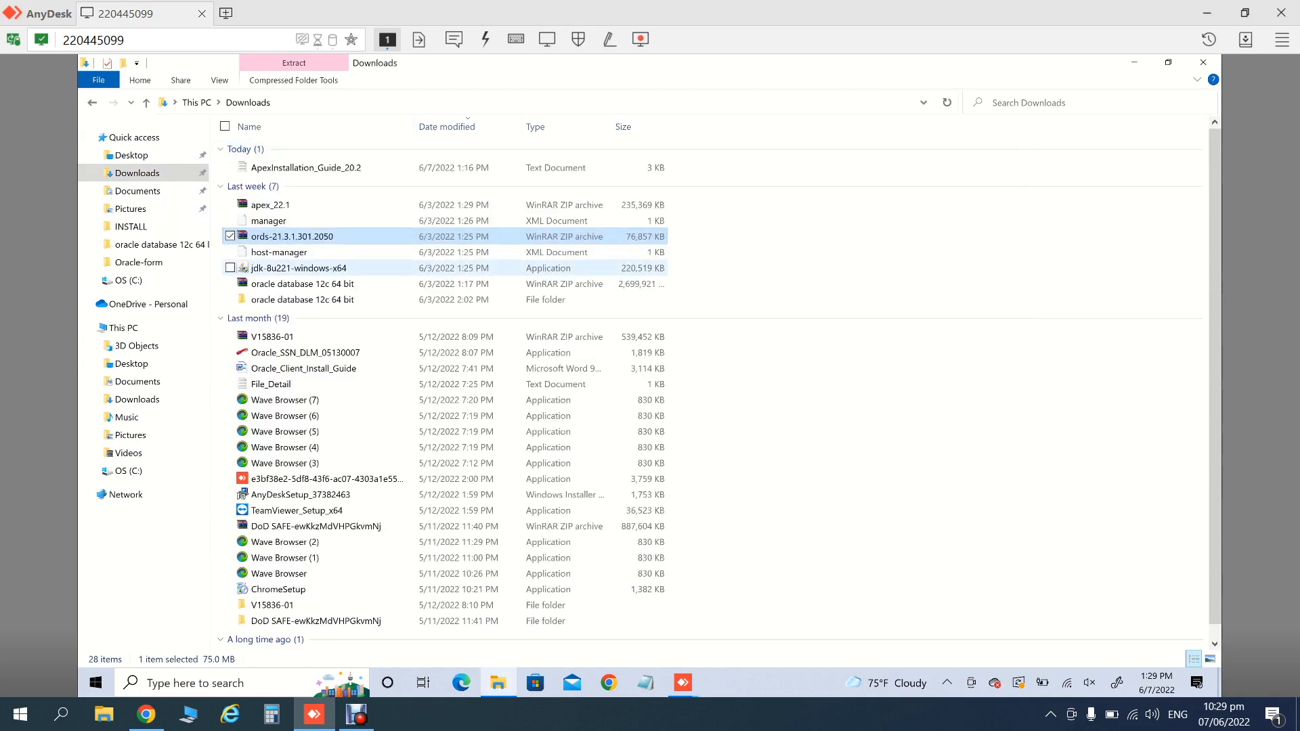
click(129, 470)
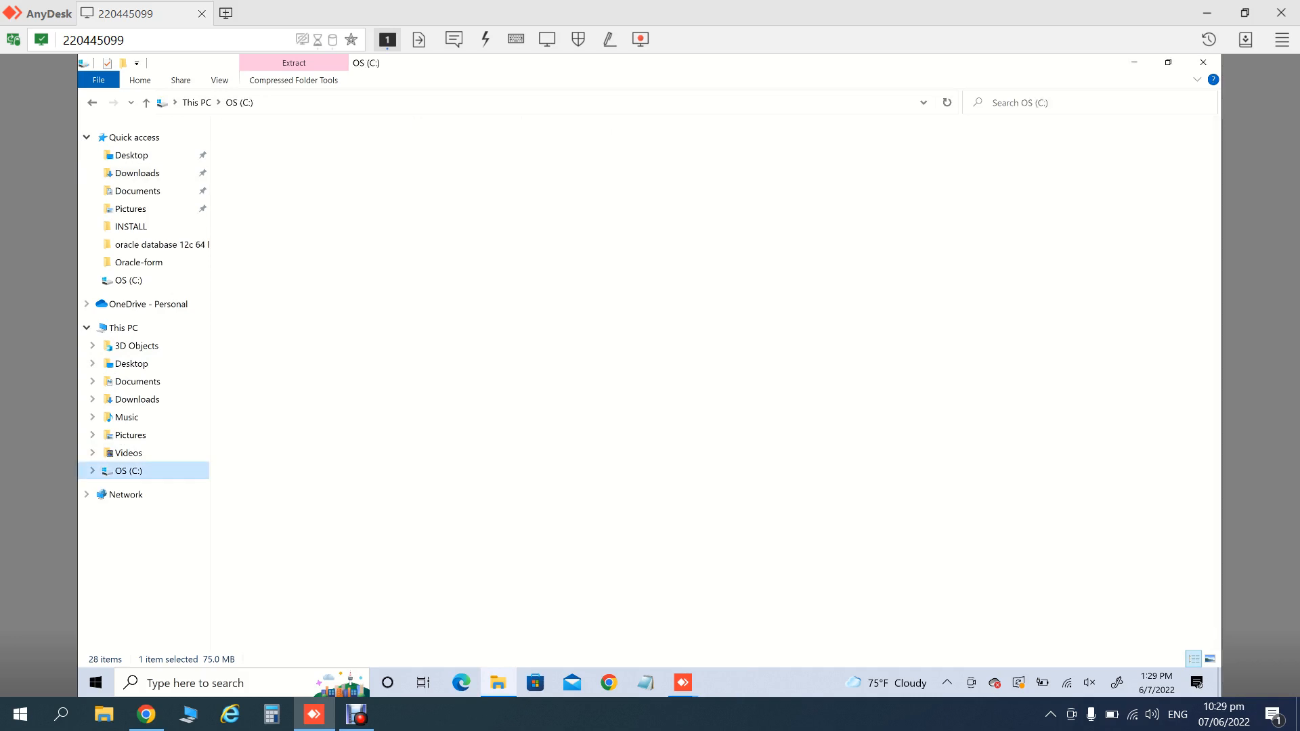
key(ctrl+v)
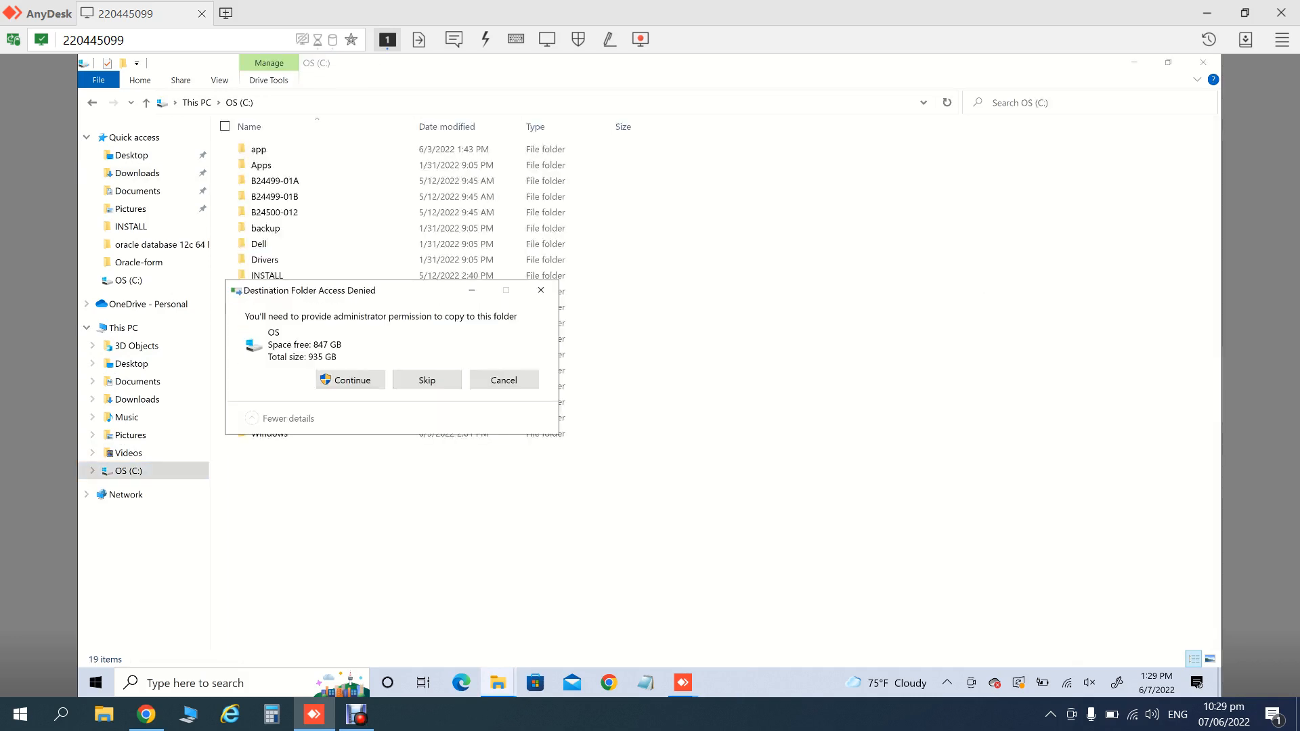
click(351, 380)
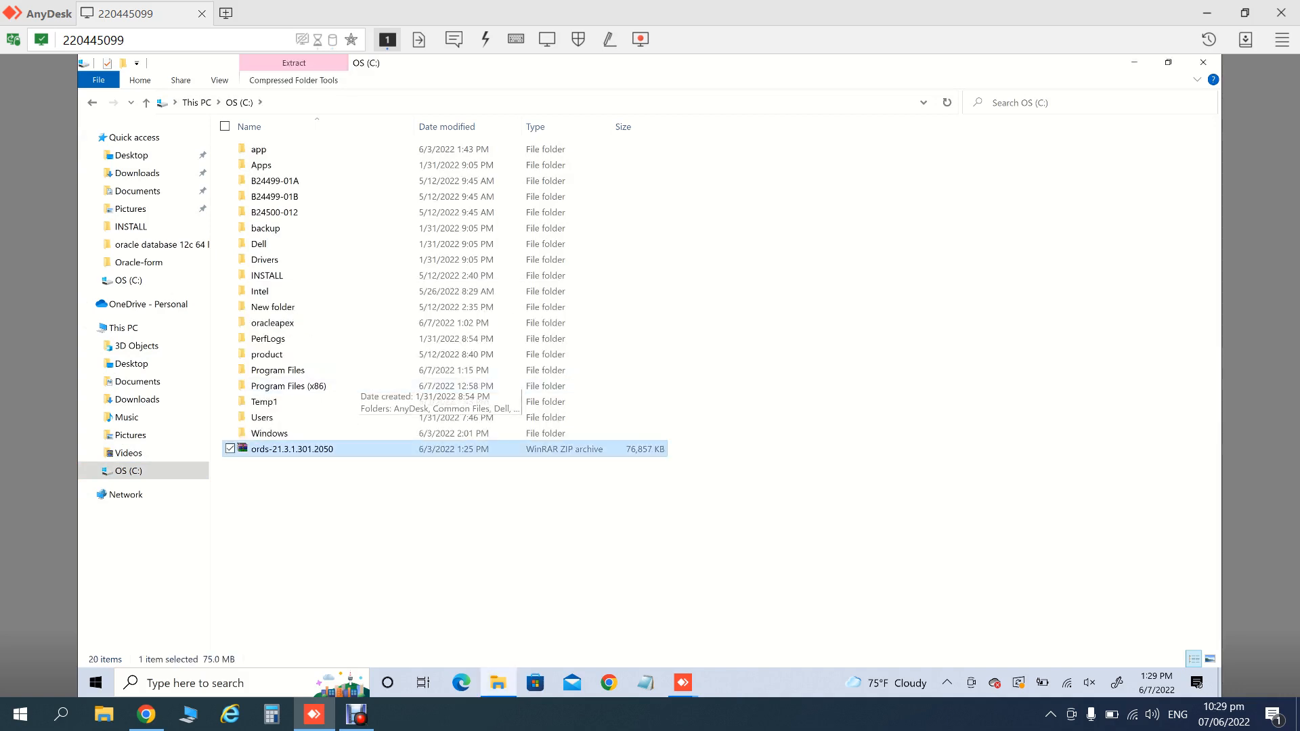
right_click(295, 528)
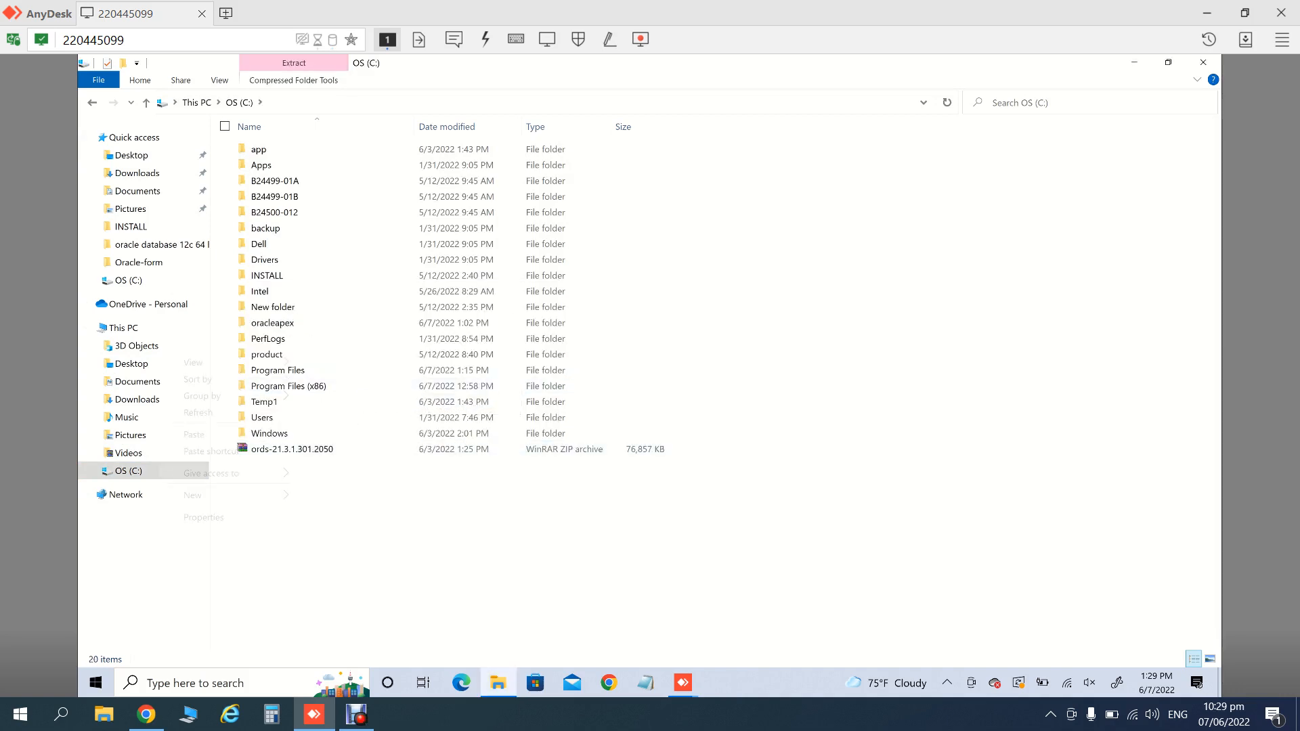
- Create a new folder named ords on drive C:
mouse_move(284, 495)
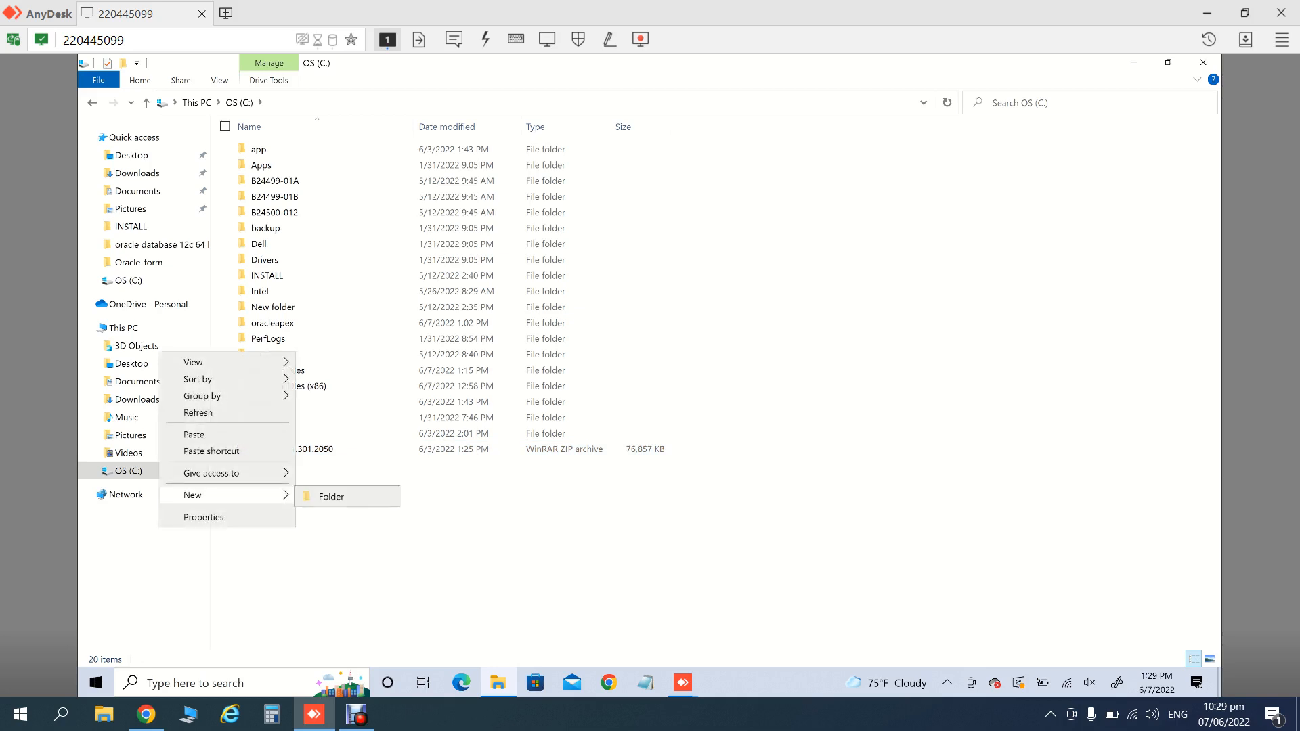
click(325, 496)
text(ords)
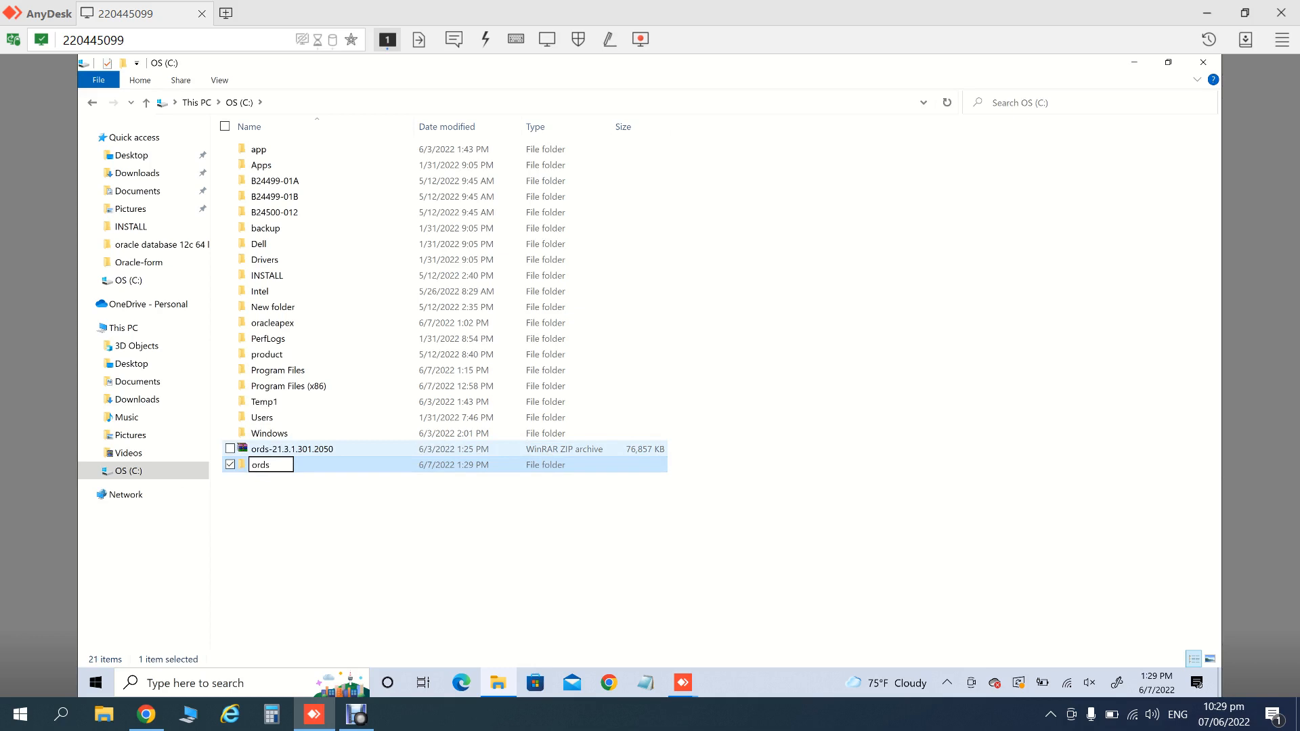
- Extract the ORDS archive in WinRAR to C:\ords and close WinRAR
double_click(292, 449)
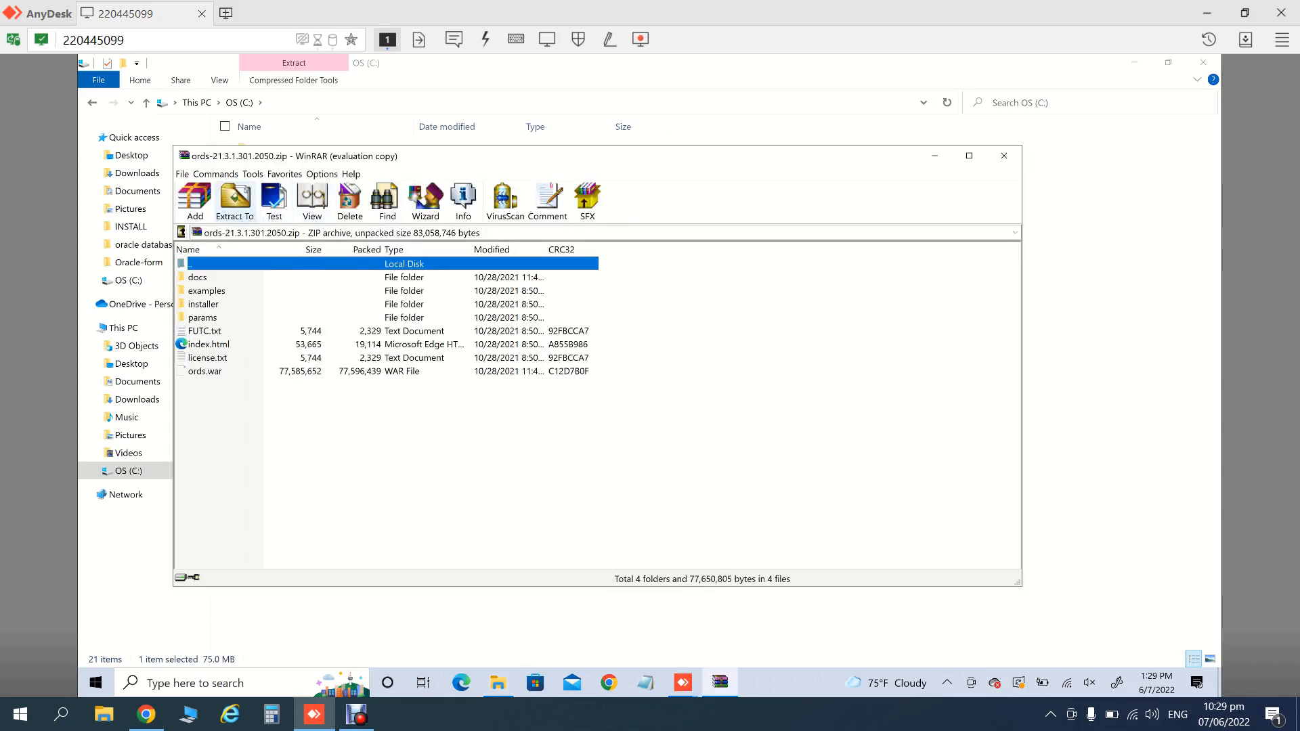
click(235, 200)
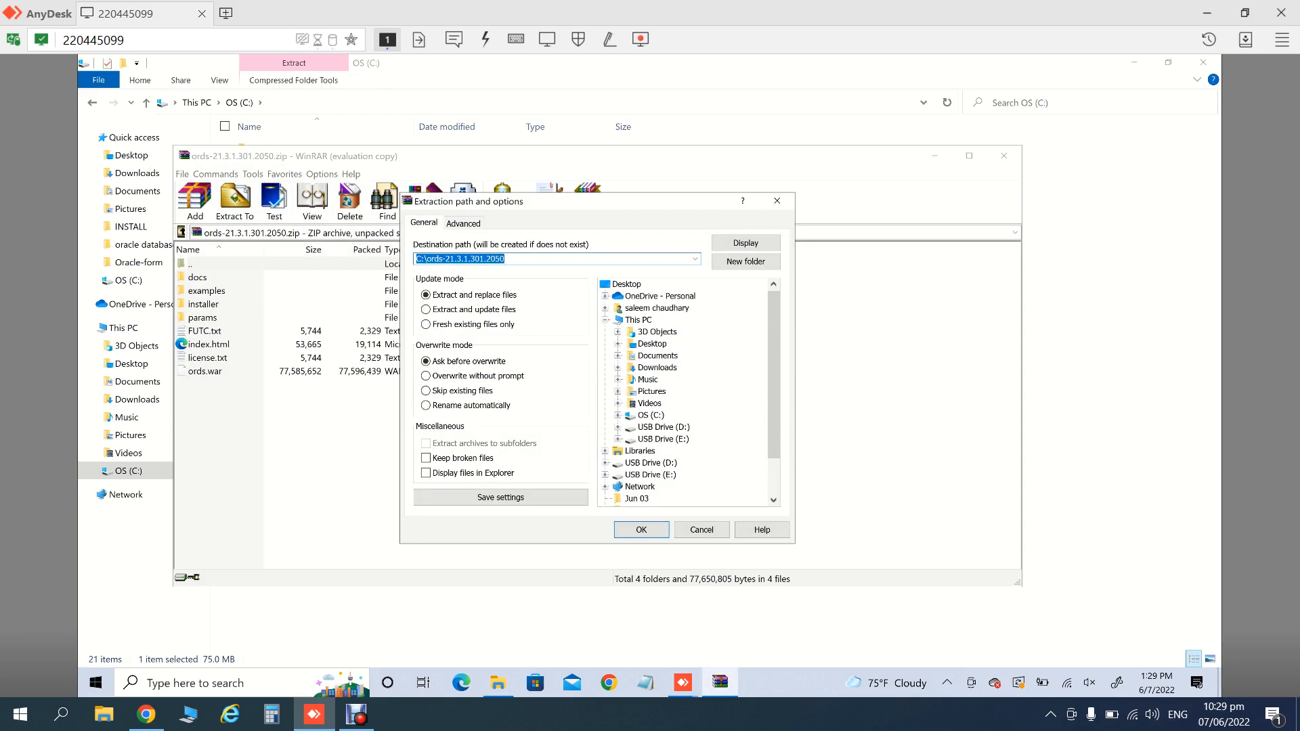
click(650, 415)
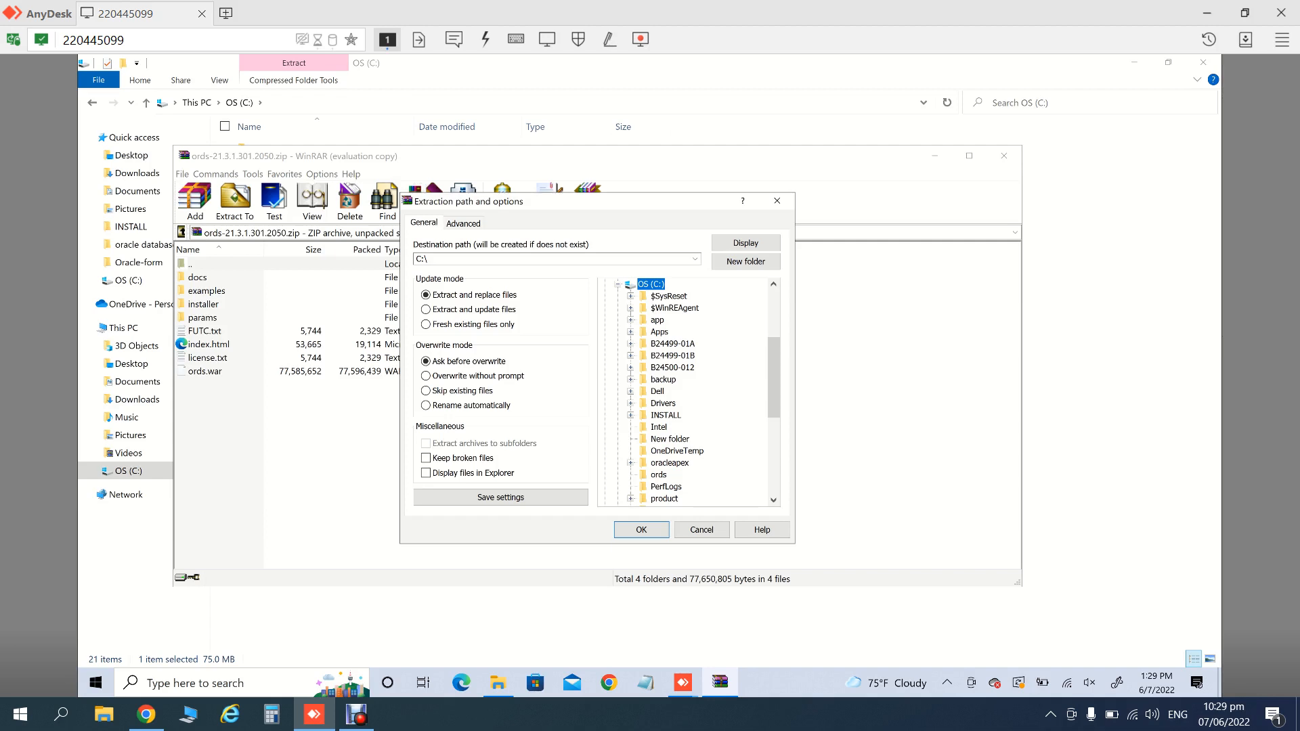
click(659, 475)
click(641, 529)
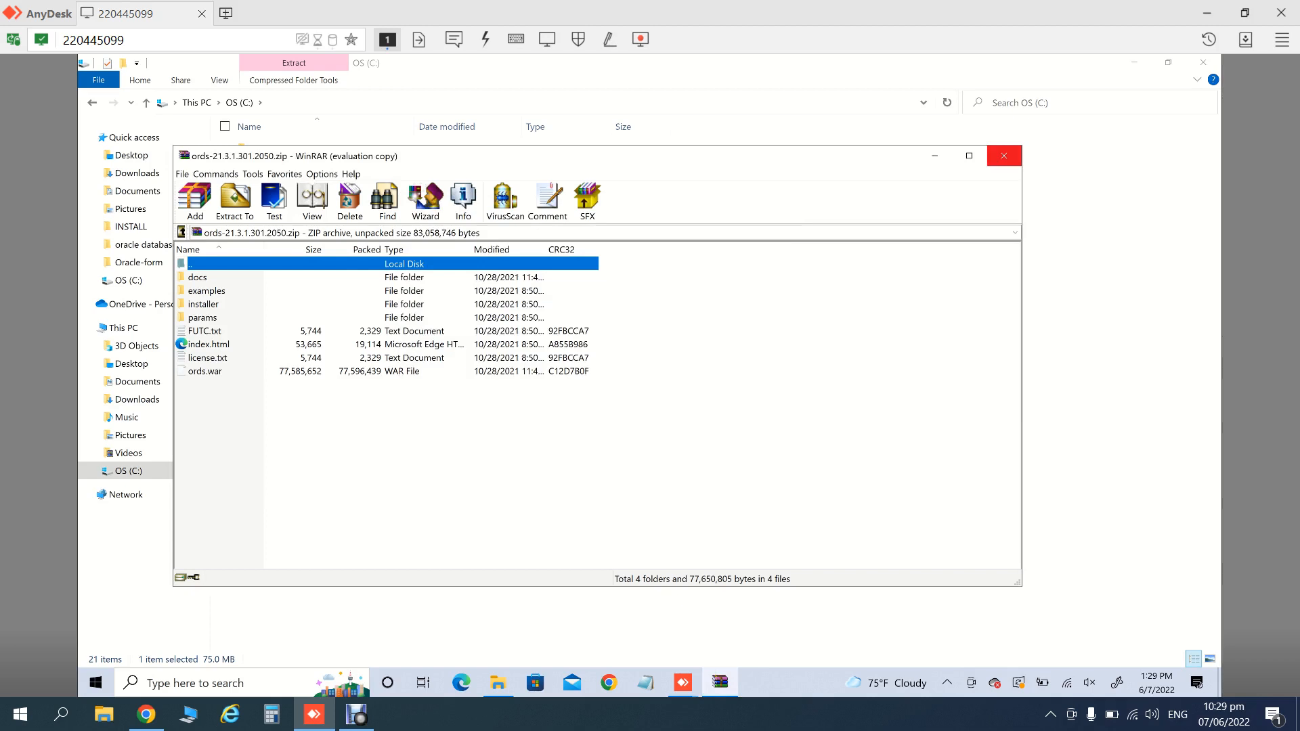
click(1004, 156)
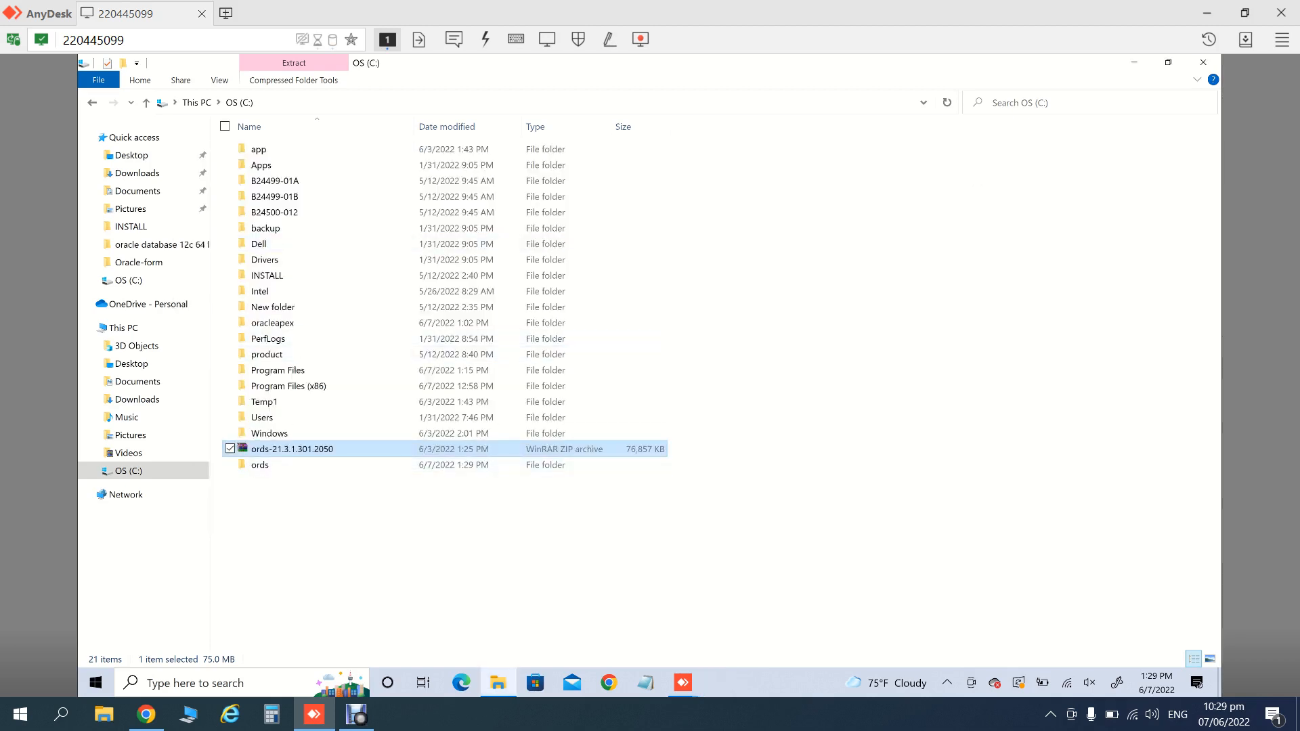
- Permanently delete the ords-21.3.1.301.2050 zip from C:, granting administrator permission, leaving the ords folder
key(shift+Delete)
key(Return)
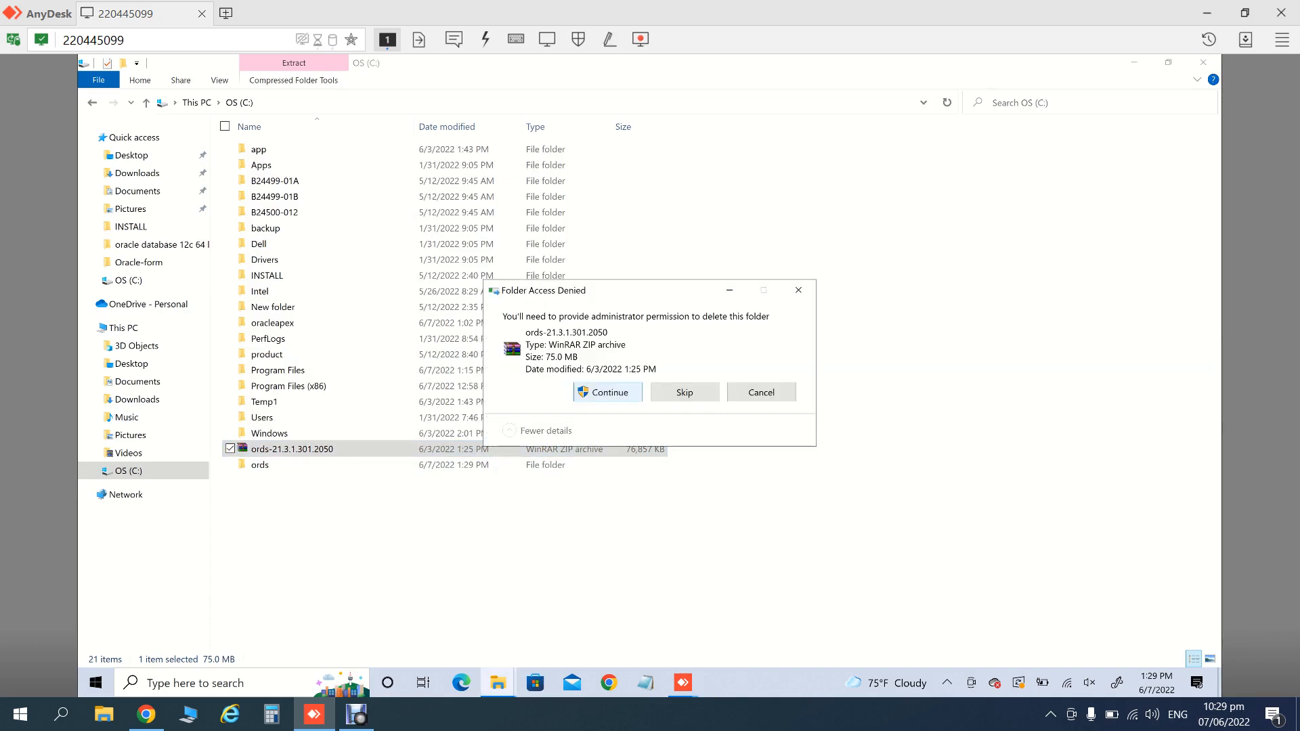
click(608, 393)
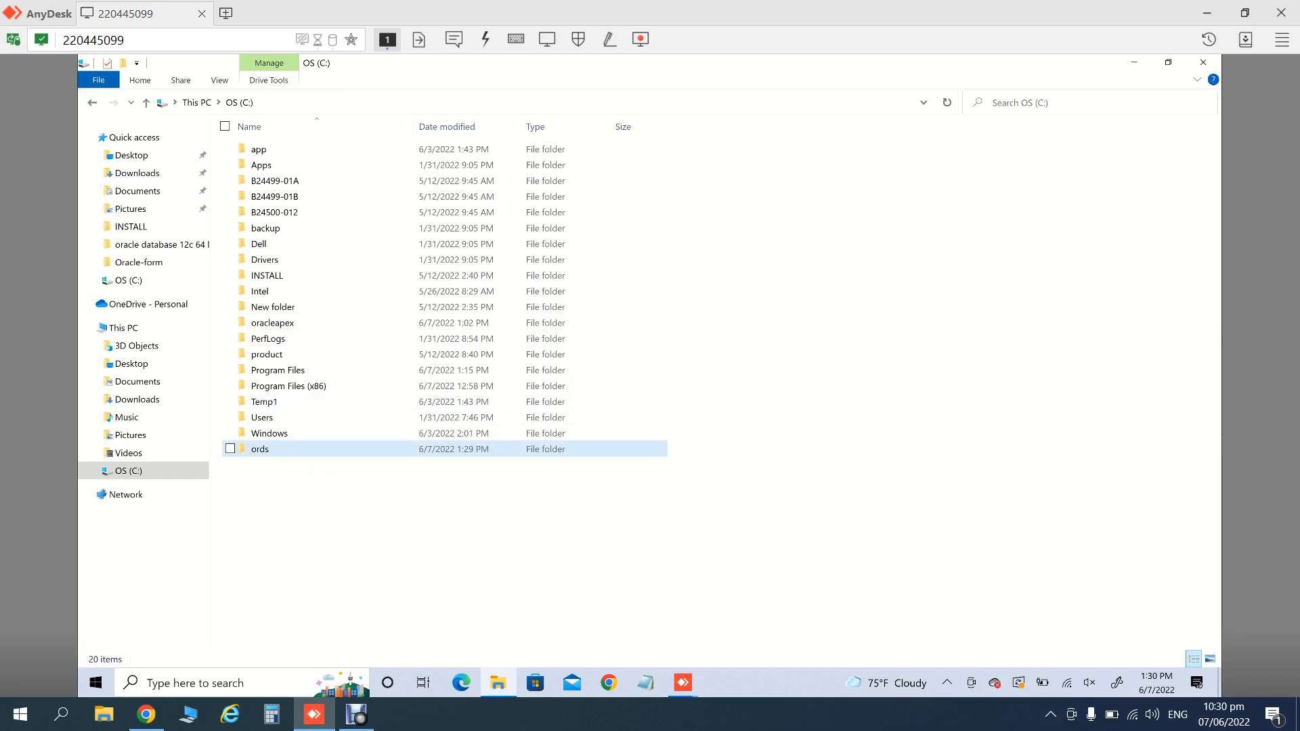
click(260, 449)
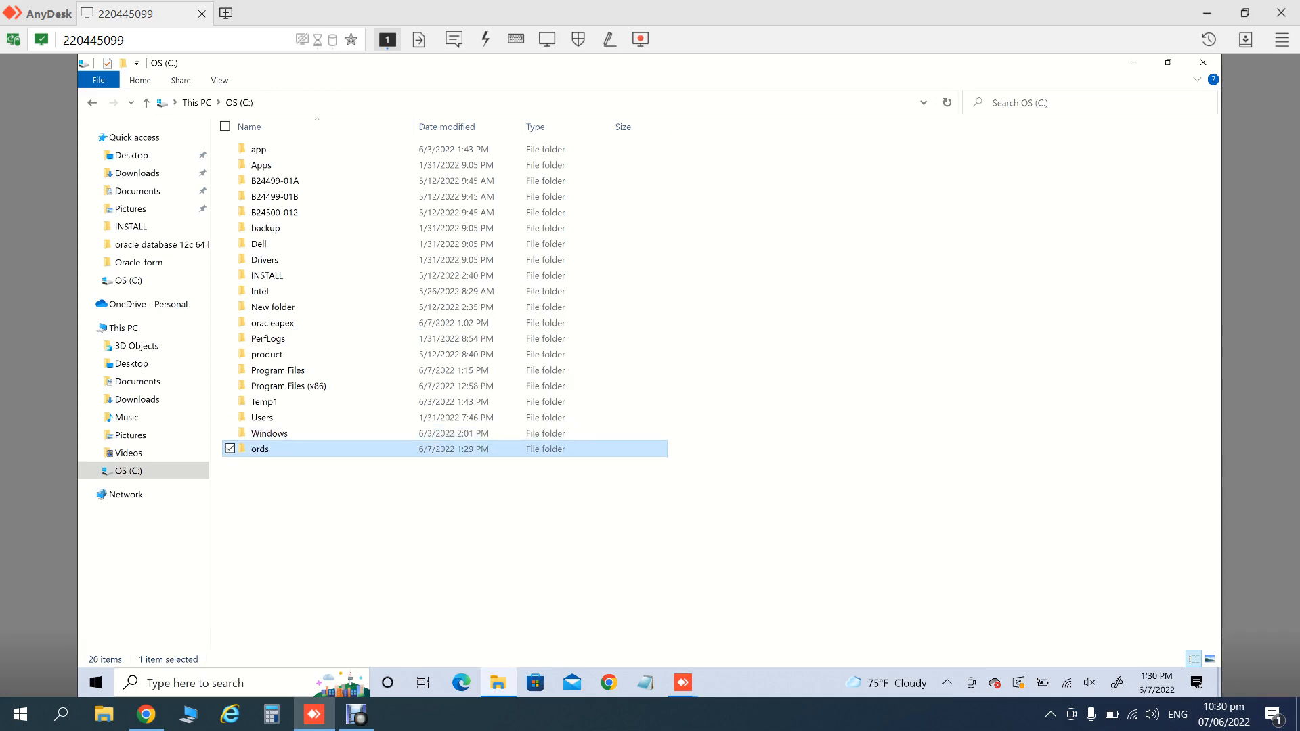
- Inside C:\ords, create a new empty folder named config
key(Return)
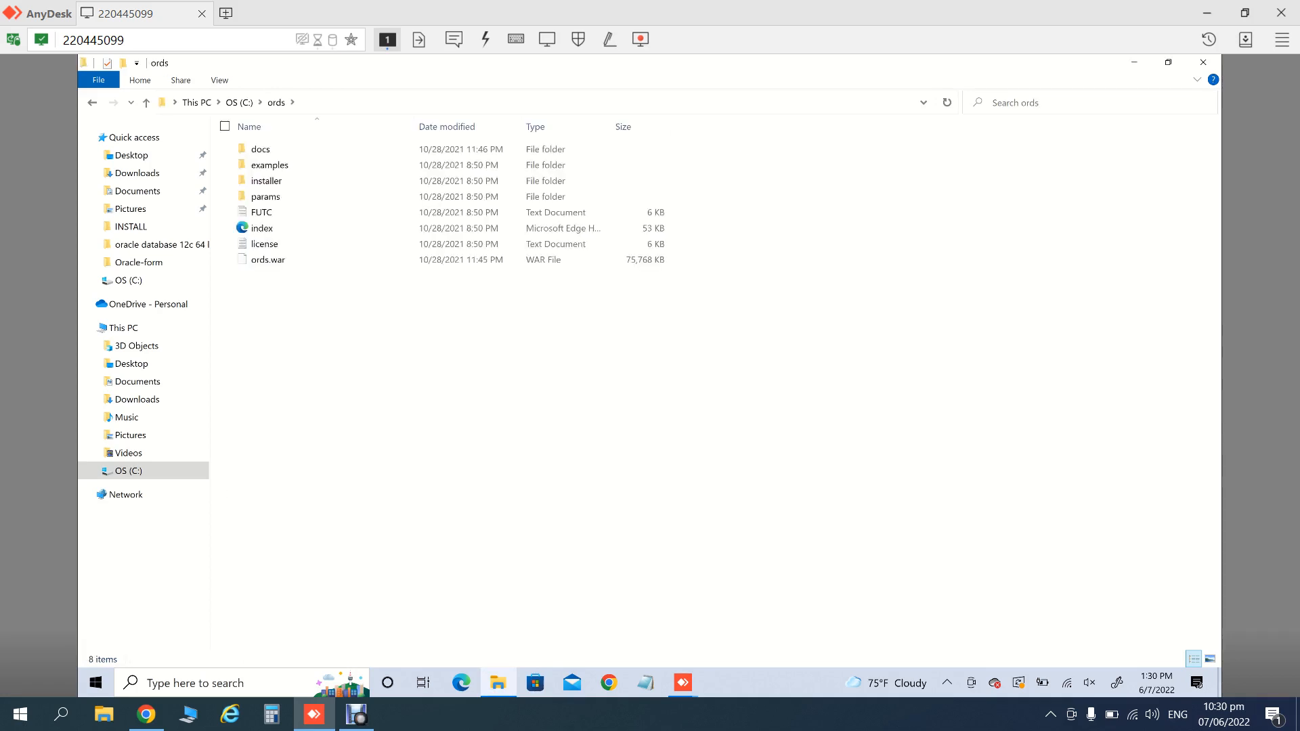
right_click(321, 383)
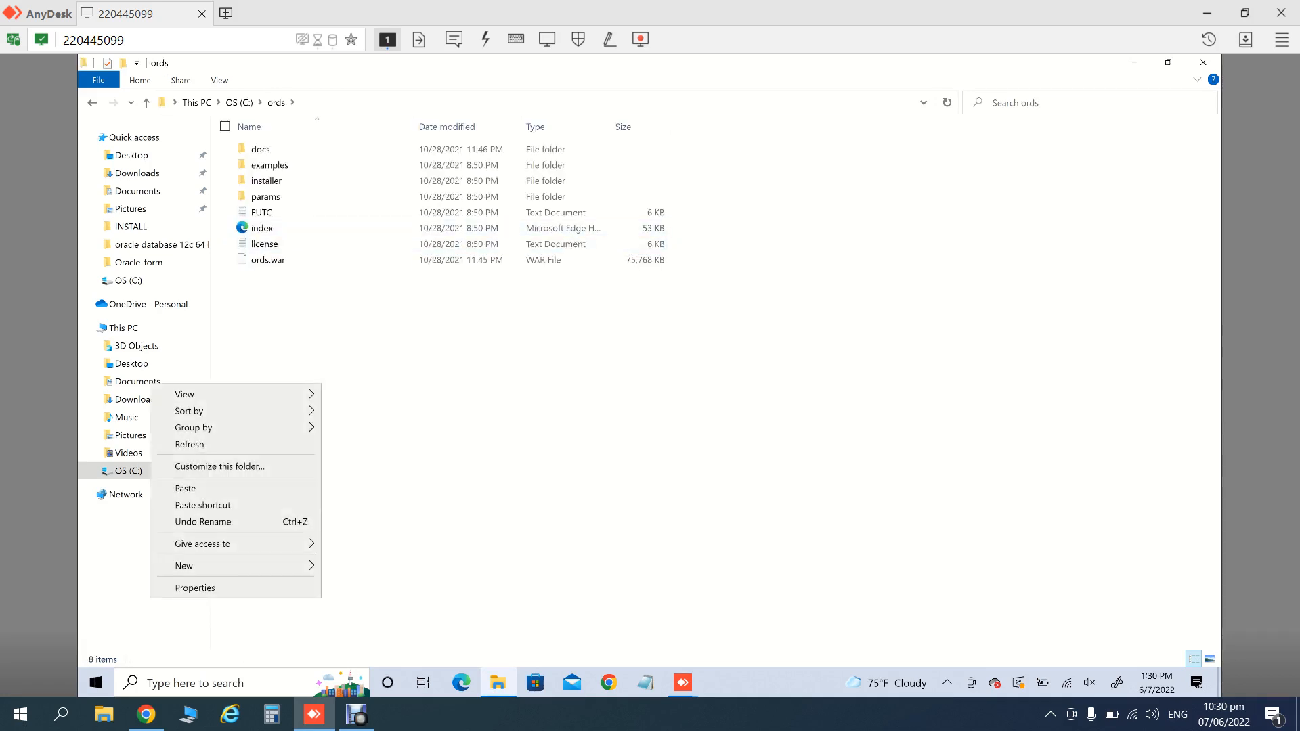
mouse_move(203, 566)
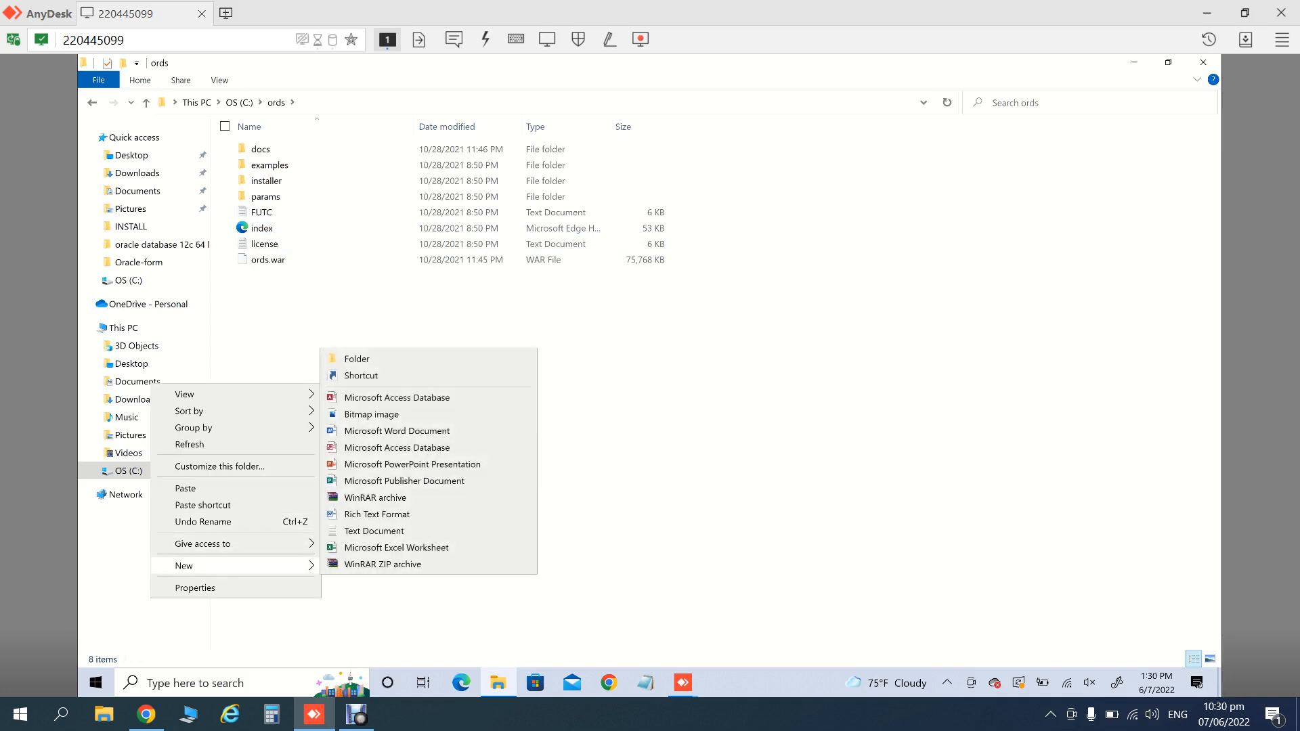
click(357, 359)
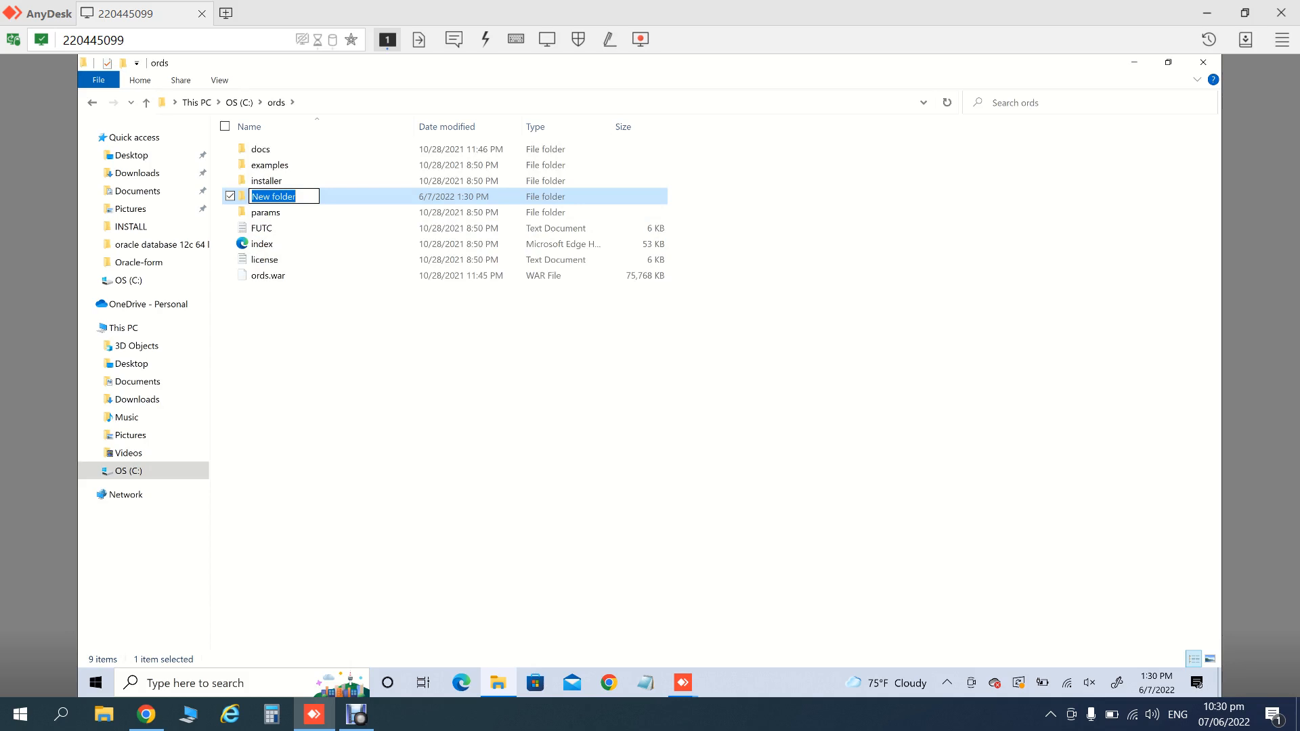
text(config)
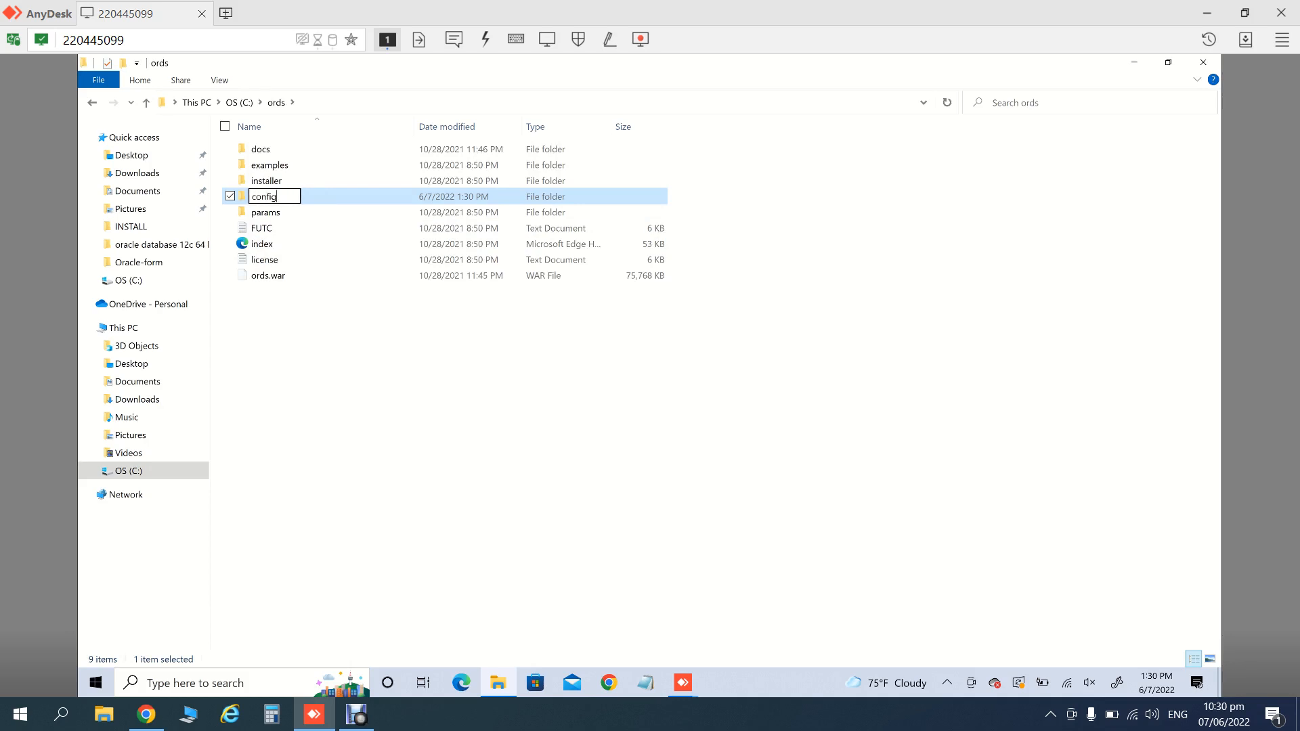
key(Return)
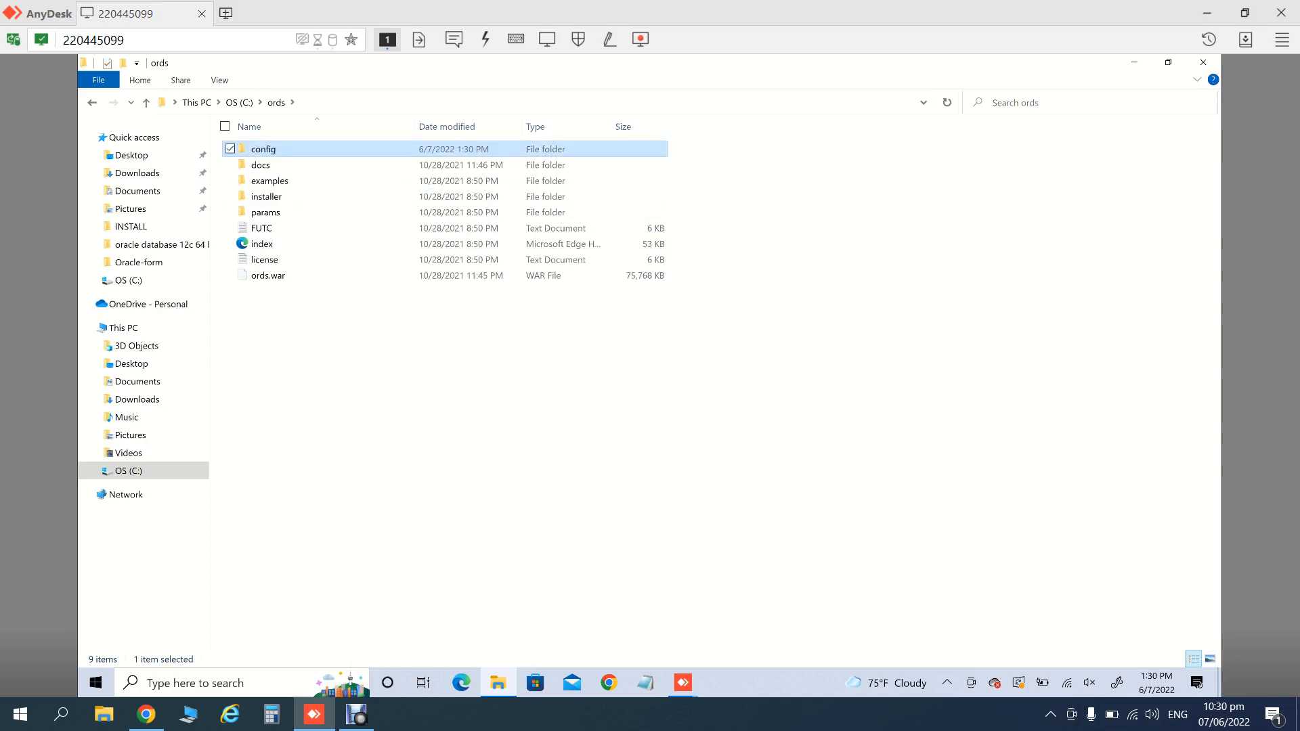
click(379, 103)
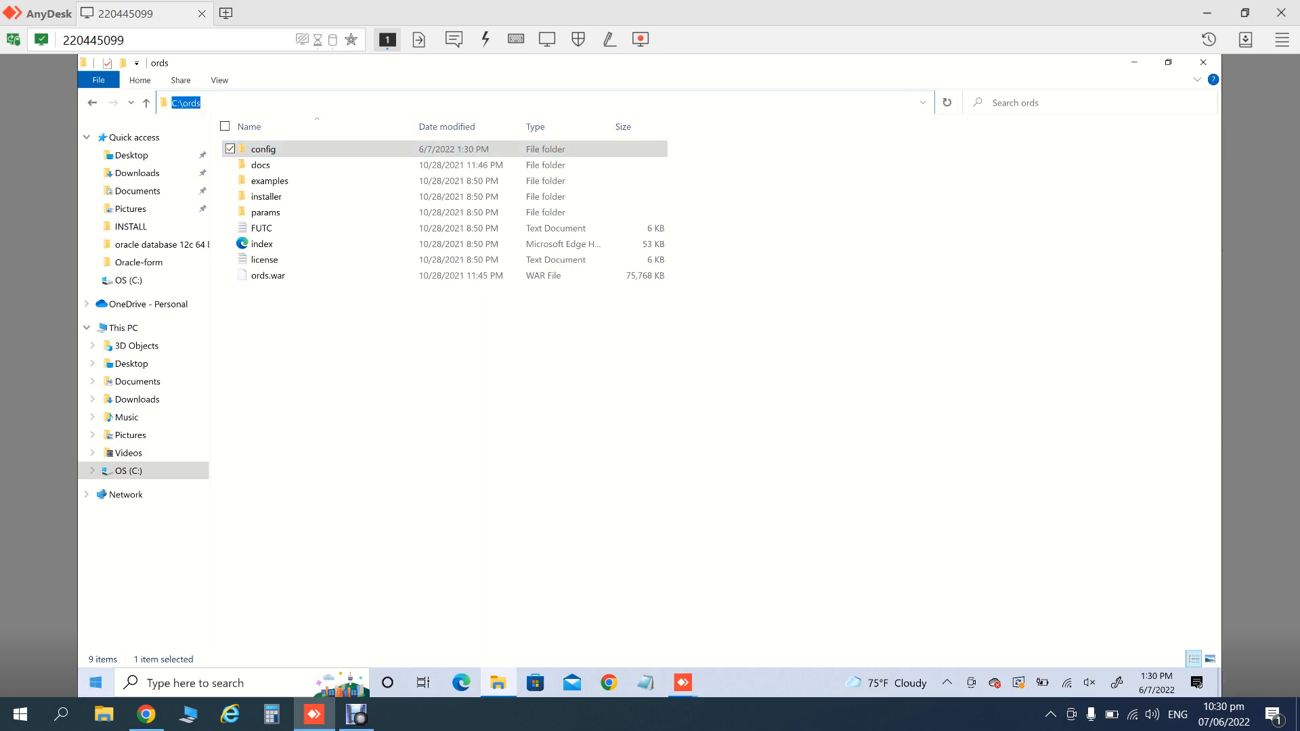
click(95, 683)
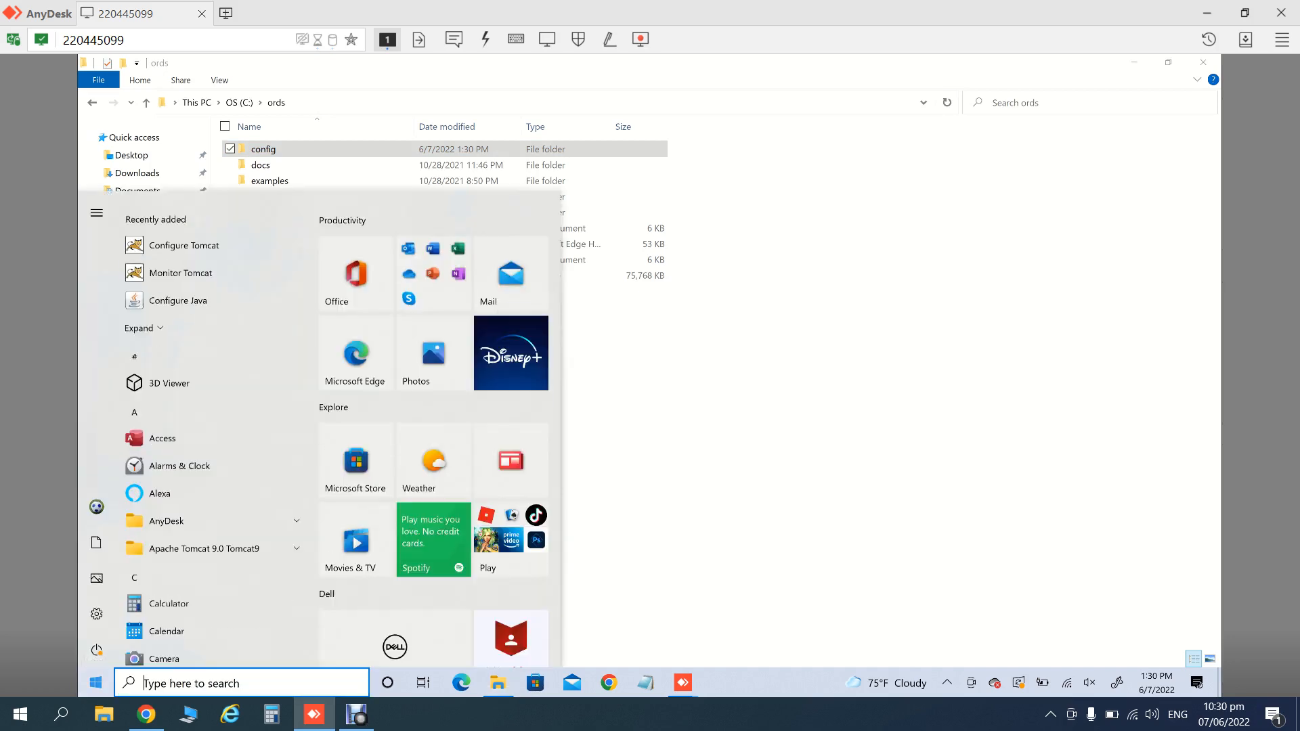
- Search for cmd and run Command Prompt as administrator, approving the UAC prompt
text(cmd)
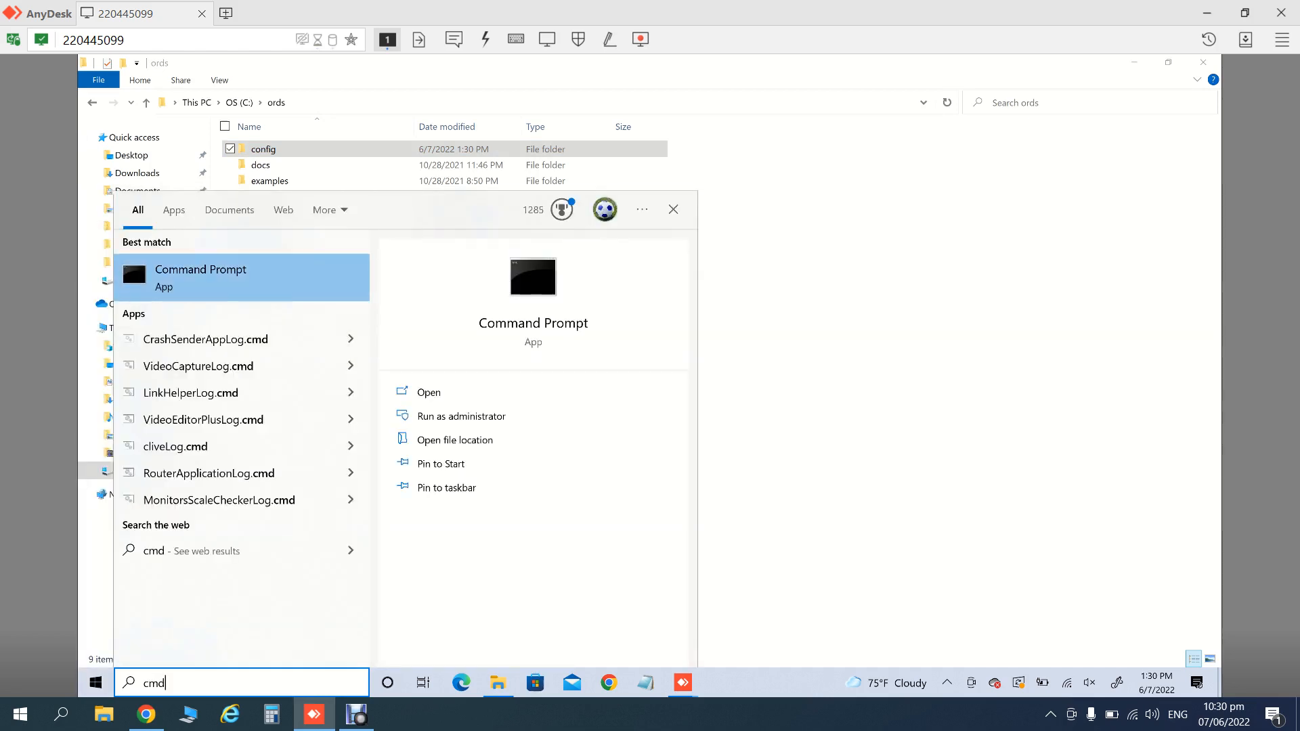
right_click(182, 293)
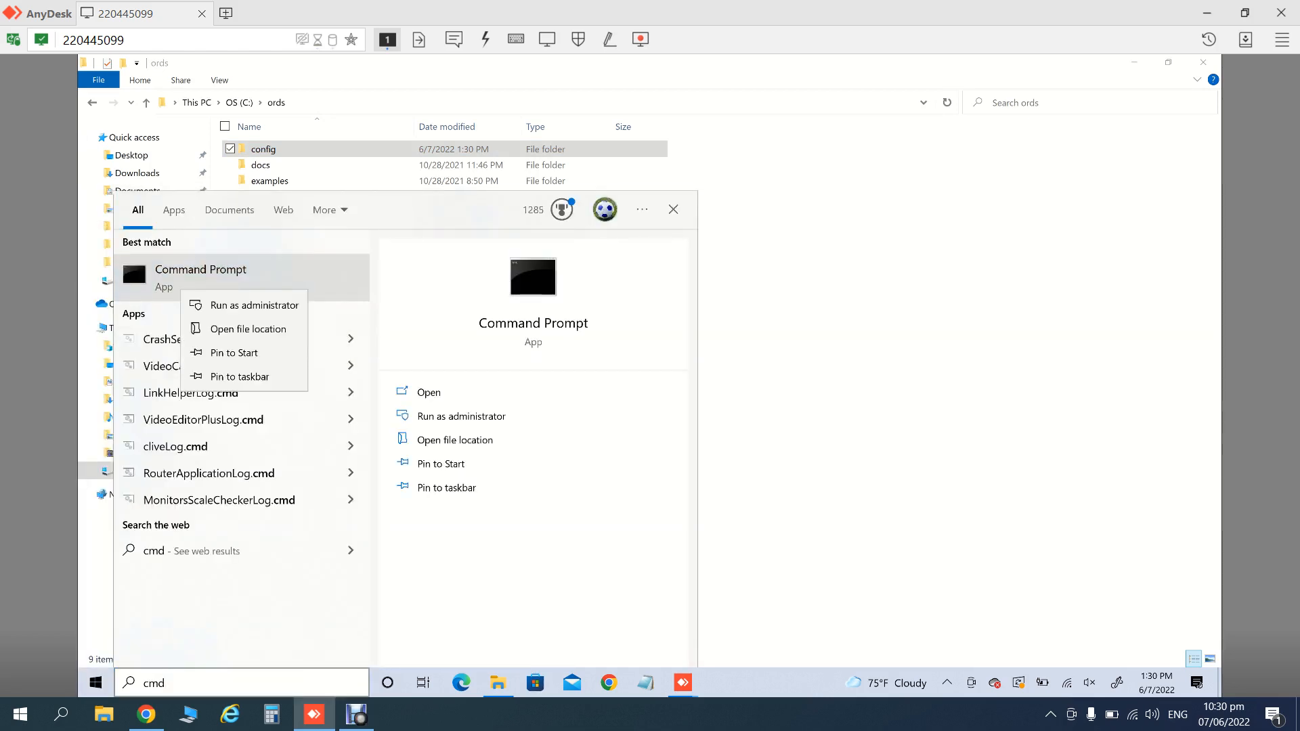
click(254, 305)
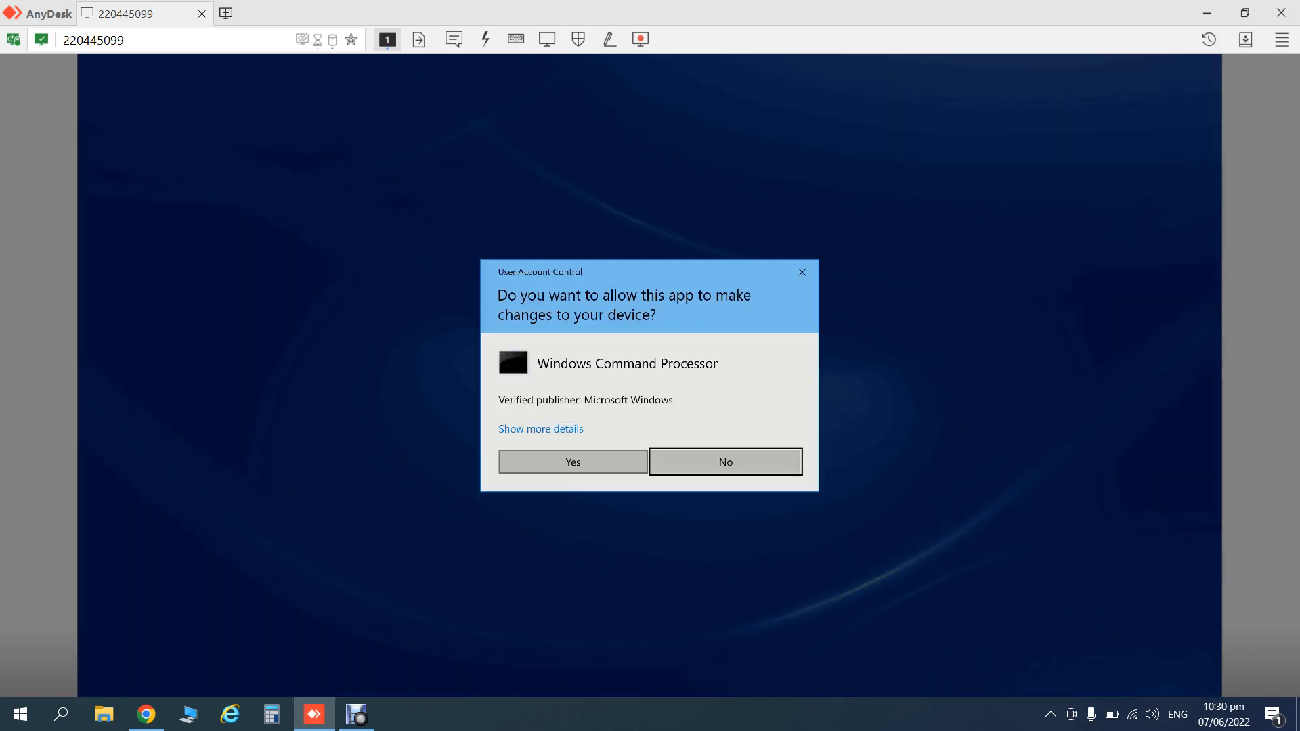
click(574, 462)
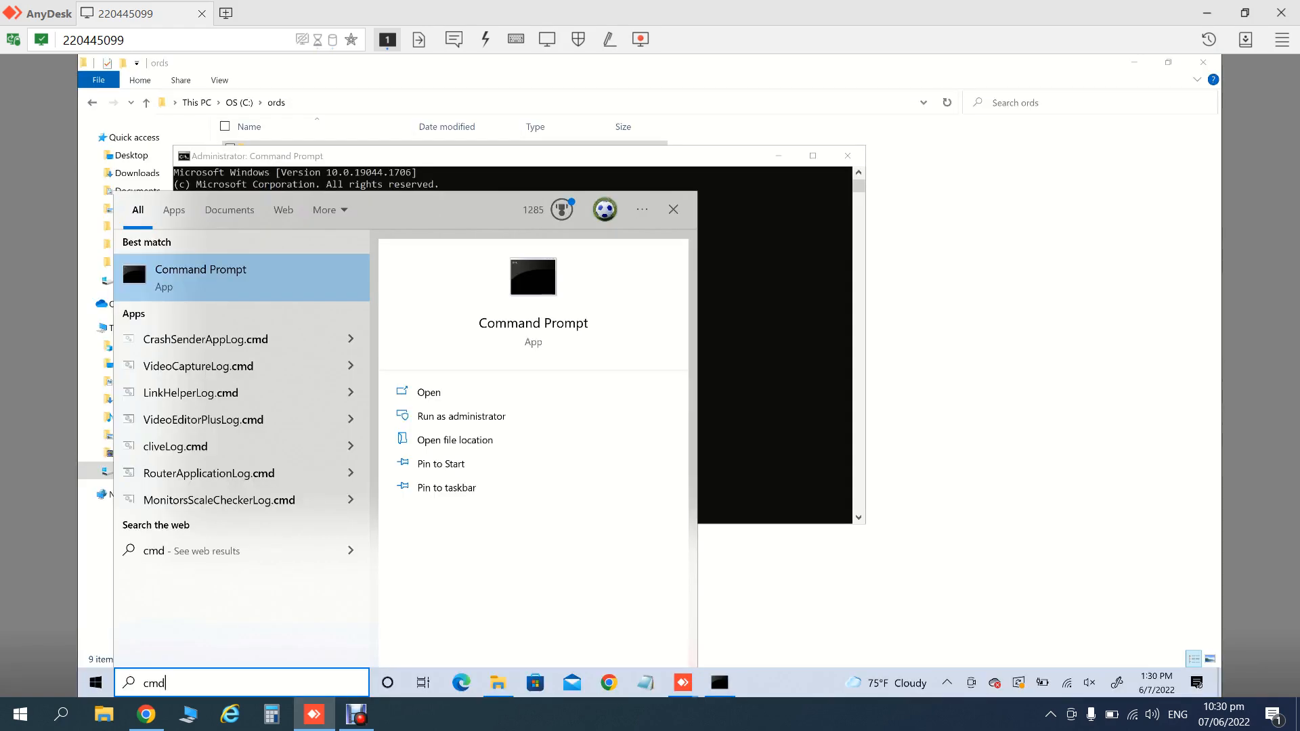
click(850, 268)
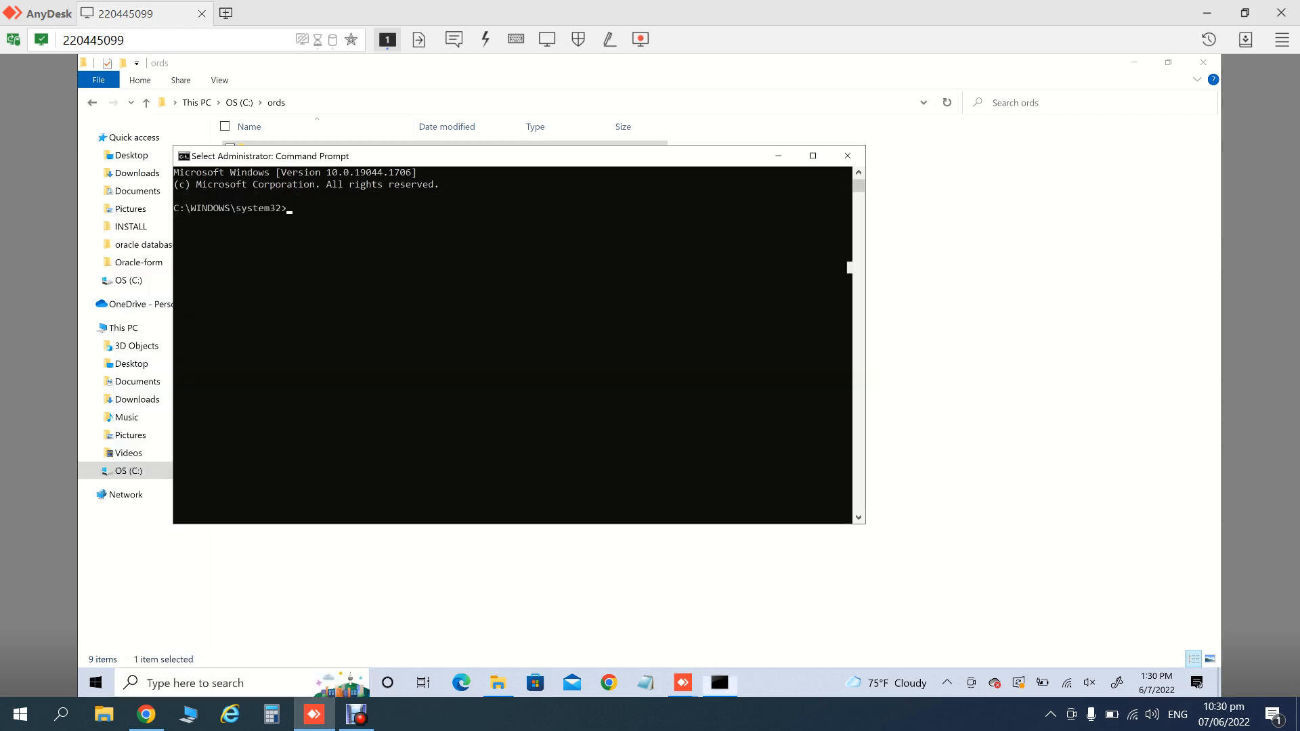
- From C:\ords, run java -jar ords.war to start the ORDS setup
text(cd C:\ords)
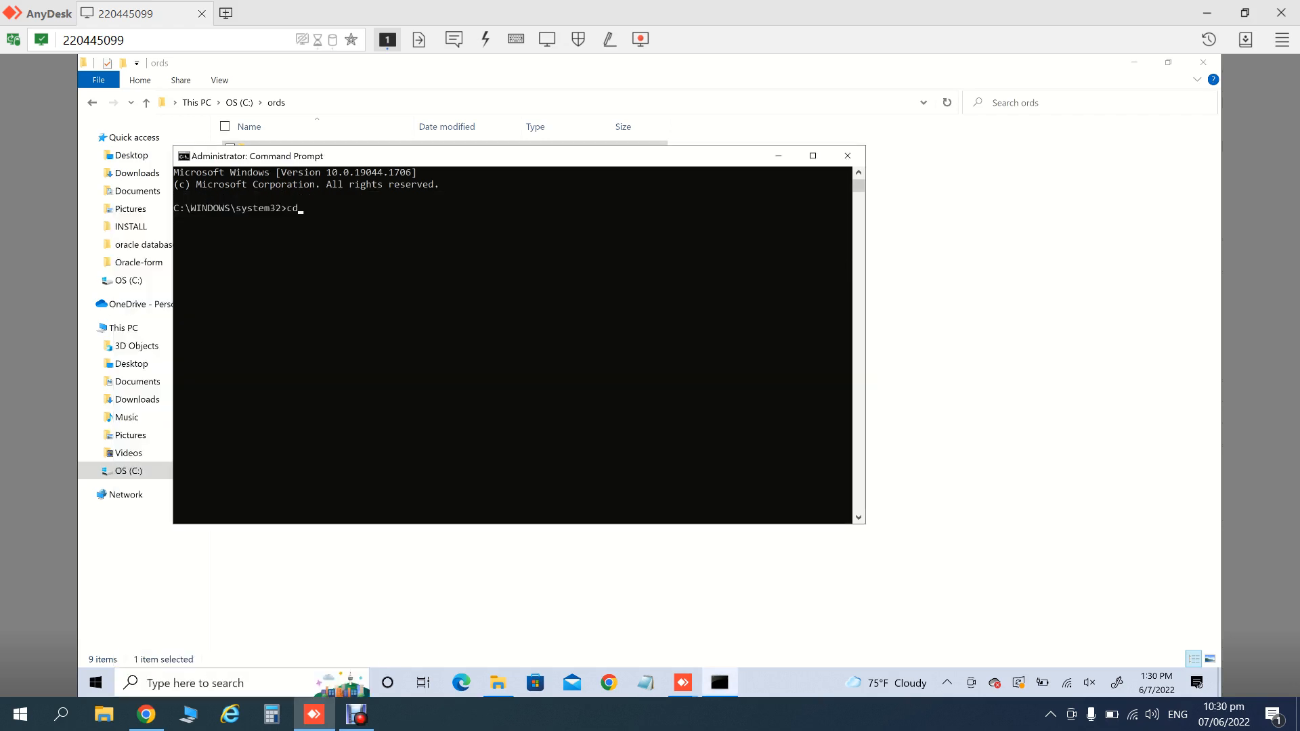
key(Return)
text(java -jar)
key(Tab)
key(Tab)
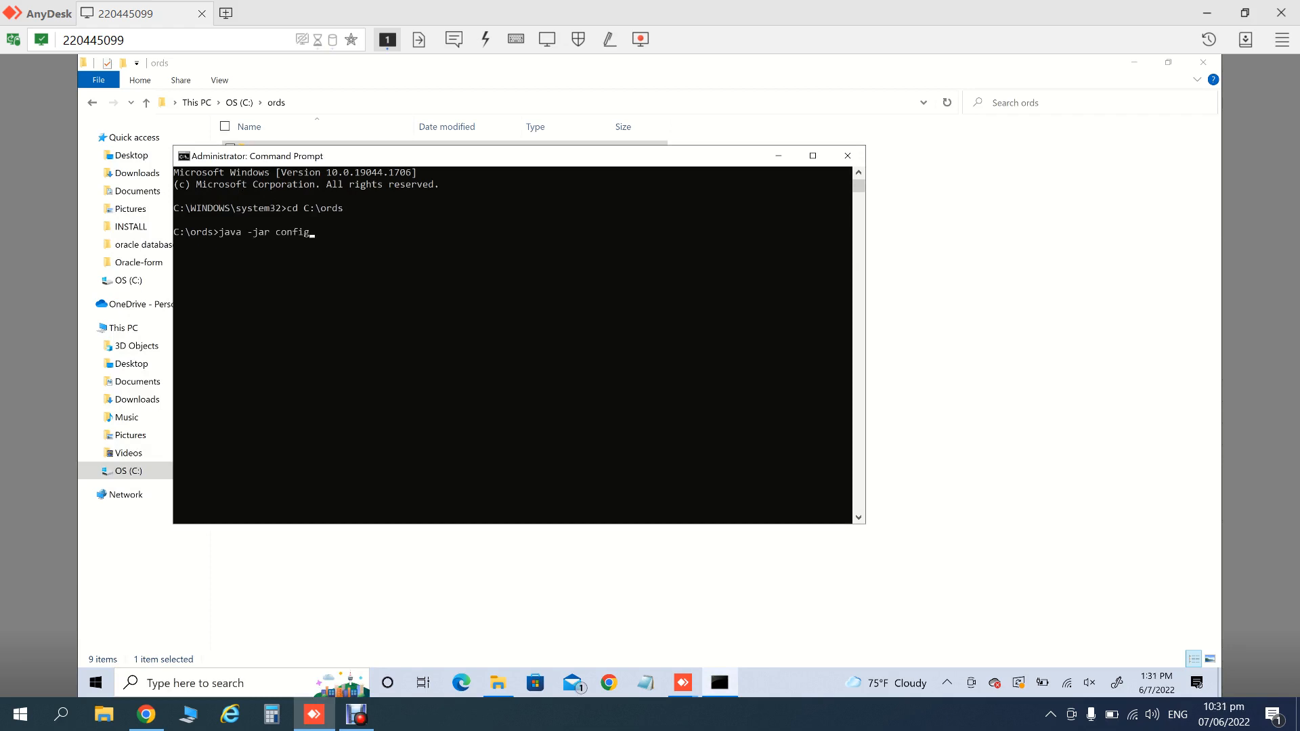
key(Tab)
key(Tab)
key(Tab)
key(Tab)
key(Tab)
key(Tab)
key(Return)
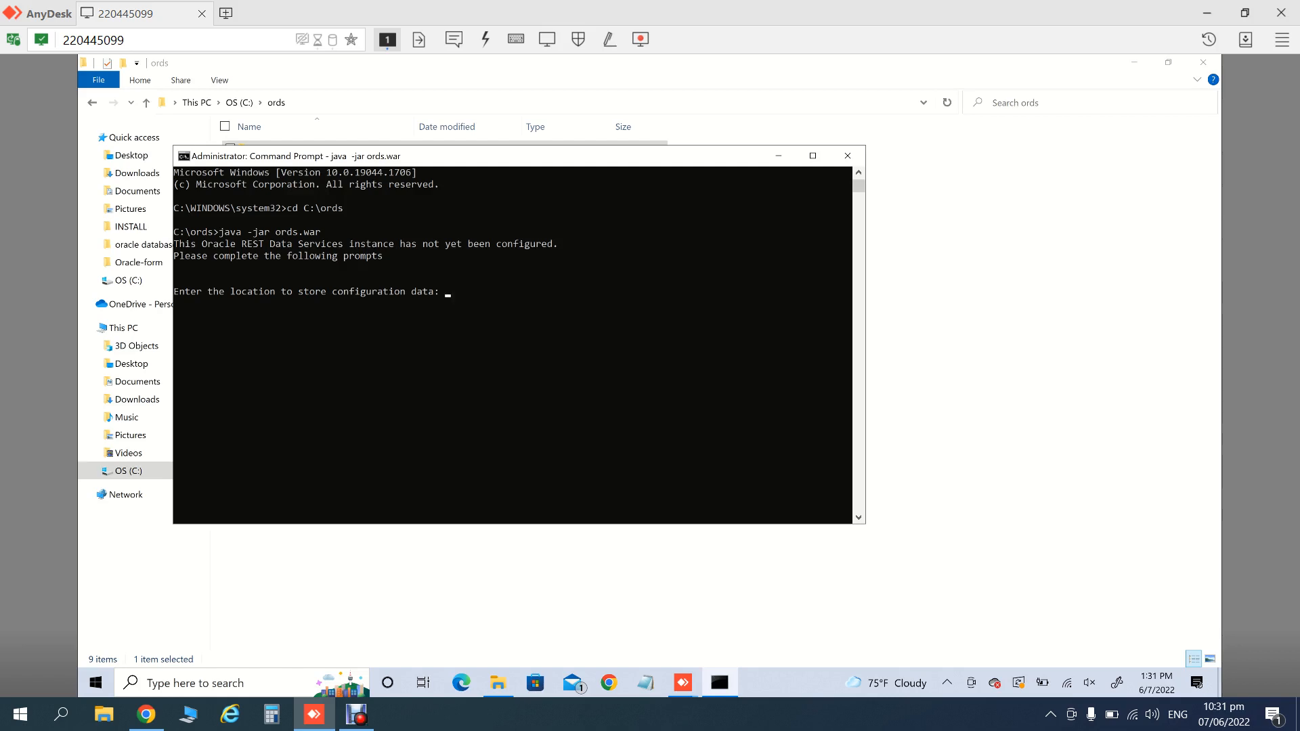
click(948, 285)
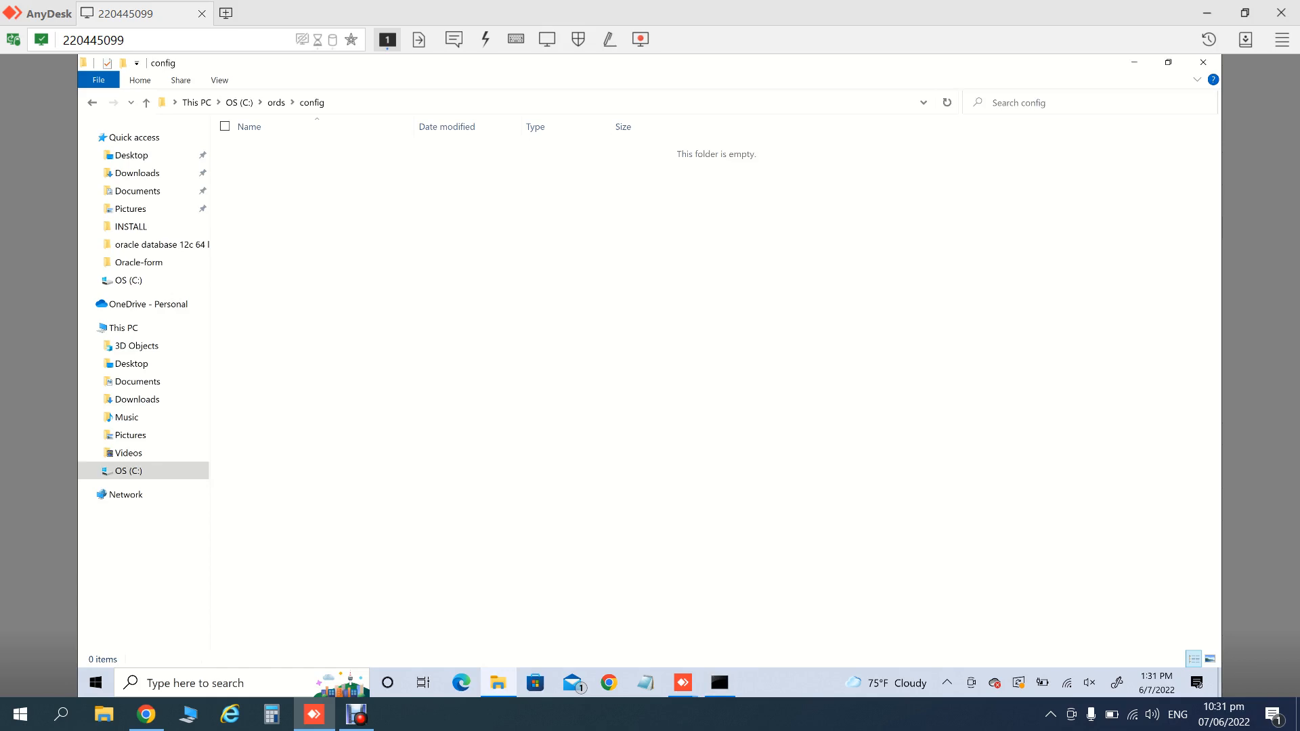
- Copy the C:\ords\config path and paste it as the ORDS configuration location
key(alt+d)
key(ctrl+c)
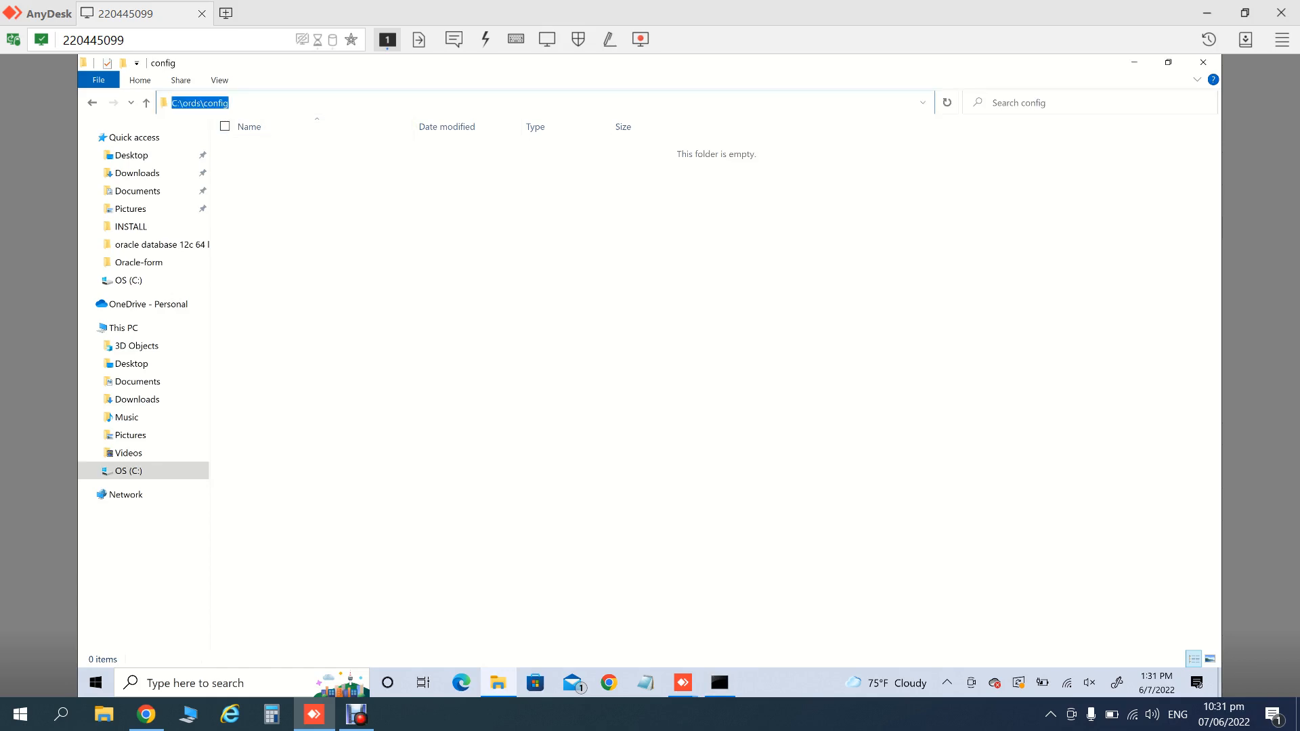
click(719, 683)
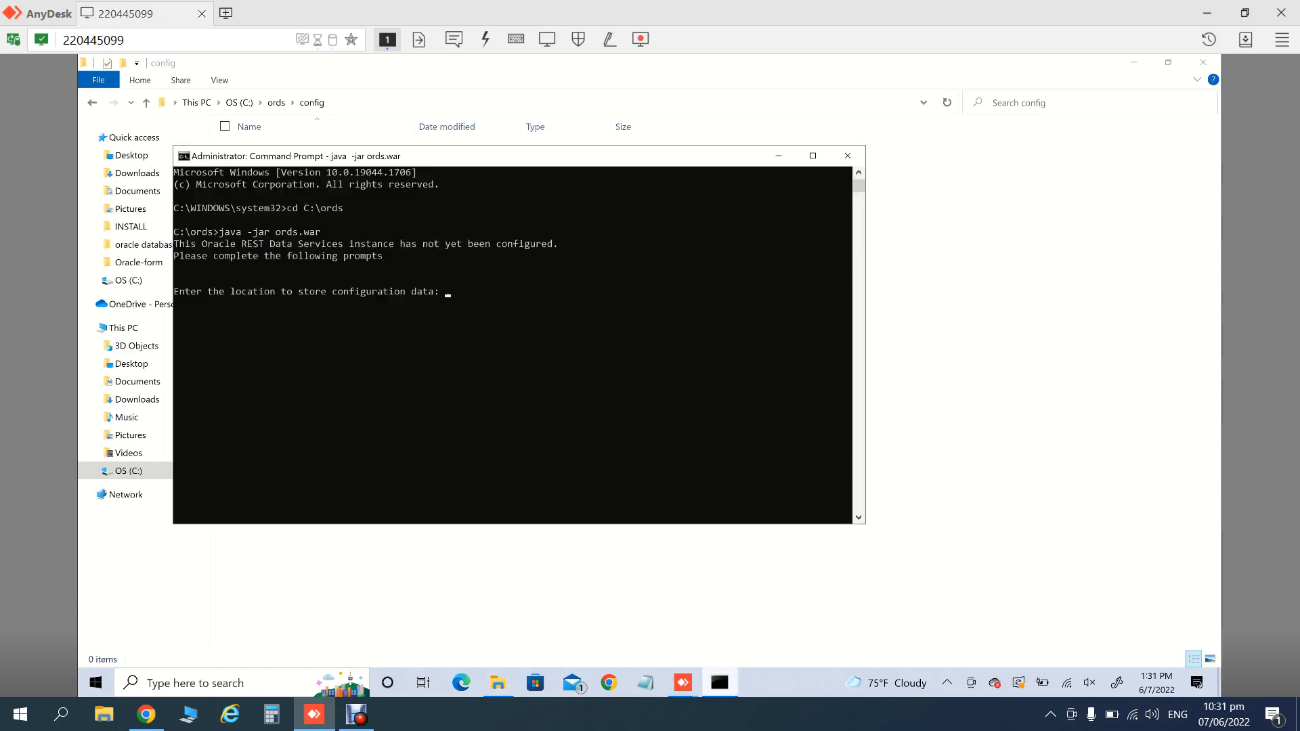
key(ctrl+v)
key(Return)
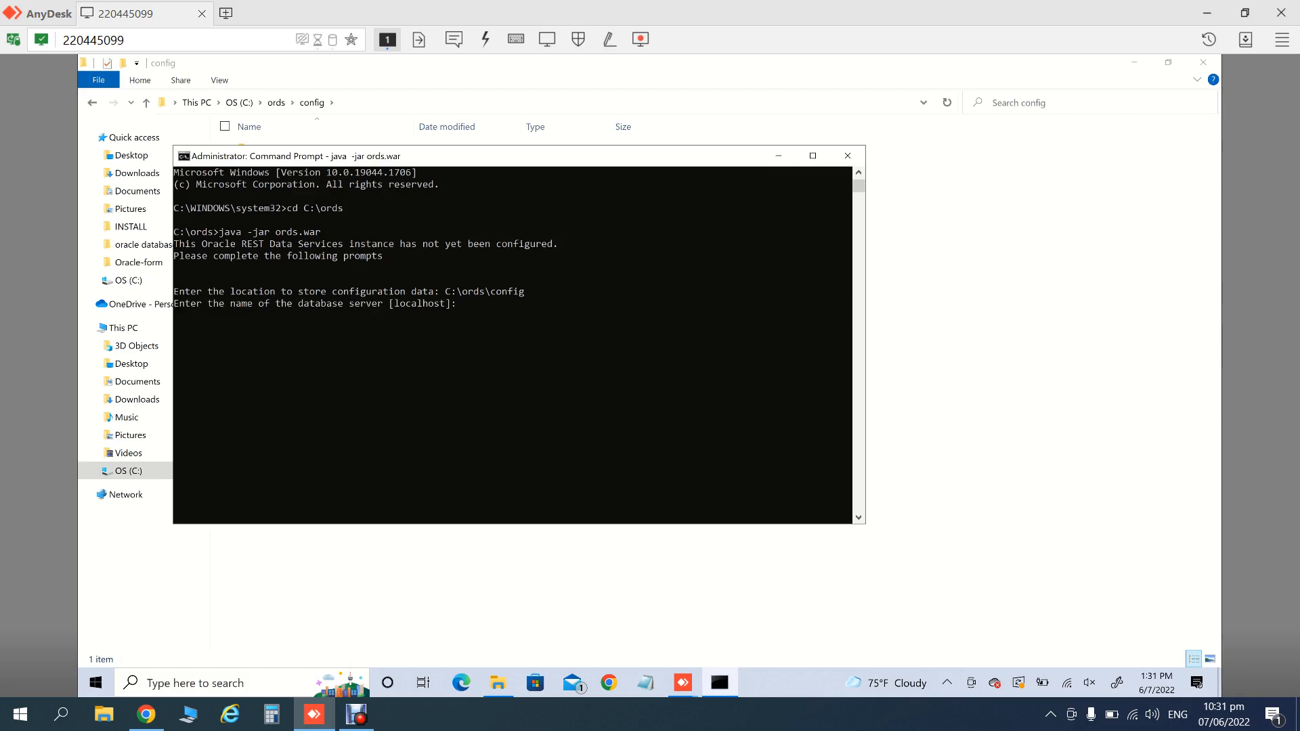
- Copy the PC's device name DESKTOP-KKAQ8KU from the This PC Properties About page
click(779, 155)
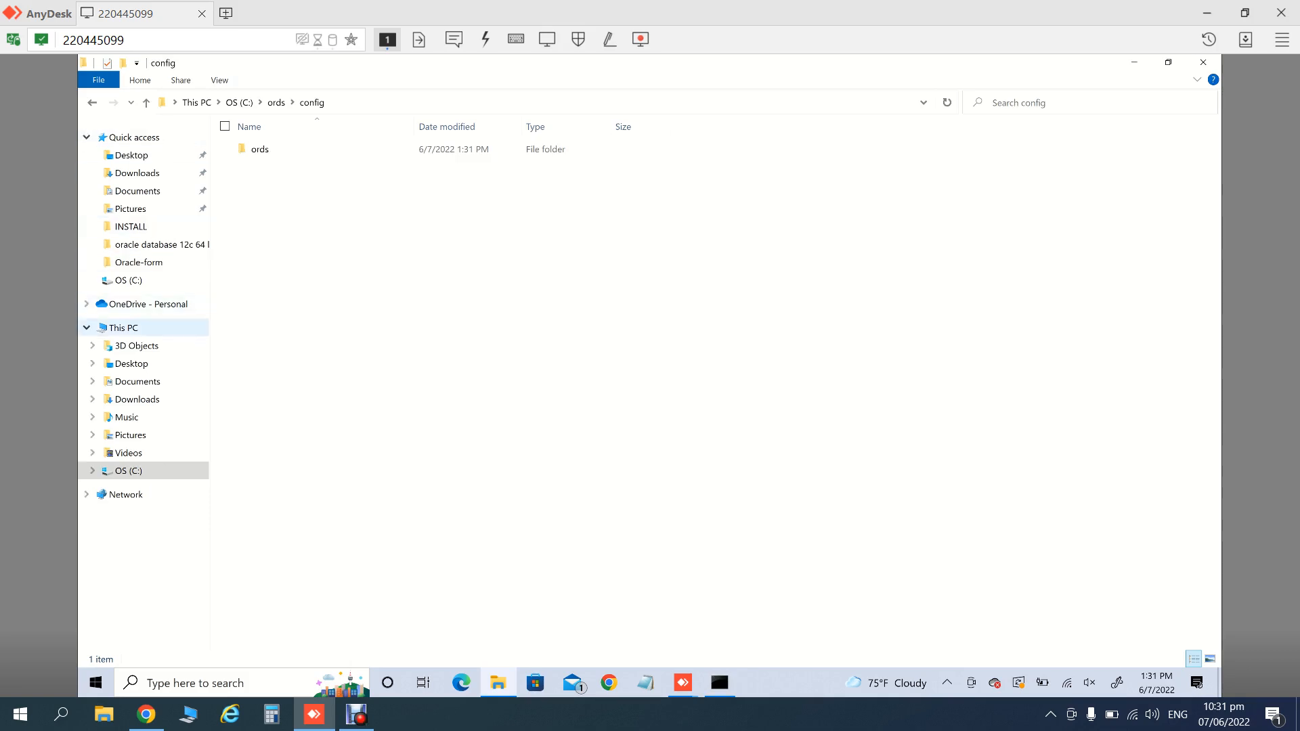
right_click(80, 332)
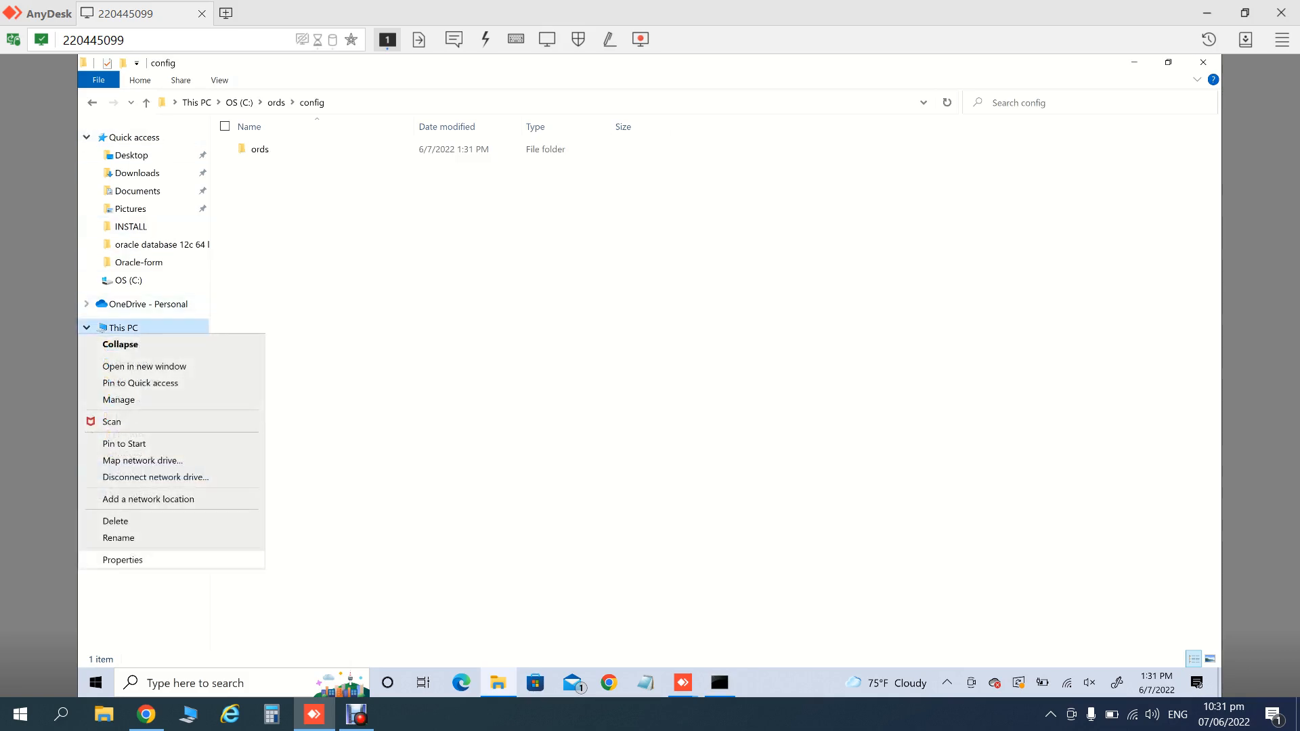
click(123, 560)
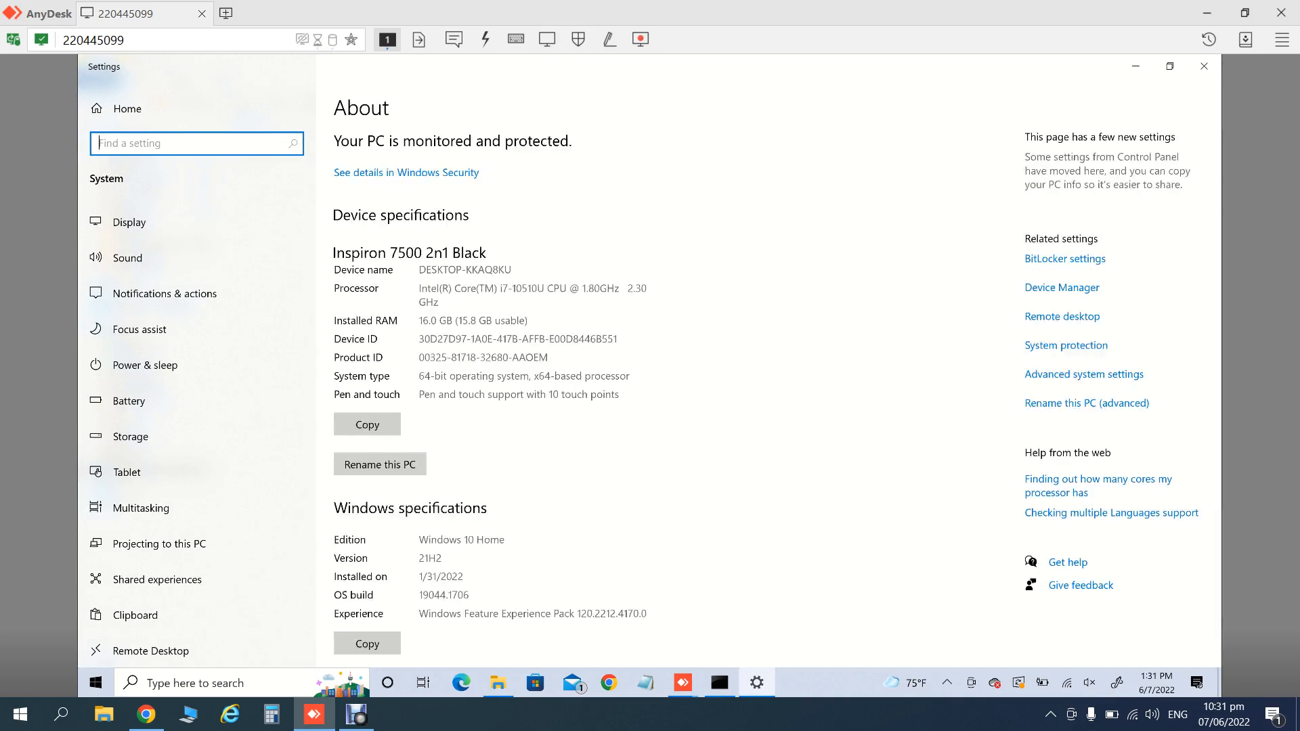
drag(419, 270, 513, 270)
key(ctrl+c)
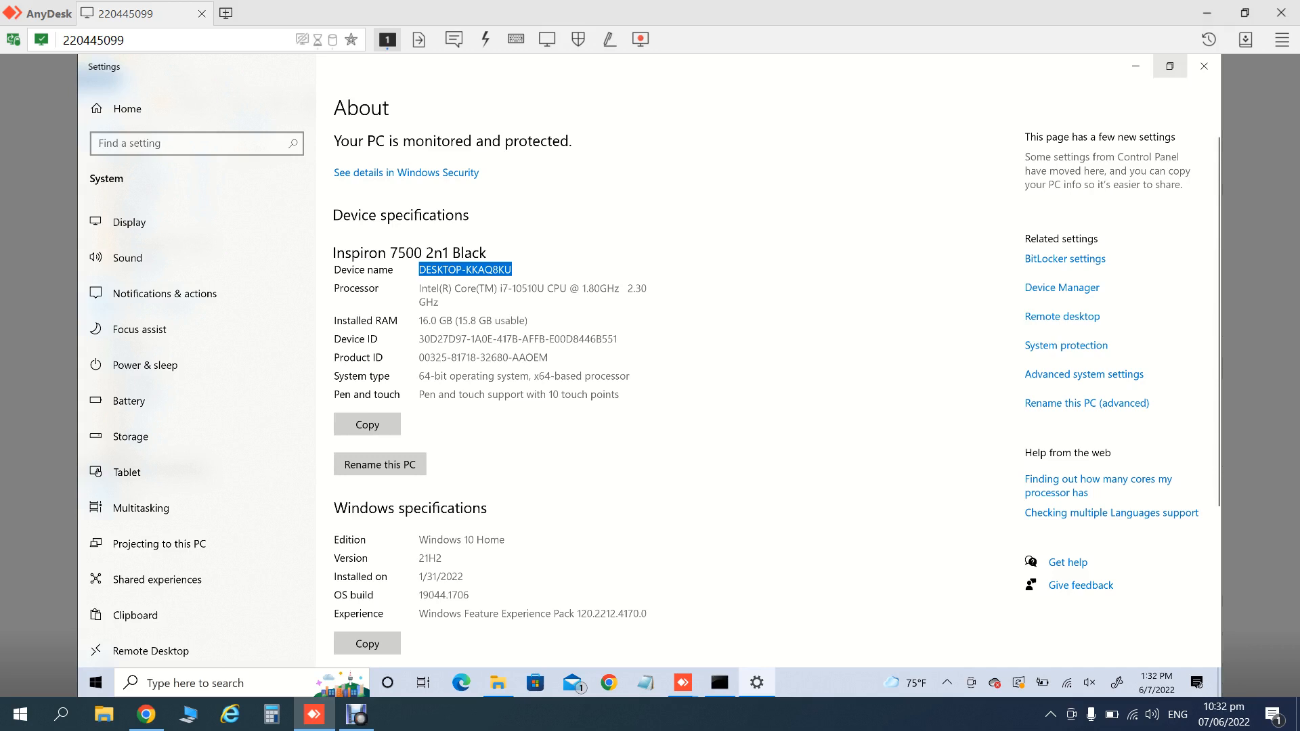
click(1204, 66)
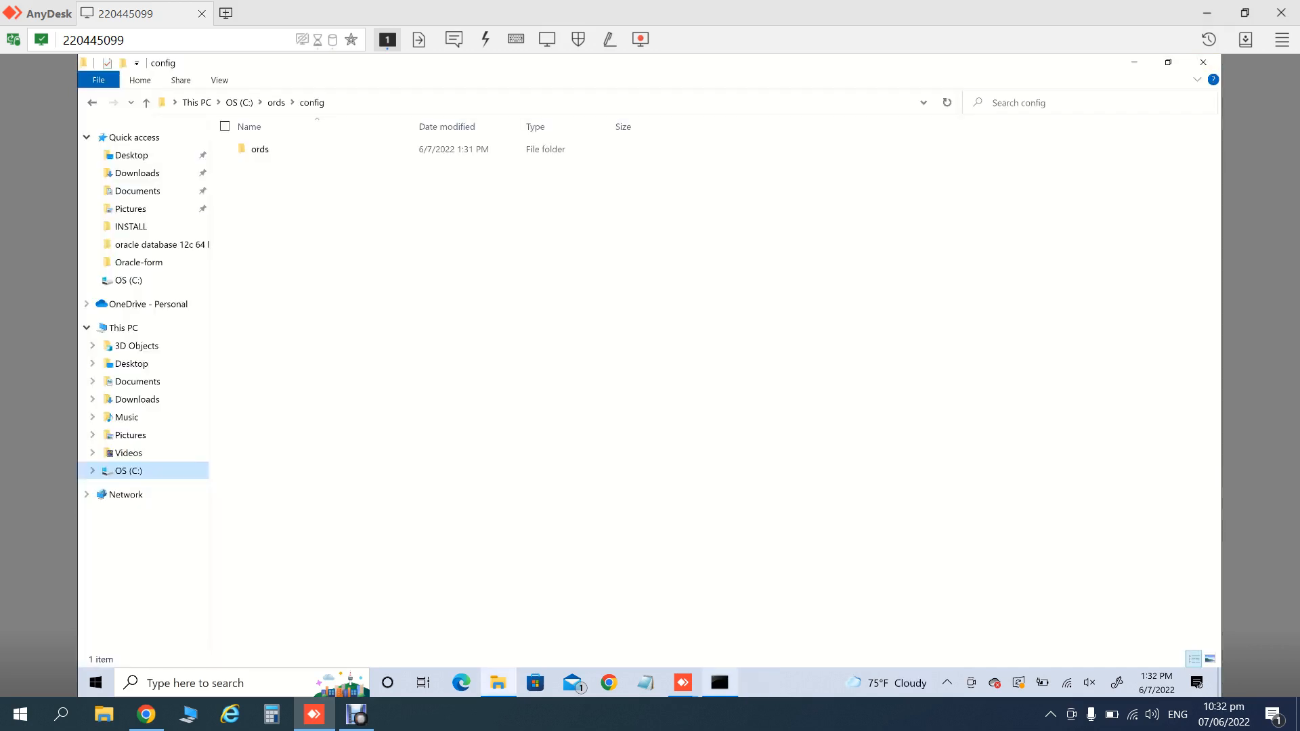
click(719, 682)
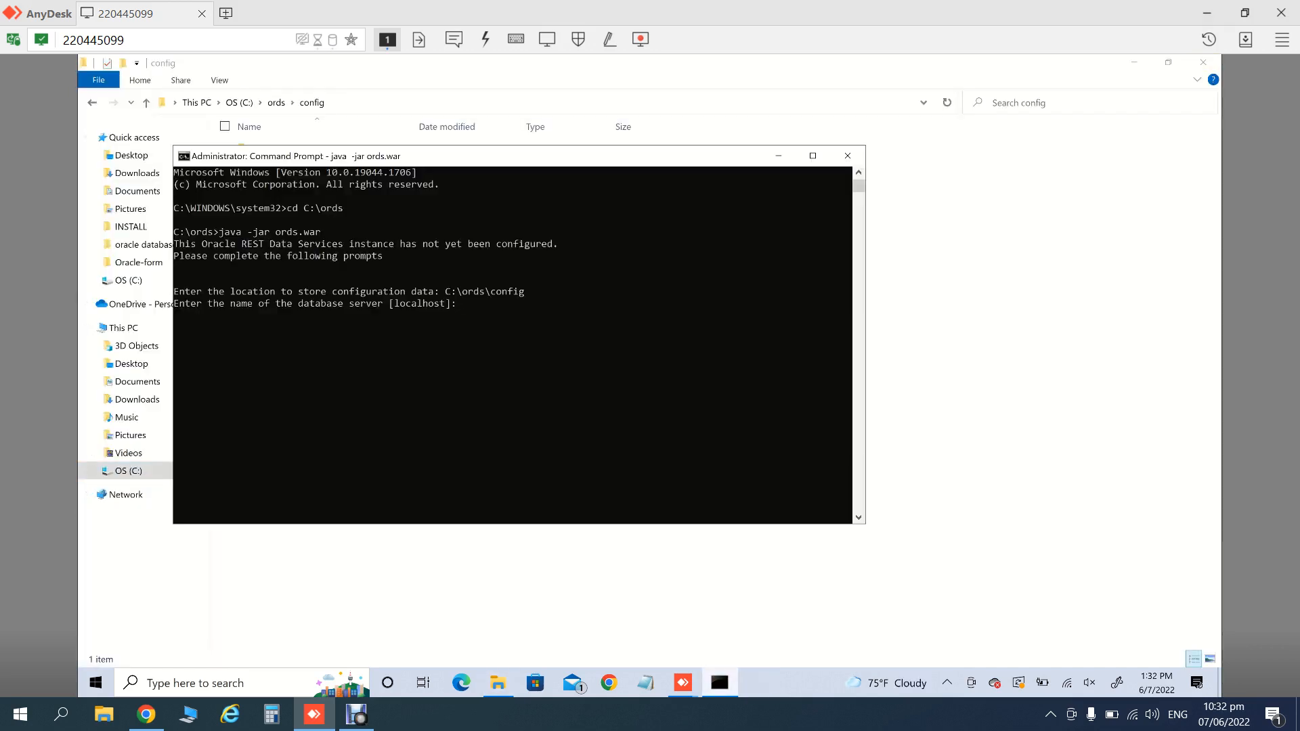
- Point ORDS at server DESKTOP-KKAQ8KU, default port 1521, service name orcl
key(ctrl+v)
key(Return)
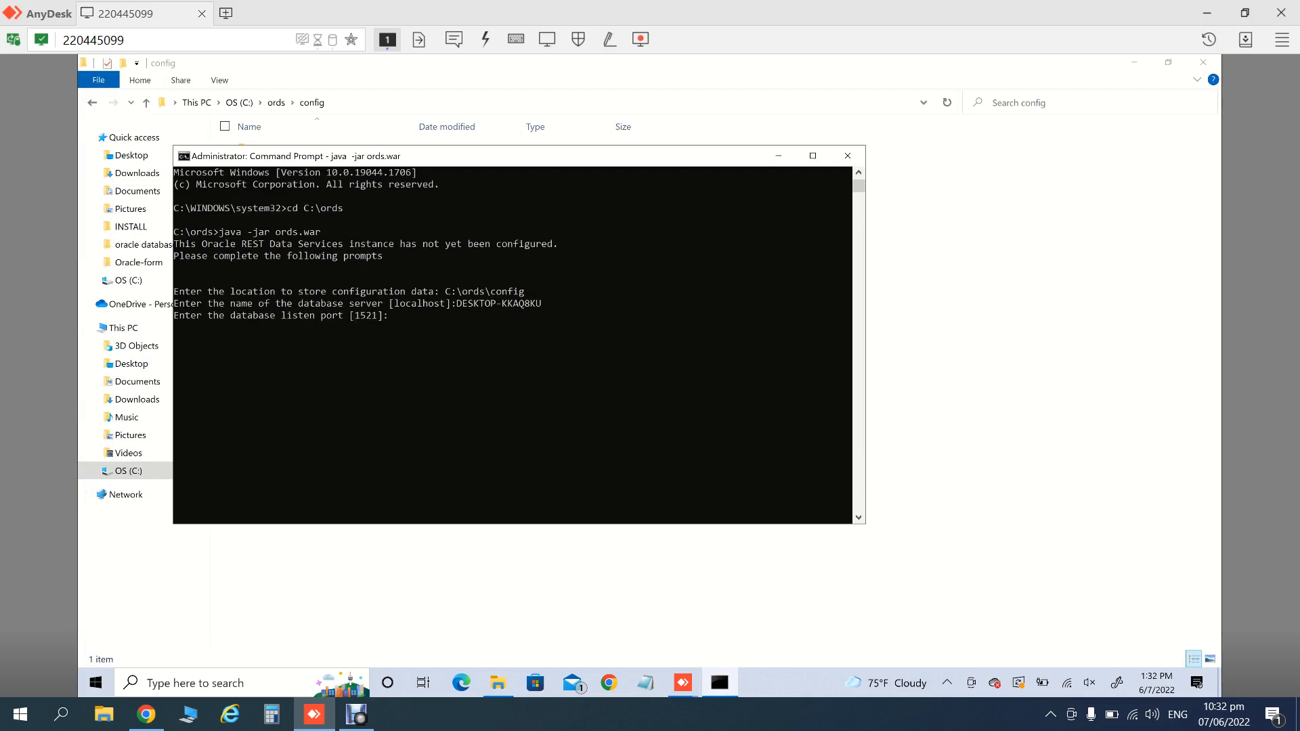
key(Return)
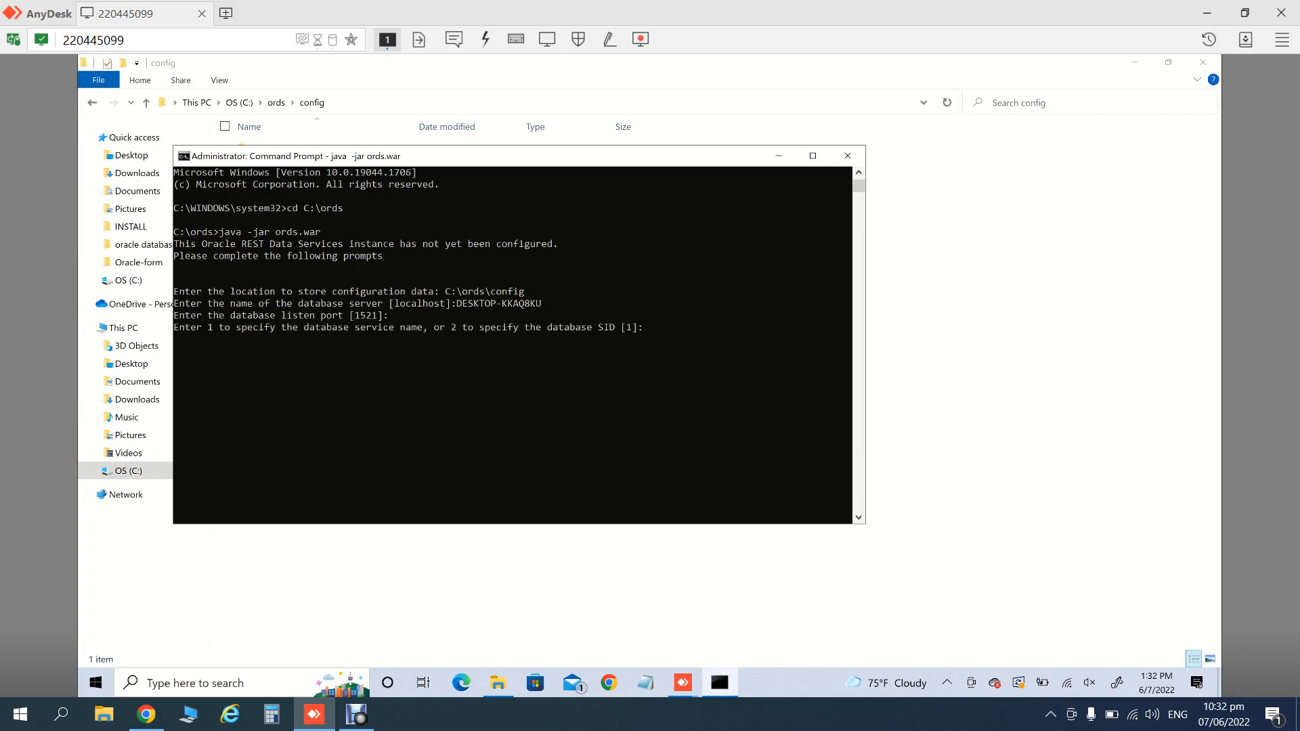
text(1)
key(Return)
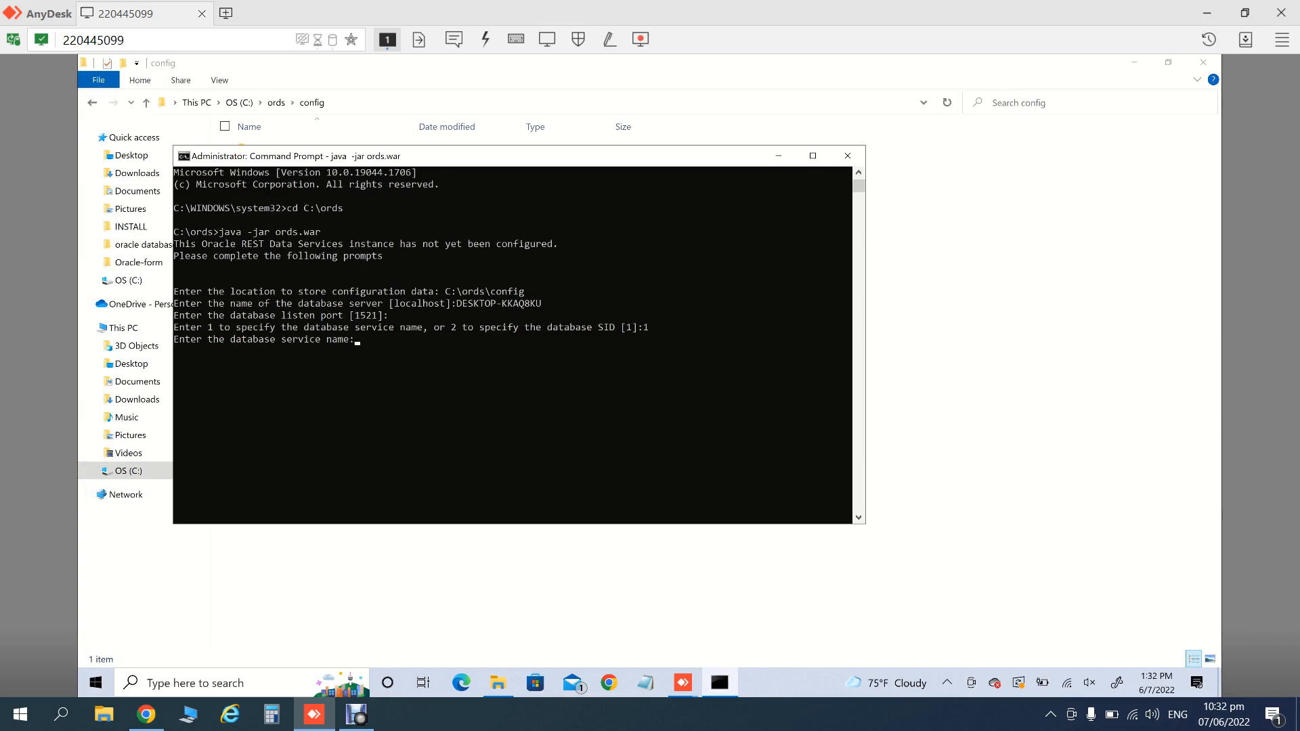
text(orcl)
key(Return)
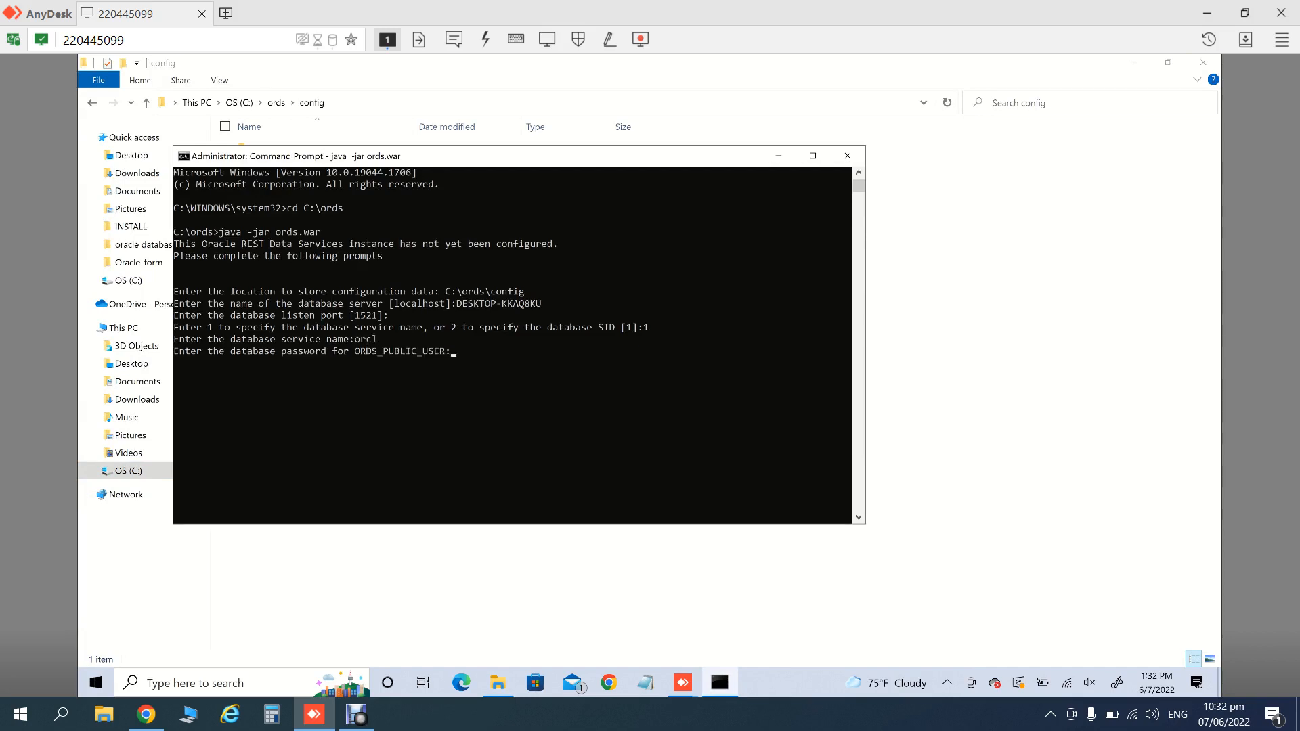
- Enter the ORDS_PUBLIC_USER password, then admin user sys with its SYSDBA password
key(Return)
key(Return)
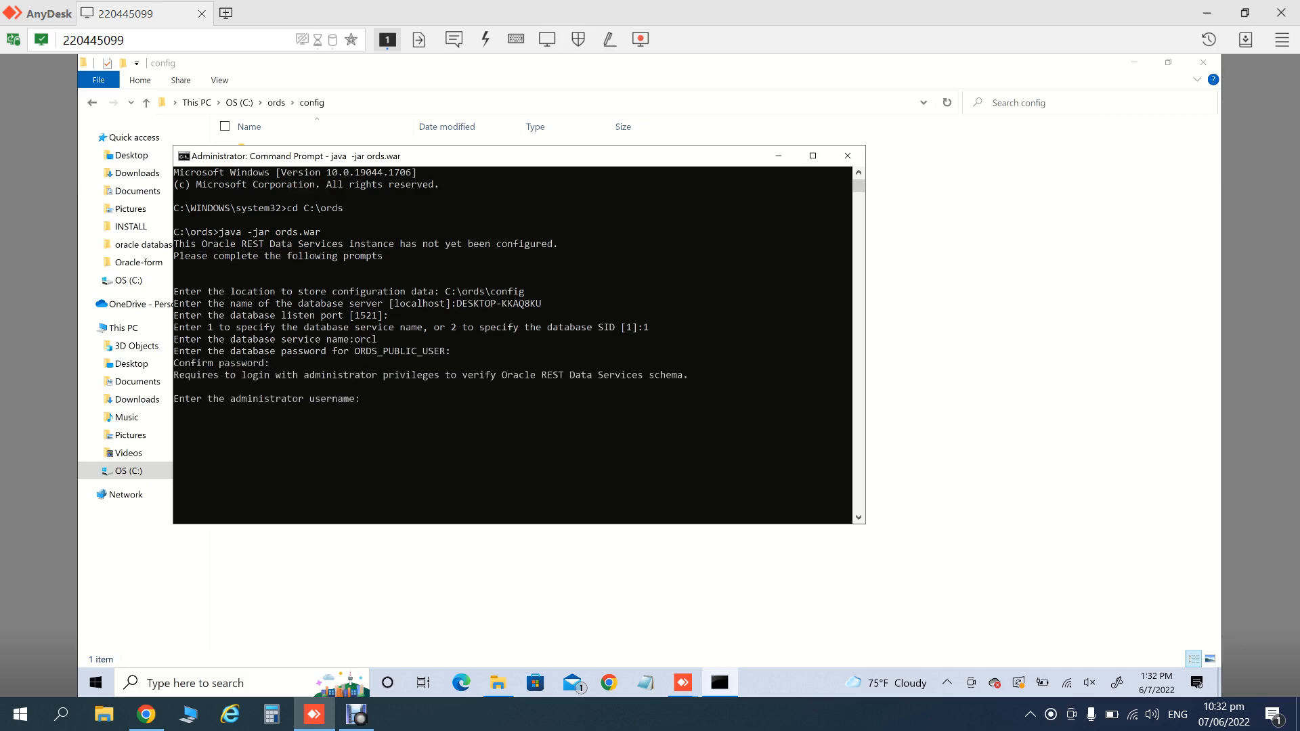
text(sys)
key(Return)
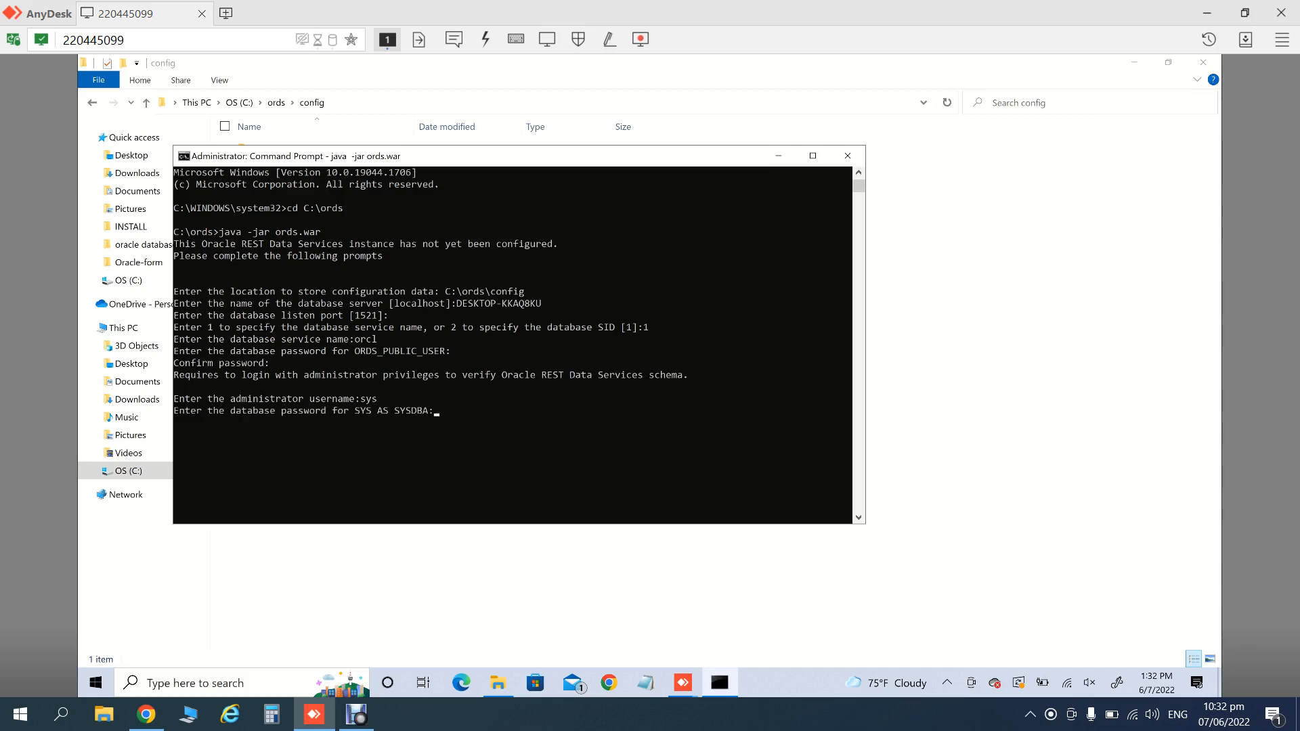
key(Return)
key(Return)
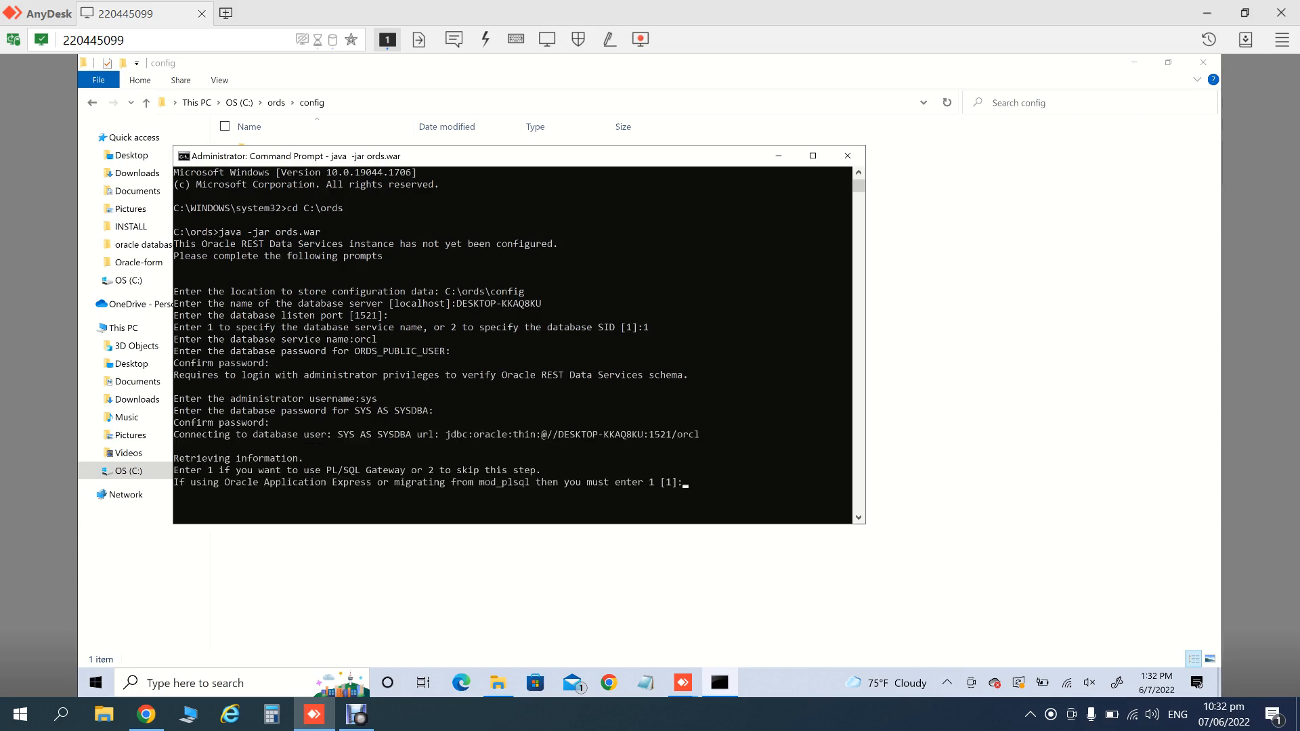
- Enable the PL/SQL Gateway (option 1) and enter the APEX_PUBLIC_USER password twice
text(1)
key(Return)
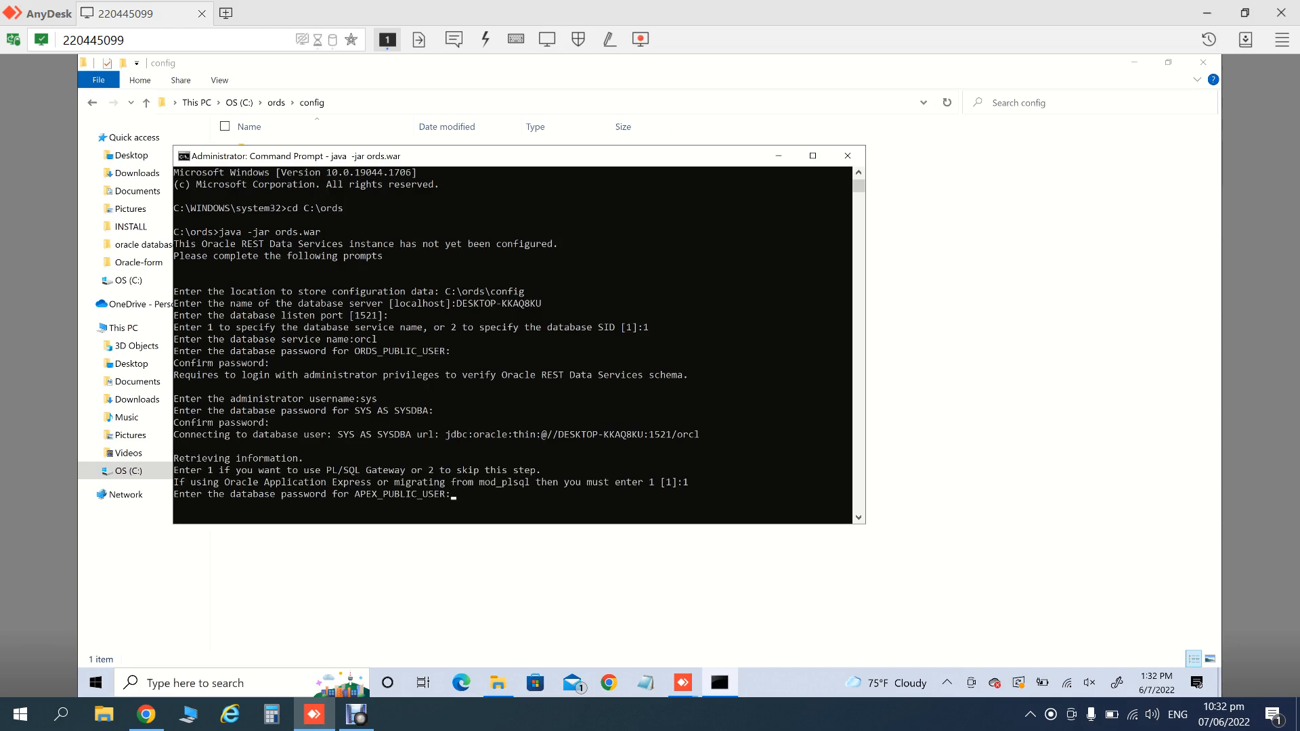
key(Return)
key(Return)
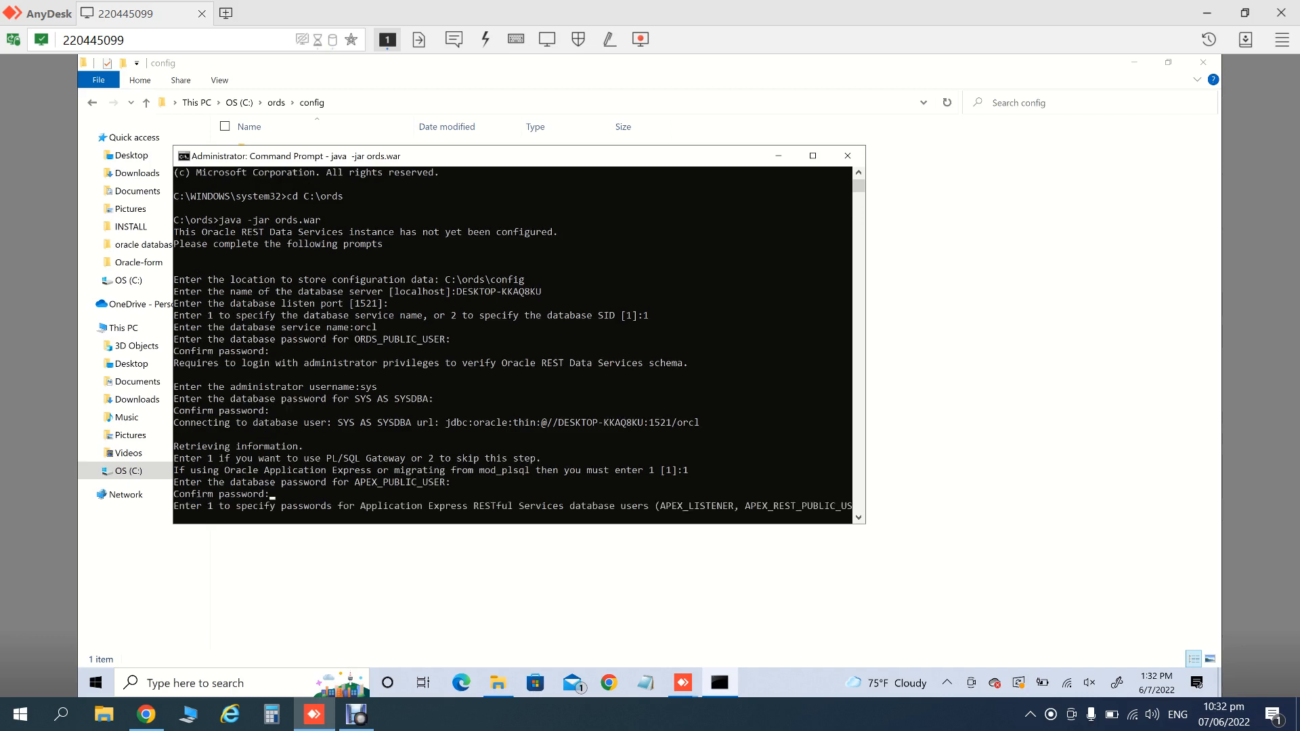
text(1)
key(Return)
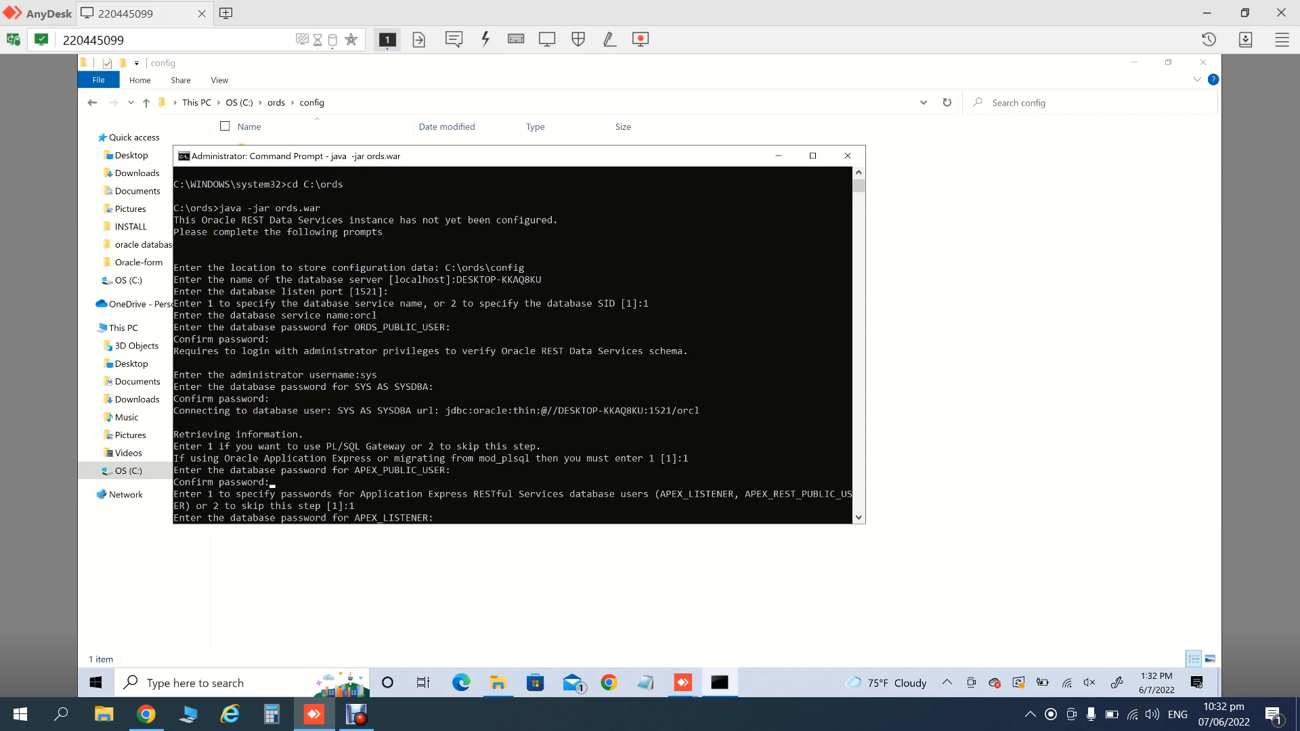
- Enter APEX_LISTENER and APEX_REST_PUBLIC_USER passwords, then choose SQL Developer Web (1)
key(Return)
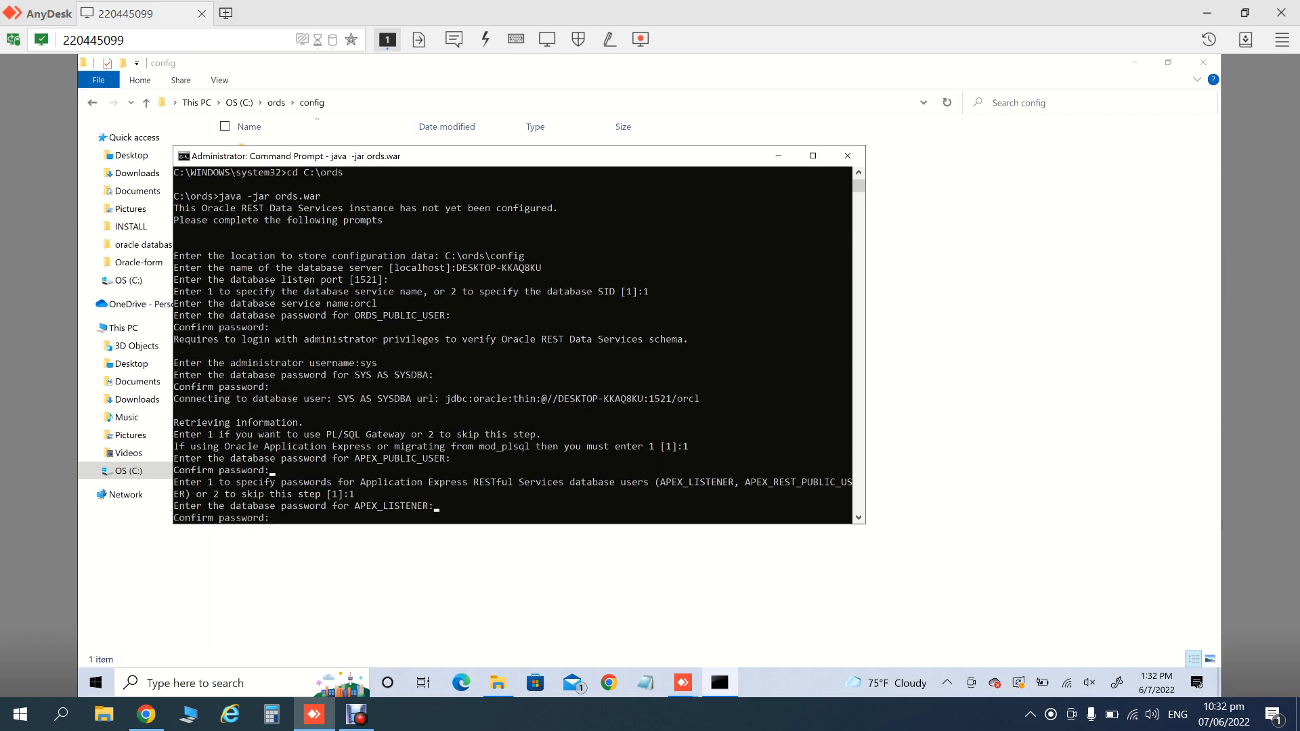
key(Return)
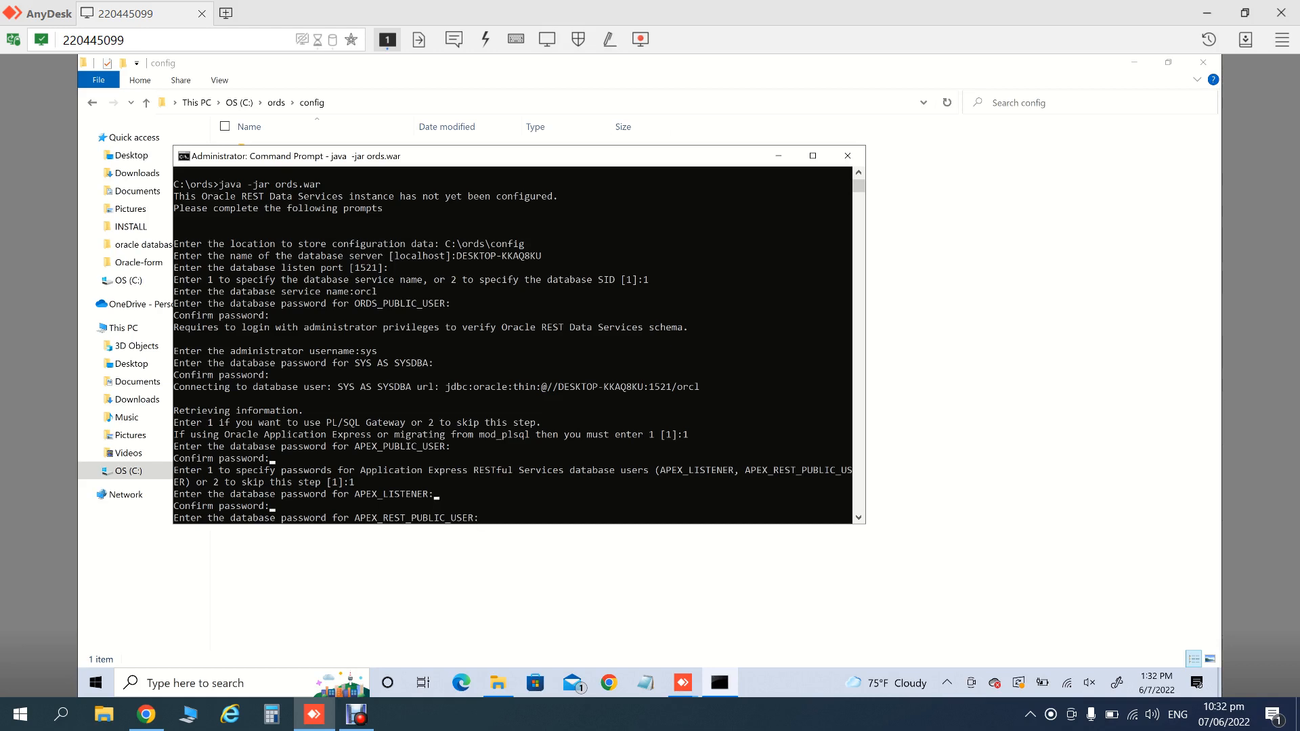
key(Return)
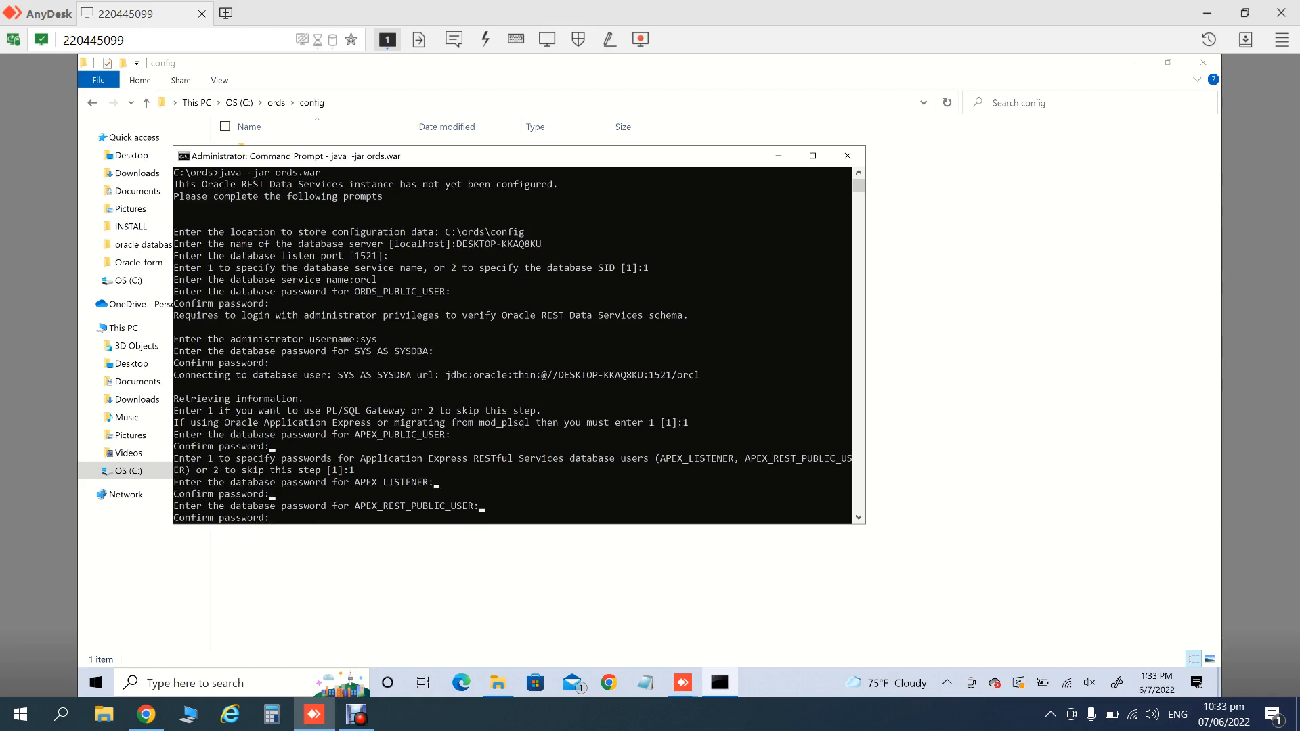
key(Return)
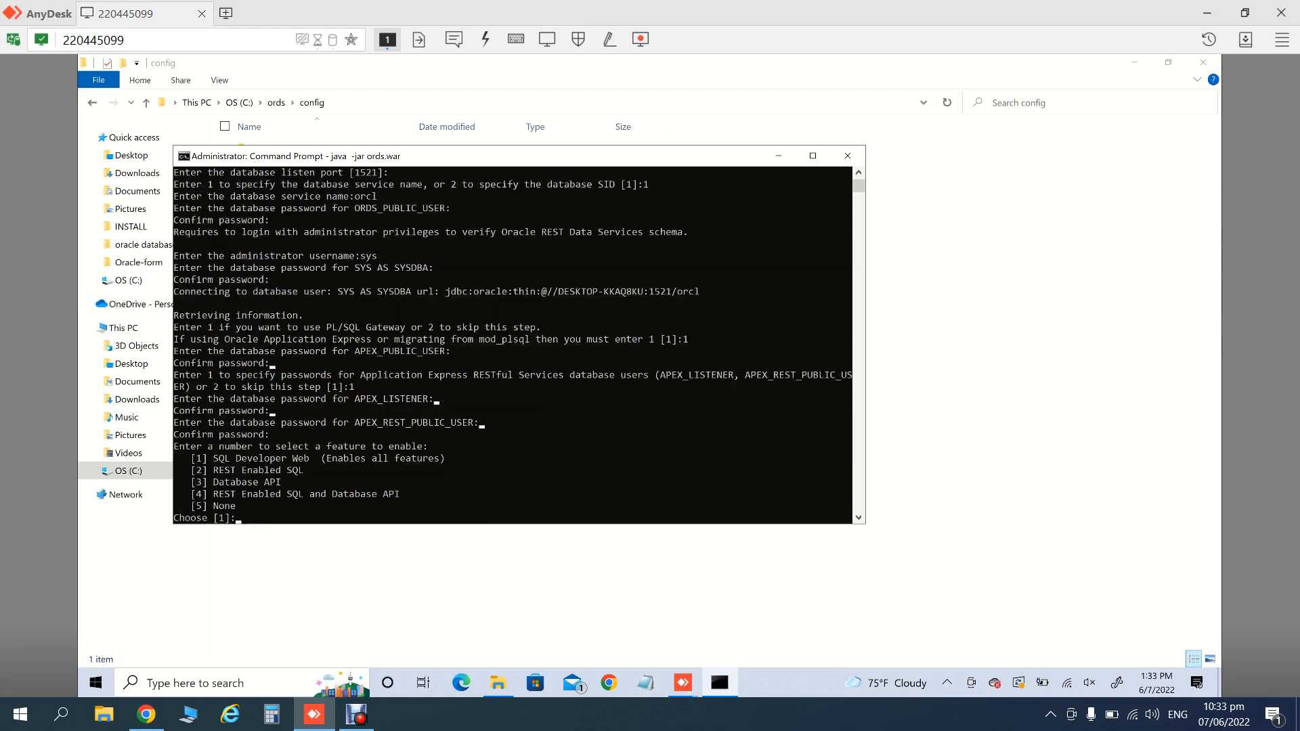
text(1)
key(Return)
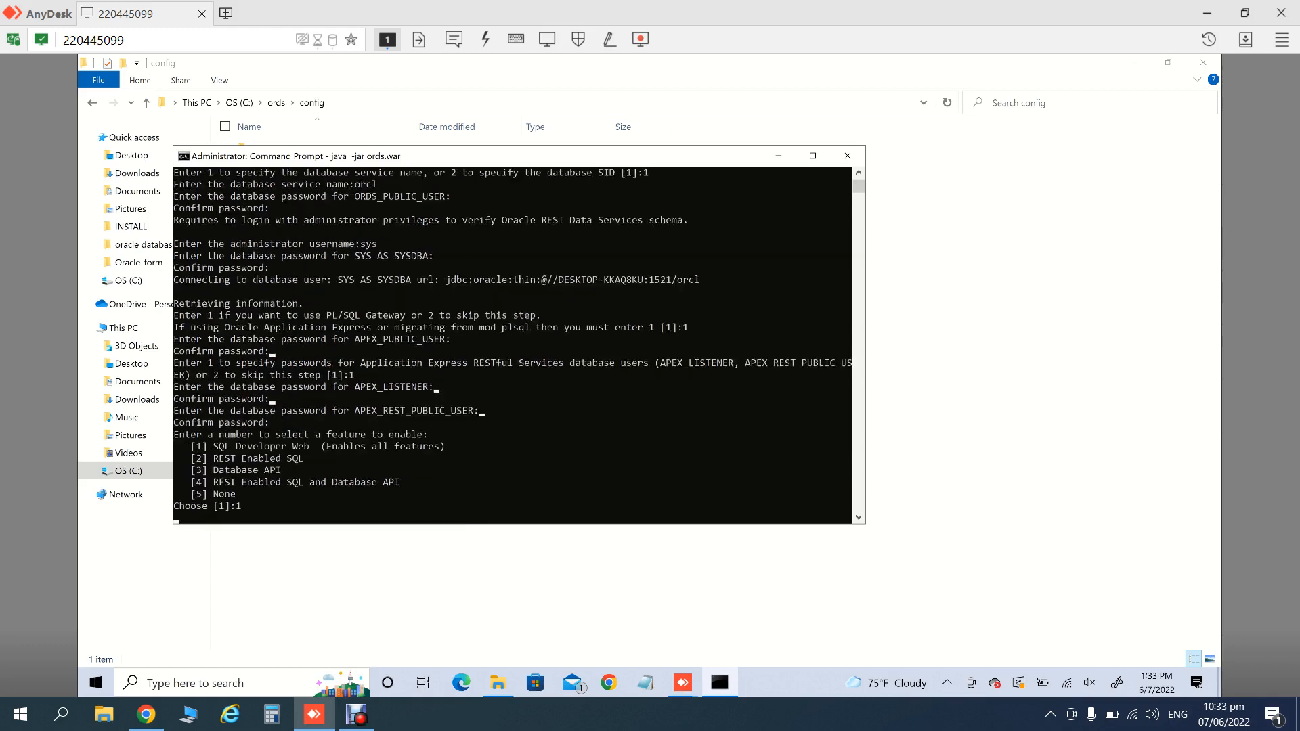
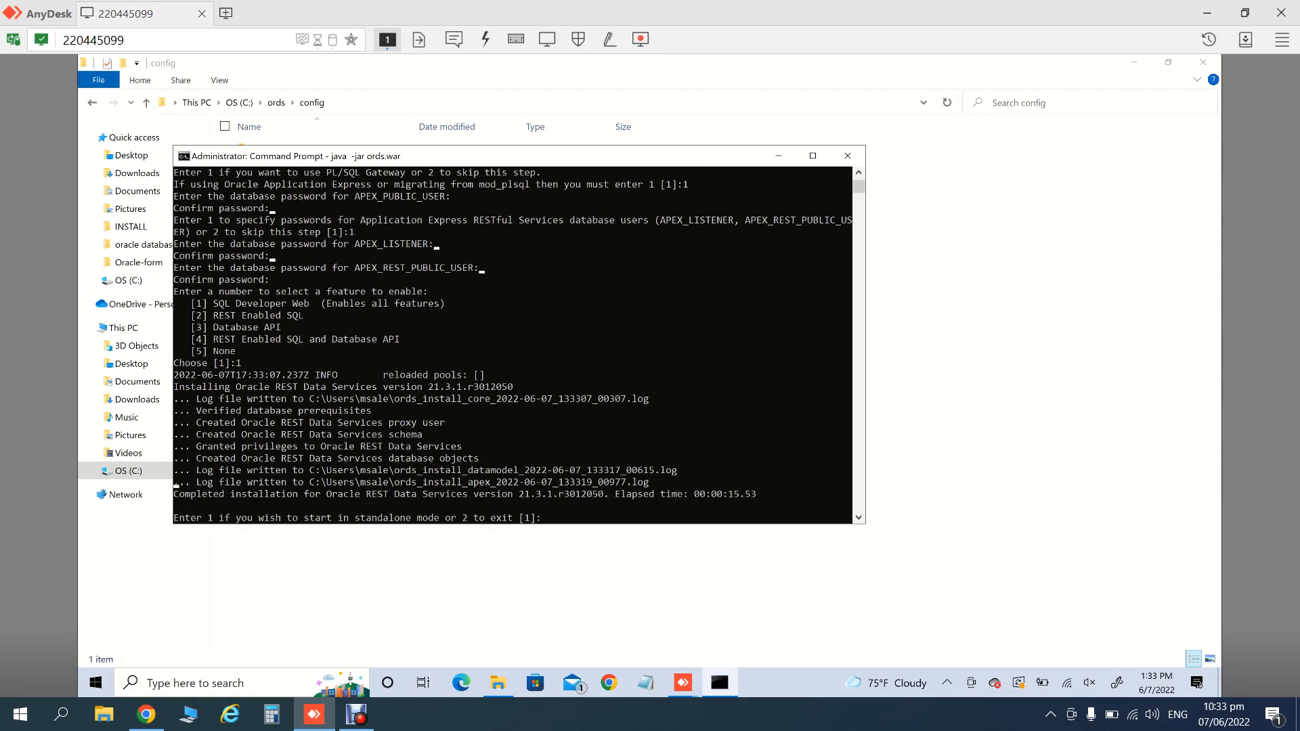
- Decline standalone mode with option 2, then close Command Prompt with exit
text(2)
key(Return)
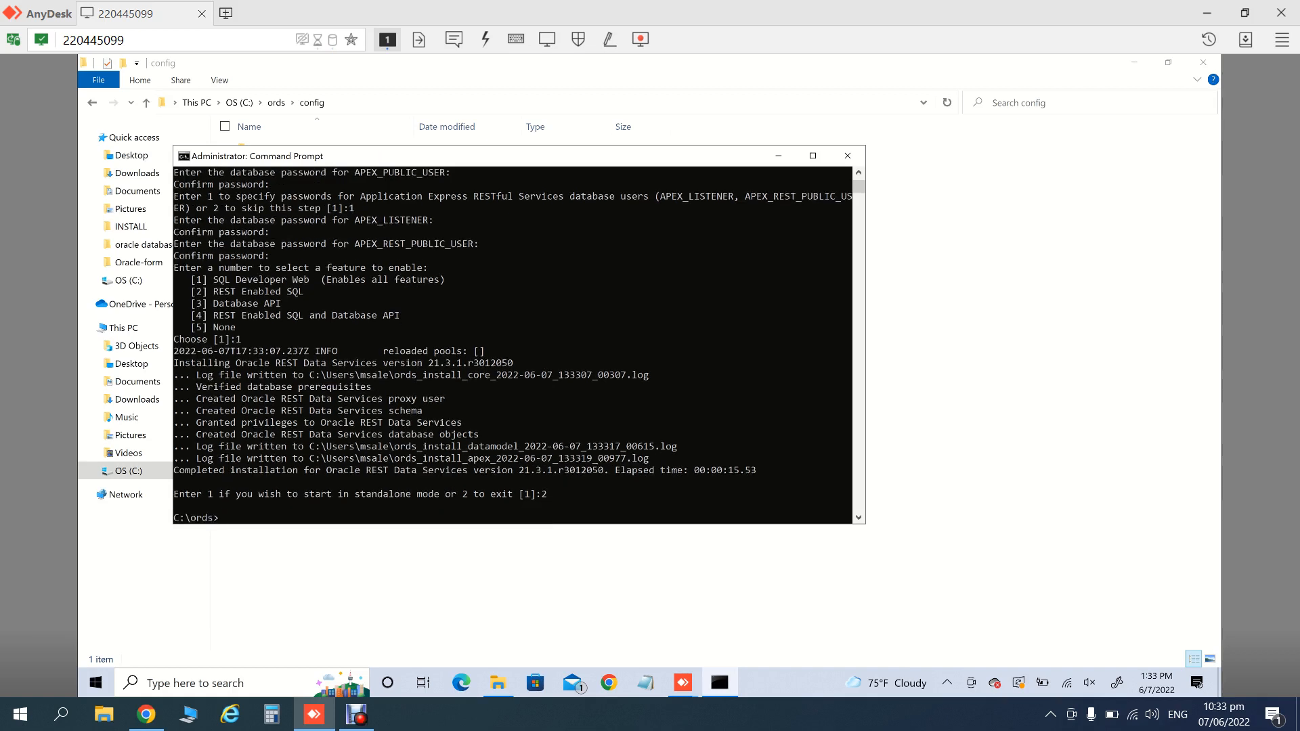
text(exit)
key(Return)
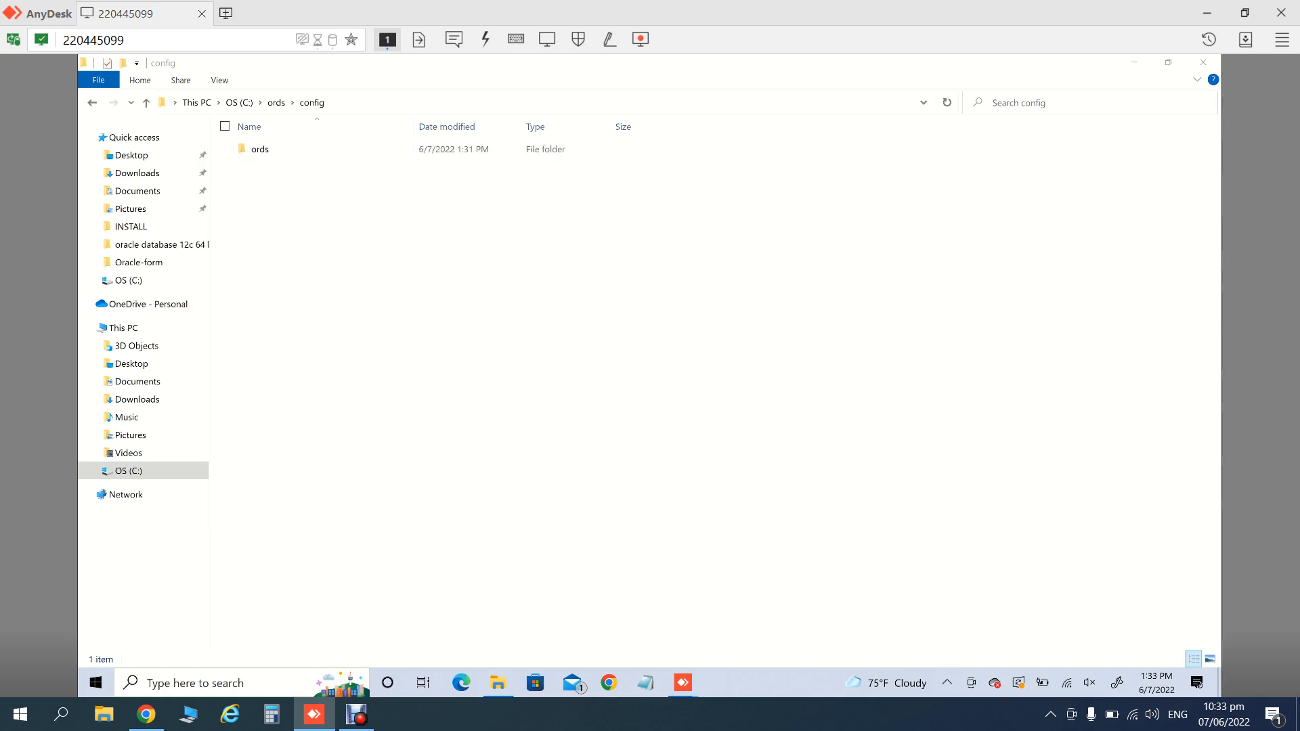
- Open the ords\conf folder and duplicate apex_pu as a backup copy
click(260, 149)
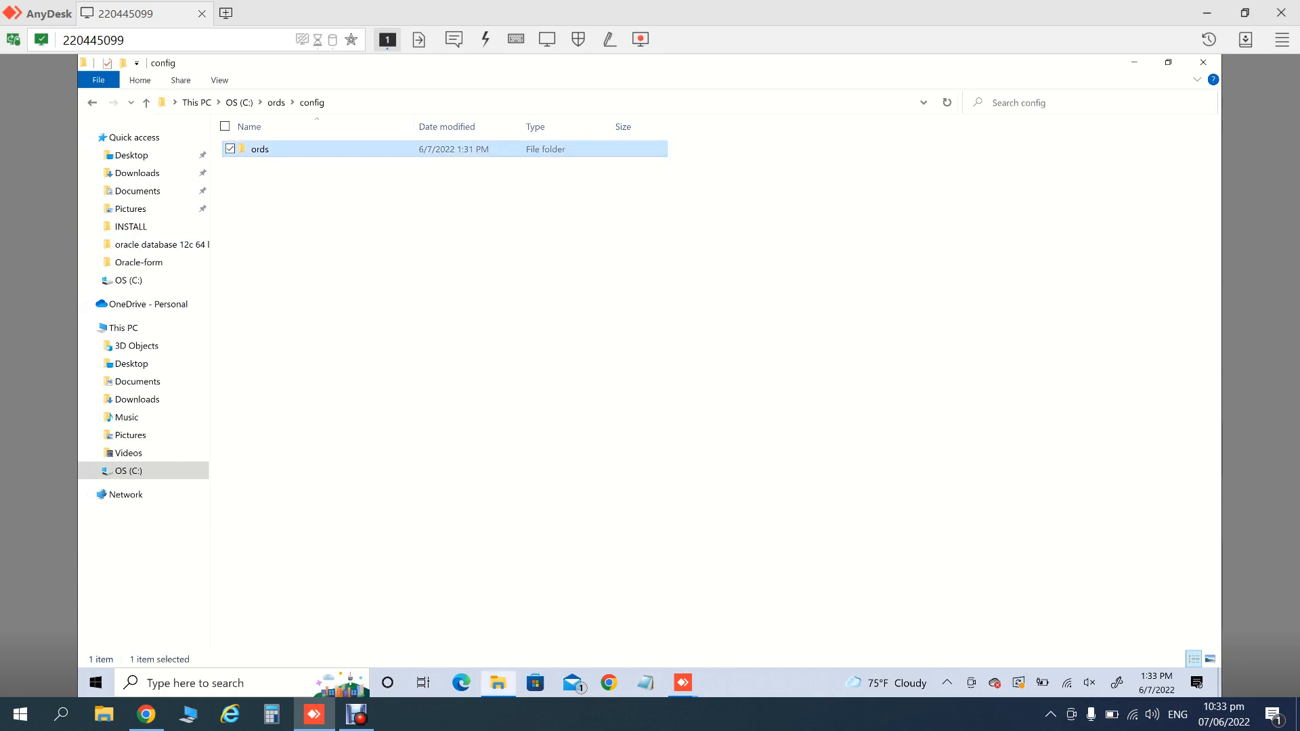
double_click(260, 149)
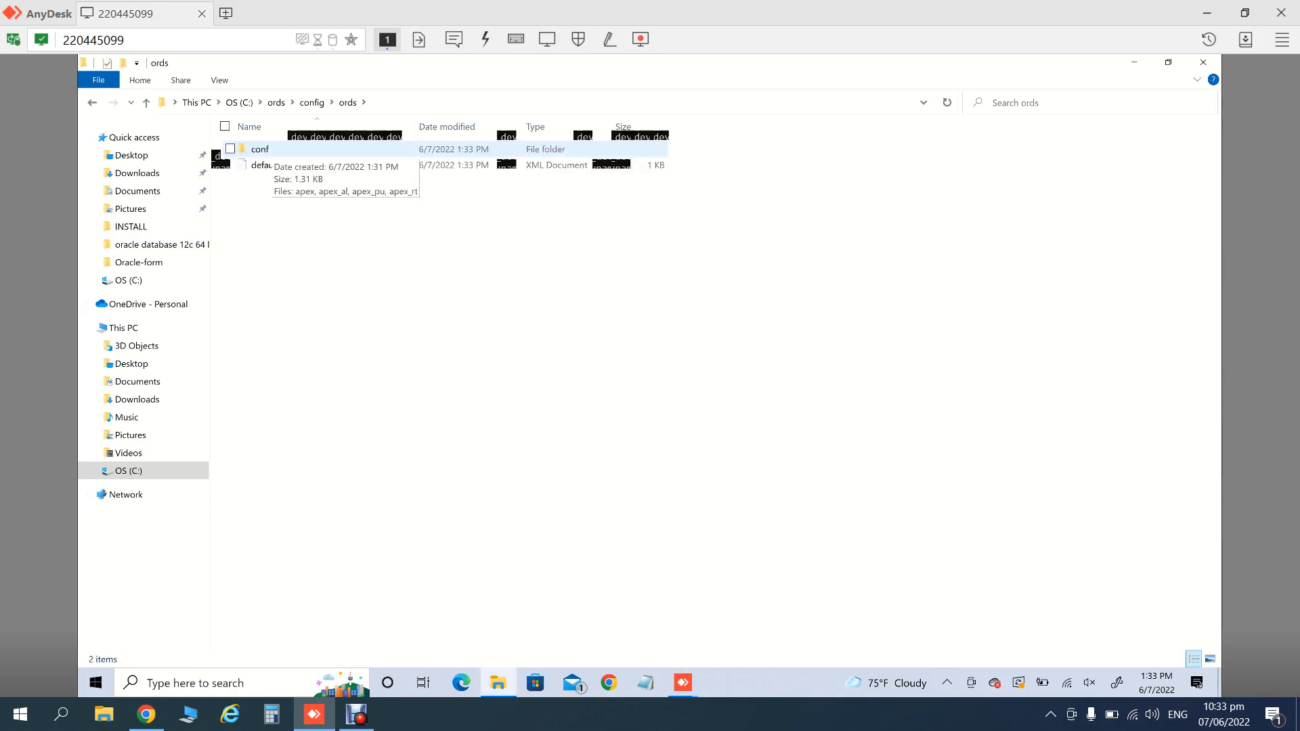
double_click(260, 149)
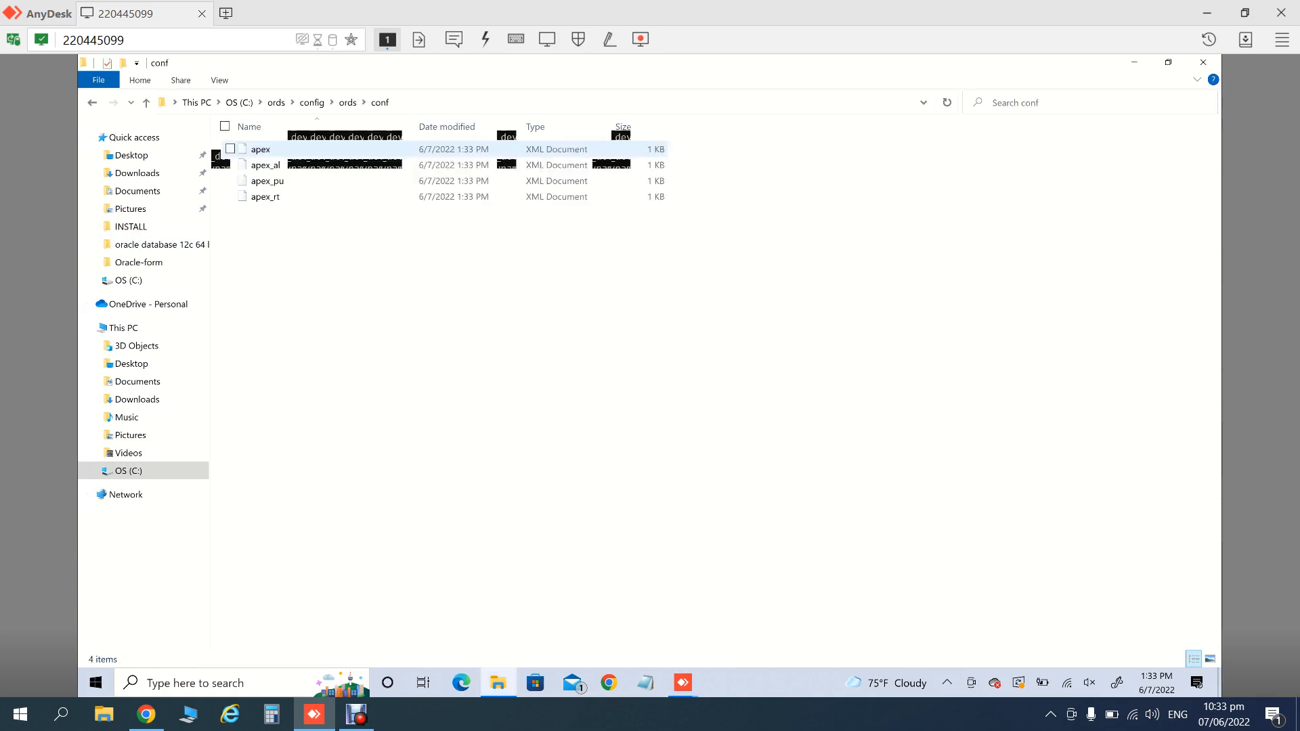
click(268, 181)
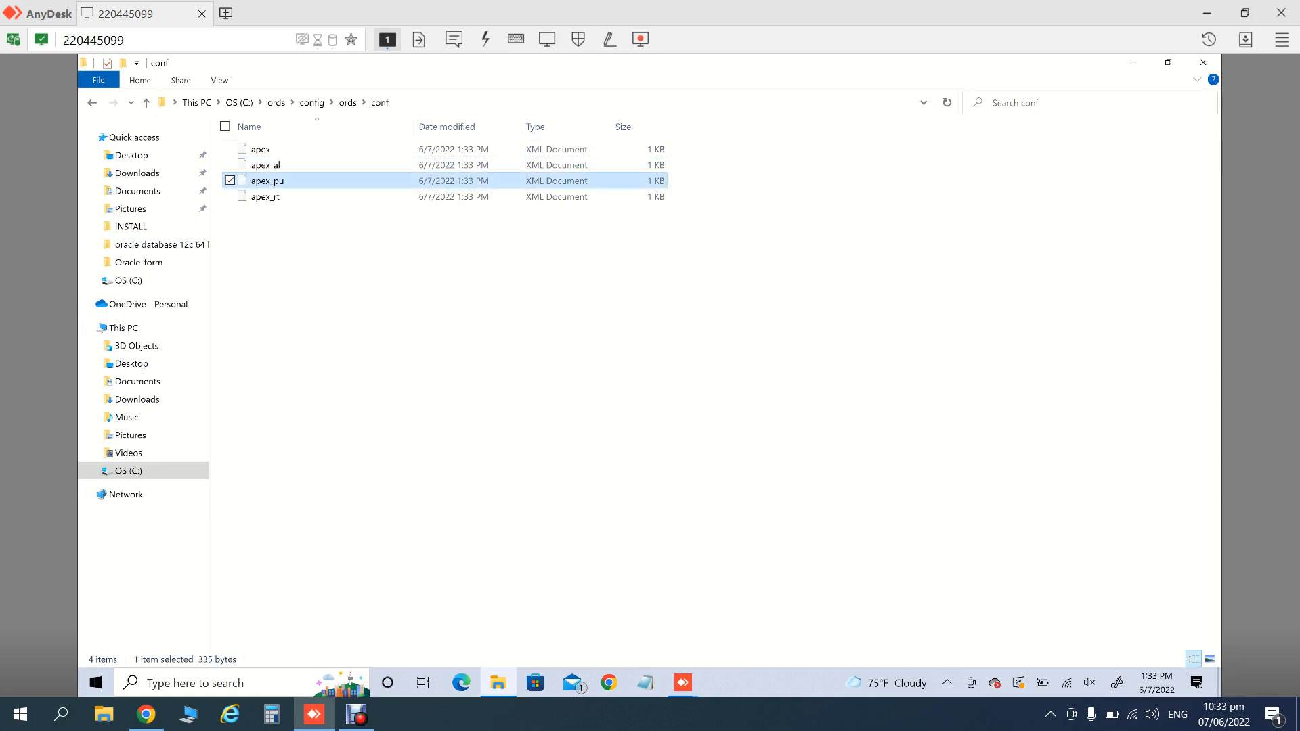
key(ctrl+c)
key(ctrl+v)
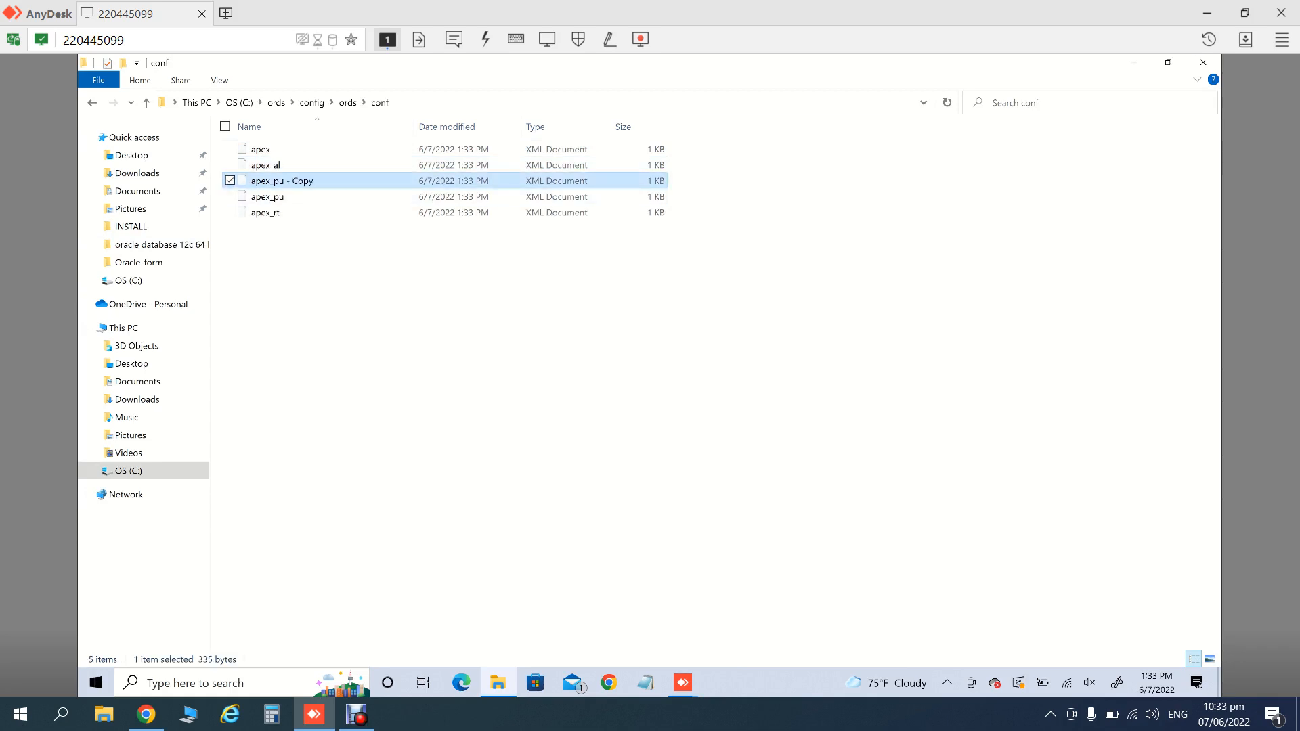
- View apex_pu in WordPad, then close it without changes
right_click(303, 199)
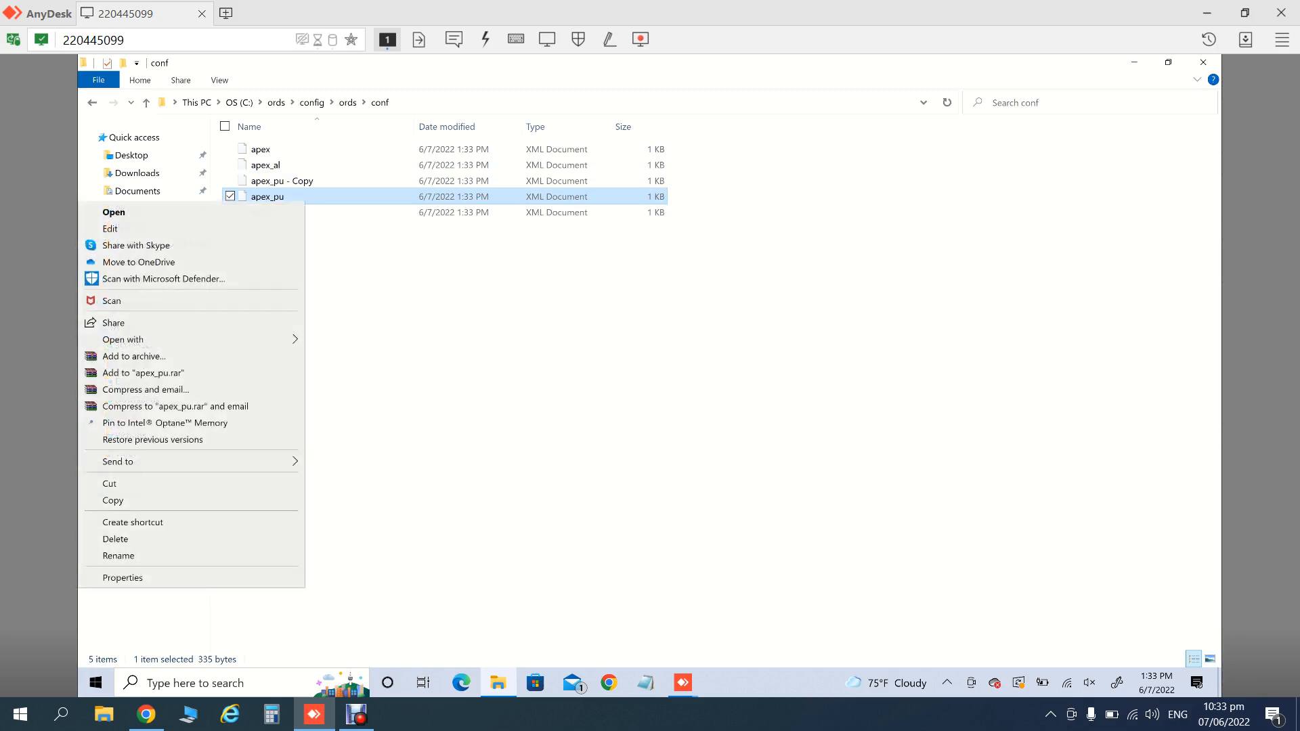
click(110, 228)
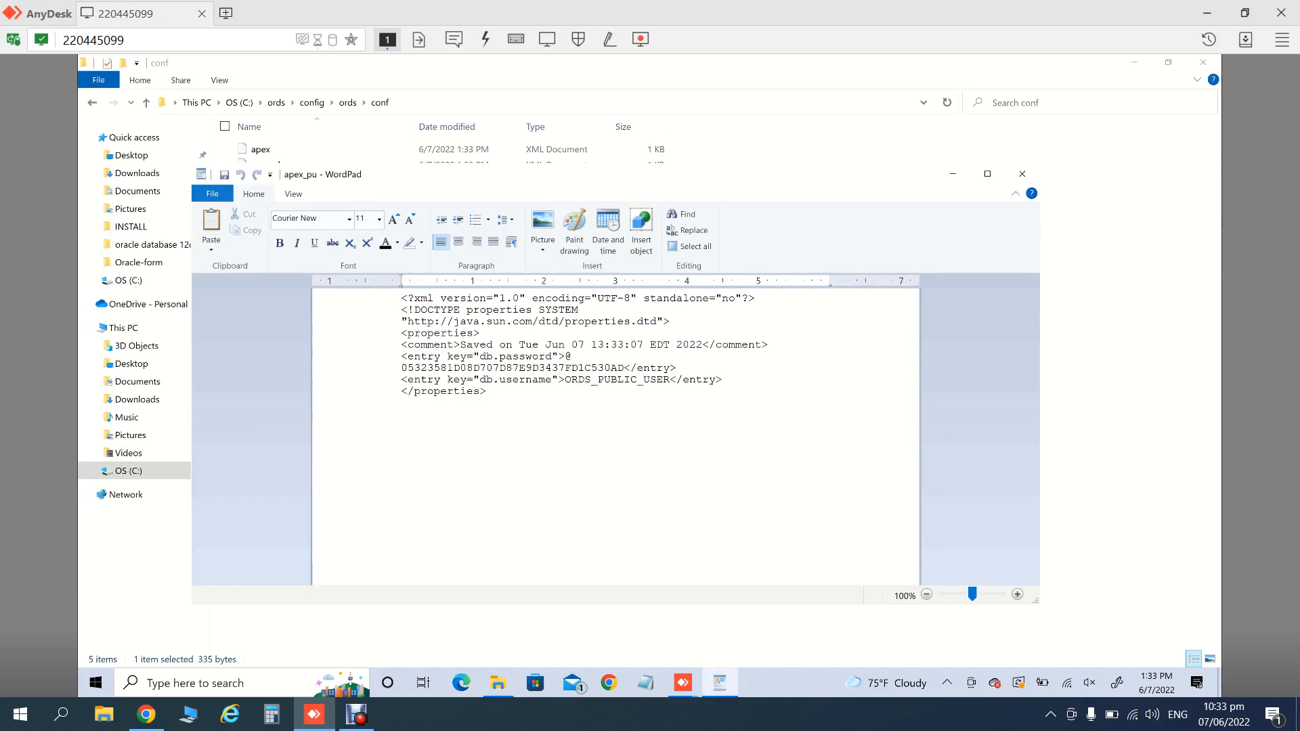
click(401, 404)
click(624, 368)
click(988, 174)
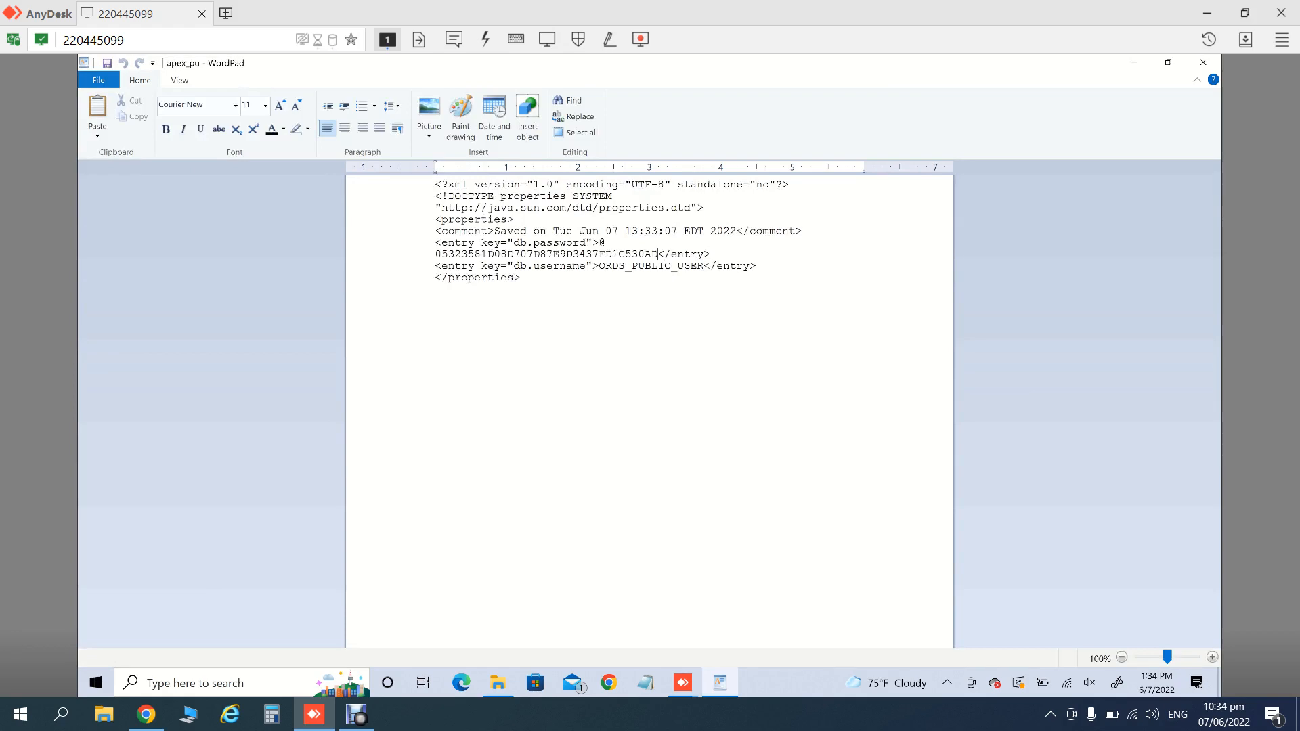
click(1203, 62)
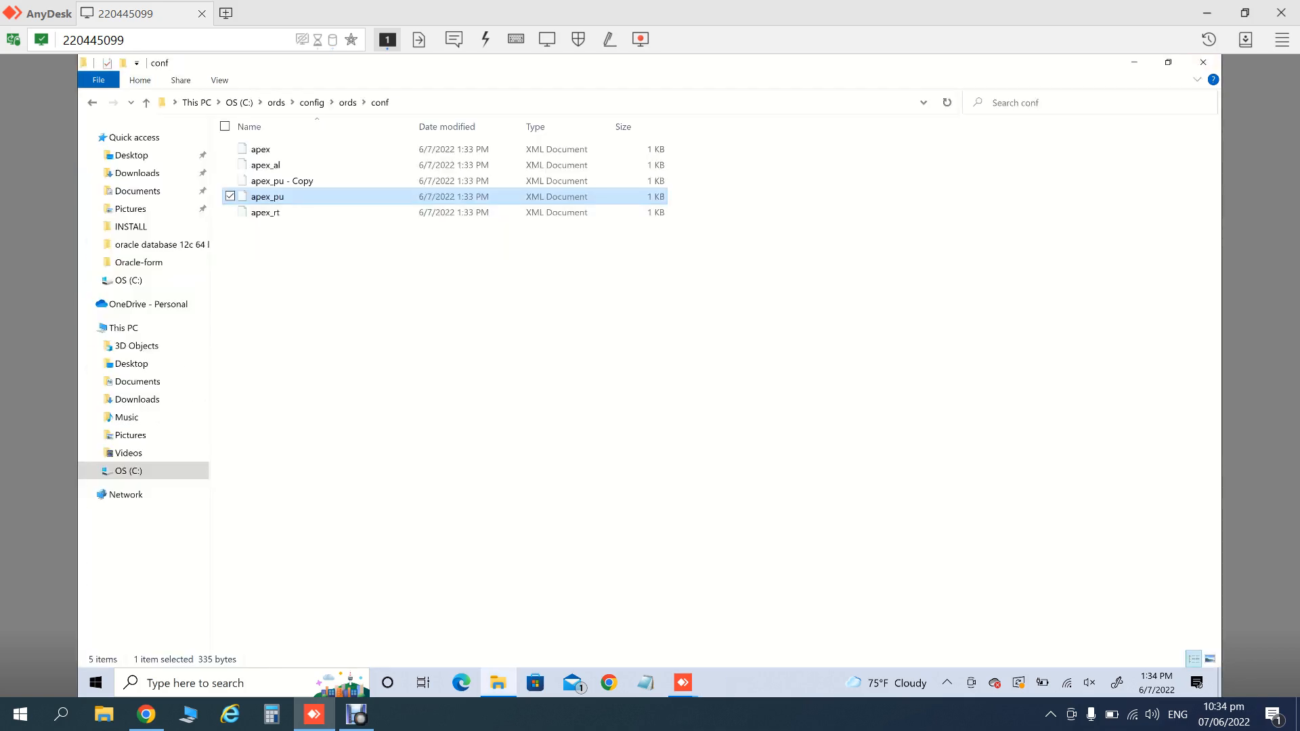
- Make Notepad the default app for XML files through apex_pu's properties
right_click(304, 198)
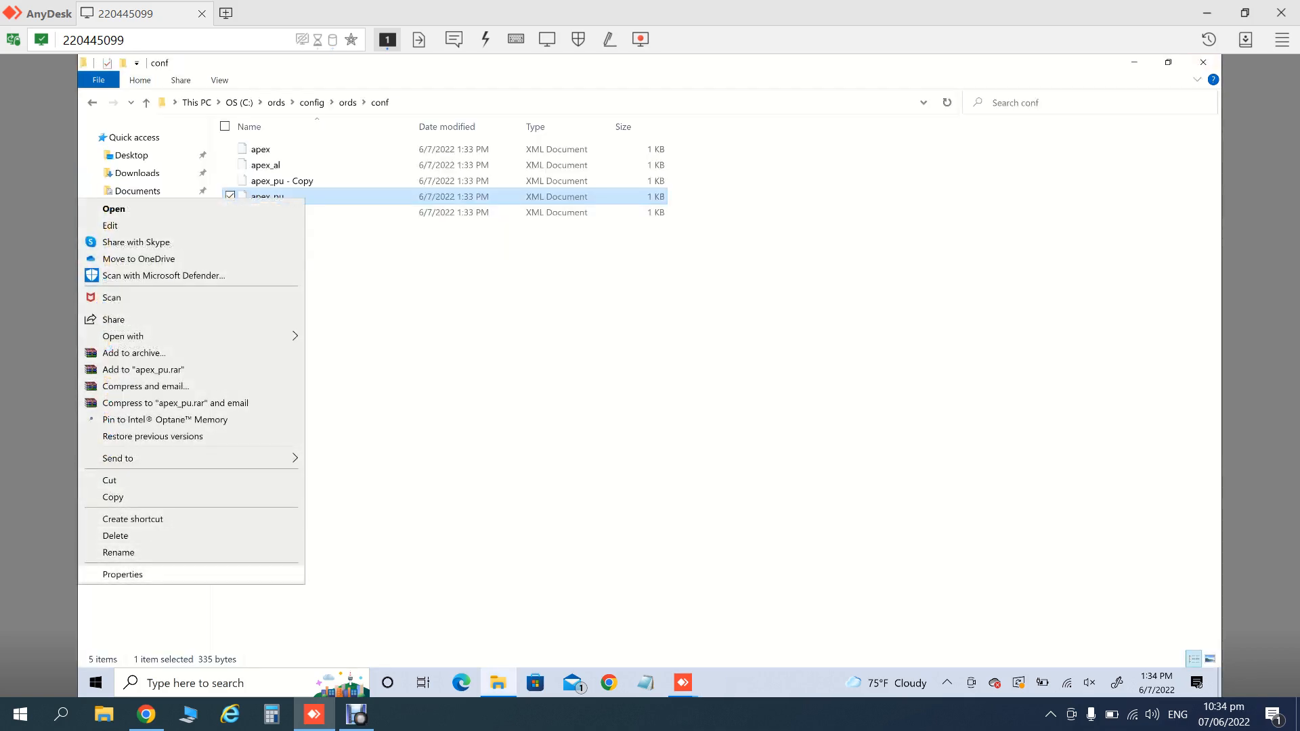
click(123, 574)
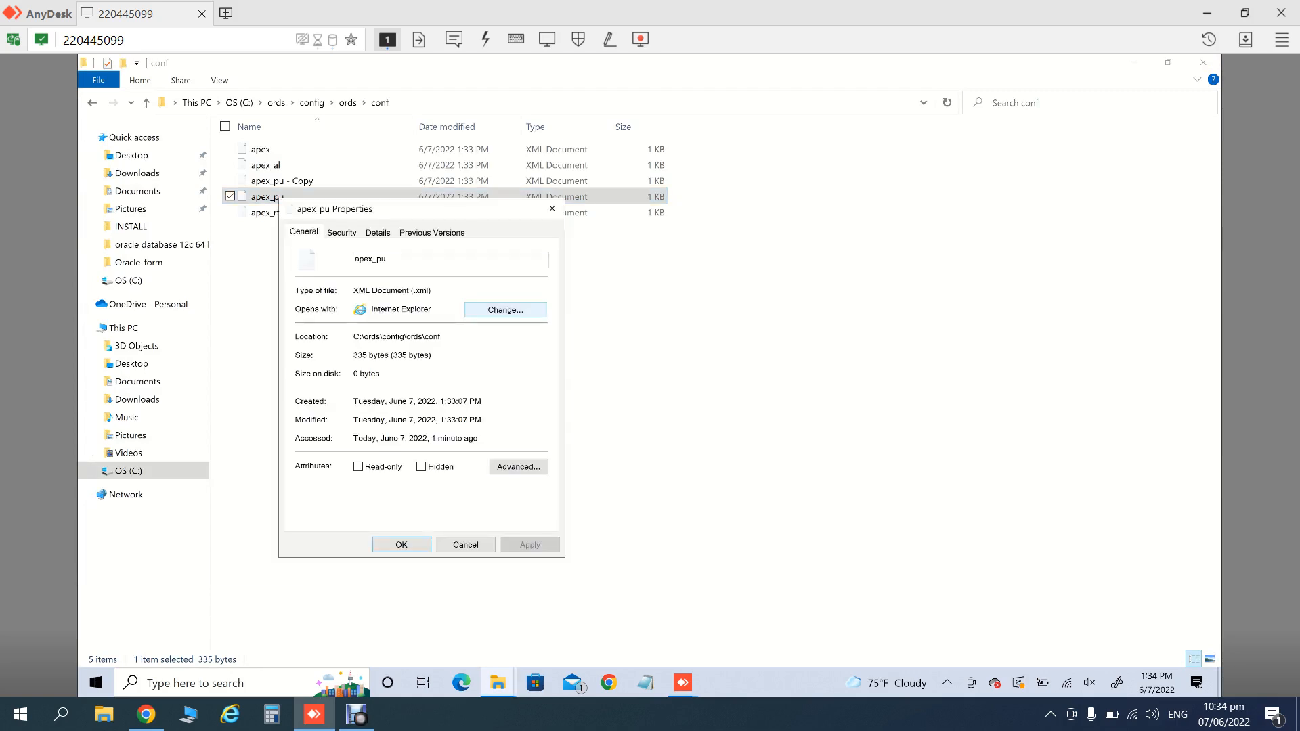
click(505, 309)
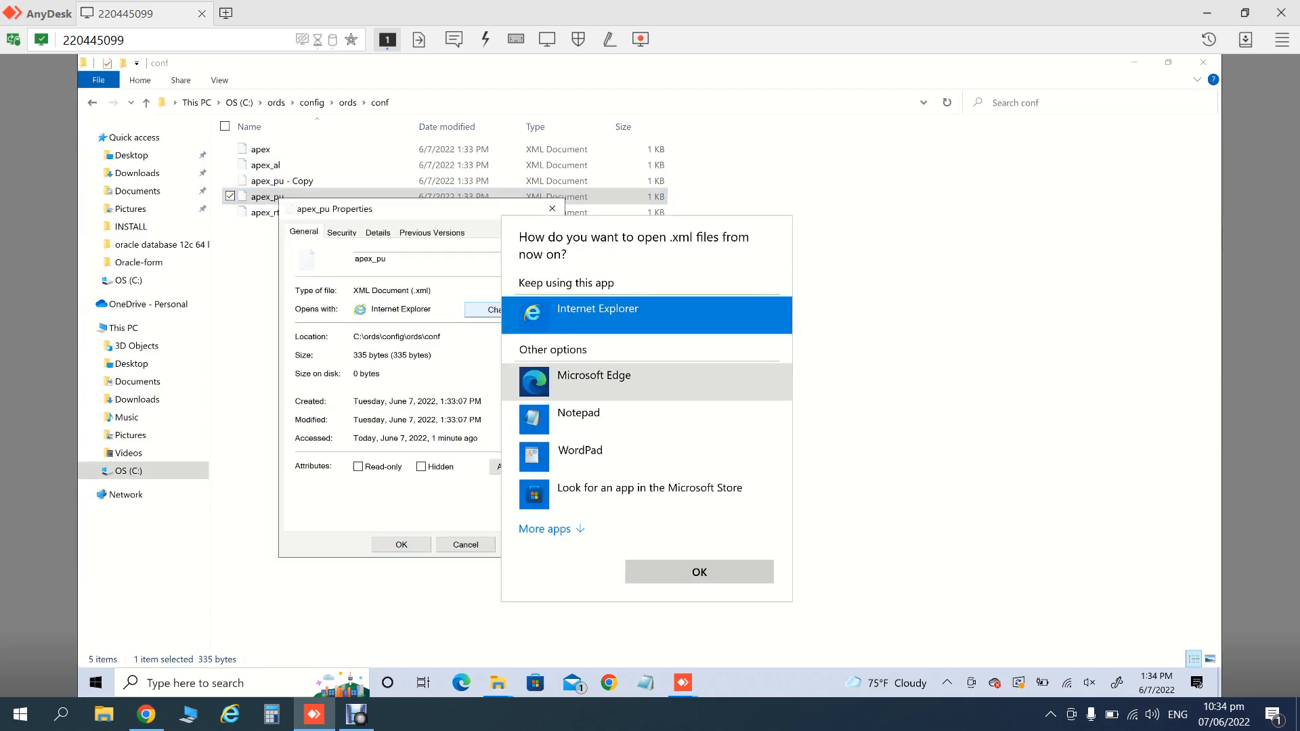
click(579, 419)
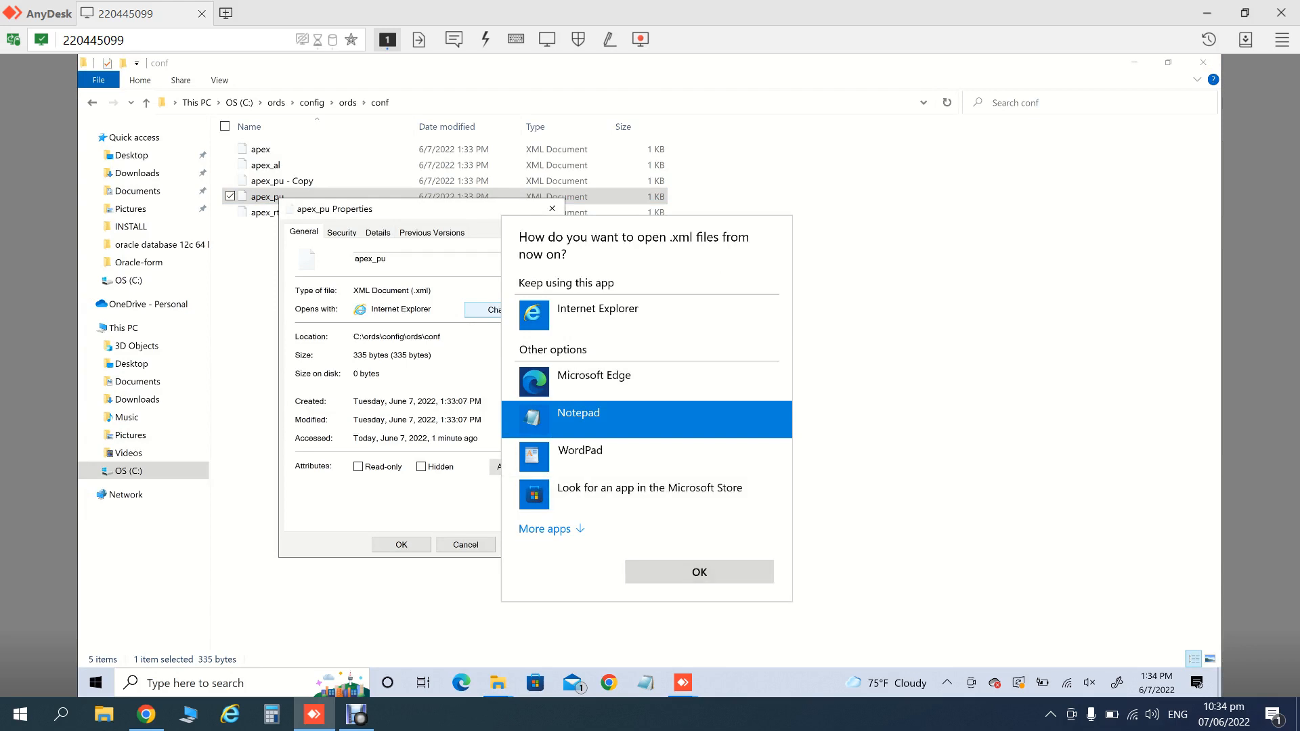
click(699, 572)
click(401, 545)
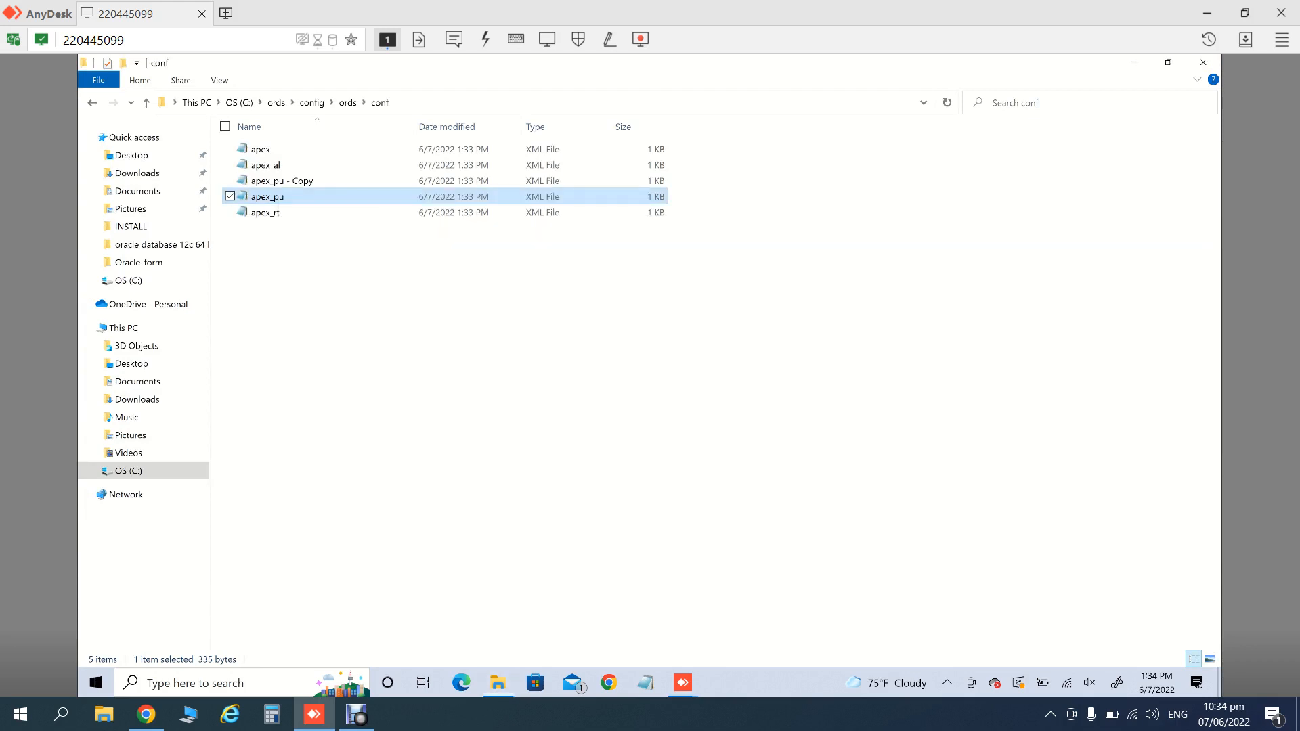
- Replace apex_pu's encrypted db.password value with a plain-text password, save, and close Notepad
double_click(267, 197)
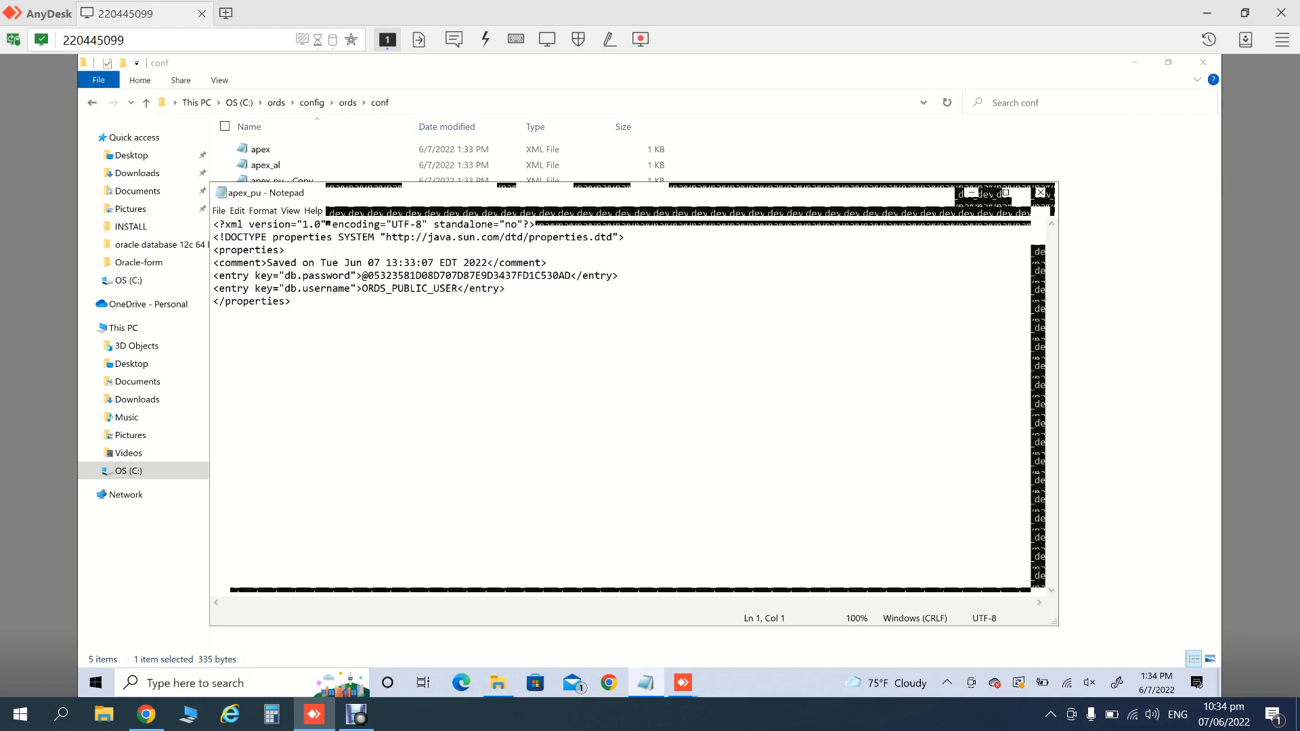
click(570, 275)
key(BackSpace)
key(BackSpace)
key(BackSpace)
key(BackSpace)
key(BackSpace)
key(BackSpace)
key(BackSpace)
key(BackSpace)
key(BackSpace)
key(BackSpace)
key(BackSpace)
key(BackSpace)
key(BackSpace)
key(BackSpace)
key(BackSpace)
key(BackSpace)
key(BackSpace)
key(BackSpace)
key(BackSpace)
key(BackSpace)
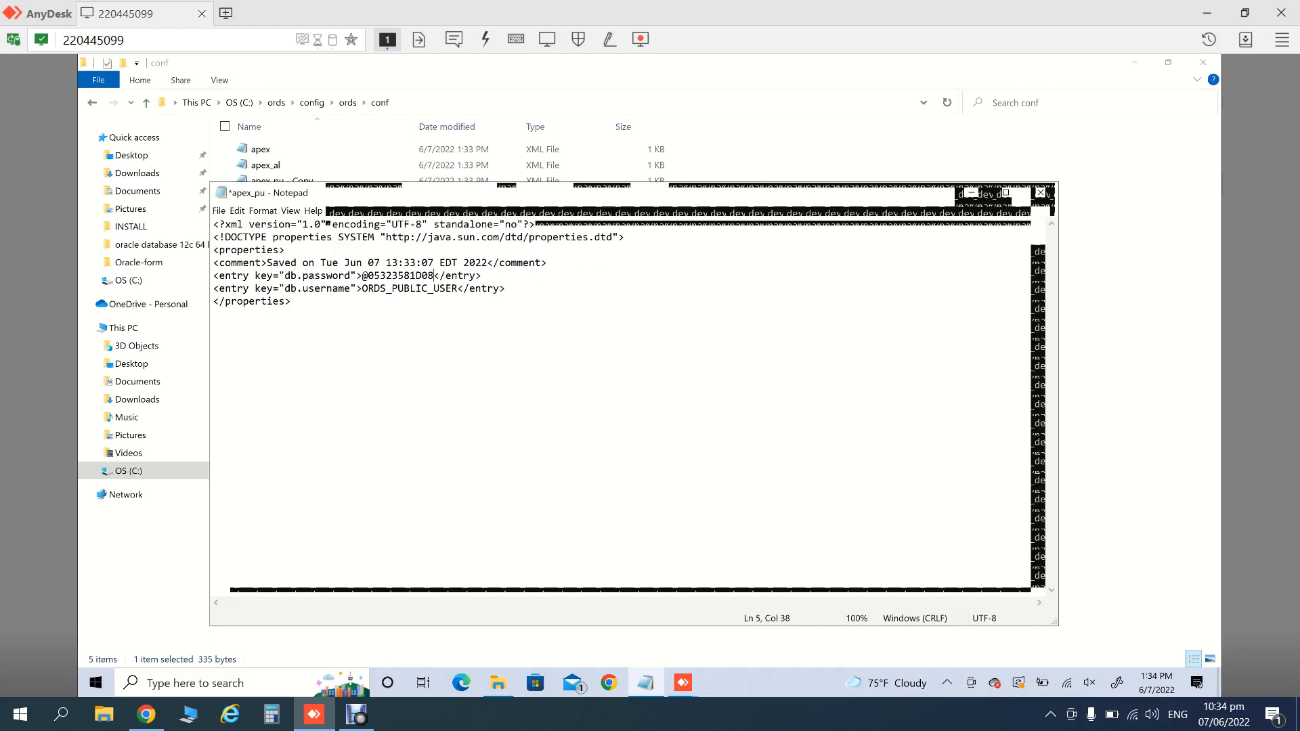
key(BackSpace)
key(BackSpace)
key(BackSpace)
key(BackSpace)
key(BackSpace)
key(BackSpace)
key(BackSpace)
key(BackSpace)
key(BackSpace)
key(BackSpace)
key(BackSpace)
key(BackSpace)
key(BackSpace)
key(ctrl+z)
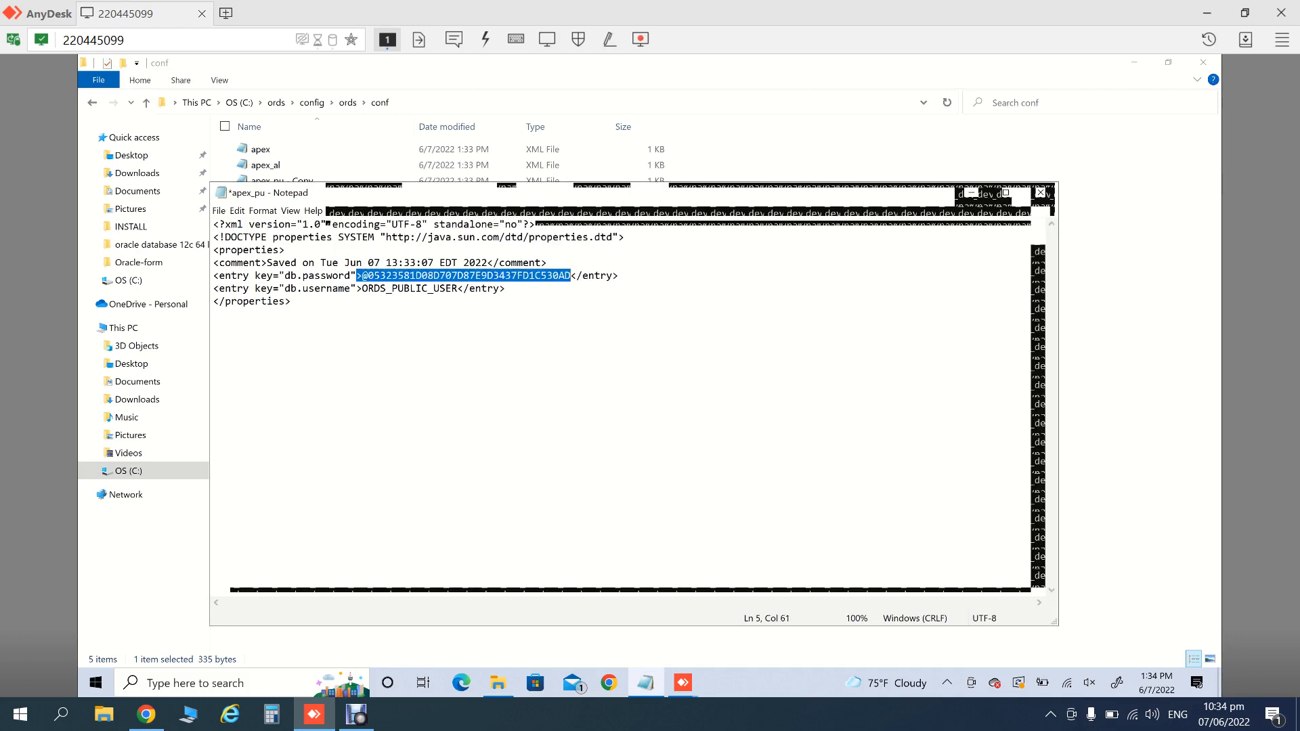
key(Right)
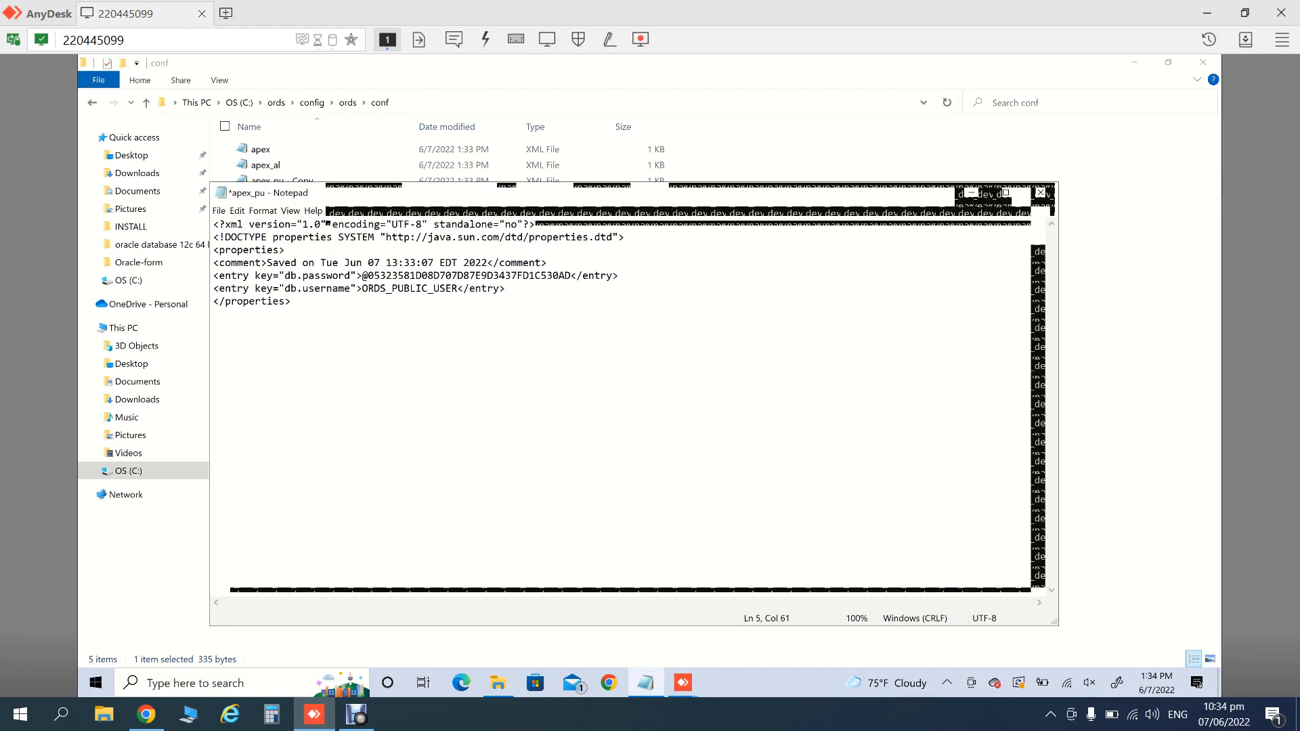
key(BackSpace)
key(BackSpace)
key(BackSpace)
key(BackSpace)
key(BackSpace)
key(BackSpace)
key(BackSpace)
key(BackSpace)
key(BackSpace)
key(BackSpace)
key(BackSpace)
key(BackSpace)
key(BackSpace)
key(BackSpace)
key(BackSpace)
key(BackSpace)
key(BackSpace)
key(BackSpace)
key(BackSpace)
key(BackSpace)
key(BackSpace)
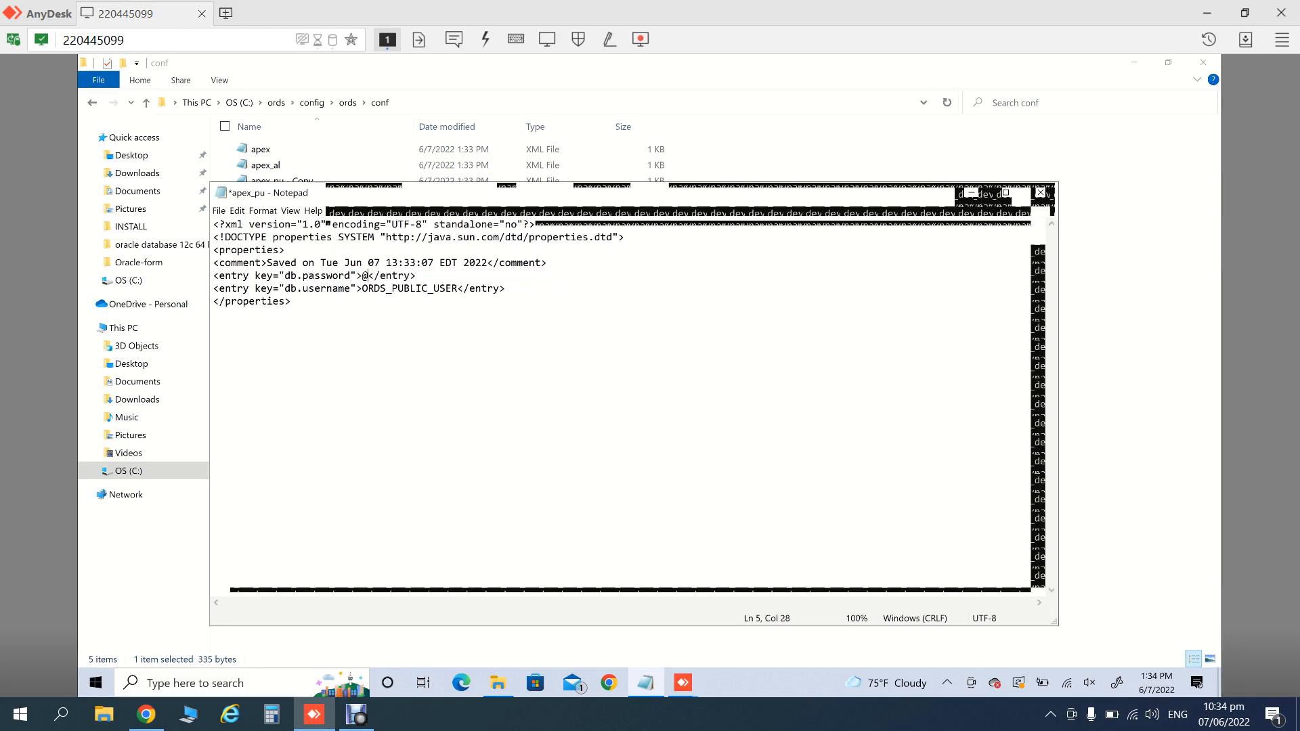
key(BackSpace)
text(Abc_123)
key(ctrl+s)
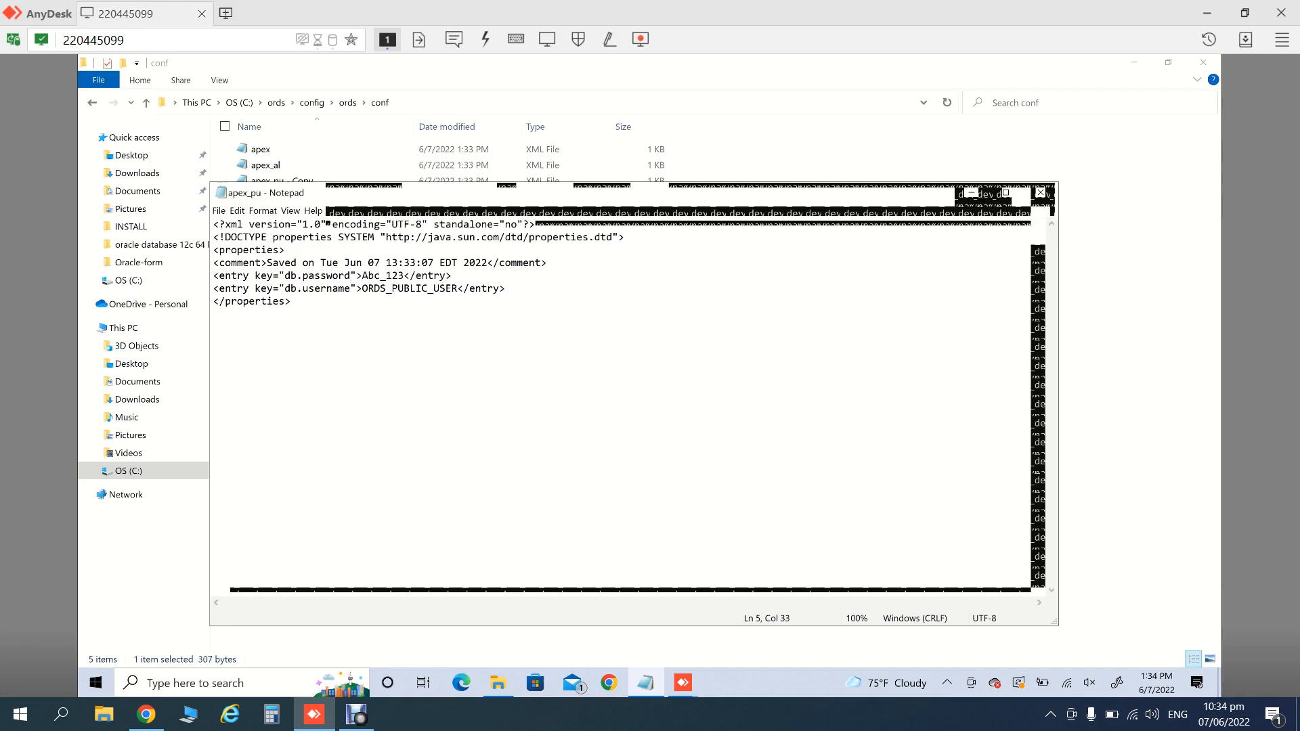
click(1041, 192)
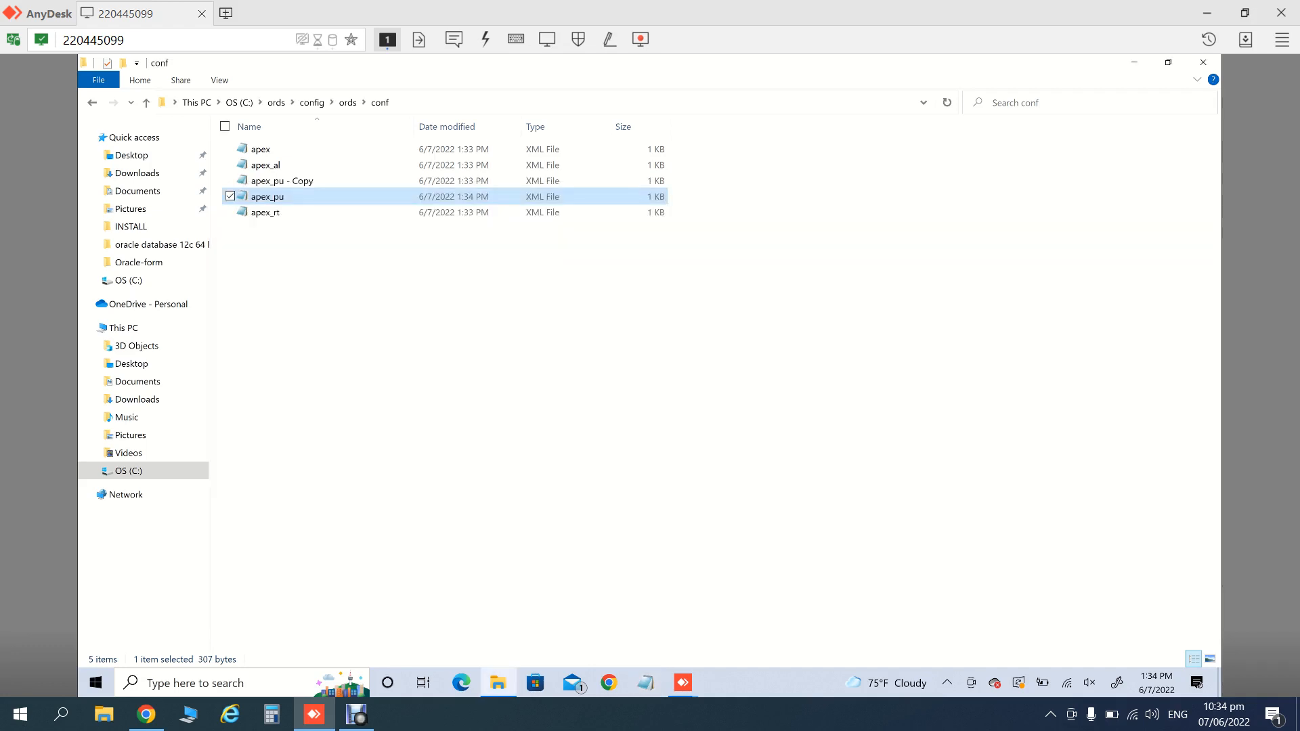
key(F5)
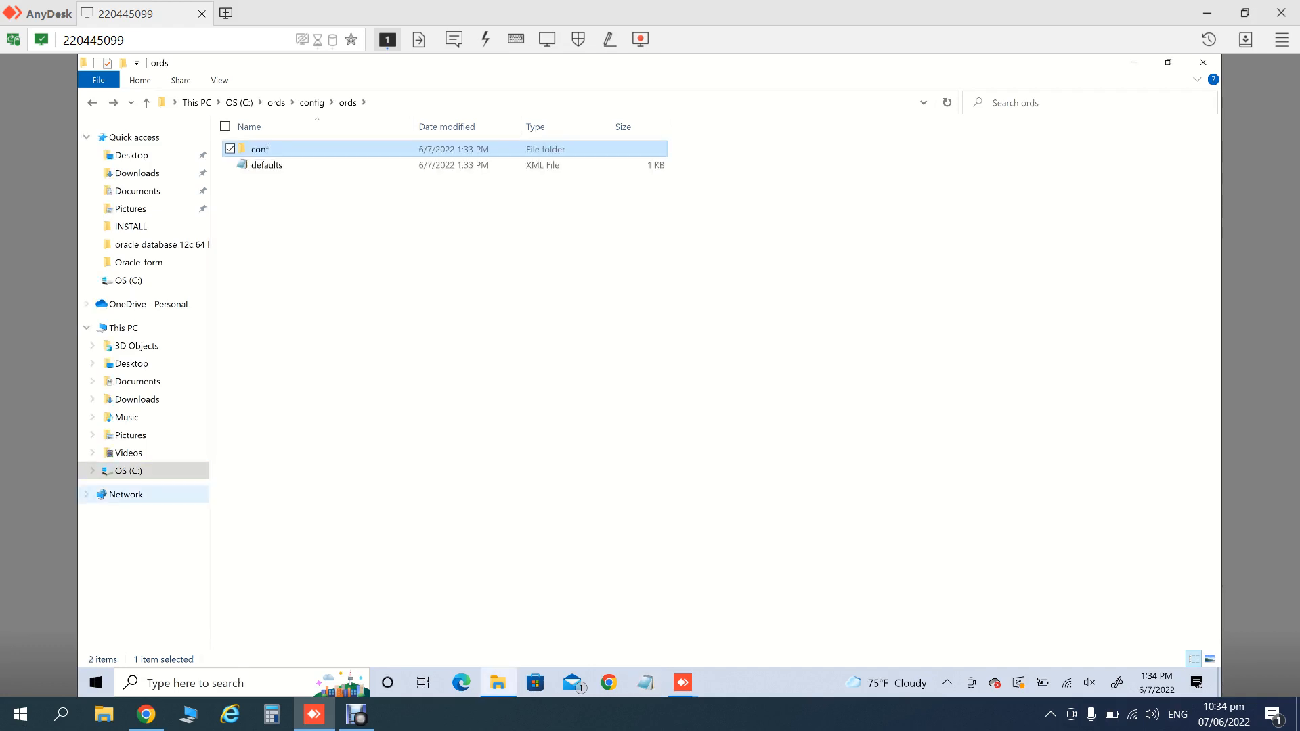
- Browse to C:\oracleapex\apex_22.1\apex and select the images folder
click(239, 103)
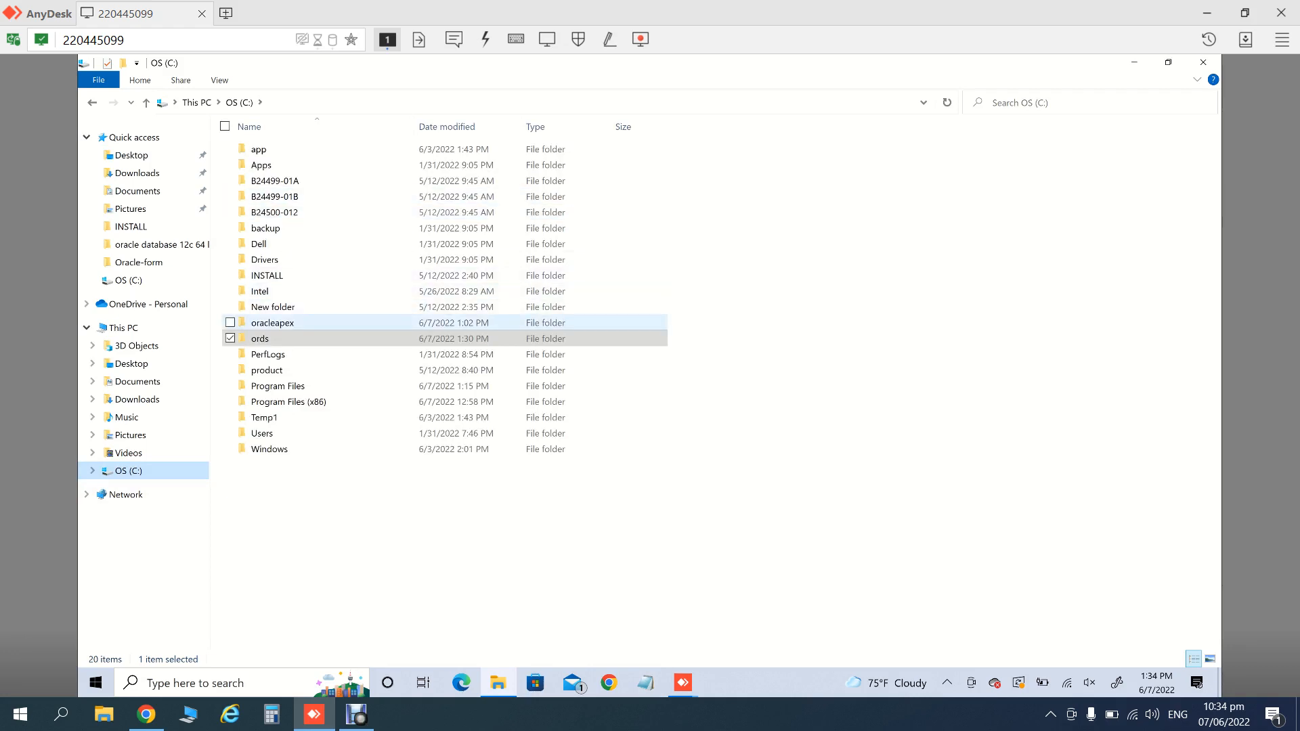
double_click(272, 323)
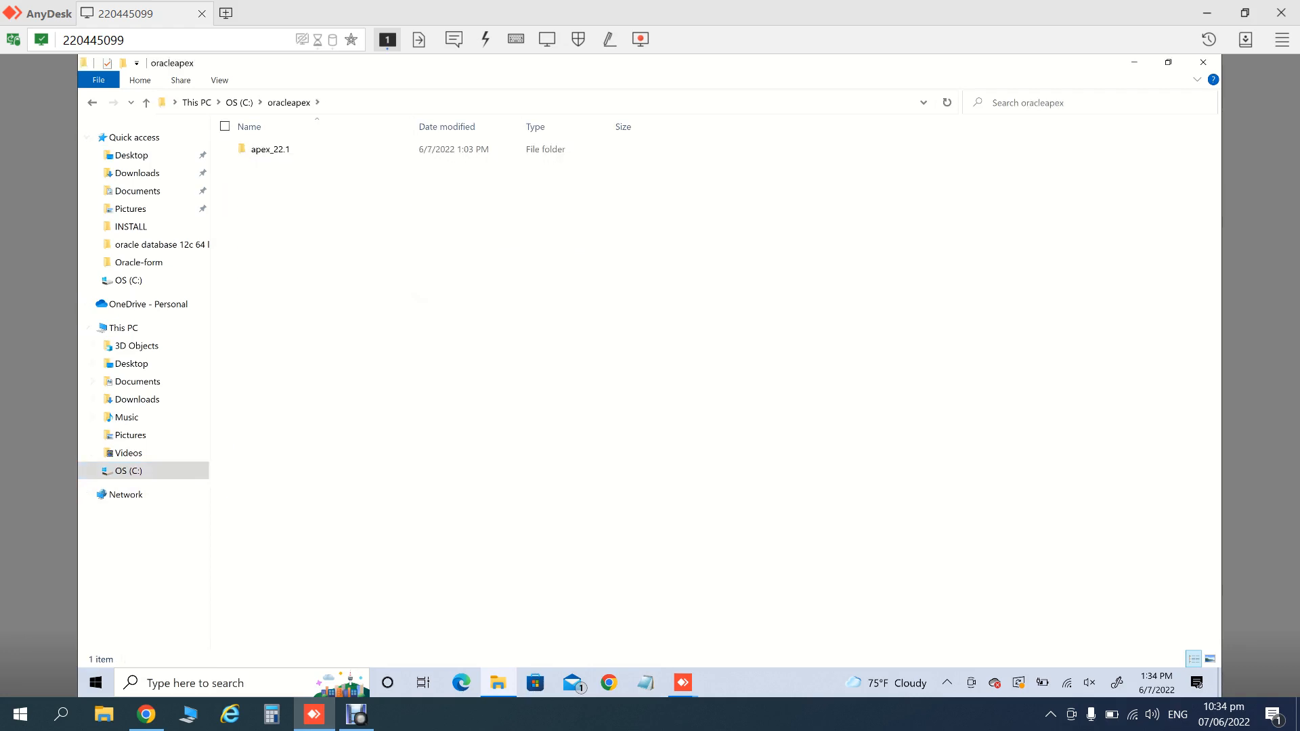
click(270, 149)
double_click(271, 149)
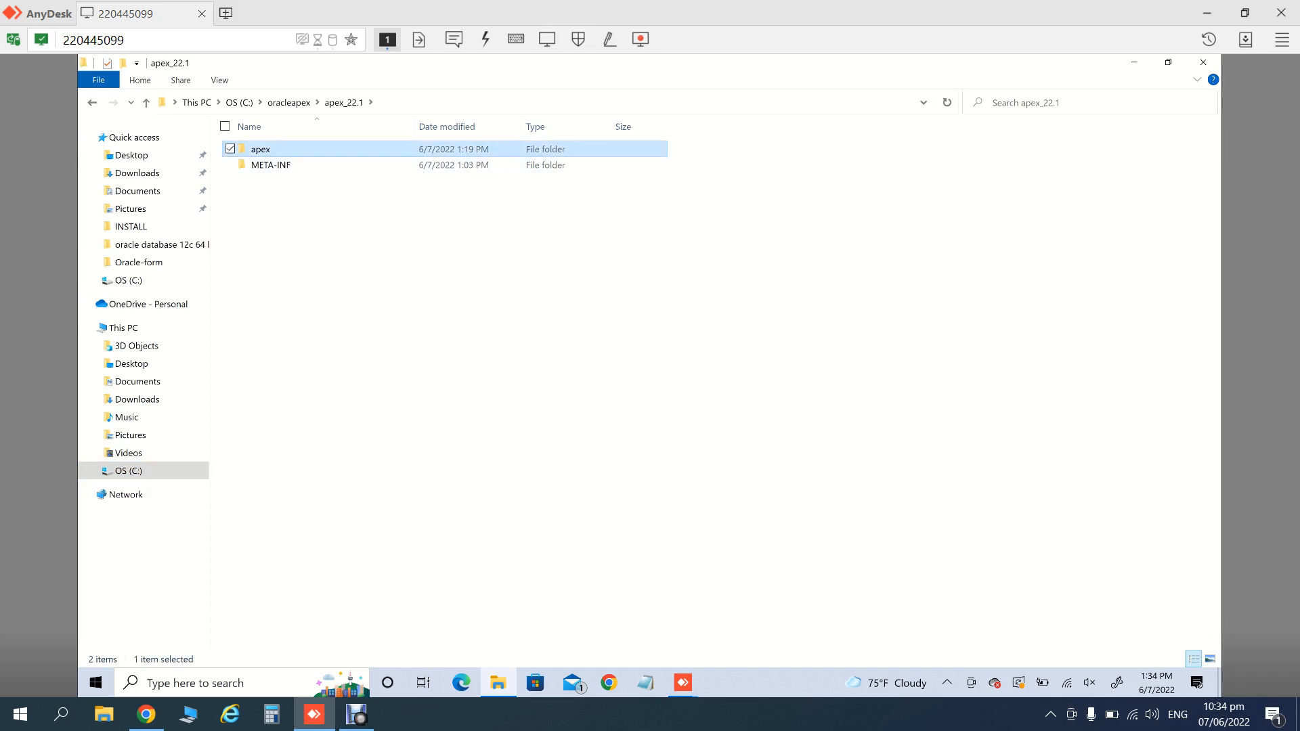
double_click(261, 149)
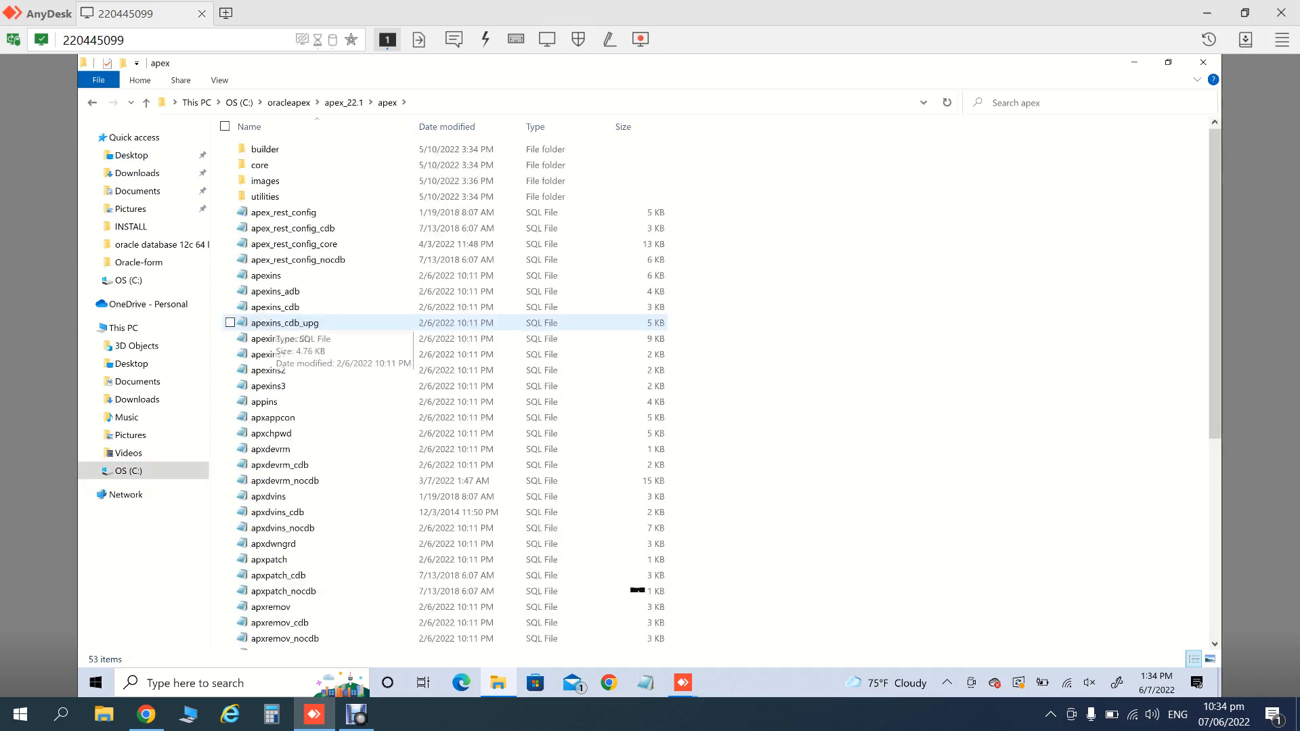
click(265, 181)
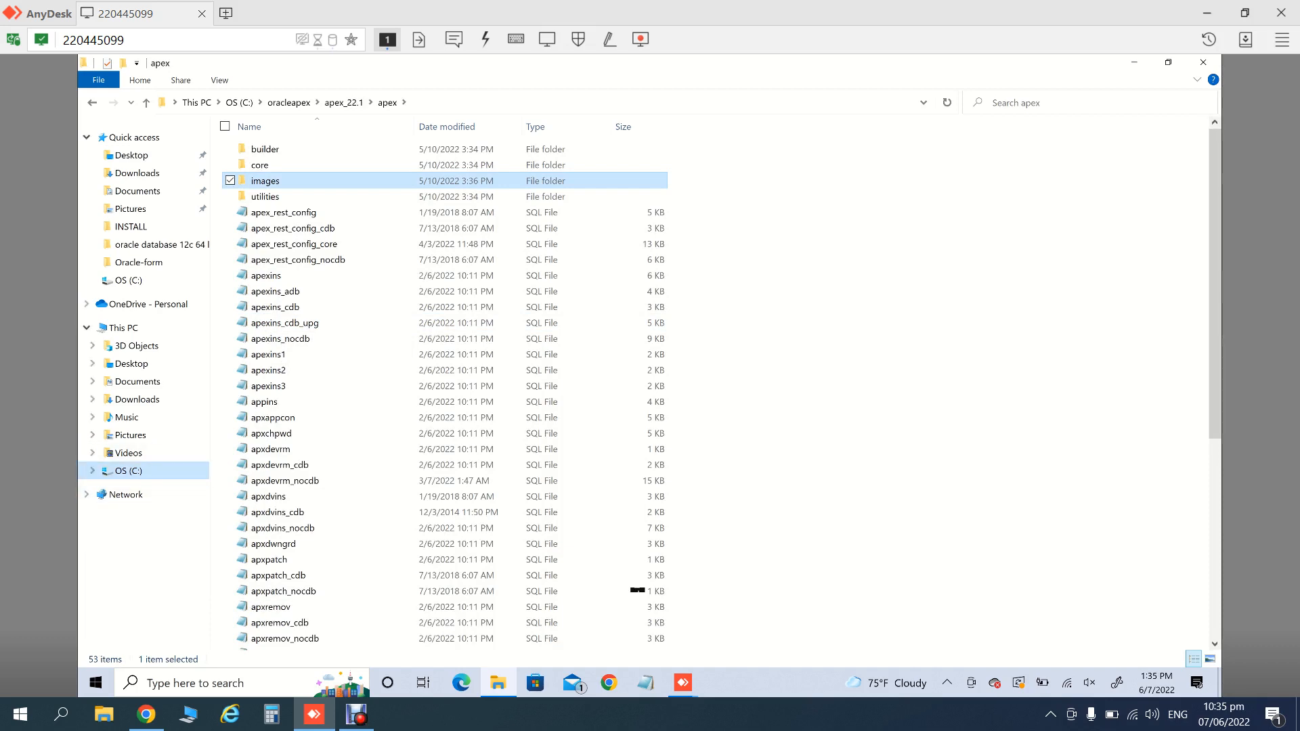
click(128, 470)
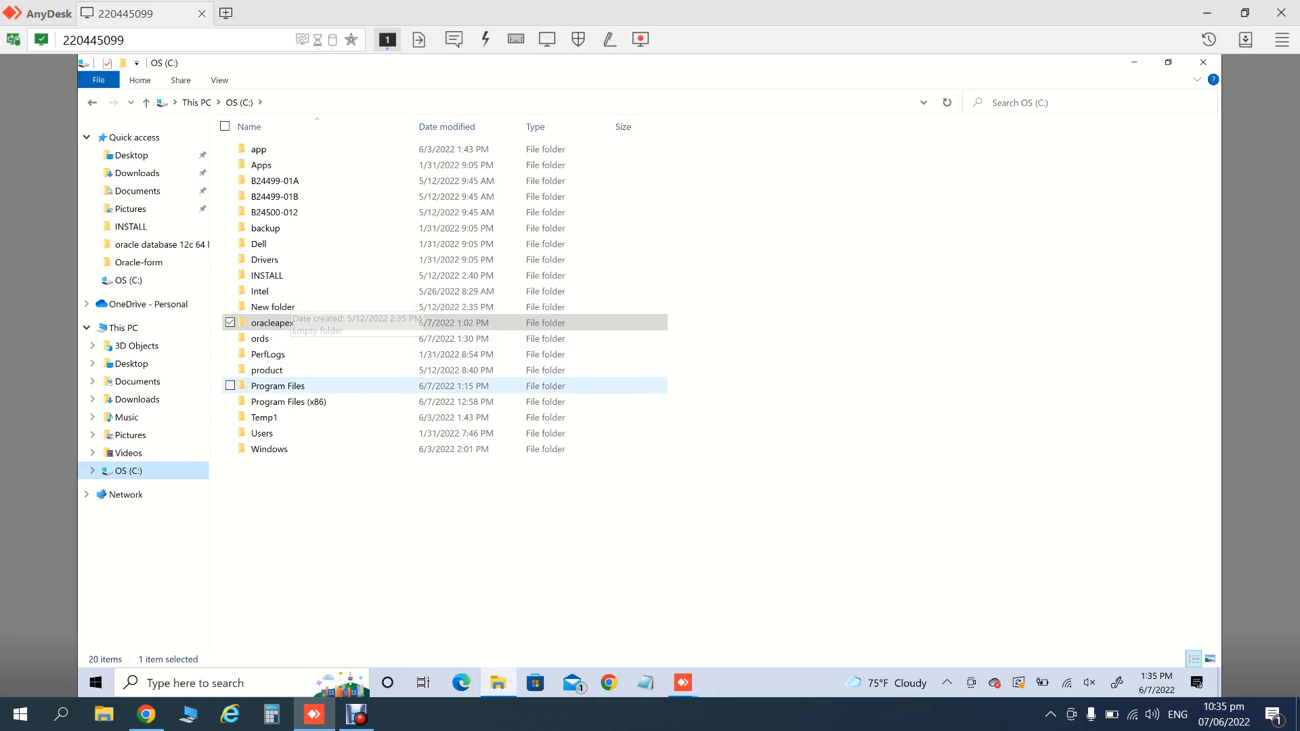
- Open Program Files\Apache Software Foundation\Tomcat 9.0\webapps and paste the apex files there
double_click(278, 386)
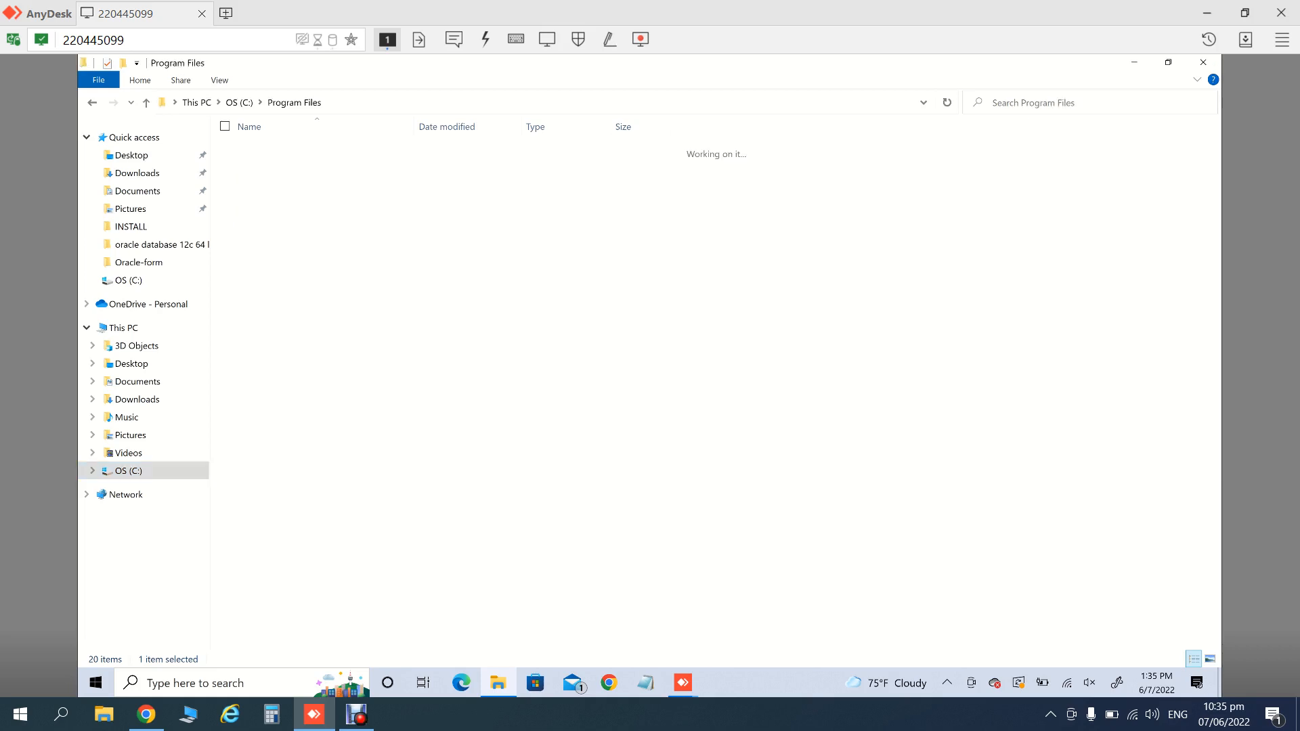
key(Down)
key(Up)
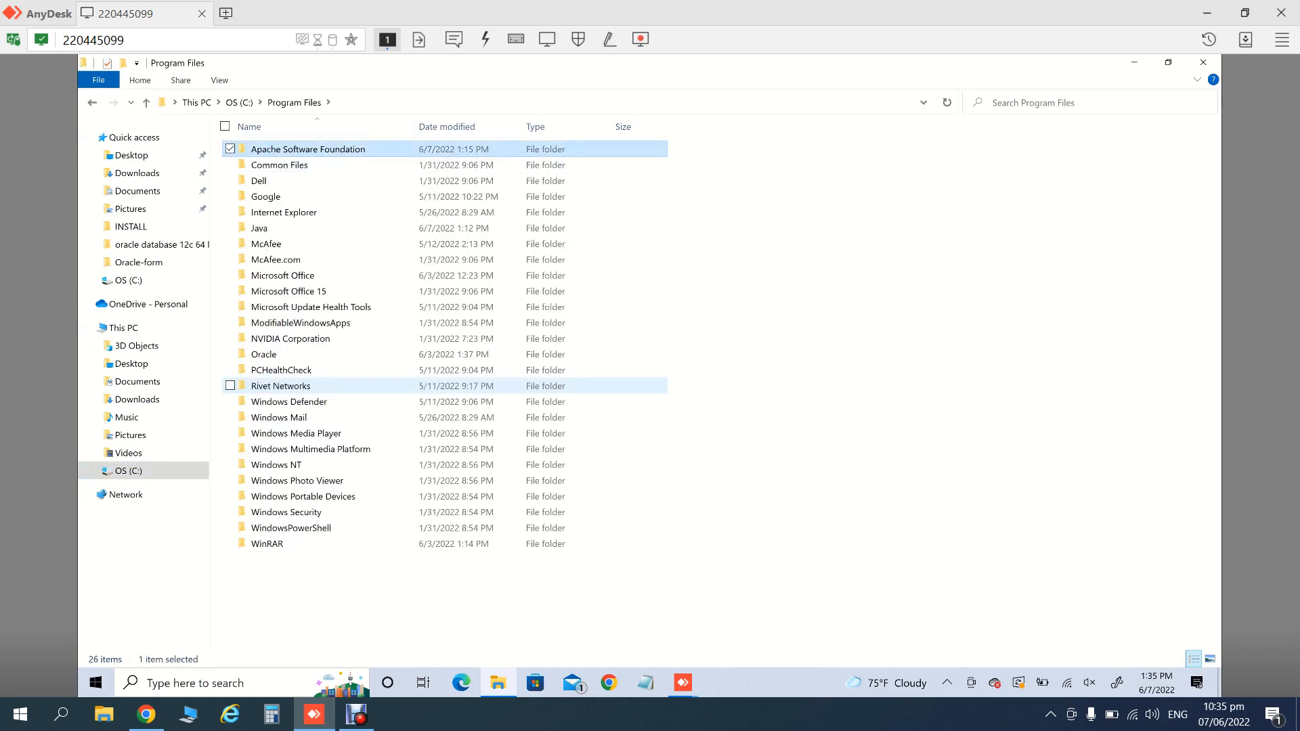
key(Return)
key(Down)
key(Return)
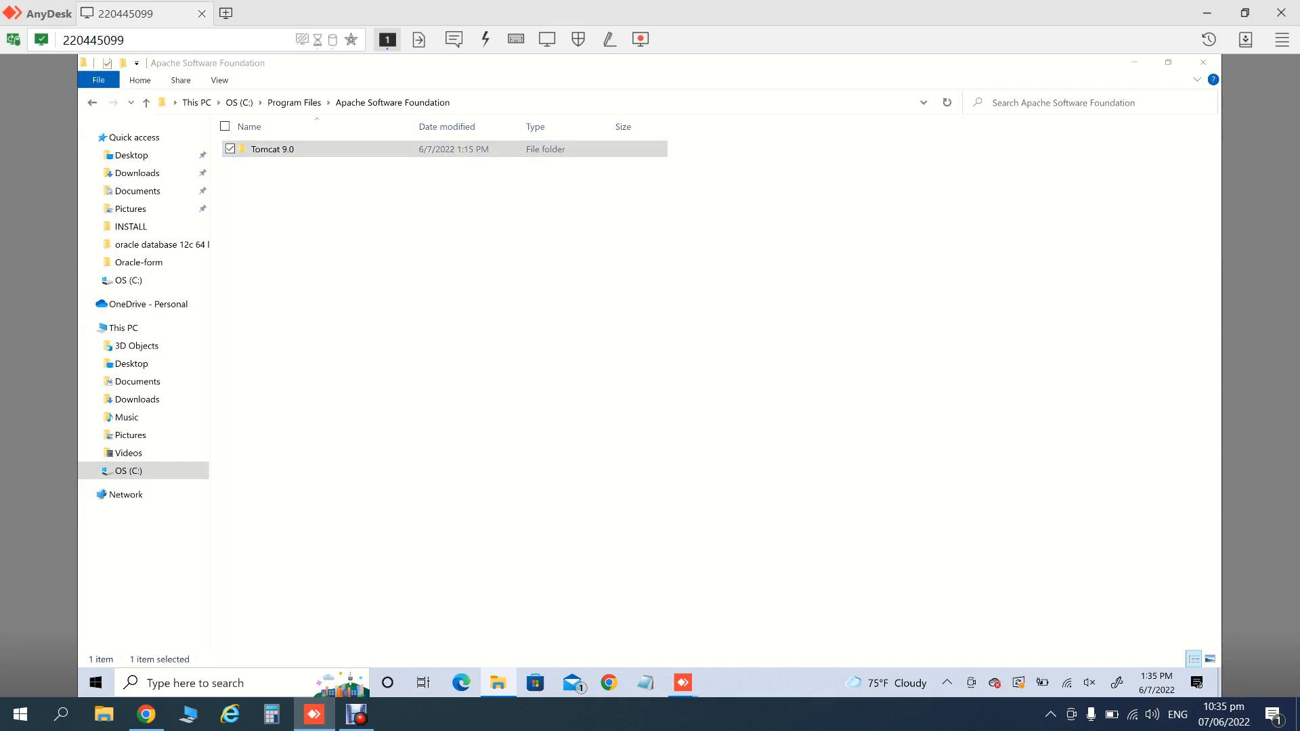
key(Return)
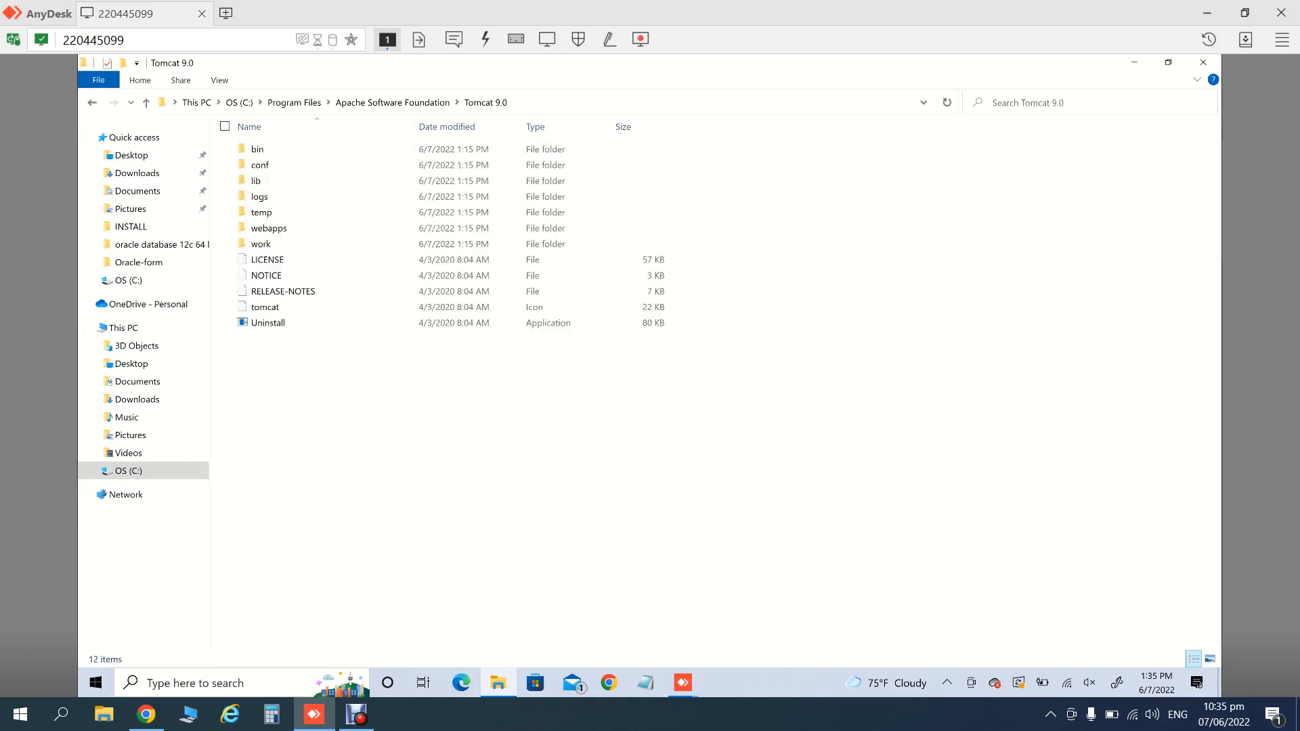
key(Down)
key(Down)
key(Down)
key(Down)
key(Down)
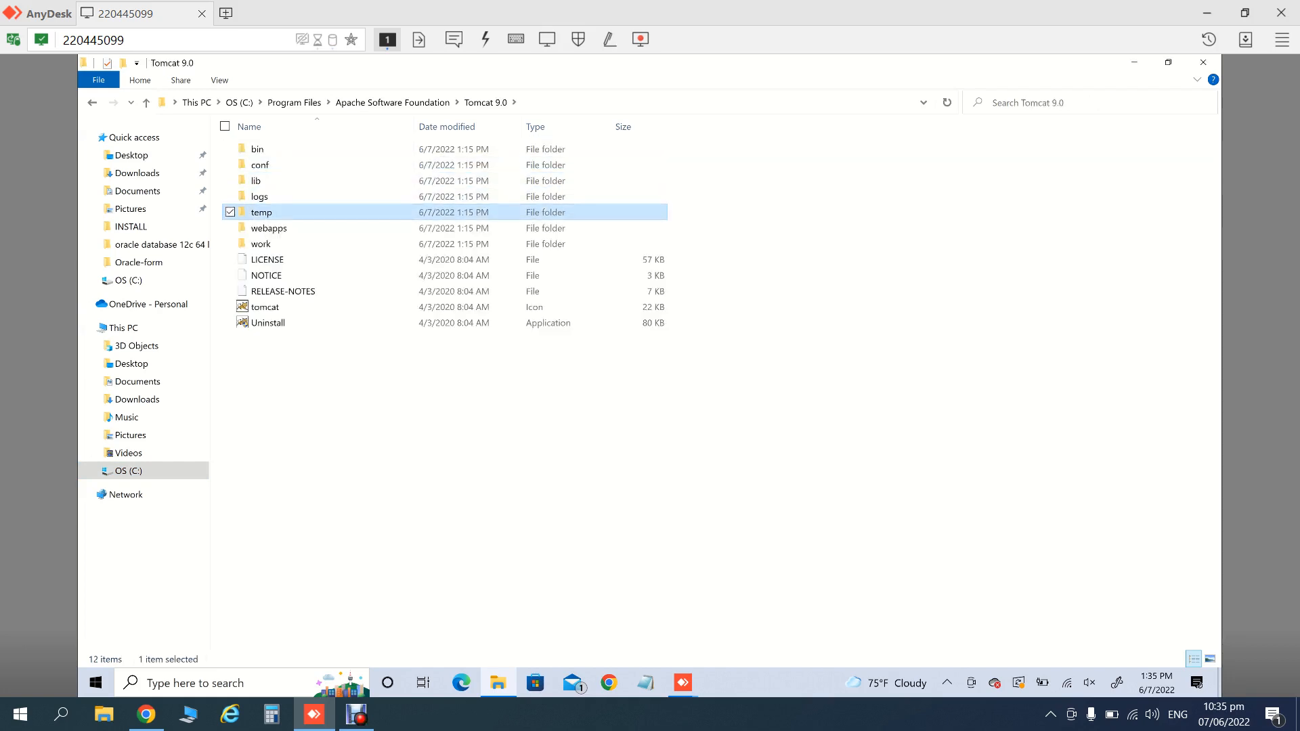
key(Down)
key(Return)
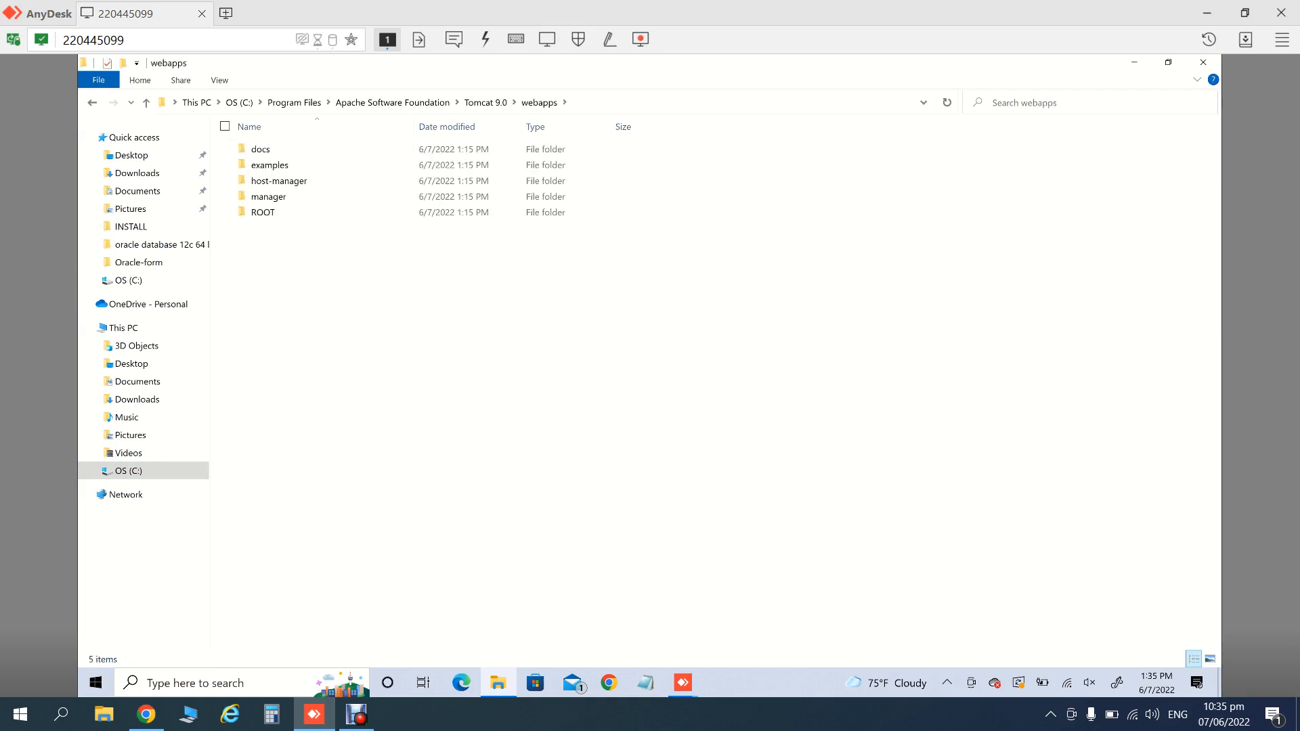
key(ctrl+v)
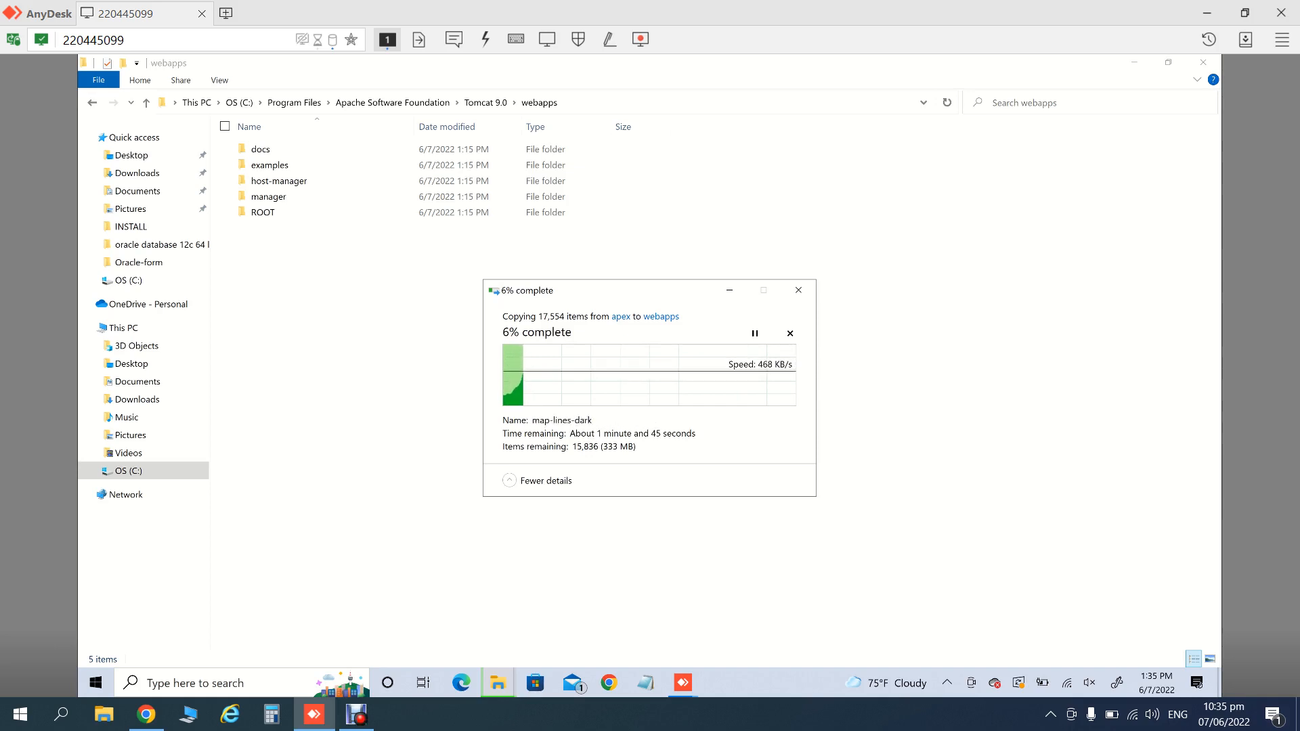
- Clear the video capture notification in Action Center while the 17,554-item copy finishes
click(1272, 715)
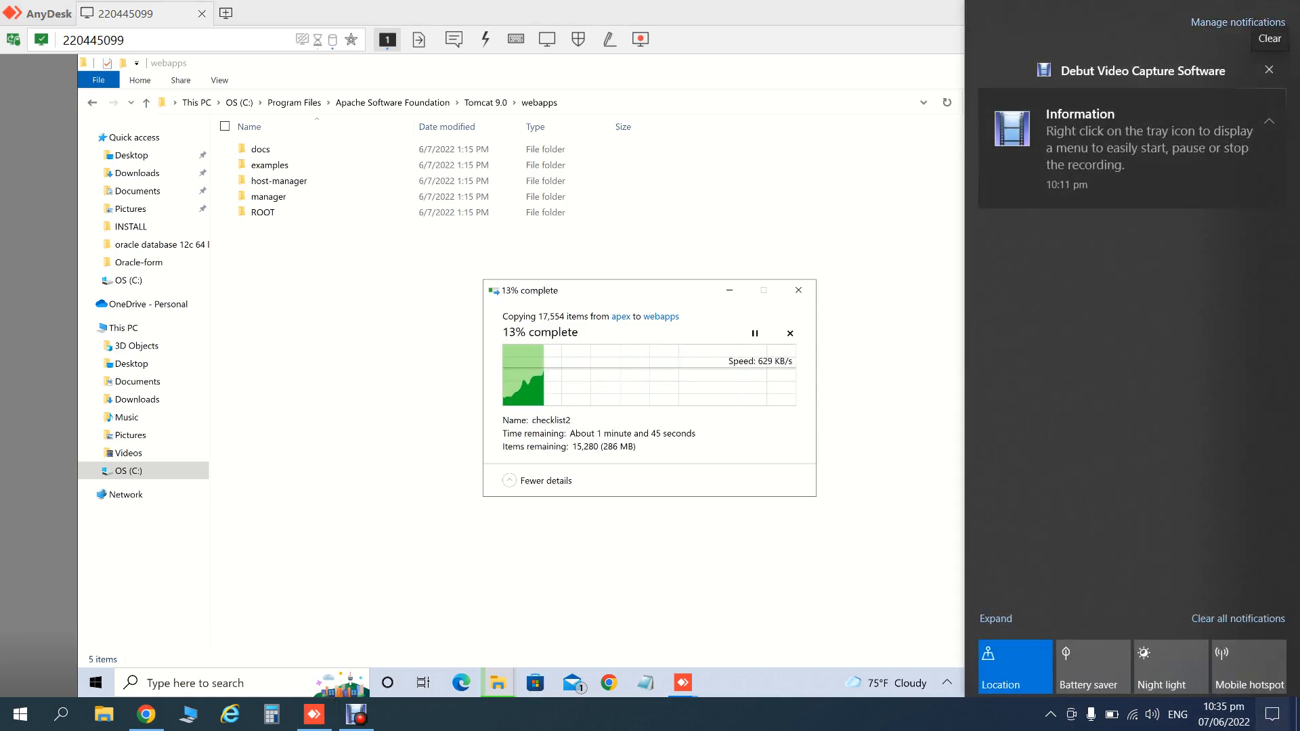
click(1269, 70)
click(885, 683)
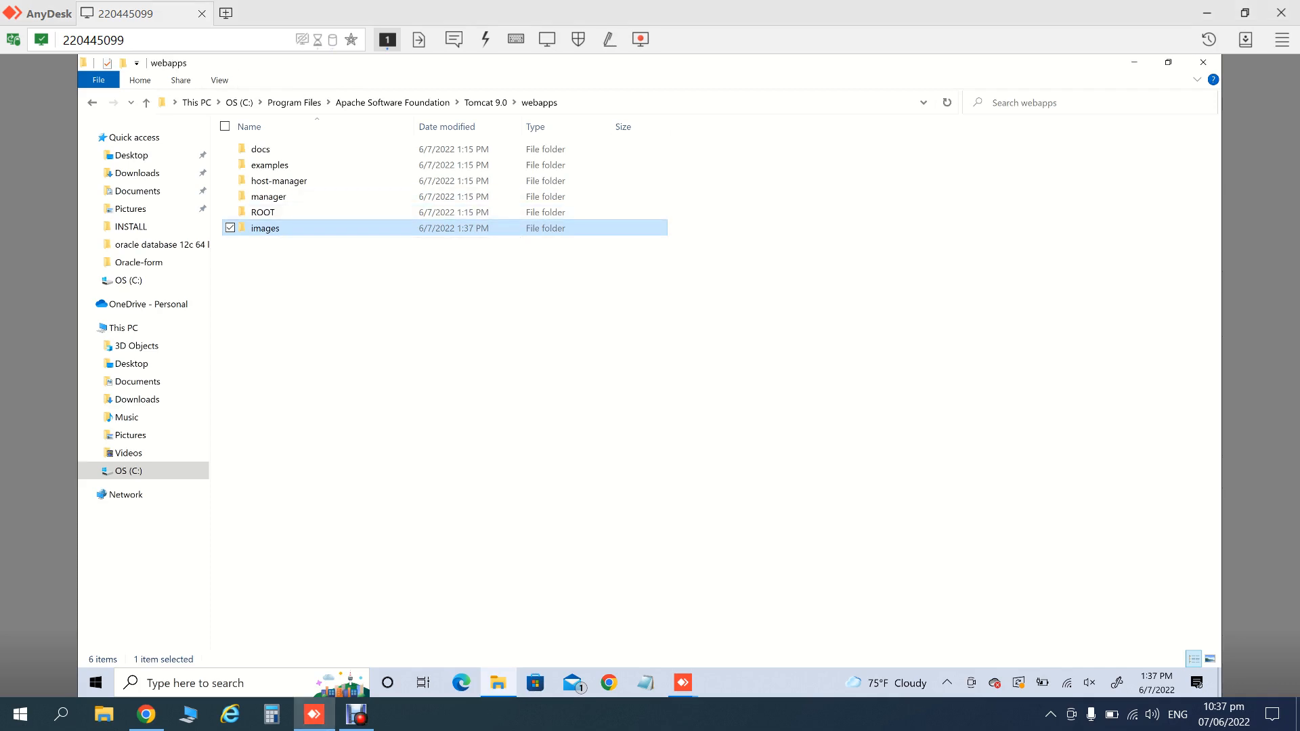
- Rename the images folder in webapps to i
key(F2)
key(End)
key(BackSpace)
key(BackSpace)
key(BackSpace)
key(BackSpace)
key(BackSpace)
key(Return)
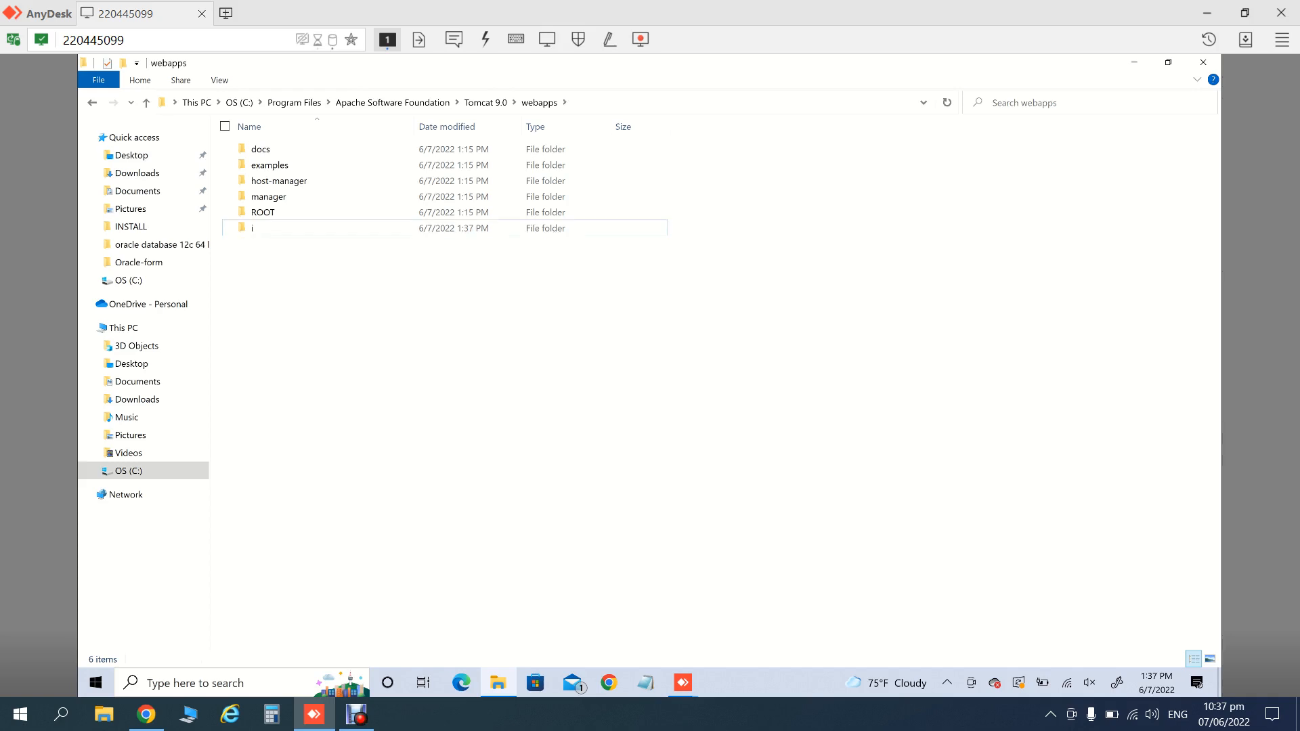
- Copy ords.war from C:\ords into Tomcat 9.0\webapps, then close File Explorer
click(129, 472)
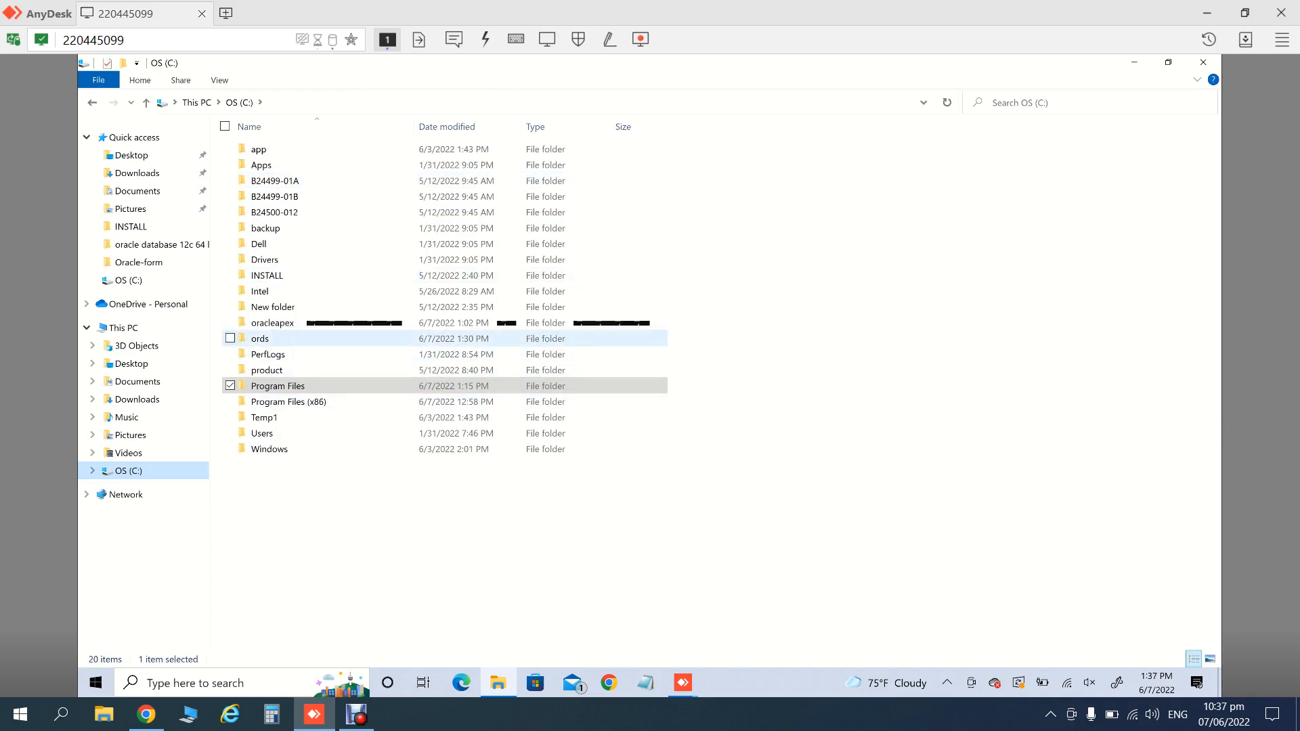
double_click(260, 339)
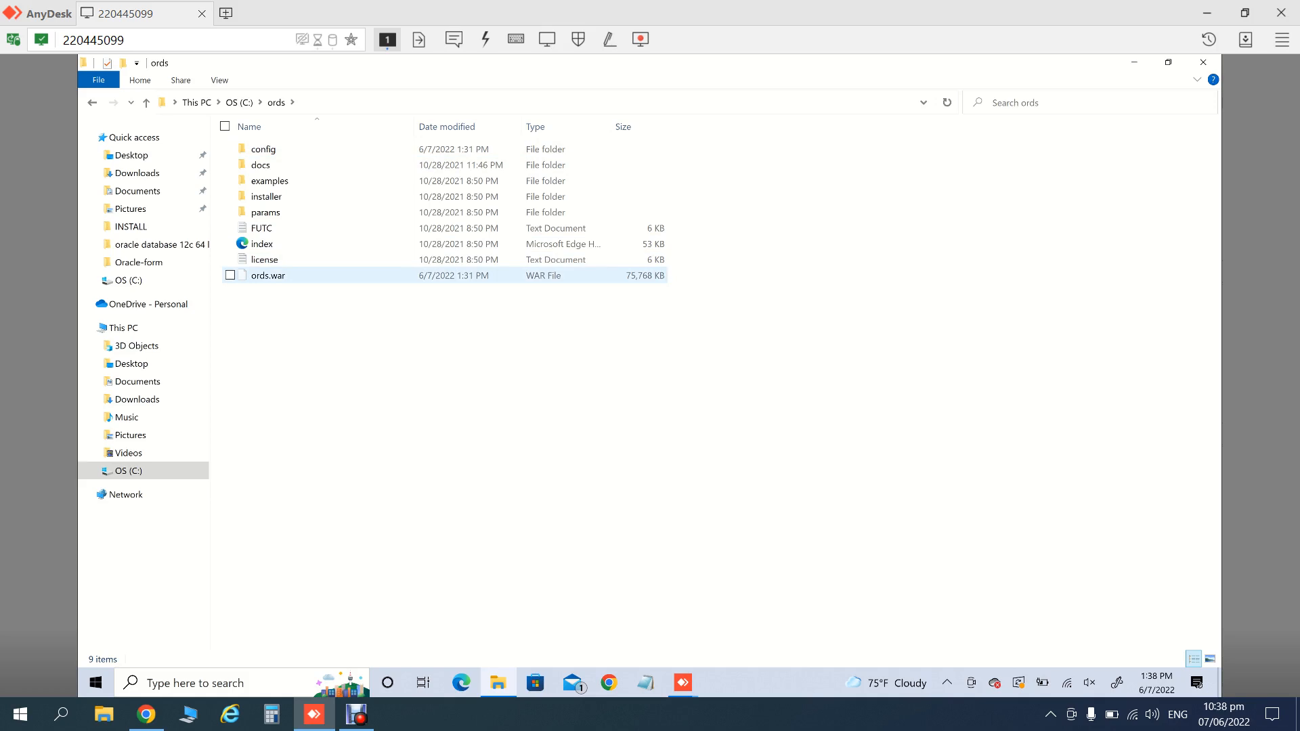
click(268, 275)
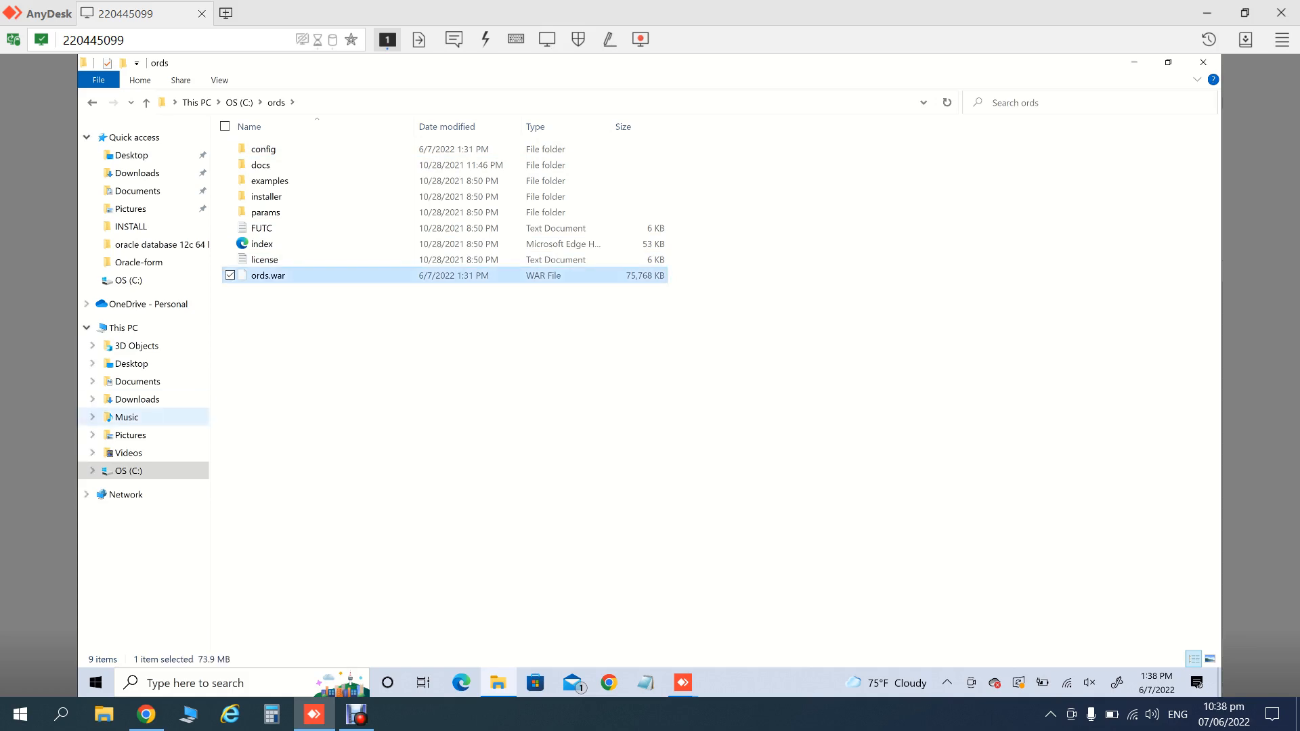
click(128, 471)
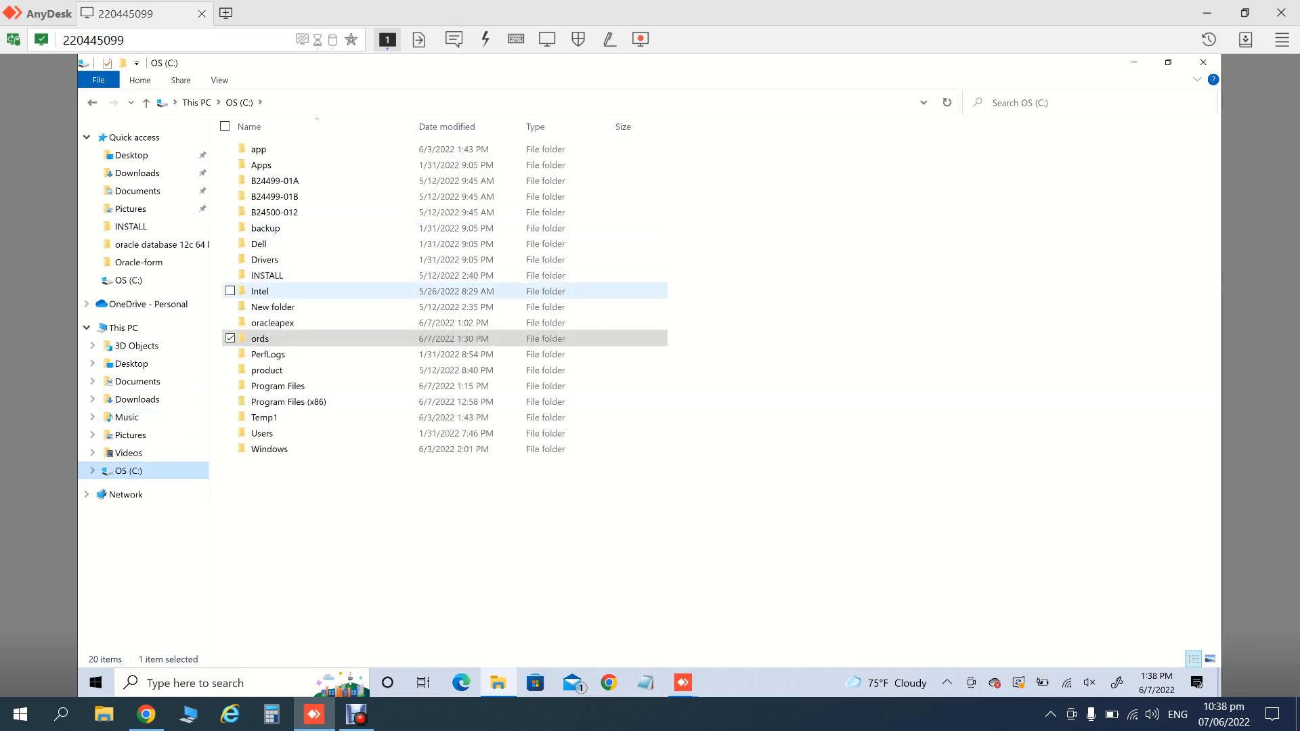
double_click(277, 386)
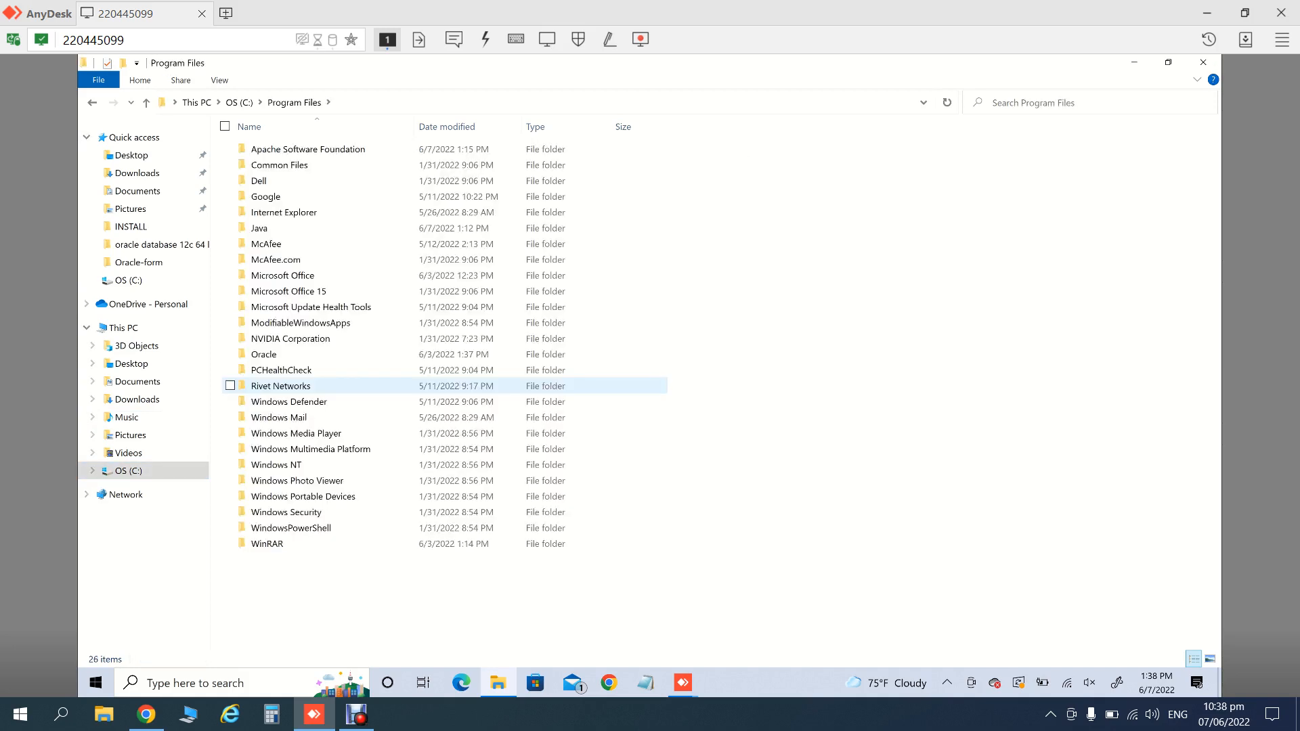
double_click(284, 149)
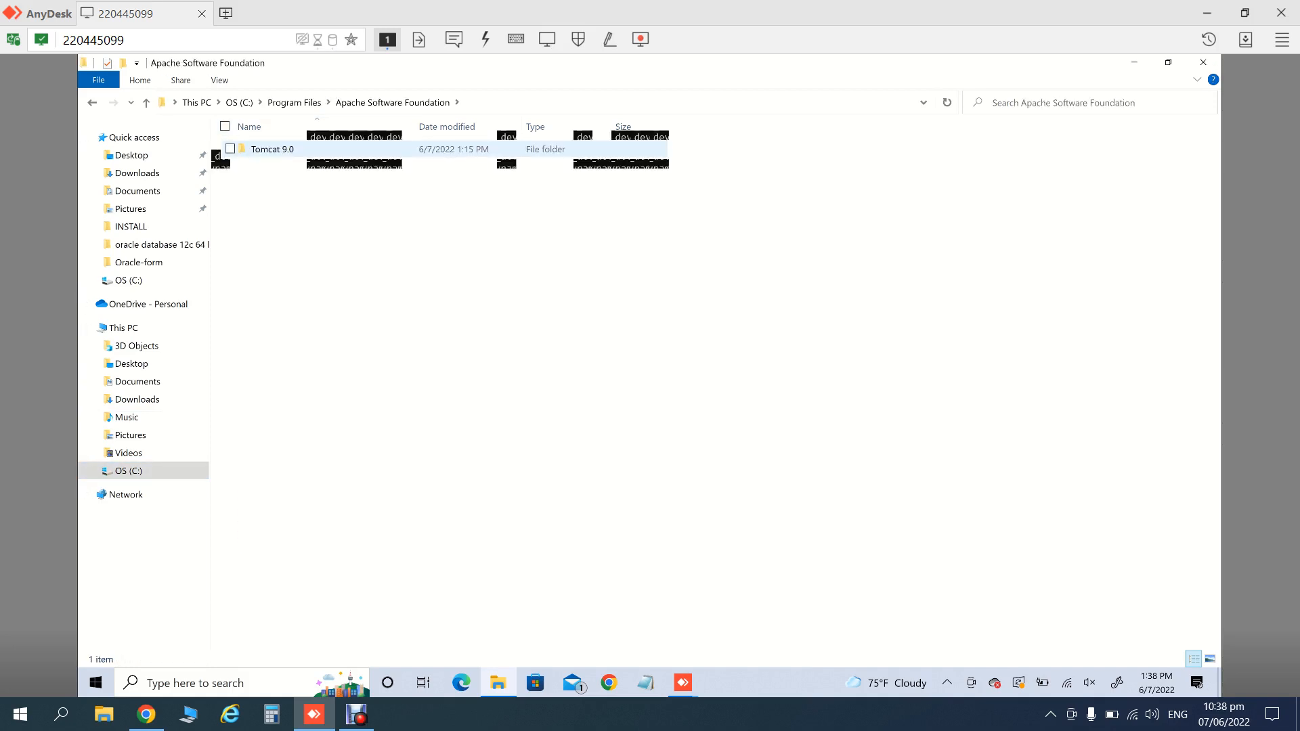
double_click(271, 149)
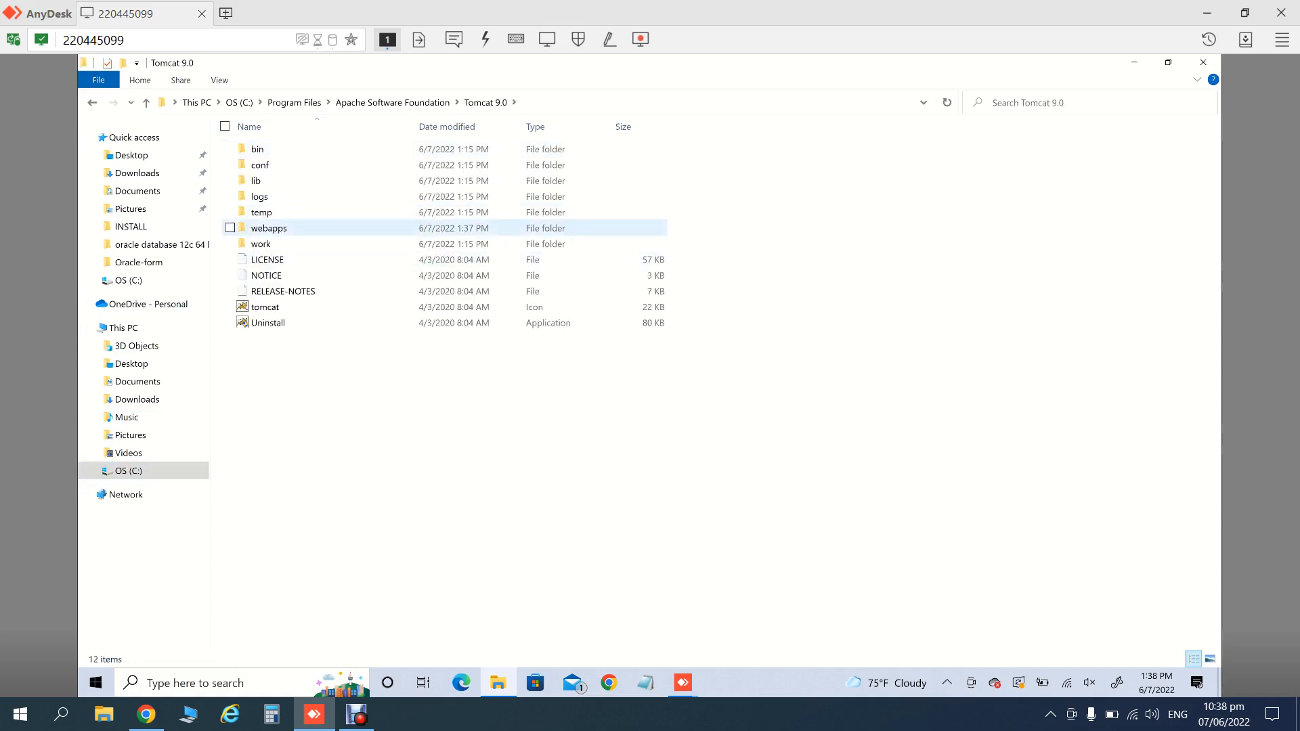
double_click(269, 228)
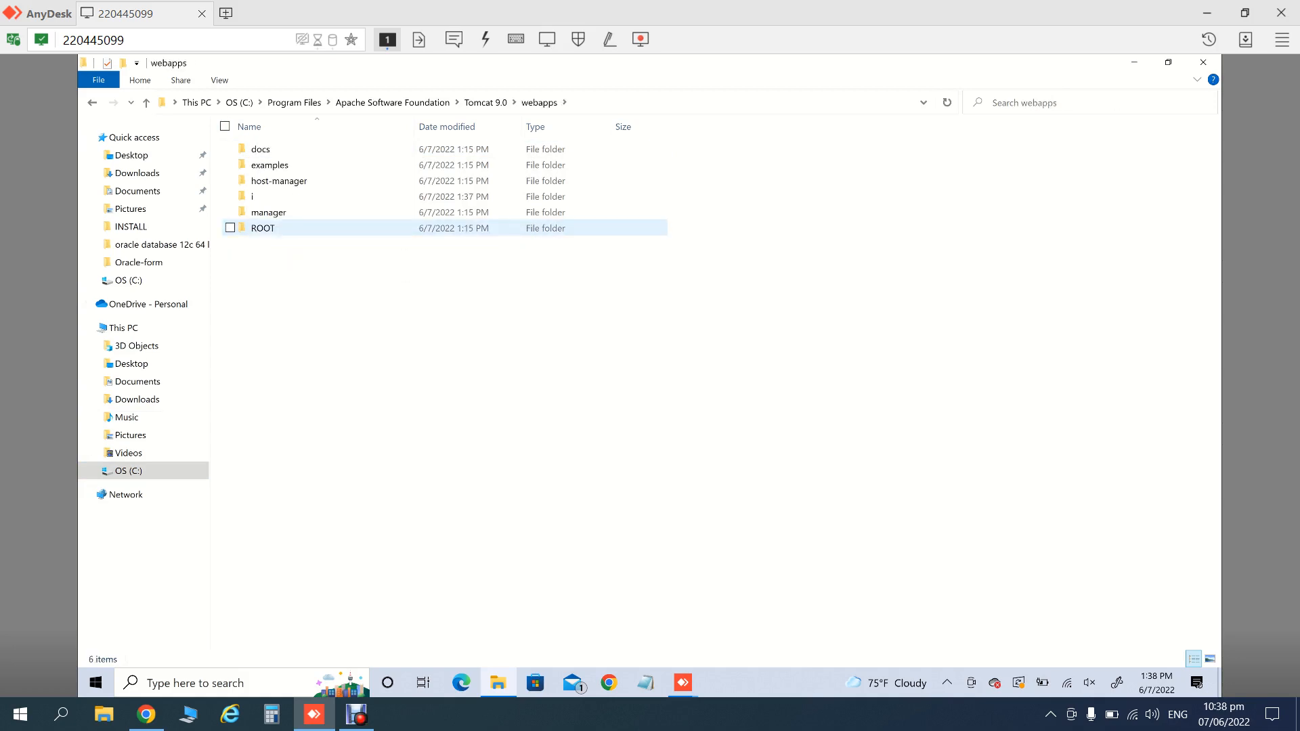
key(ctrl+v)
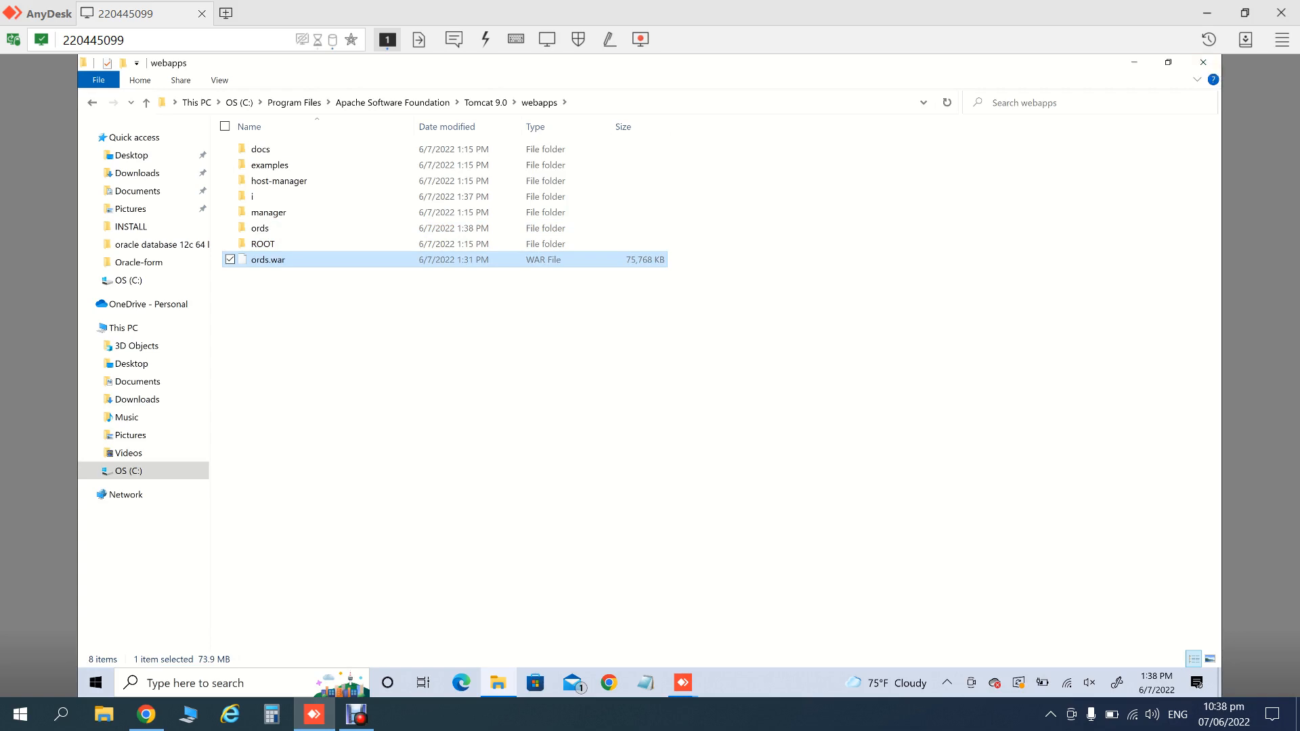
click(1203, 63)
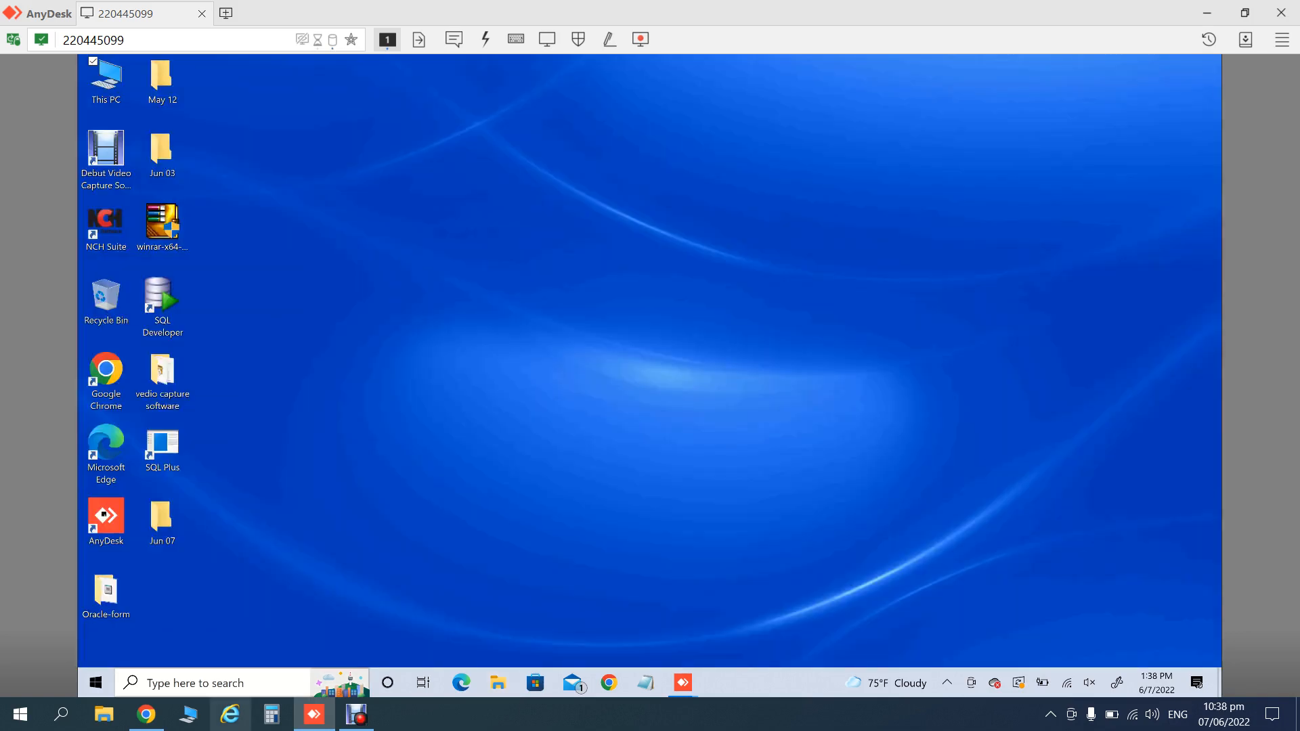
- Remove the serial key file from Quick access, then launch SQL Developer and approve its prompt
click(103, 715)
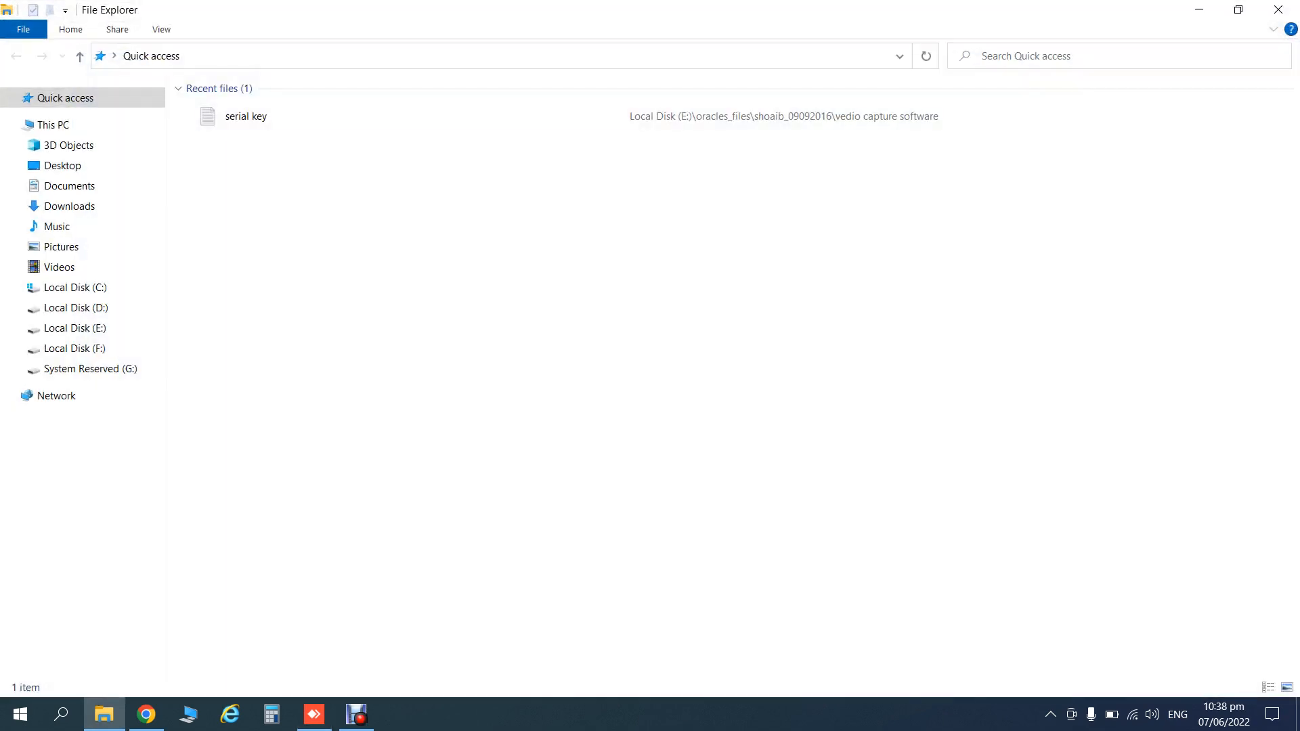
right_click(266, 122)
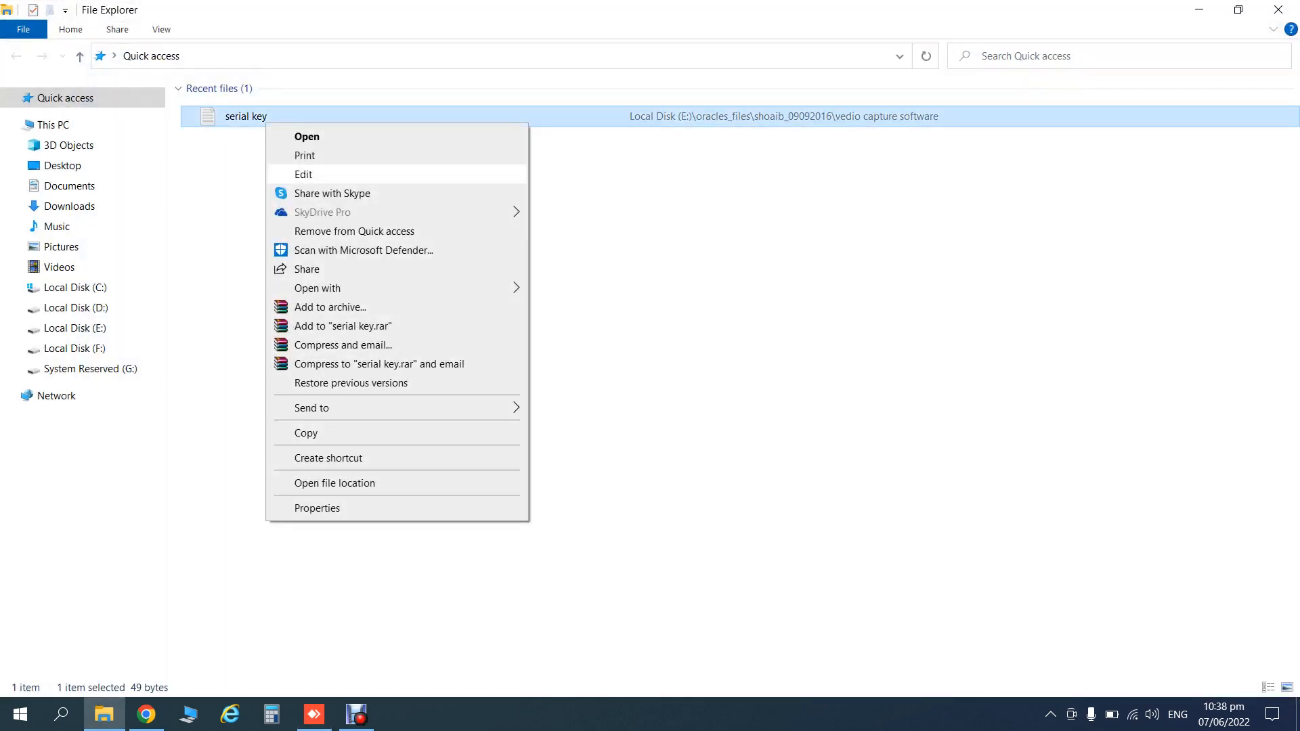
click(354, 232)
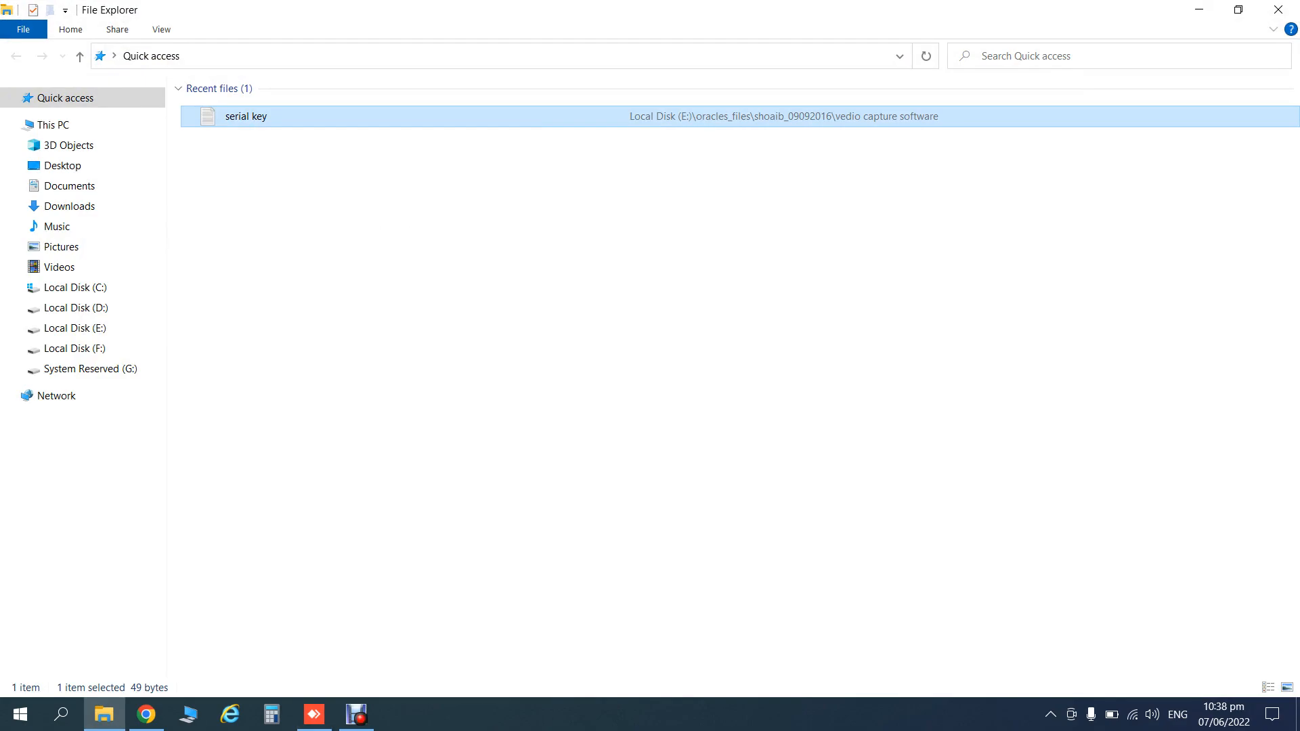
click(1277, 9)
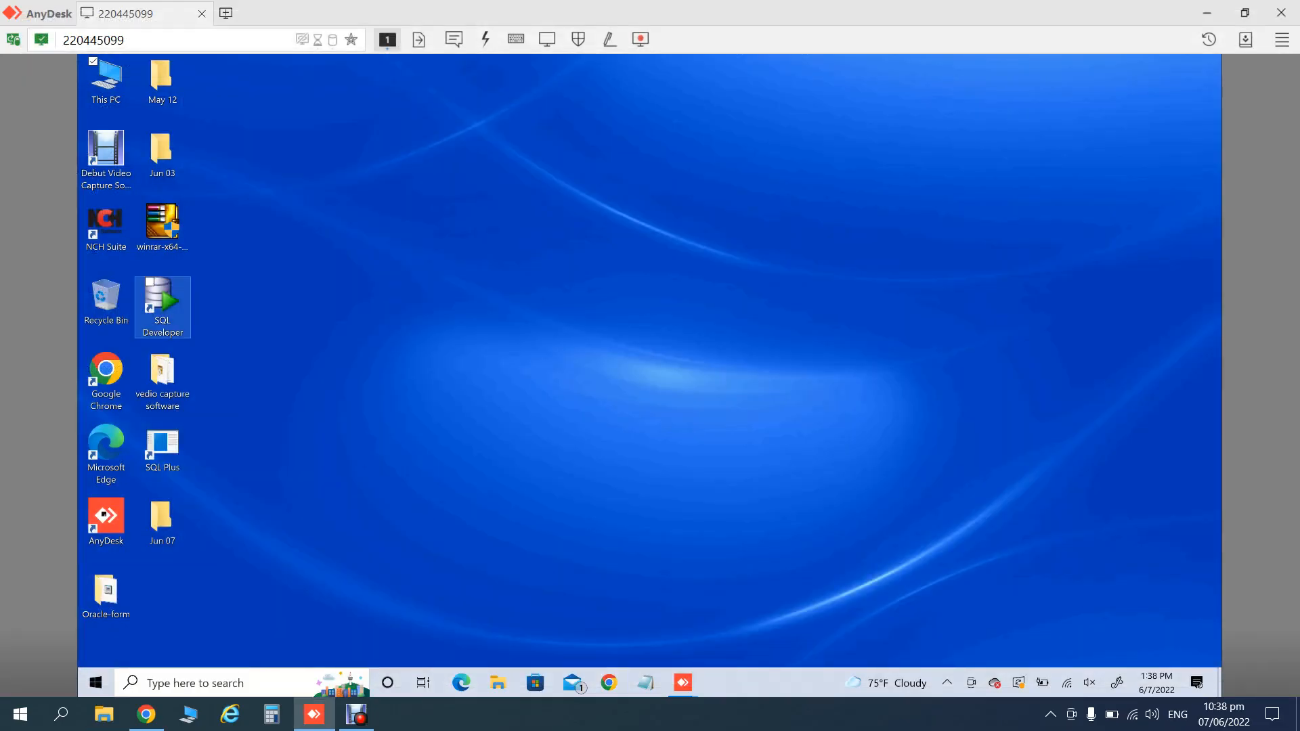
double_click(163, 306)
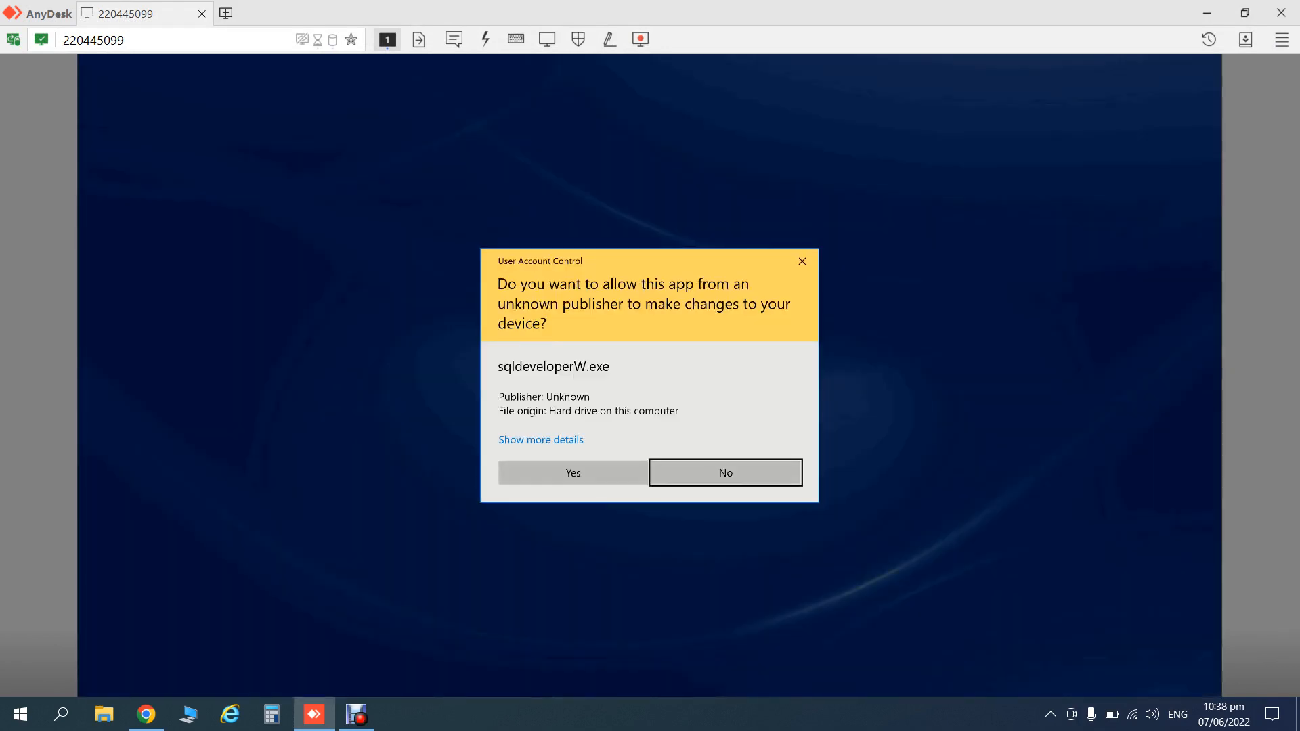
click(572, 472)
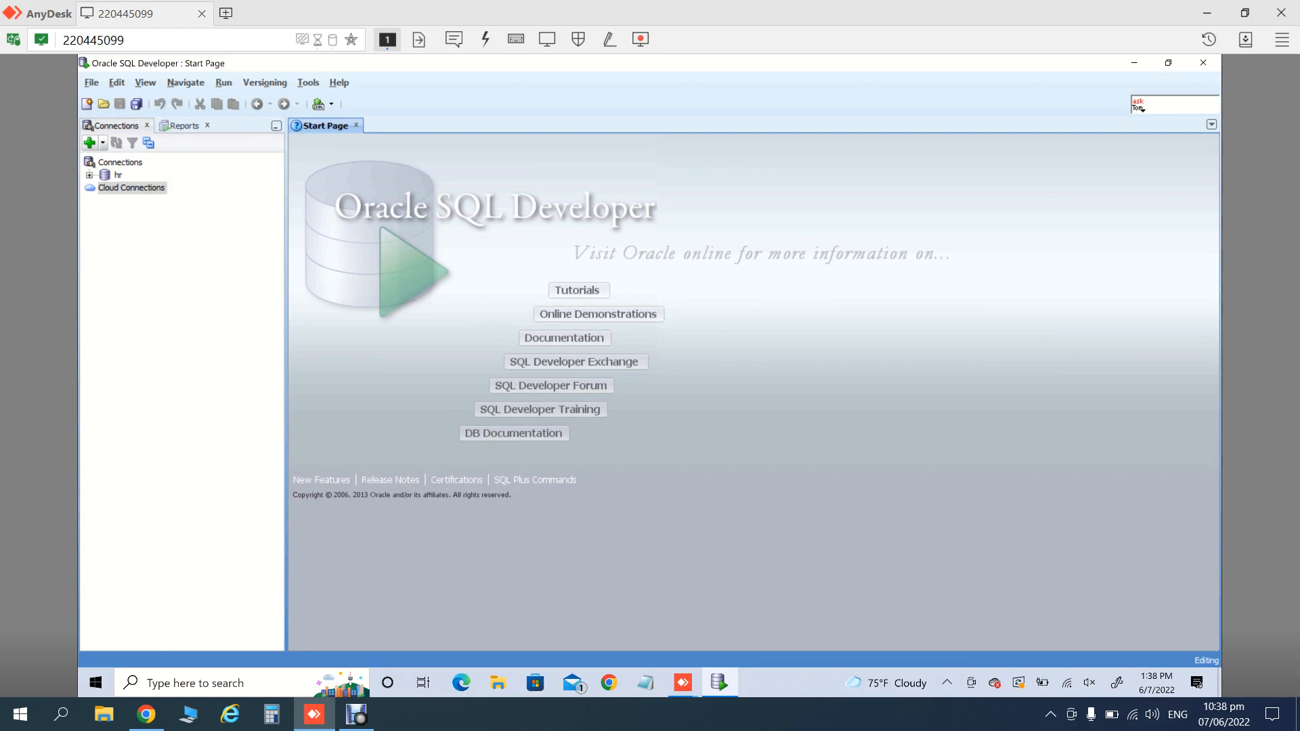
- Create a new connection with the sys username and saved password, SID orcl, and test it
click(90, 143)
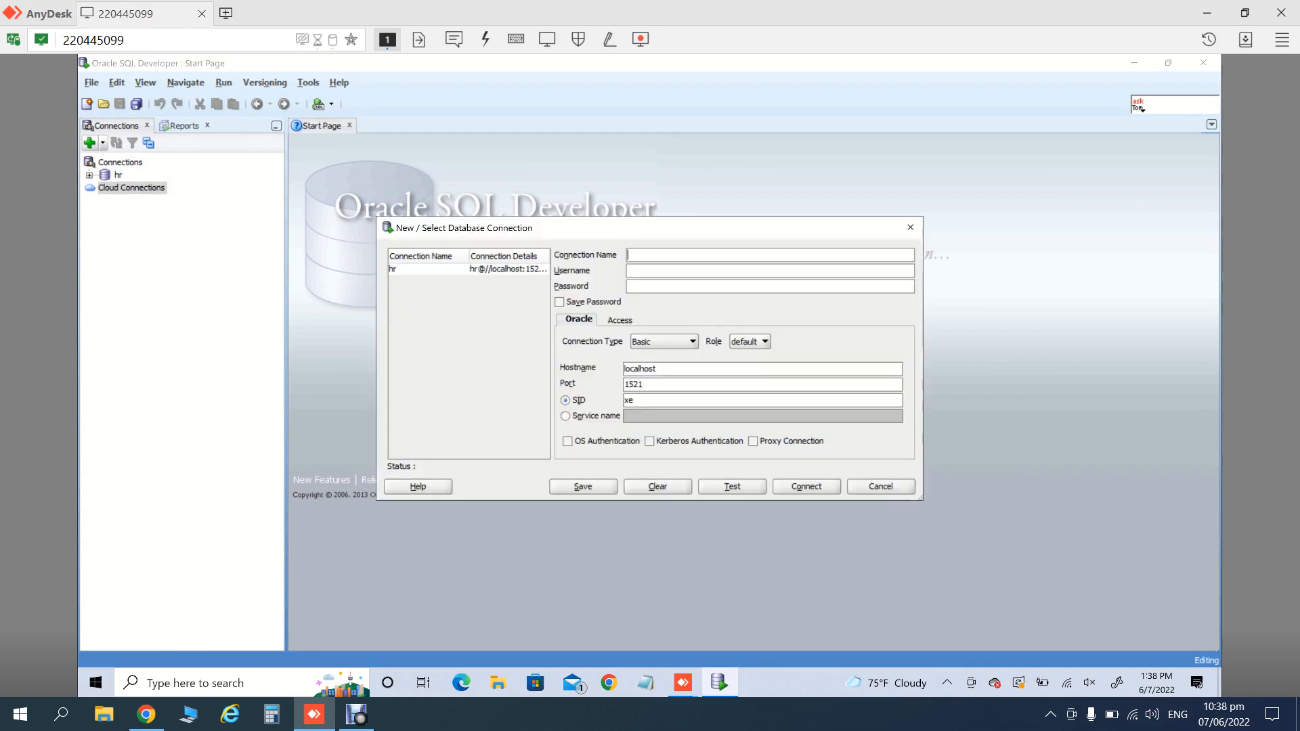
text(sysora)
key(BackSpace)
key(BackSpace)
key(BackSpace)
text(sysoracle)
key(Tab)
key(space)
click(634, 400)
key(BackSpace)
key(BackSpace)
text(orcl)
click(732, 486)
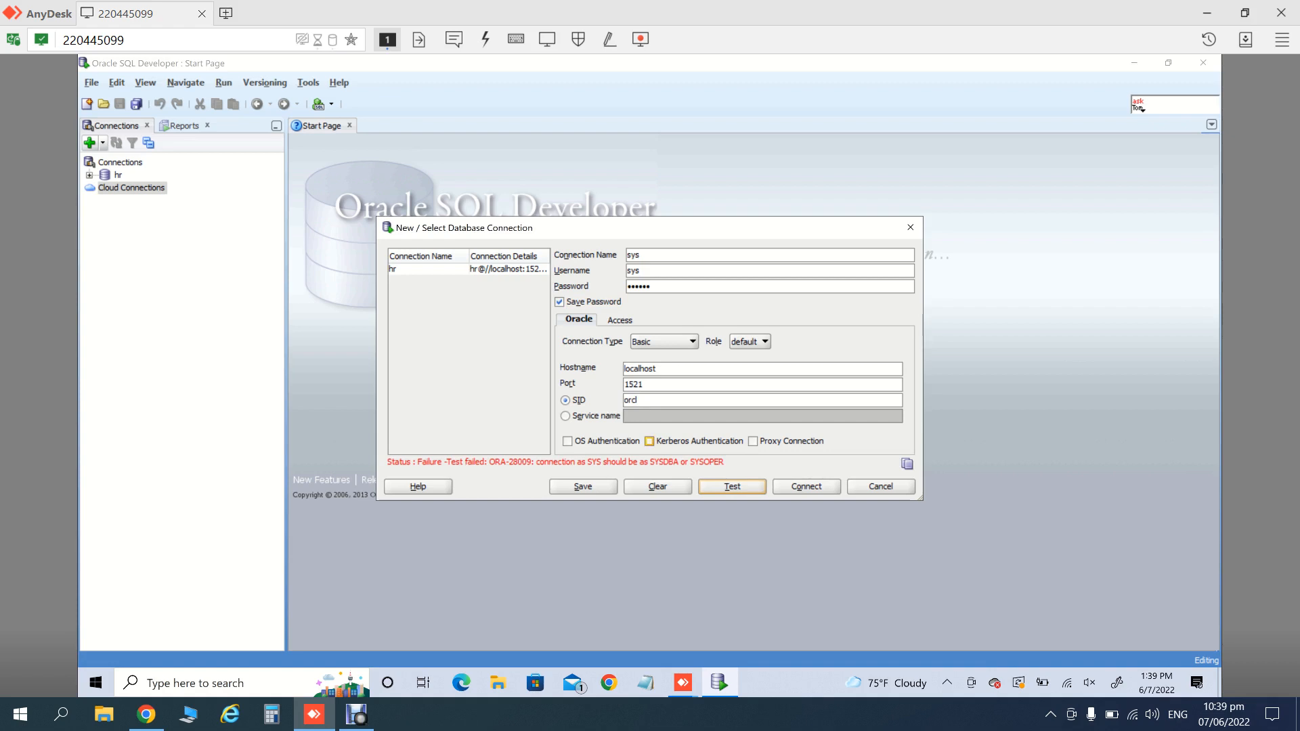
- Set the role to SYSDBA, retest, save the connection and connect
click(692, 342)
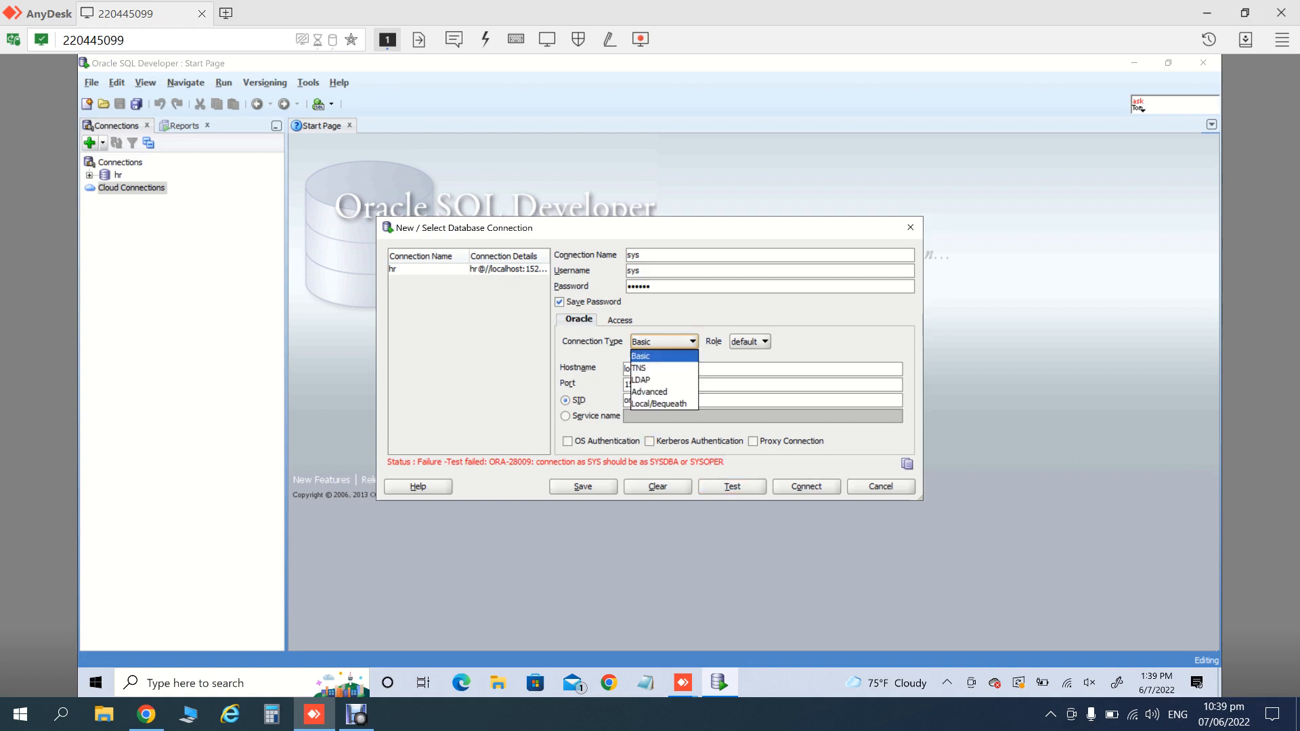
click(692, 342)
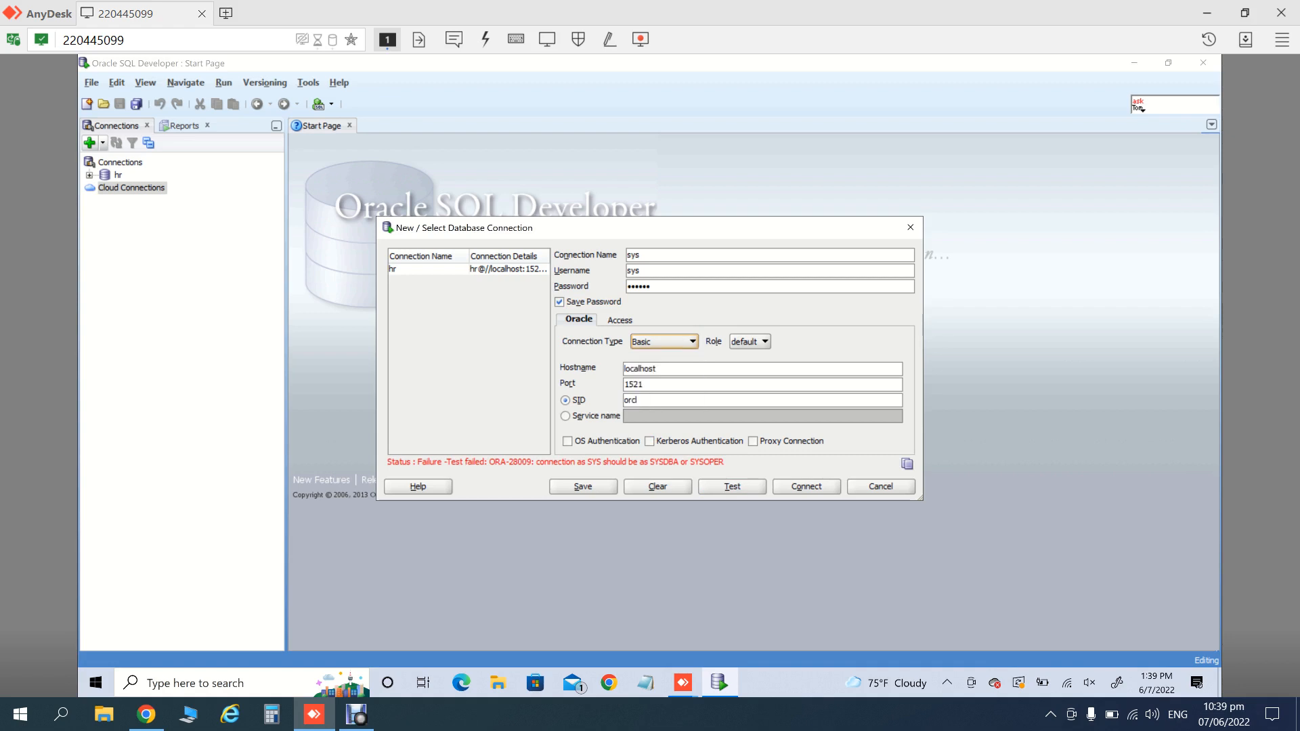
click(765, 342)
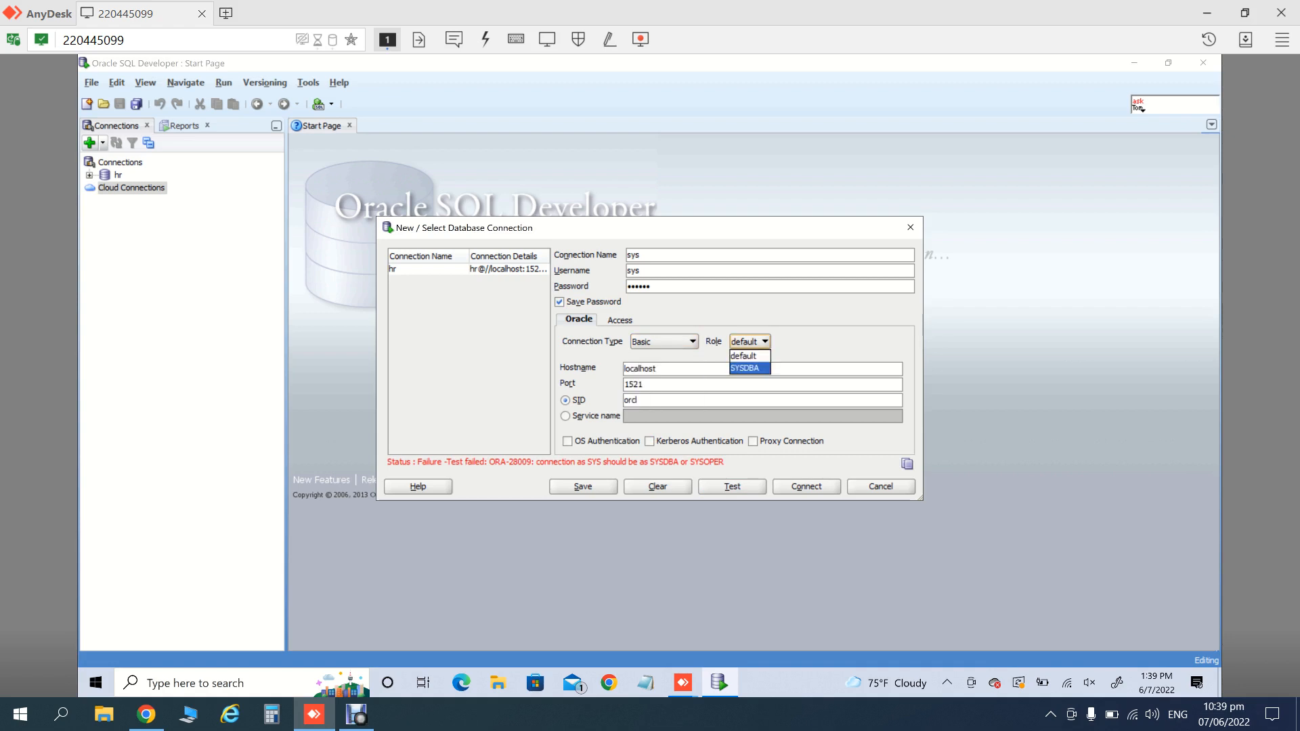
click(745, 368)
click(731, 487)
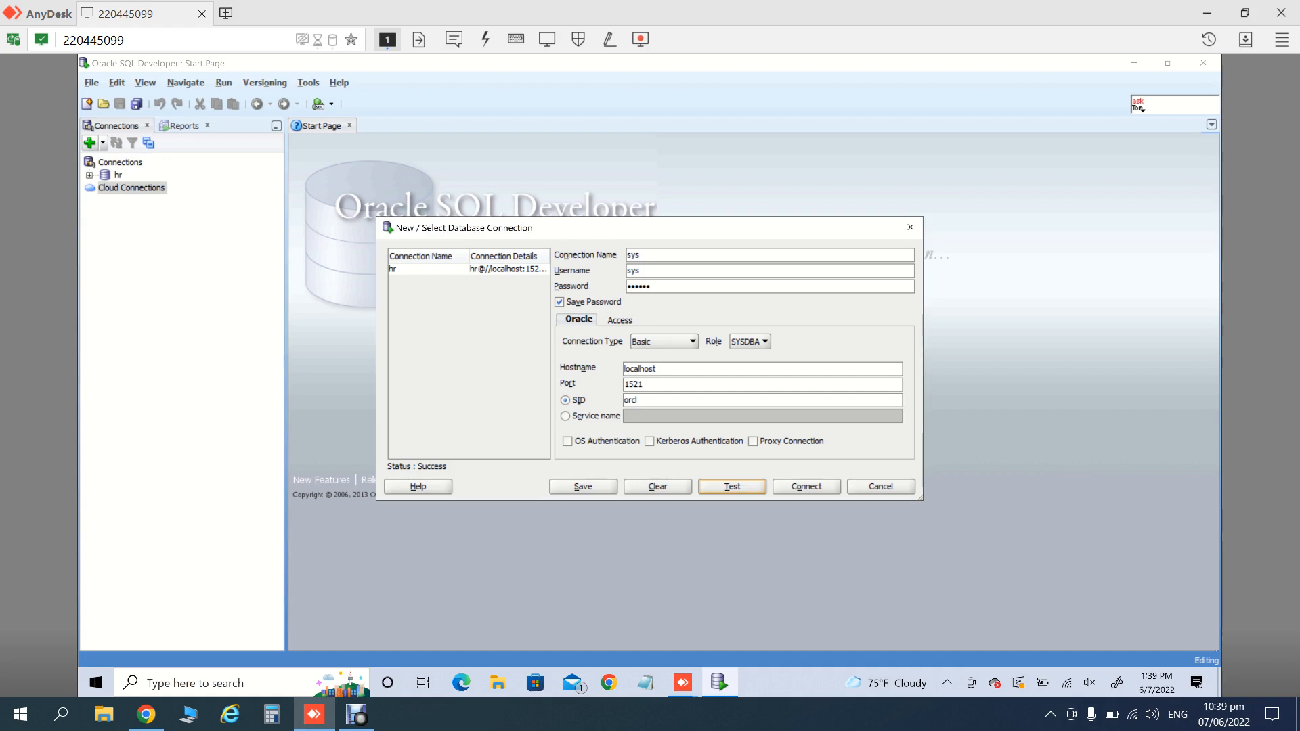
click(583, 487)
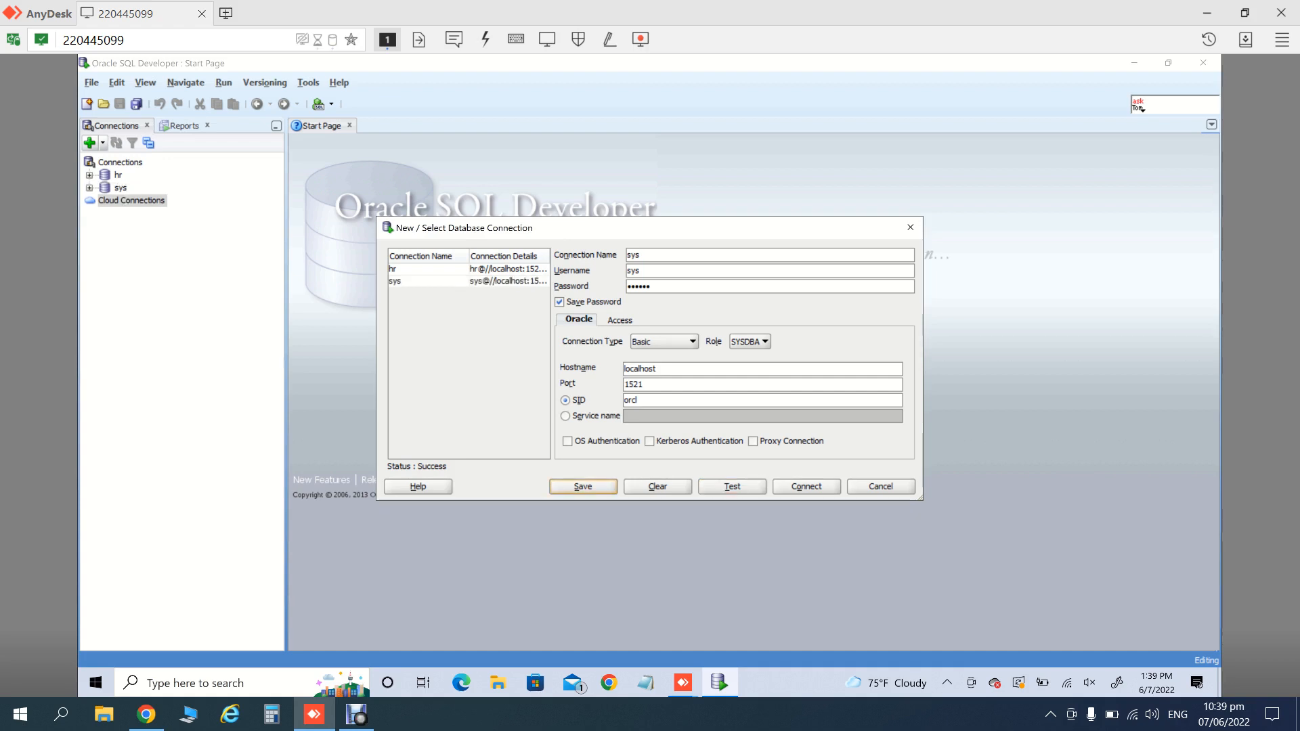
click(807, 487)
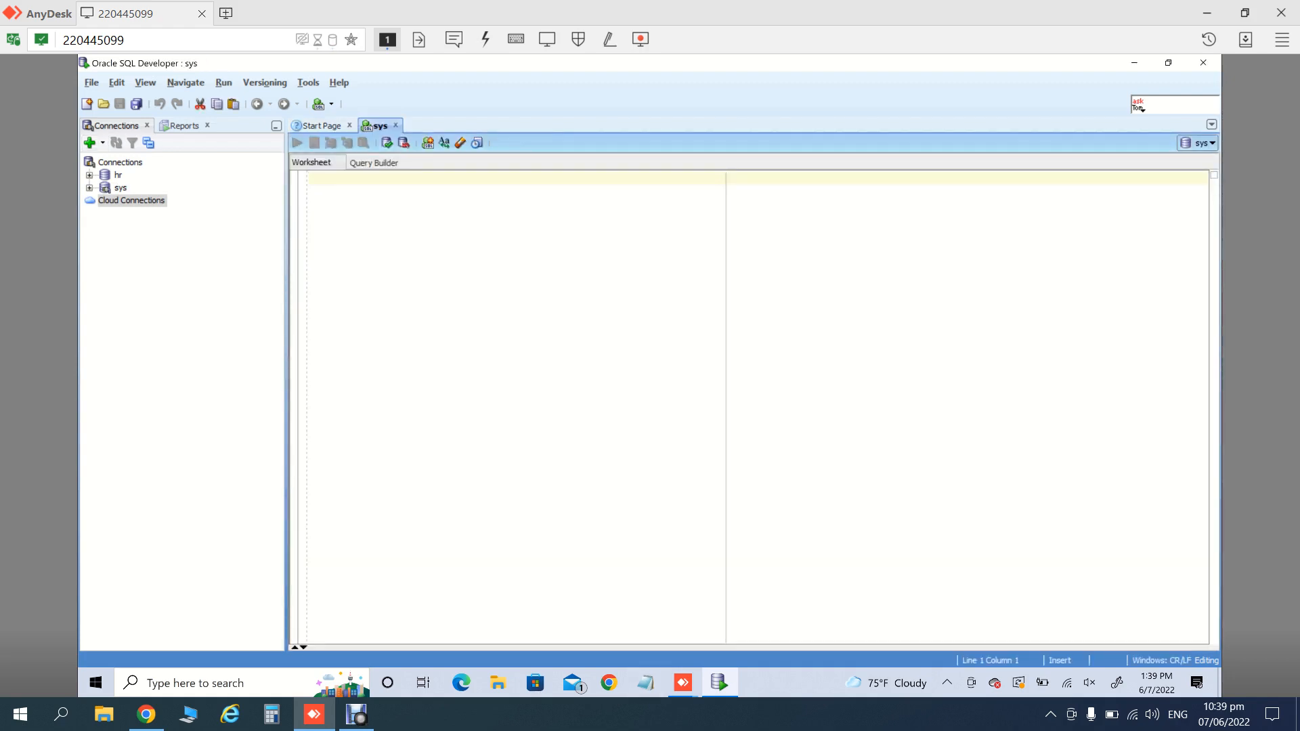
- Run 'select username from all_users;' and create a new SQL file from File > New
text(select )
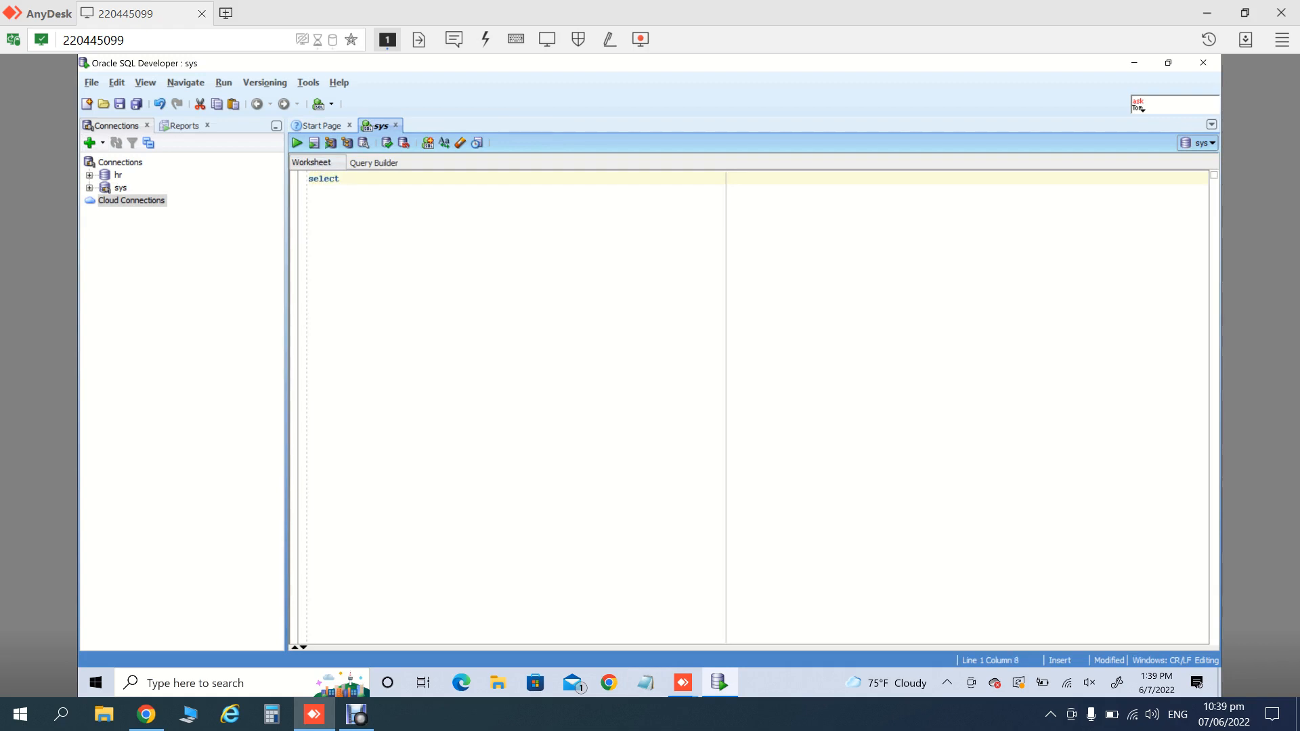
text(username from all_users;)
key(ctrl+Return)
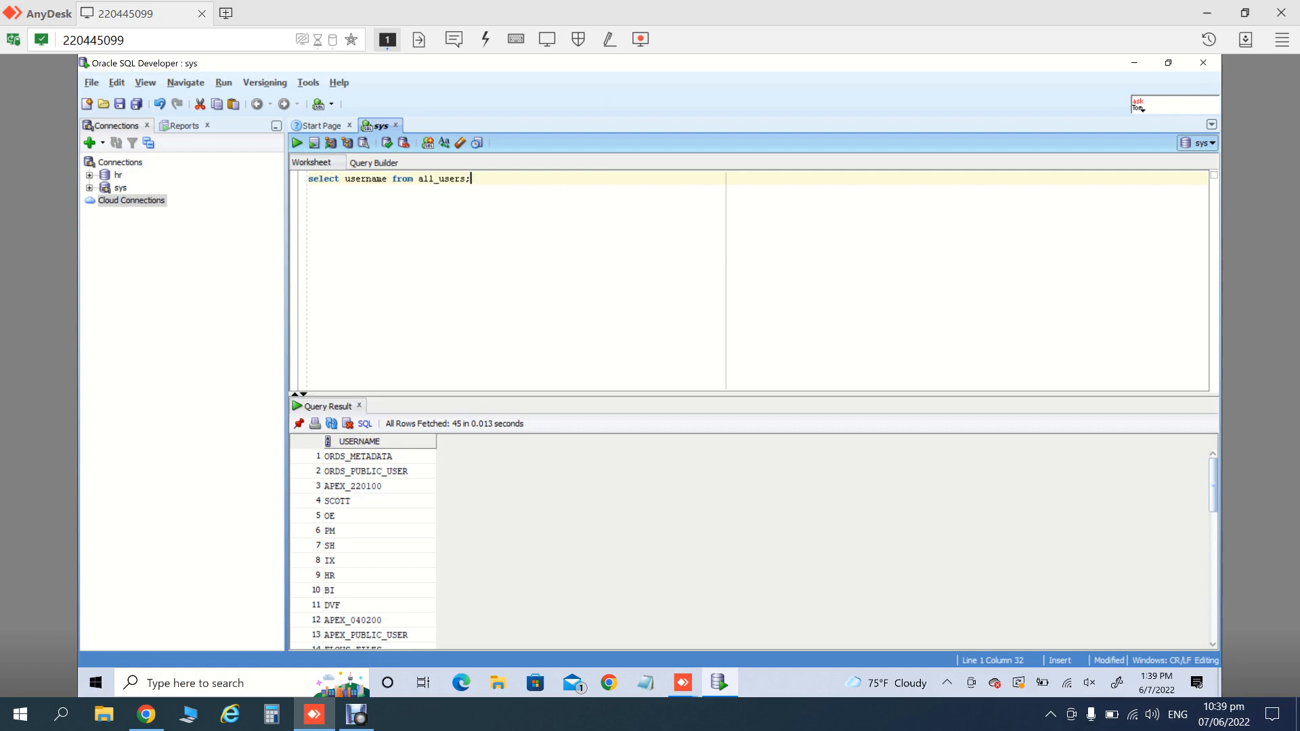
click(91, 83)
mouse_move(116, 83)
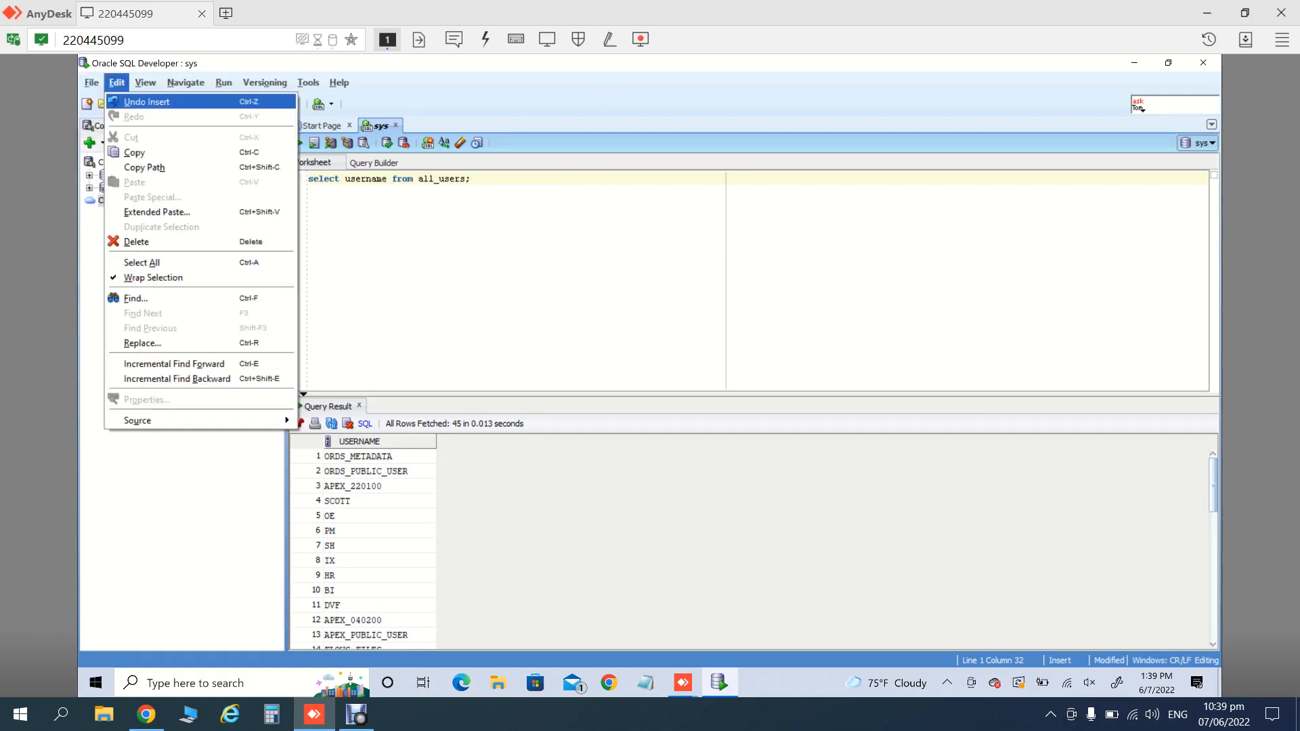
key(Left)
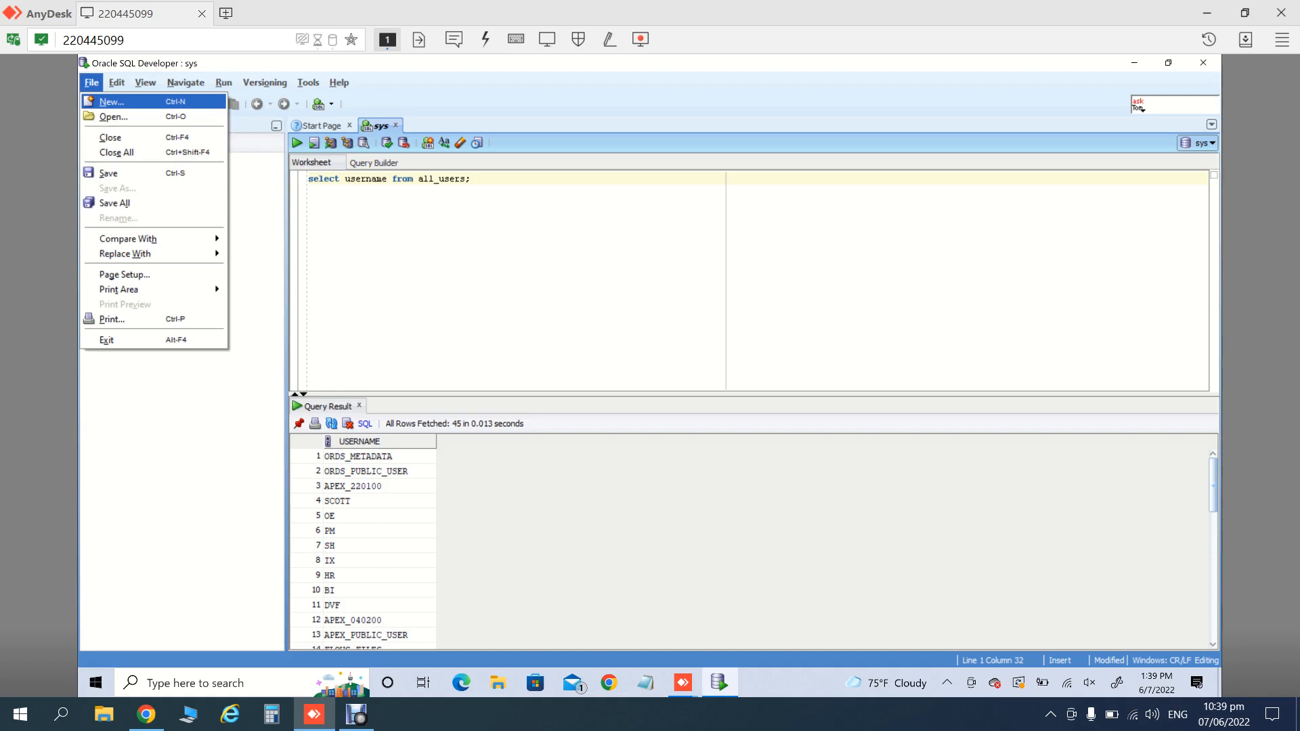
key(Return)
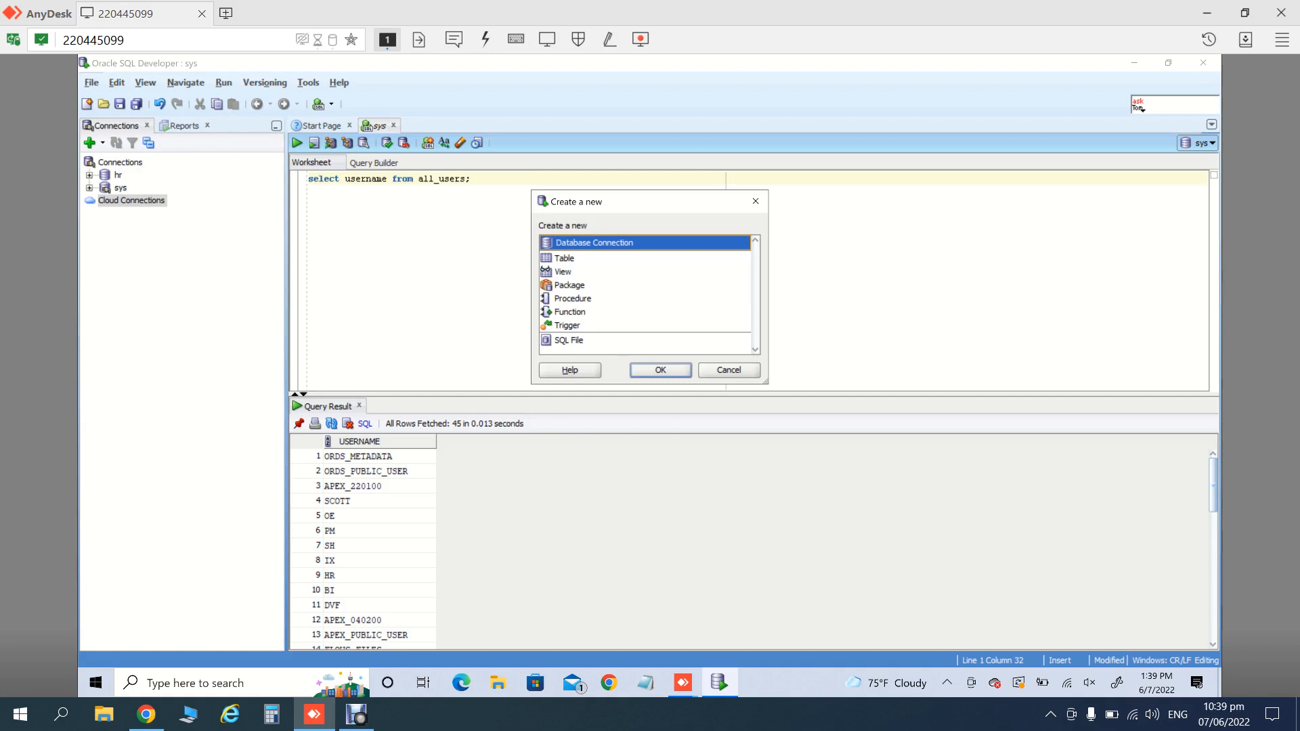
click(569, 341)
click(660, 371)
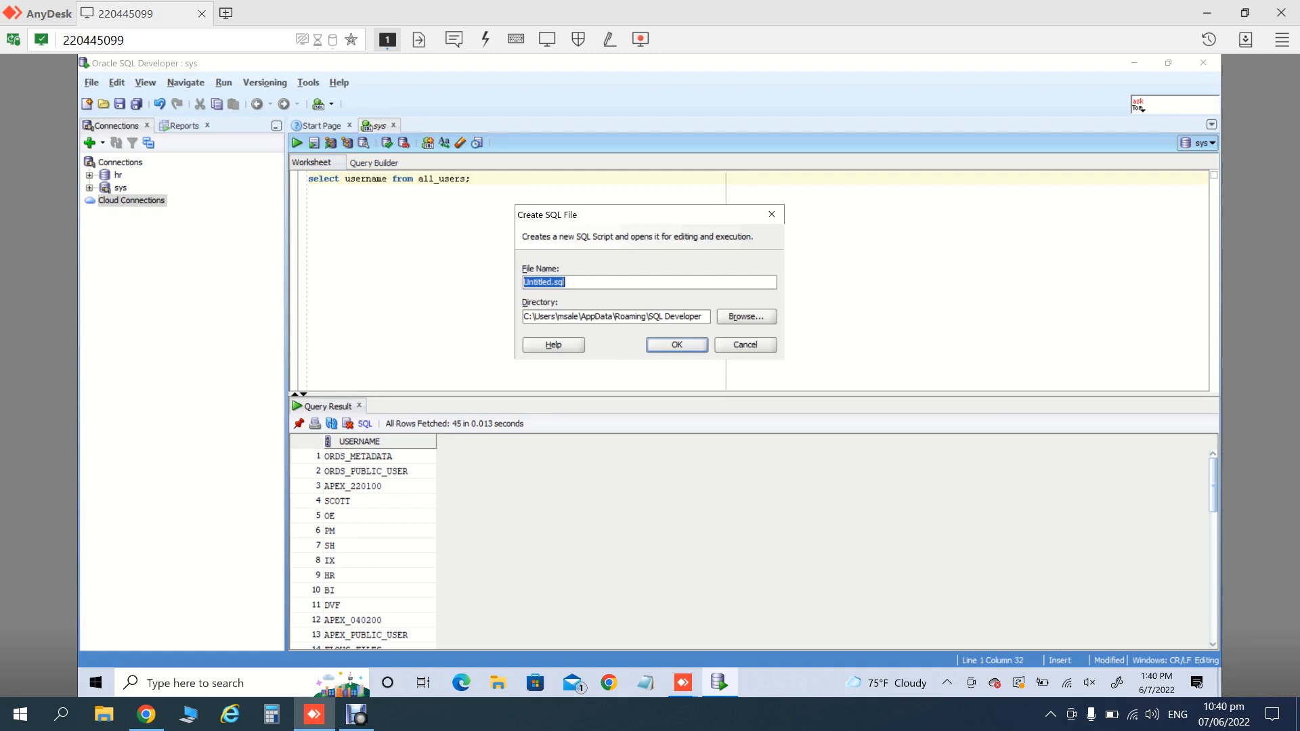
- Begin an alter user statement in Untitled.sql and rerun the username query with order by 1
key(Return)
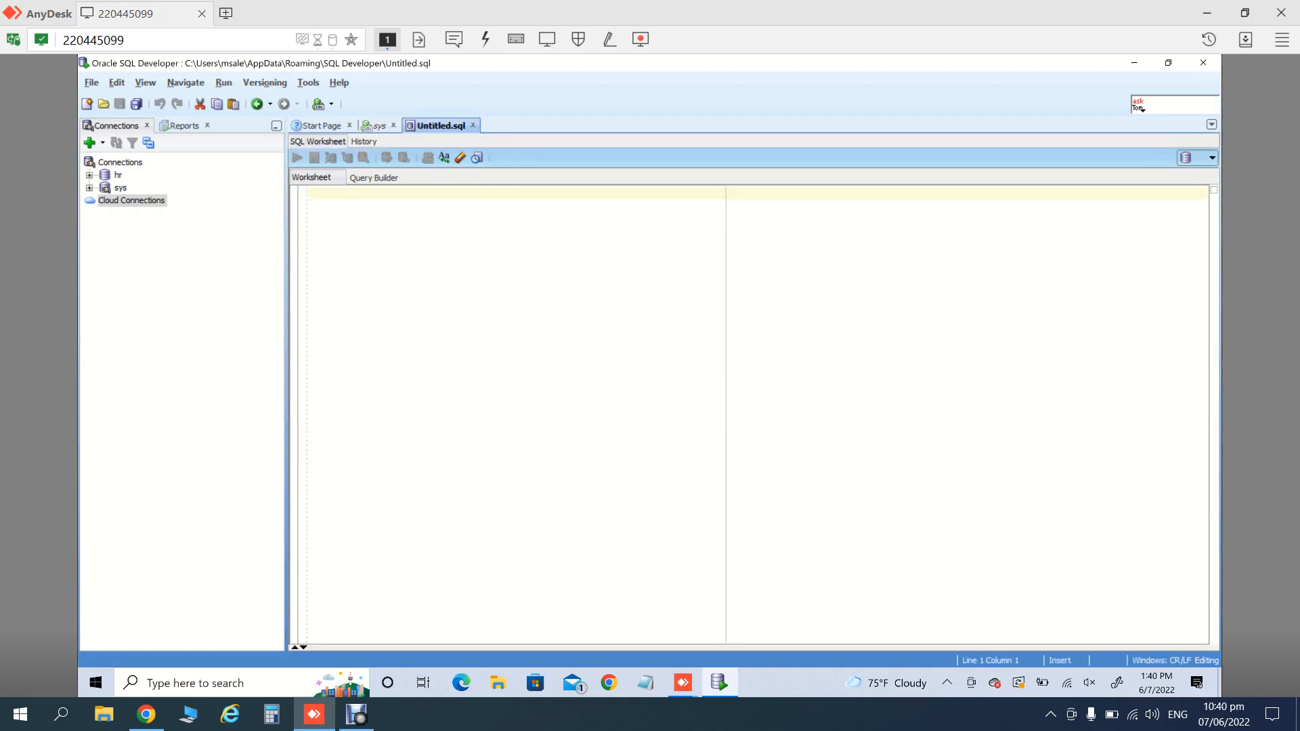
text(alt)
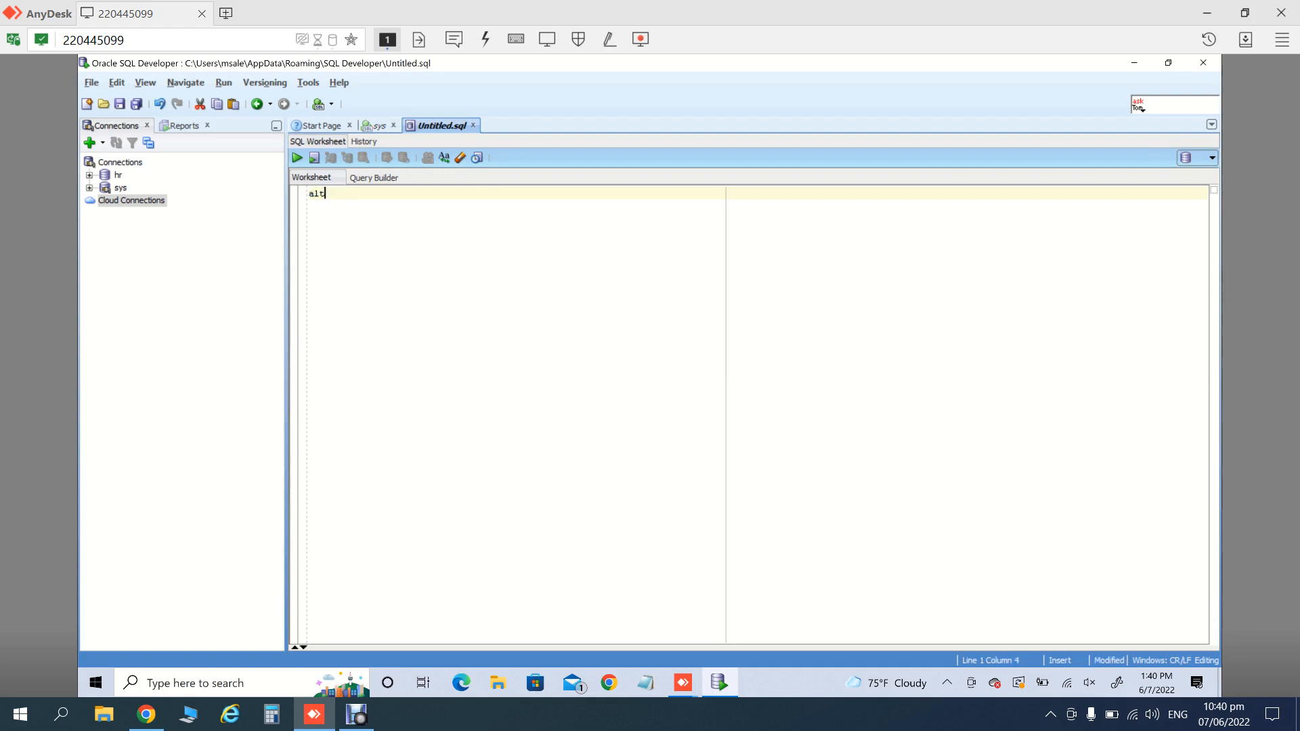
text(er user)
click(379, 126)
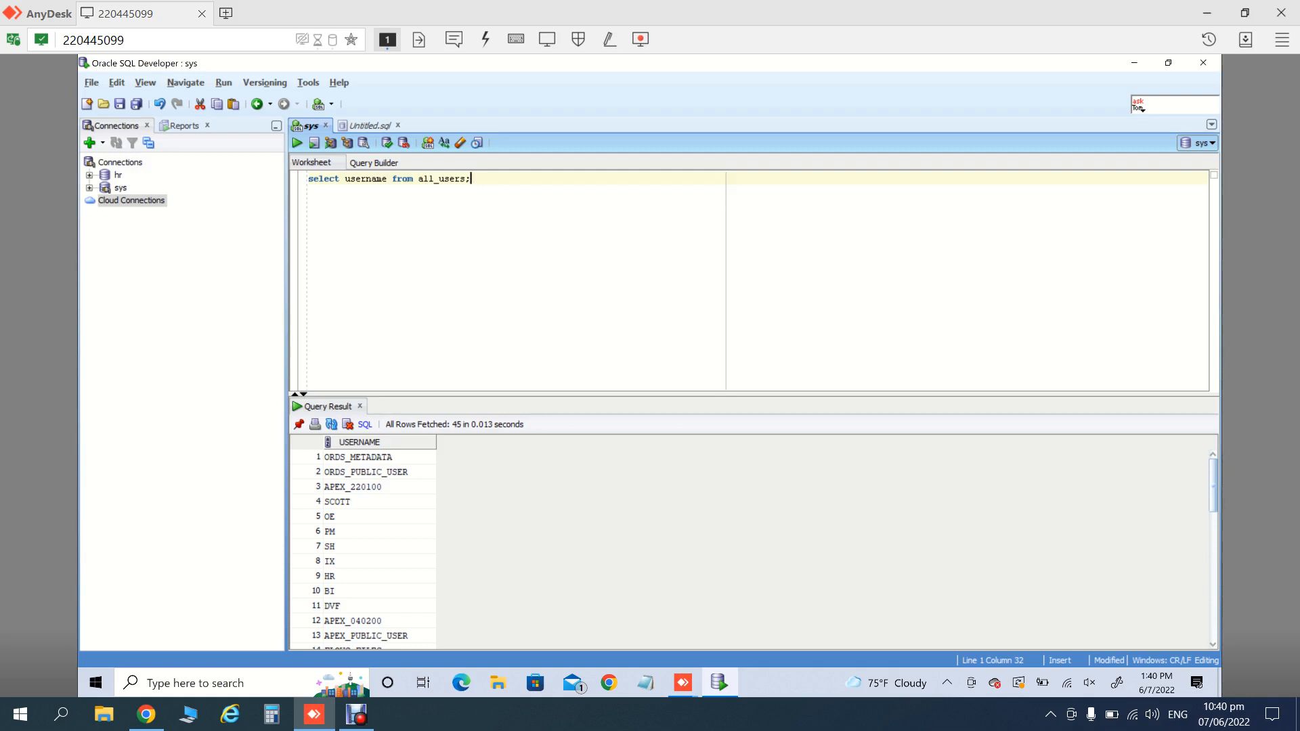
click(379, 487)
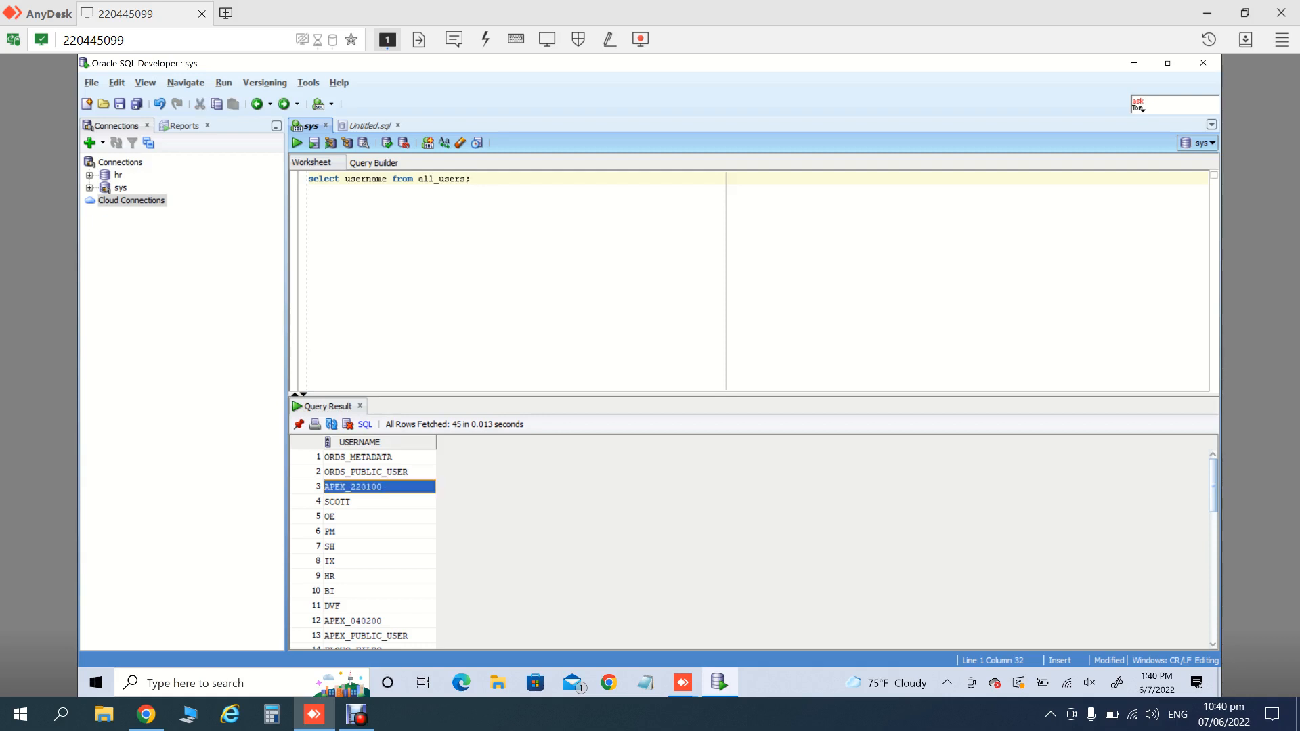
click(379, 457)
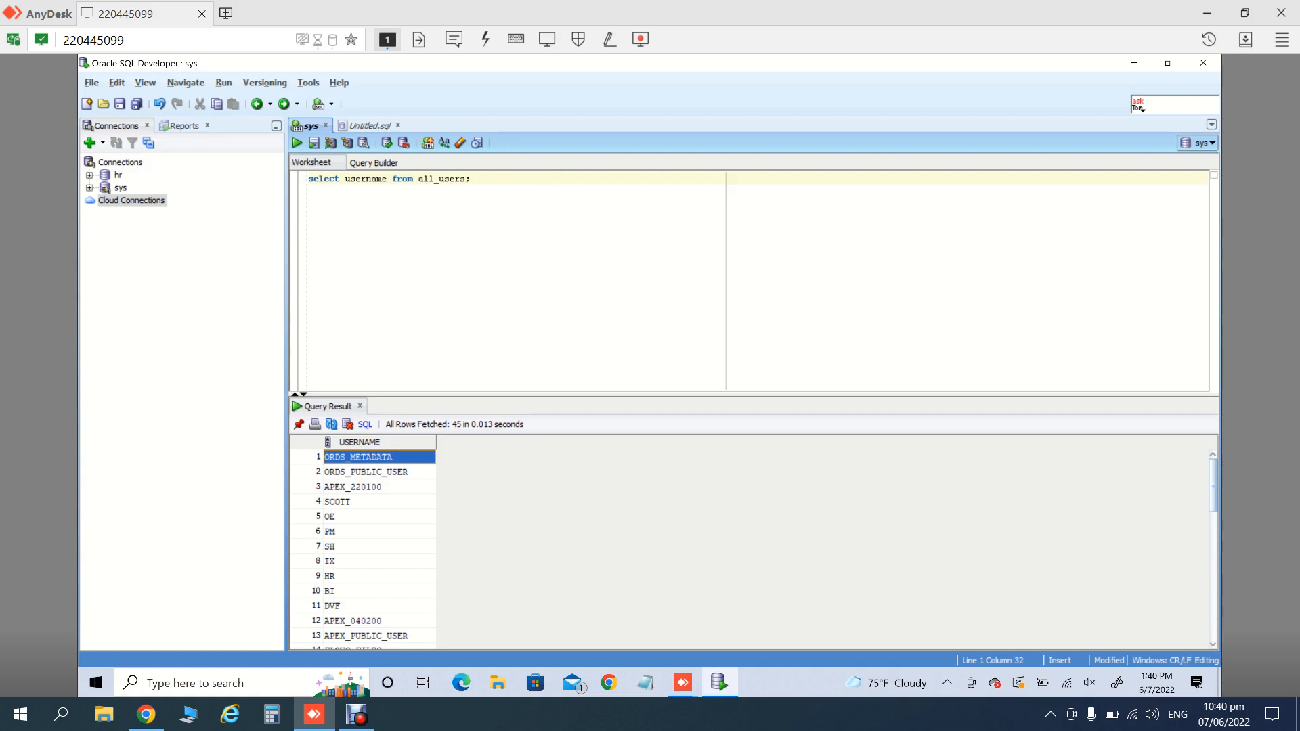
click(472, 179)
key(BackSpace)
text(or)
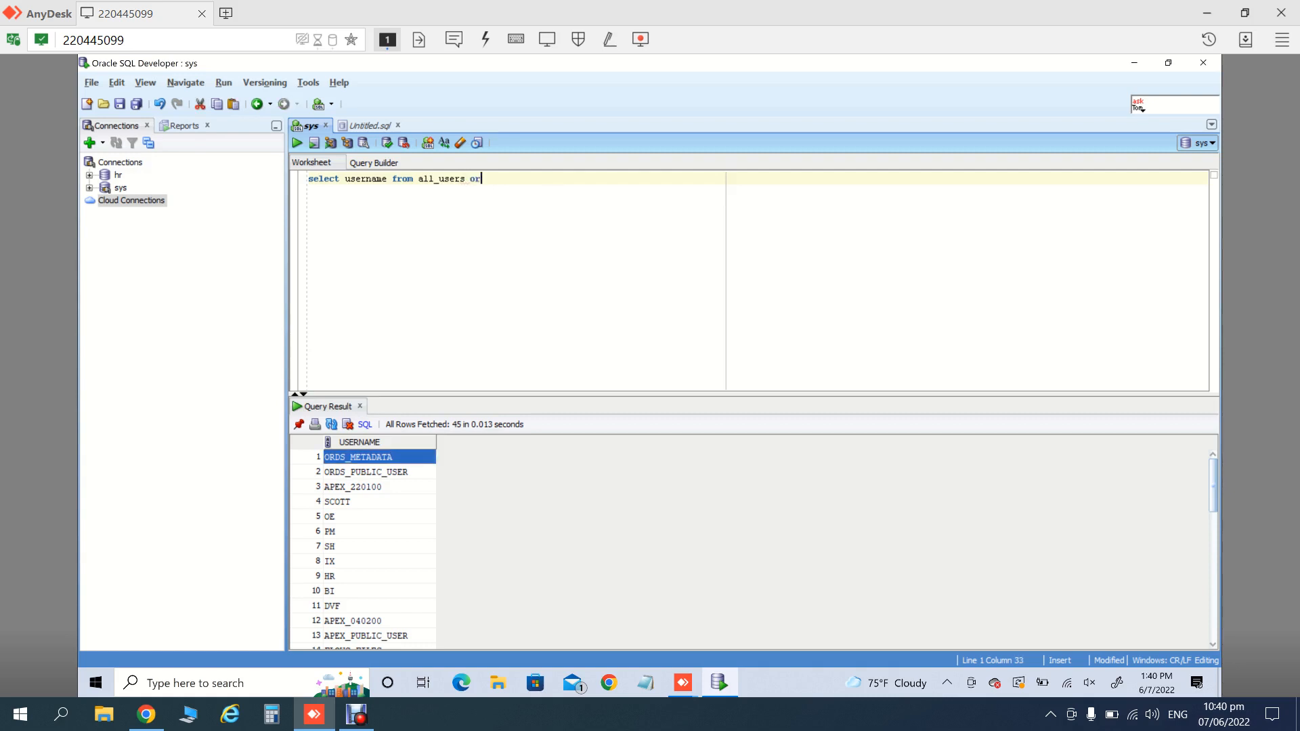
text(der byy)
key(BackSpace)
text(1;)
key(ctrl+Return)
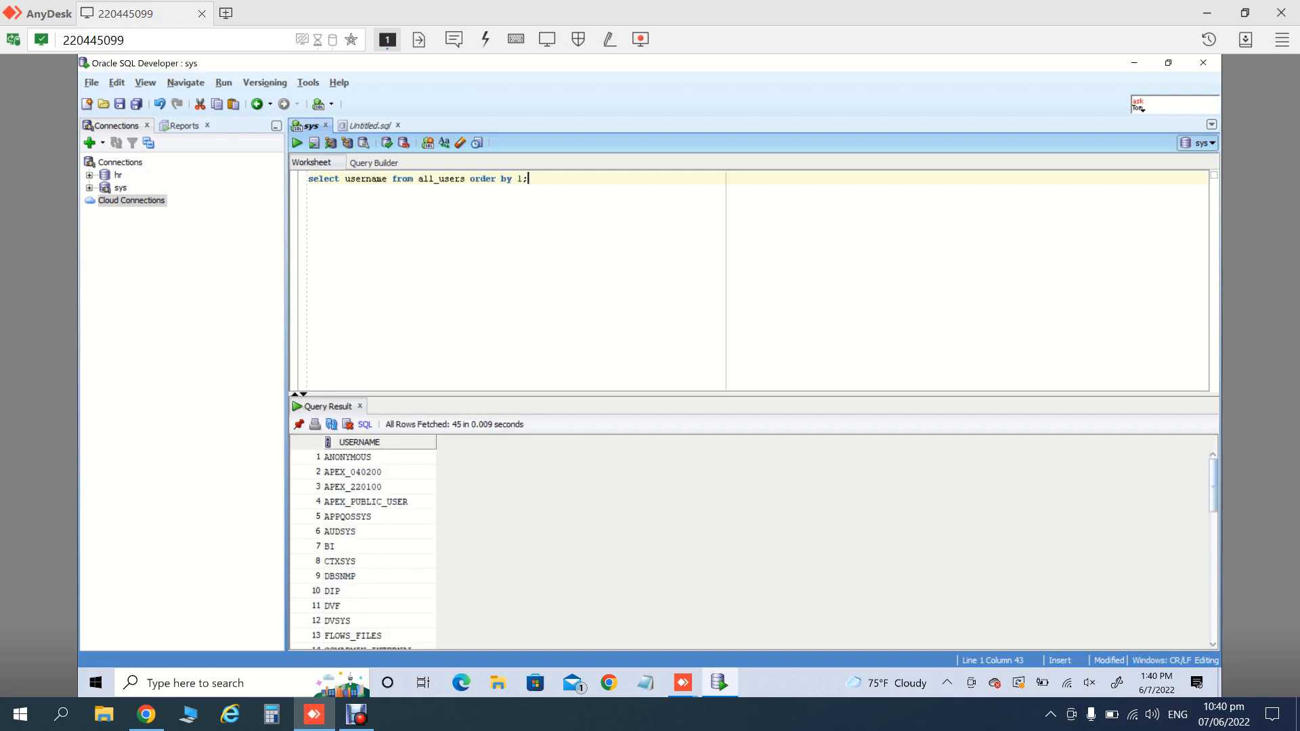
- Write alter user APEX_040200 with a new password and account unlock, then run it on sys
click(379, 472)
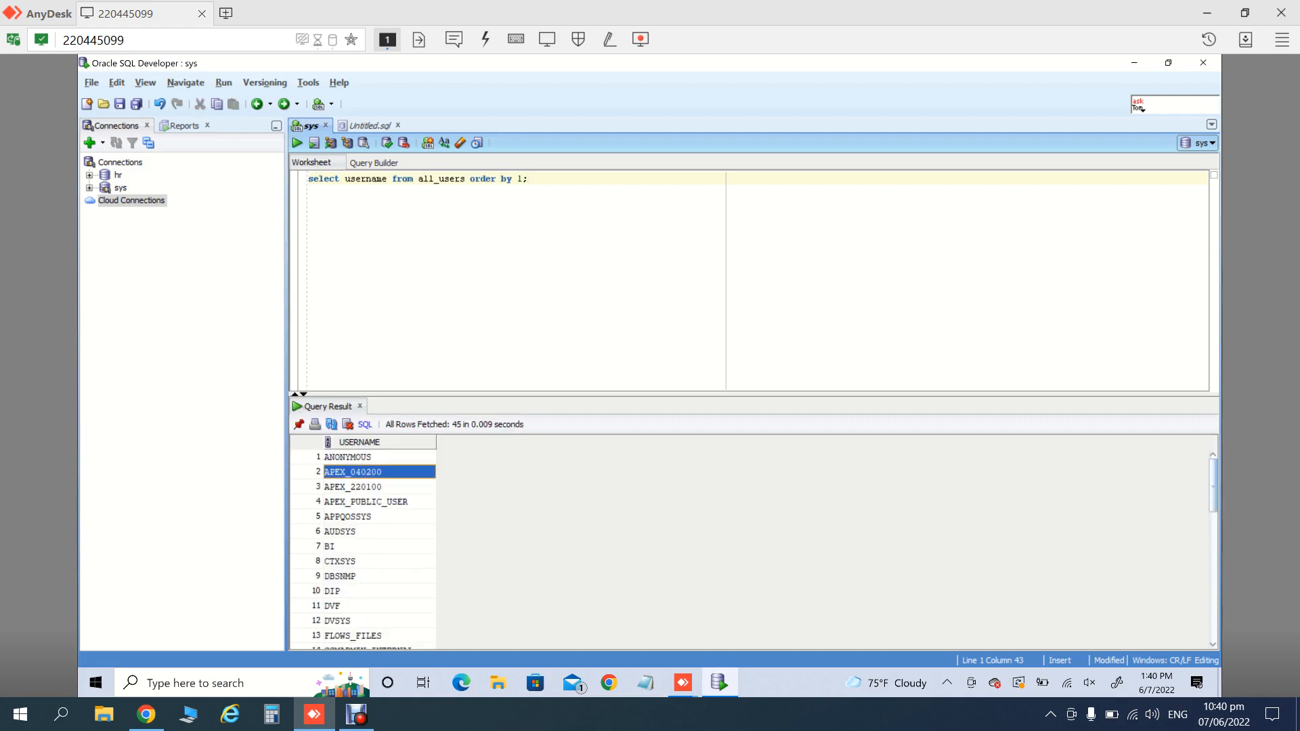
click(371, 126)
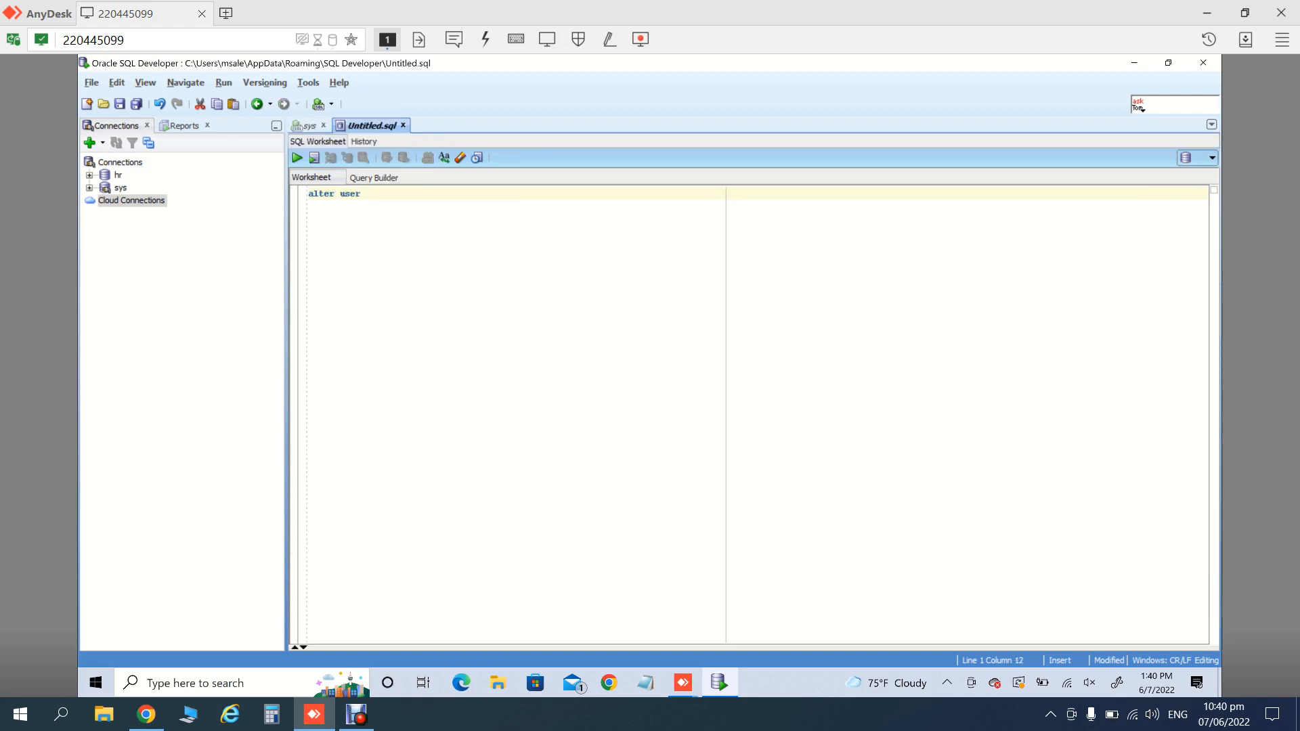
text(APEX_040200)
text(identified by Abc_123;)
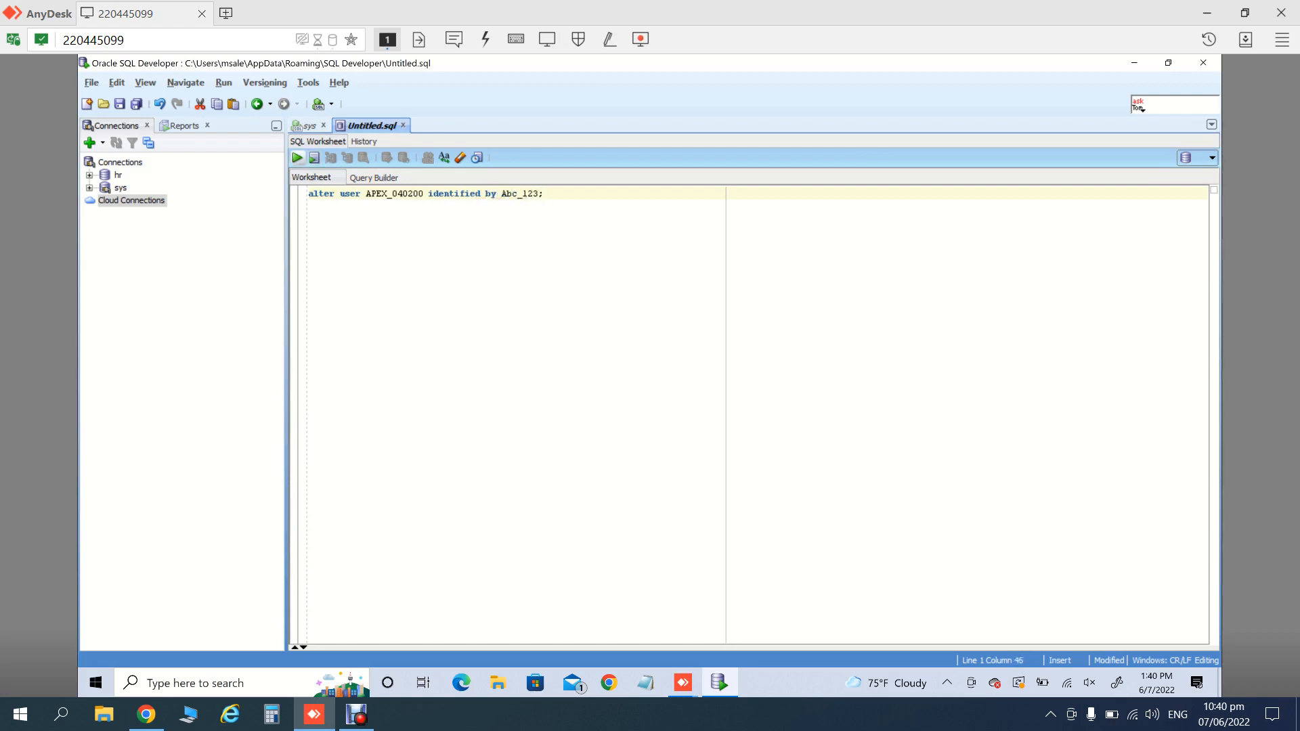
text( account unlock)
key(ctrl+Return)
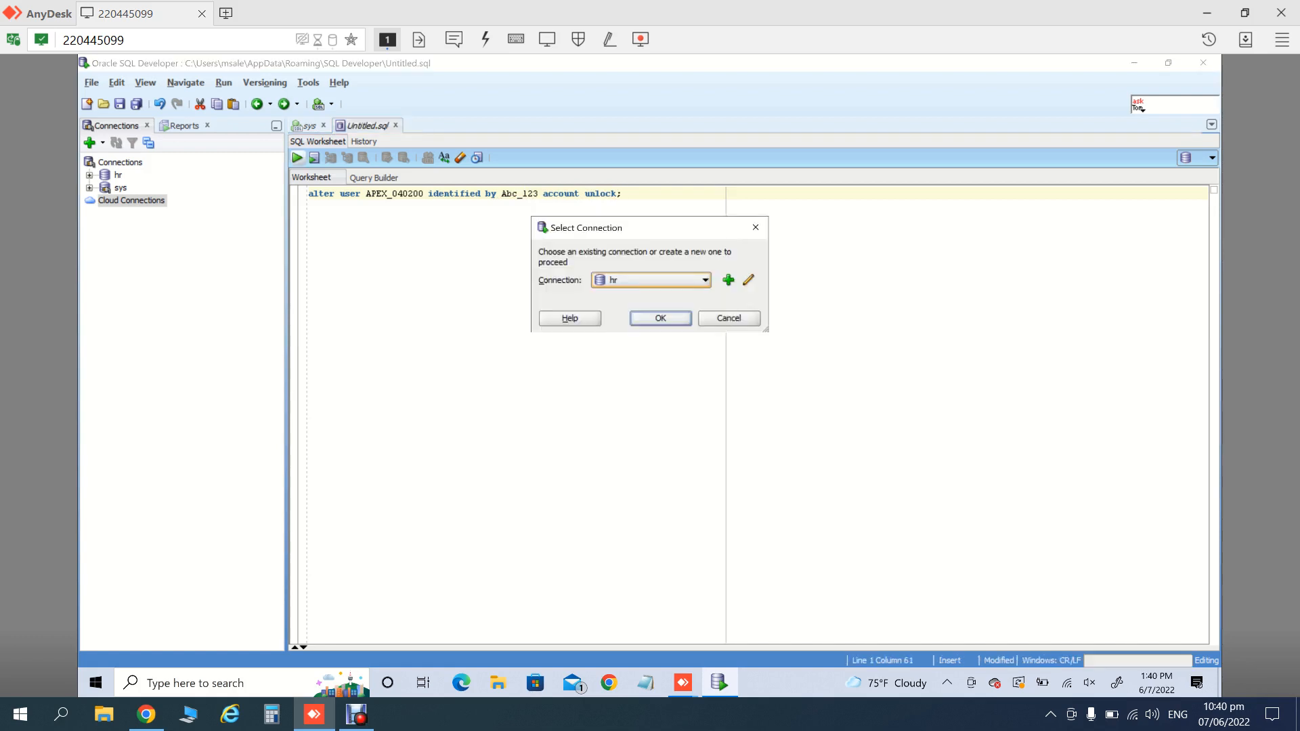
click(705, 280)
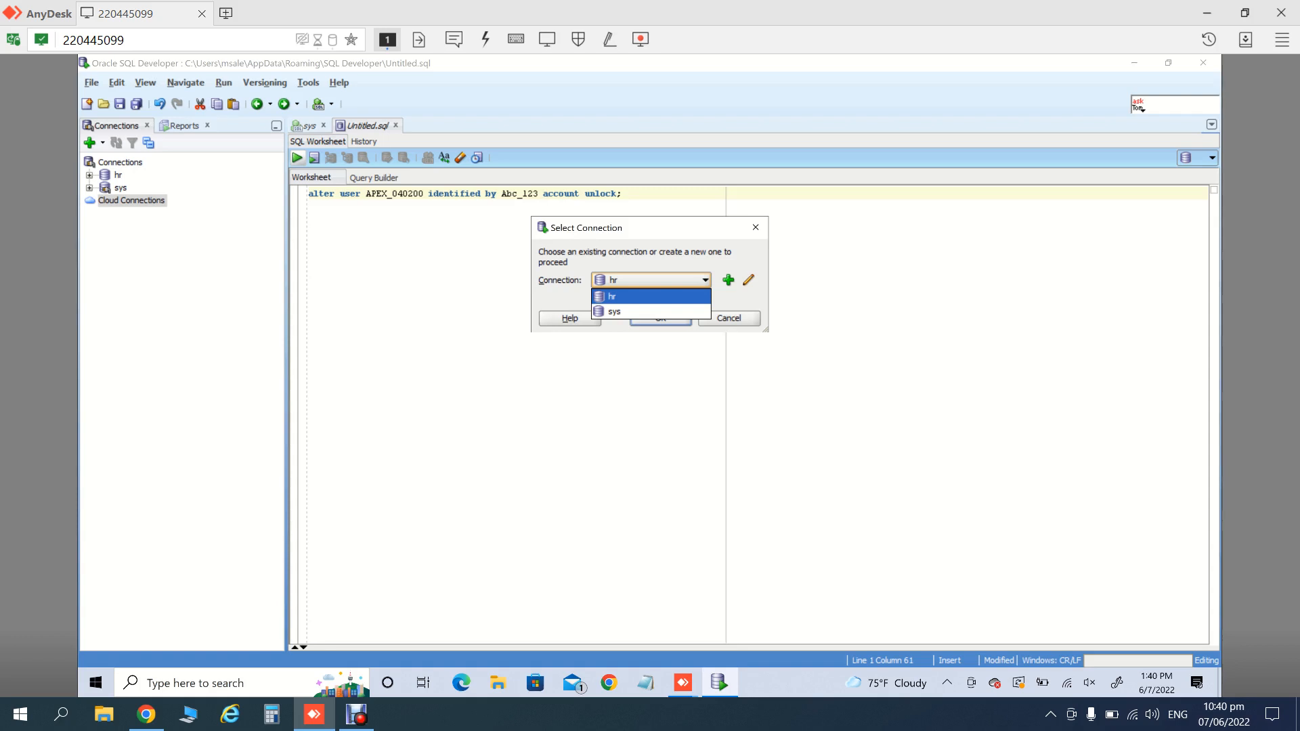
click(617, 312)
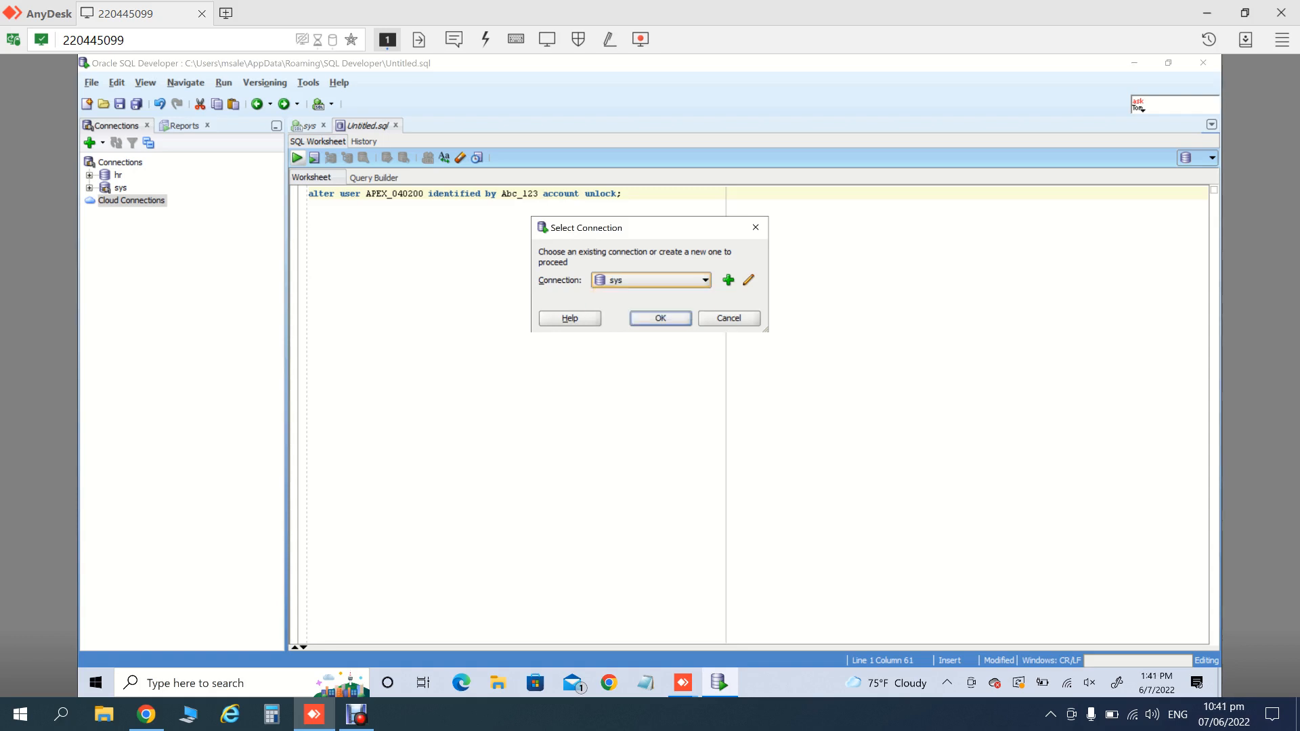
- Confirm the running statement, then rerun ALTER USER … ACCOUNT UNLOCK for APEX_220100
key(Return)
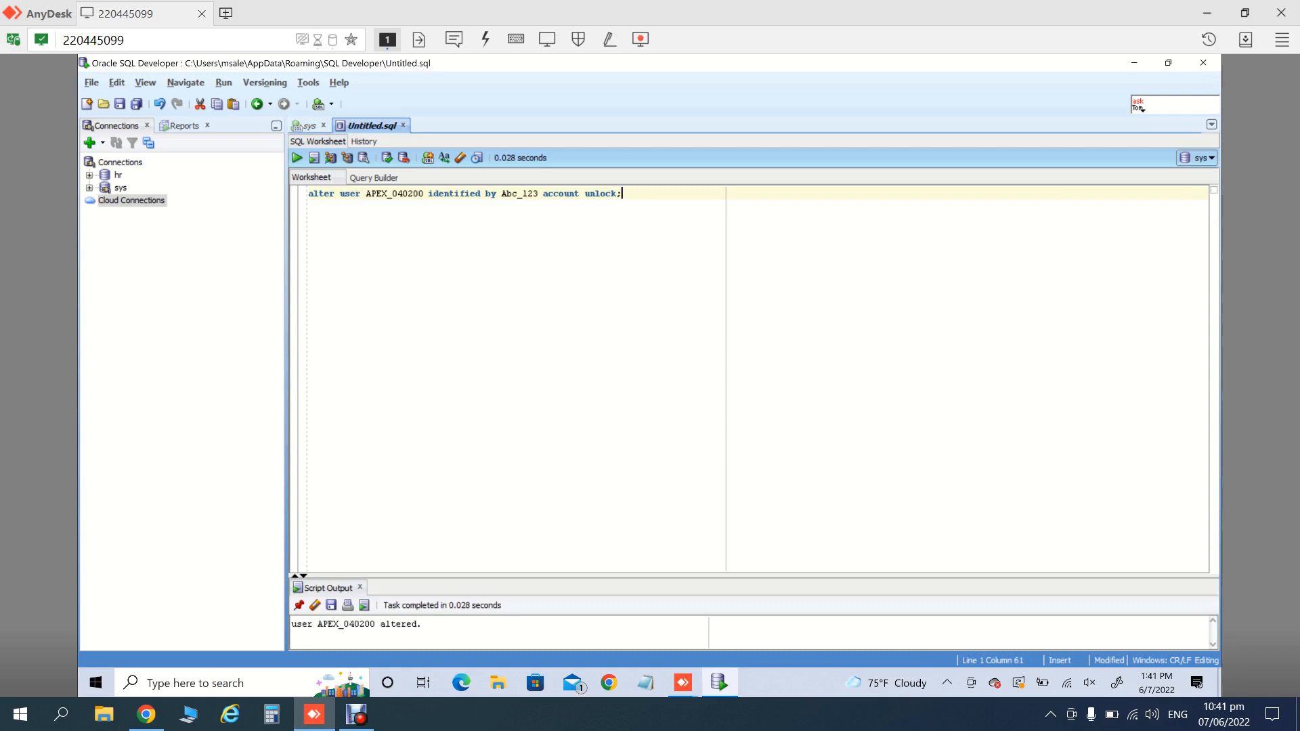
click(309, 126)
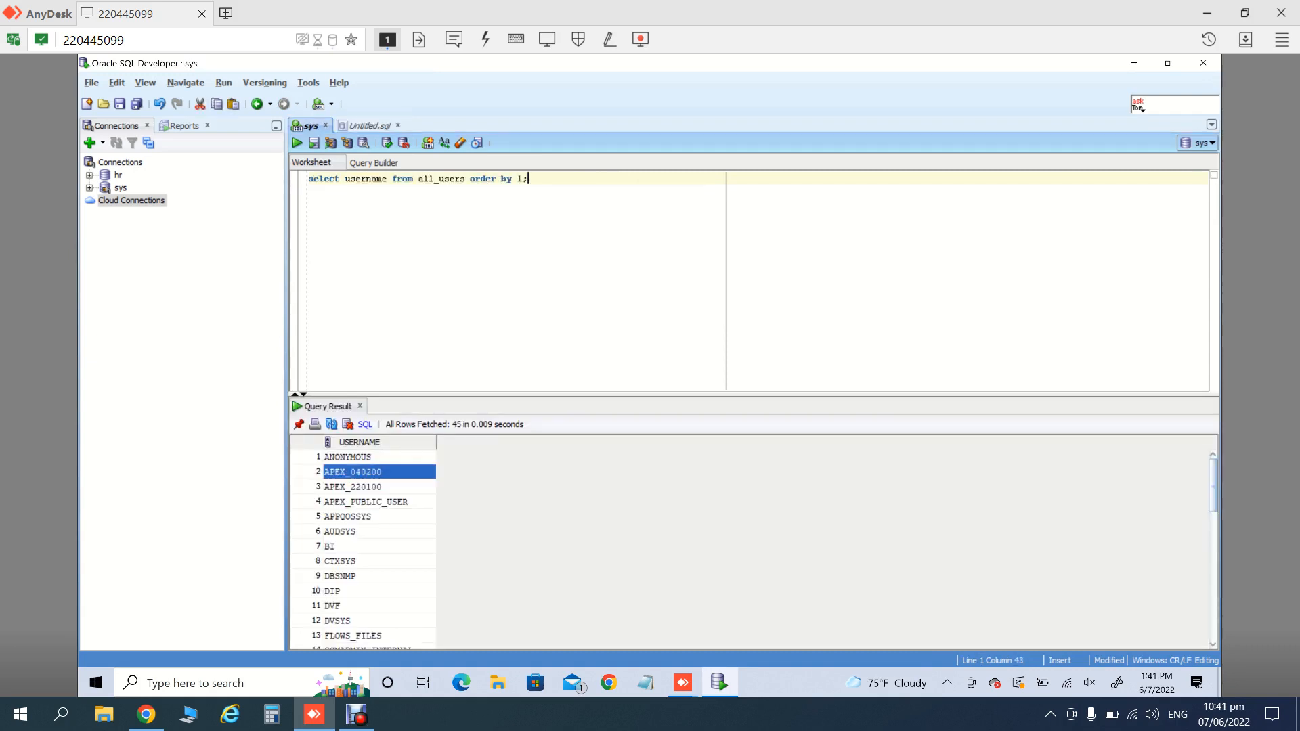
click(353, 487)
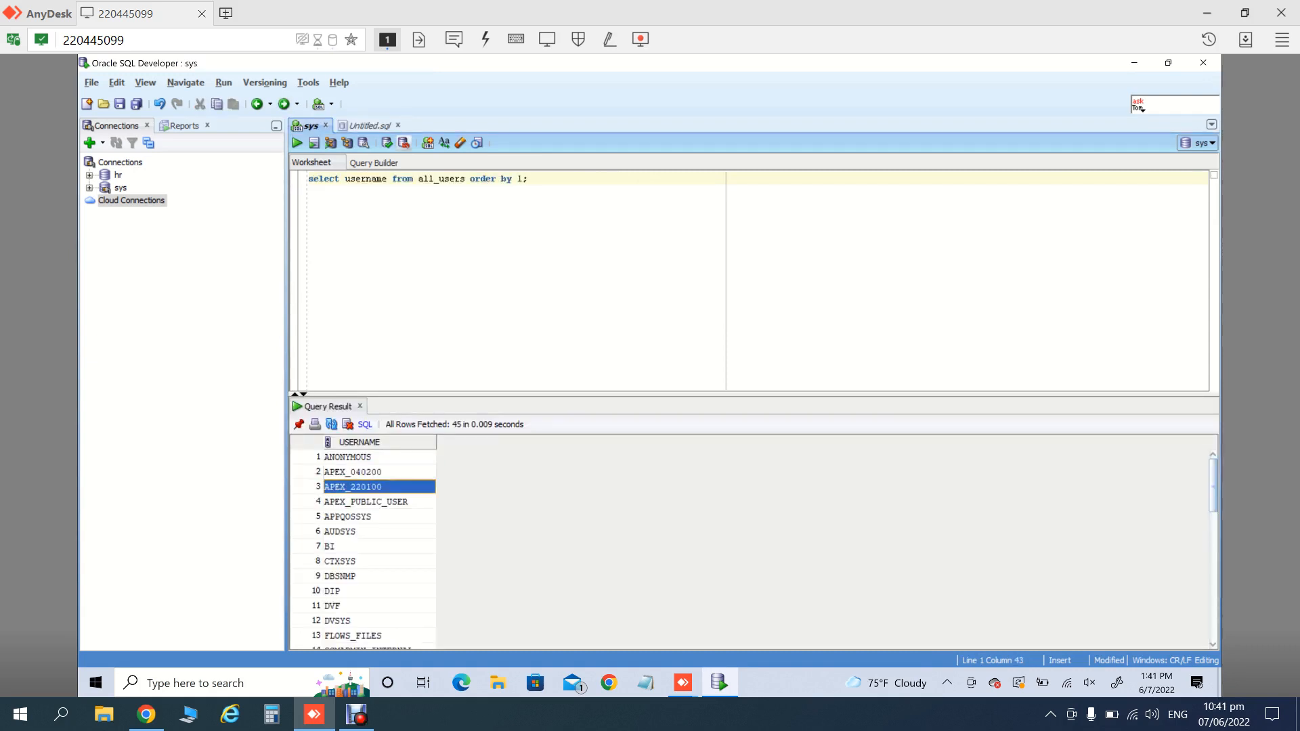
click(370, 126)
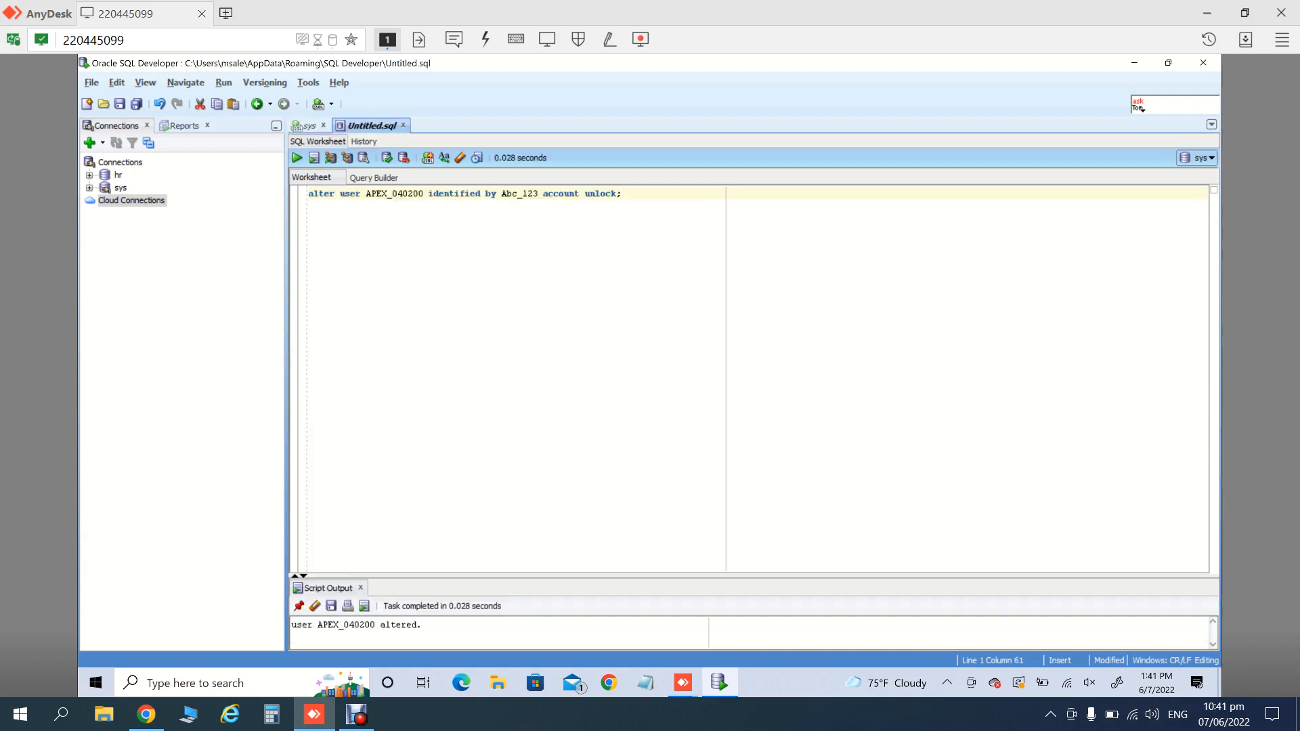
double_click(395, 195)
text(APEX_220100)
key(F5)
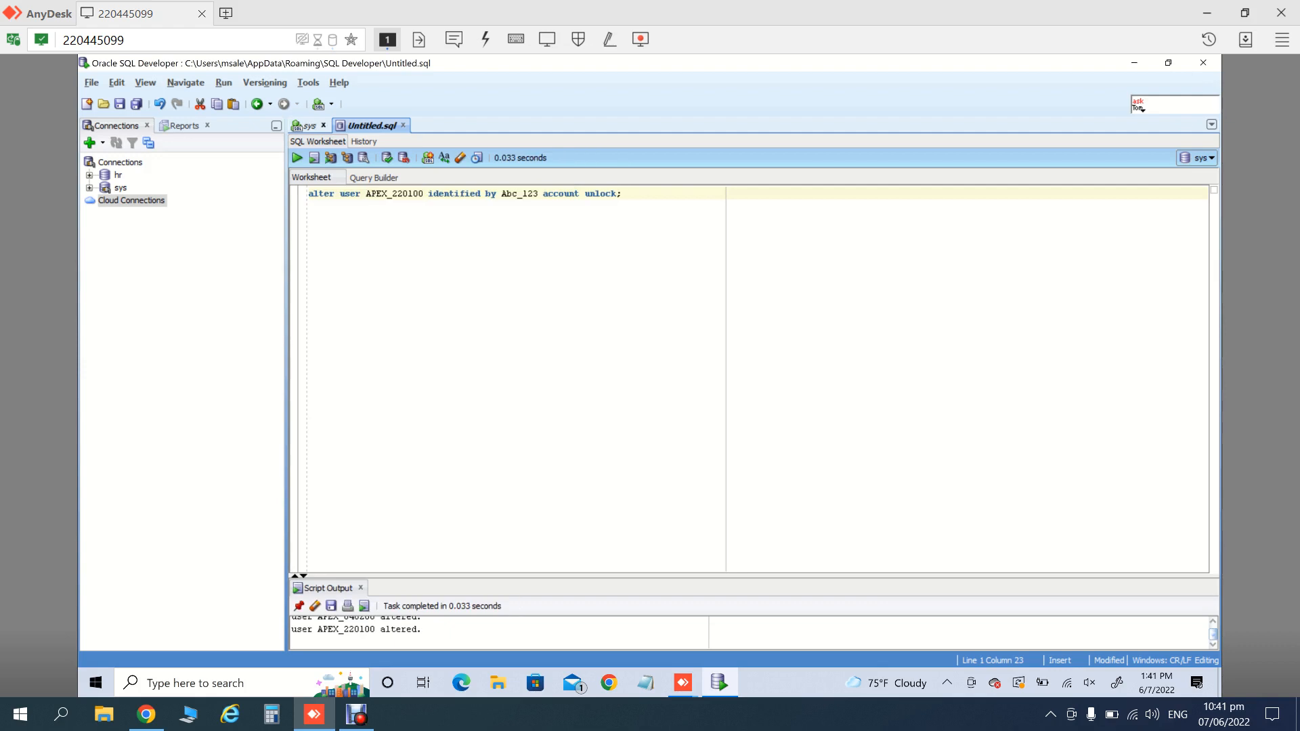
- Unlock the APEX_PUBLIC_USER account with the same ALTER USER statement
click(310, 126)
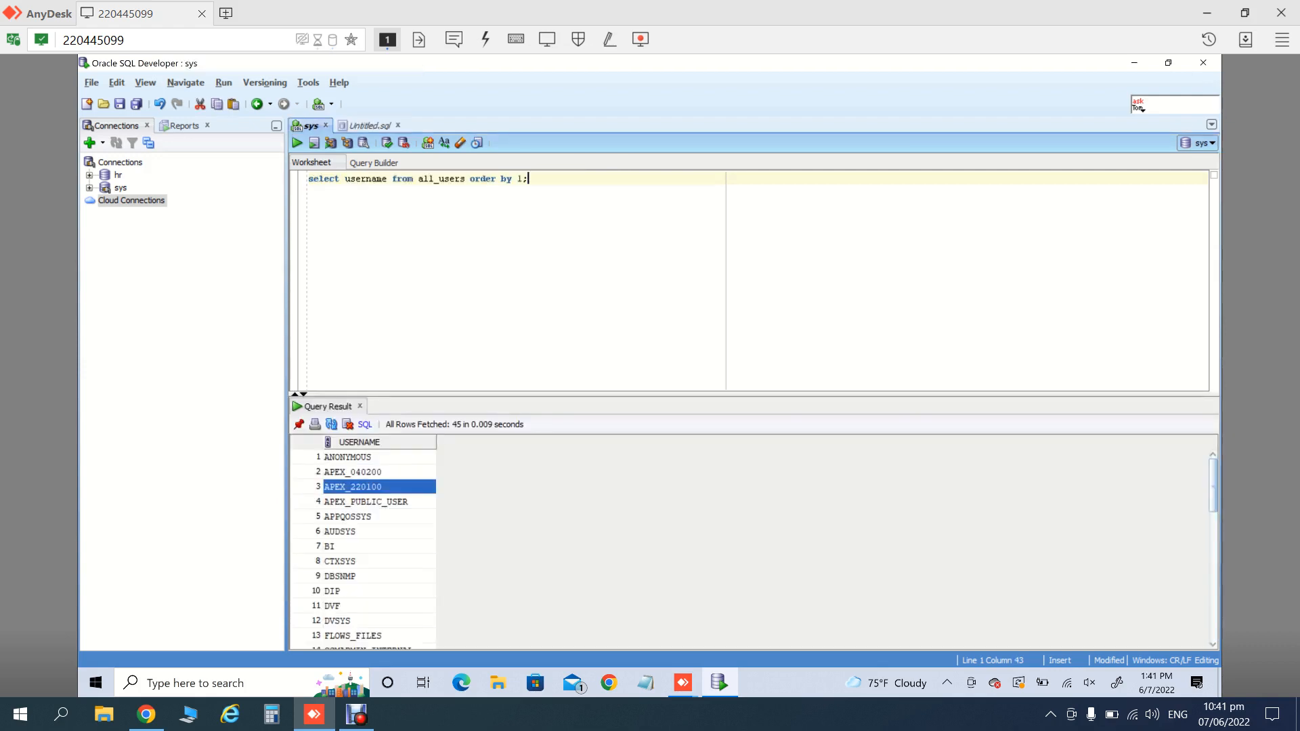
click(366, 502)
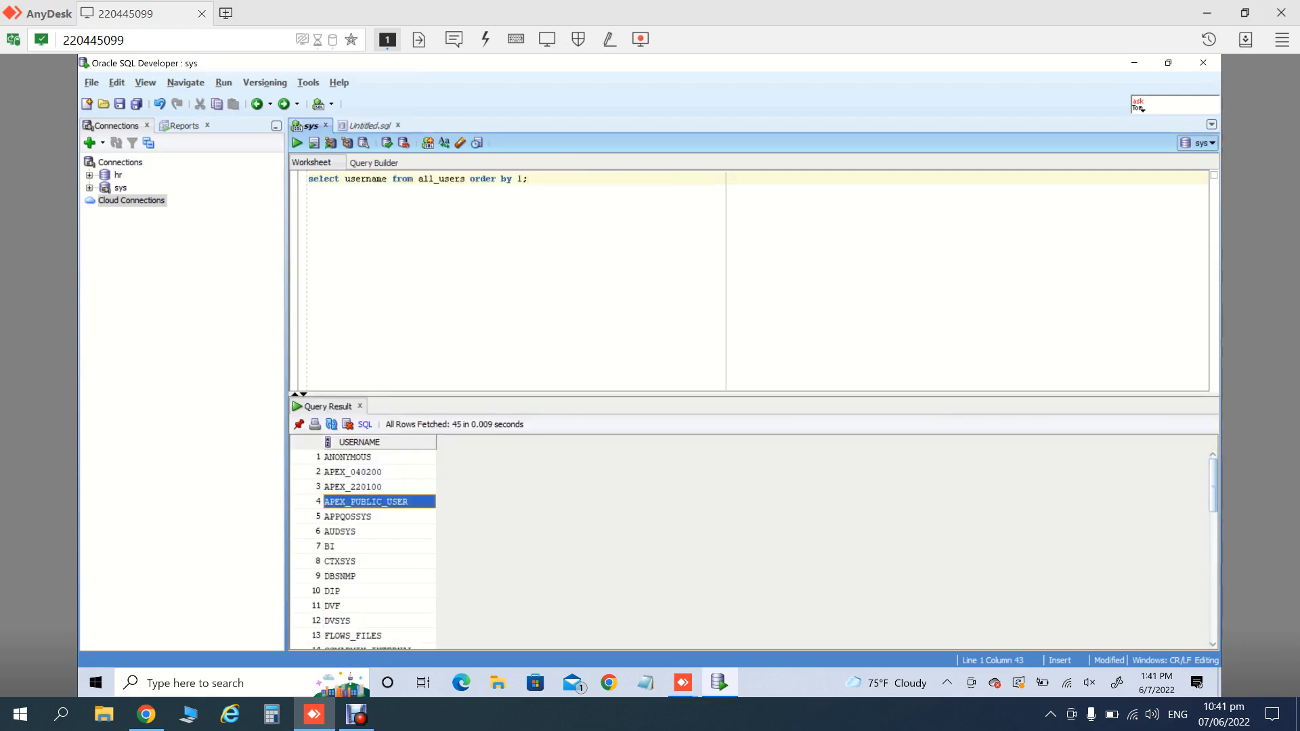
click(369, 125)
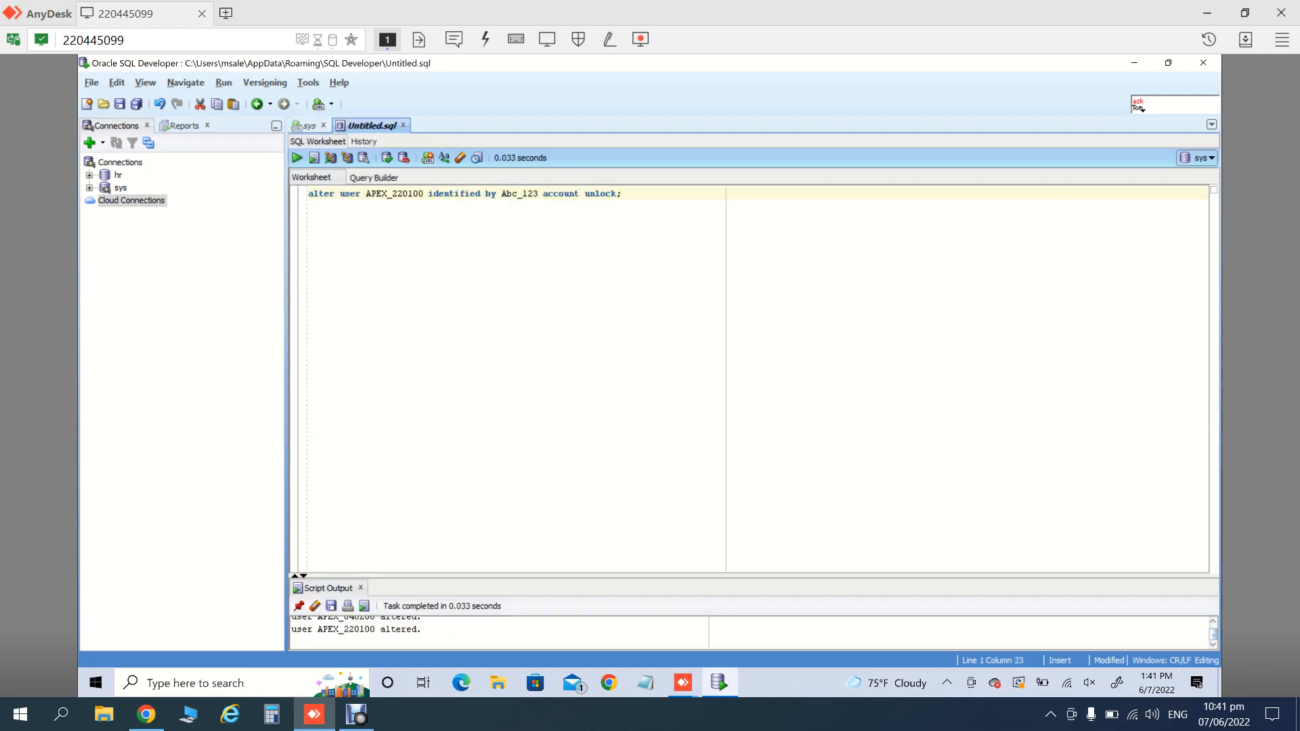
text(APEX_PUBLIC_USER)
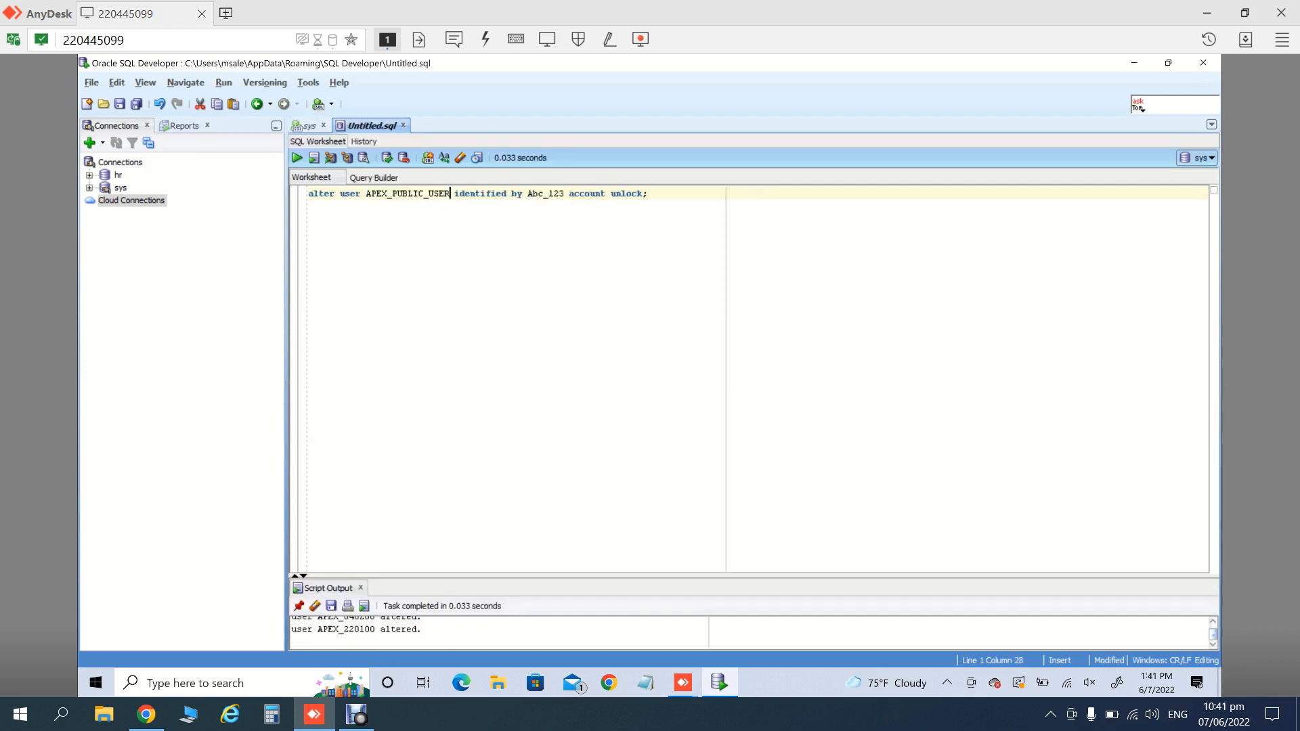
key(F5)
- Scan the all_users results down to ORDS_PUBLIC_USER and back up to ORDPLUGINS
click(308, 126)
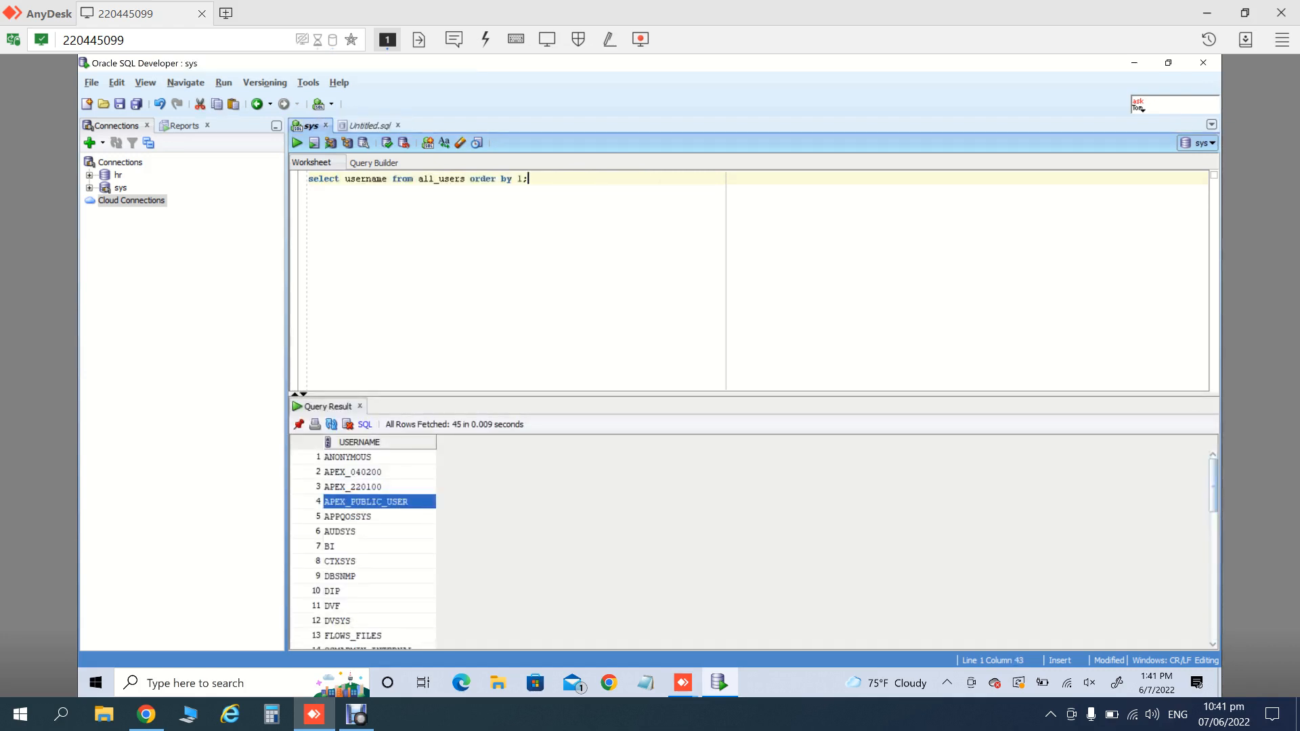
double_click(362, 516)
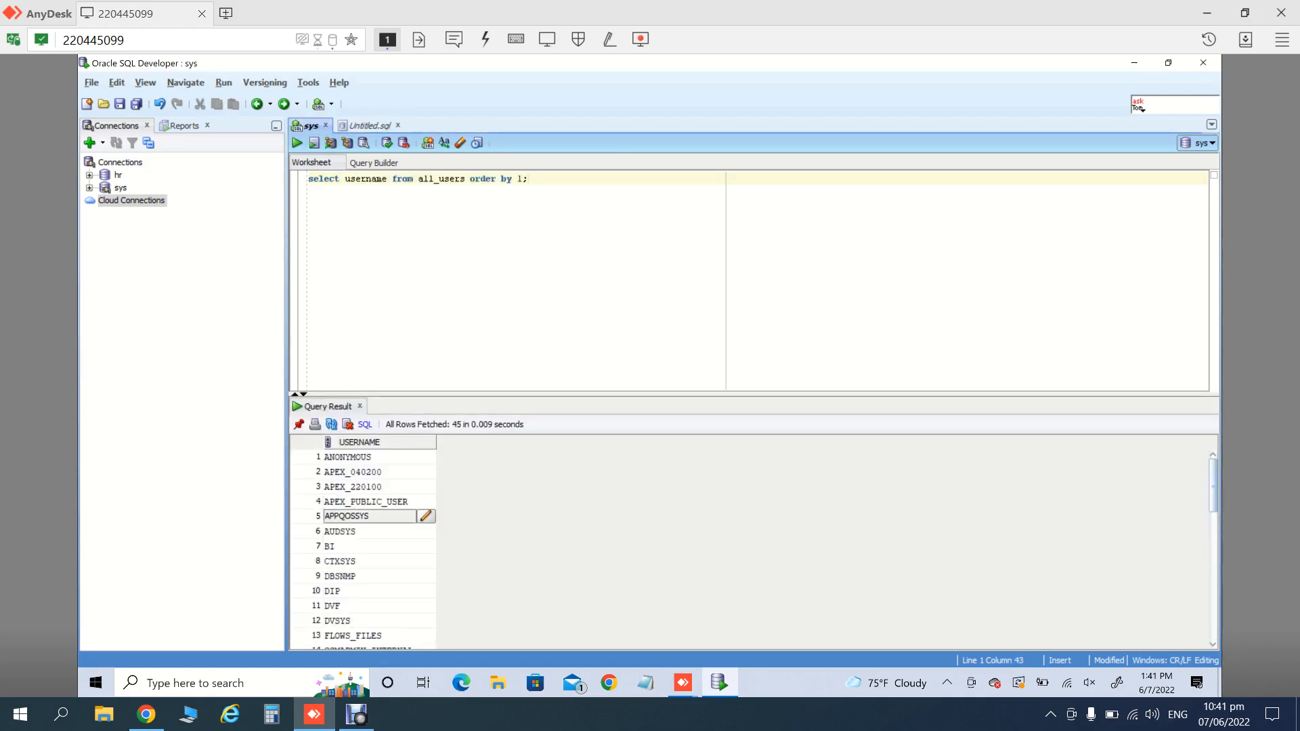
click(362, 576)
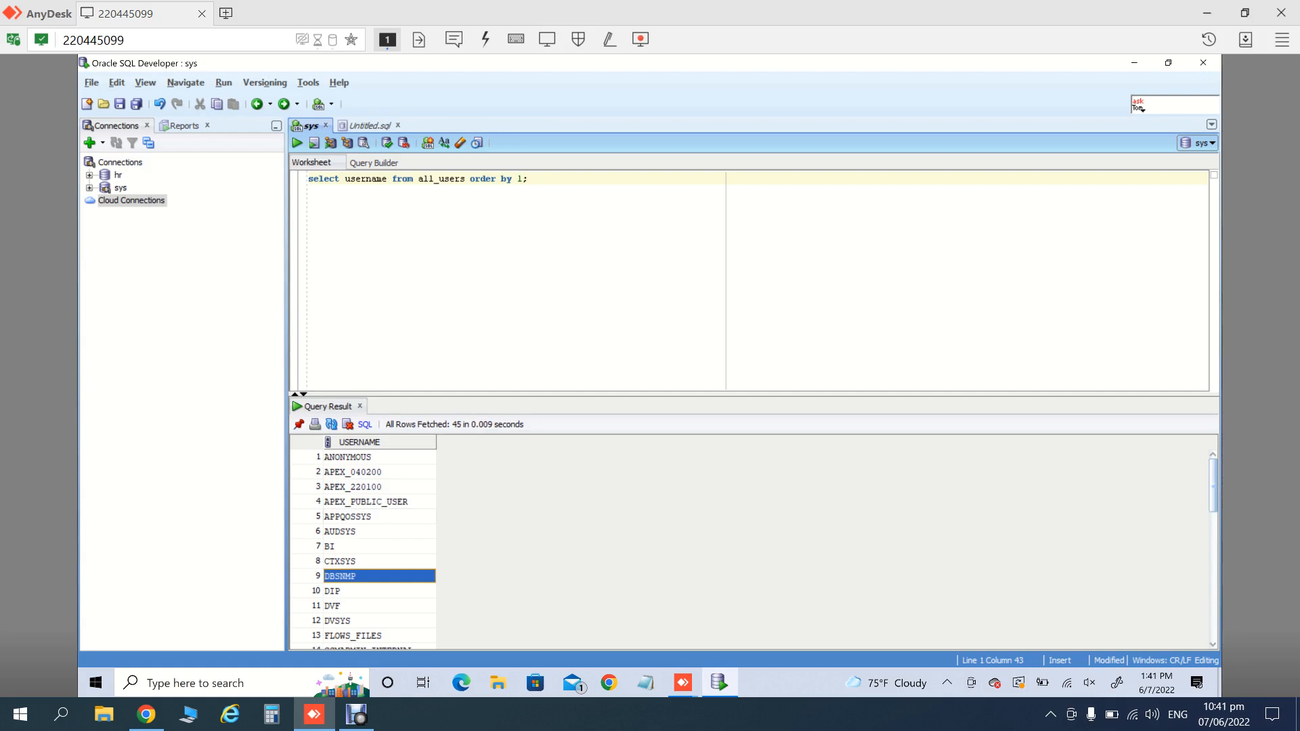
key(Down)
key(Down)
key(Down)
key(Down)
key(Down)
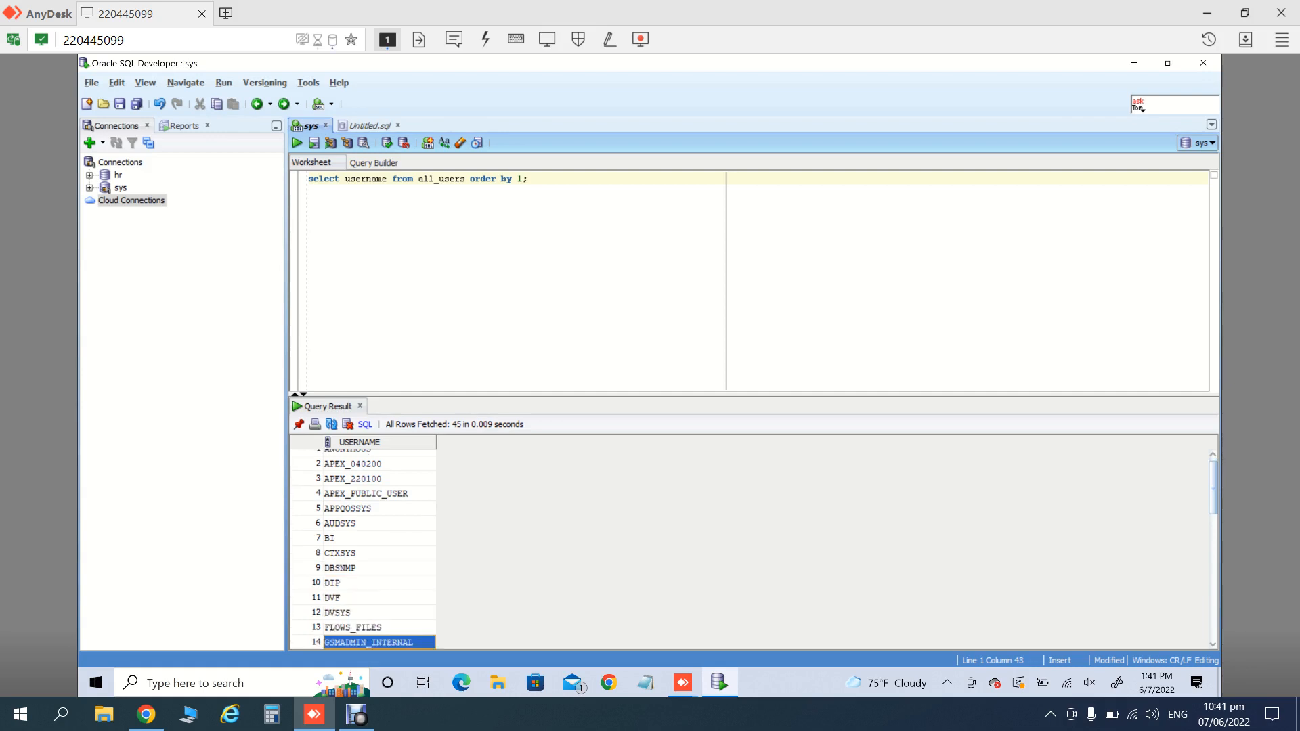
key(Down)
key(Down)
key(Down)
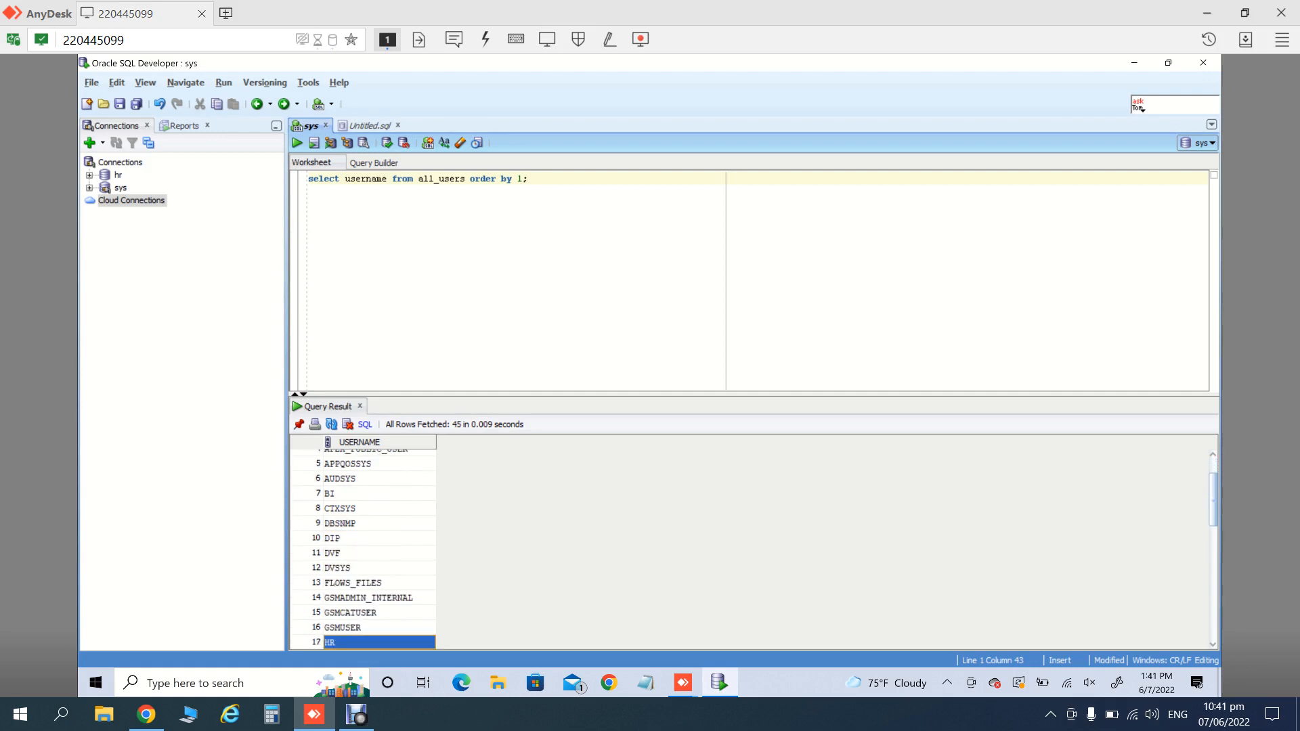
key(Down)
key(Down)
key(Down)
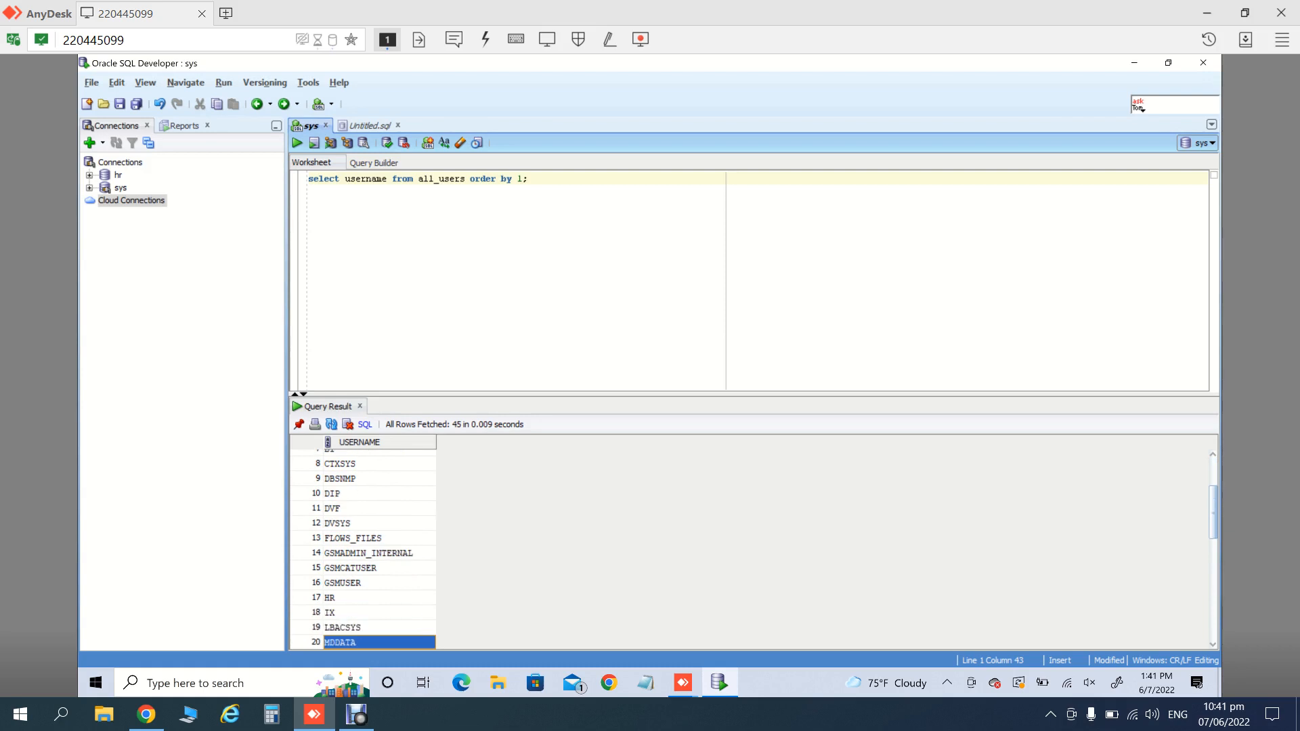
key(Down)
key(Down)
key(Down)
key(Down)
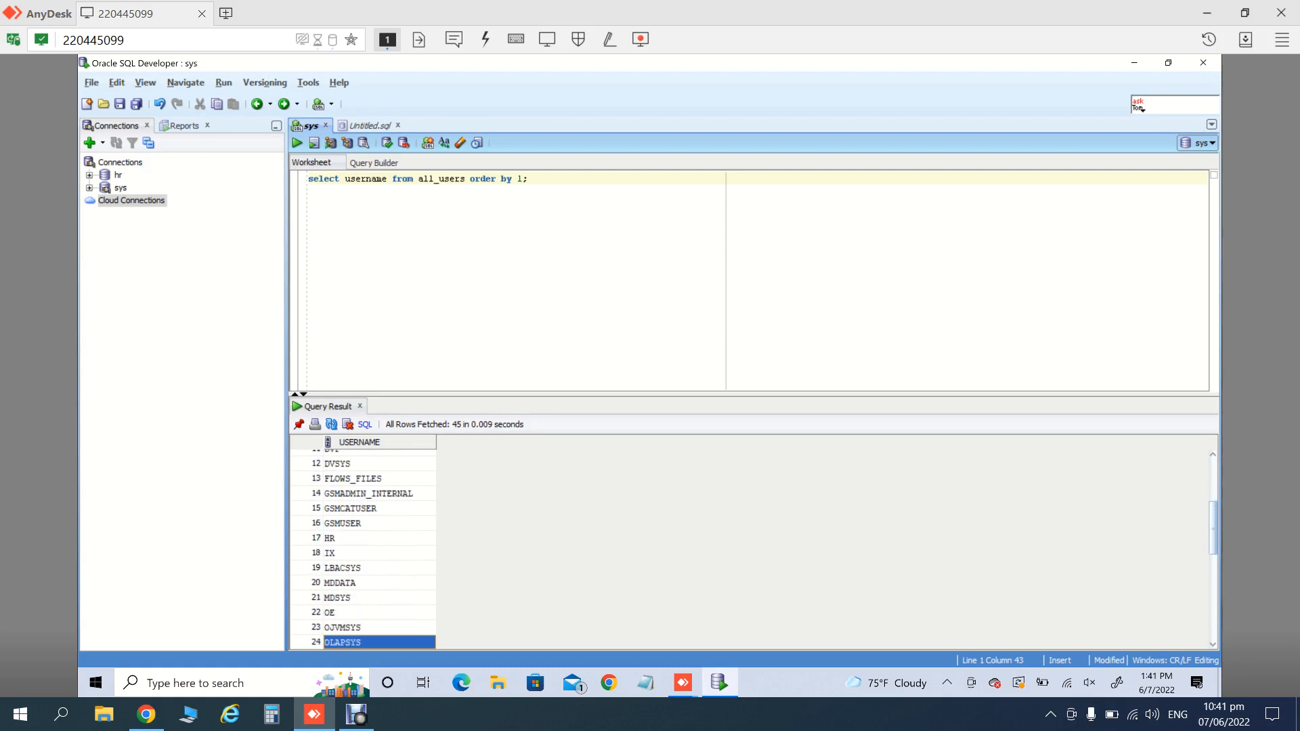
key(Down)
key(Down)
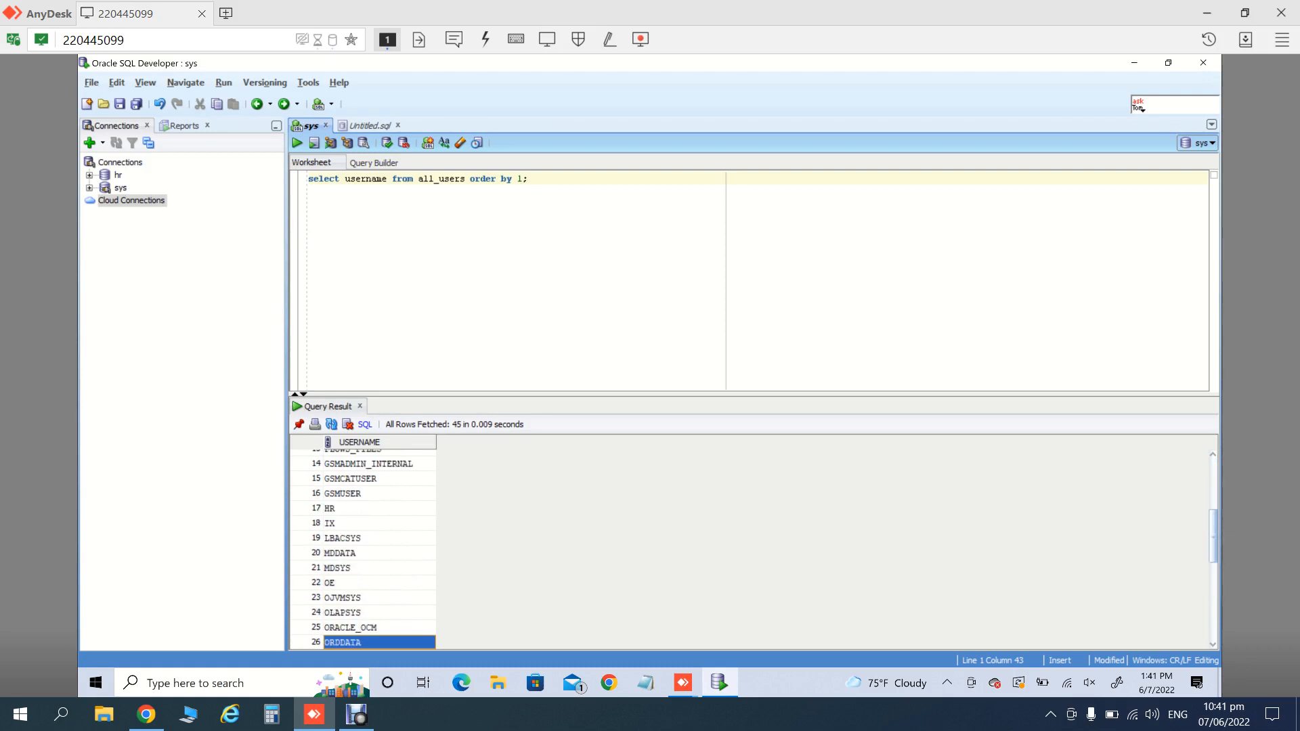
key(Down)
key(Down)
key(Down)
key(Down)
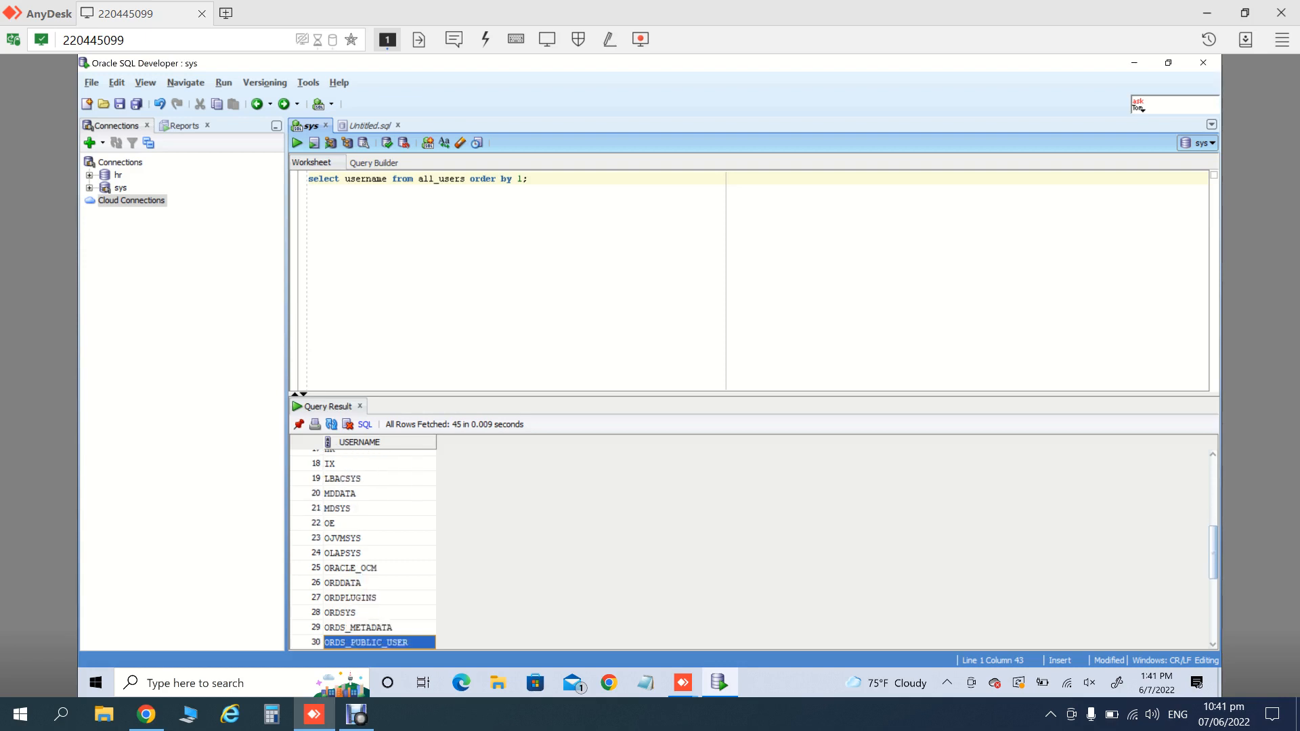
key(Up)
key(Up)
key(Up)
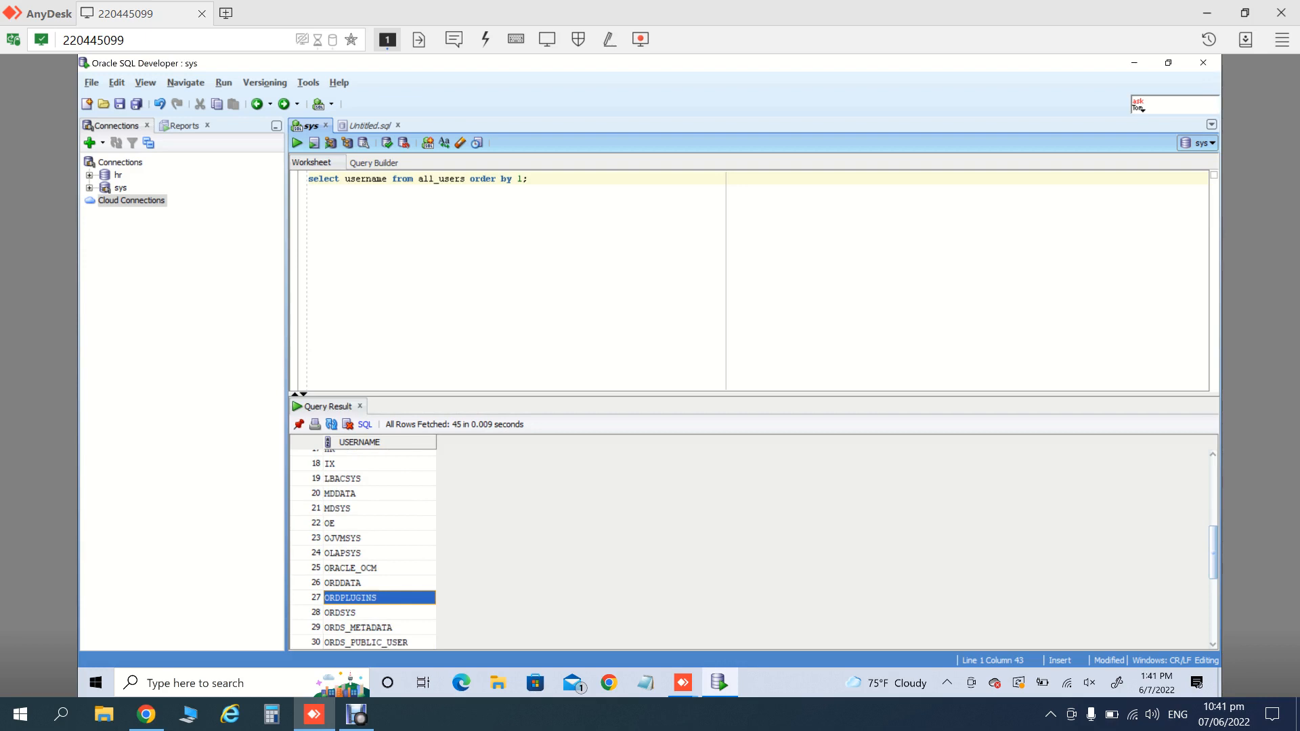
- Put ORDPLUGINS into the ALTER USER … ACCOUNT UNLOCK statement and run it
double_click(366, 179)
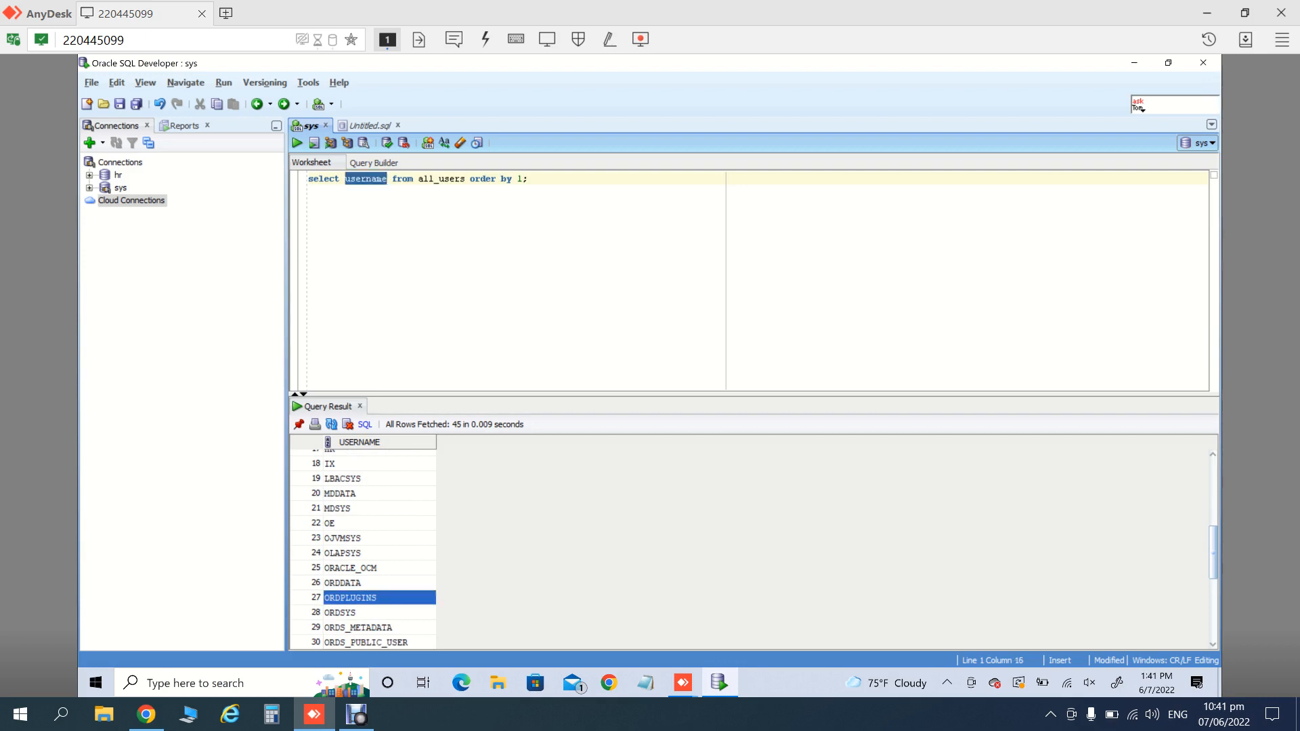
click(370, 126)
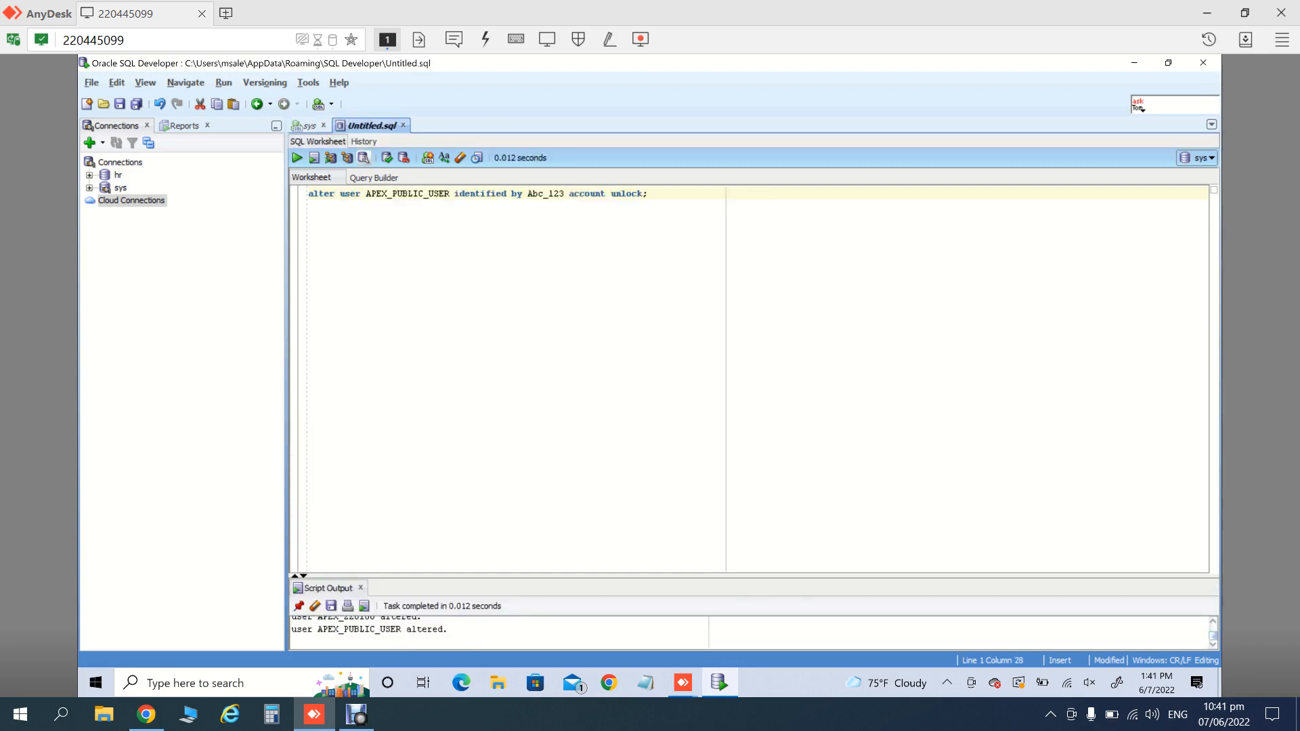
double_click(450, 194)
key(ctrl+a)
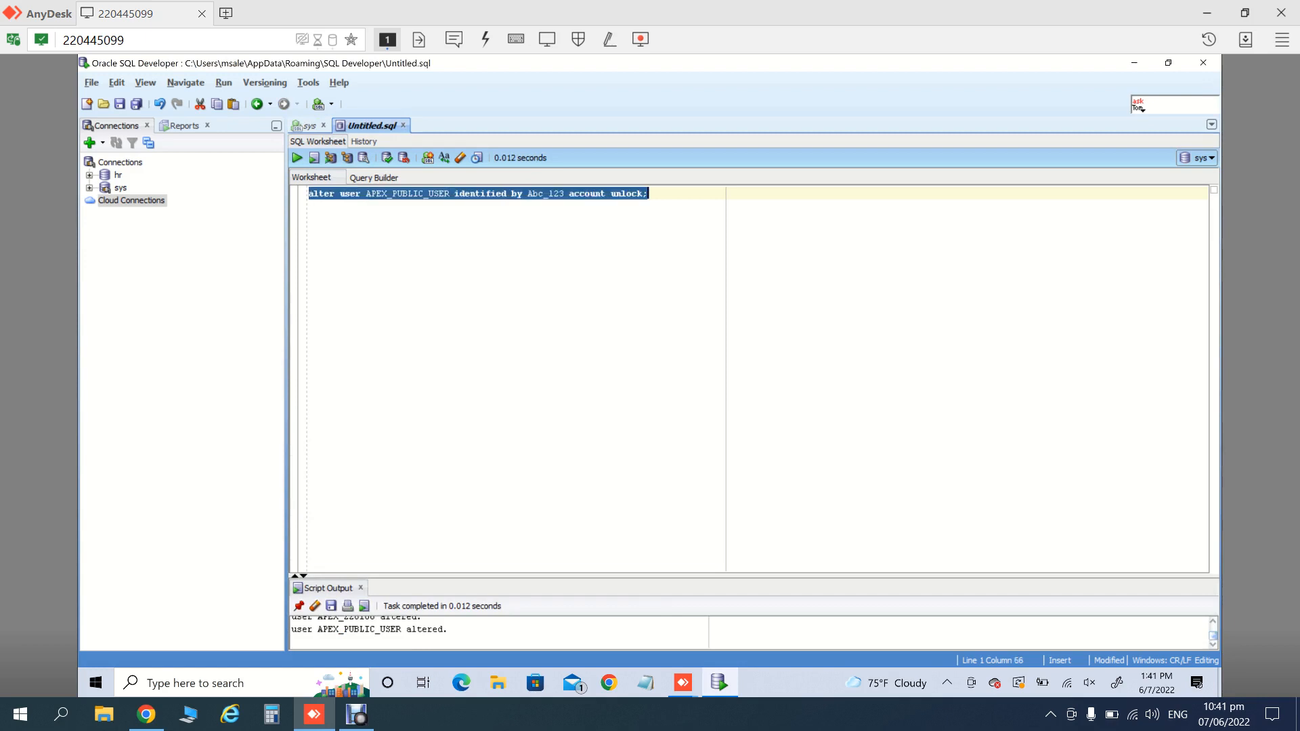
double_click(410, 193)
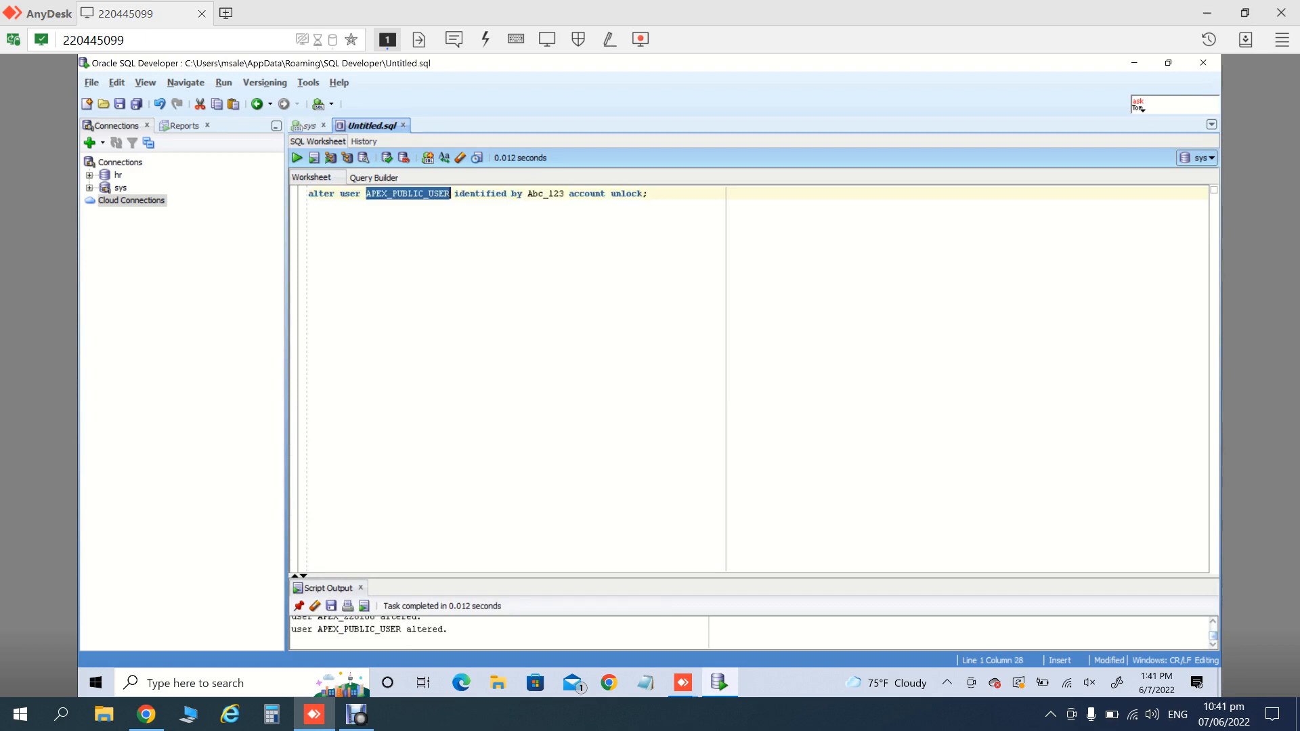
text(ORDPLUGINS)
key(ctrl+a)
key(F5)
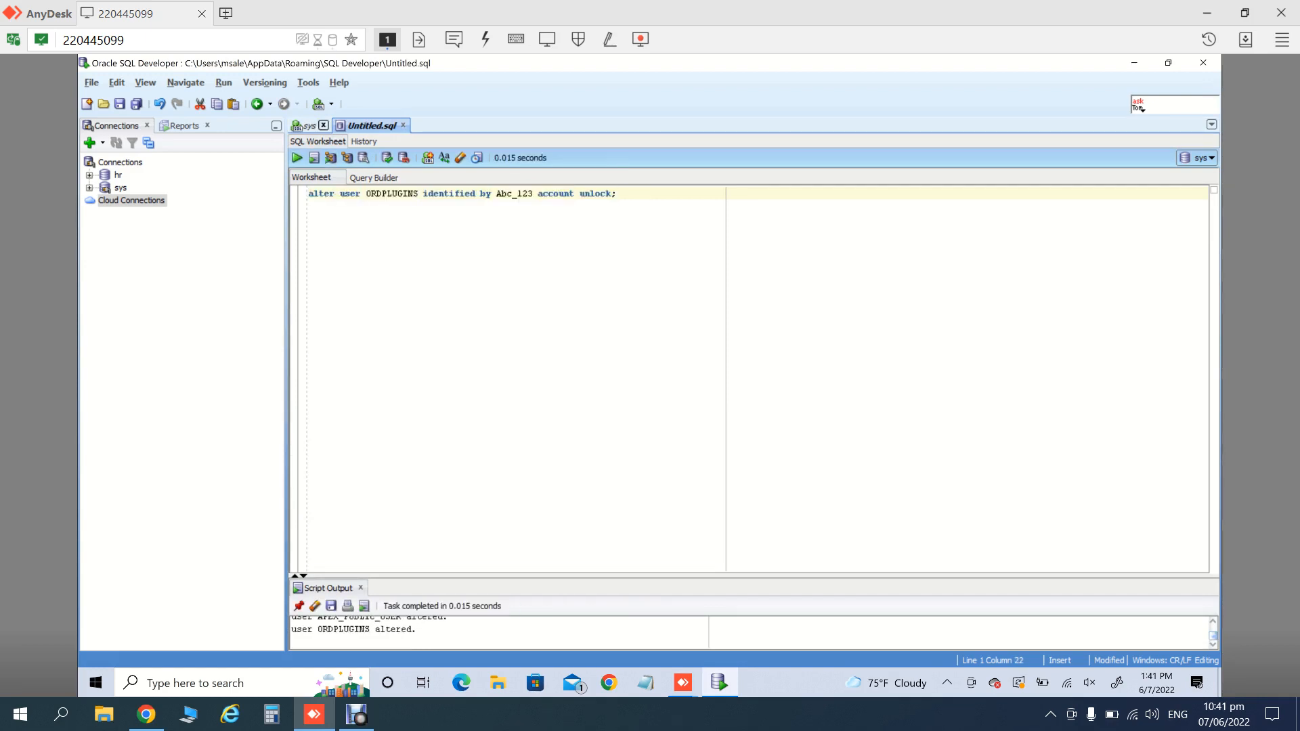
- Put ORDSYS into the unlock statement in place of ORDPLUGINS and run it
click(309, 126)
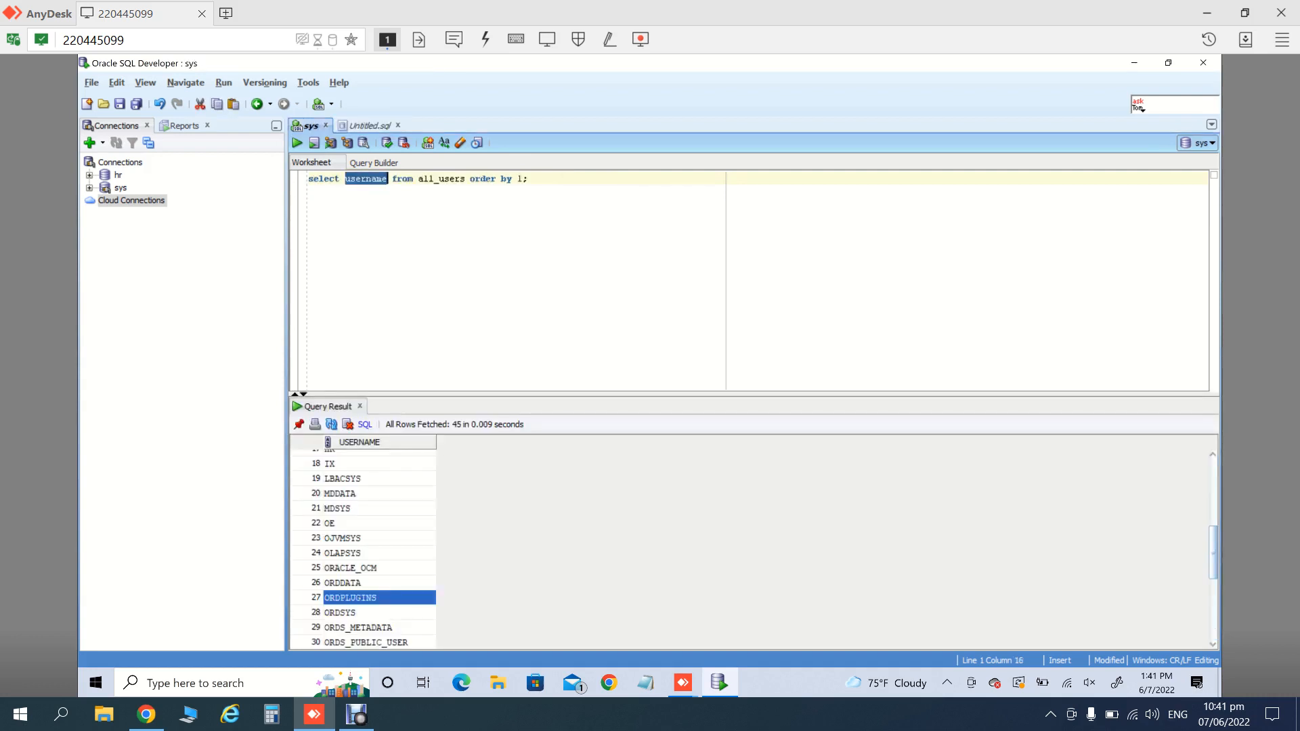
click(359, 613)
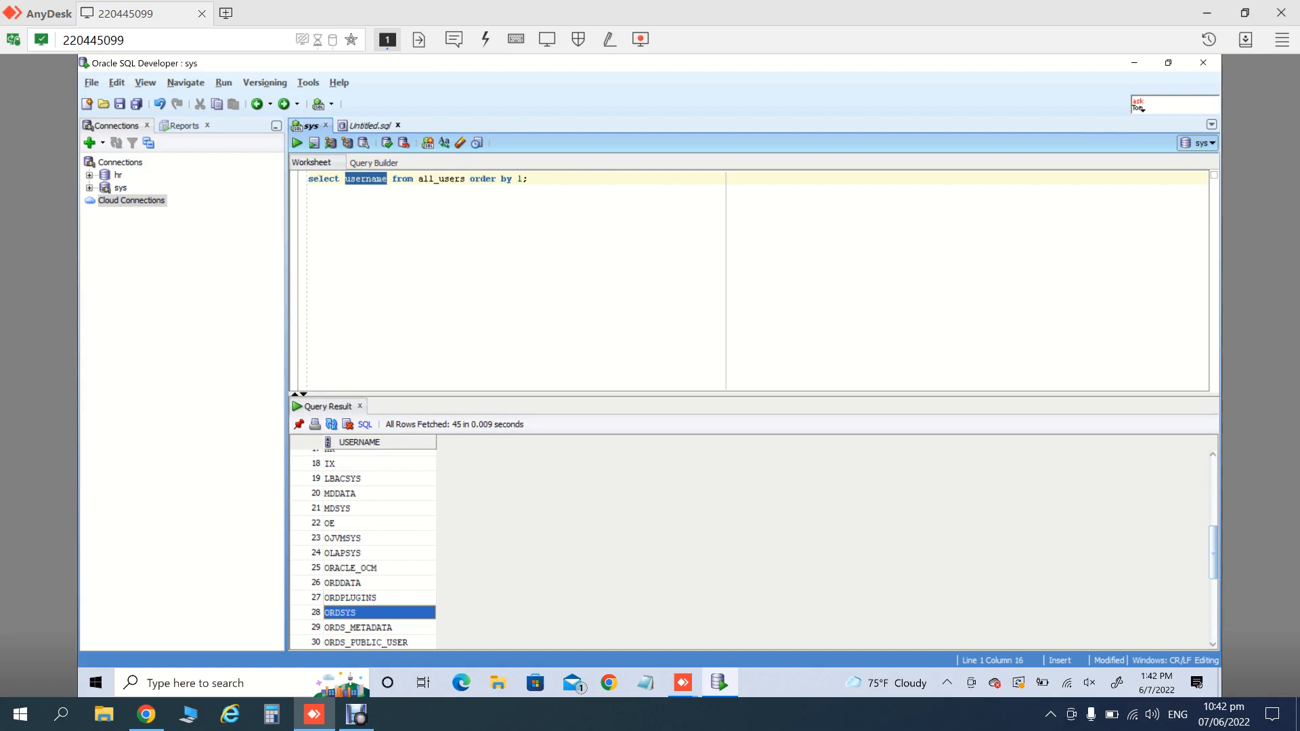
click(370, 126)
double_click(392, 194)
text(ORDSYS)
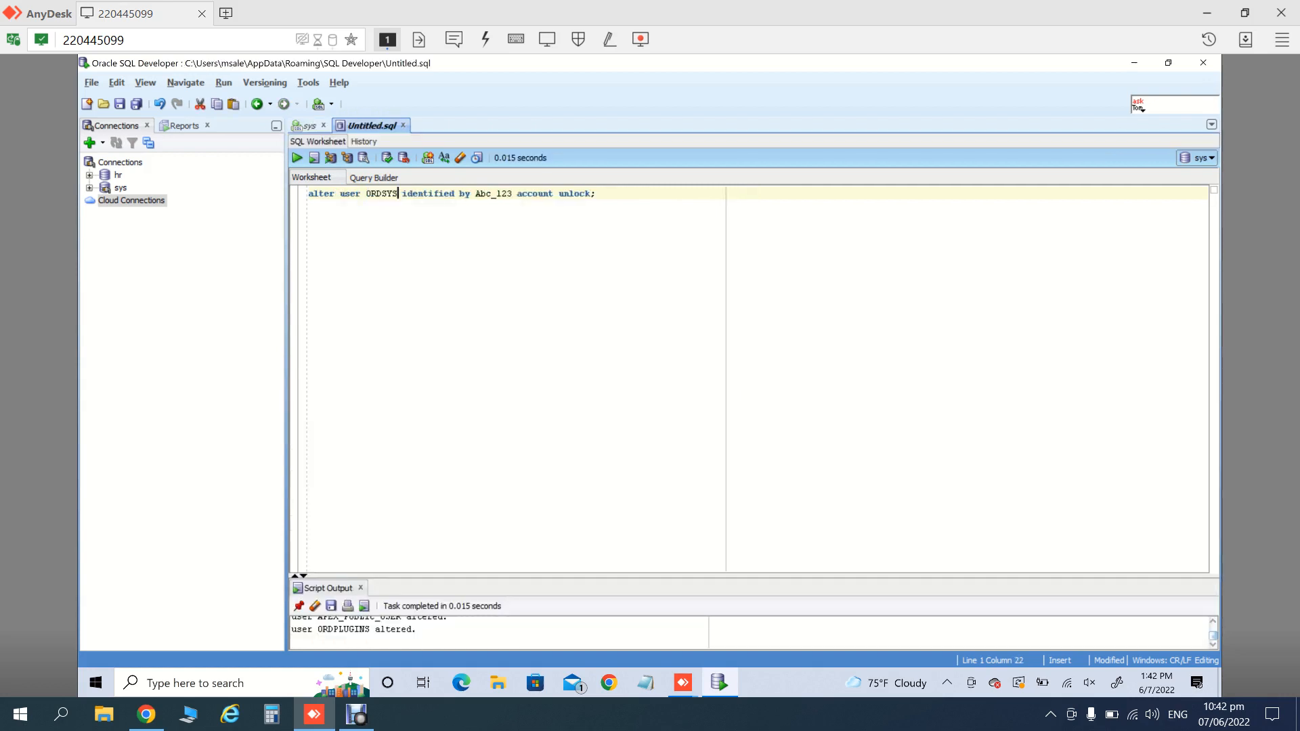
click(298, 157)
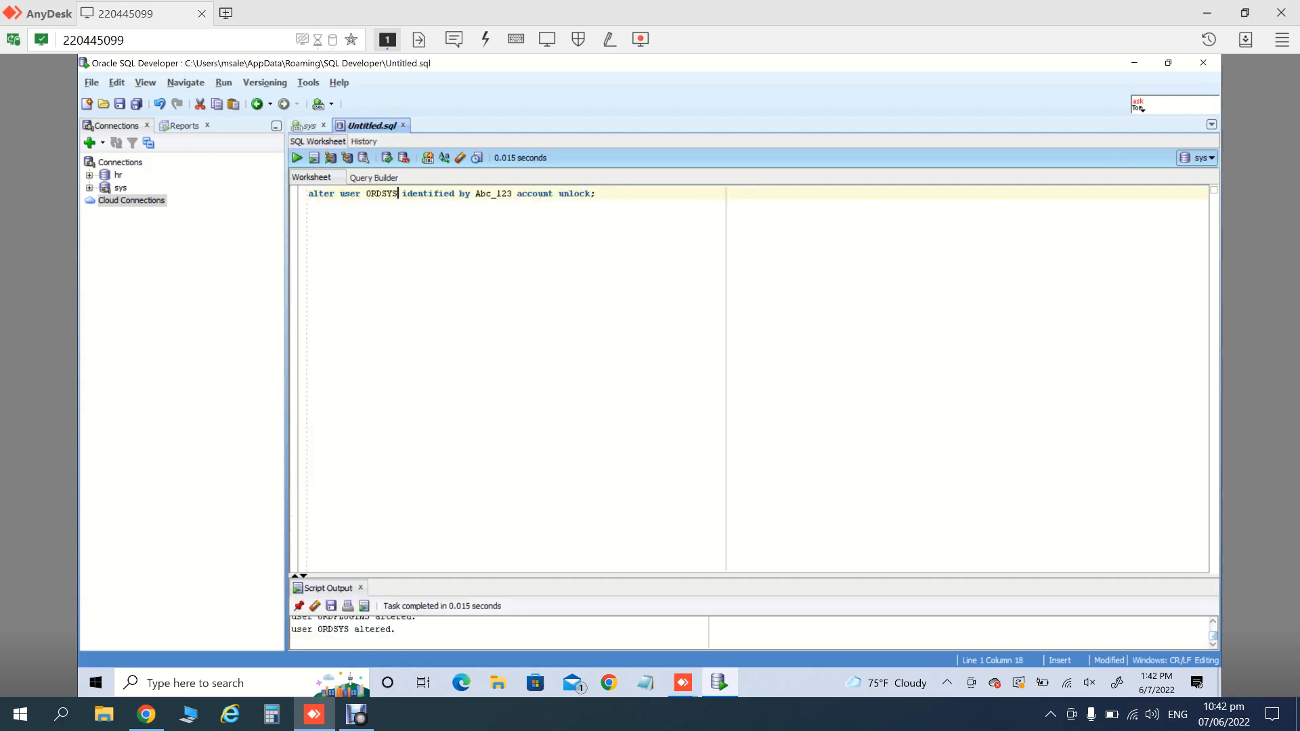
- Look further down the all_users list for the remaining accounts
click(305, 126)
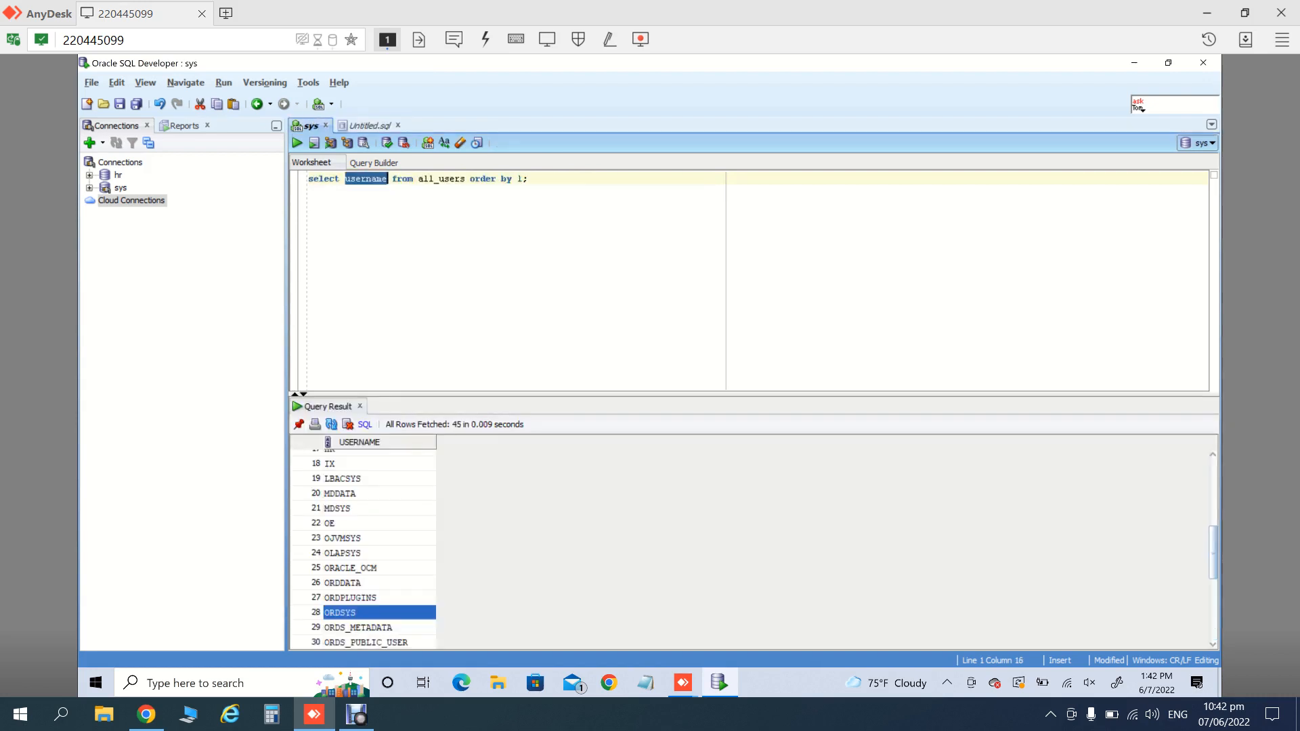
click(529, 178)
key(Down)
key(Down)
key(Down)
key(Down)
key(Down)
key(Down)
key(Down)
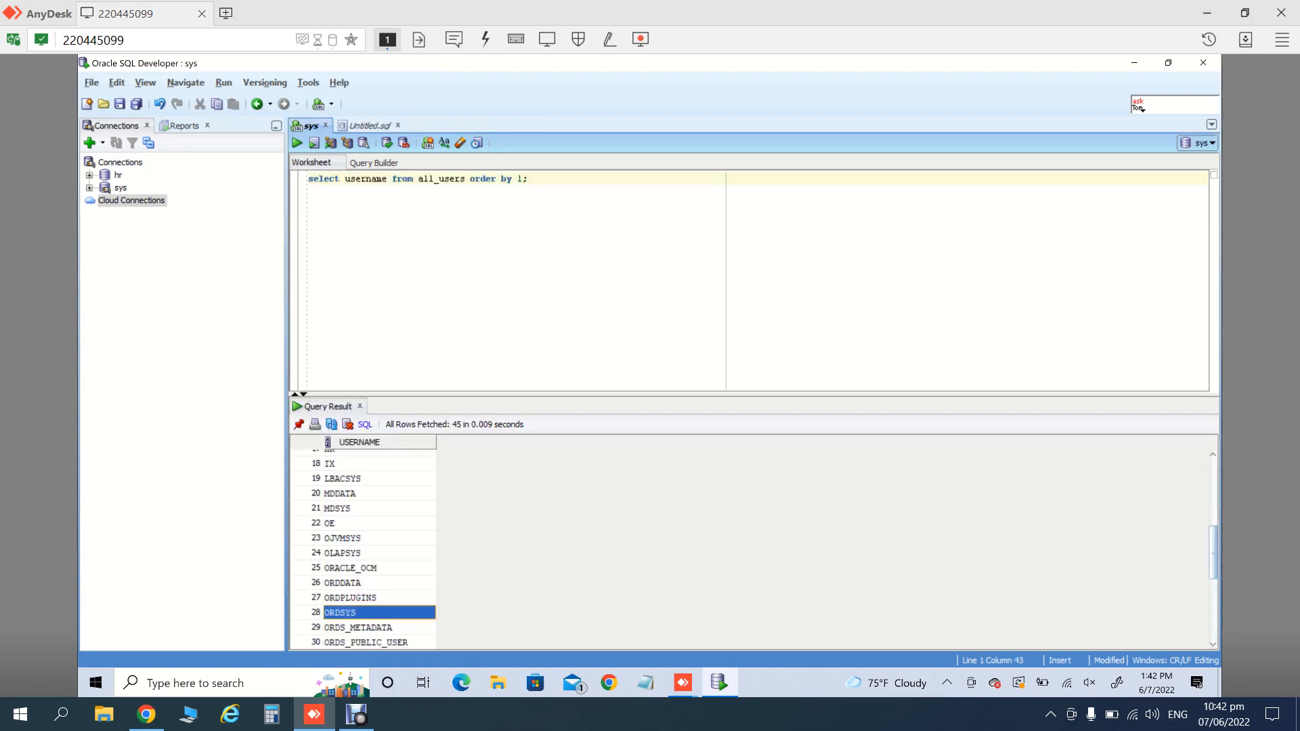
key(Down)
key(Down)
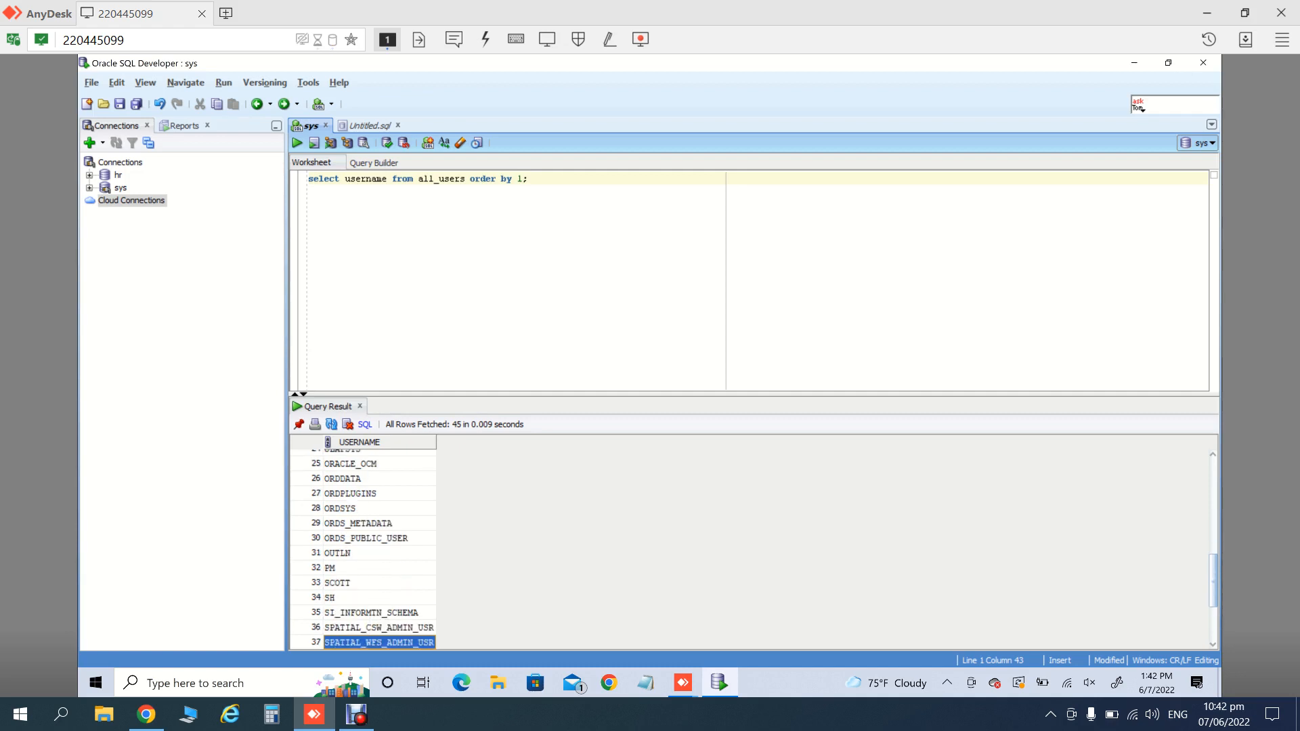
- Unlock ORDS_METADATA by putting its name in place of ORDSYS in the ALTER USER statement
click(379, 524)
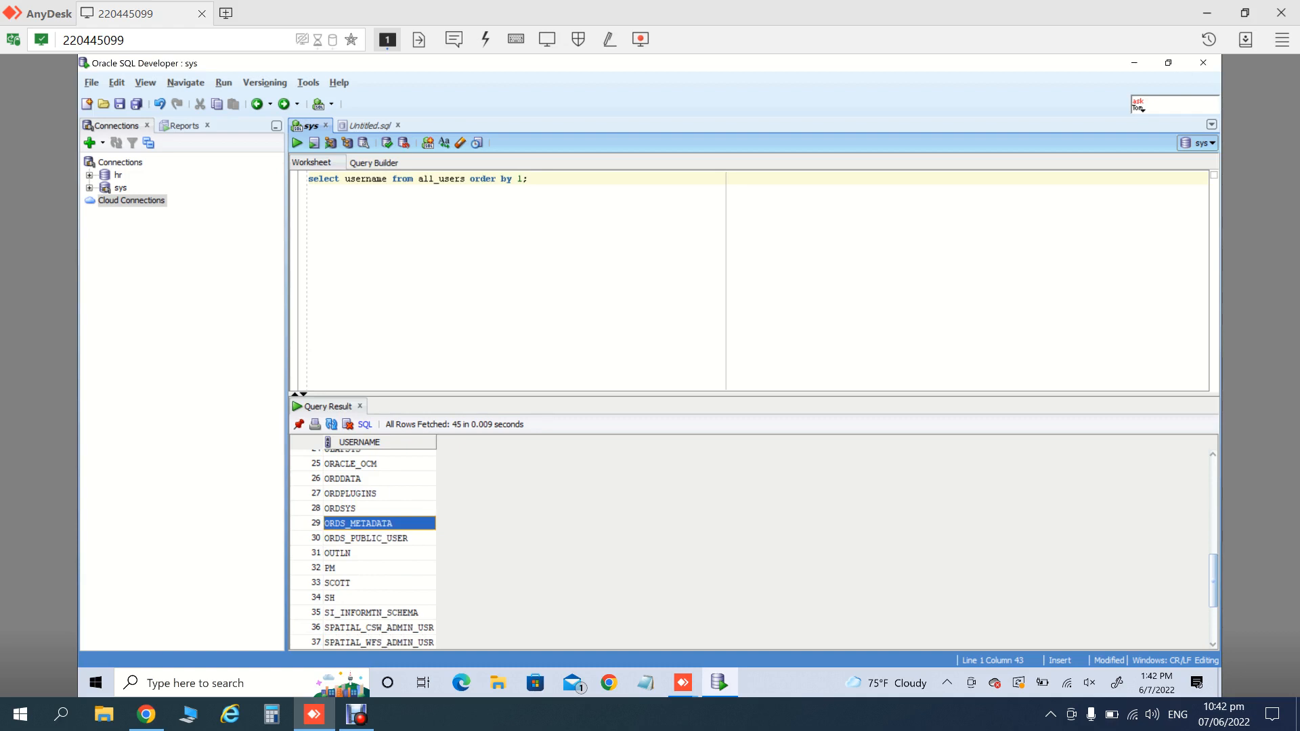
click(371, 125)
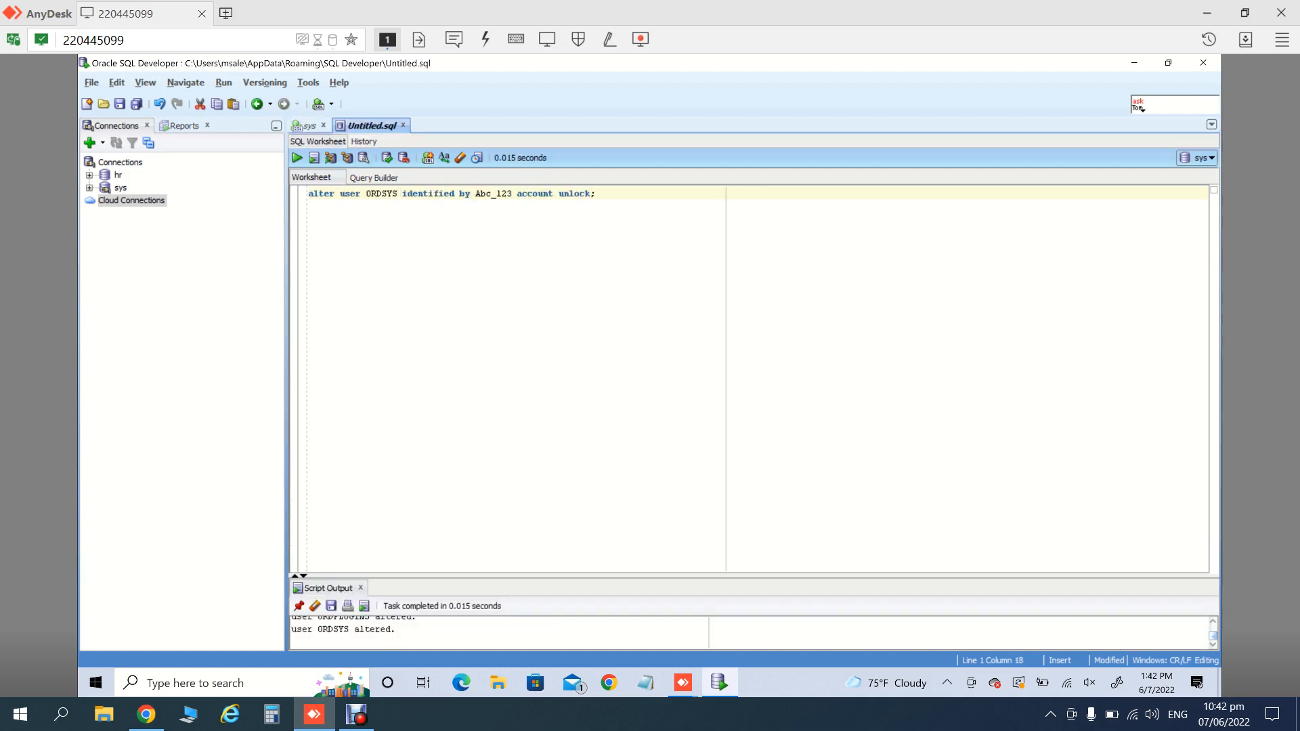
key(ctrl+shift+Left)
text(ORDS_METADATA)
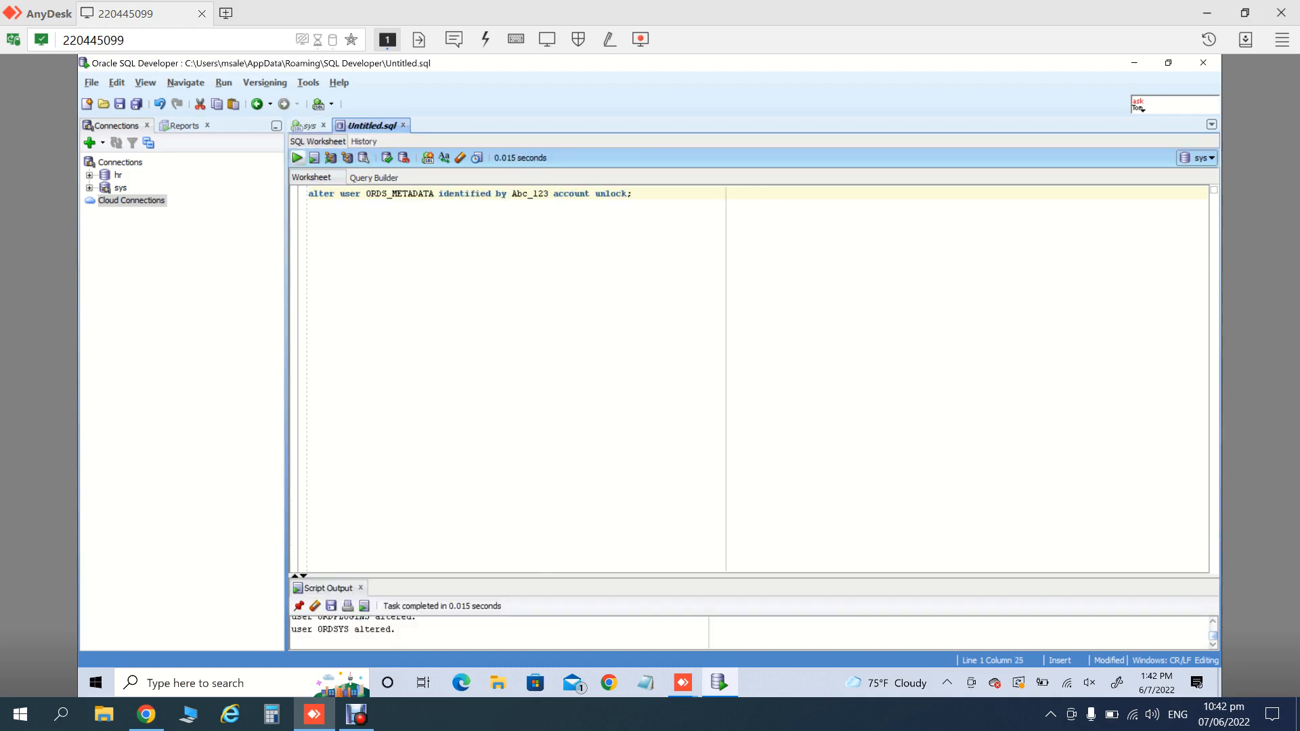
click(298, 157)
- Unlock ORDS_PUBLIC_USER with the same ALTER USER … ACCOUNT UNLOCK statement
click(310, 126)
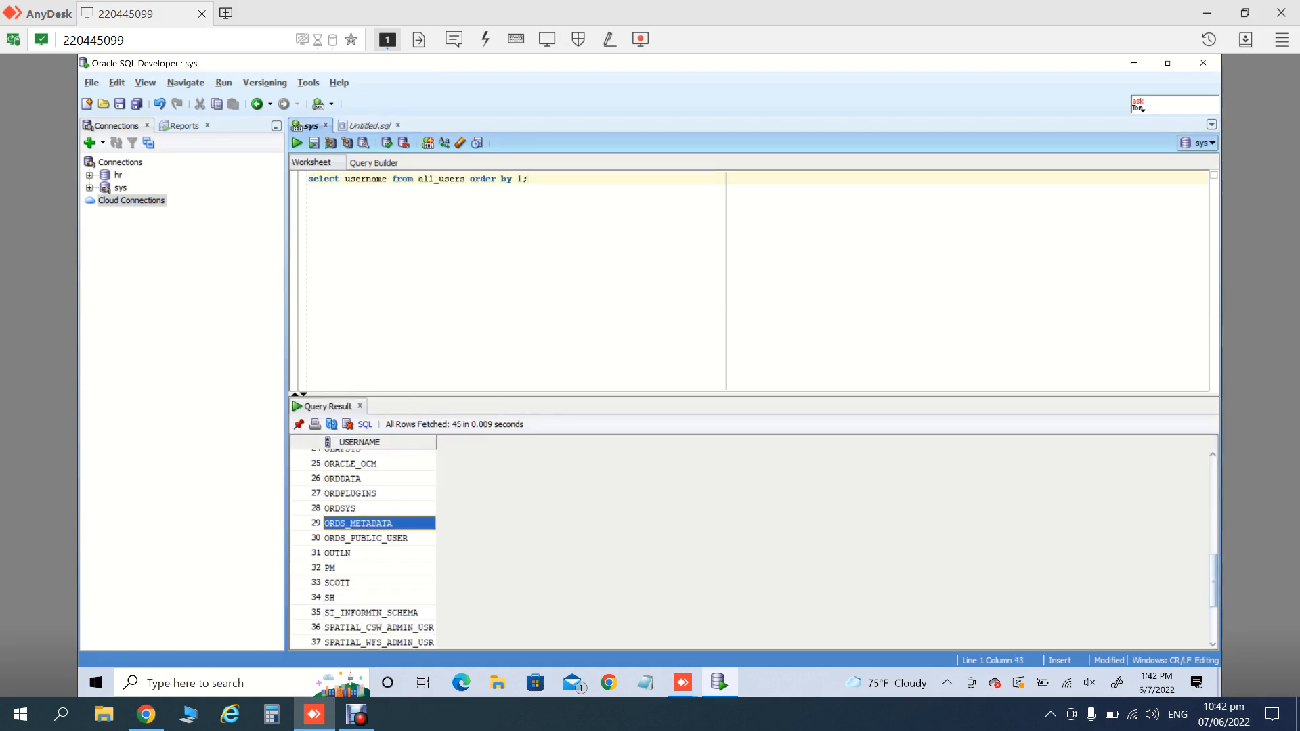
click(366, 538)
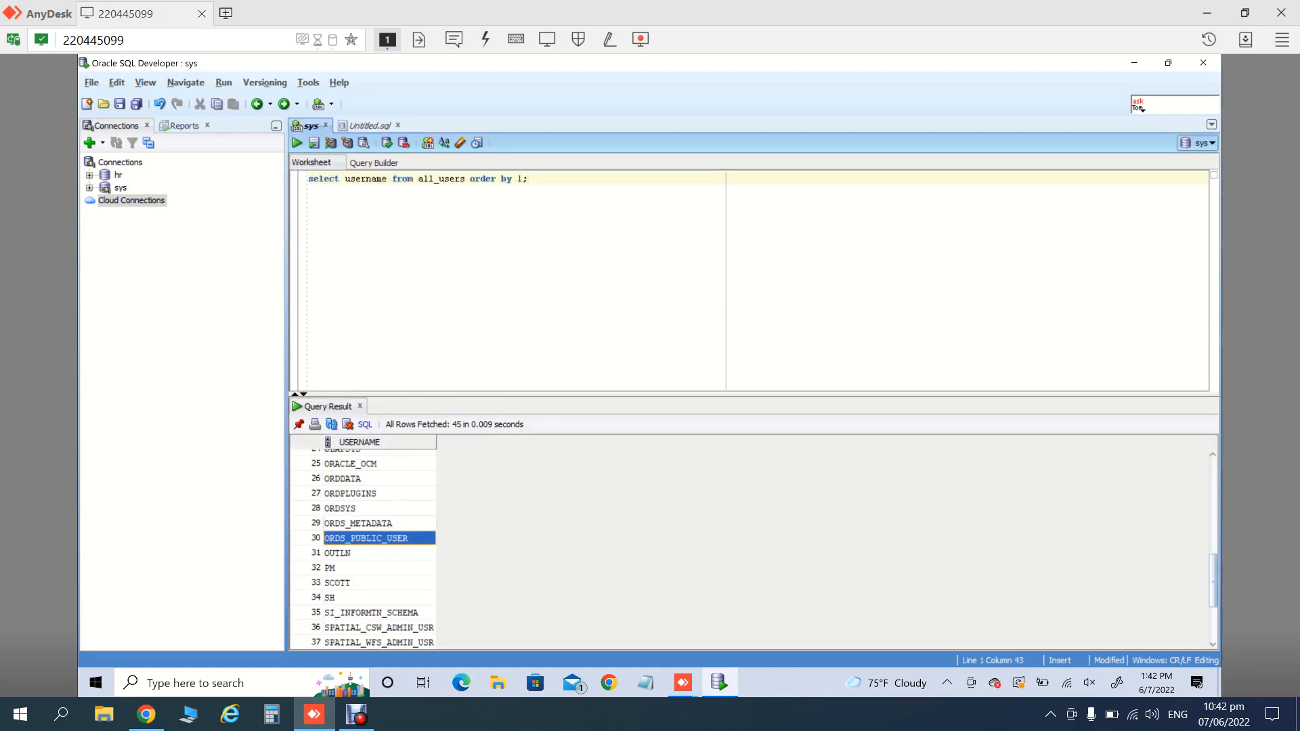
click(370, 126)
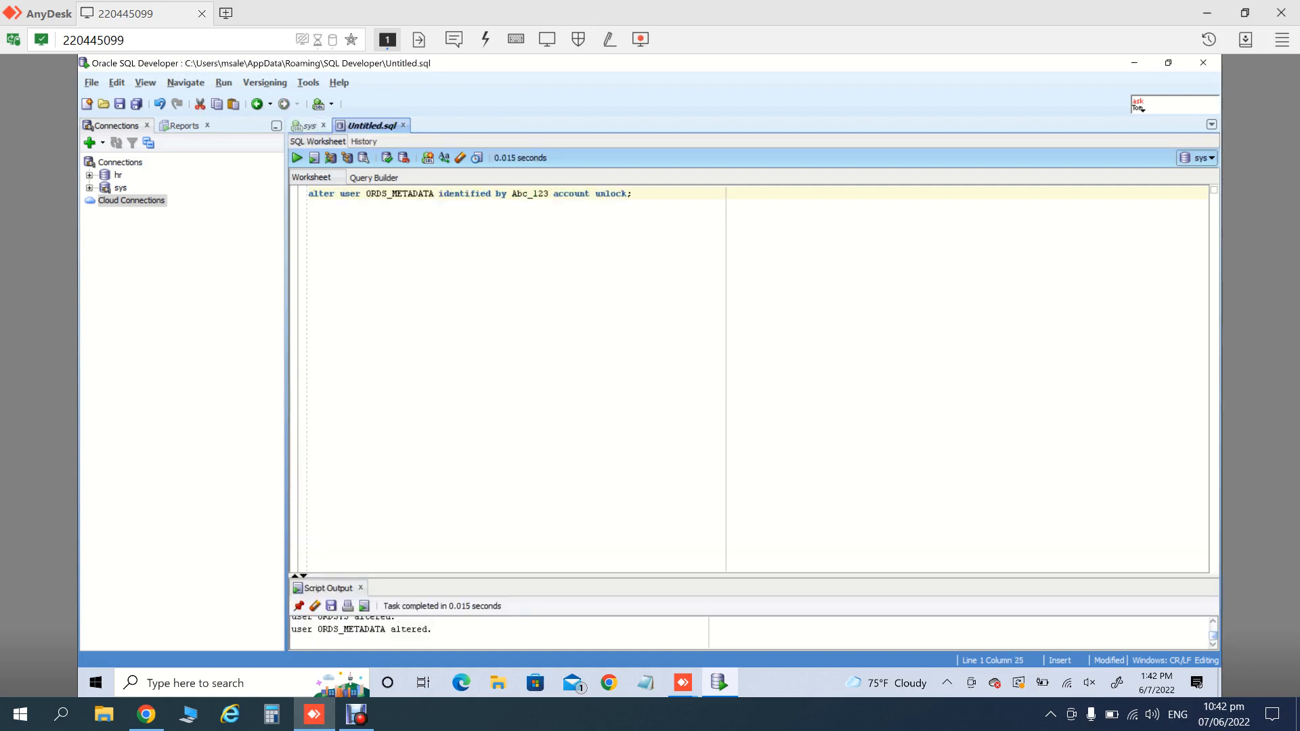
key(ctrl+shift+Left)
text(ORDS_PUBLIC_USER)
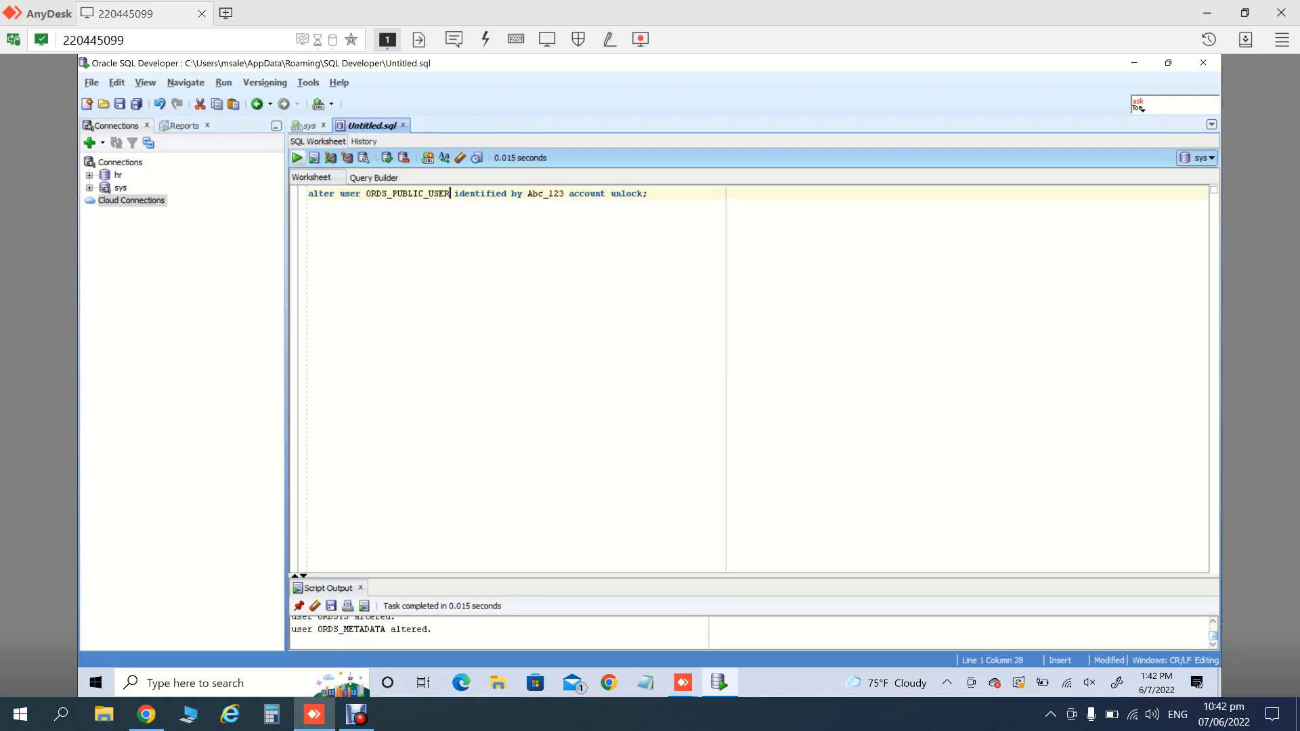
key(ctrl+Return)
- Move through the all_users list from the bottom back up to APEX_PUBLIC_USER
click(309, 126)
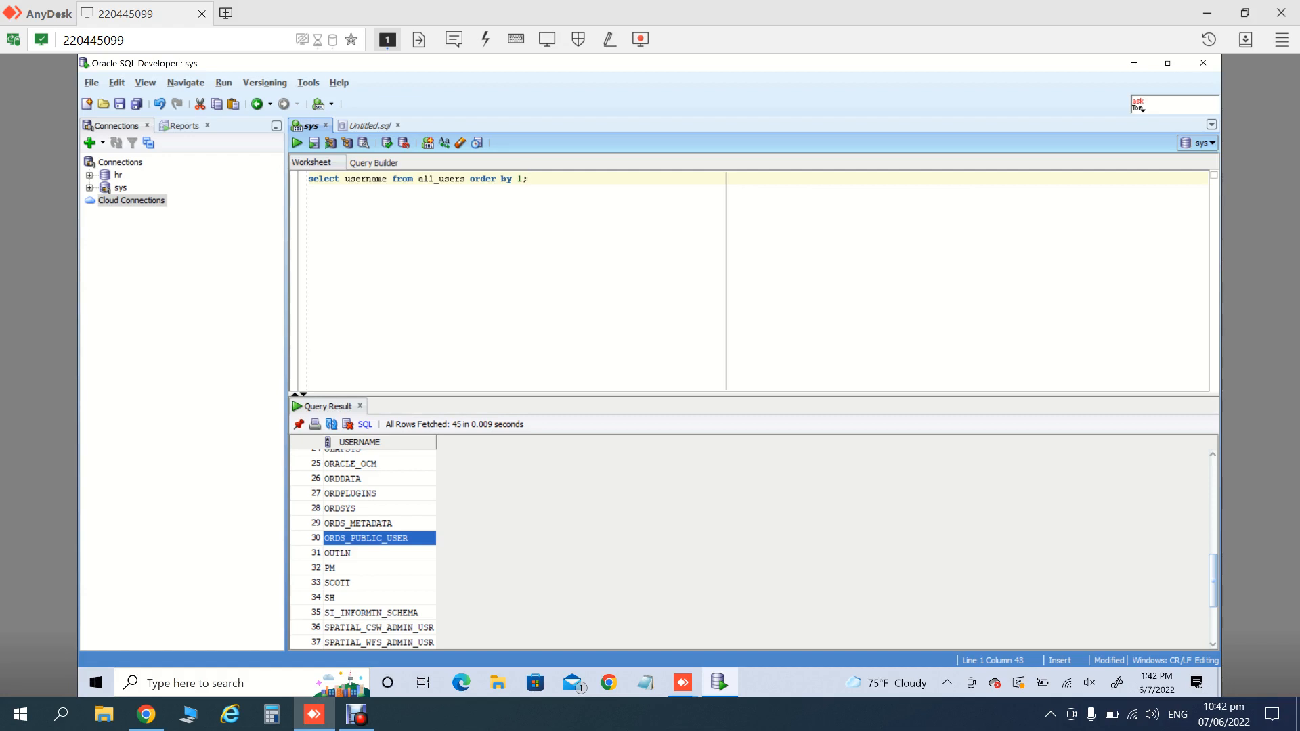
key(Down)
key(Down)
key(Down)
key(Down)
key(Down)
key(Down)
key(Down)
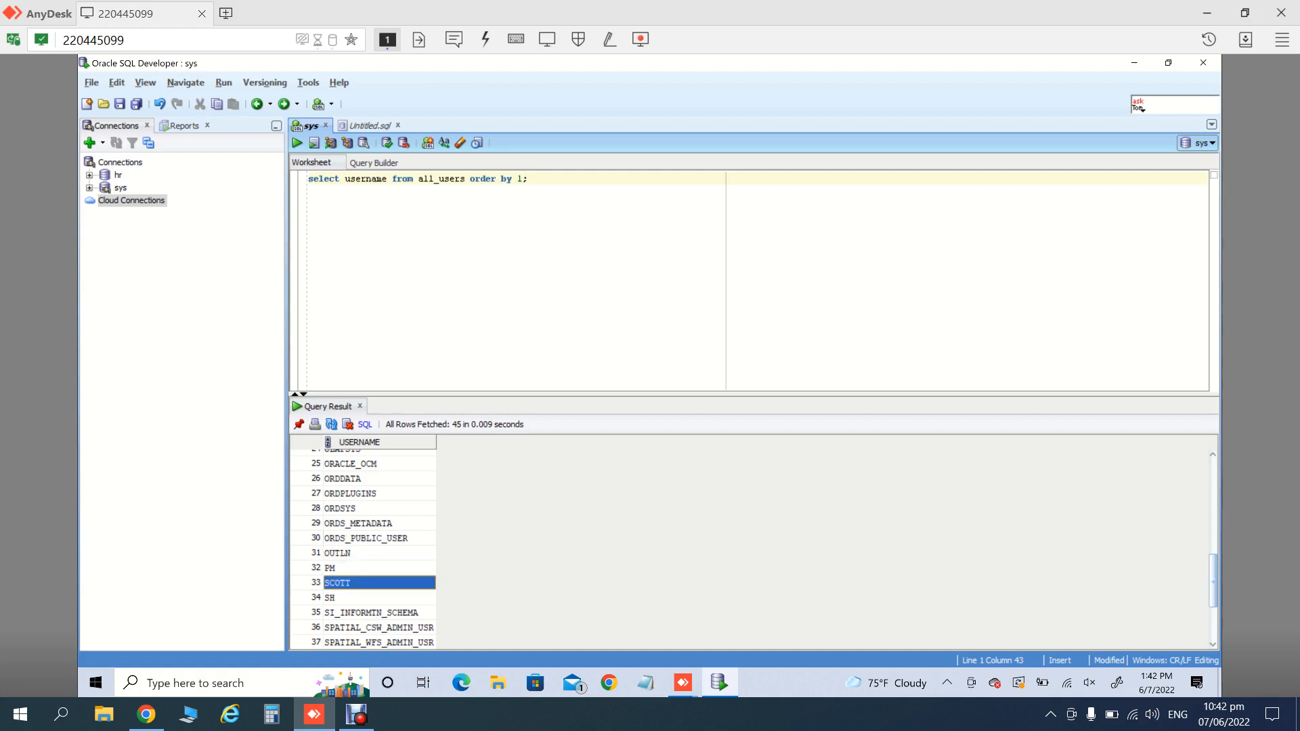
key(Down)
key(Down)
key(Down)
key(Down)
key(Down)
key(Down)
key(Down)
key(Down)
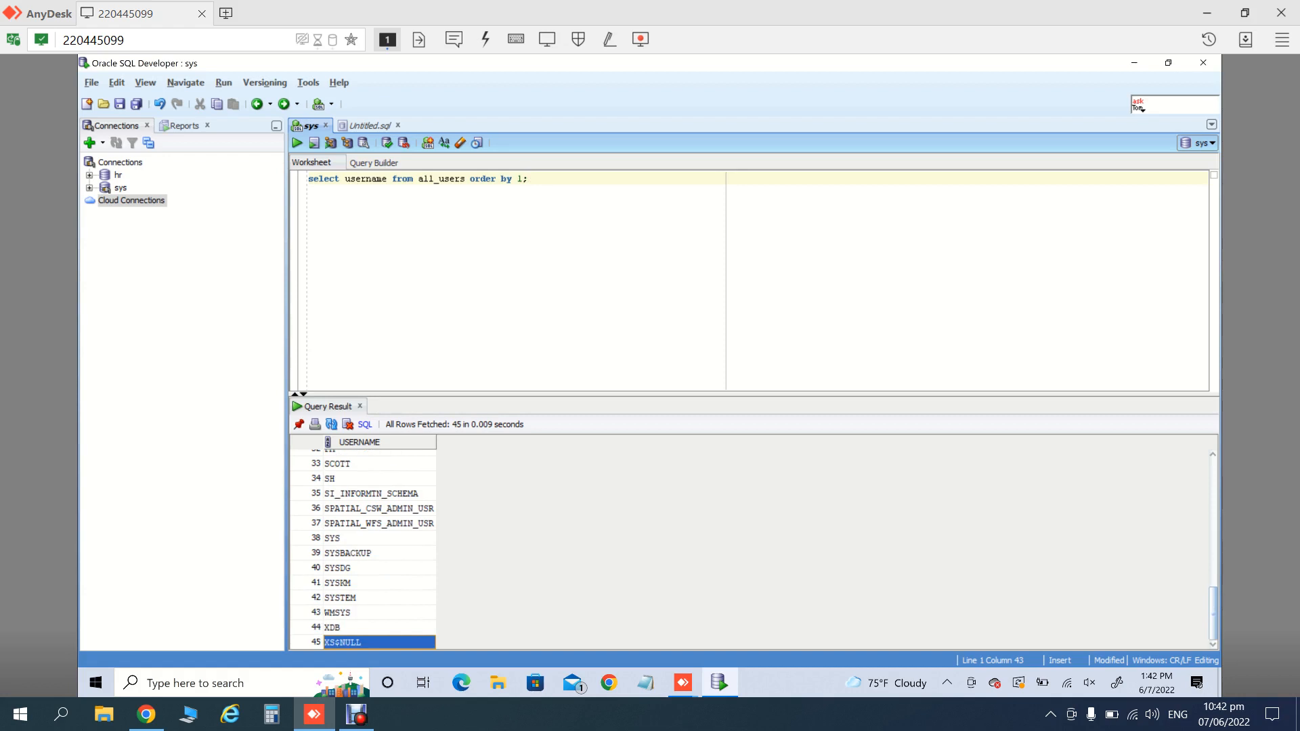
key(Up)
key(Up)
key(Up)
key(Up)
key(Up)
key(Up)
key(Up)
key(Up)
key(Up)
key(Up)
key(Up)
key(Up)
key(Up)
key(Up)
key(Up)
key(Up)
key(Up)
key(Up)
key(Up)
key(Up)
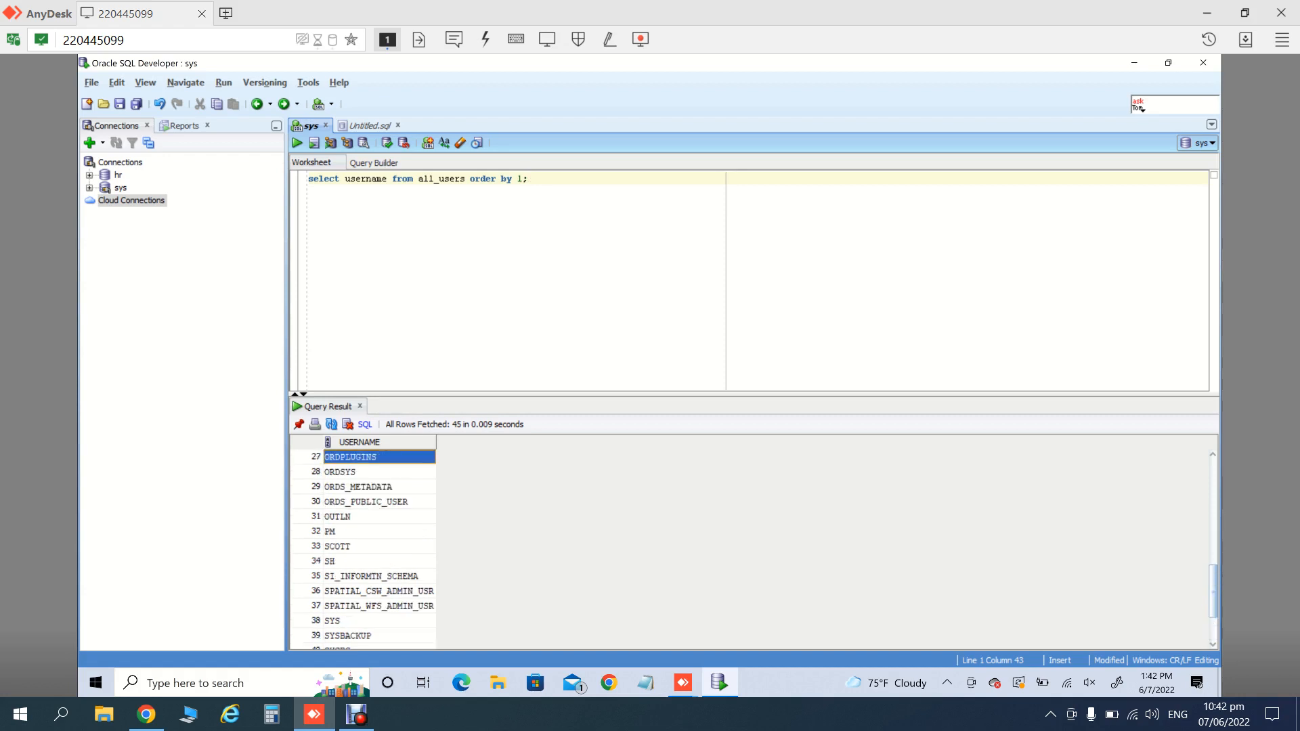
key(Up)
key(Up)
key(Up)
key(Up)
key(Up)
key(Up)
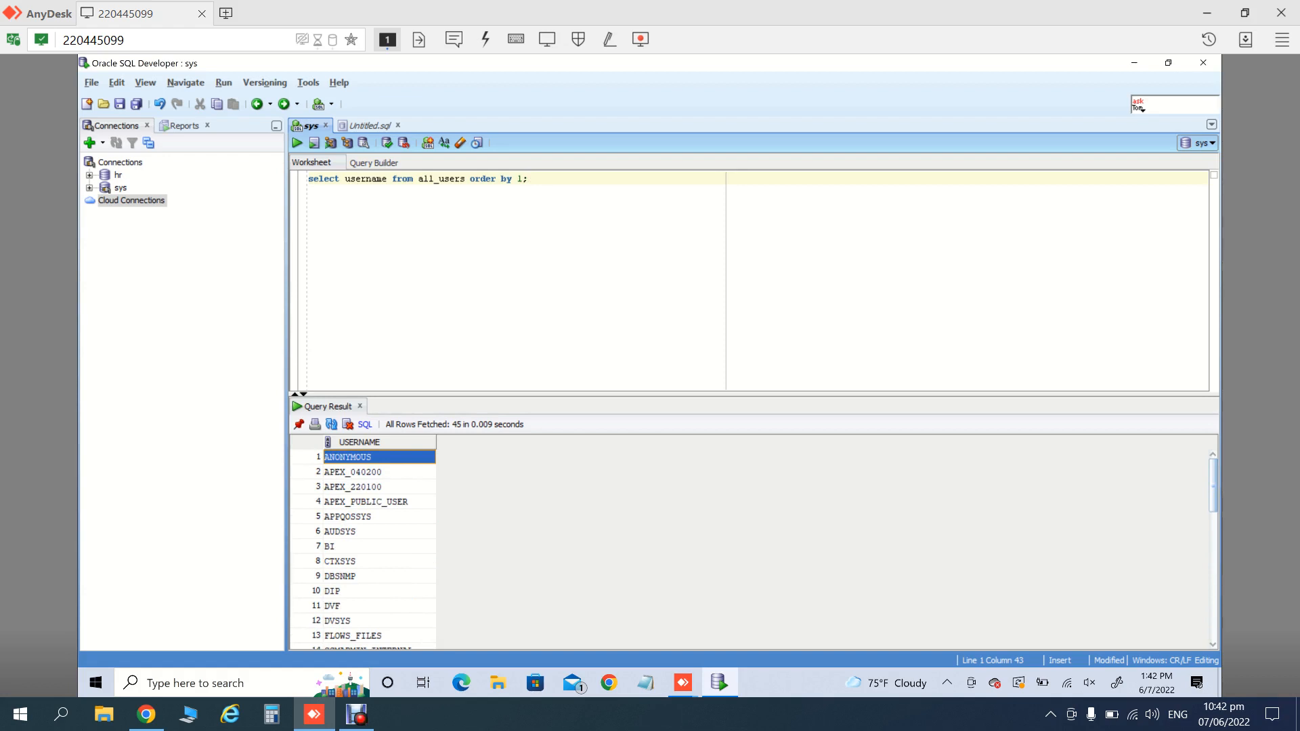
key(Down)
key(Down)
key(Down)
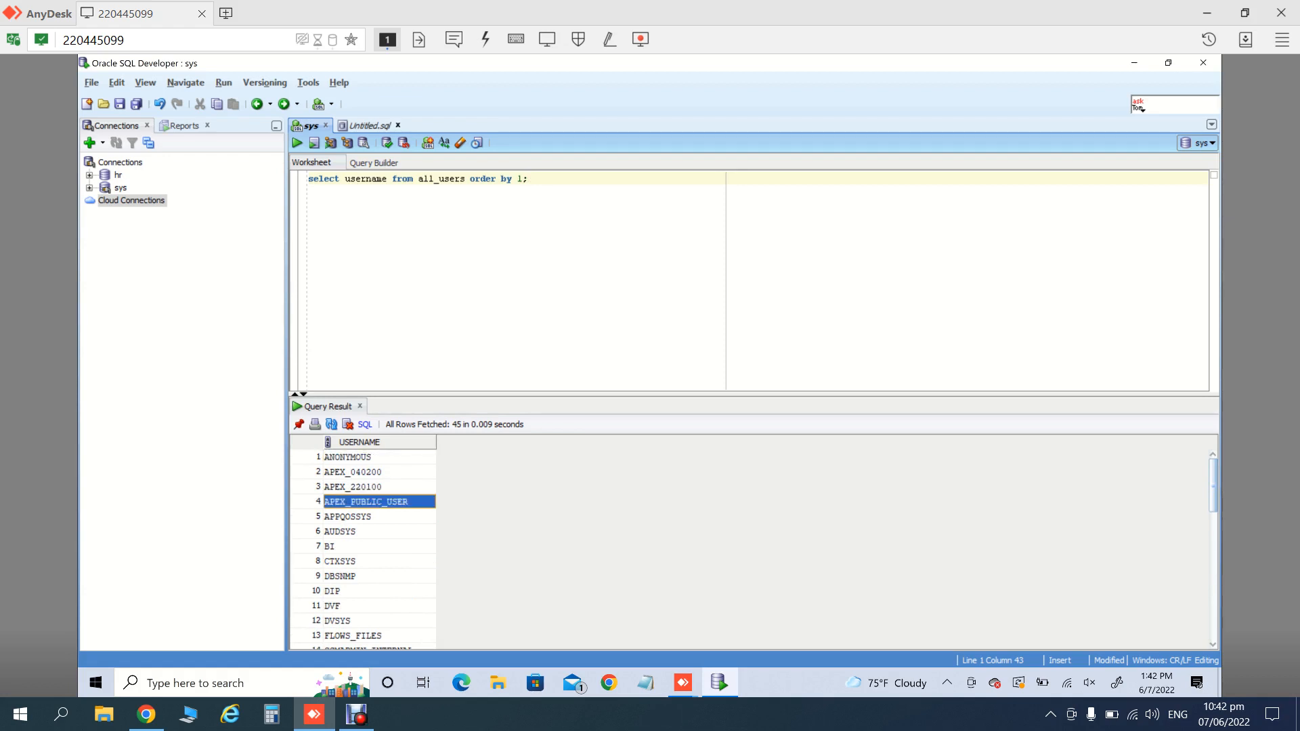
- Run the unlock statement for APEX_PUBLIC_USER, then minimise SQL Developer
click(370, 126)
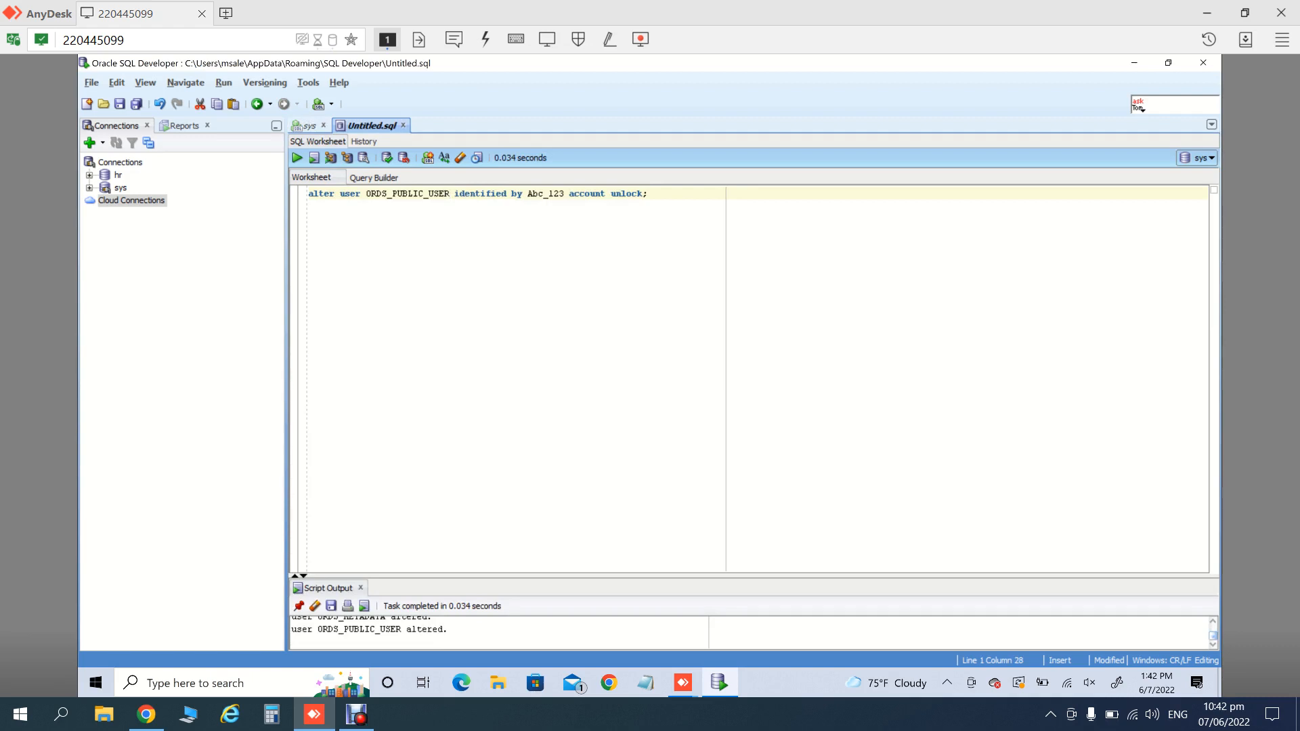
double_click(401, 193)
key(F5)
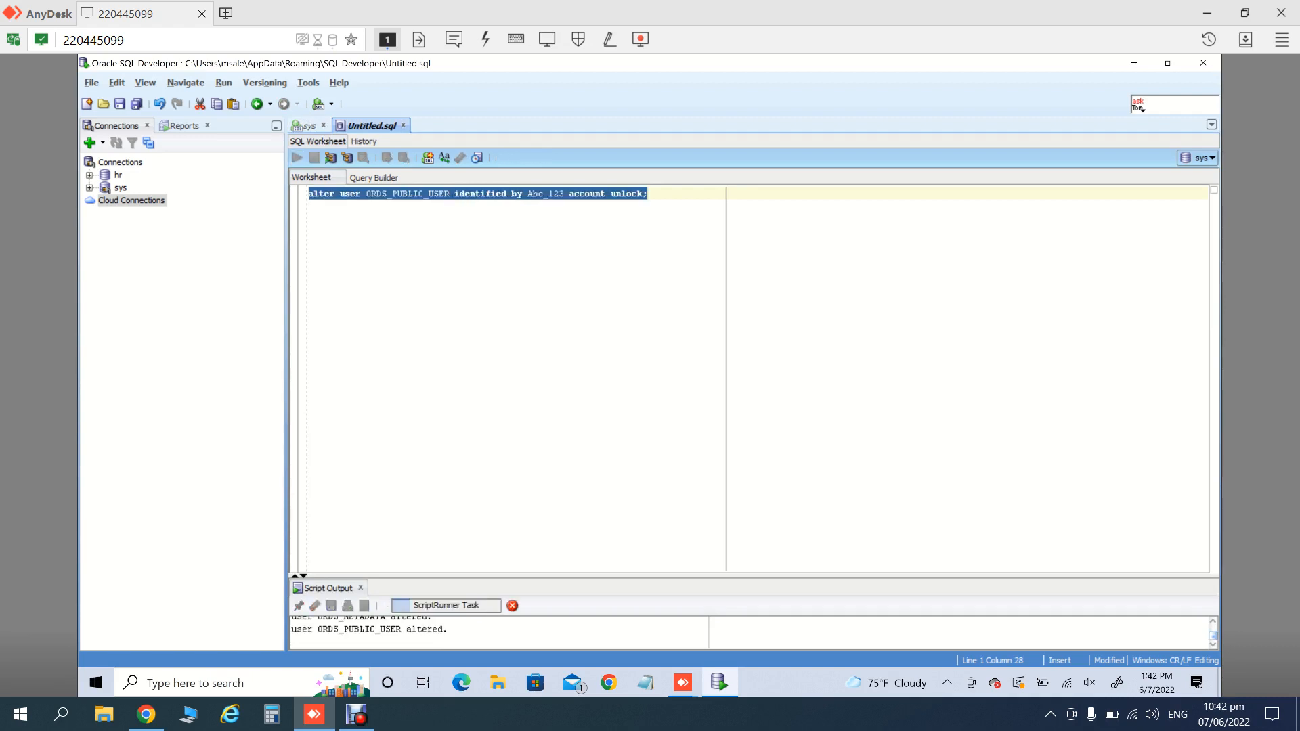
text(APEX_PUBLIC_USER)
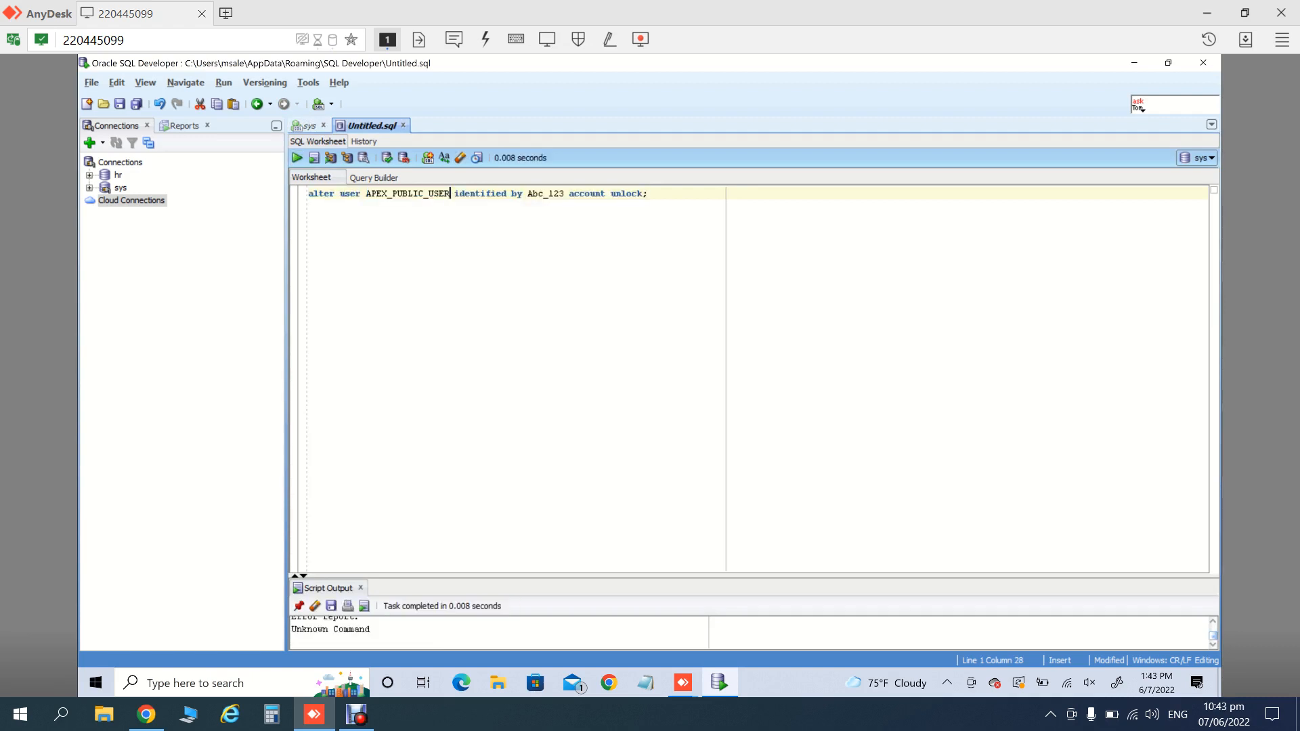
key(ctrl+a)
key(F5)
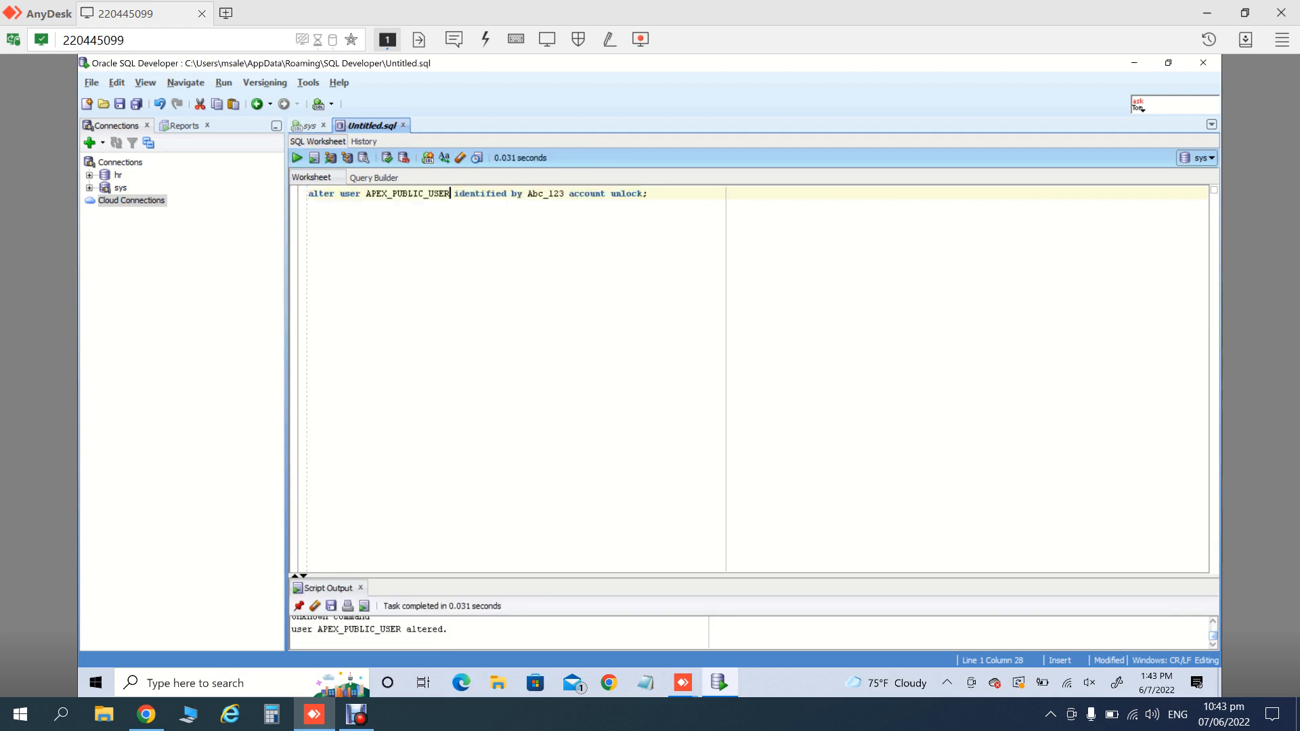
click(1134, 63)
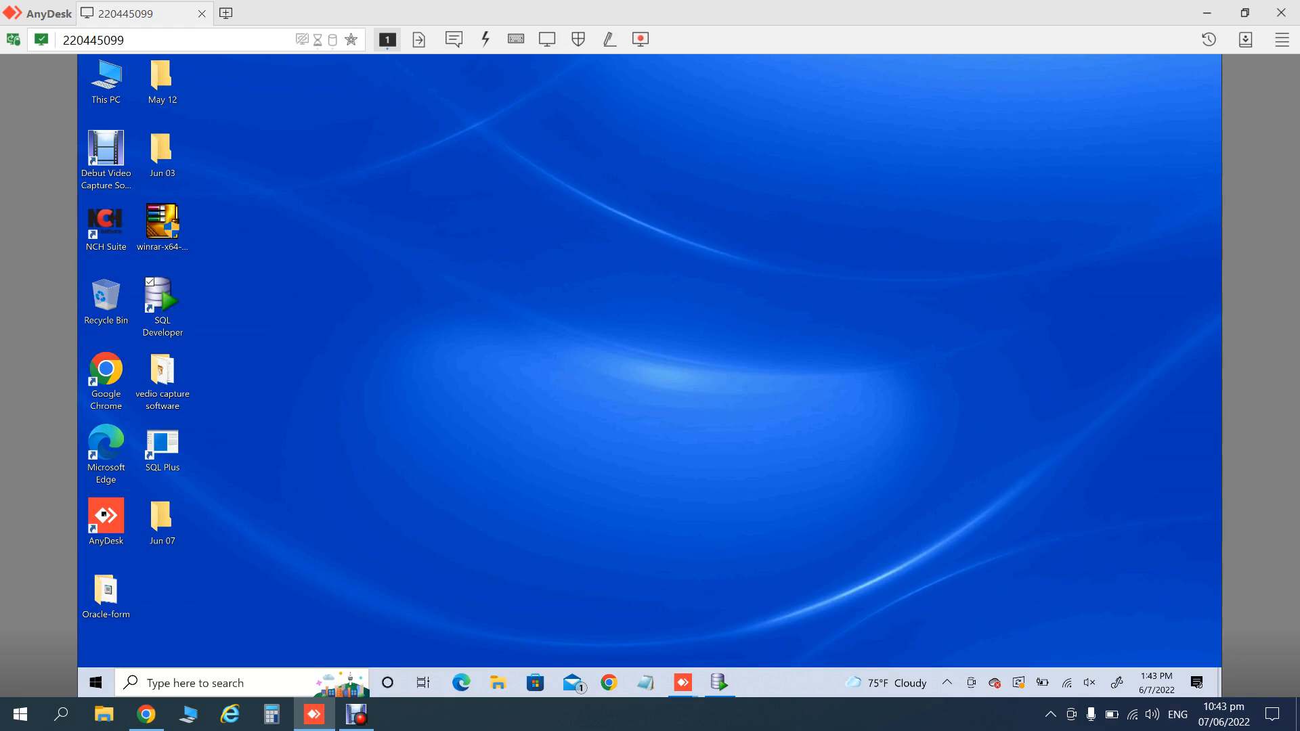
- Launch the Services console by searching 'ser', then open This PC
click(195, 684)
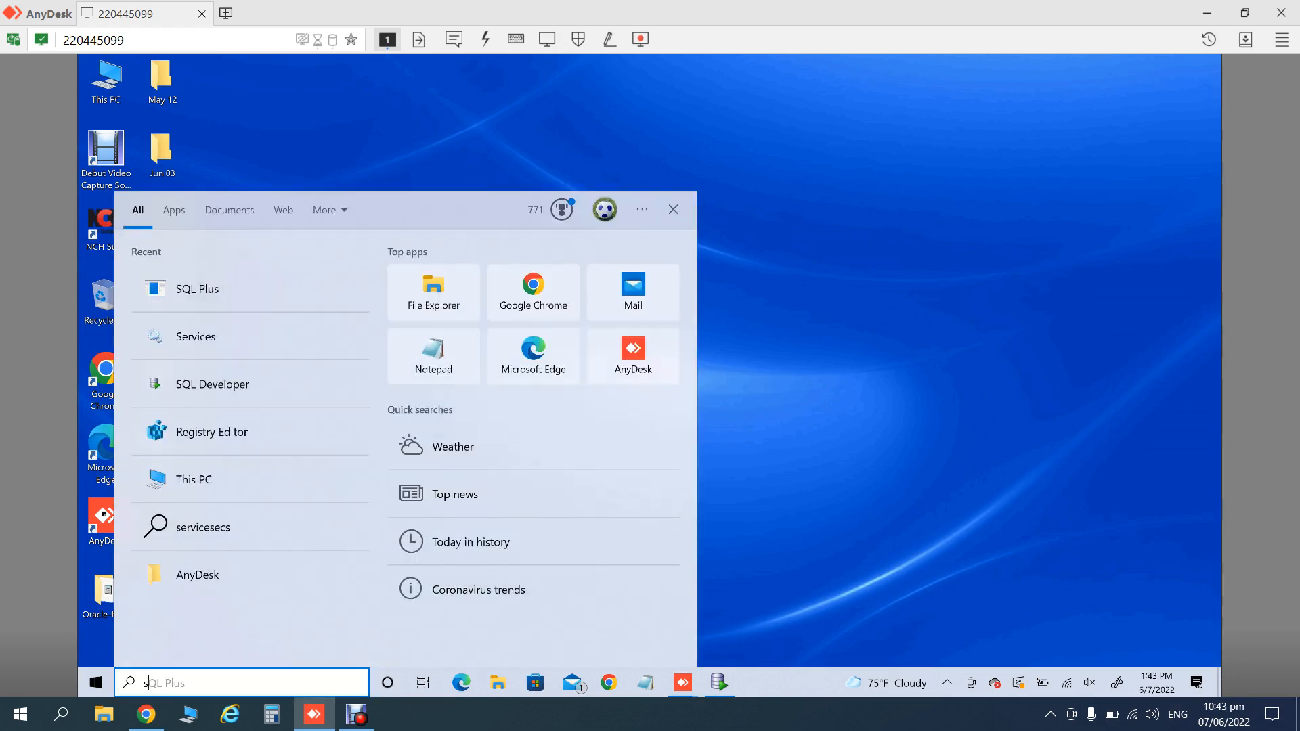
text(ser)
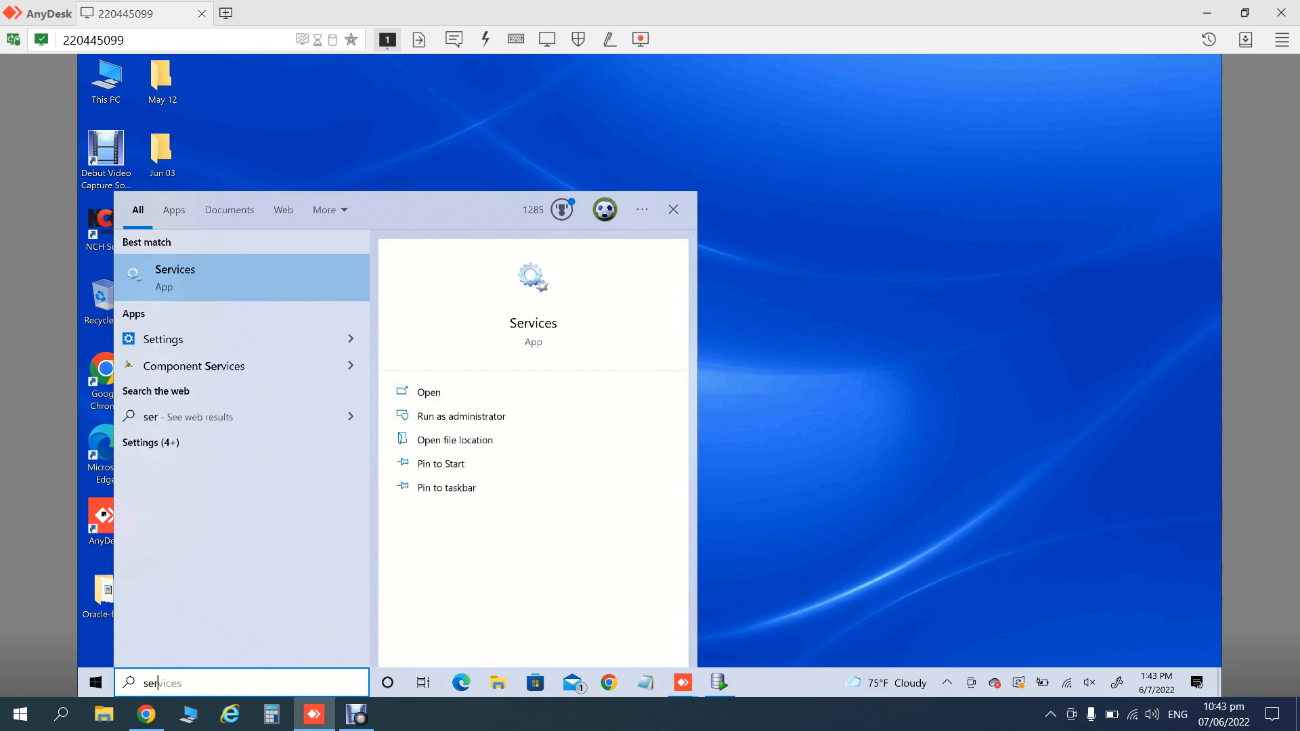
key(Return)
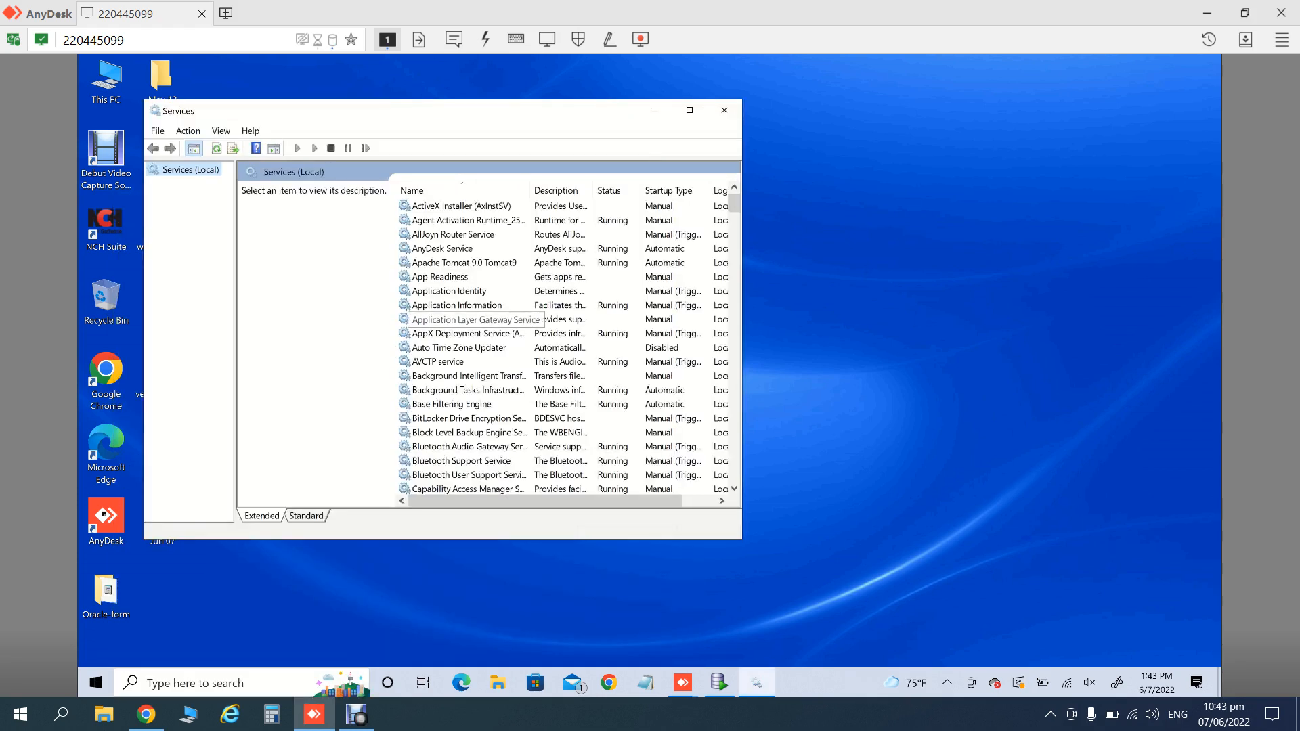
double_click(105, 78)
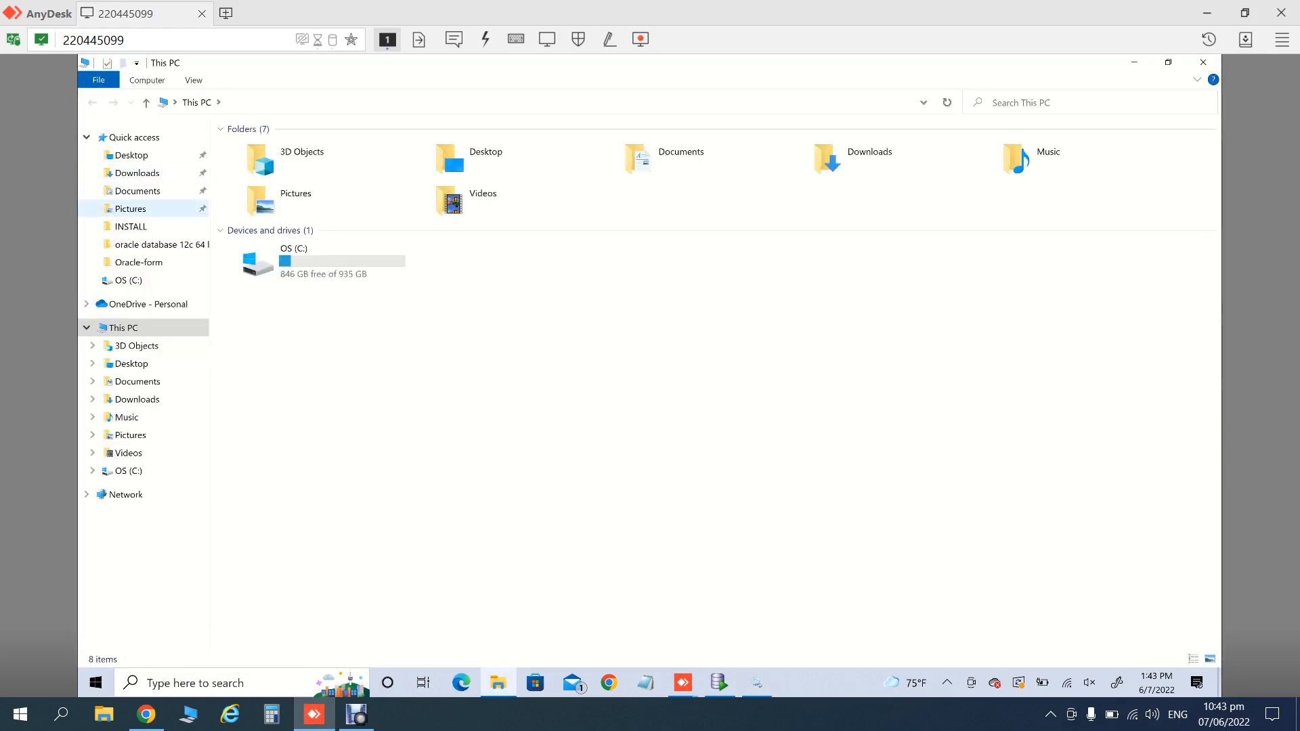
- Select the manager and host-manager XML files in Downloads
click(137, 173)
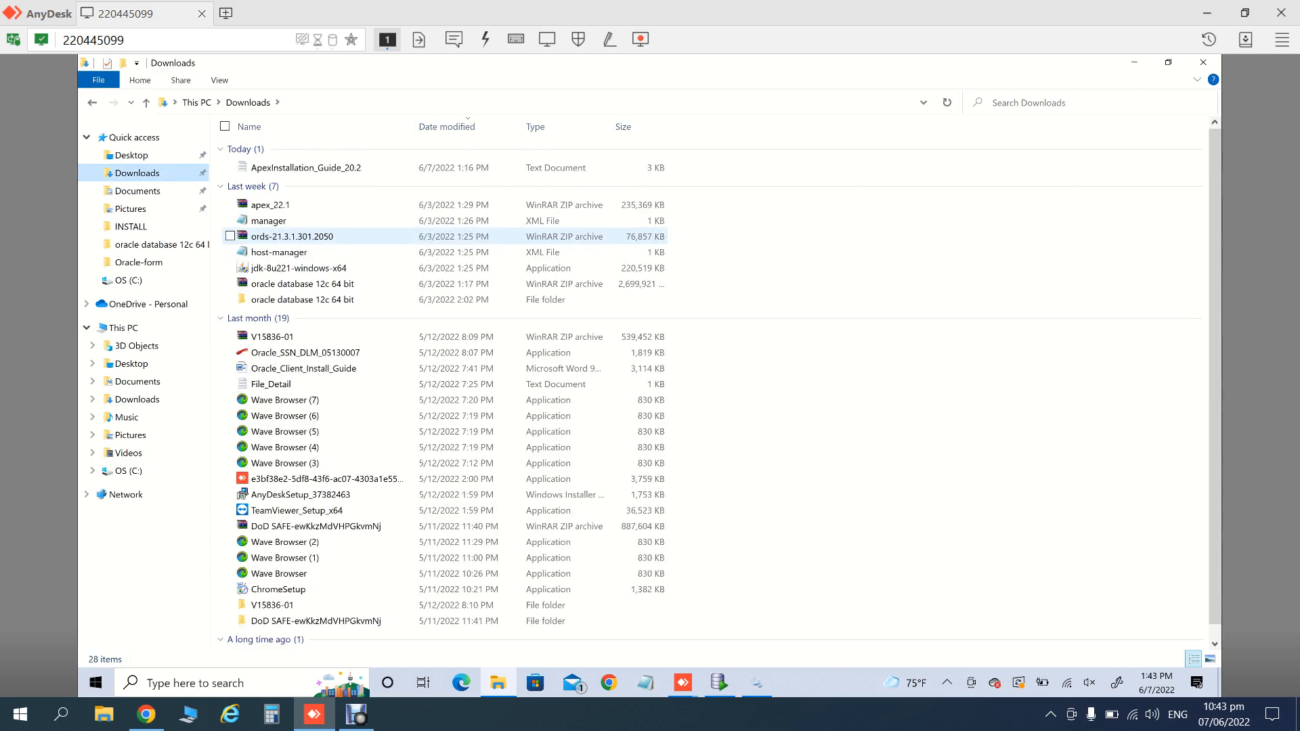
click(269, 221)
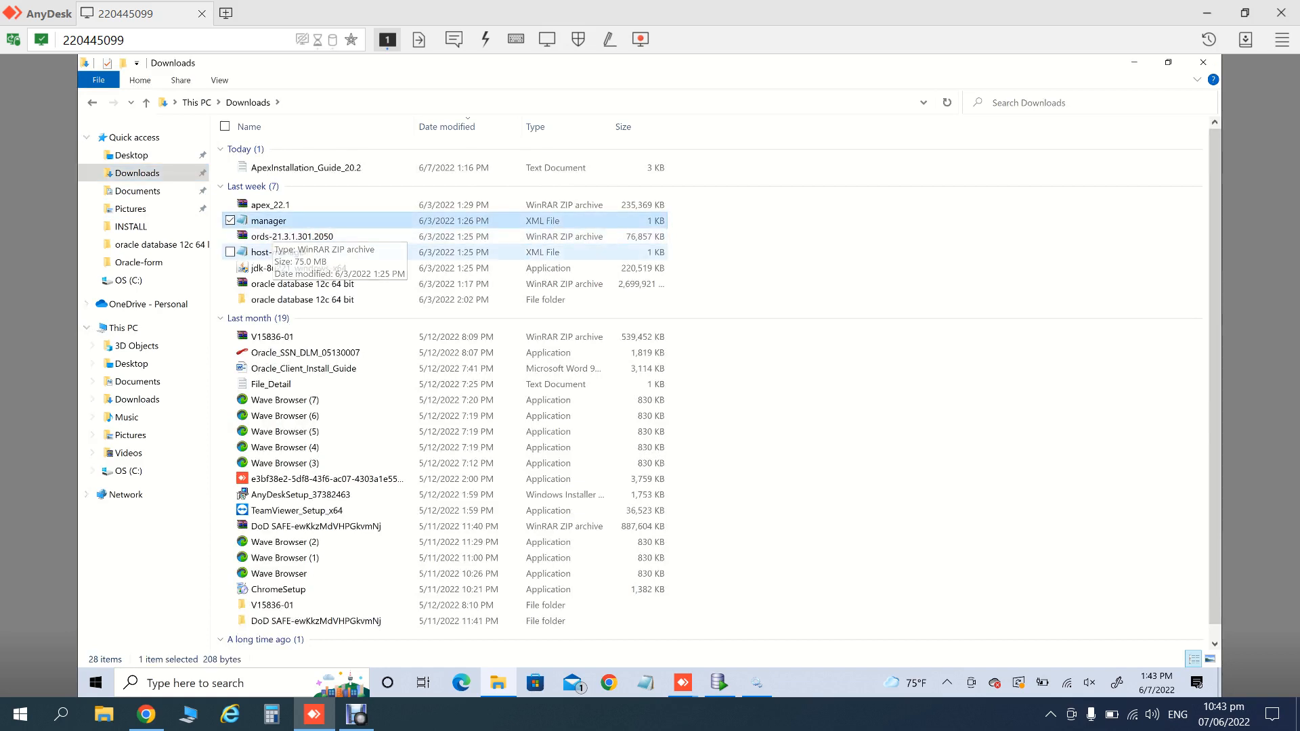
ctrl+click(289, 252)
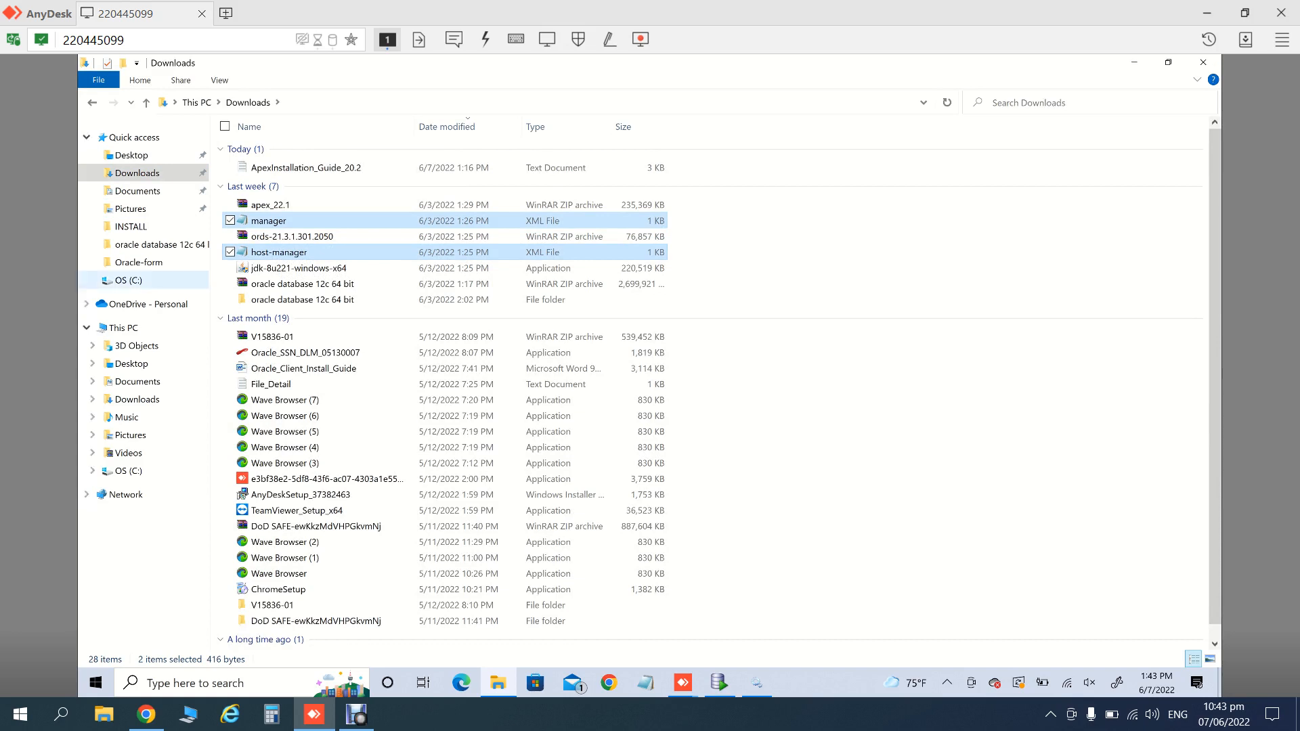
- Paste them into C:\Program Files\Apache Software Foundation\Tomcat 9.0\conf\Catalina\localhost and close Explorer
click(125, 280)
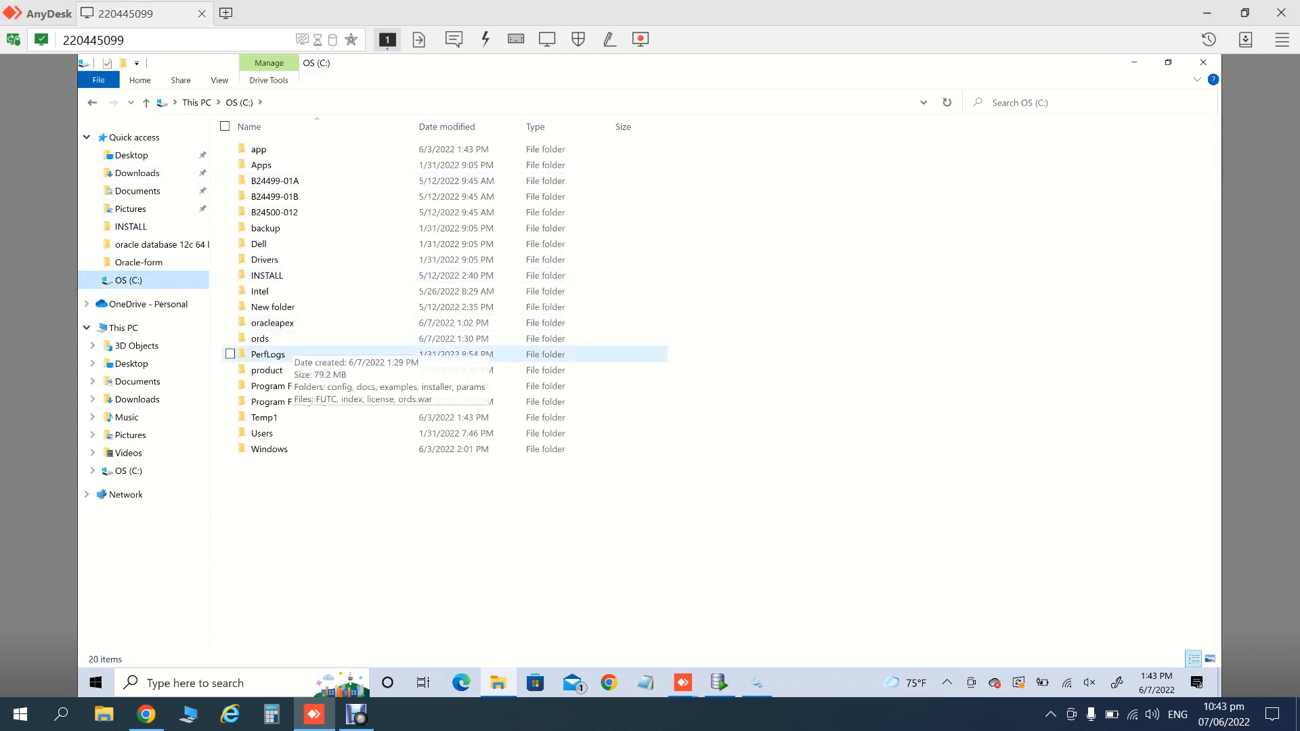
double_click(271, 386)
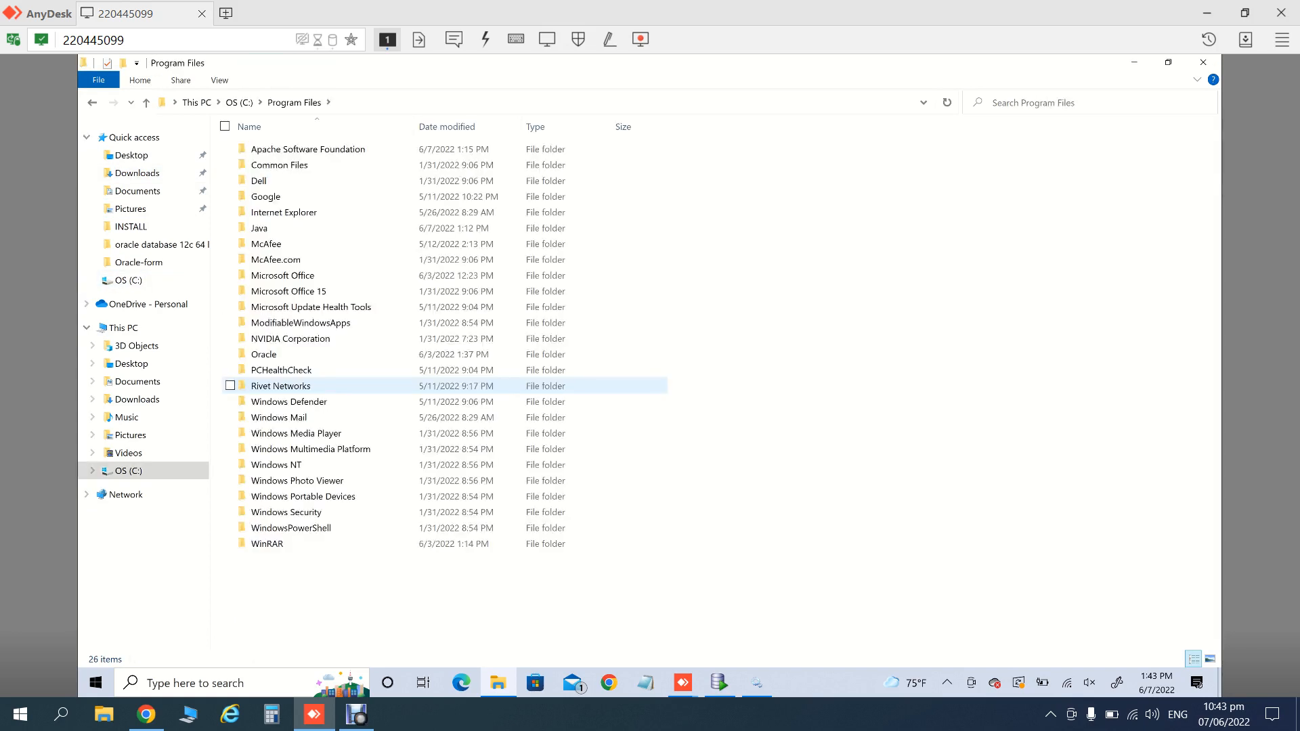
double_click(291, 150)
double_click(278, 149)
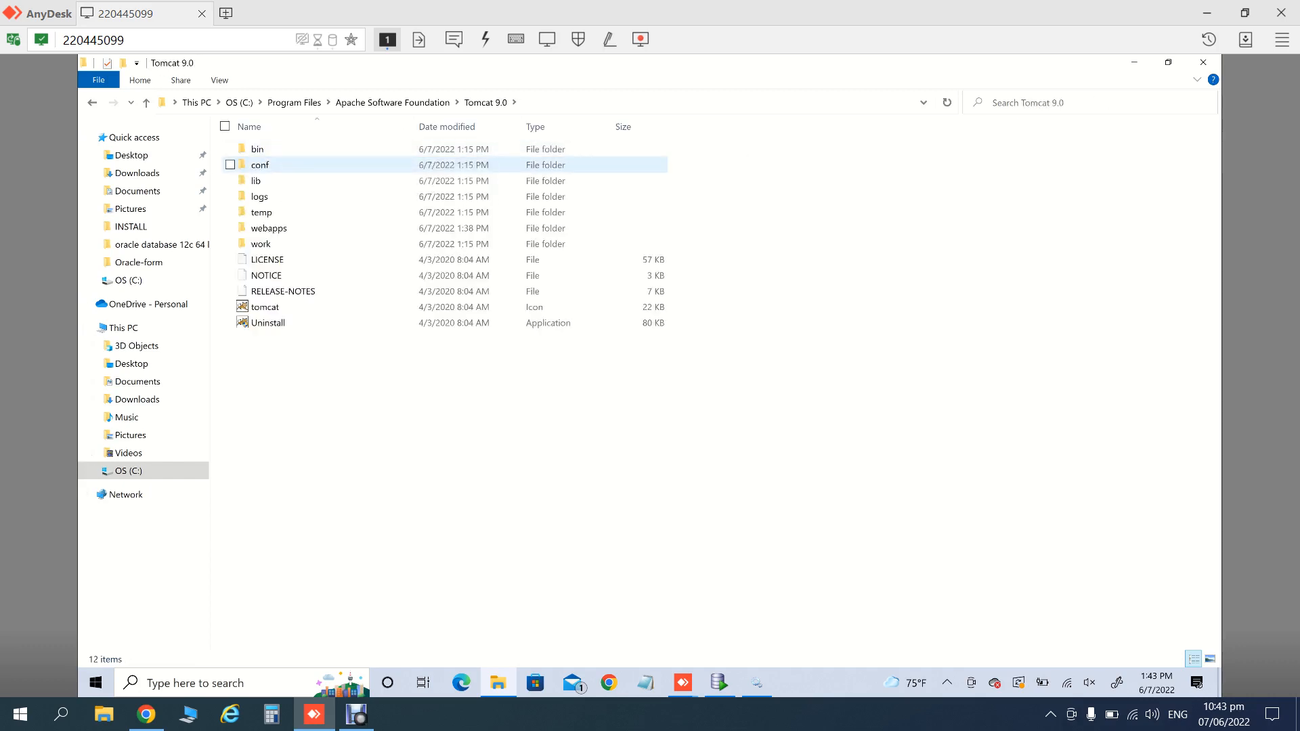
double_click(260, 164)
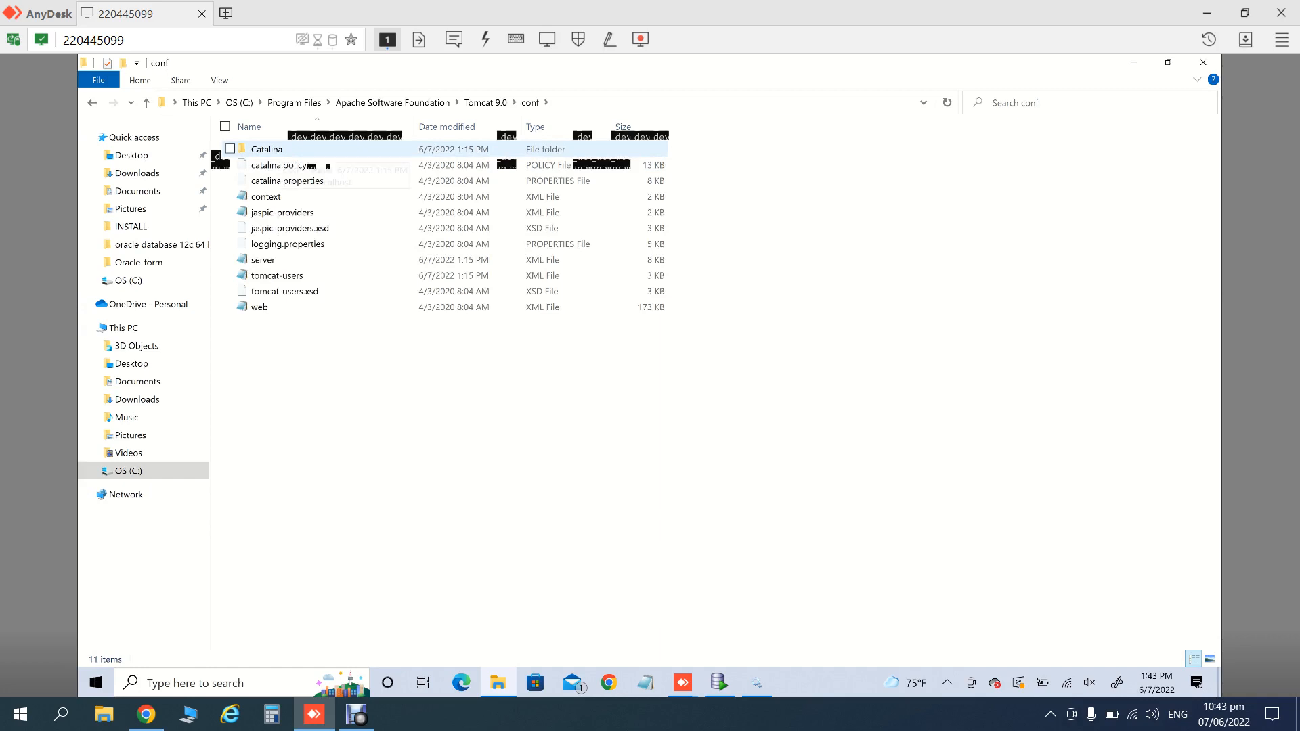
double_click(271, 149)
double_click(277, 149)
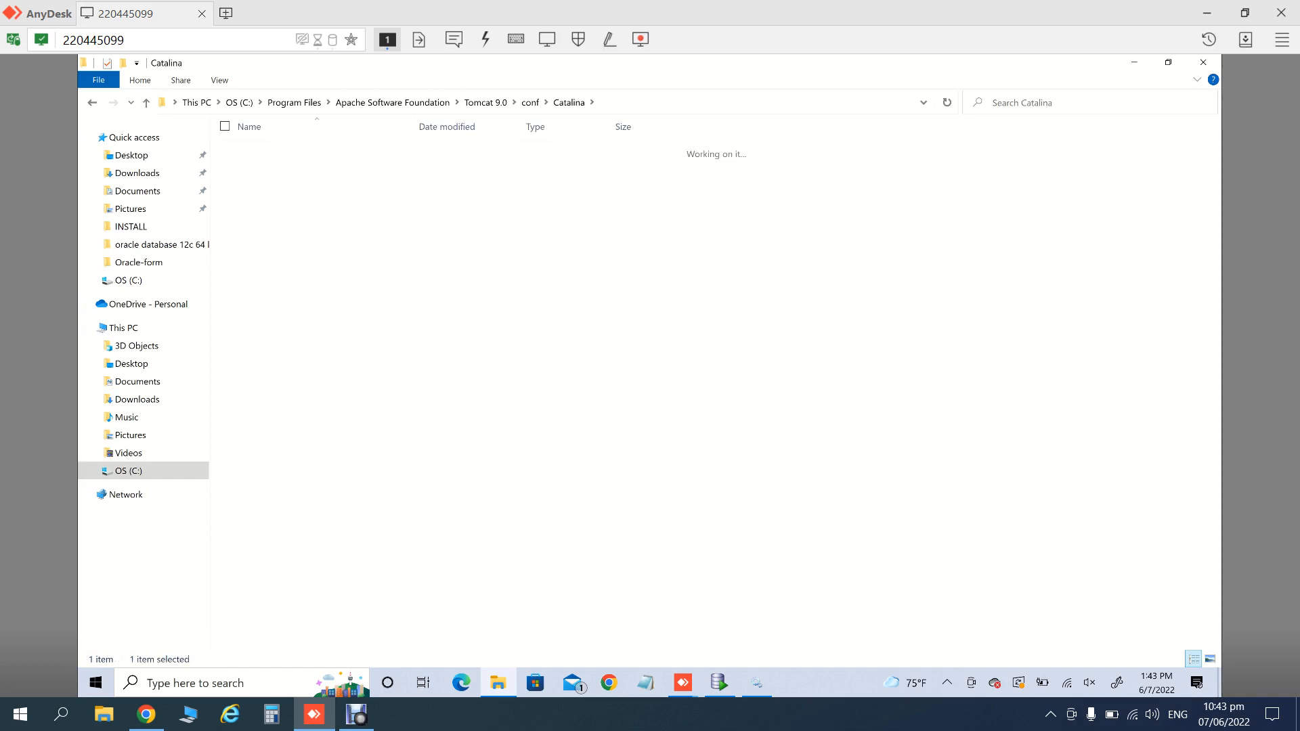
key(ctrl+v)
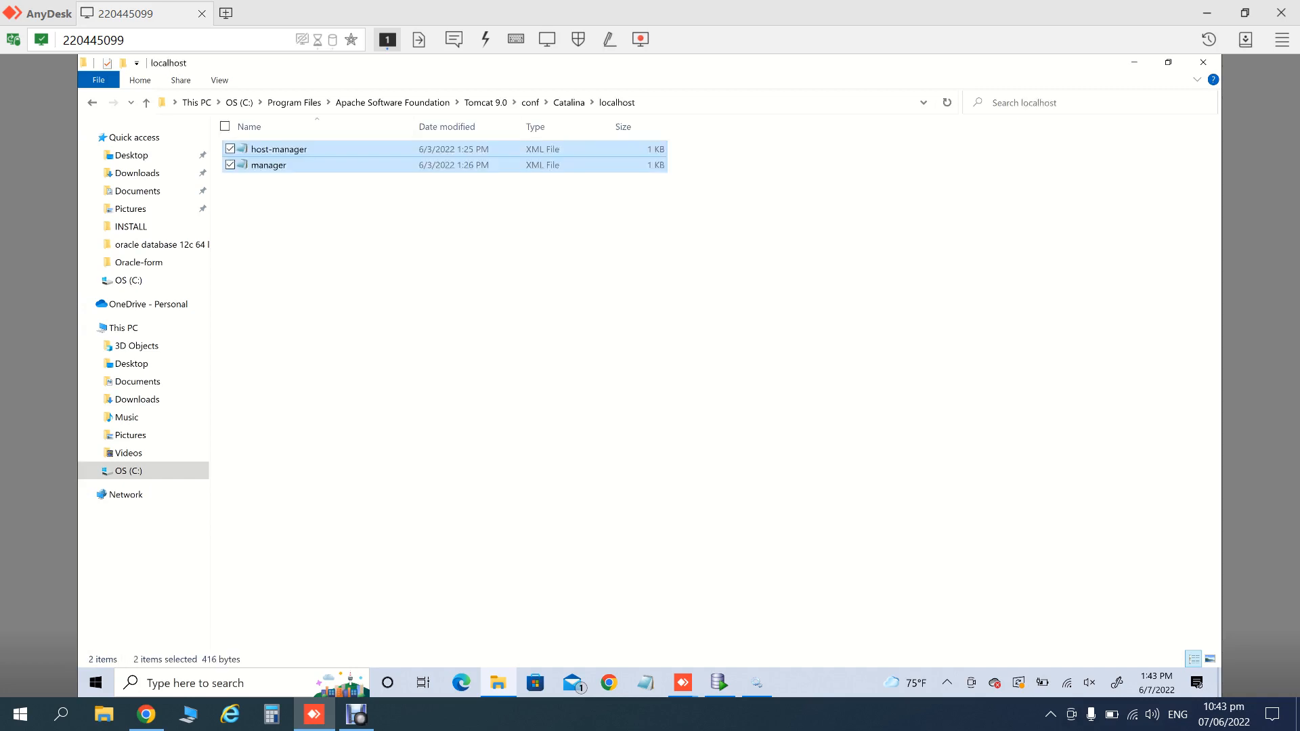
click(1203, 62)
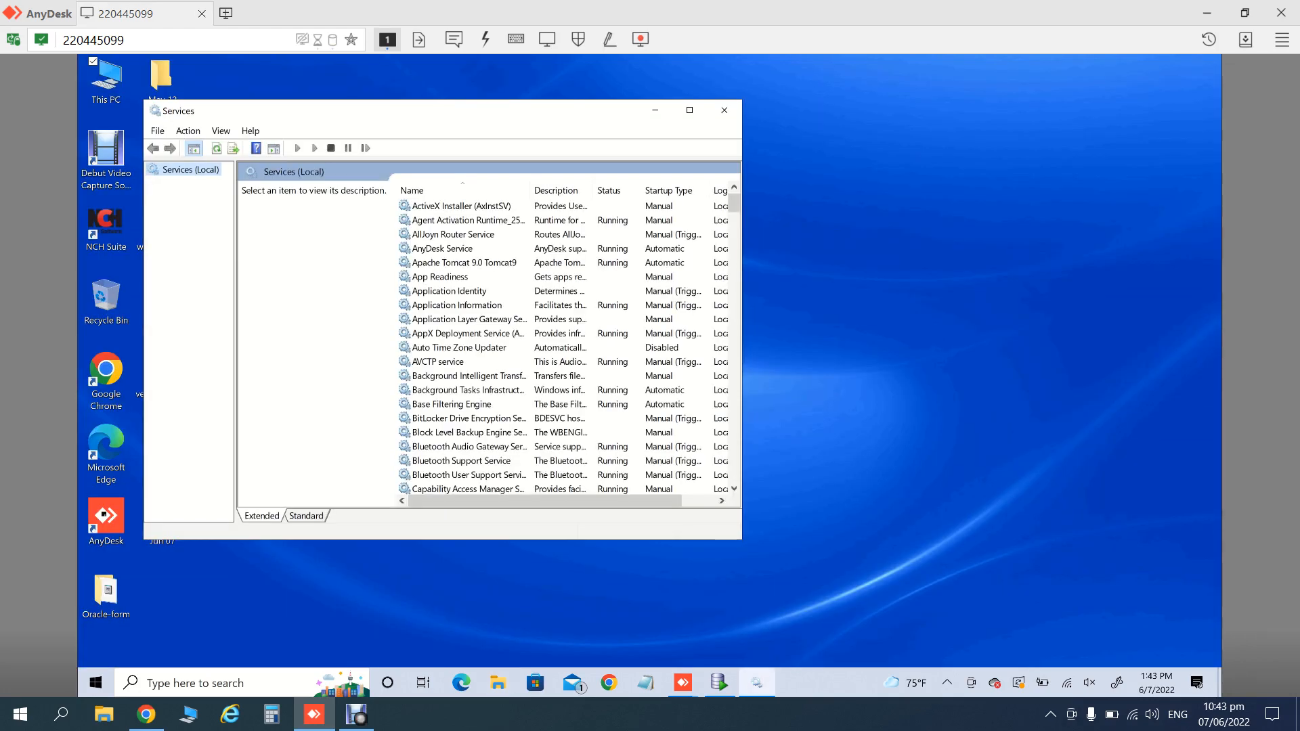
- Stop and then start the Apache Tomcat 9.0 Tomcat9 service, and close Services
right_click(472, 263)
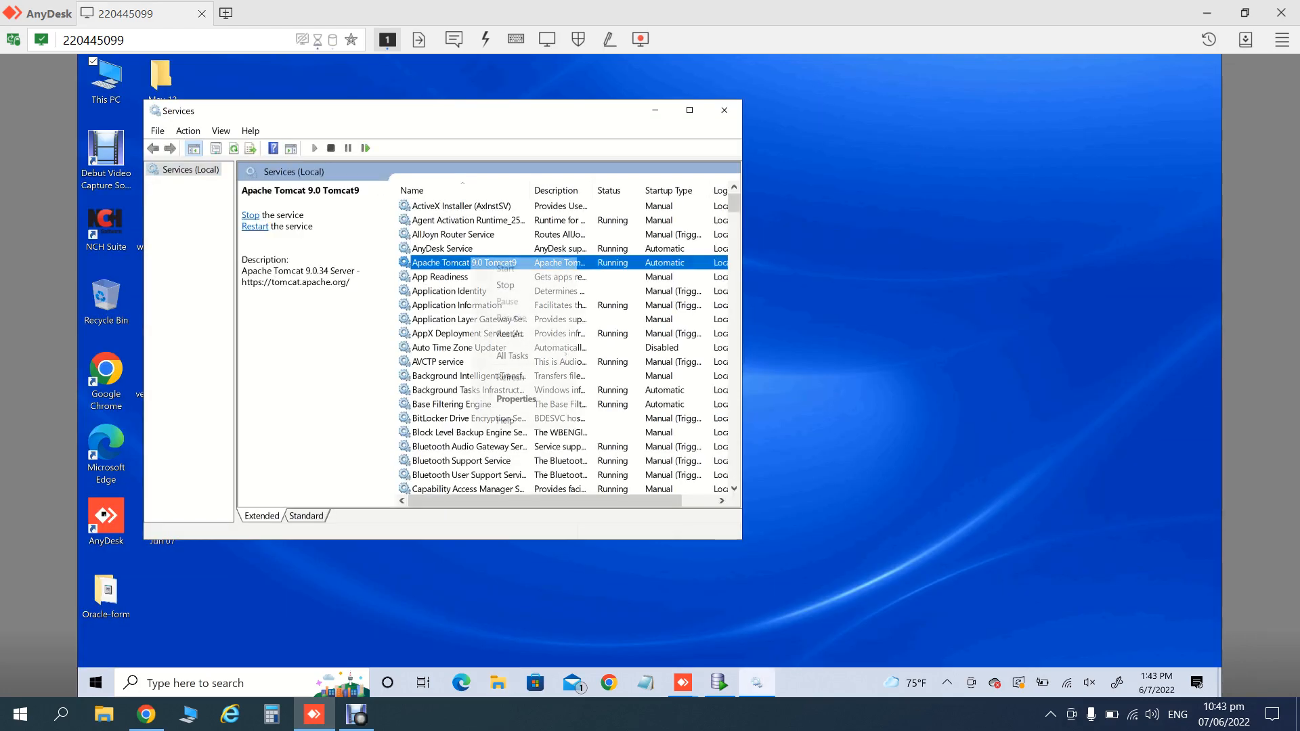
click(506, 285)
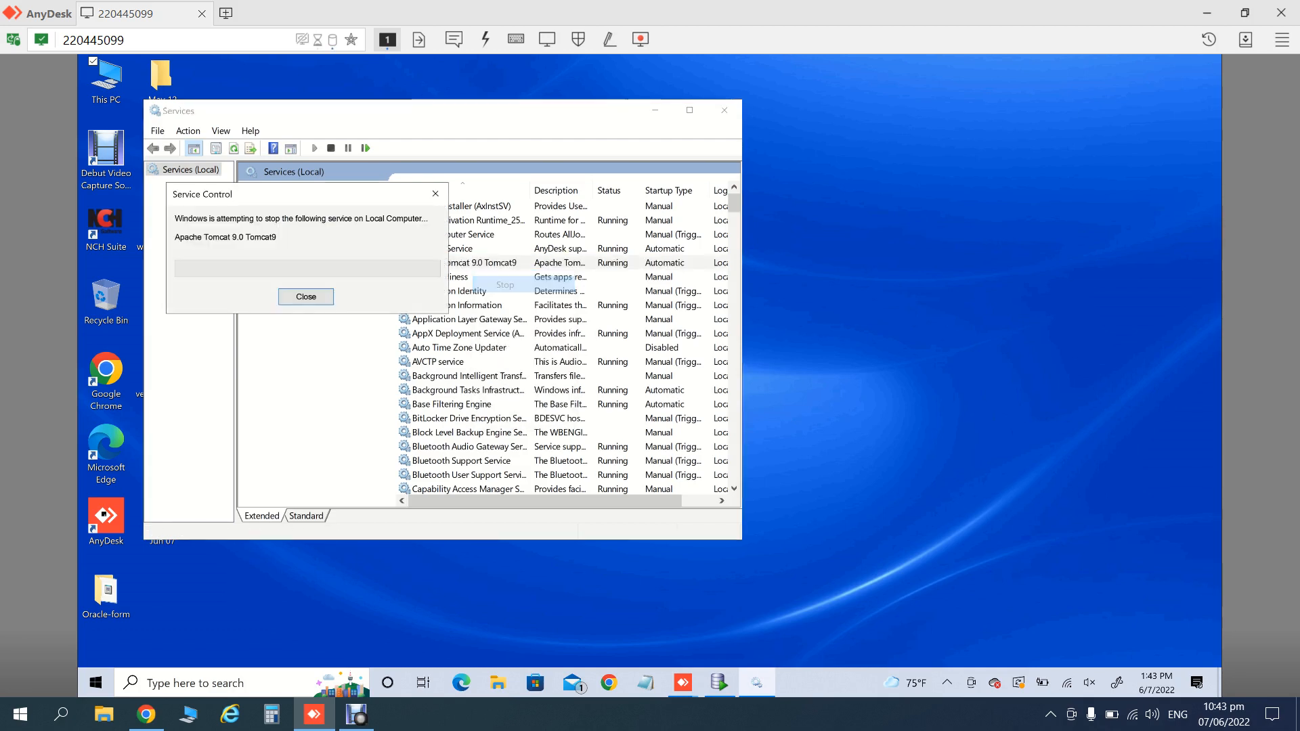
right_click(478, 263)
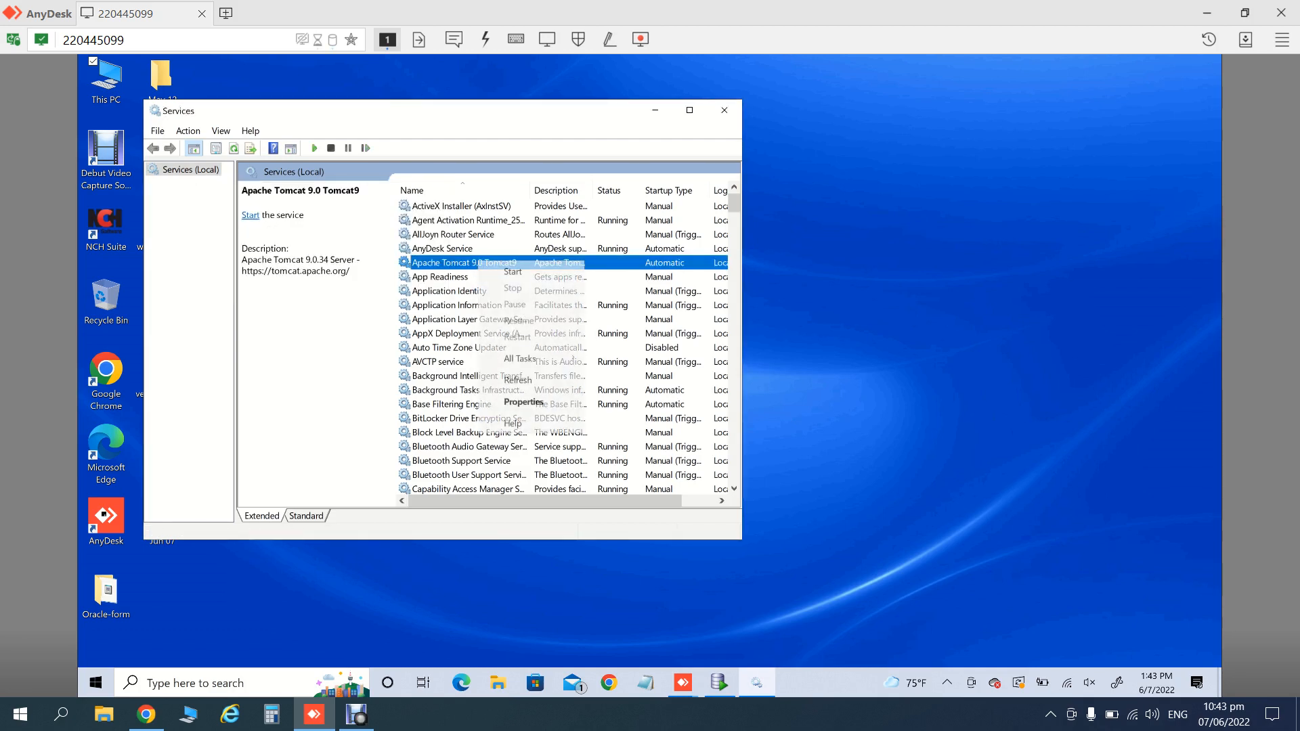
click(512, 271)
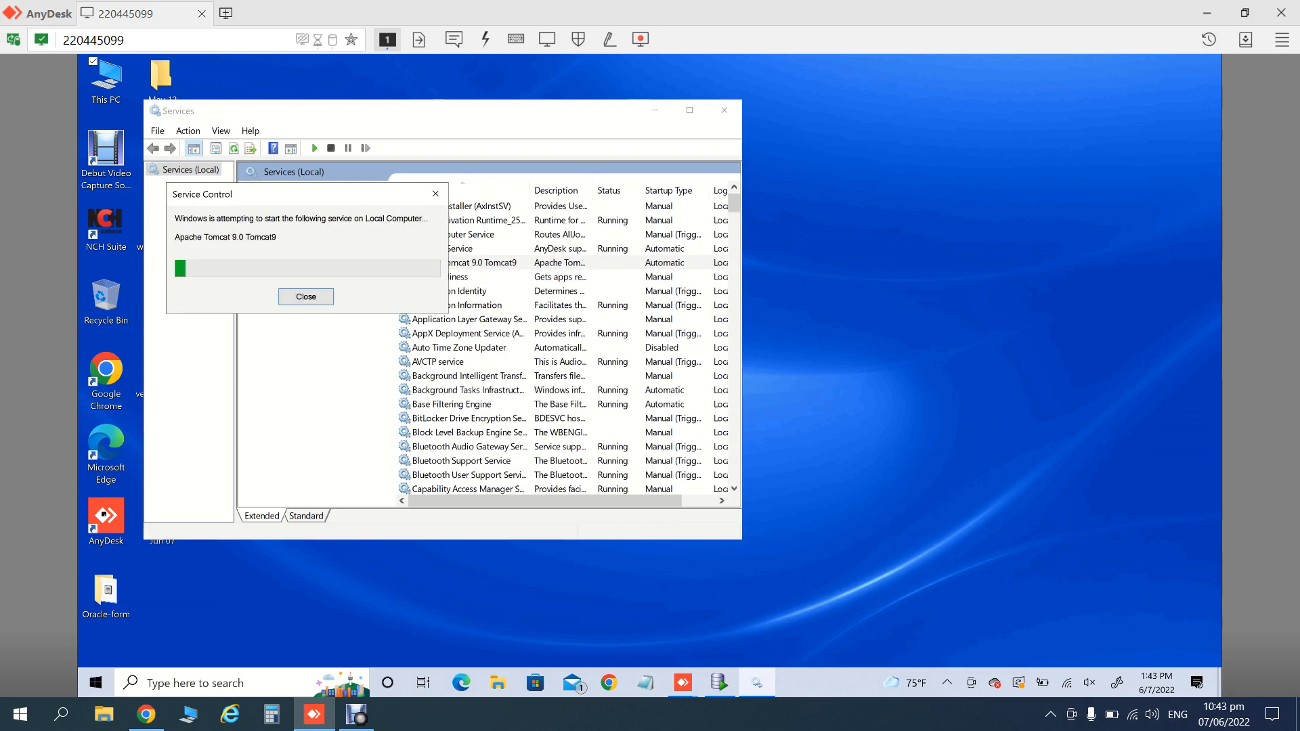
click(724, 110)
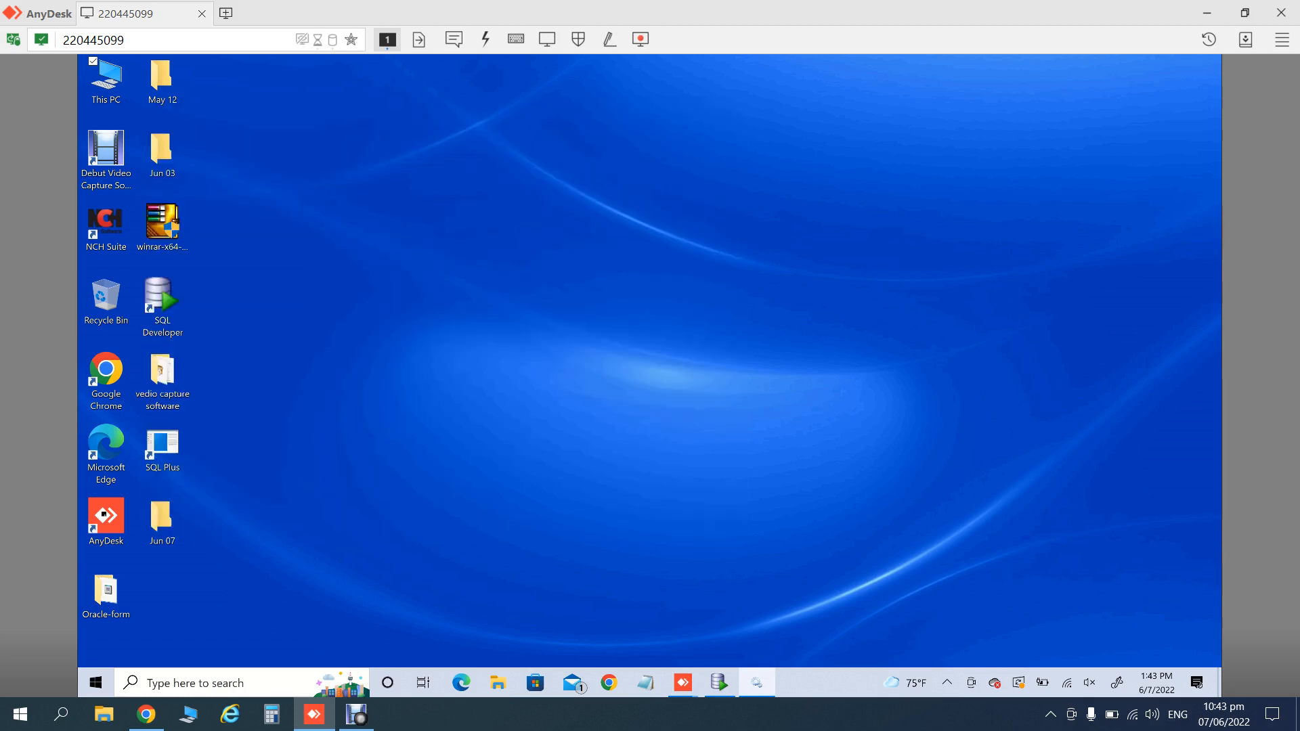
- Open the system About page from This PC's properties
click(608, 683)
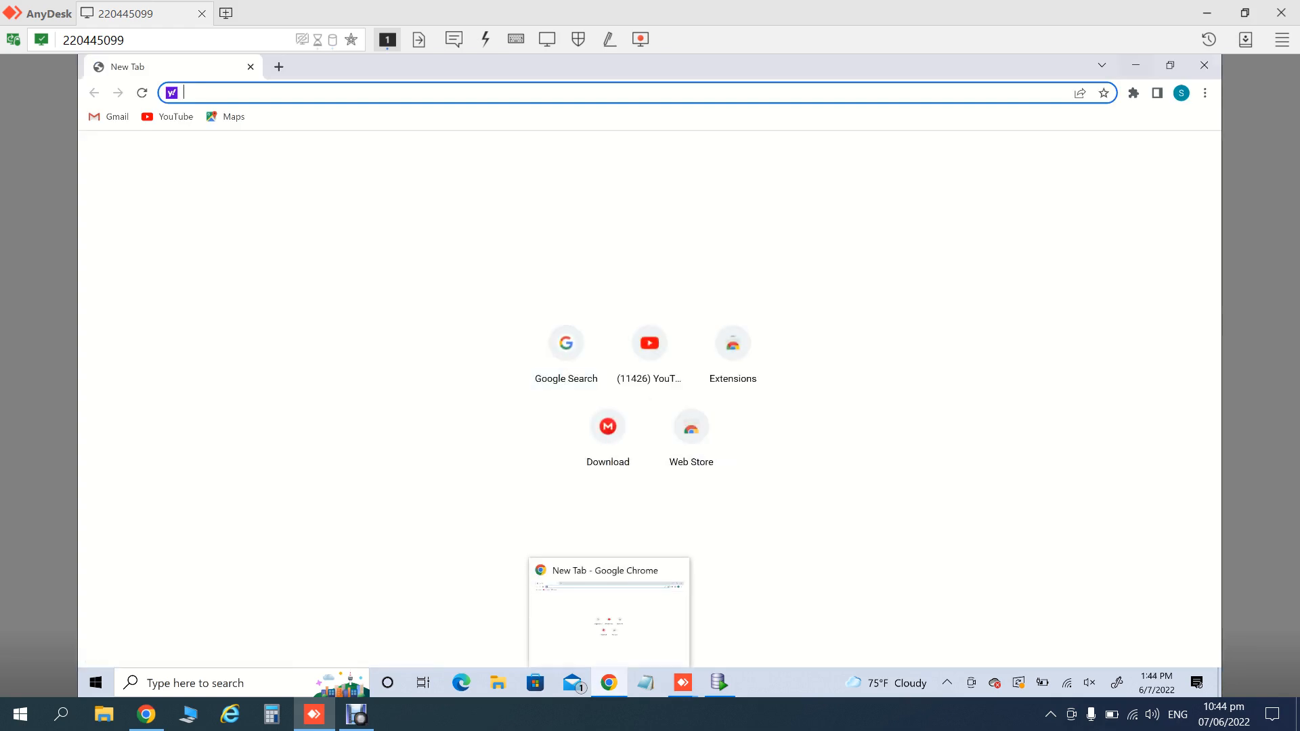
click(1136, 66)
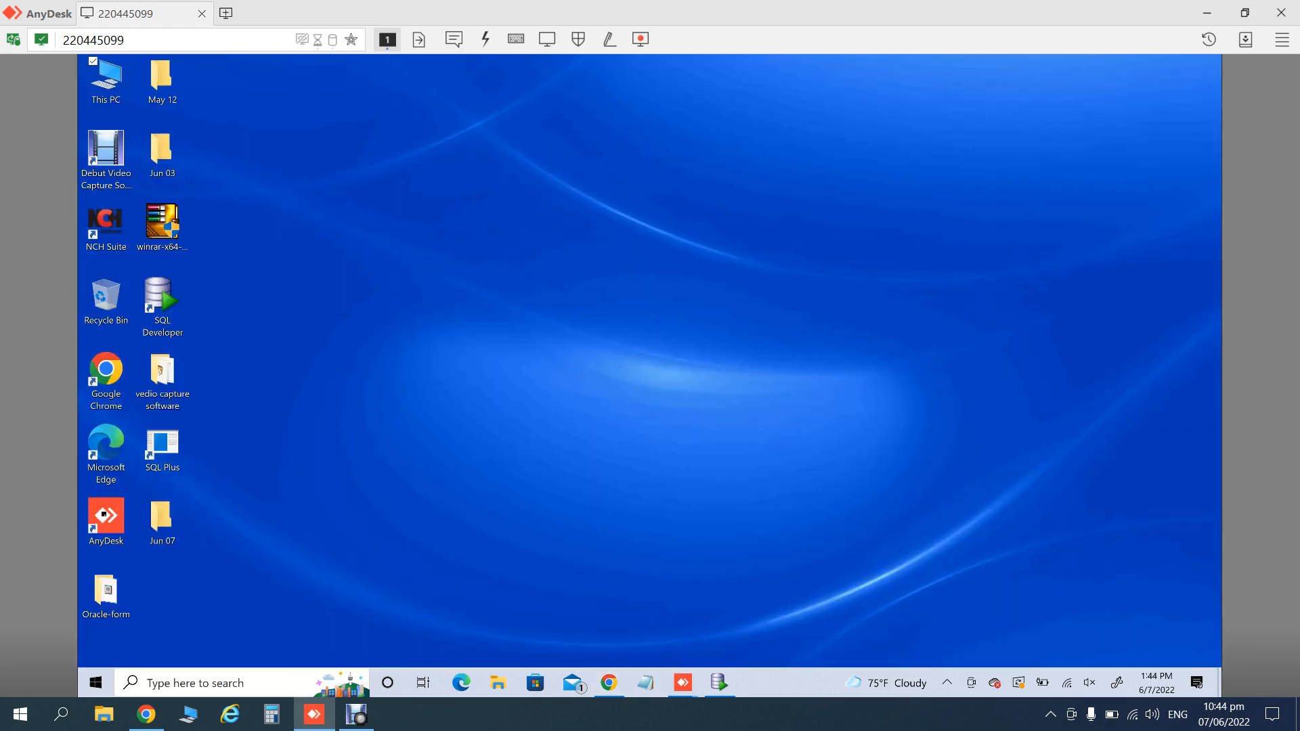
right_click(80, 70)
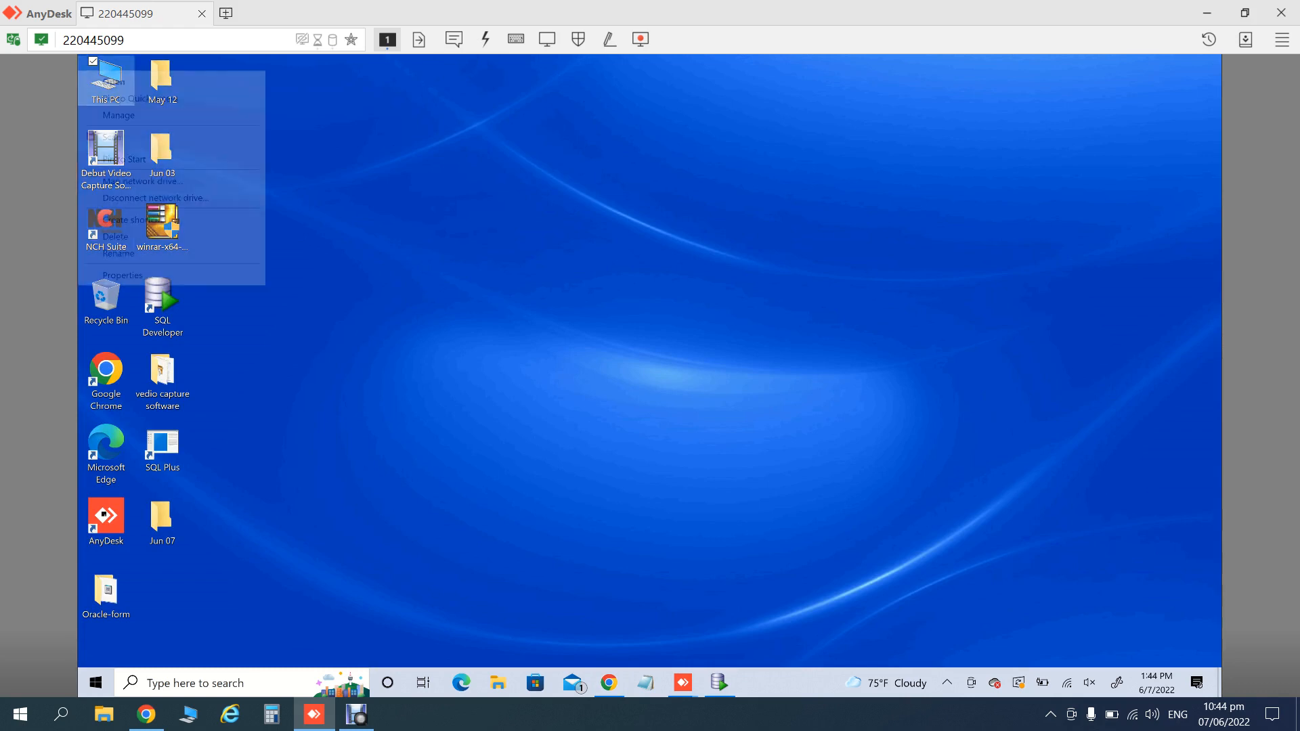
click(122, 275)
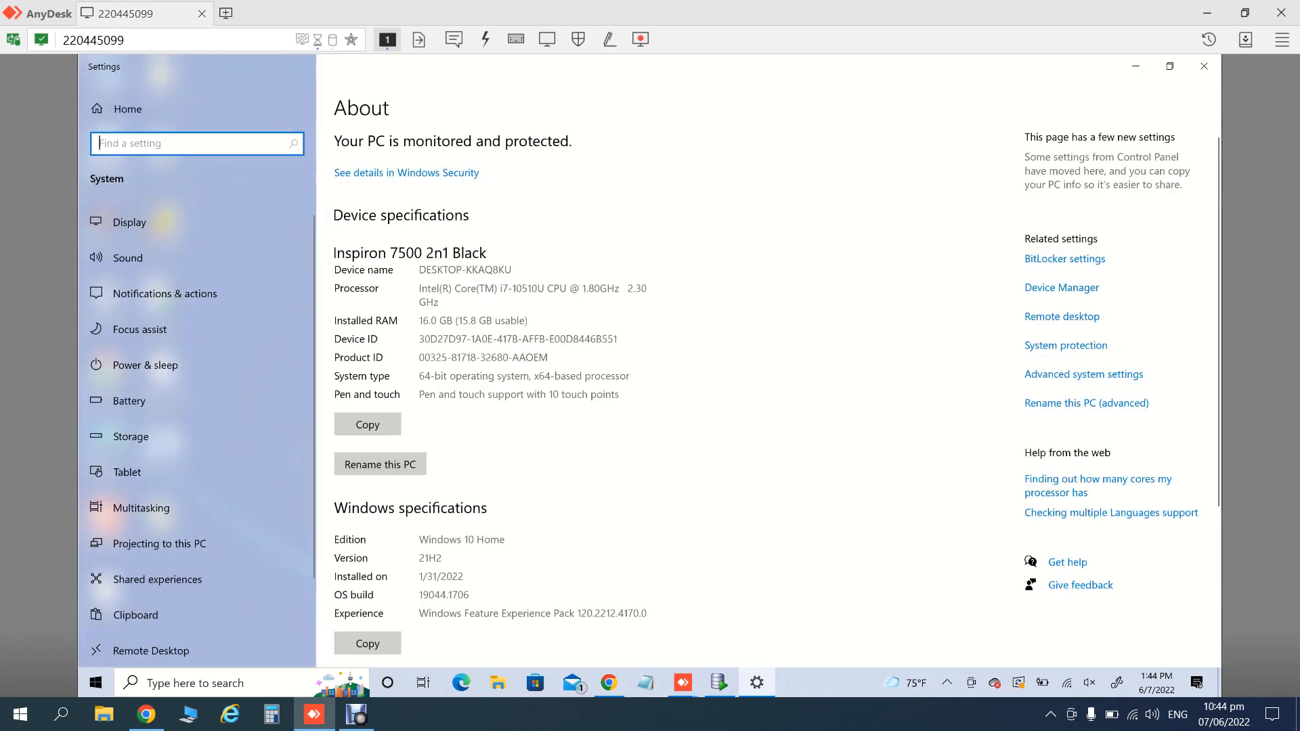
- Select the whole device name DESKTOP-KKAQ8KU on the About page
double_click(441, 269)
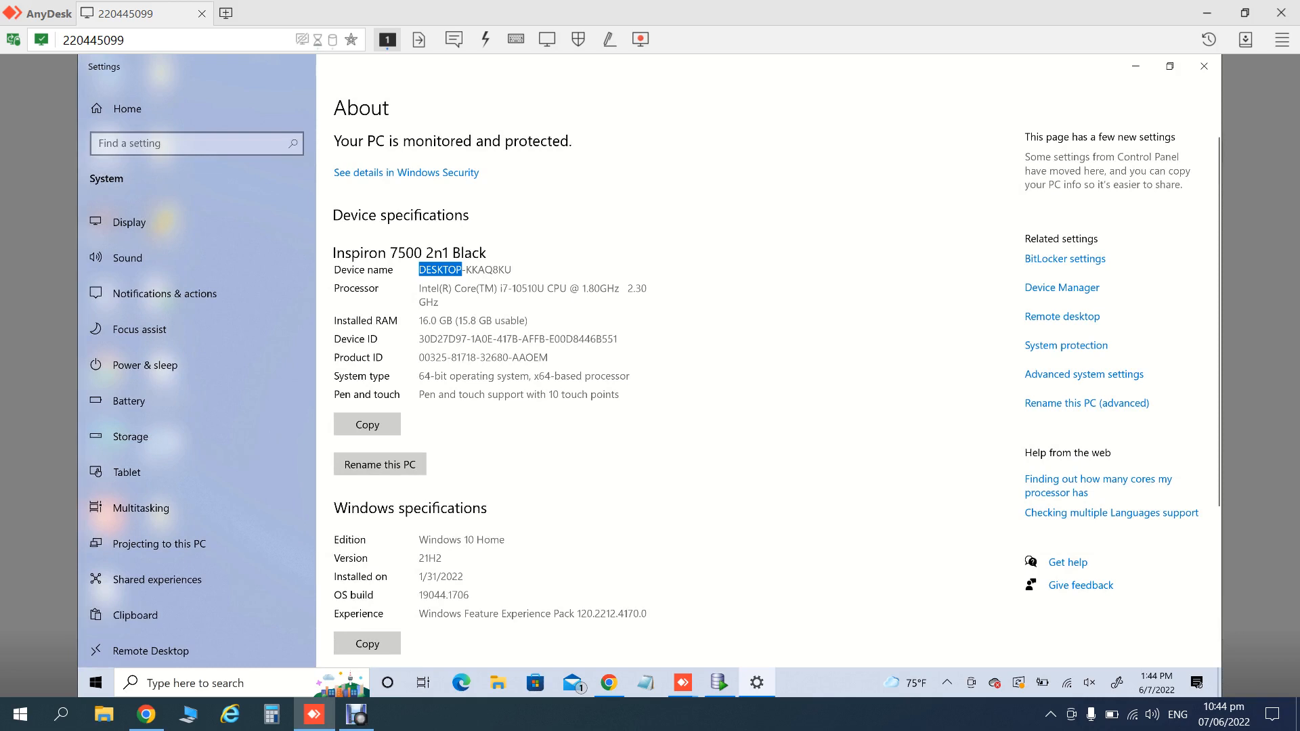
click(465, 270)
drag(512, 270, 418, 270)
- Load the Tomcat home page at desktop-kkaq8ku:8081 in Chrome and bookmark it
click(608, 682)
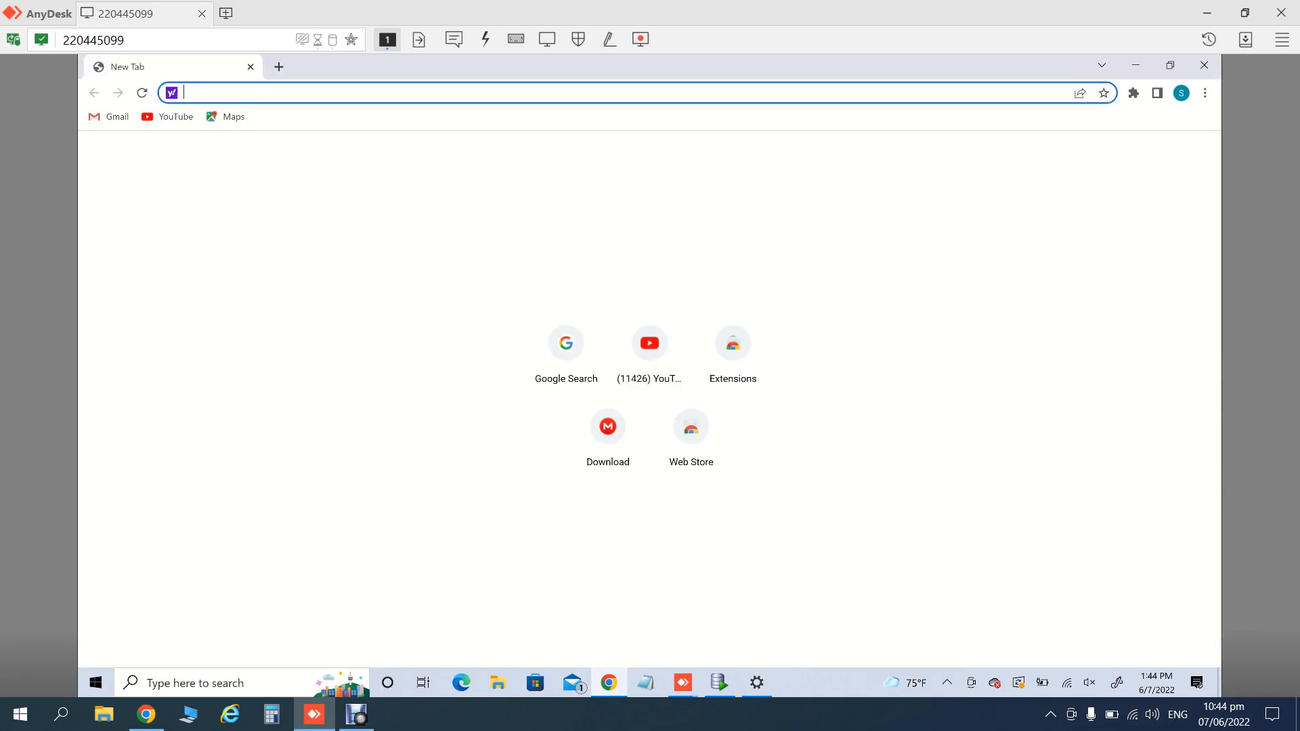
text(DESKTOP-KKAQ8KU:)
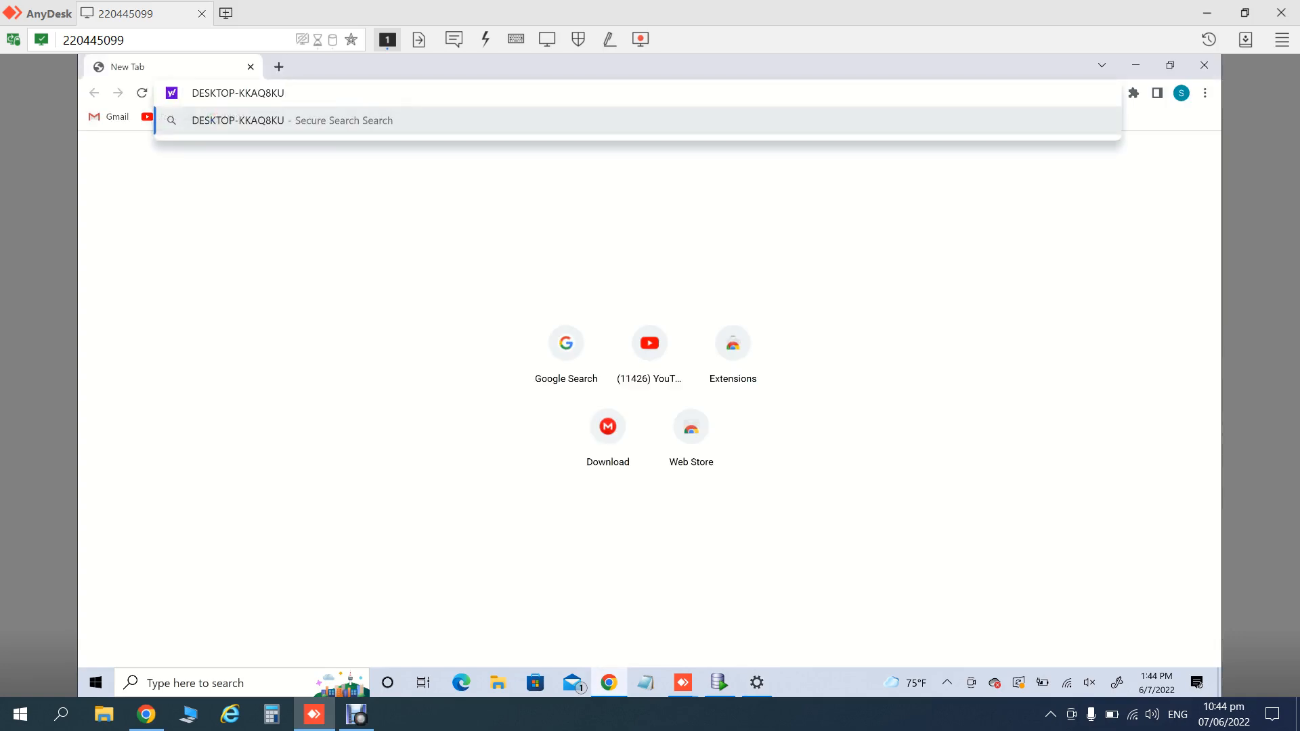
text(8081)
key(Return)
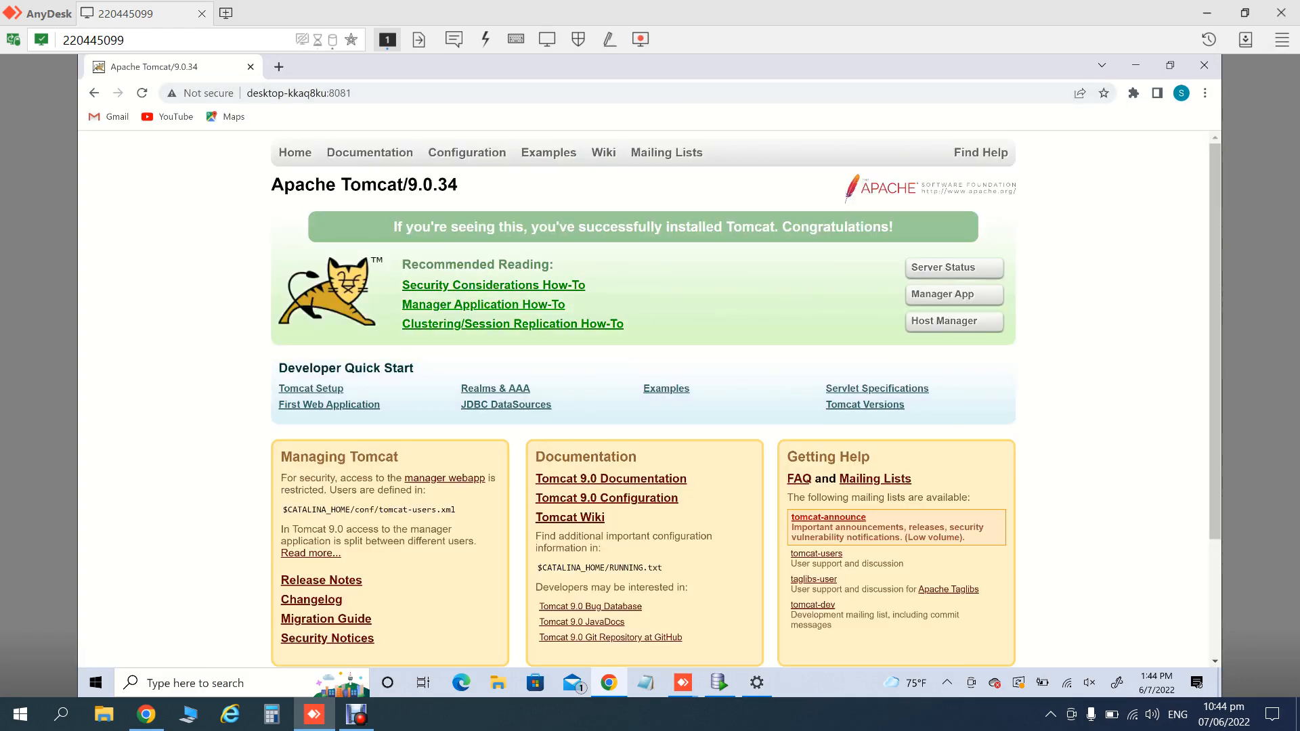
click(1204, 93)
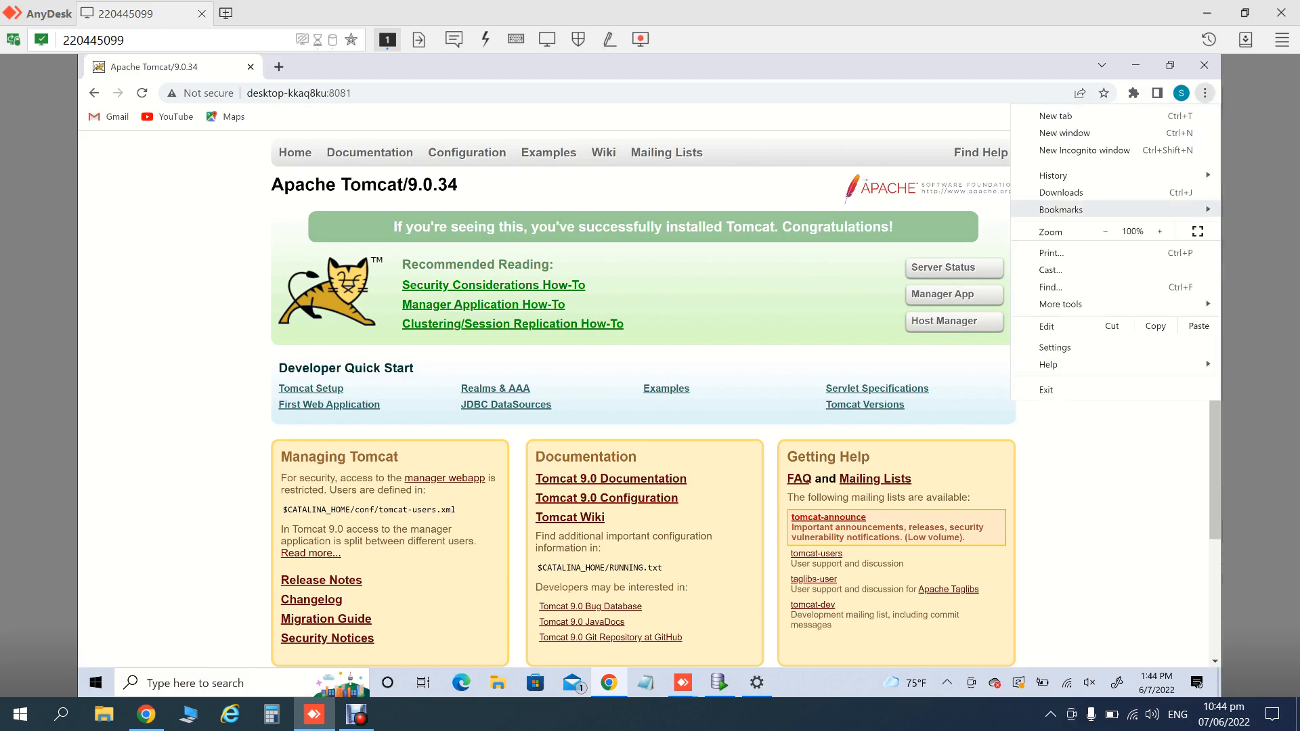
mouse_move(1061, 209)
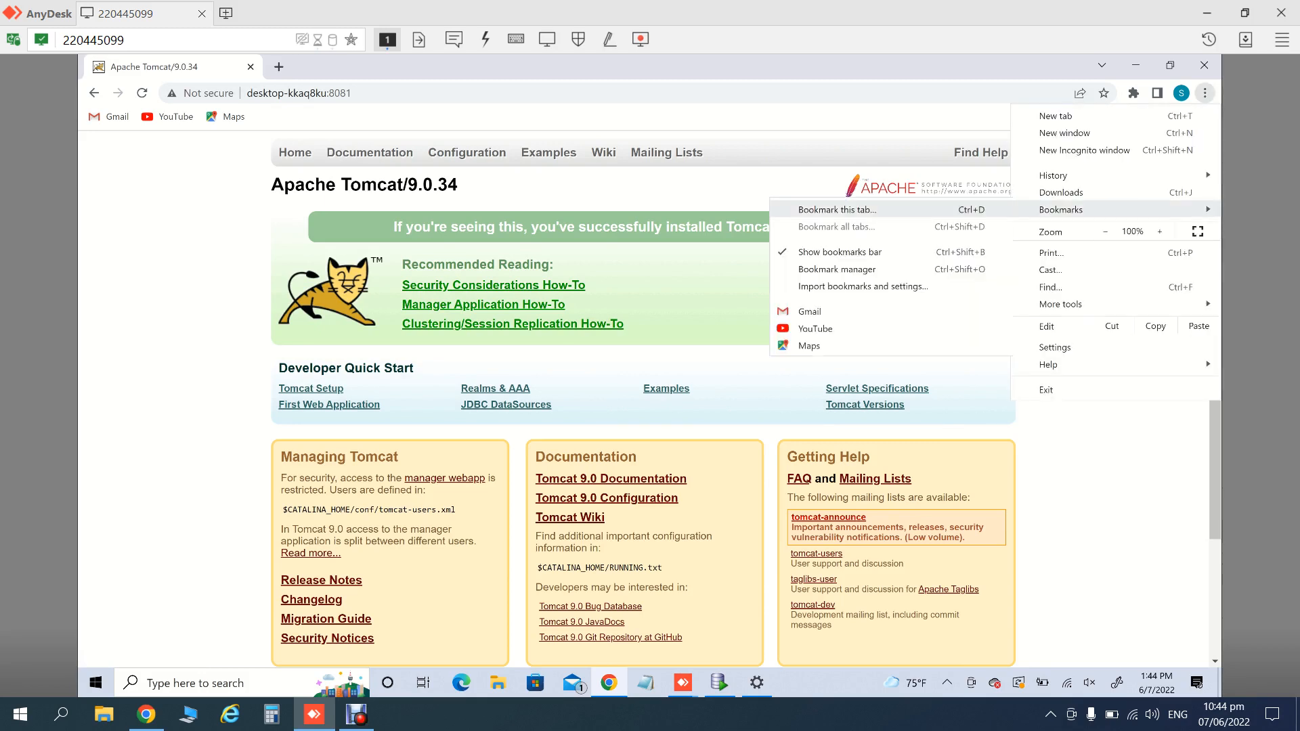
click(836, 210)
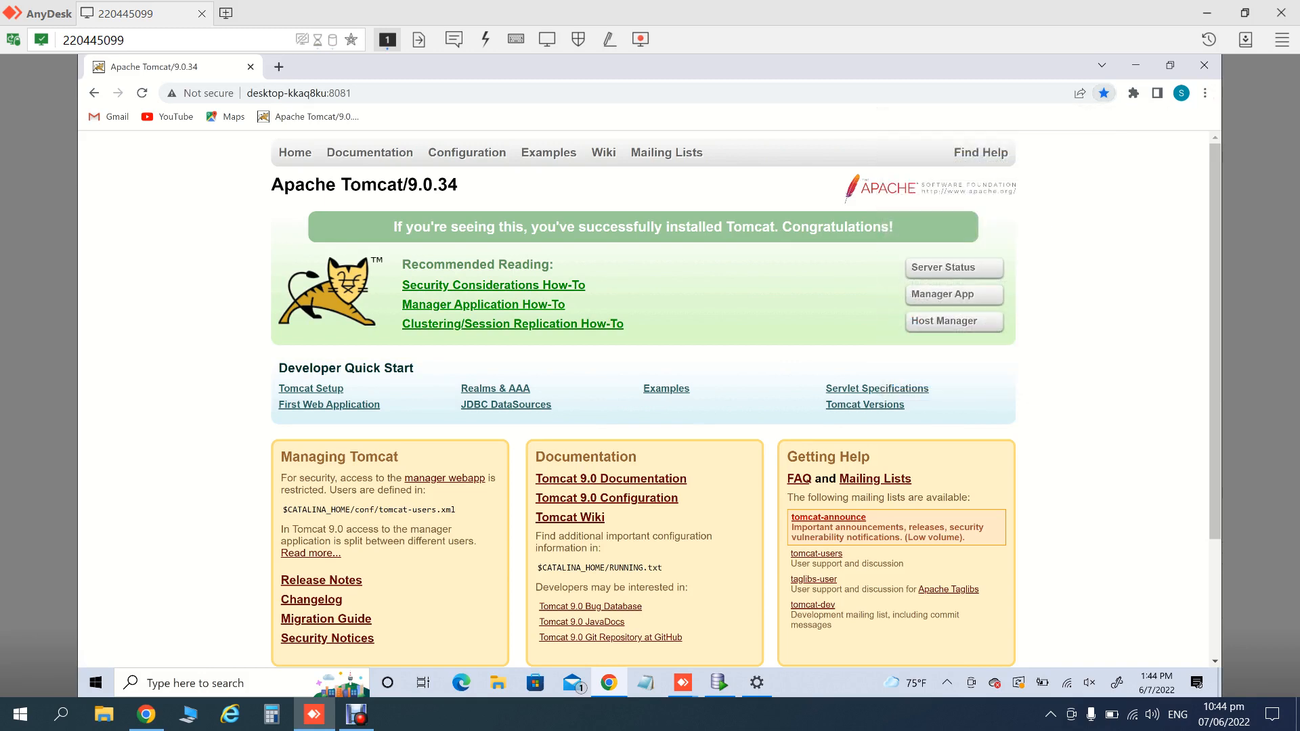
- Sign in to the Manager App with the Tomcat admin username and password
click(954, 294)
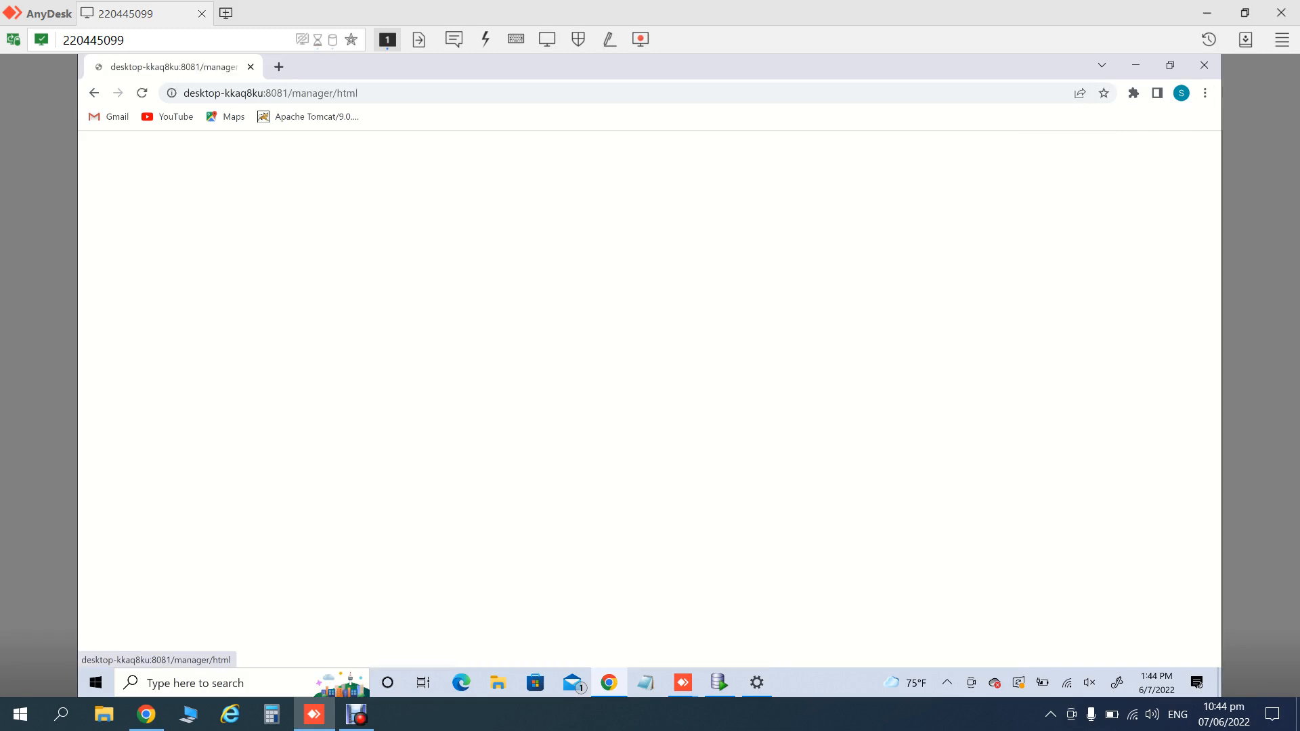
text(admin)
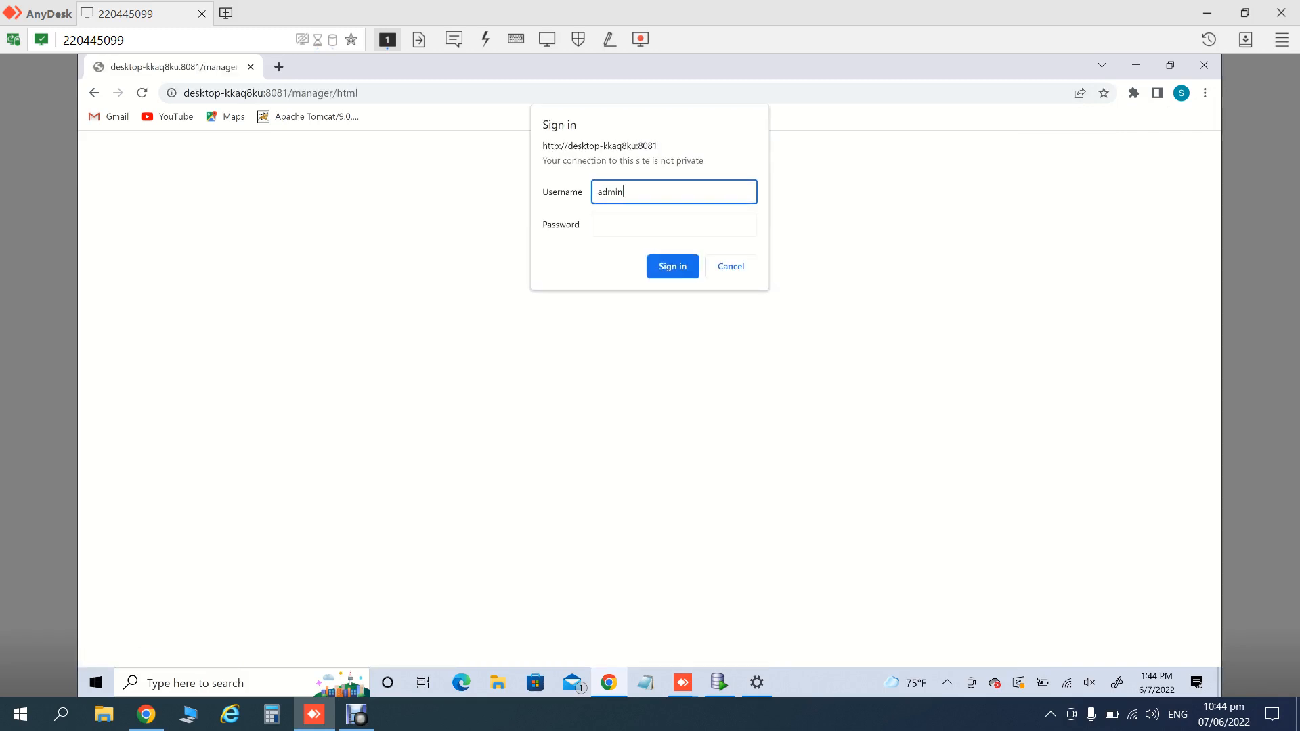
key(Tab)
text(ad)
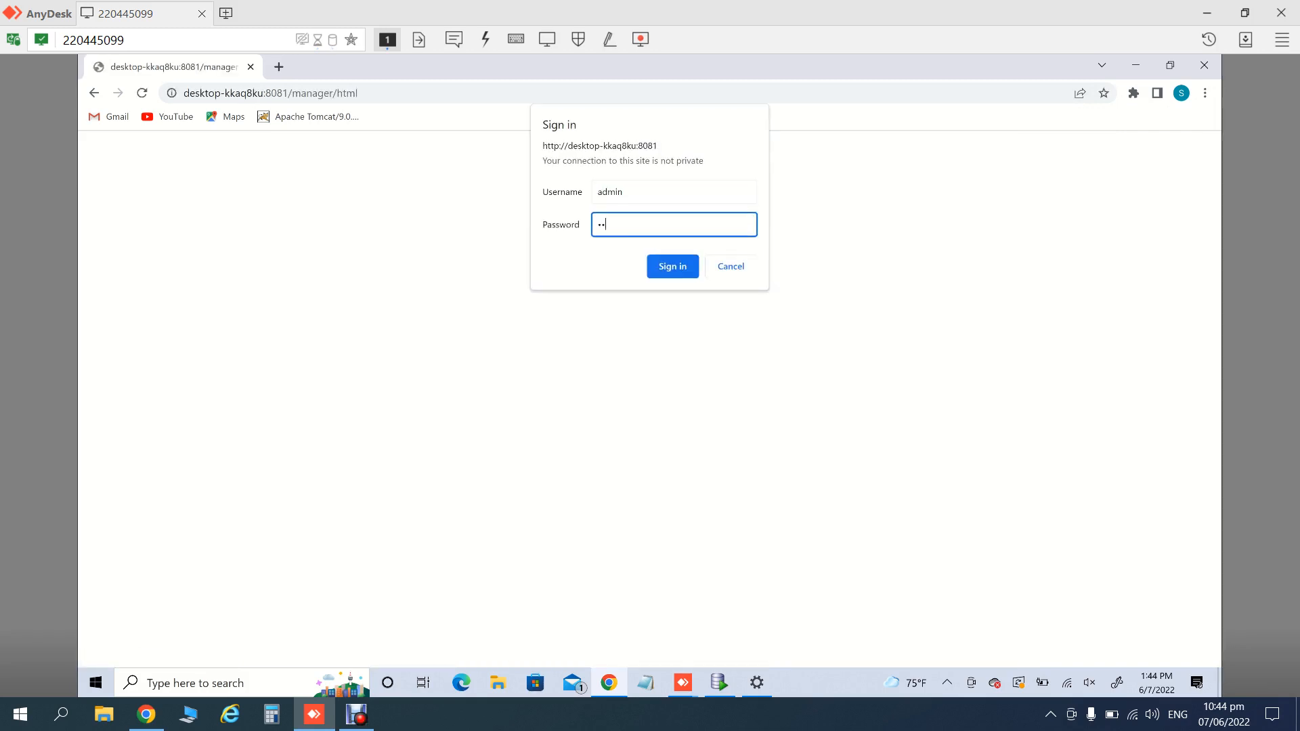
text(min12)
key(Return)
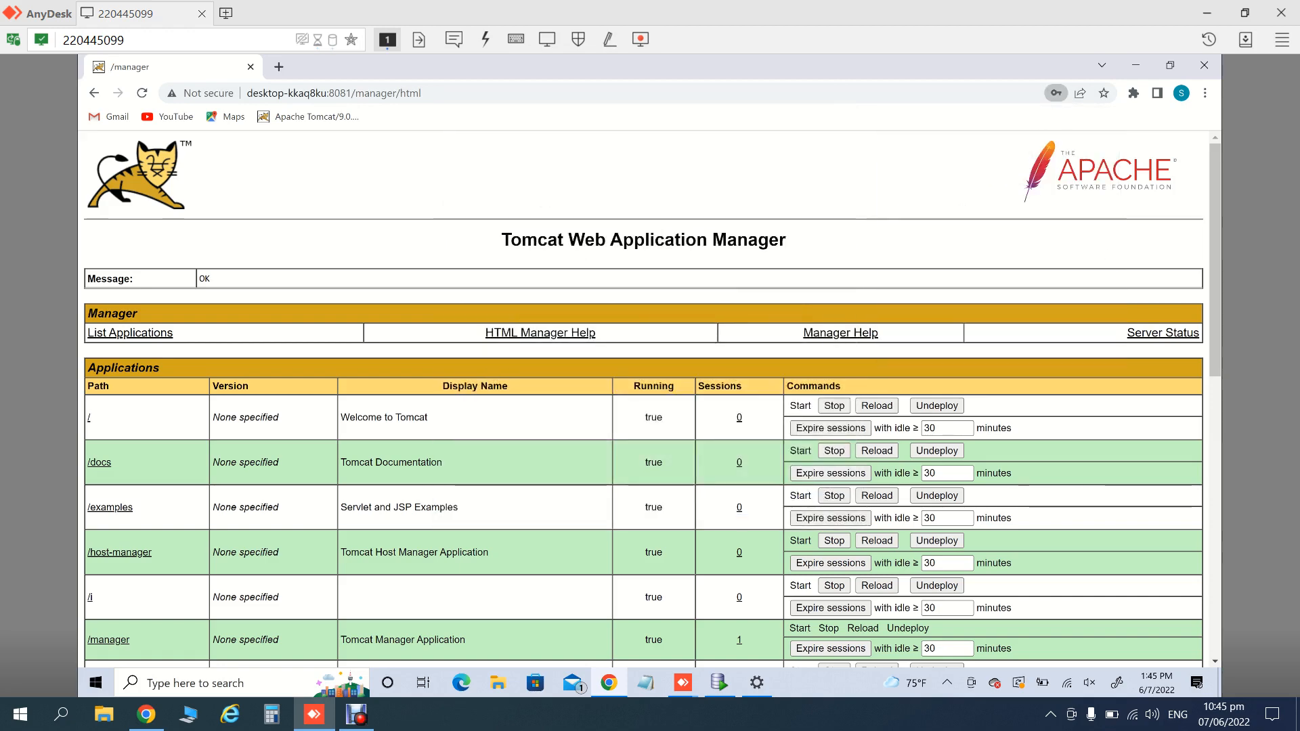
- Sign in to the Tomcat Host Manager as admin and decline saving the password
click(95, 93)
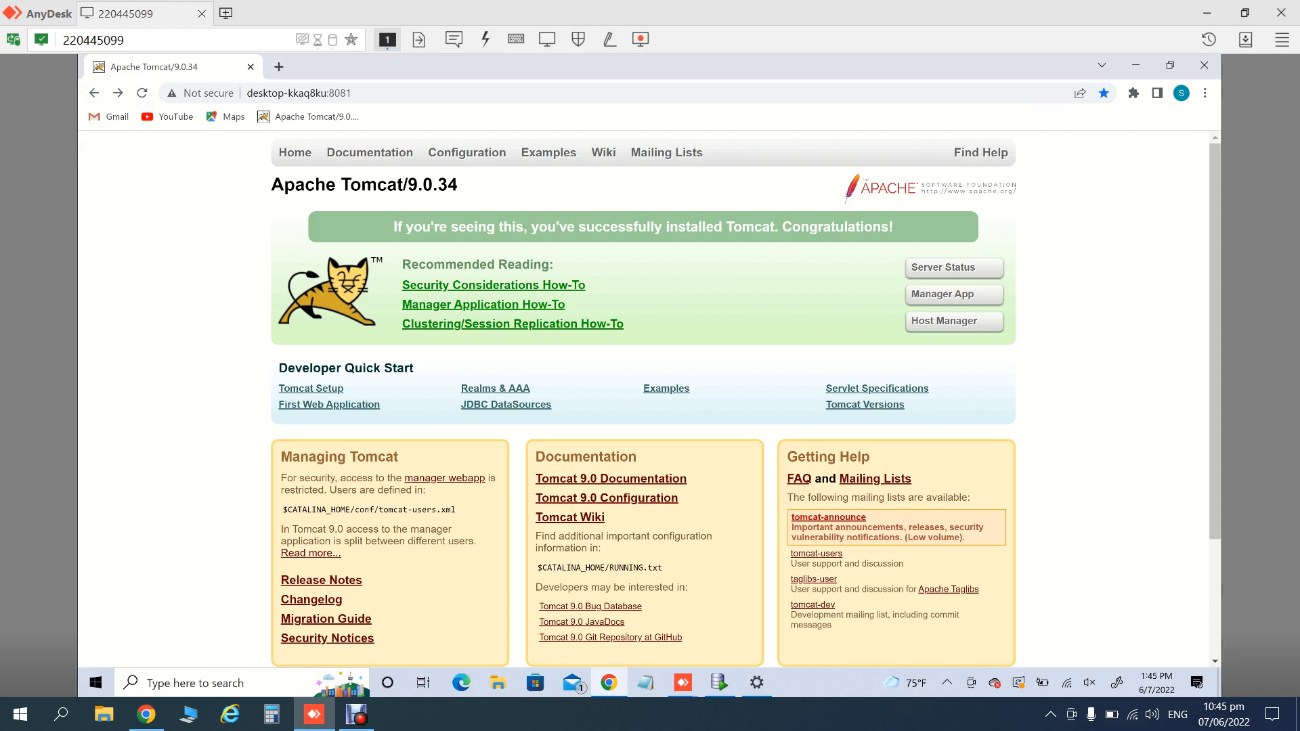
click(954, 321)
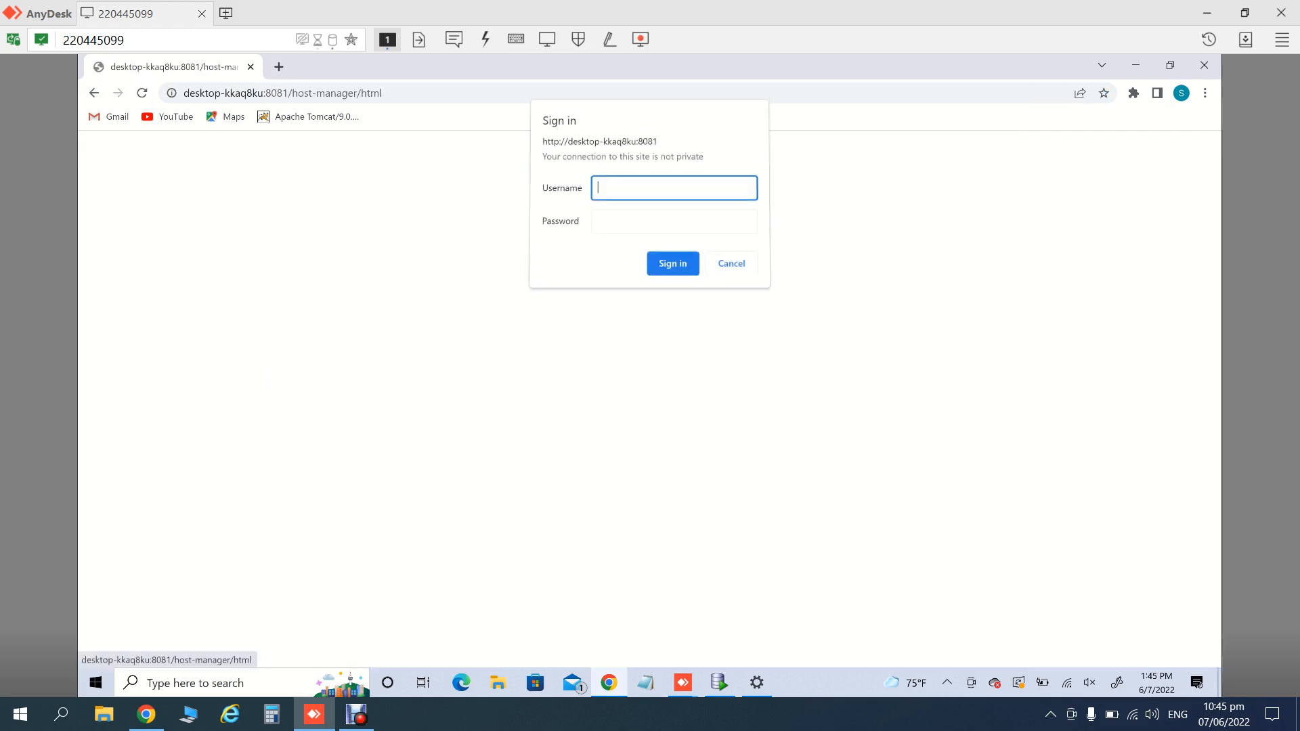
text(admin)
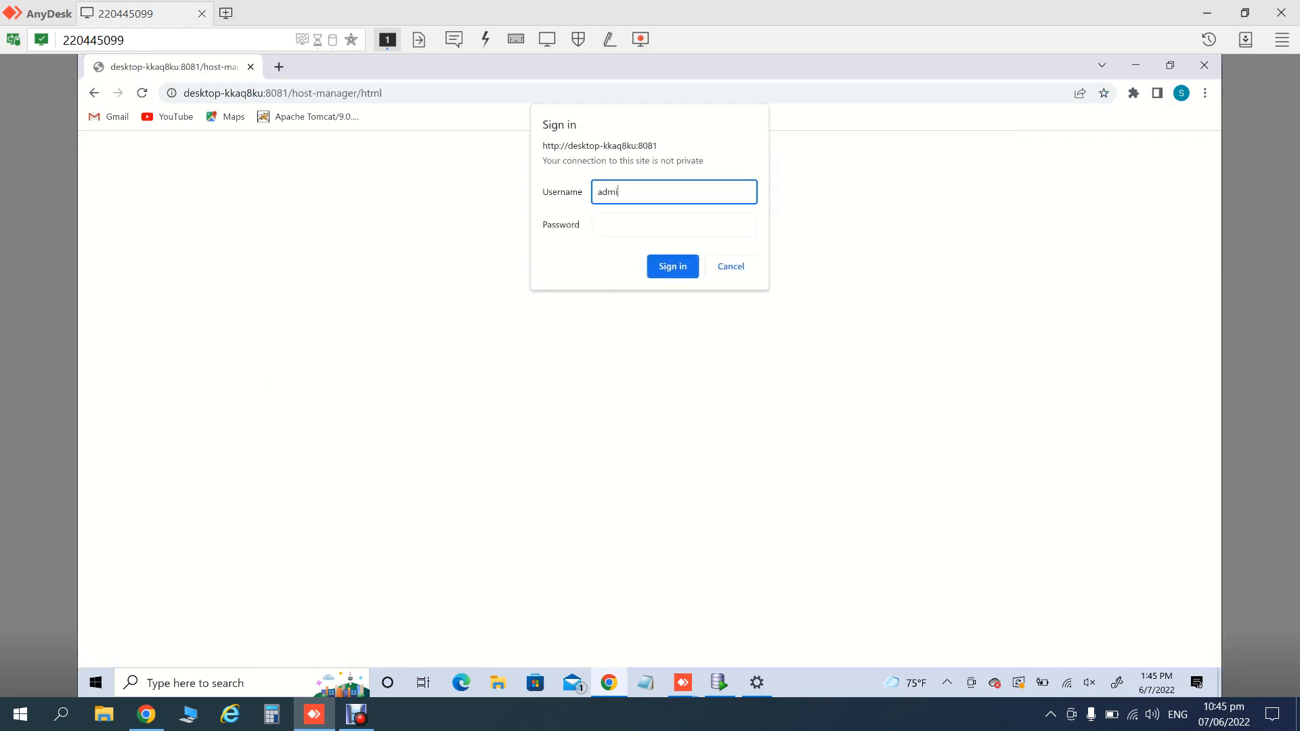
key(Tab)
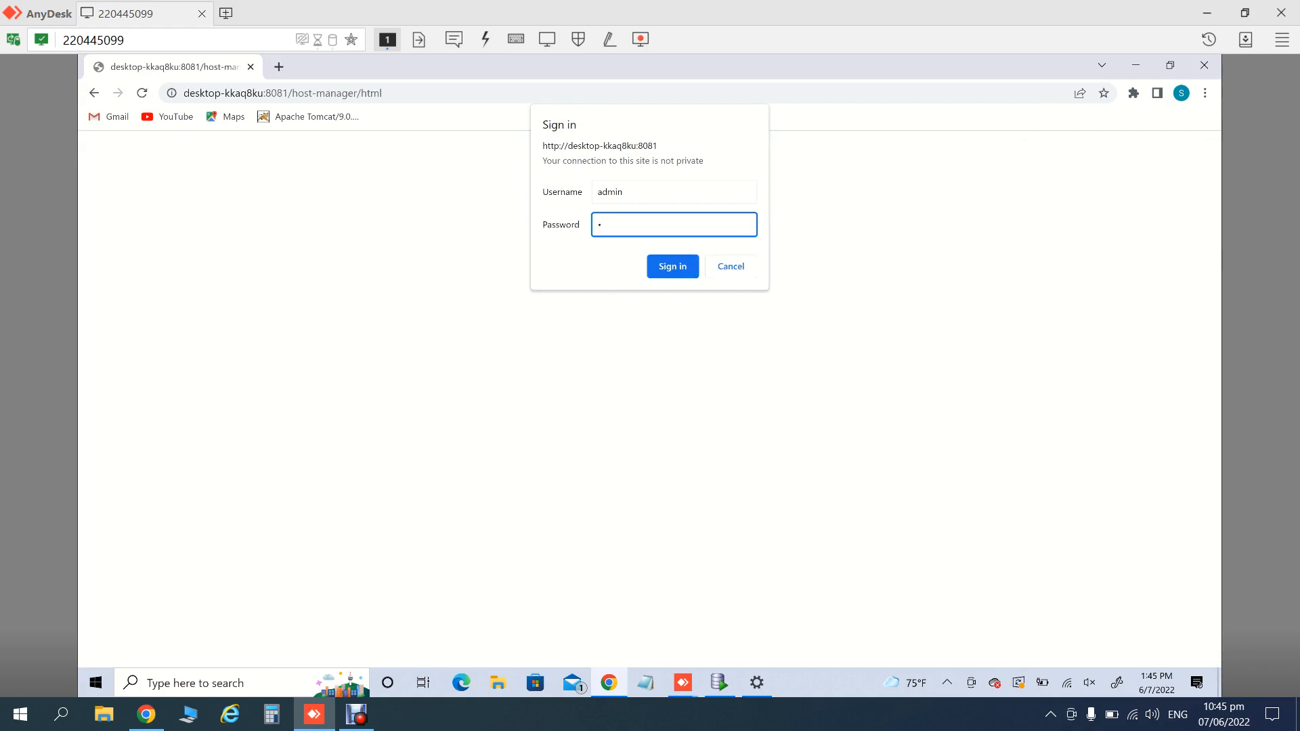
text(*******)
key(Return)
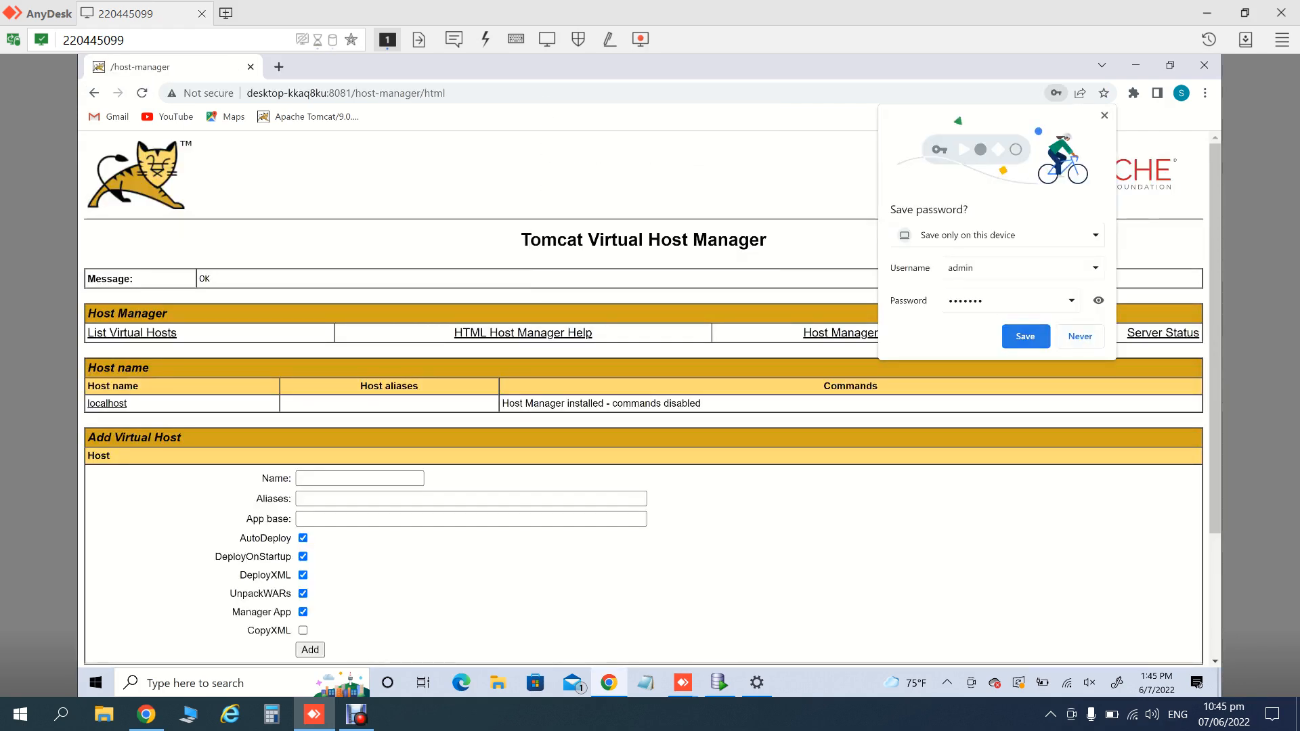
click(1080, 336)
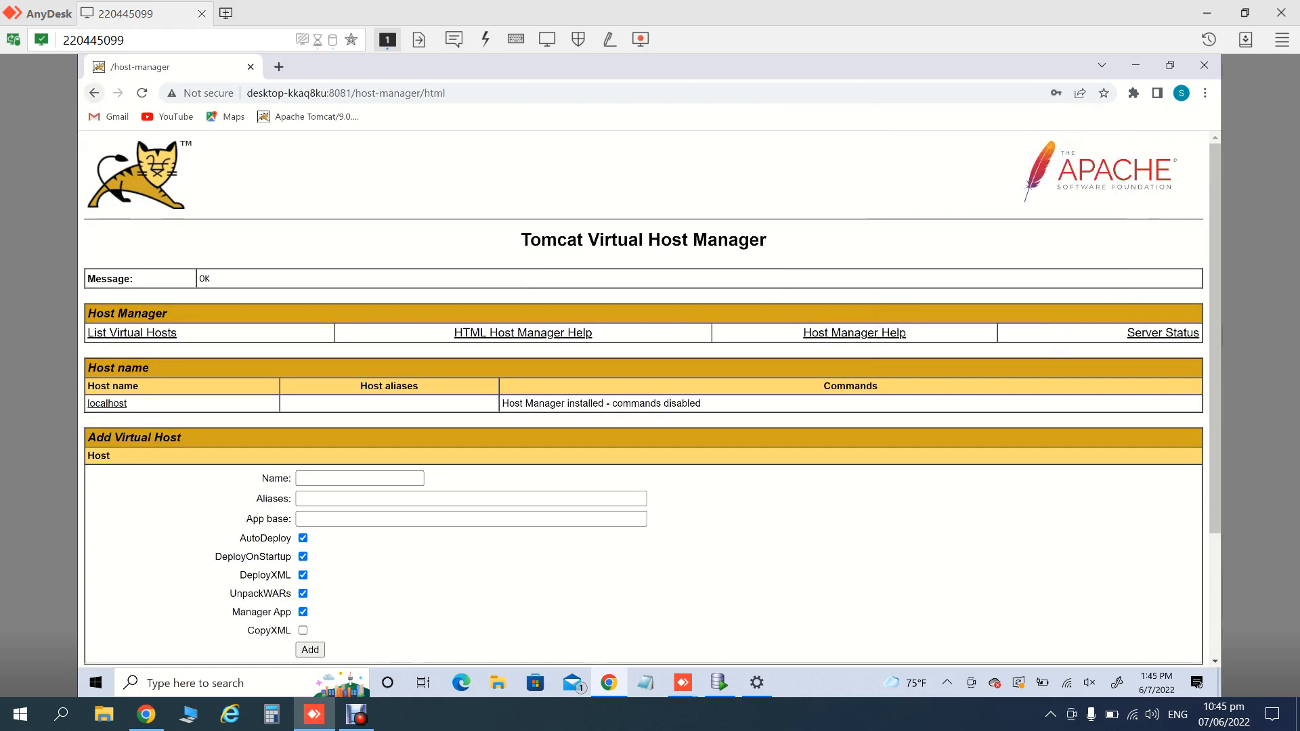
- Reopen the Manager App, scroll to the /ords application and open it
click(94, 93)
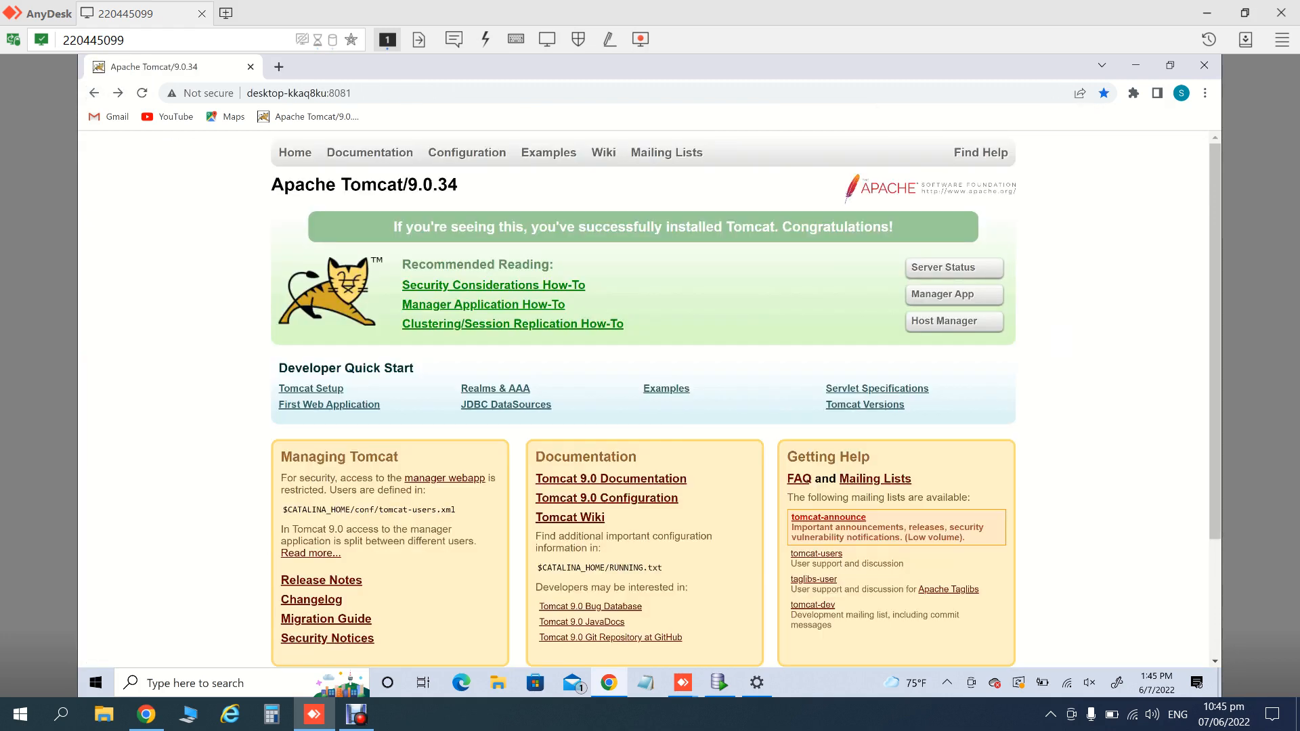
click(954, 295)
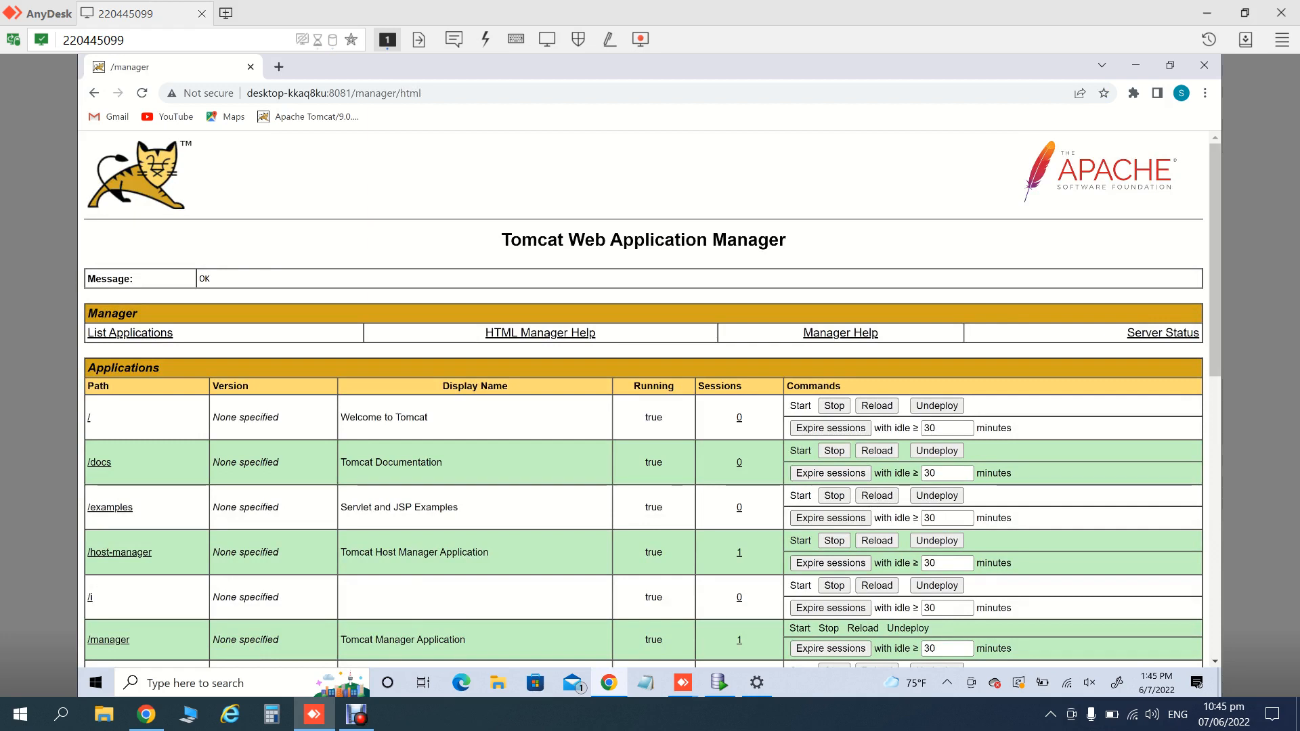
scroll(650, 427, down, 1)
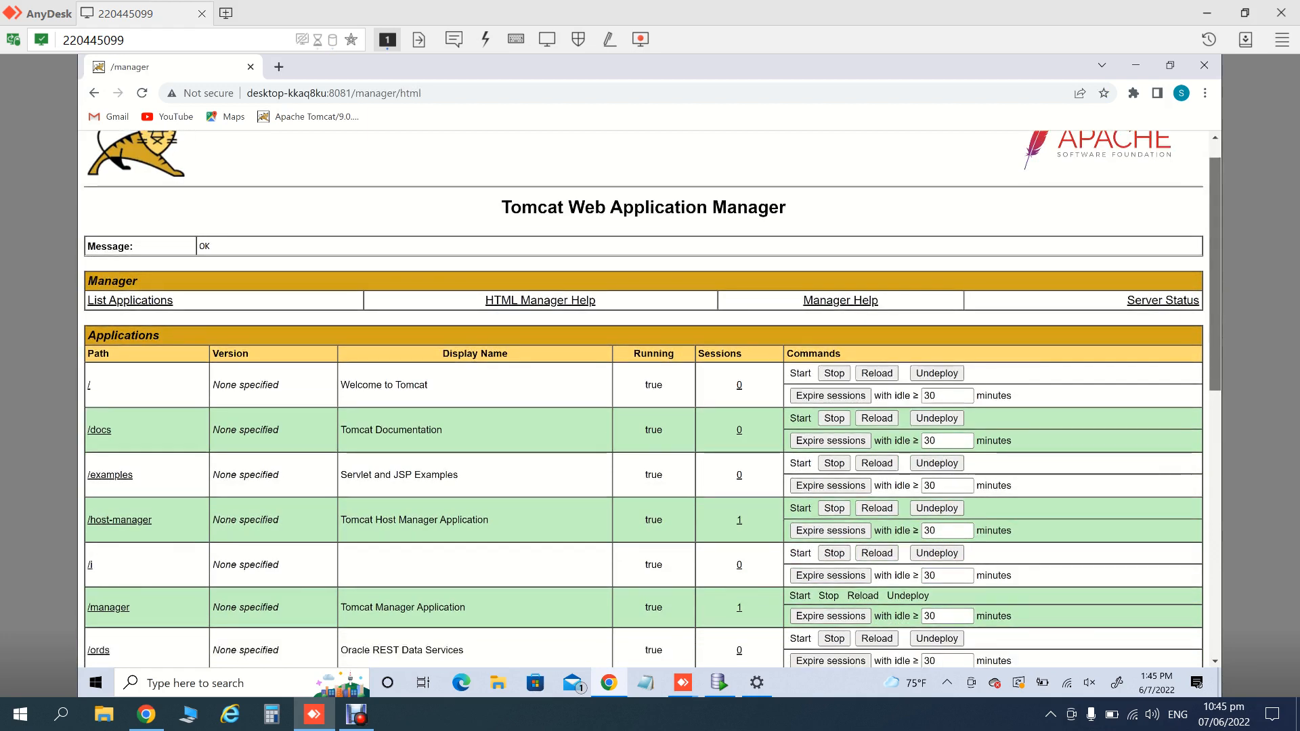
scroll(650, 400, down, 3)
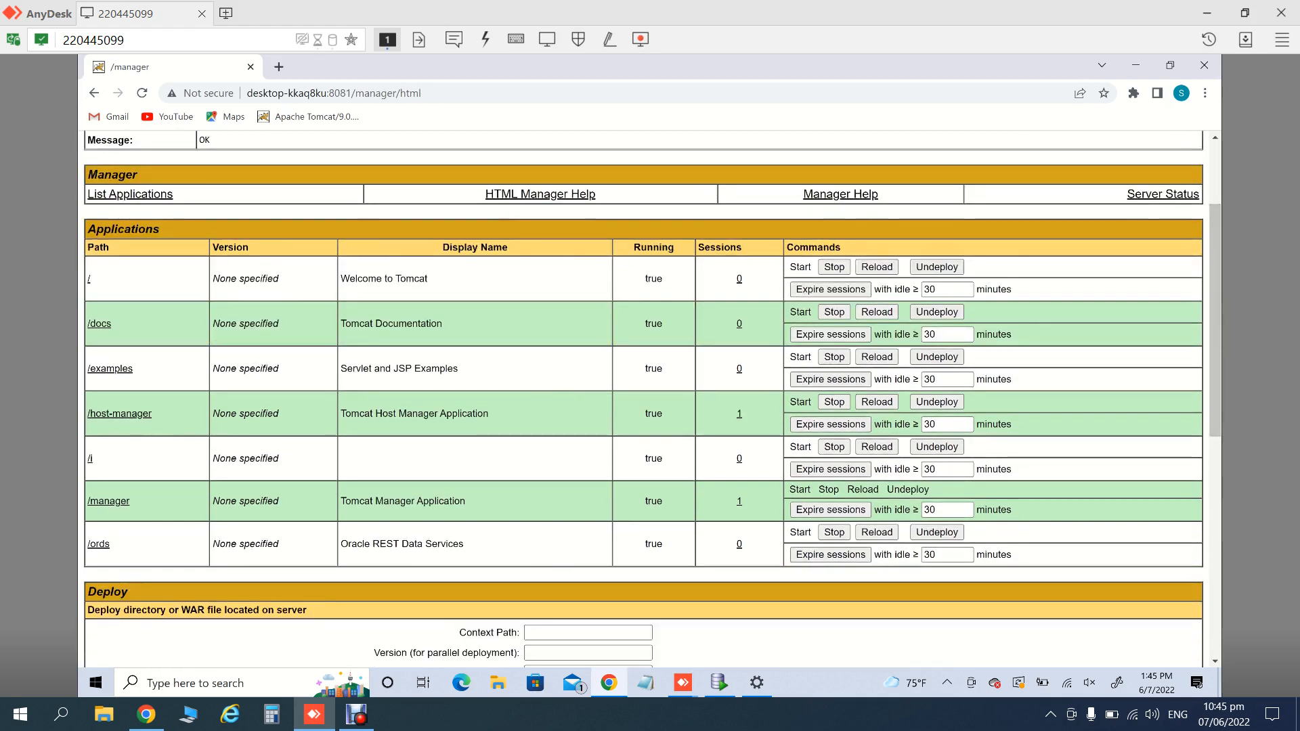
click(98, 544)
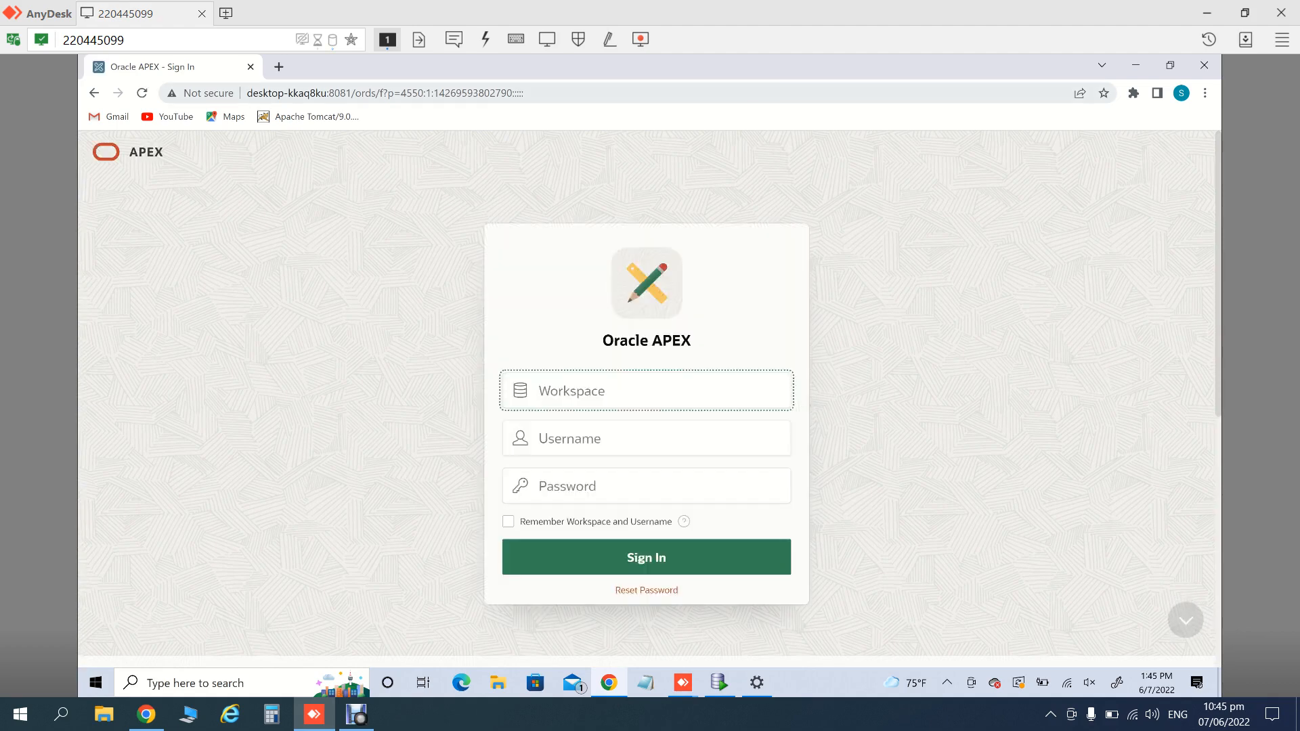
- Bookmark the APEX sign-in page as 'Oracle APEX - Sign In' via Chrome's Bookmarks menu
click(525, 93)
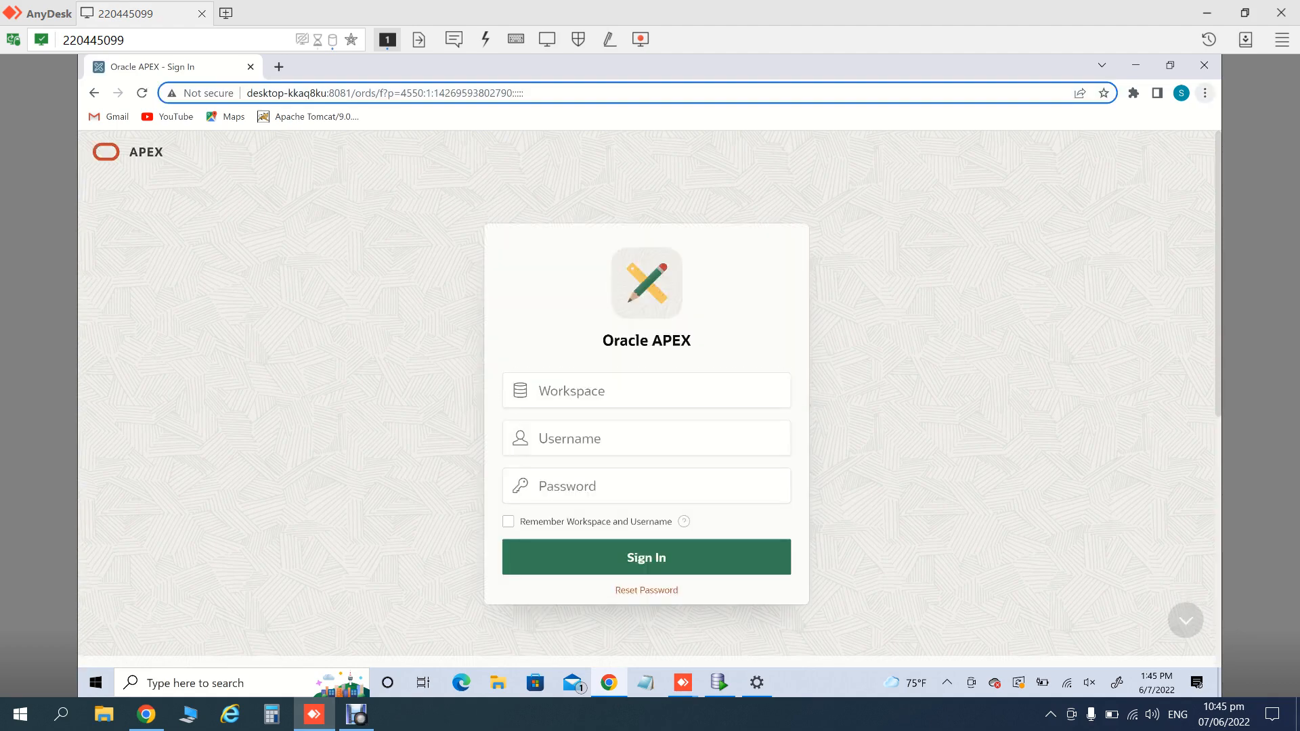
click(1205, 93)
mouse_move(1061, 210)
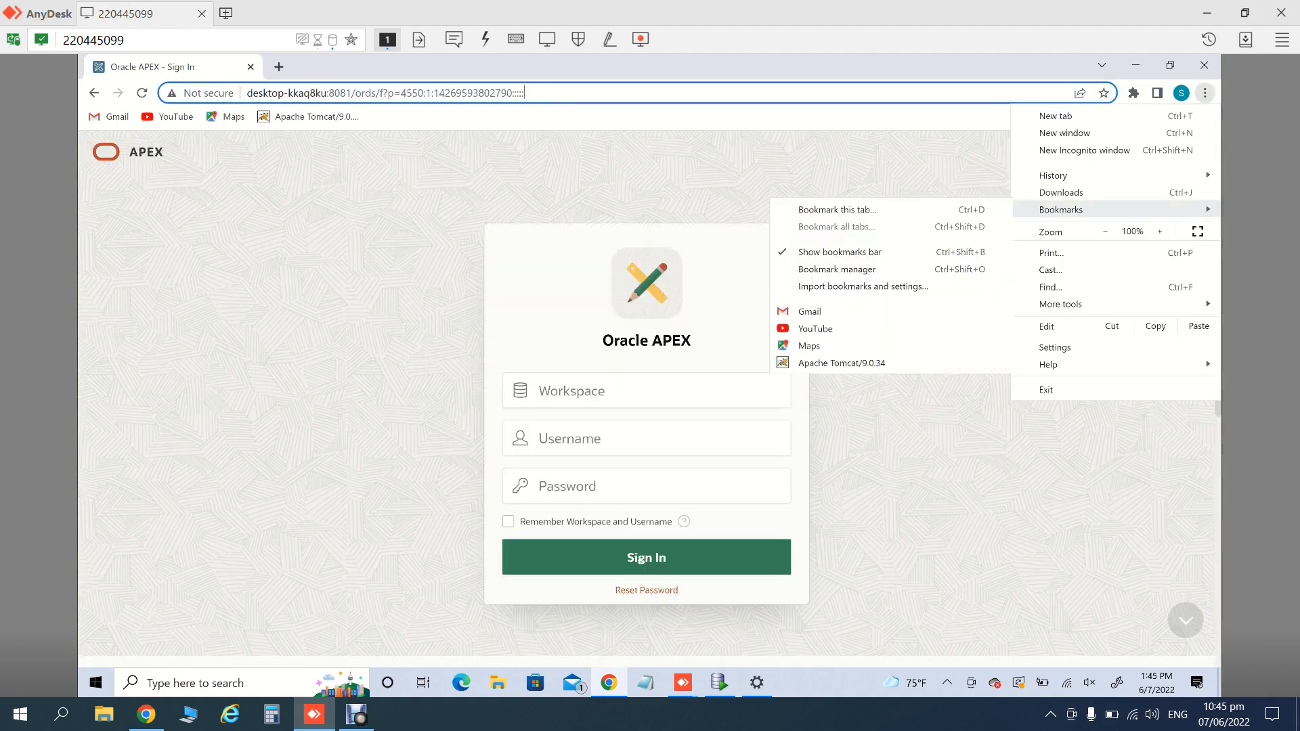
click(907, 270)
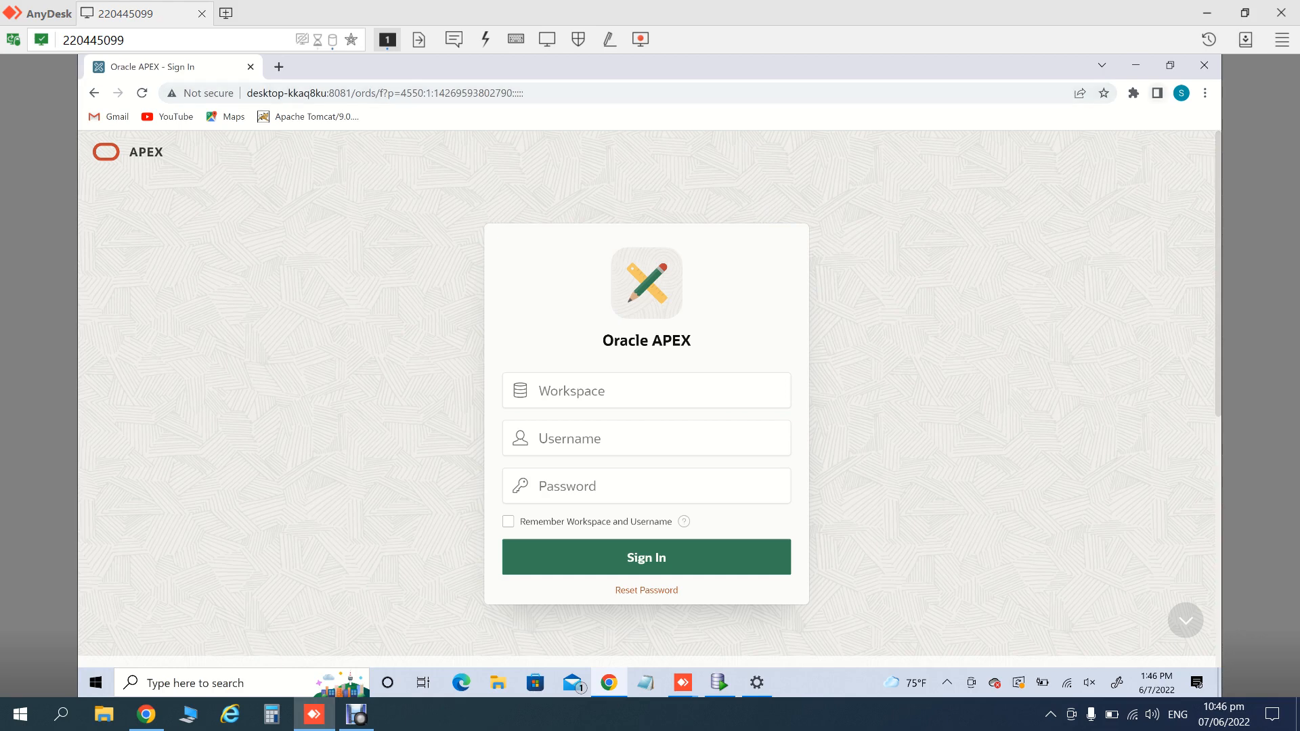
click(1205, 93)
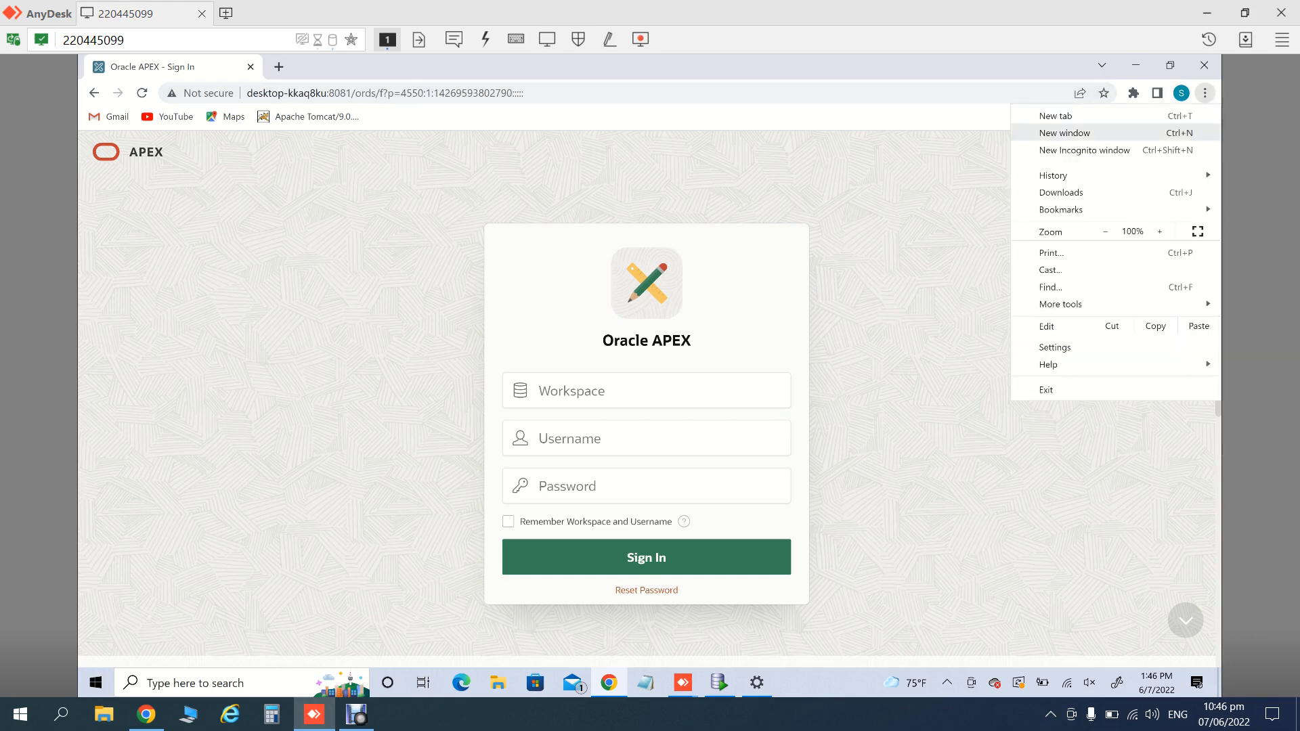
mouse_move(1062, 209)
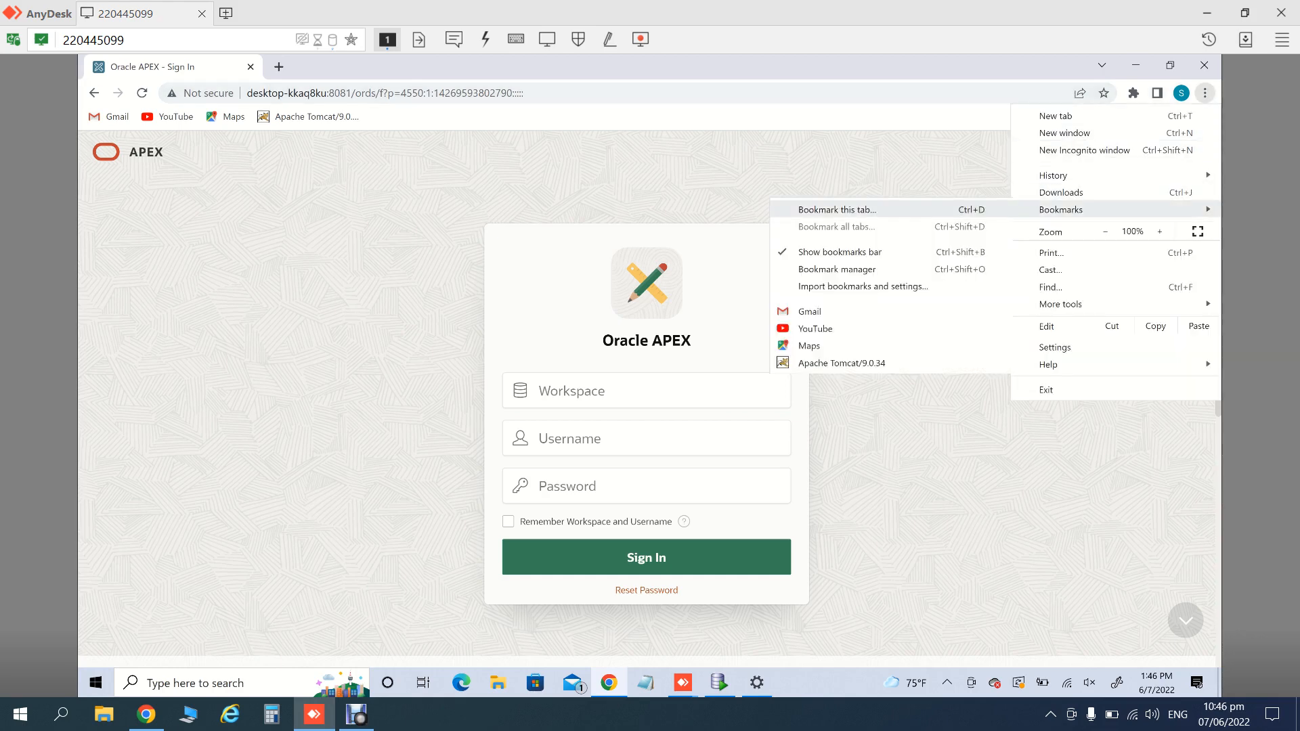
click(837, 210)
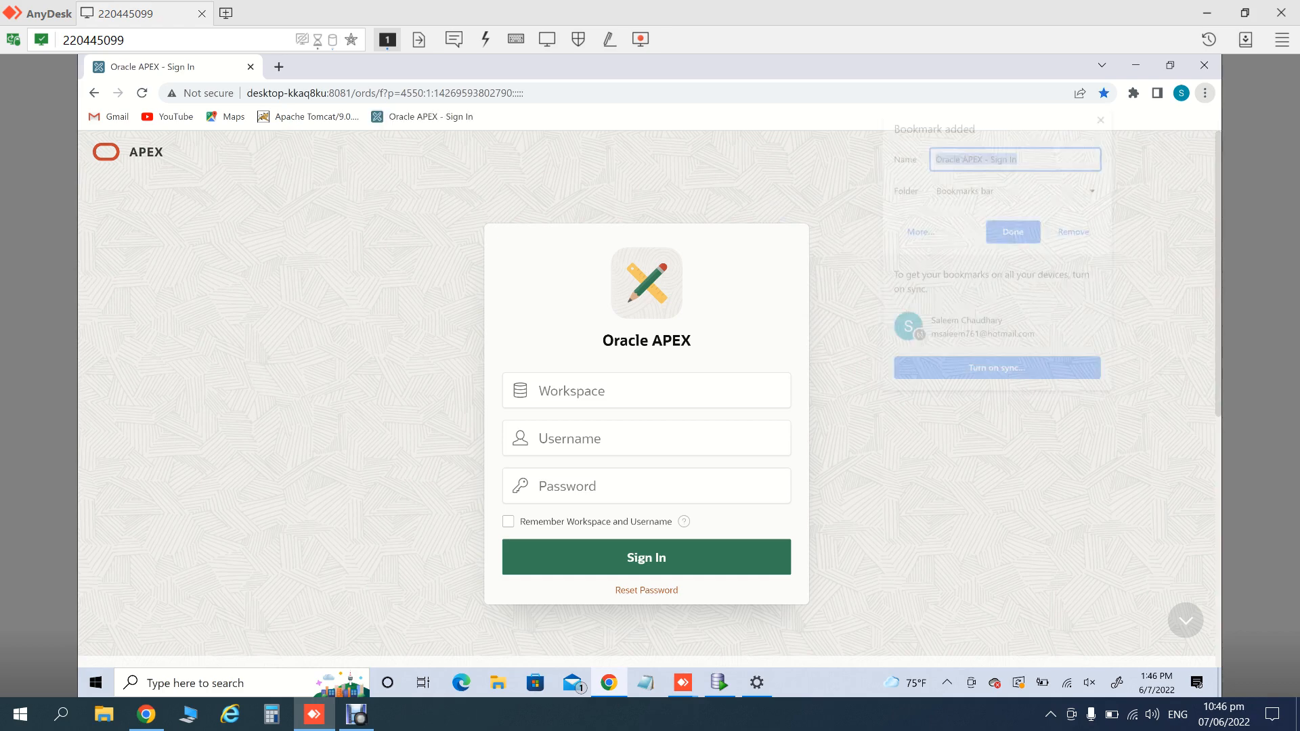
click(1014, 232)
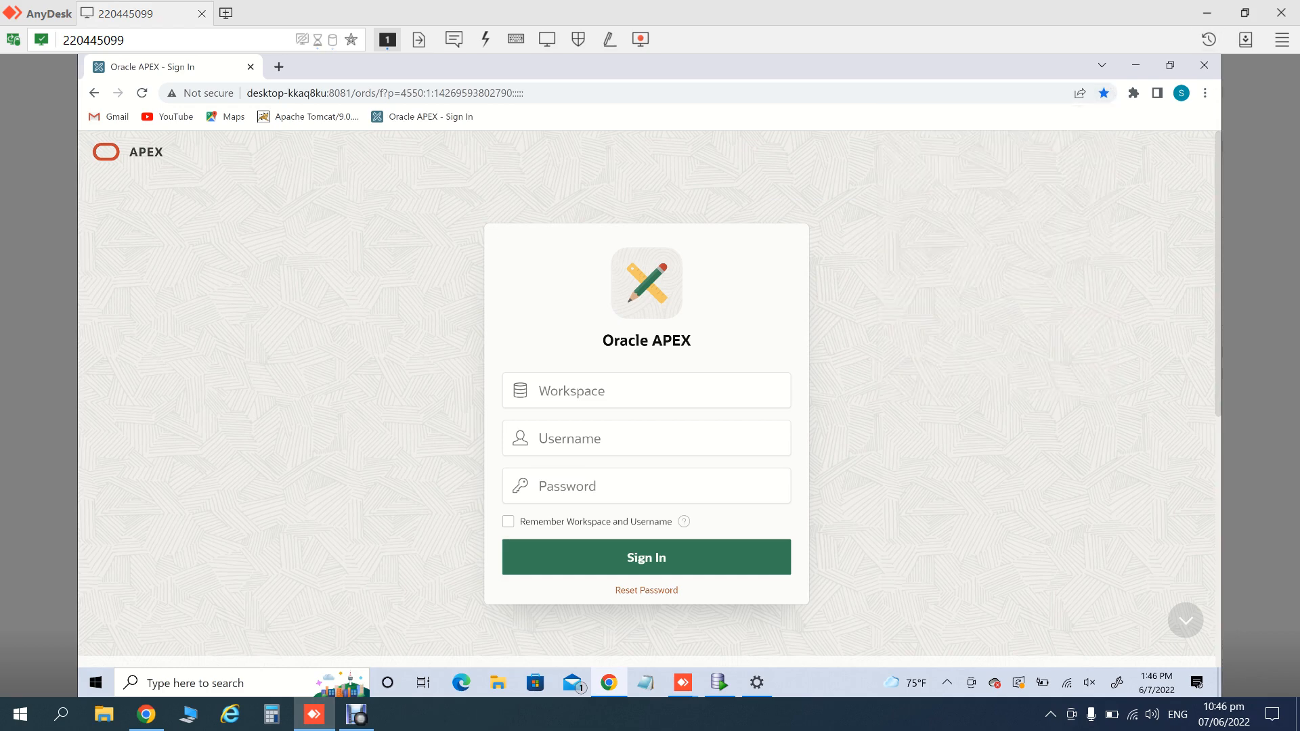
click(356, 714)
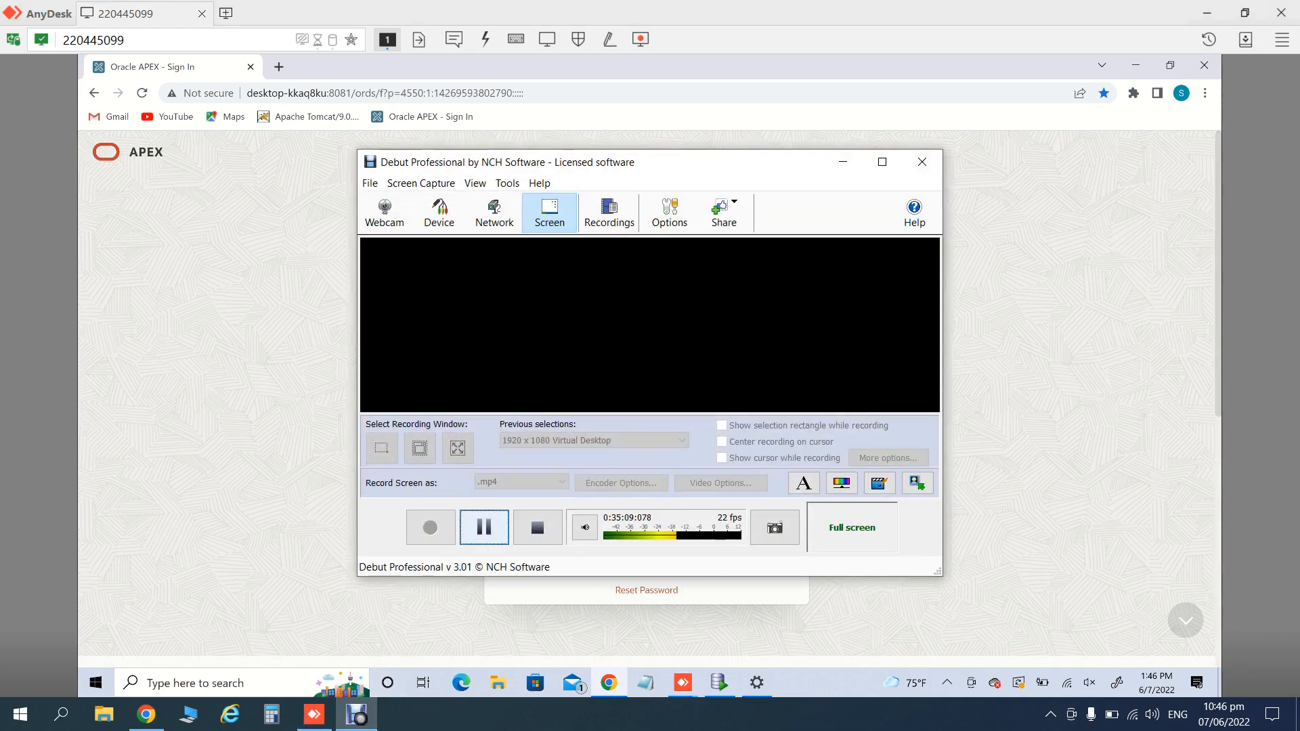